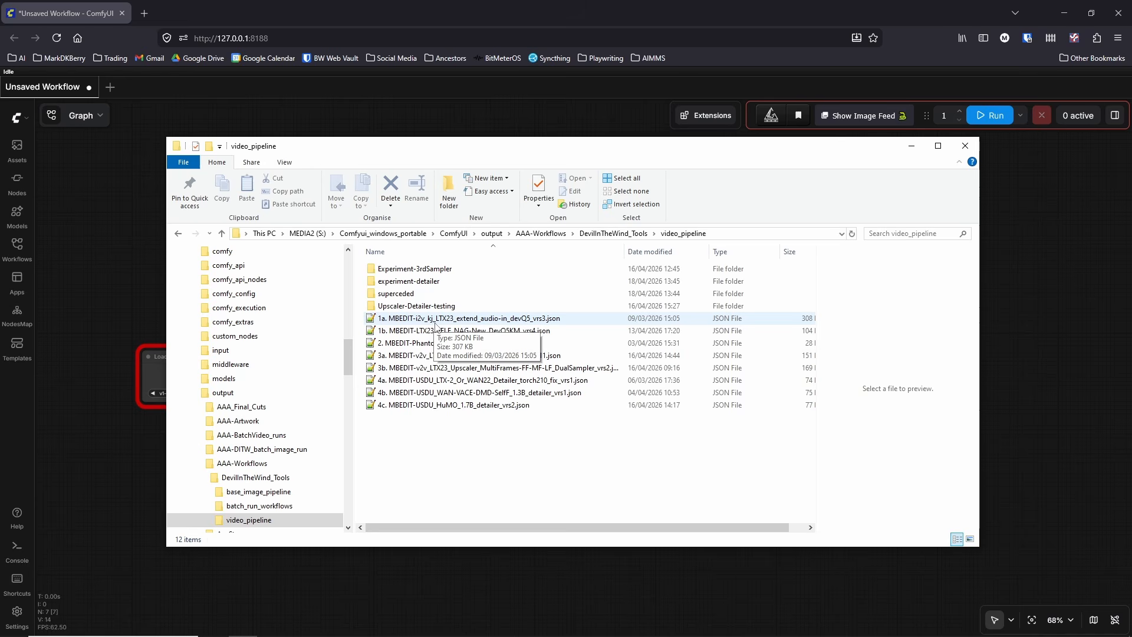
Step: Open markdkberry.com in a new browser tab and look through its Software page
{"action": "left_click", "coordinate": [435, 322]}
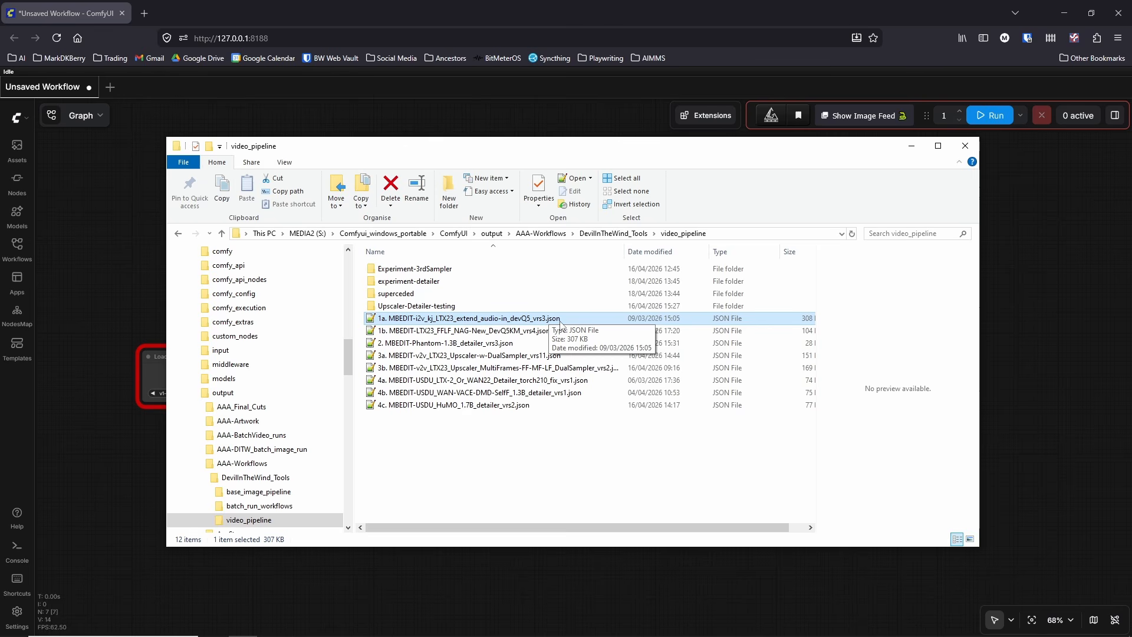
{"action": "left_click", "coordinate": [144, 13]}
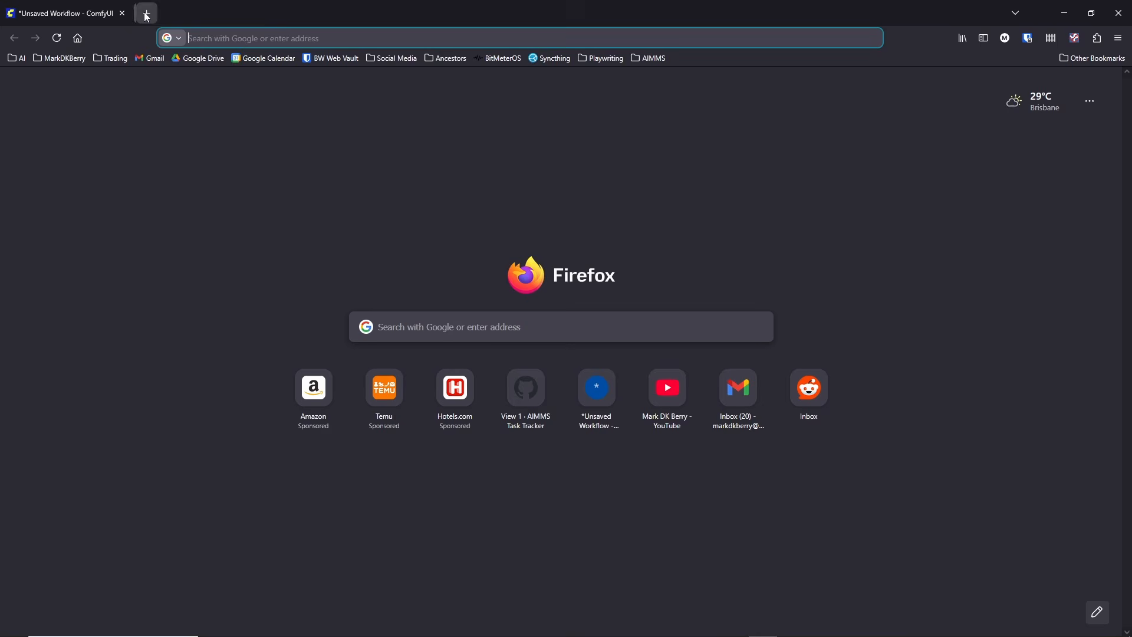
{"action": "type", "text": "markdkberry.com"}
{"action": "key", "text": "Return"}
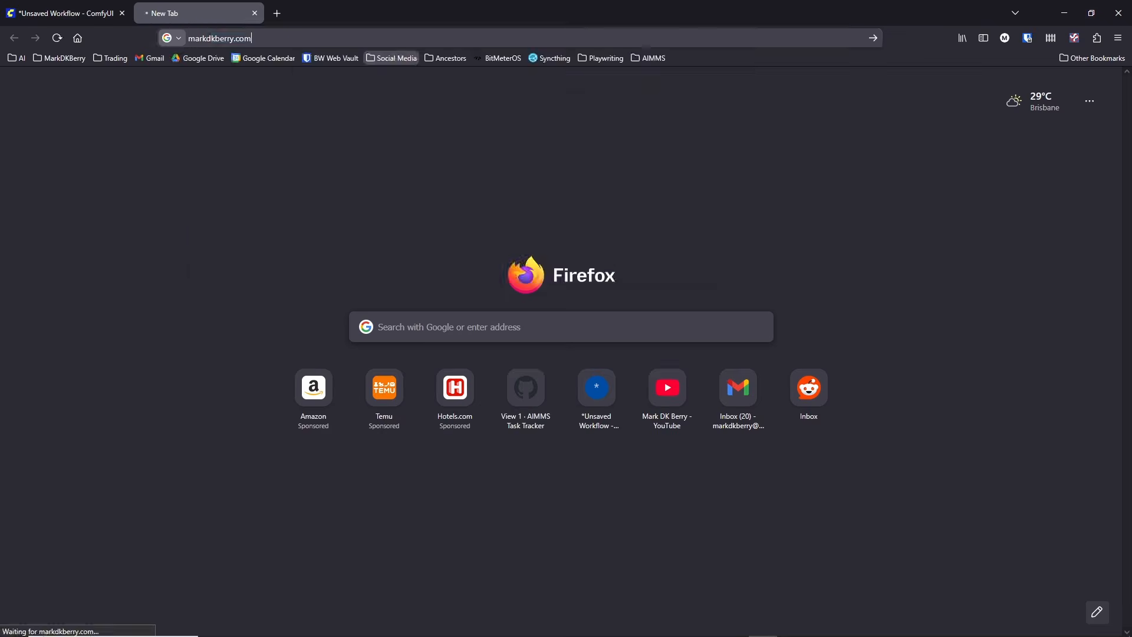
{"action": "left_click", "coordinate": [822, 94]}
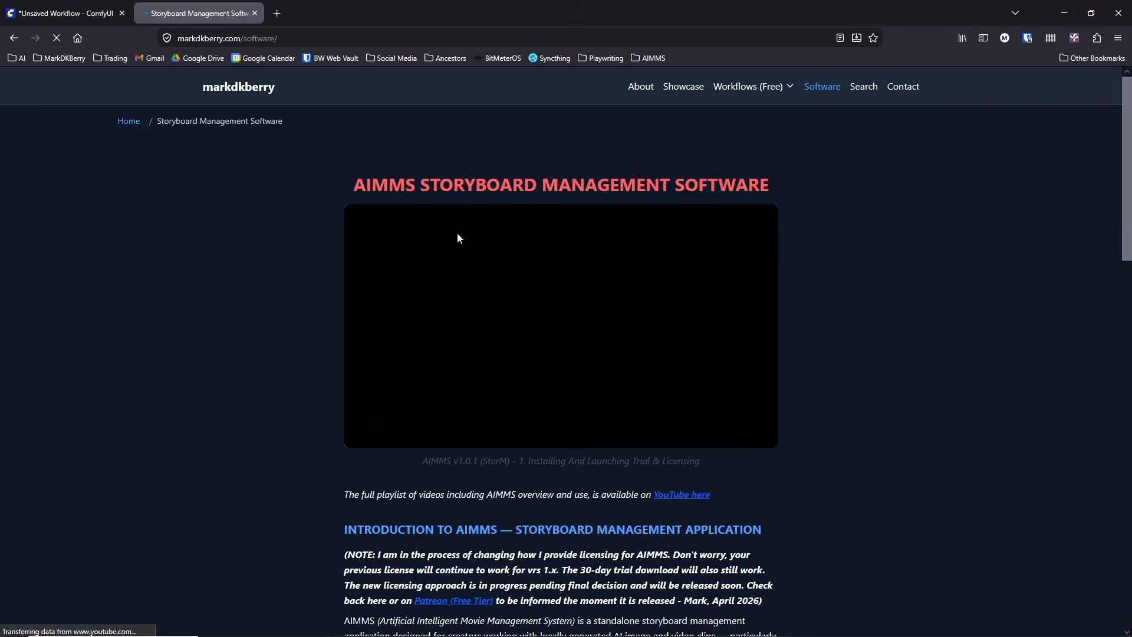
{"action": "scroll", "coordinate": [448, 259], "scroll_direction": "down", "scroll_amount": 6}
{"action": "scroll", "coordinate": [448, 259], "scroll_direction": "down", "scroll_amount": 5}
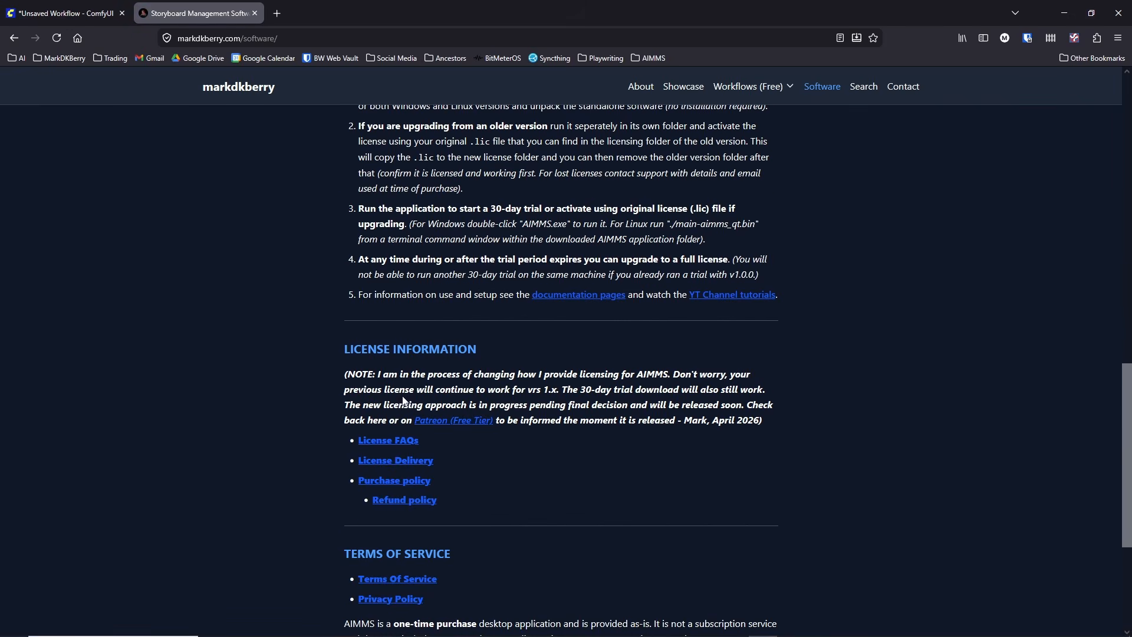
{"action": "scroll", "coordinate": [477, 326], "scroll_direction": "up", "scroll_amount": 12}
{"action": "scroll", "coordinate": [557, 314], "scroll_direction": "down", "scroll_amount": 2}
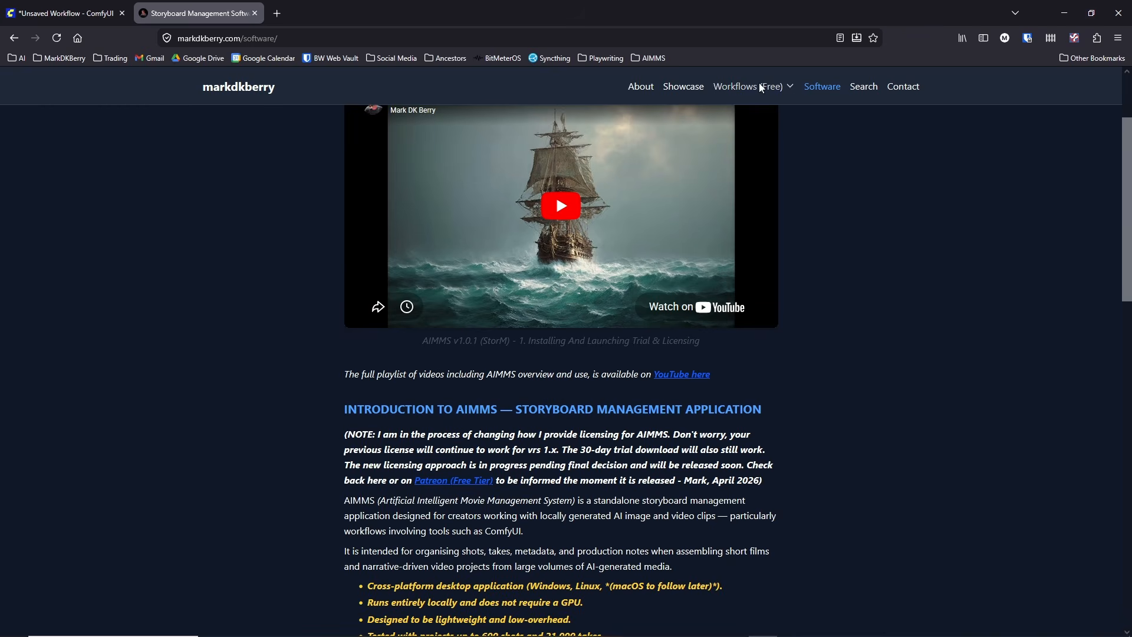
Step: Open the site's 2026 research workflows page and review the hardware, pre-upgrade and post-upgrade settings from its About section
{"action": "mouse_move", "coordinate": [759, 86]}
{"action": "left_click", "coordinate": [746, 111]}
{"action": "scroll", "coordinate": [446, 378], "scroll_direction": "down", "scroll_amount": 5}
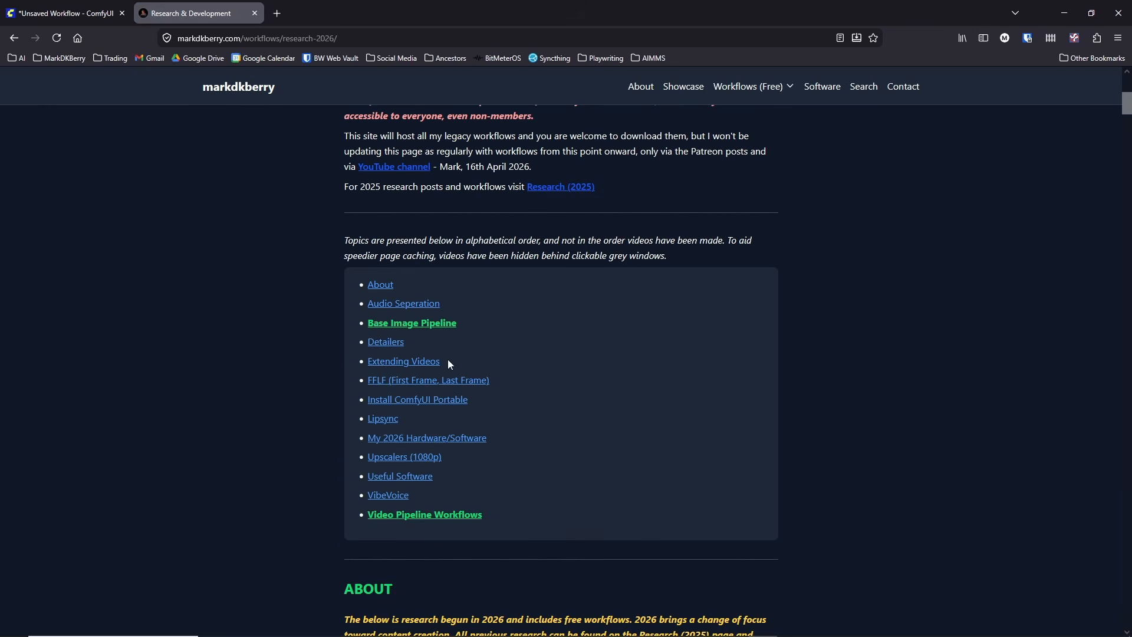
{"action": "left_click", "coordinate": [380, 285]}
{"action": "scroll", "coordinate": [328, 361], "scroll_direction": "down", "scroll_amount": 3}
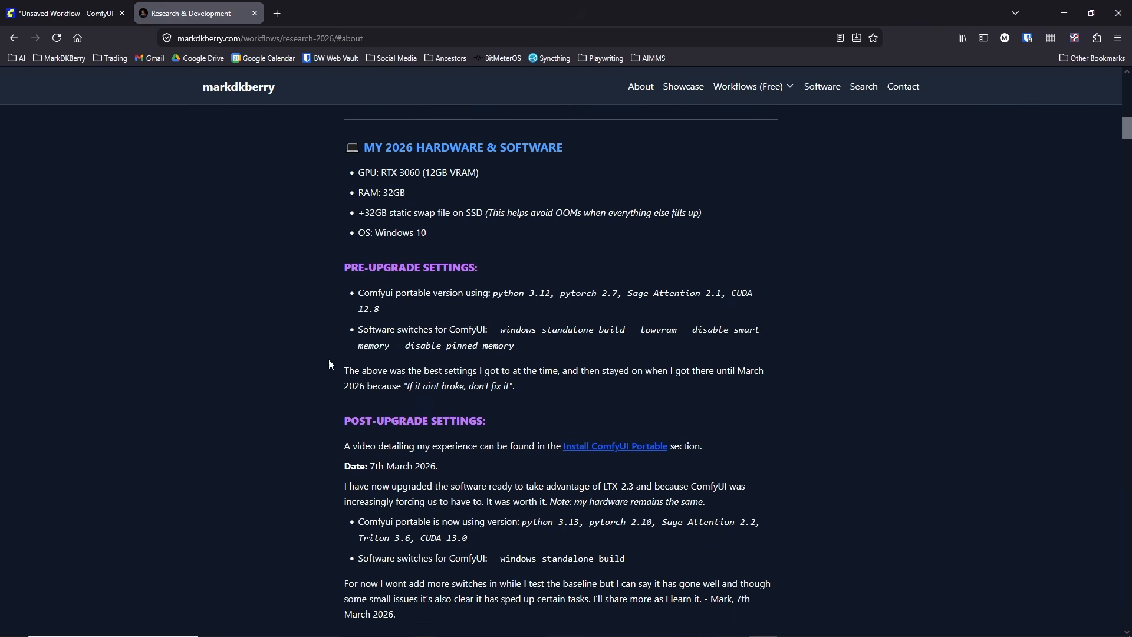
{"action": "scroll", "coordinate": [328, 361], "scroll_direction": "down", "scroll_amount": 2}
{"action": "scroll", "coordinate": [328, 361], "scroll_direction": "down", "scroll_amount": 2}
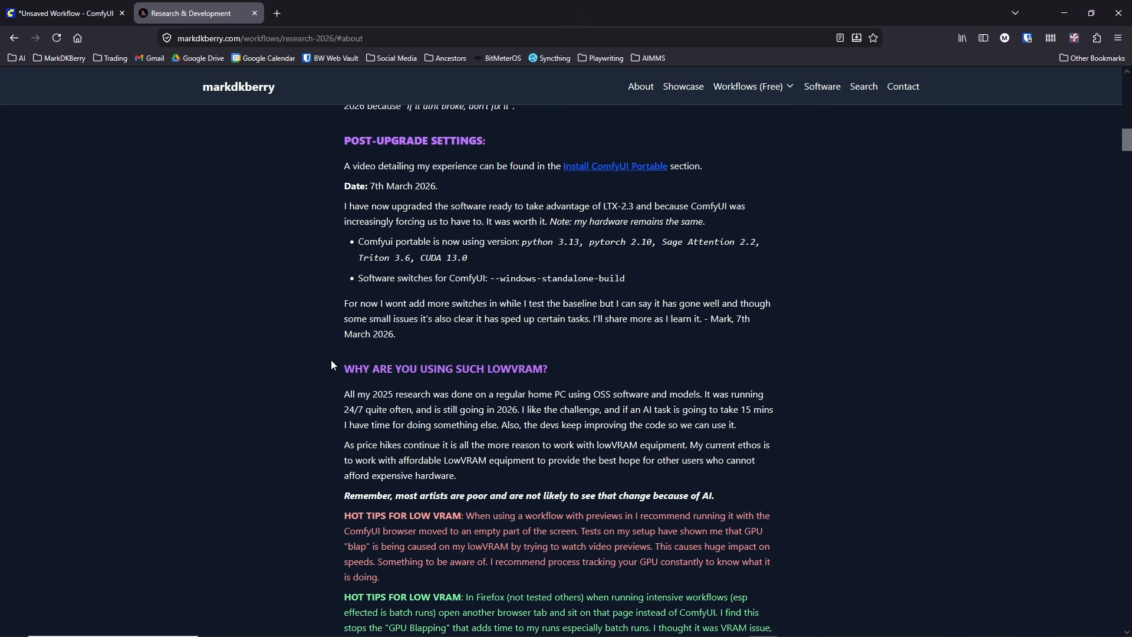
Step: Switch to File Explorer and browse to the Comfyui_windows_portable folder on the MEDIA2 (S:) drive
{"action": "left_click", "coordinate": [1064, 12]}
{"action": "scroll", "coordinate": [218, 427], "scroll_direction": "up", "scroll_amount": 15}
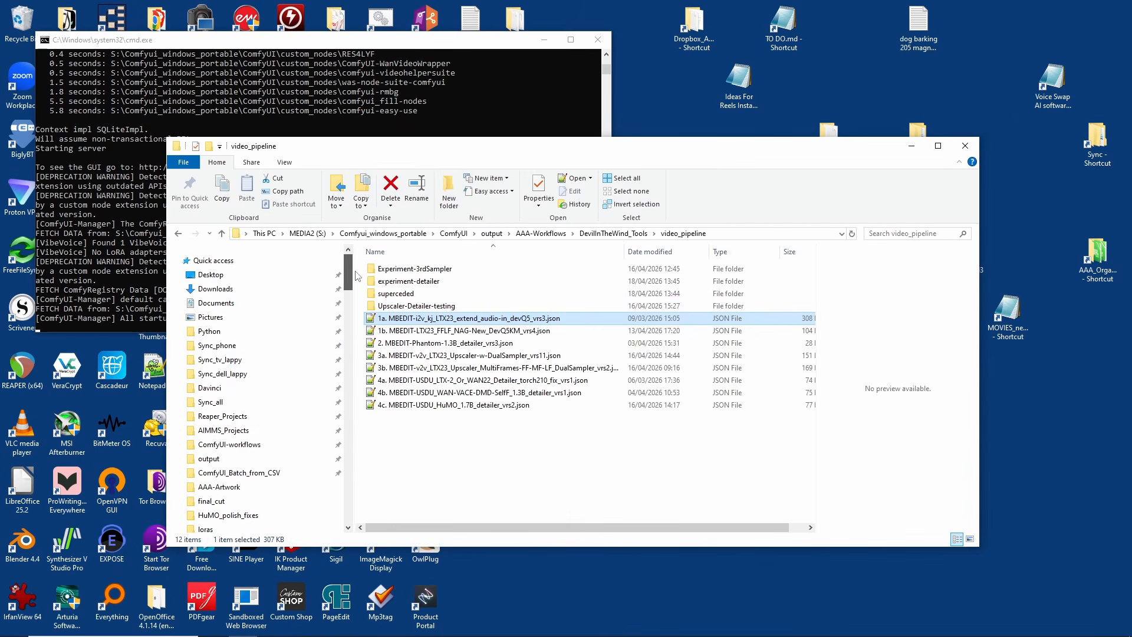
{"action": "left_click", "coordinate": [230, 444]}
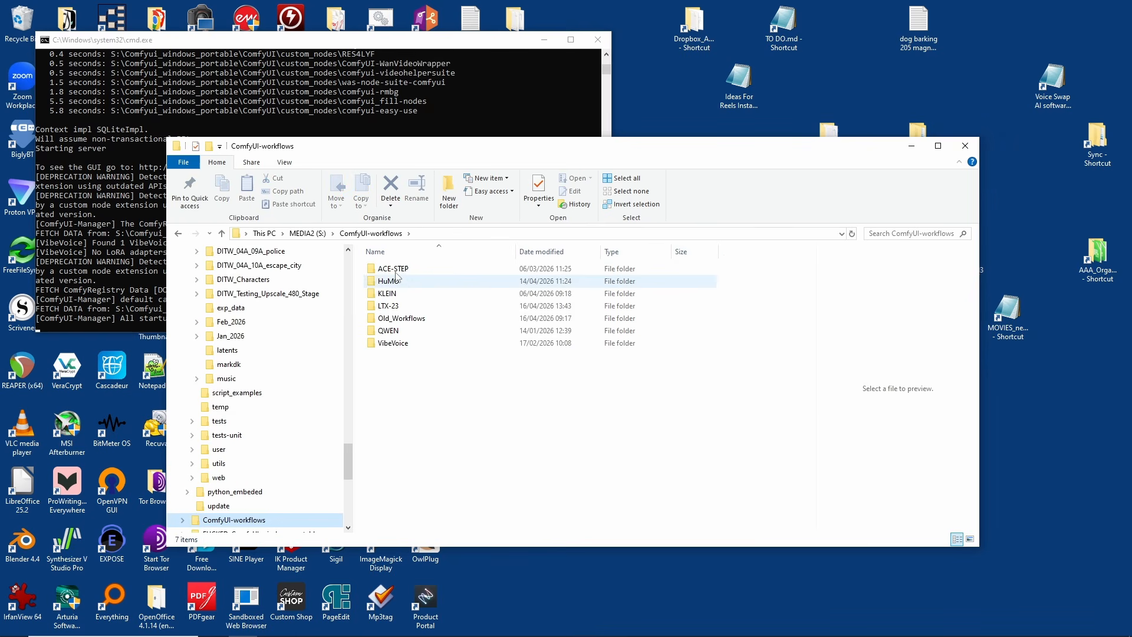
{"action": "left_click", "coordinate": [307, 234]}
{"action": "double_click", "coordinate": [419, 281]}
{"action": "double_click", "coordinate": [407, 281]}
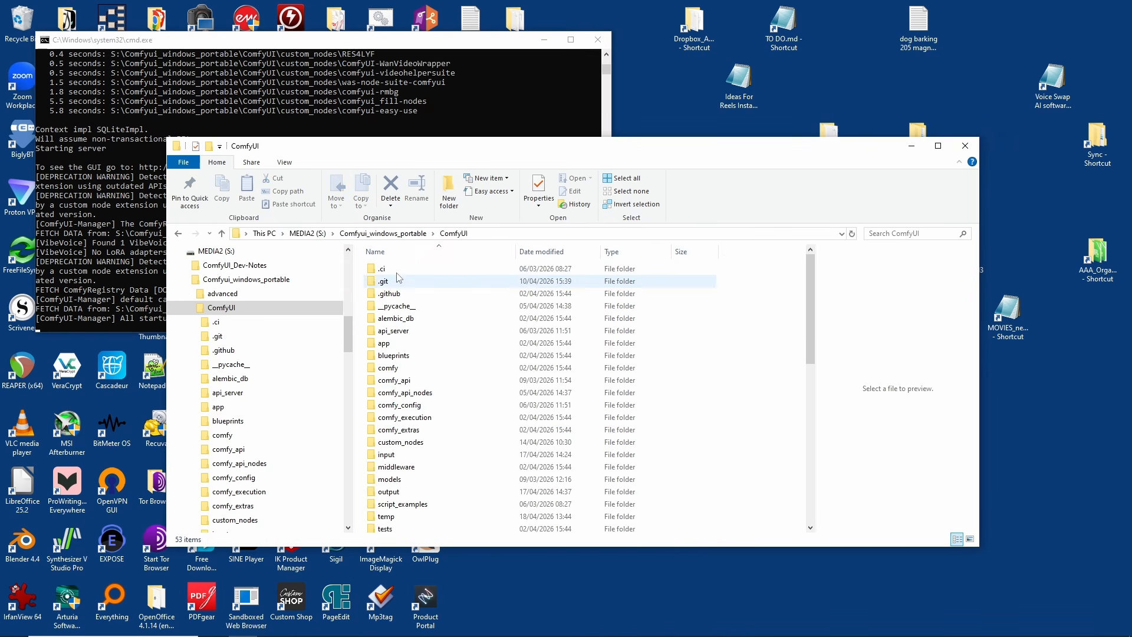
{"action": "left_click", "coordinate": [391, 234]}
Step: Open run_nvidia_gpu.bat in Notepad++ and highlight its --lowvram --disable-smart-memory --disable-pinned-memory switches
{"action": "left_click", "coordinate": [424, 355]}
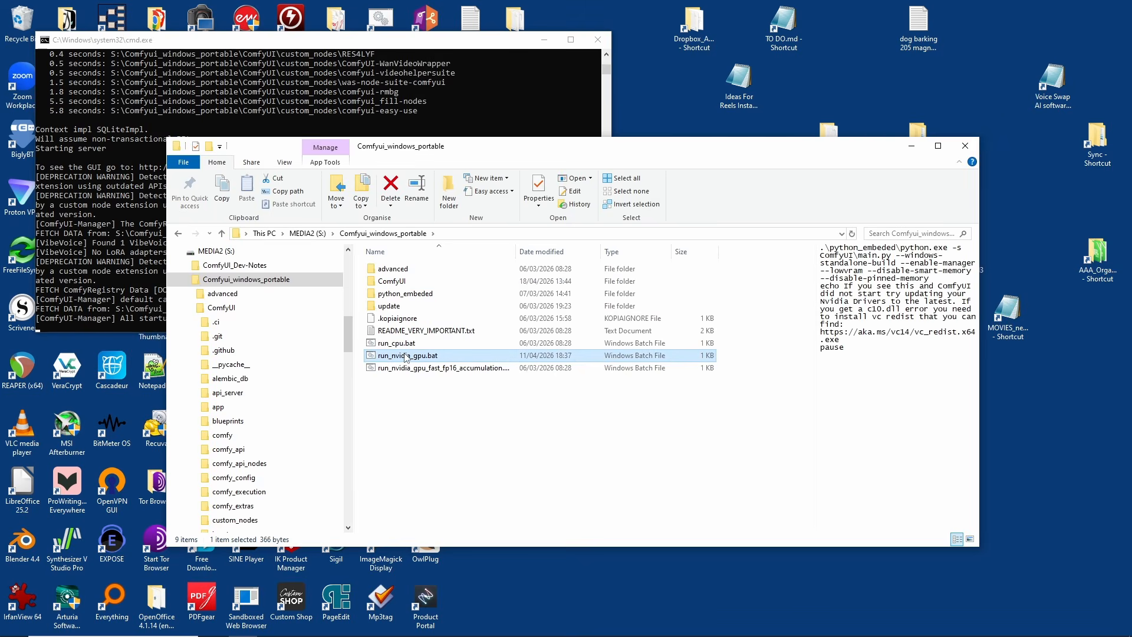
{"action": "right_click", "coordinate": [425, 357]}
{"action": "left_click", "coordinate": [445, 125]}
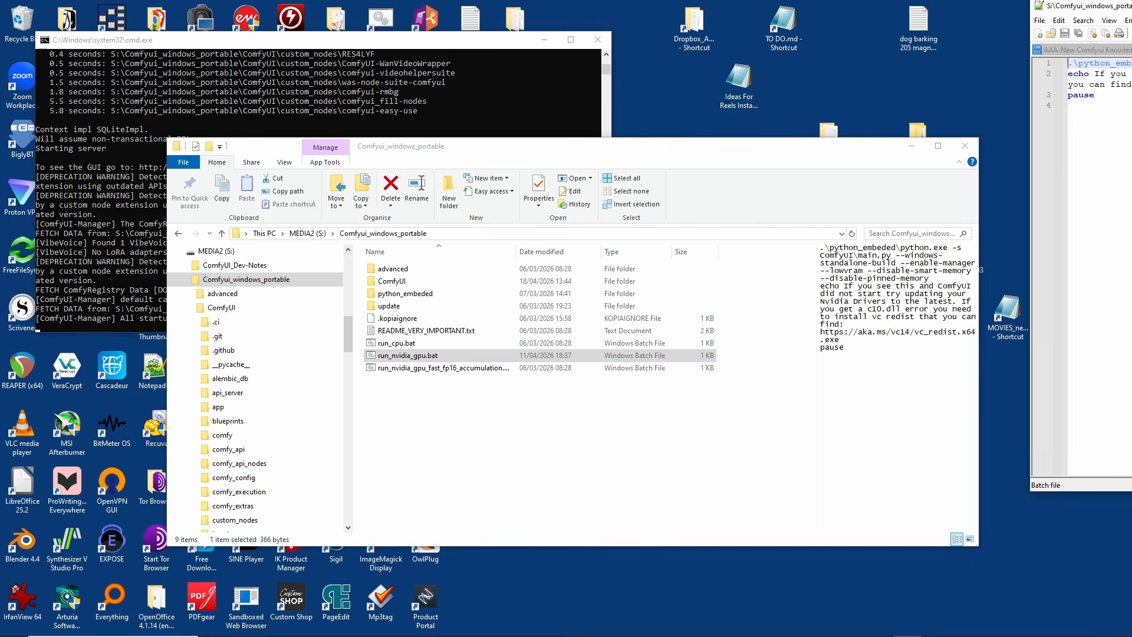
{"action": "left_click_drag", "start_coordinate": [937, 50], "coordinate": [627, 83]}
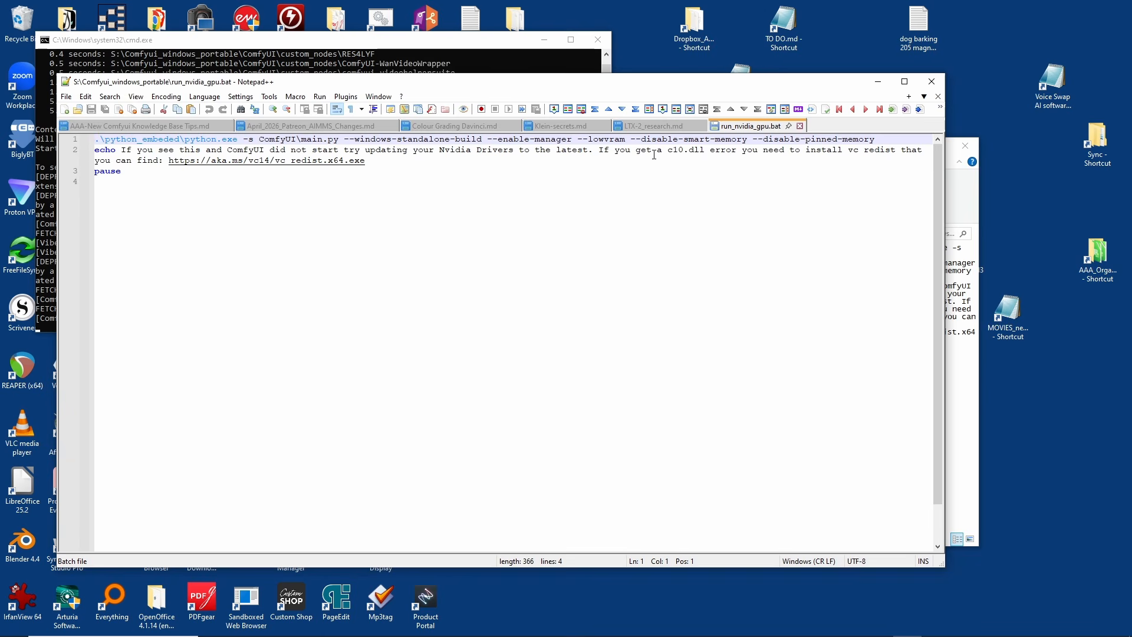
{"action": "left_click_drag", "start_coordinate": [577, 141], "coordinate": [874, 126]}
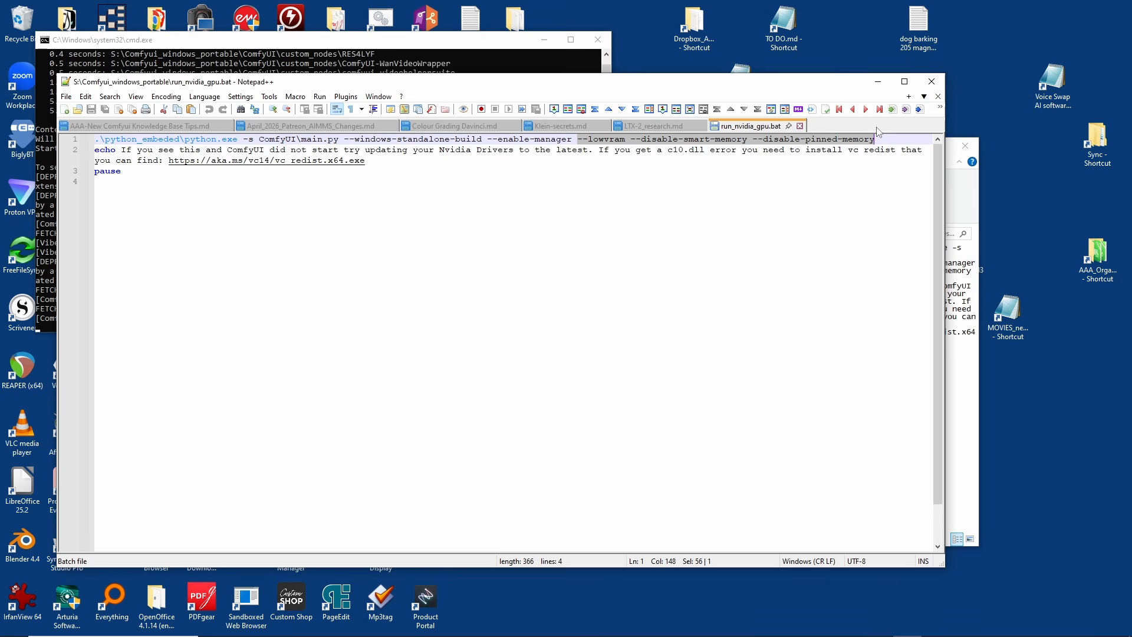
Step: Return to File Explorer and open the video_pipeline folder inside AAA-Workflows\DevilInTheWind_Tools in the ComfyUI output
{"action": "left_click", "coordinate": [967, 217]}
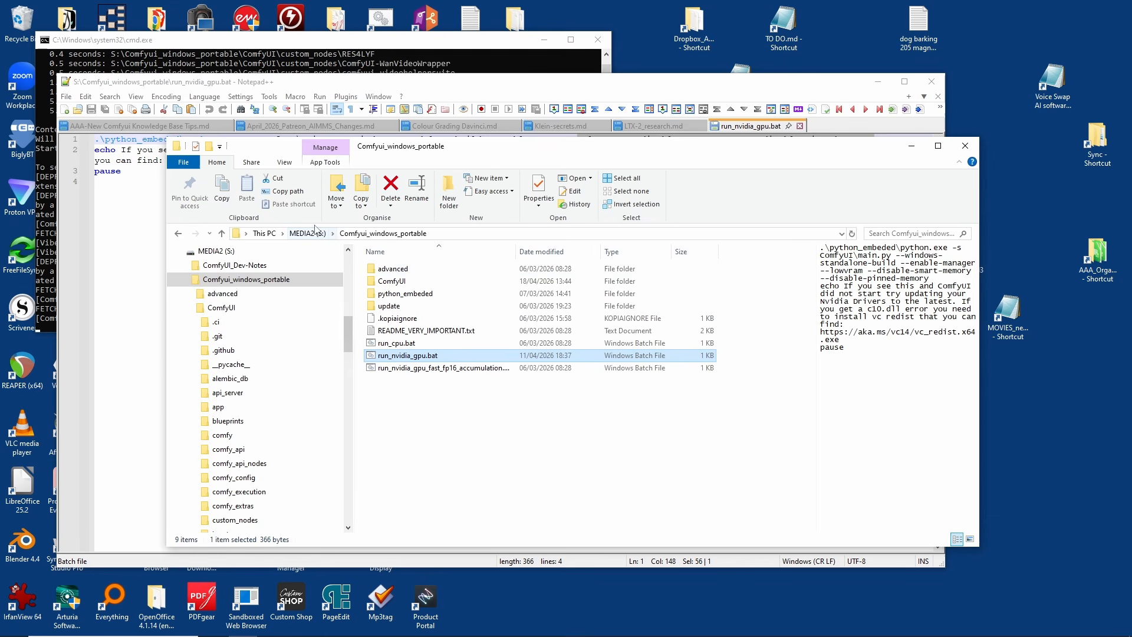
{"action": "scroll", "coordinate": [348, 326], "scroll_direction": "up", "scroll_amount": 1}
{"action": "scroll", "coordinate": [348, 326], "scroll_direction": "up", "scroll_amount": 5}
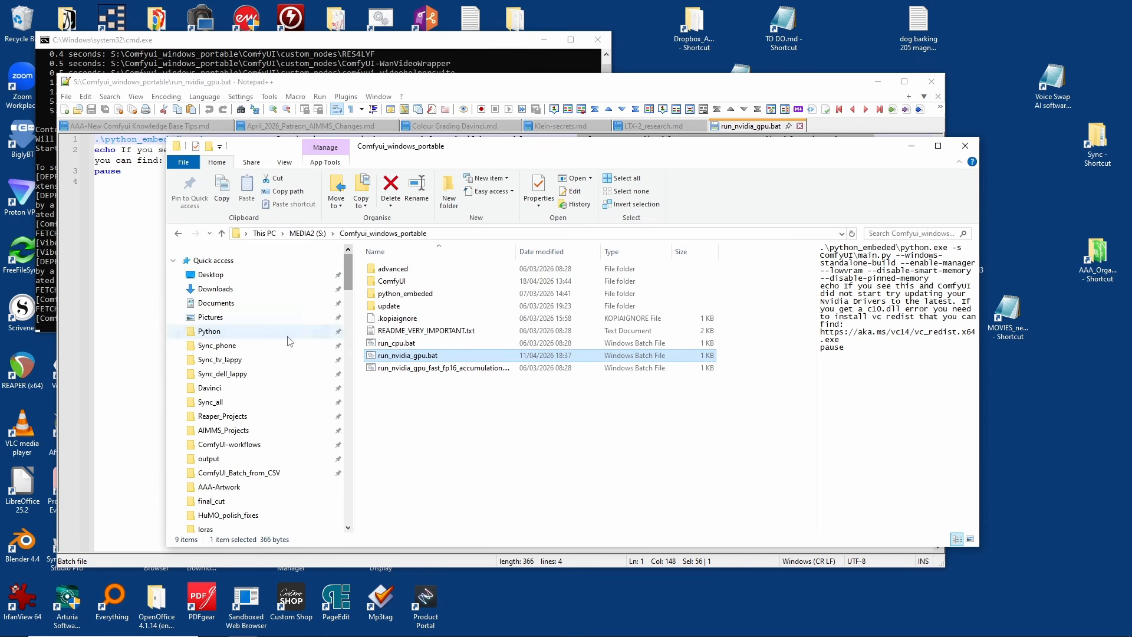
{"action": "left_click", "coordinate": [227, 472]}
{"action": "double_click", "coordinate": [646, 282]}
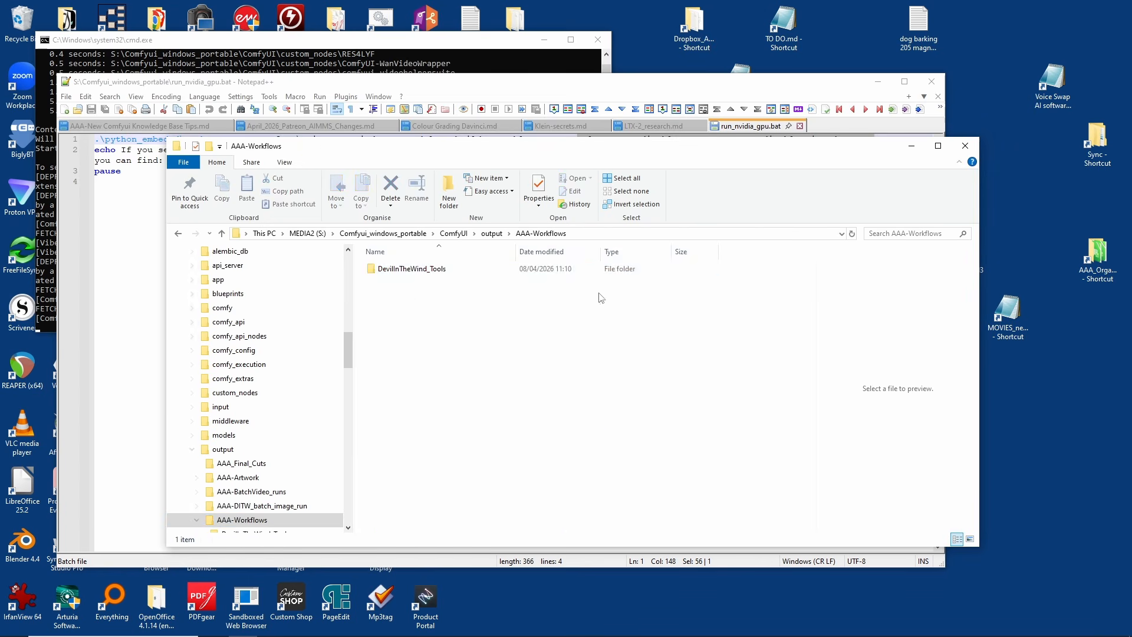
{"action": "double_click", "coordinate": [413, 269]}
{"action": "left_click", "coordinate": [410, 281]}
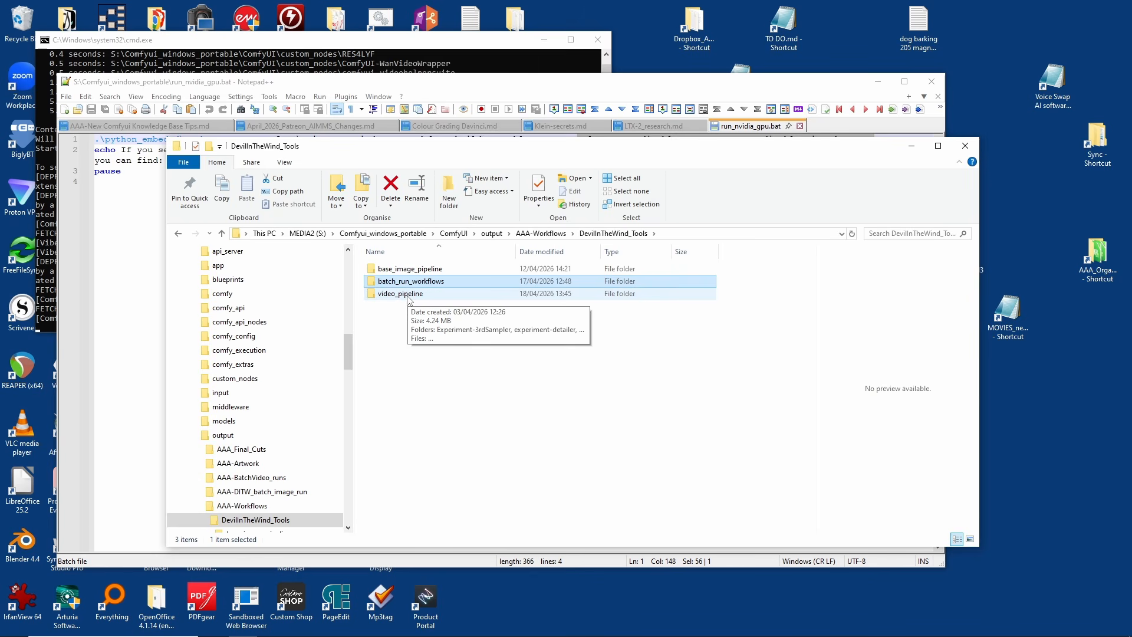
{"action": "double_click", "coordinate": [407, 294]}
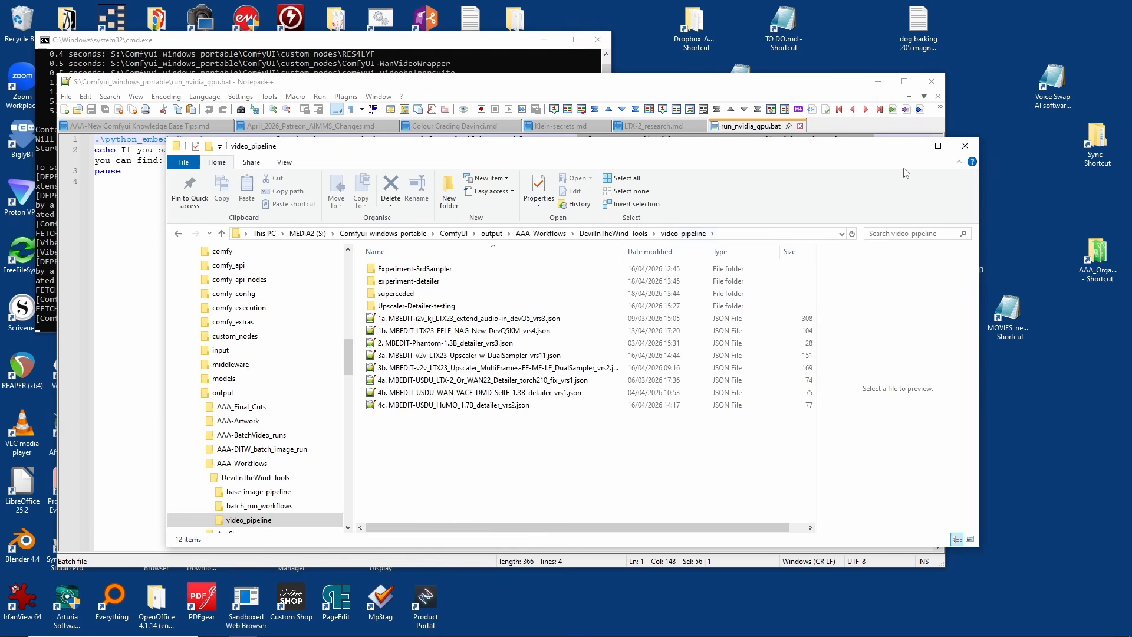
Step: Minimise File Explorer and highlight the switches from --lowvram to --disable-pinned-memory again in the batch file's first line
{"action": "left_click", "coordinate": [911, 146]}
{"action": "left_click", "coordinate": [579, 143]}
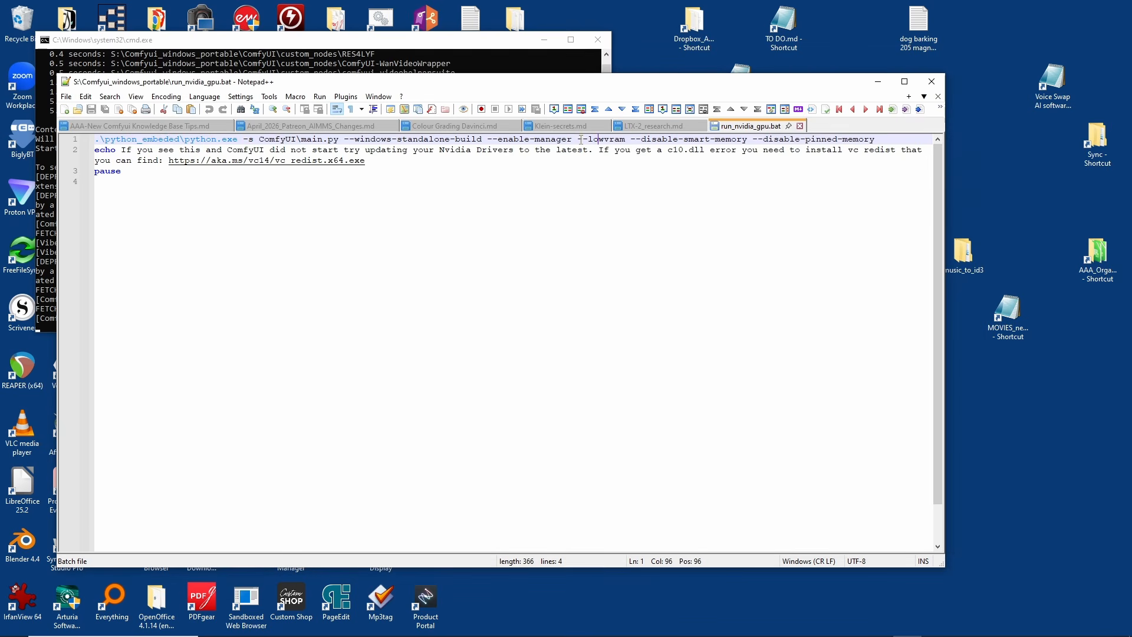
{"action": "double_click", "coordinate": [577, 142]}
{"action": "left_click_drag", "start_coordinate": [578, 141], "coordinate": [875, 131]}
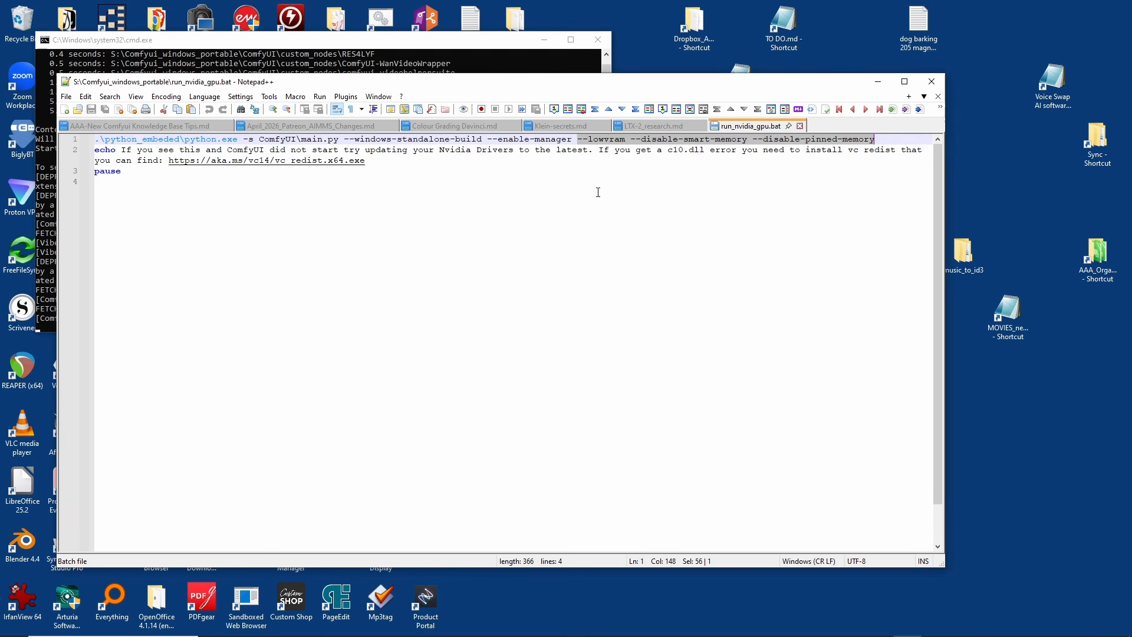
{"action": "left_click_drag", "start_coordinate": [577, 139], "coordinate": [875, 140]}
{"action": "left_click_drag", "start_coordinate": [876, 140], "coordinate": [579, 141]}
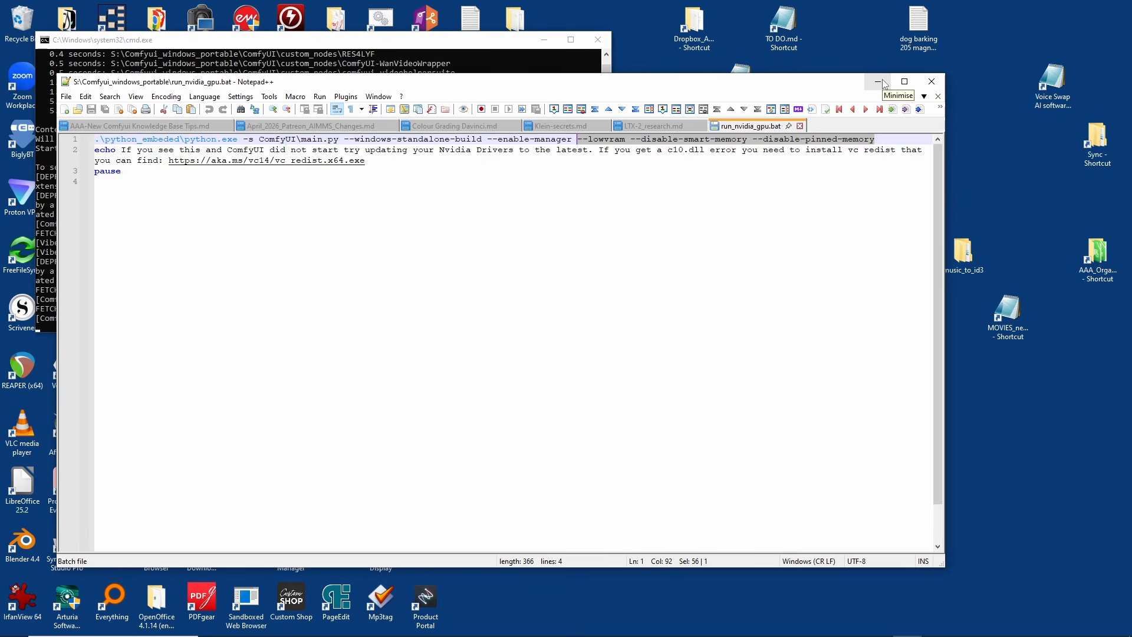
Step: Switch back to Firefox and highlight the Pre-Upgrade Settings section of the research page
{"action": "left_click", "coordinate": [882, 82]}
{"action": "left_click", "coordinate": [762, 627]}
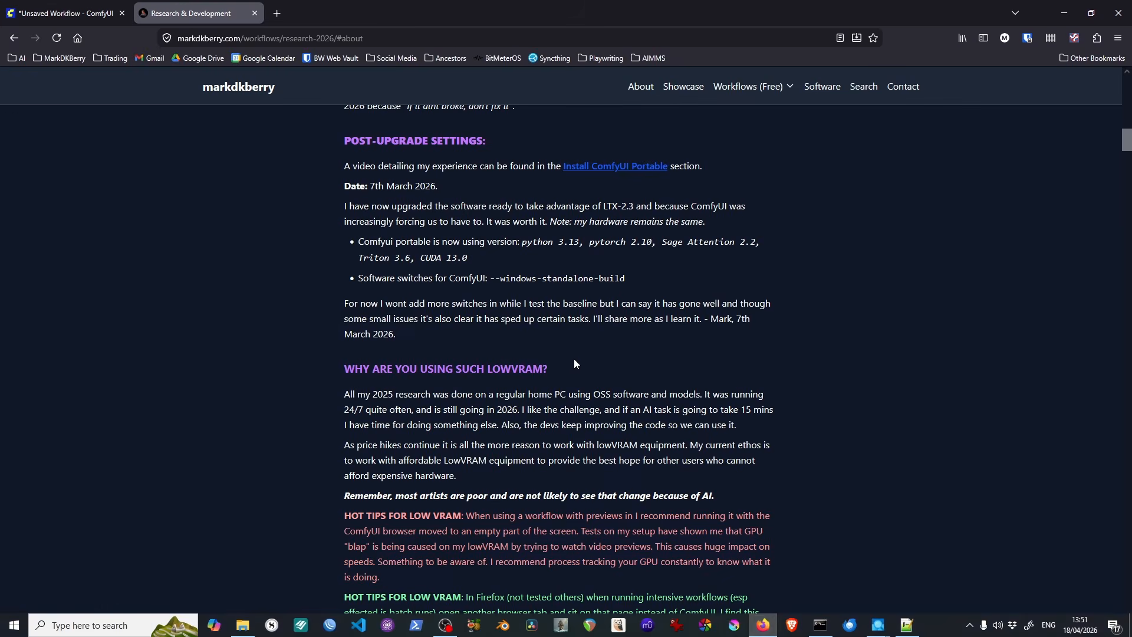
{"action": "scroll", "coordinate": [494, 342], "scroll_direction": "up", "scroll_amount": 4}
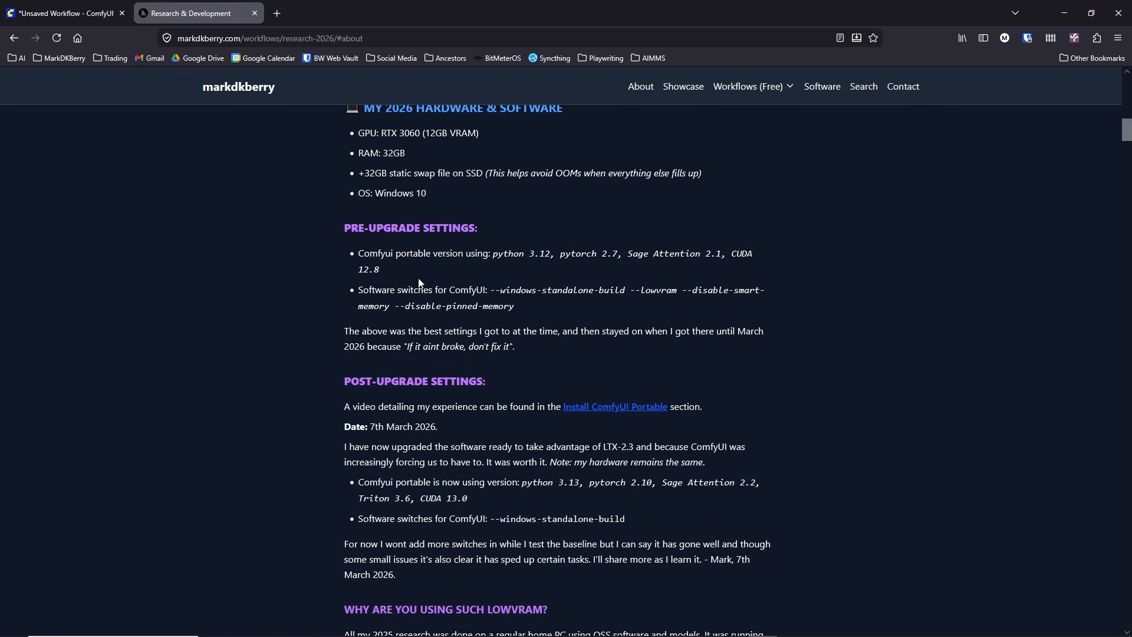
{"action": "left_click_drag", "start_coordinate": [516, 347], "coordinate": [342, 243]}
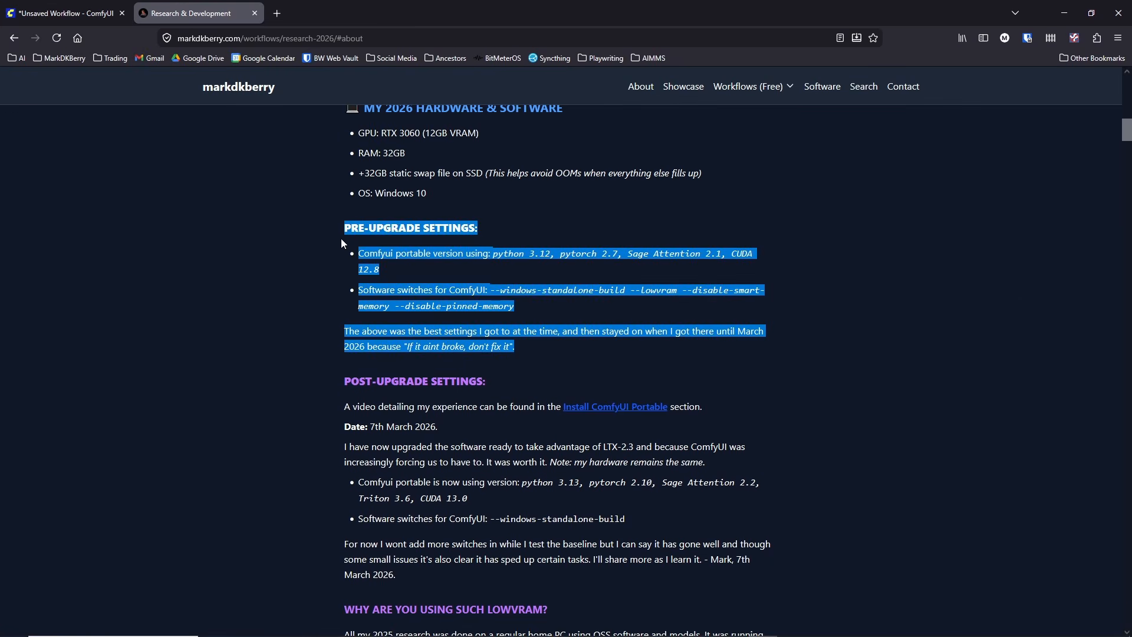
{"action": "left_click", "coordinate": [549, 269]}
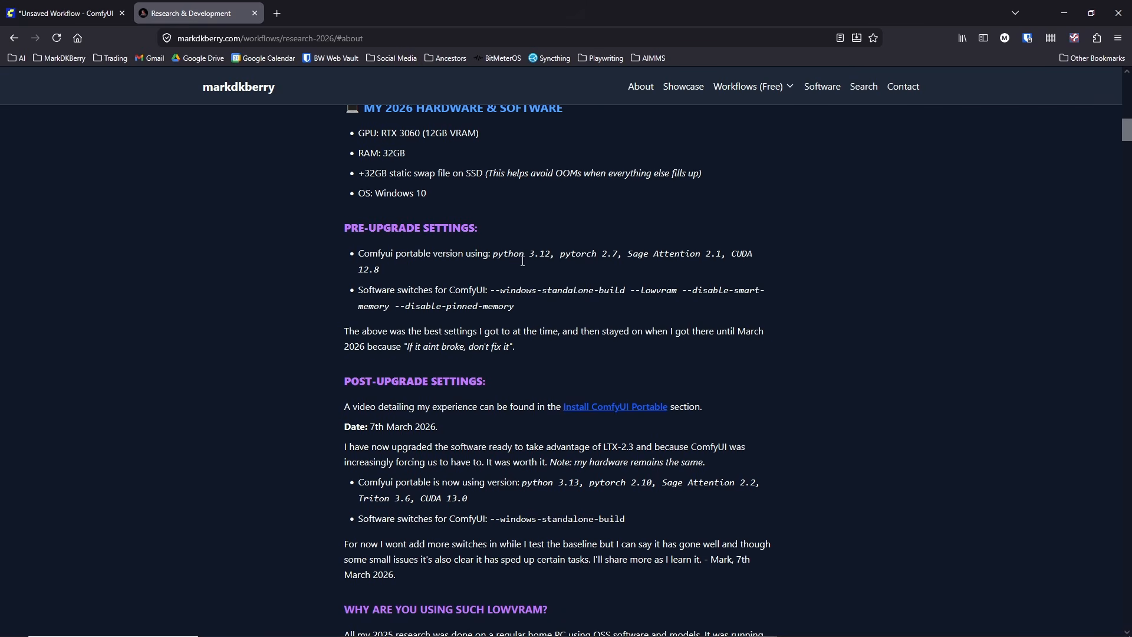
{"action": "left_click_drag", "start_coordinate": [517, 351], "coordinate": [343, 228]}
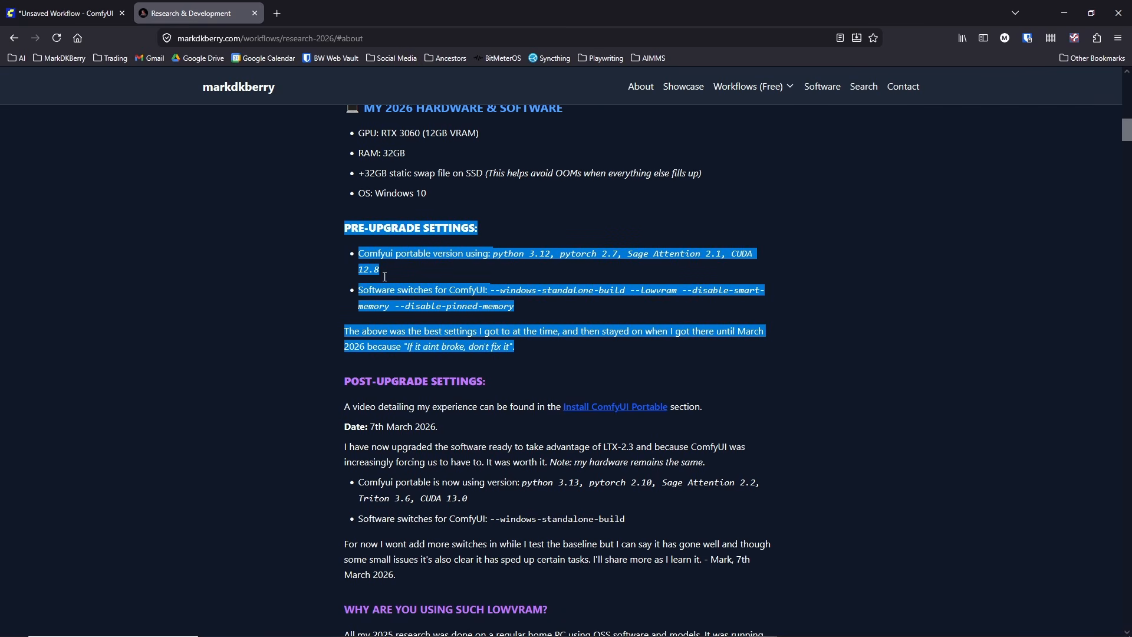
Step: Compare the Post-Upgrade Settings with the Pre-Upgrade Settings by highlighting each section and the "If it aint broke, don't fix it" remark
{"action": "mouse_move", "coordinate": [443, 588]}
{"action": "left_mouse_down"}
{"action": "mouse_move", "coordinate": [383, 498]}
{"action": "mouse_move", "coordinate": [338, 385]}
{"action": "left_mouse_up"}
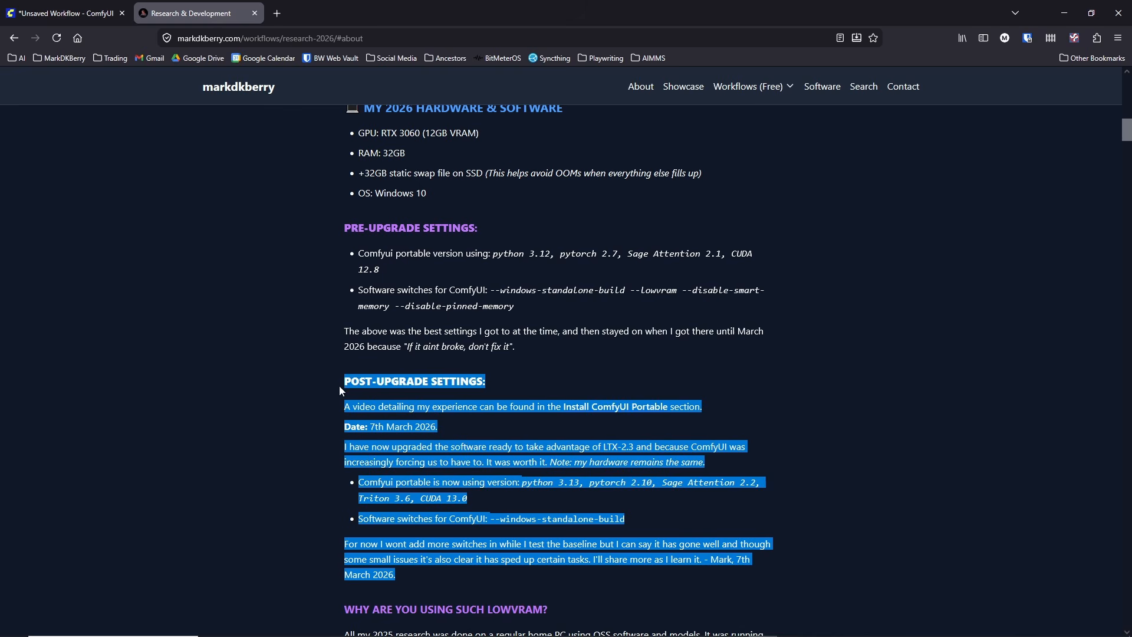
{"action": "left_click", "coordinate": [493, 470]}
{"action": "left_click_drag", "start_coordinate": [515, 345], "coordinate": [330, 235]}
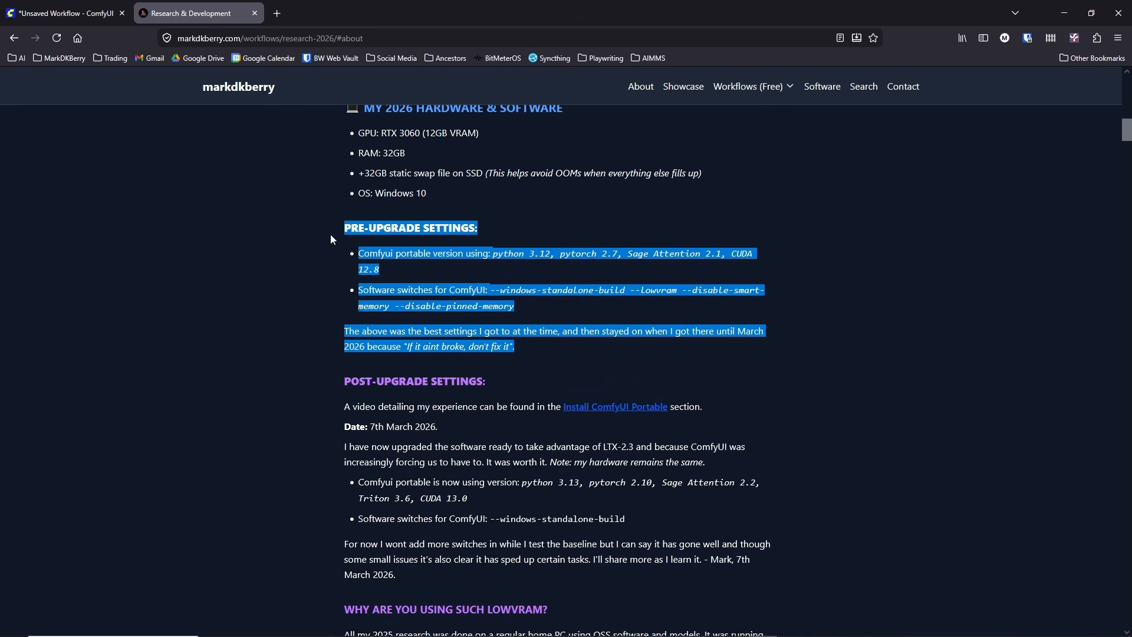
{"action": "left_click", "coordinate": [489, 352]}
{"action": "left_click_drag", "start_coordinate": [514, 348], "coordinate": [404, 344]}
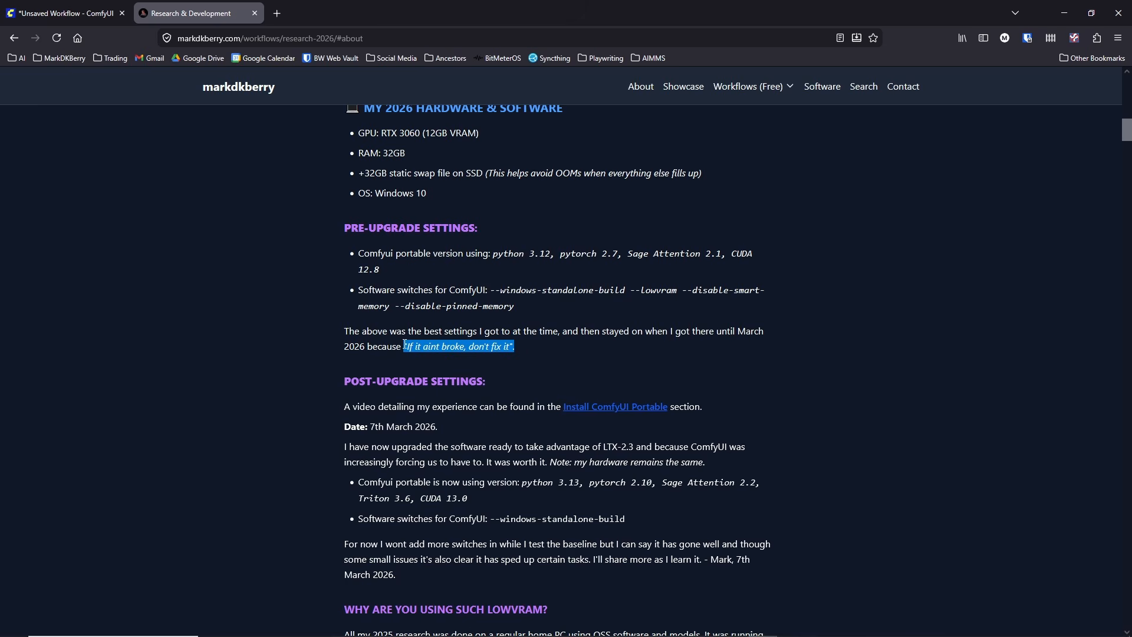
{"action": "left_click", "coordinate": [532, 351]}
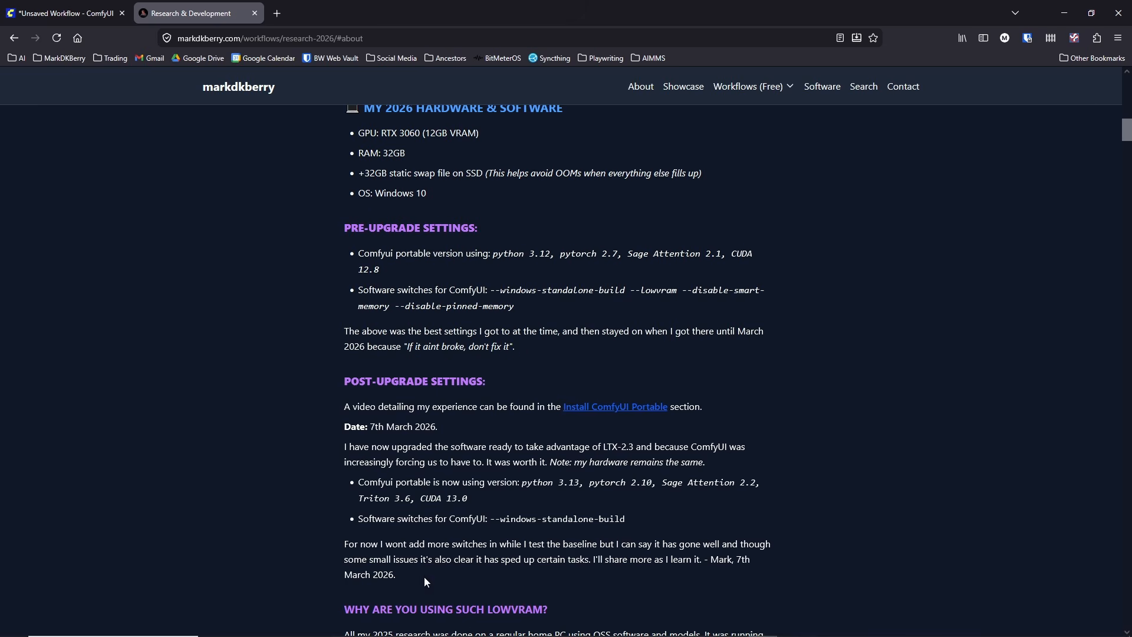
{"action": "left_click_drag", "start_coordinate": [423, 576], "coordinate": [367, 537]}
{"action": "left_click", "coordinate": [394, 541]}
{"action": "left_click", "coordinate": [1114, 23]}
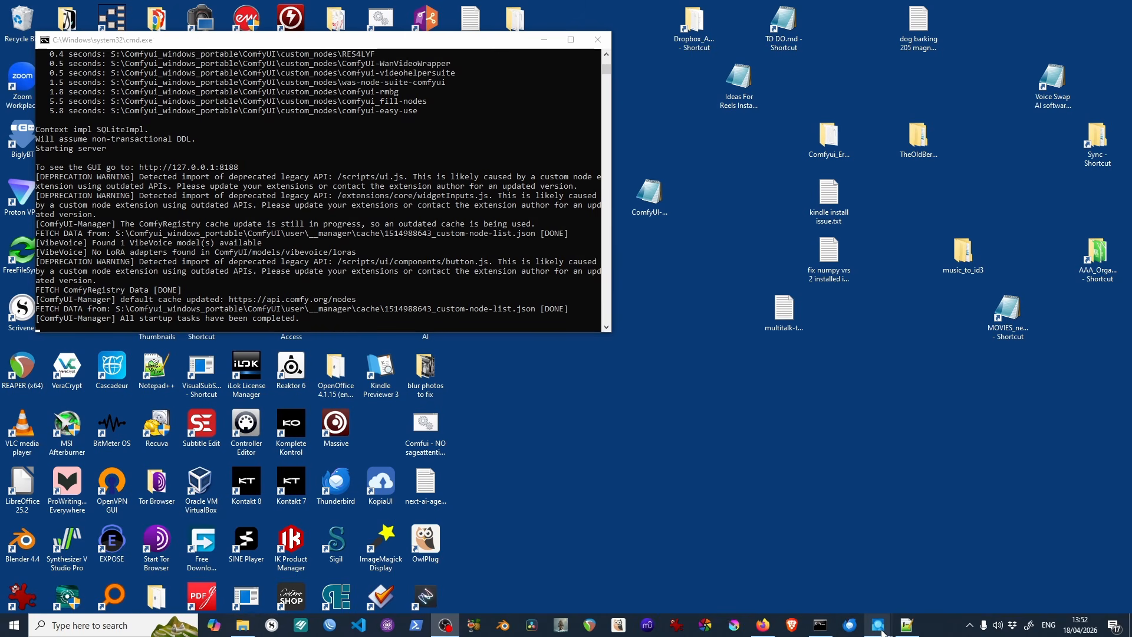
{"action": "left_click", "coordinate": [765, 626]}
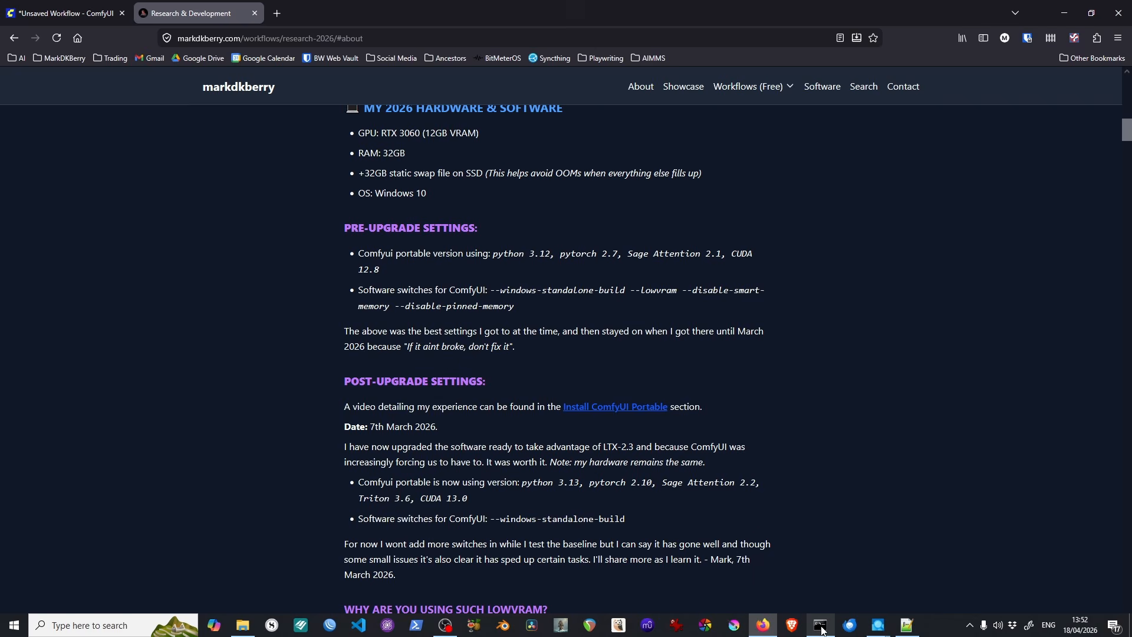
Step: Check the ComfyUI console, return to the ComfyUI tab and select 1a. MBEDIT-i2v_kj_LTX23_extend_audio-in_devQ5_vrs3.json in the video_pipeline folder
{"action": "left_click", "coordinate": [818, 632]}
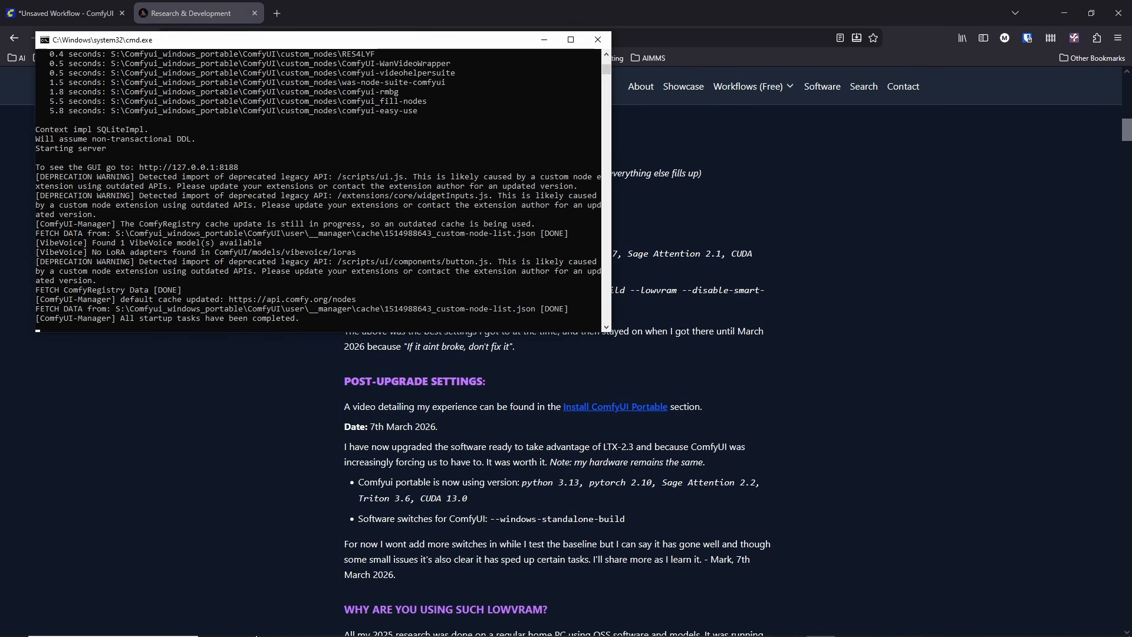
{"action": "left_click", "coordinate": [93, 10]}
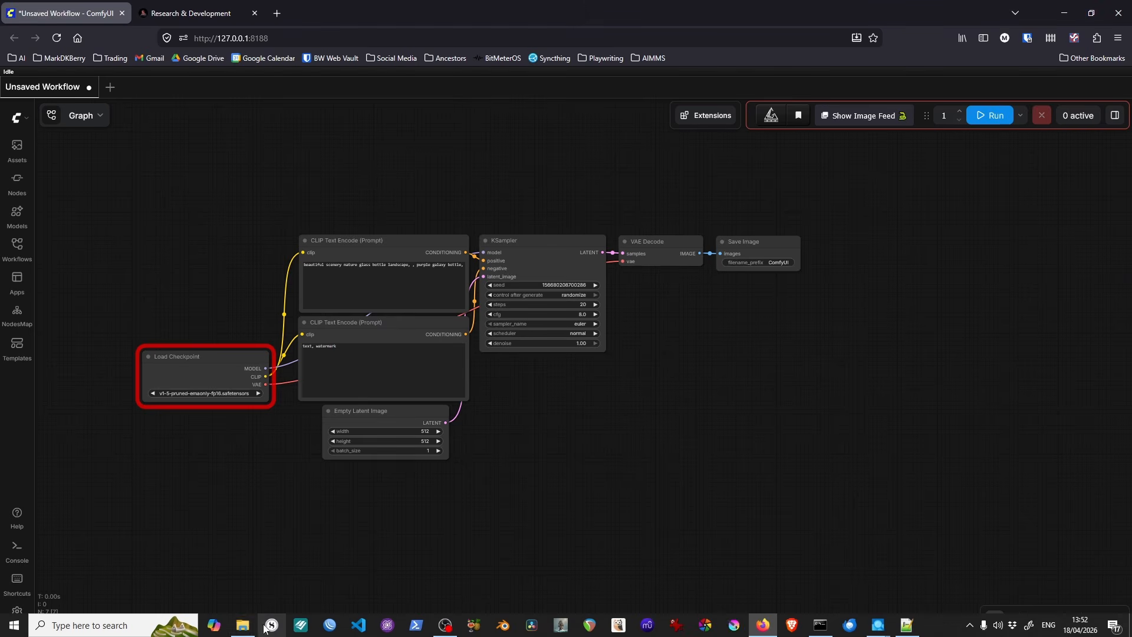
{"action": "left_click", "coordinate": [242, 626]}
{"action": "left_click", "coordinate": [466, 319]}
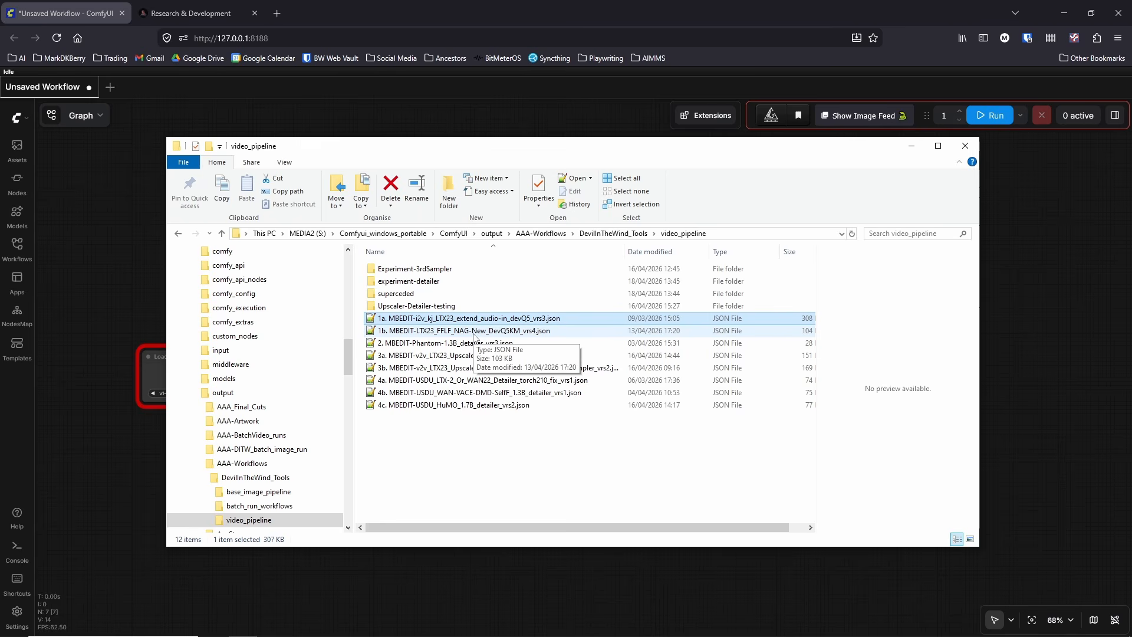
Step: Switch to AIMMS Storyboard Manager, maximise it and widen the SHOT_NAME column until the full shot names fit
{"action": "mouse_move", "coordinate": [489, 634]}
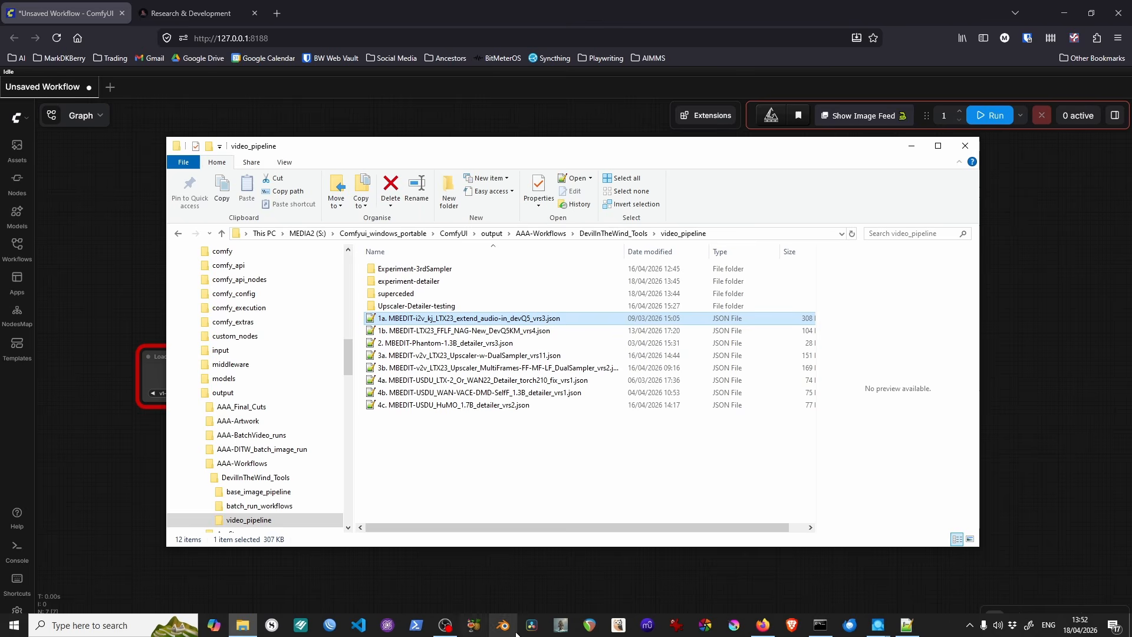
{"action": "left_click", "coordinate": [561, 624]}
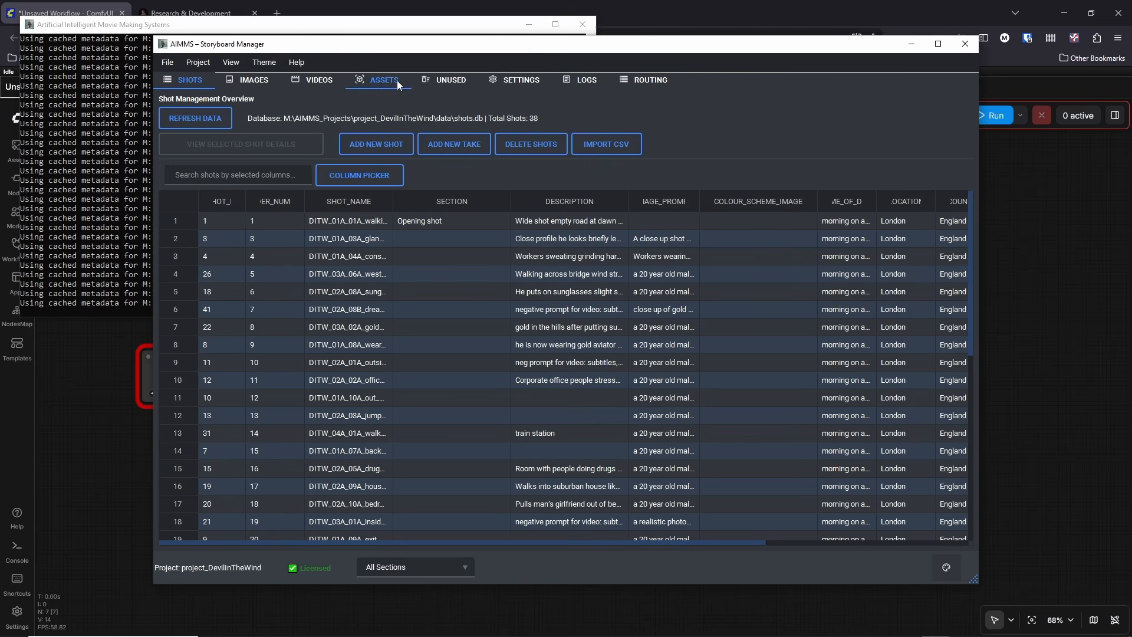
{"action": "left_click", "coordinate": [932, 47]}
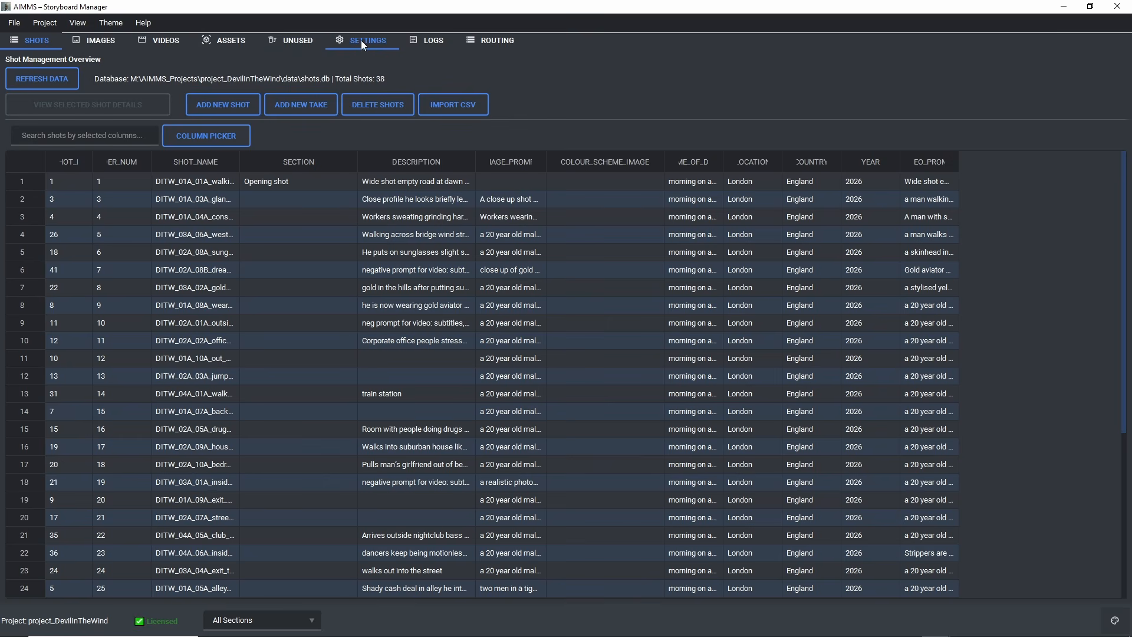
{"action": "left_click_drag", "start_coordinate": [239, 170], "coordinate": [385, 170]}
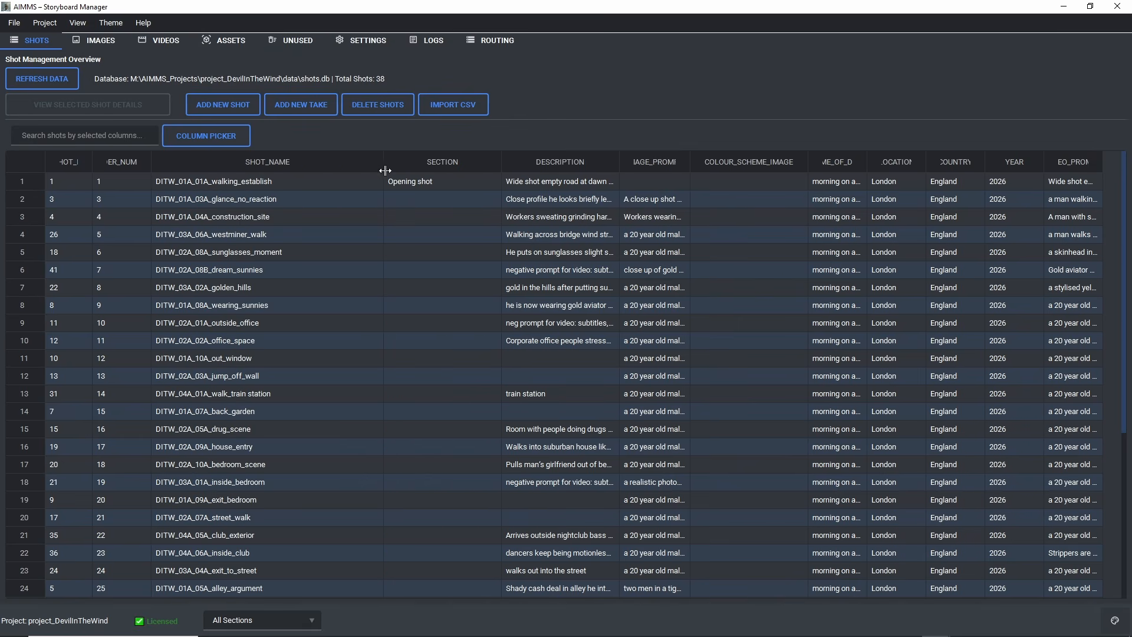
Step: Browse the project's image storyboard gallery and return to the shots table
{"action": "left_click", "coordinate": [96, 41]}
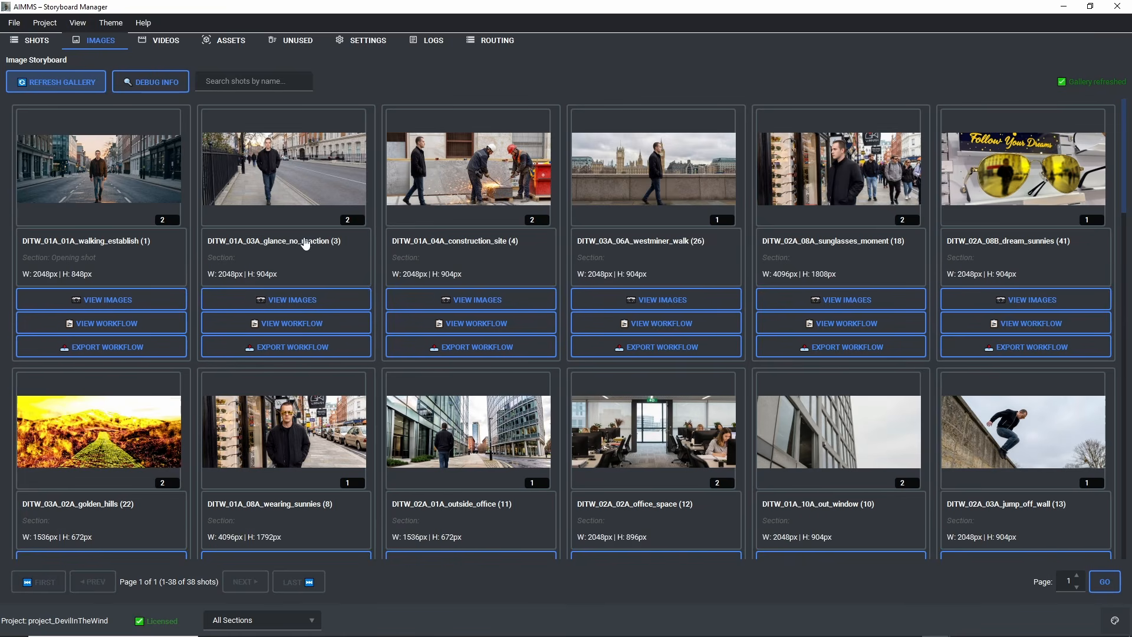
{"action": "scroll", "coordinate": [296, 242], "scroll_direction": "down", "scroll_amount": 5}
{"action": "scroll", "coordinate": [268, 234], "scroll_direction": "up", "scroll_amount": 4}
{"action": "scroll", "coordinate": [230, 199], "scroll_direction": "up", "scroll_amount": 1}
{"action": "left_click", "coordinate": [32, 40]}
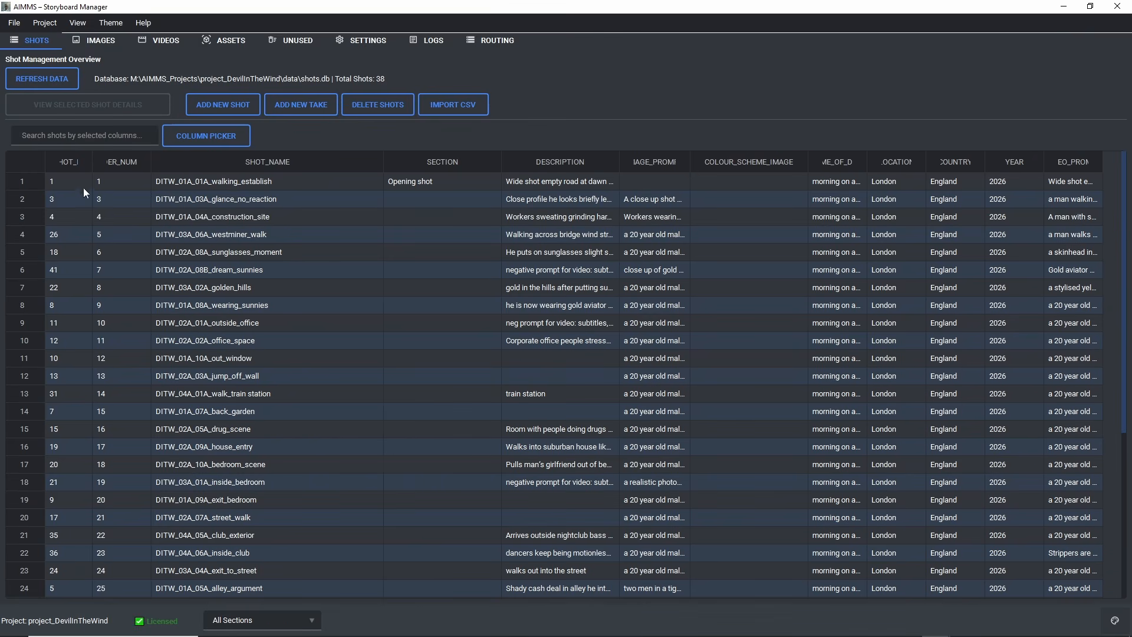
Step: Widen the SHOT_ID and ORDER_NUMBER columns to fit their headings and sort the shots by ORDER_NUMBER ascending
{"action": "left_click", "coordinate": [71, 160]}
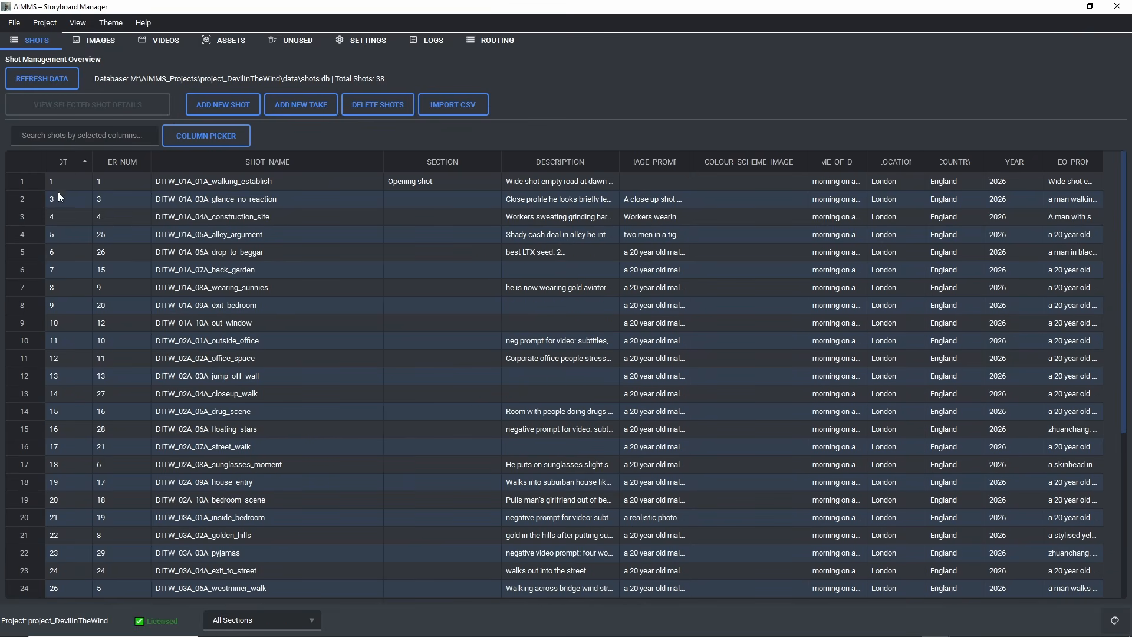
{"action": "double_click", "coordinate": [92, 164]}
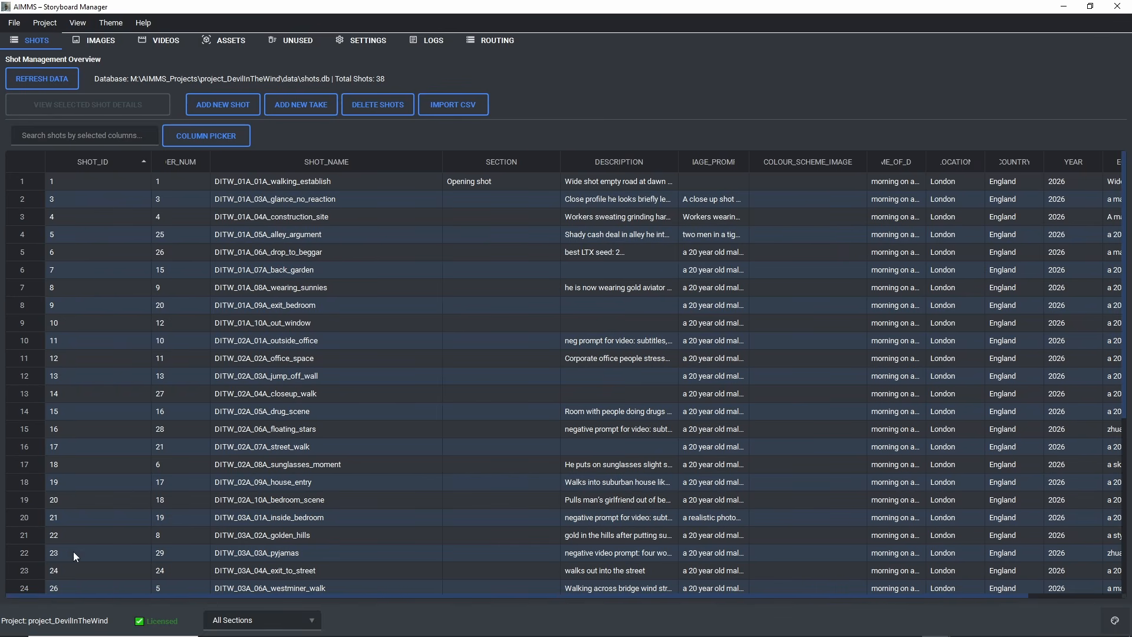
{"action": "double_click", "coordinate": [210, 161]}
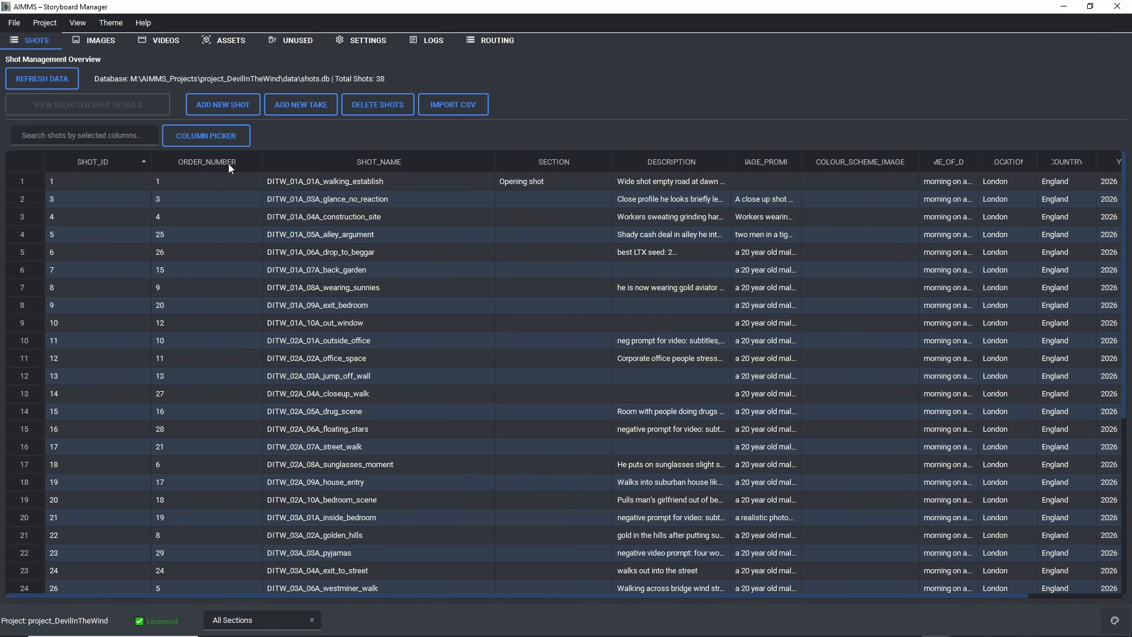
{"action": "left_click", "coordinate": [229, 164]}
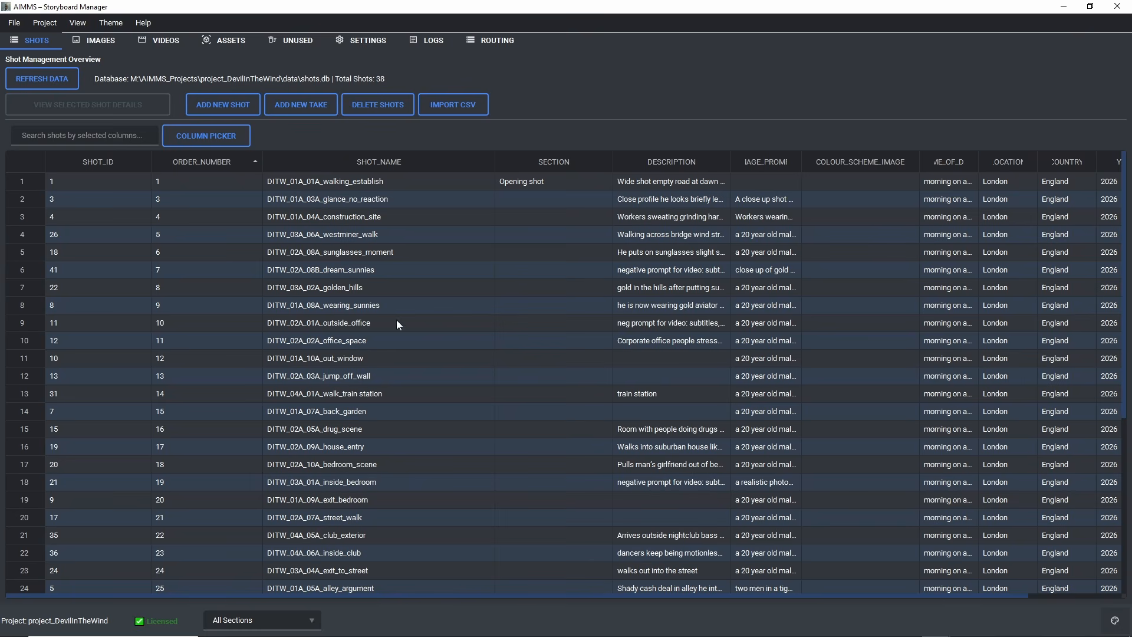
Step: View the video storyboard, and open the details of shot DITW_02A_02A_office_space with its video prompt highlighted
{"action": "left_click", "coordinate": [157, 43]}
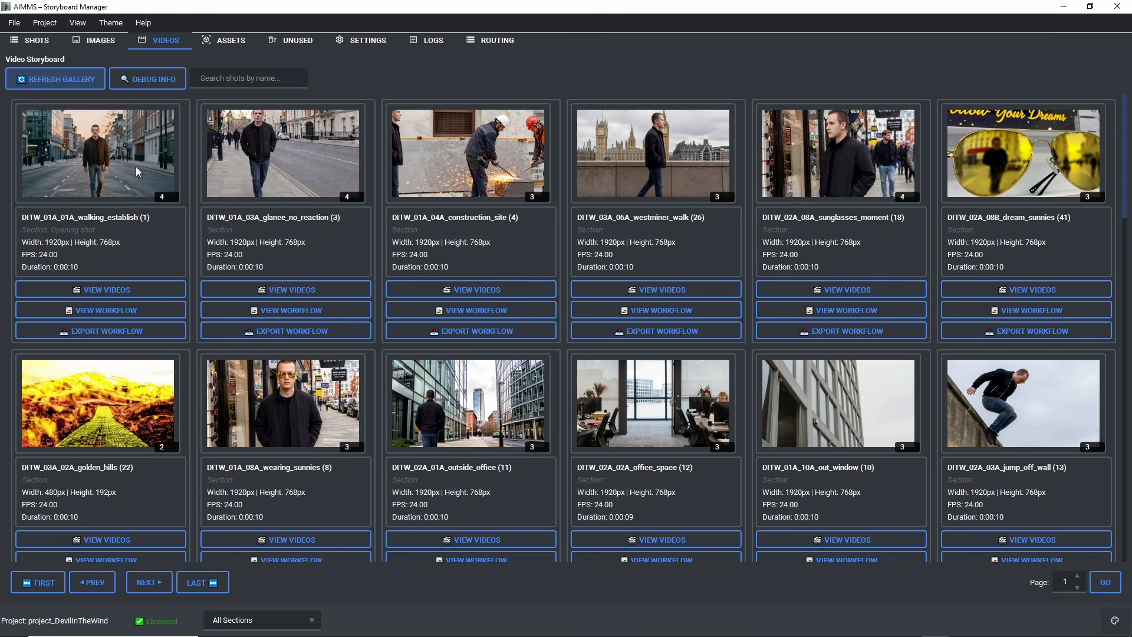
{"action": "left_click", "coordinate": [30, 40]}
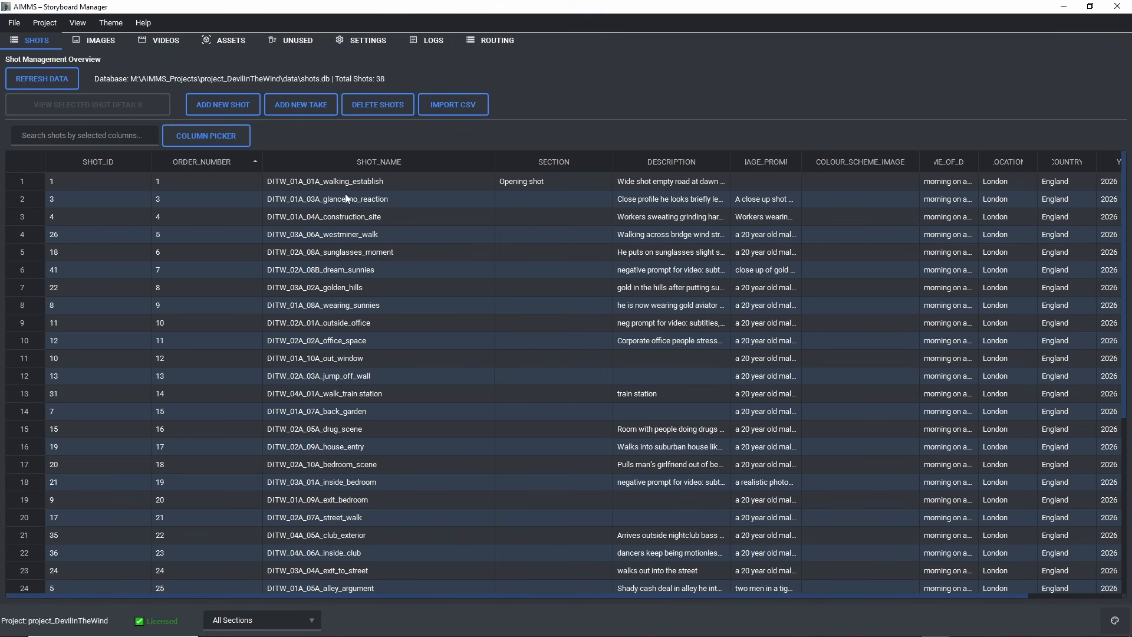
{"action": "double_click", "coordinate": [315, 340]}
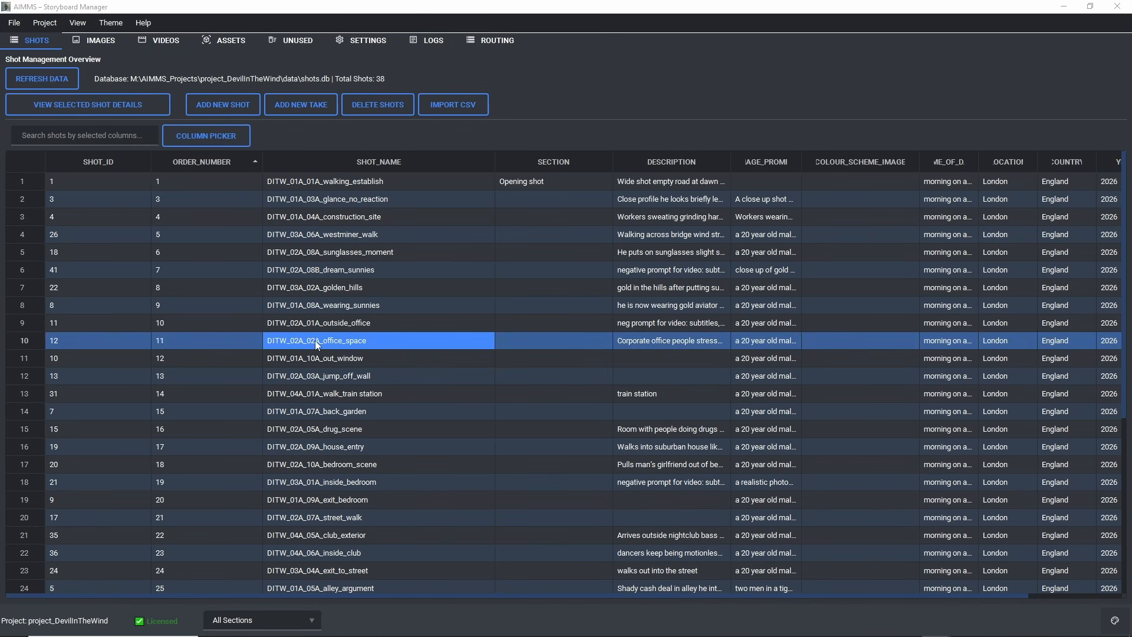
{"action": "triple_click", "coordinate": [841, 442]}
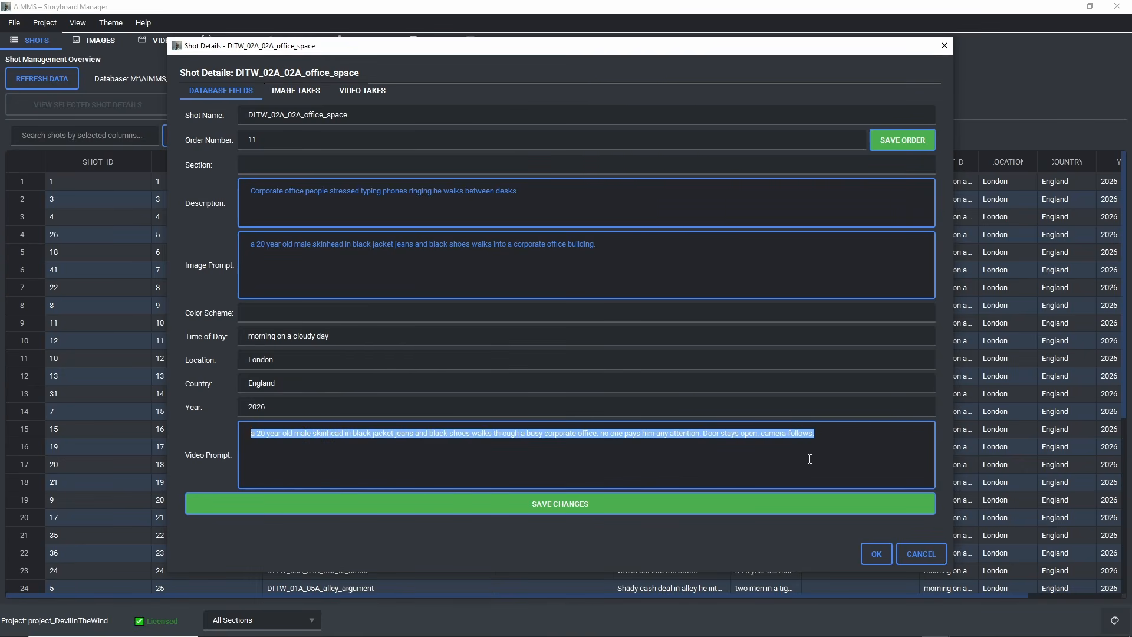
Step: Switch back to ComfyUI in Firefox and load 1a. MBEDIT-i2v_kj_LTX23_extend_audio-in_devQ5_vrs3.json from the video_pipeline folder onto the canvas
{"action": "left_click", "coordinate": [763, 625]}
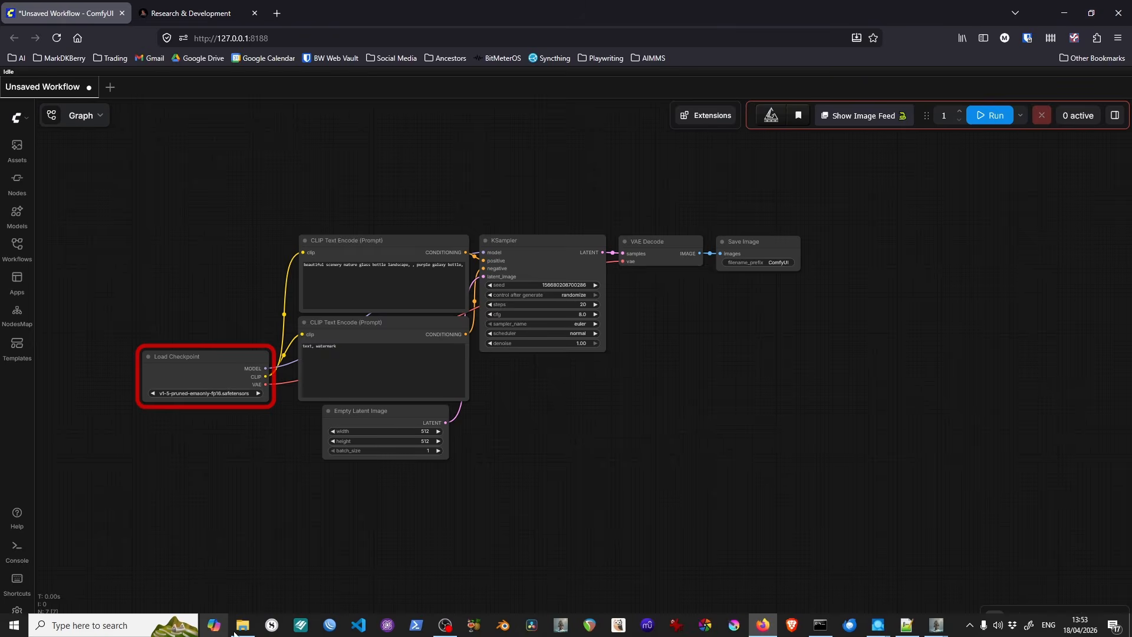
{"action": "left_click", "coordinate": [243, 625]}
{"action": "left_click_drag", "start_coordinate": [446, 325], "coordinate": [108, 281]}
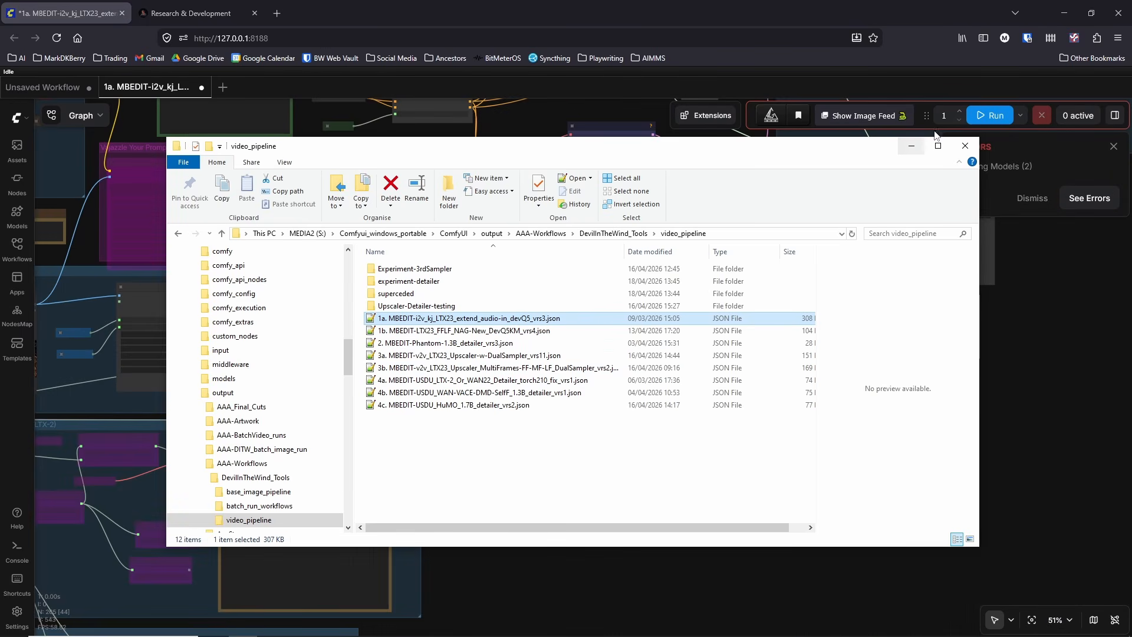
{"action": "left_click", "coordinate": [910, 146]}
Step: Examine the whole workflow layout, from the model loader and input groups to the chain of bypassed extension groups
{"action": "scroll", "coordinate": [560, 328], "scroll_direction": "down", "scroll_amount": 13}
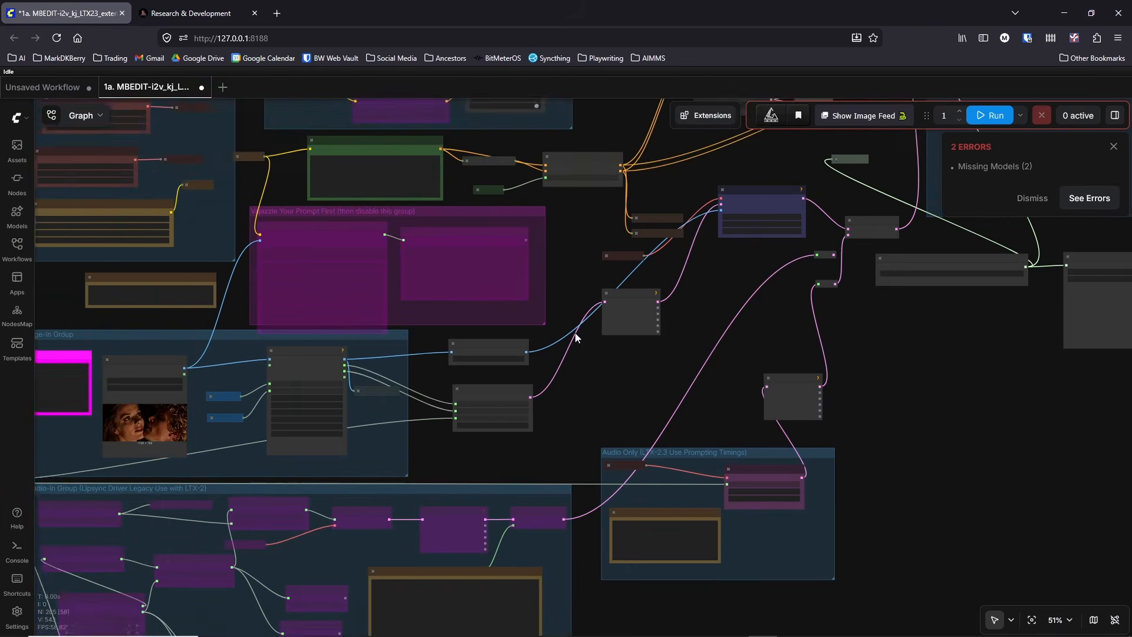
{"action": "scroll", "coordinate": [670, 391], "scroll_direction": "right", "scroll_amount": 7}
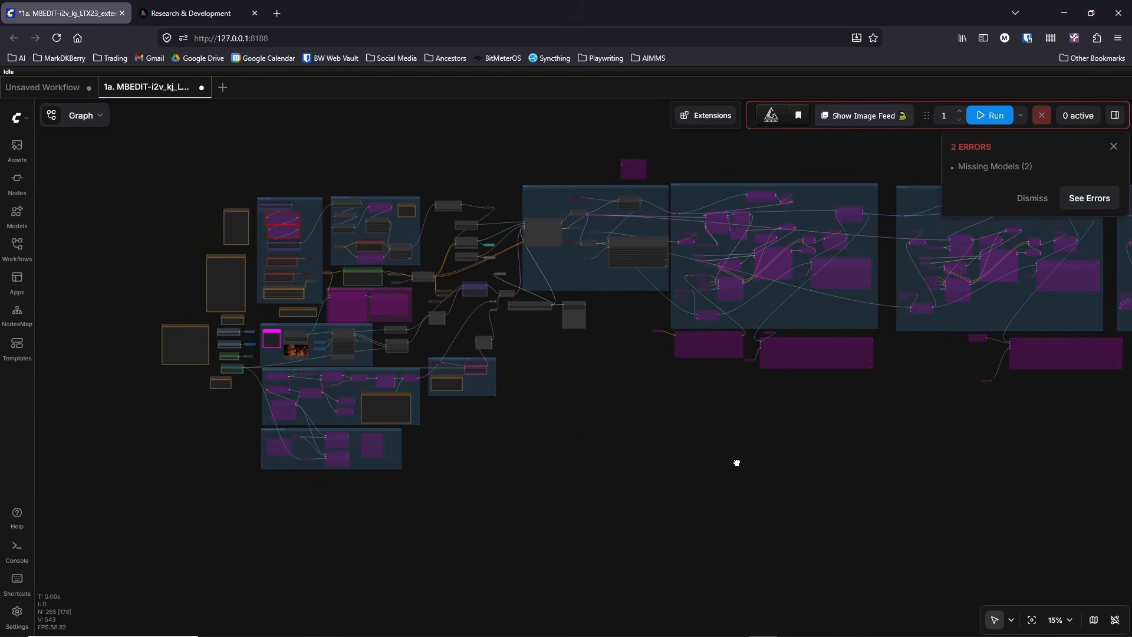
{"action": "scroll", "coordinate": [398, 491], "scroll_direction": "down", "scroll_amount": 2}
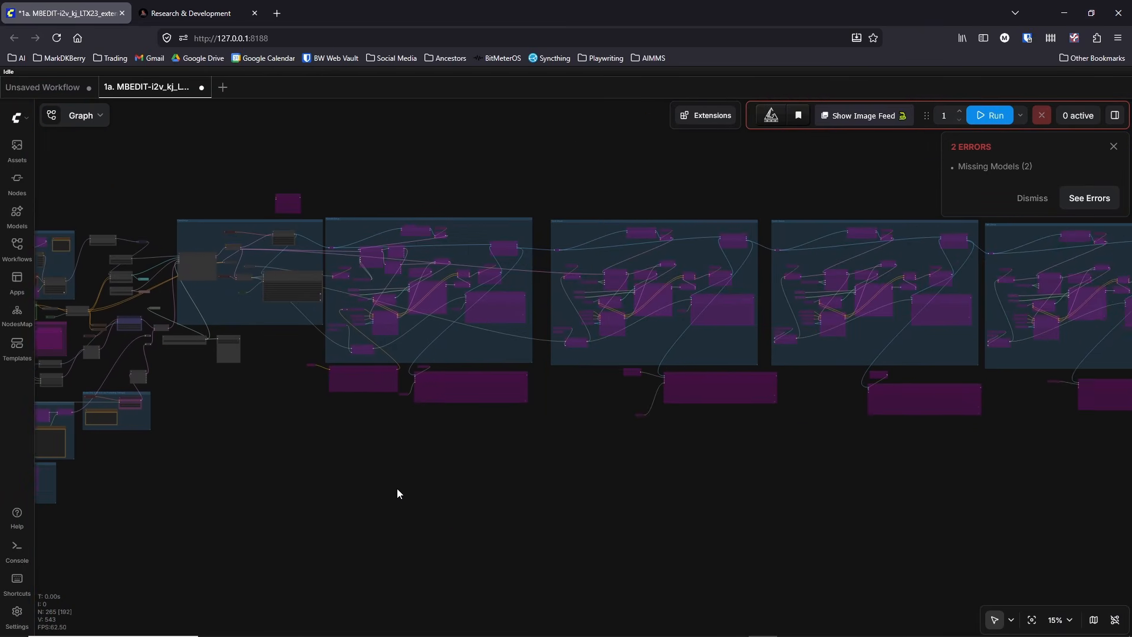
{"action": "scroll", "coordinate": [389, 487], "scroll_direction": "down", "scroll_amount": 2}
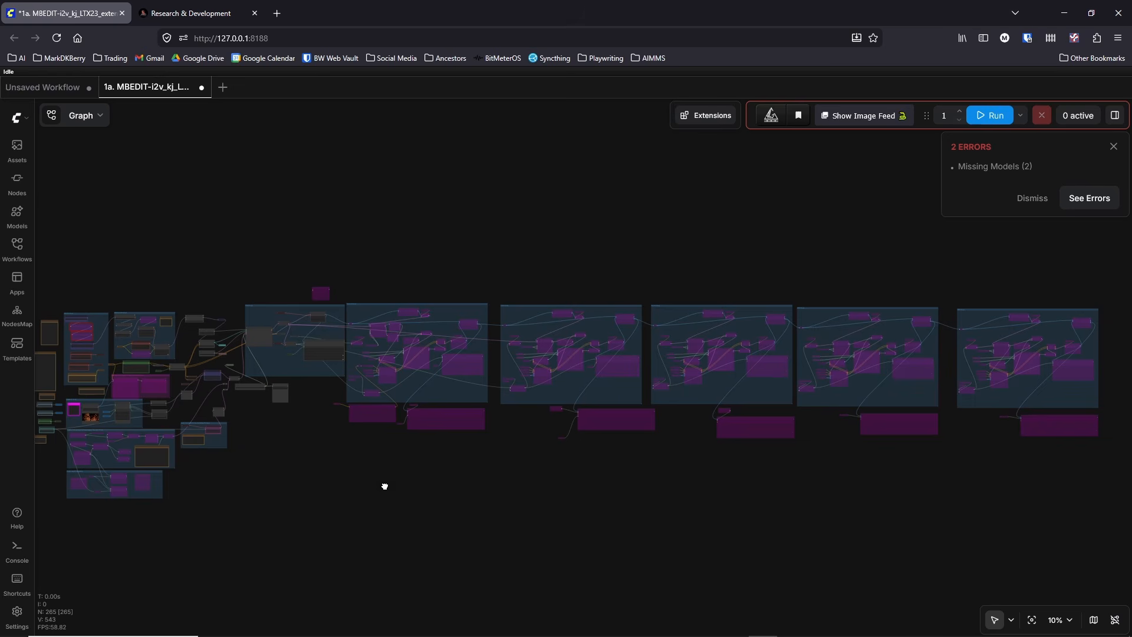
{"action": "left_click_drag", "start_coordinate": [378, 486], "coordinate": [381, 486]}
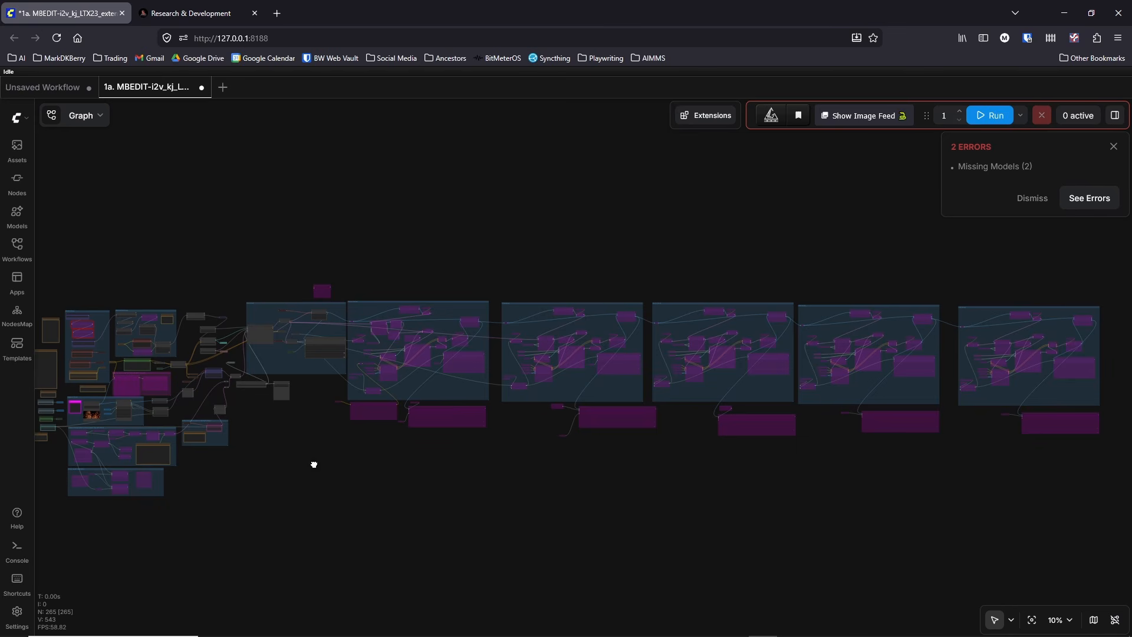
{"action": "left_click_drag", "start_coordinate": [314, 465], "coordinate": [487, 461]}
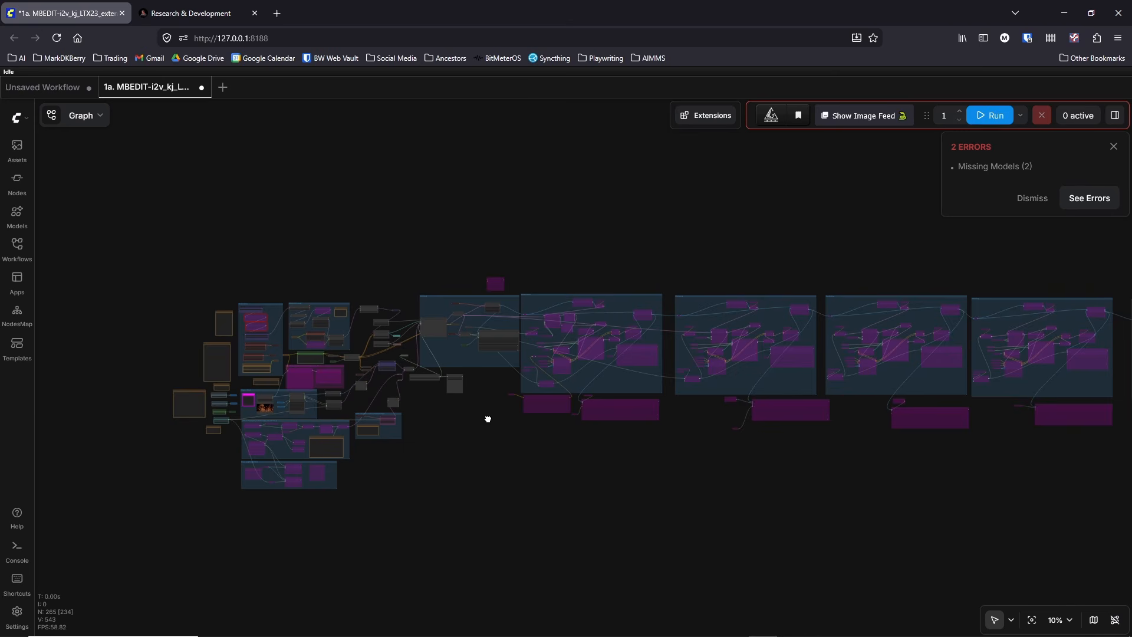
{"action": "left_click_drag", "start_coordinate": [487, 418], "coordinate": [348, 437]}
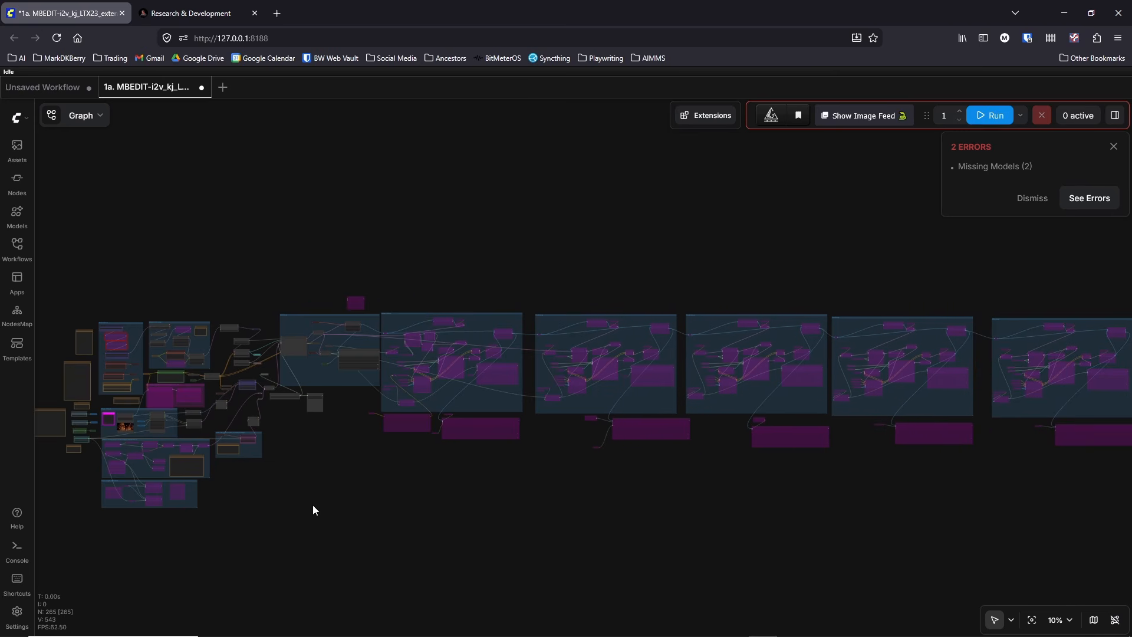
{"action": "left_click_drag", "start_coordinate": [314, 504], "coordinate": [322, 506]}
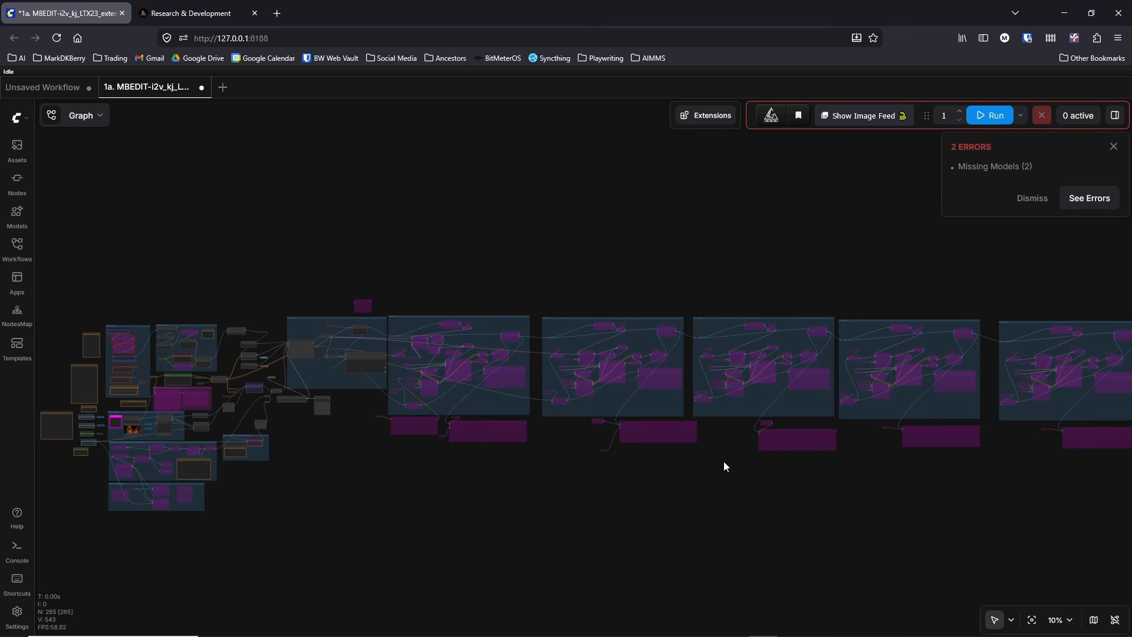
{"action": "left_click_drag", "start_coordinate": [374, 480], "coordinate": [786, 509]}
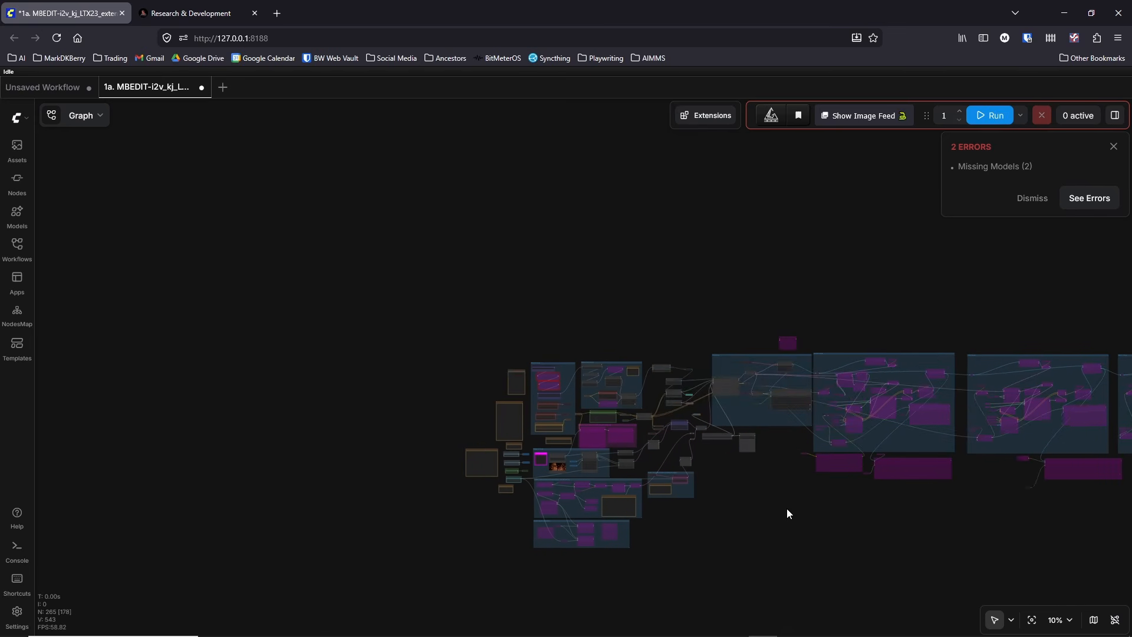
Step: Inspect the two red-outlined bypassed Load LoRA nodes below the Unet Loader and dismiss the missing models errors
{"action": "scroll", "coordinate": [786, 508], "scroll_direction": "up", "scroll_amount": 10}
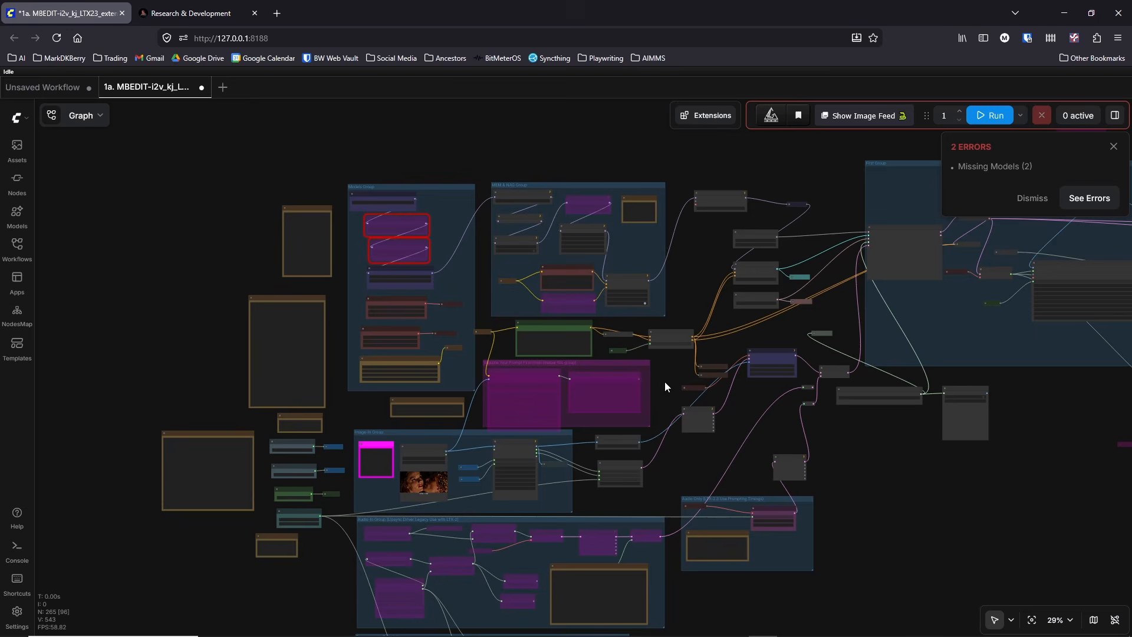
{"action": "scroll", "coordinate": [466, 283], "scroll_direction": "up", "scroll_amount": 10}
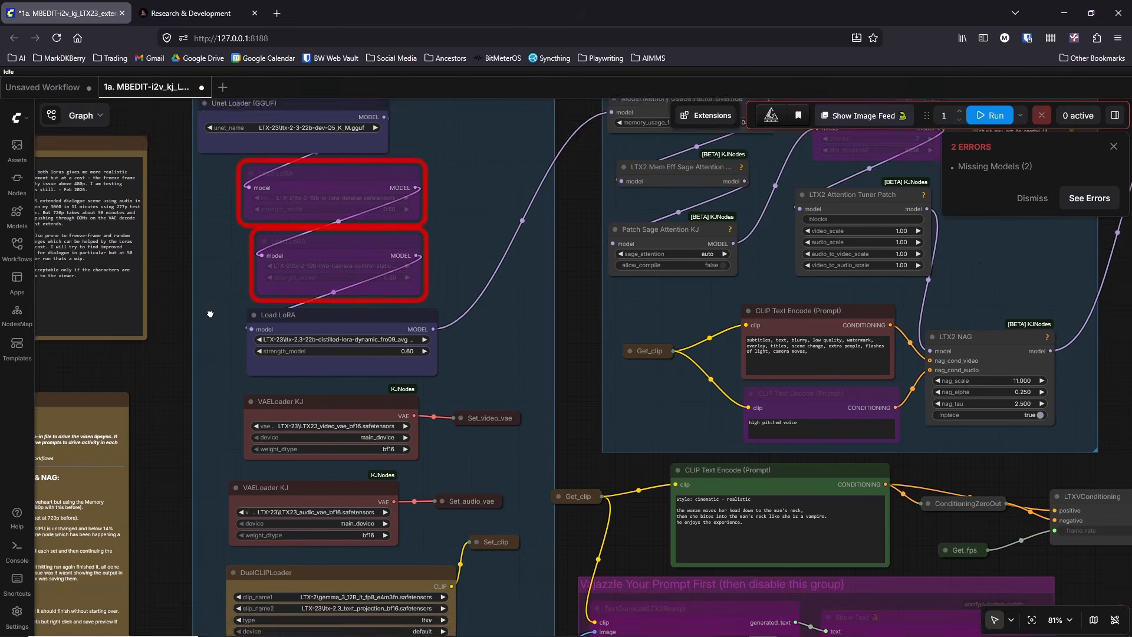
{"action": "left_click_drag", "start_coordinate": [210, 314], "coordinate": [256, 334]}
{"action": "scroll", "coordinate": [268, 328], "scroll_direction": "up", "scroll_amount": 5}
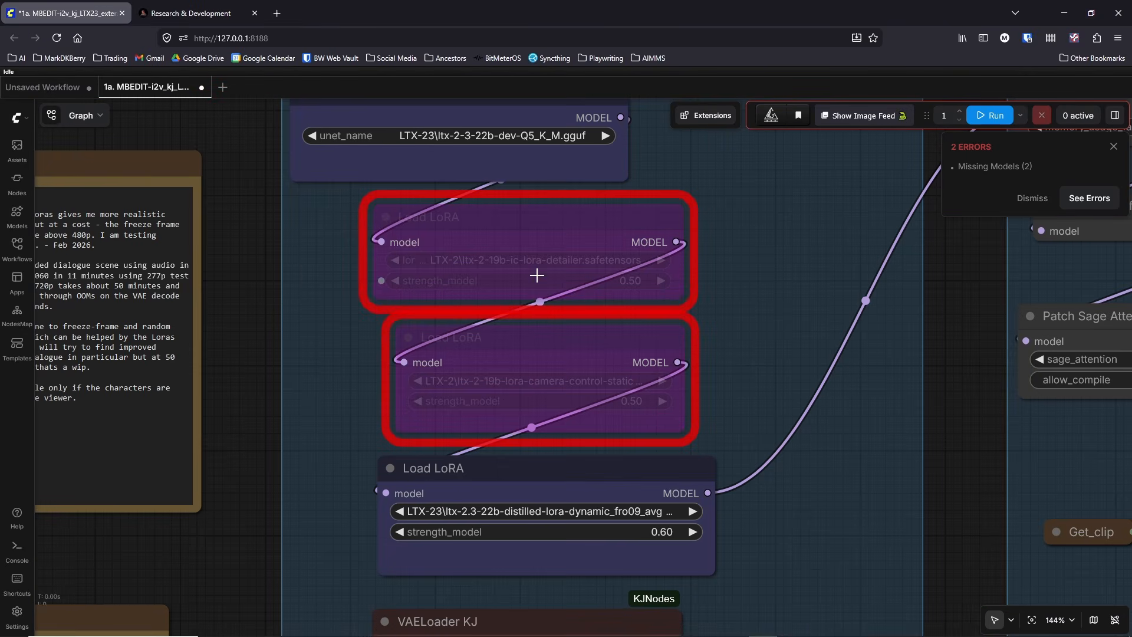
{"action": "left_click", "coordinate": [1031, 201]}
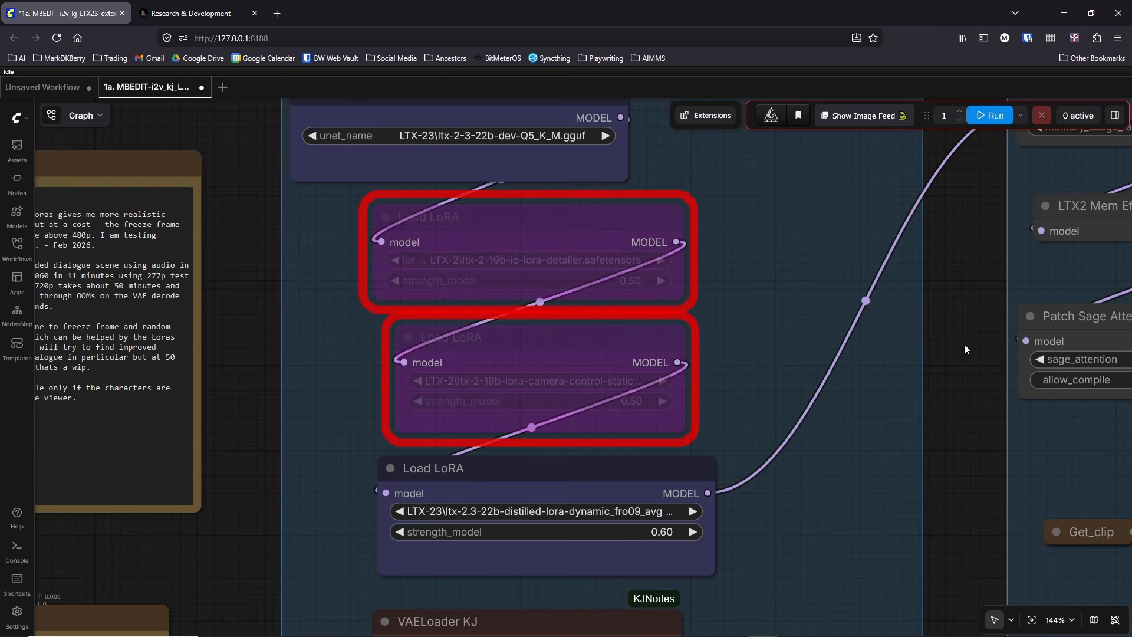
Step: Open the LoRA file list of the bypassed ic-lora-detailer node, close it without choosing a file and select the node
{"action": "left_click_drag", "start_coordinate": [964, 344], "coordinate": [880, 353]}
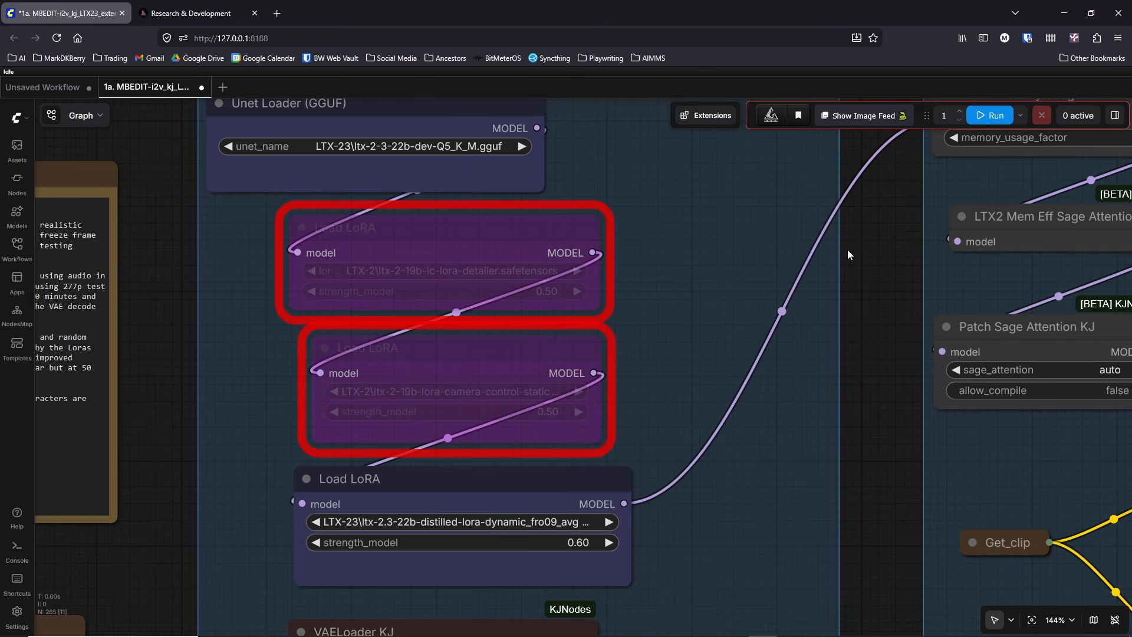
{"action": "left_click", "coordinate": [452, 270]}
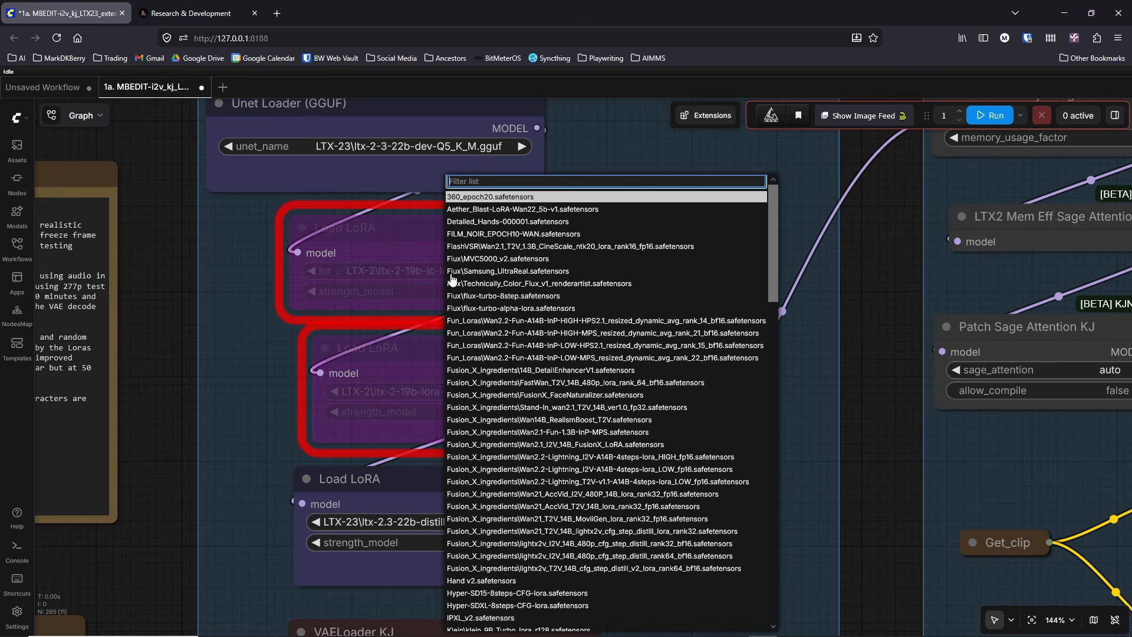
{"action": "left_click", "coordinate": [417, 221]}
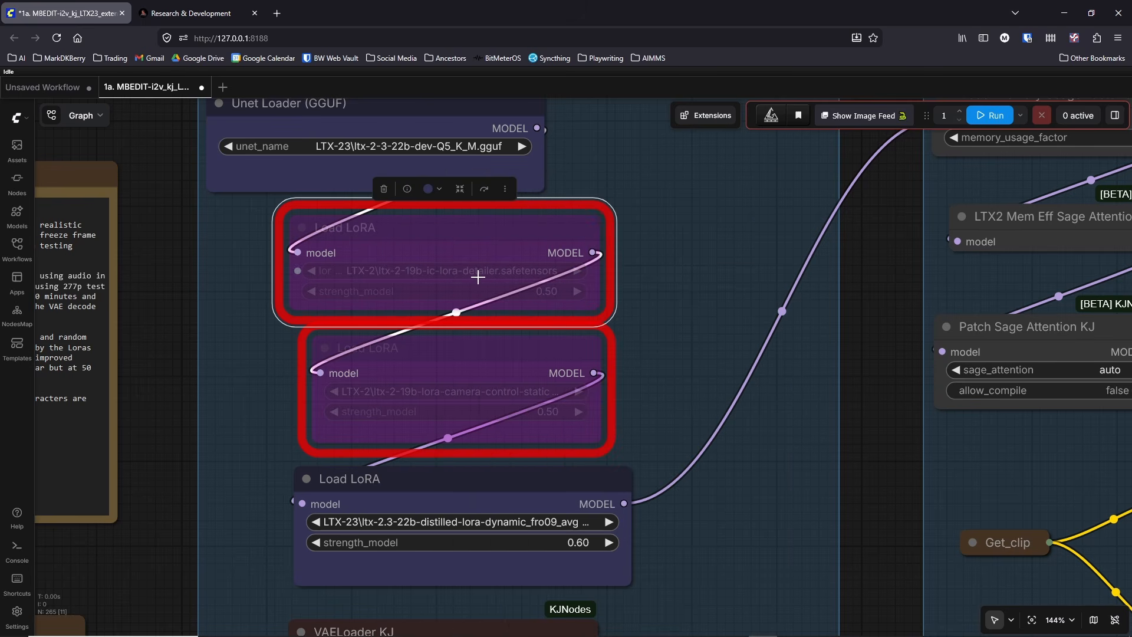
Step: Filter the LoRA list of the active Load LoRA node by 1.1 and choose LTX-23\ltx-2.3-22b-distilled-1.1_lora-dynamic_fro09_avg_rank_111_bf16.safetensors
{"action": "scroll", "coordinate": [278, 335], "scroll_direction": "down", "scroll_amount": 4}
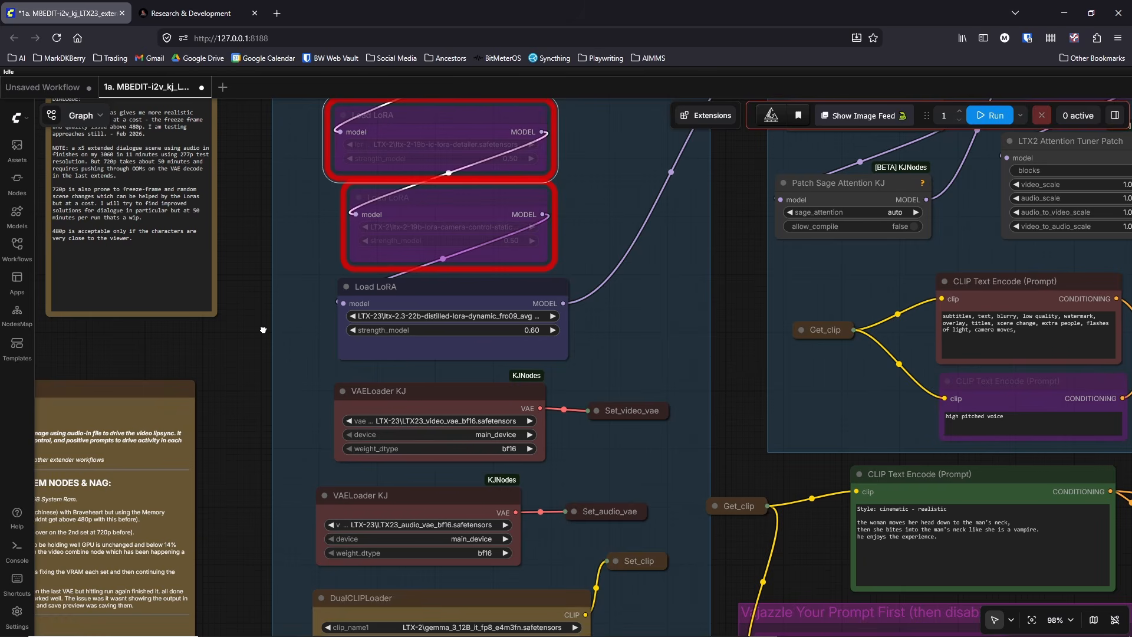
{"action": "left_click_drag", "start_coordinate": [263, 330], "coordinate": [249, 420]}
{"action": "left_click", "coordinate": [251, 408]}
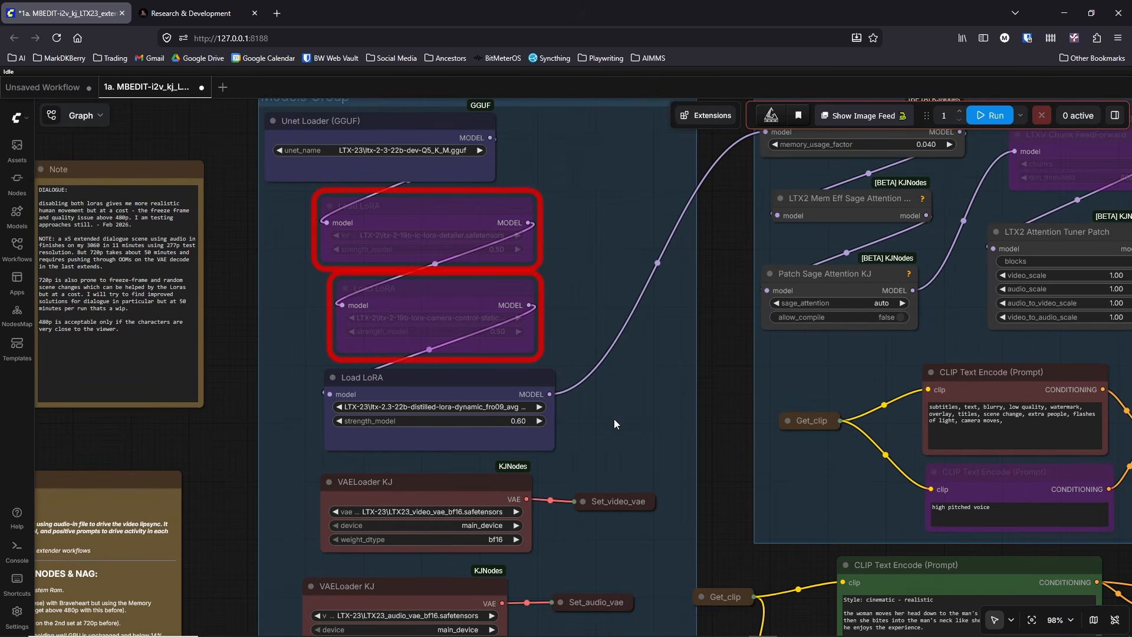
{"action": "left_click", "coordinate": [440, 407]}
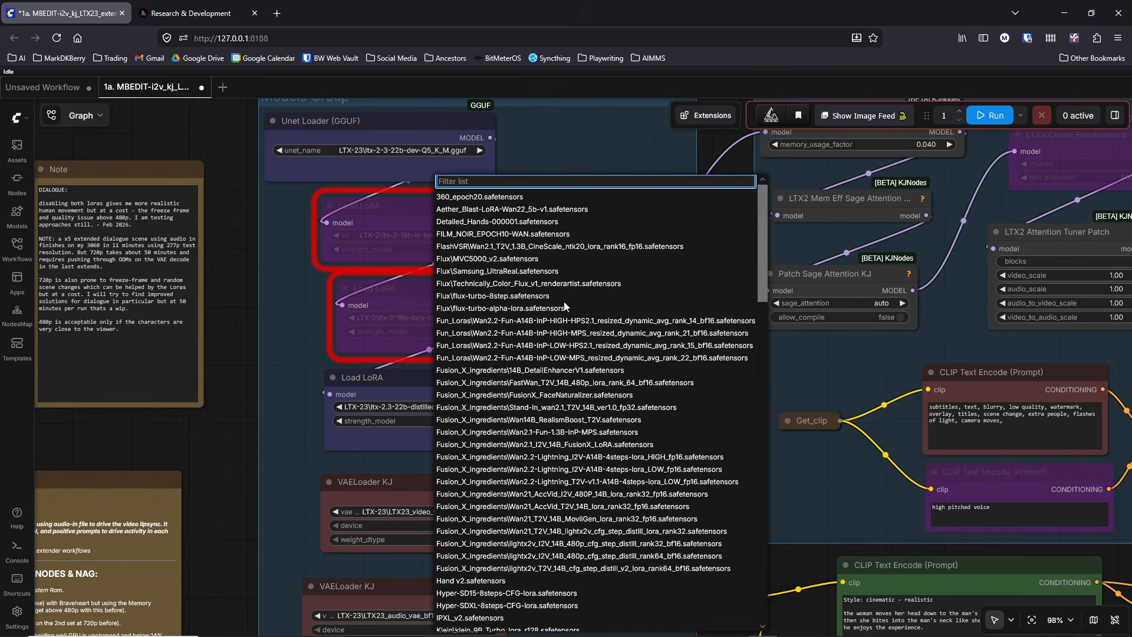
{"action": "type", "text": "1.1"}
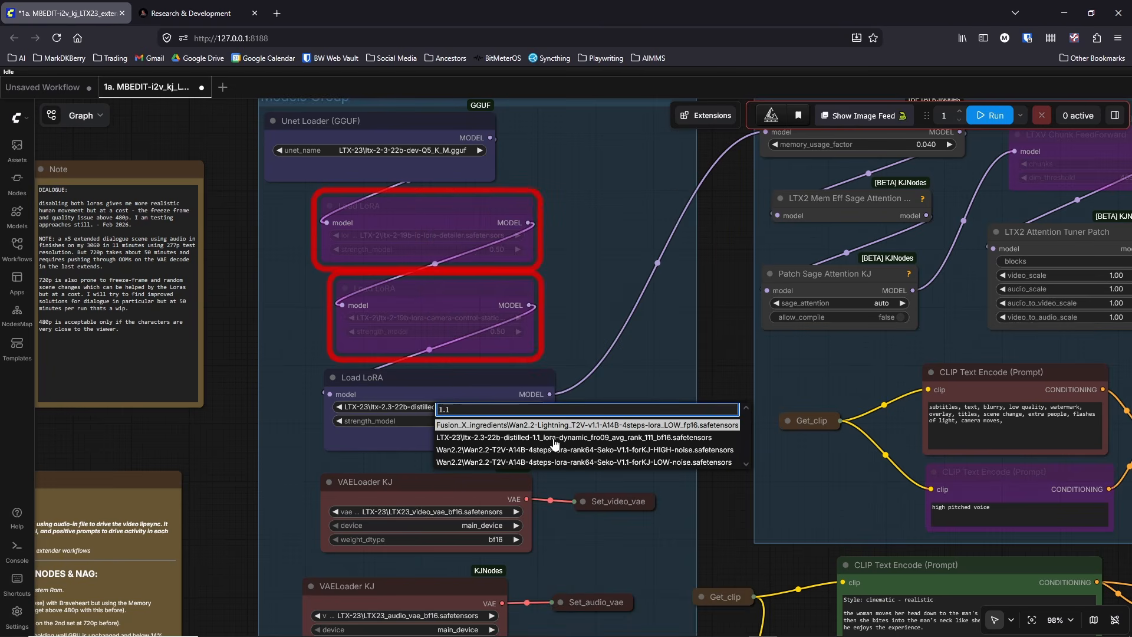
{"action": "left_click", "coordinate": [555, 438]}
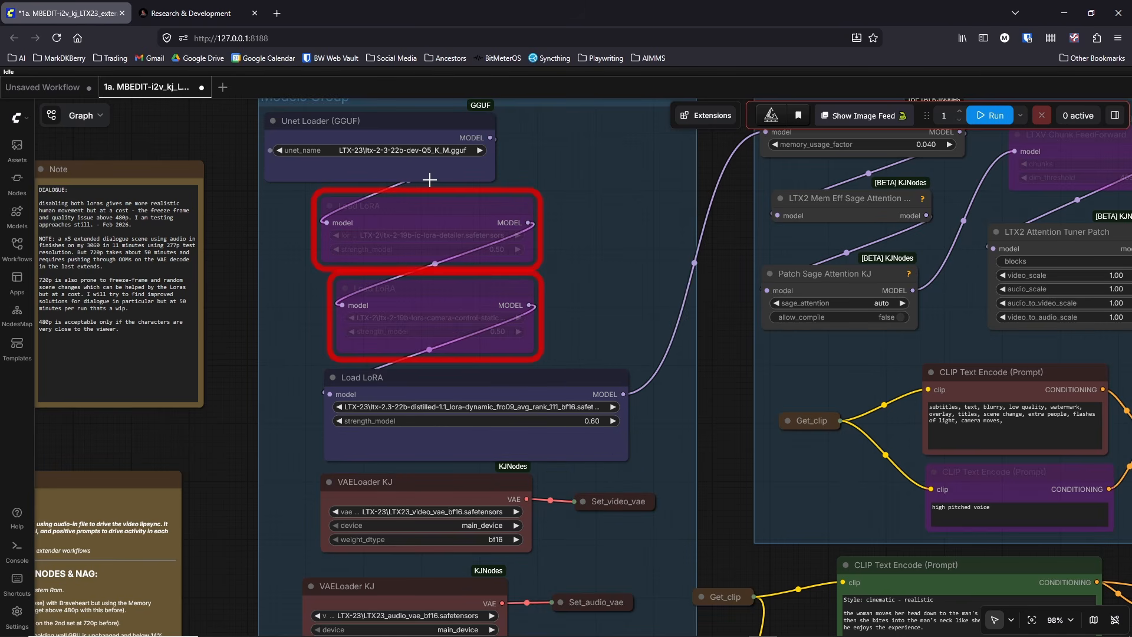
Step: Shift the active Load LoRA node slightly left and widen it until its full LoRA file name fits, leaving the strength untouched
{"action": "left_click_drag", "start_coordinate": [501, 393], "coordinate": [451, 392]}
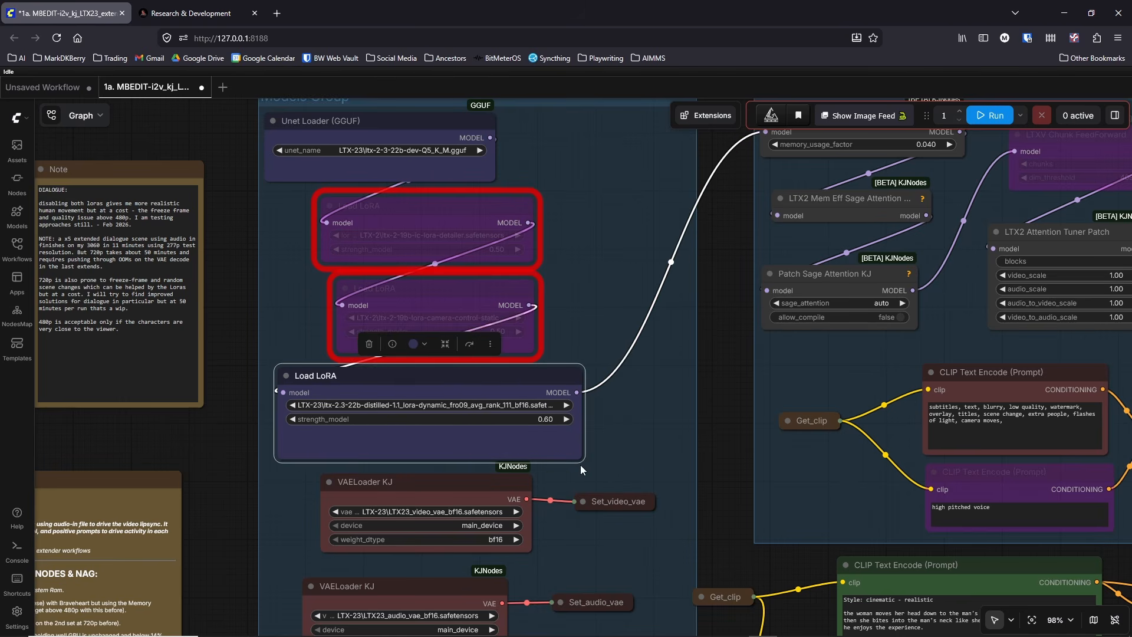
{"action": "left_click_drag", "start_coordinate": [581, 458], "coordinate": [596, 462]}
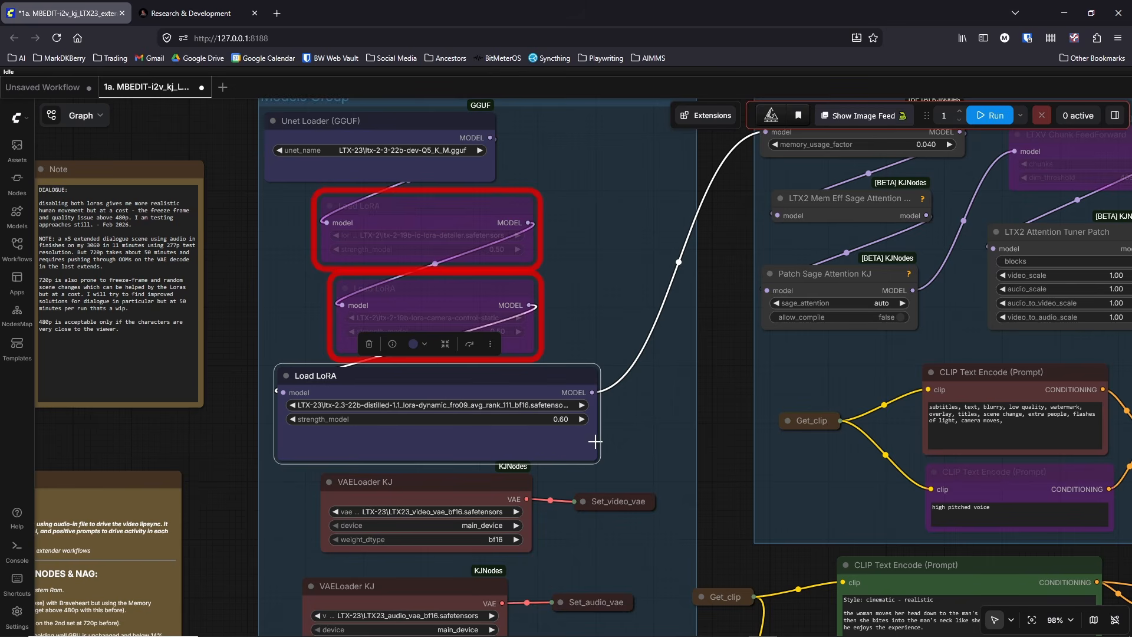
{"action": "left_click_drag", "start_coordinate": [593, 456], "coordinate": [655, 460]}
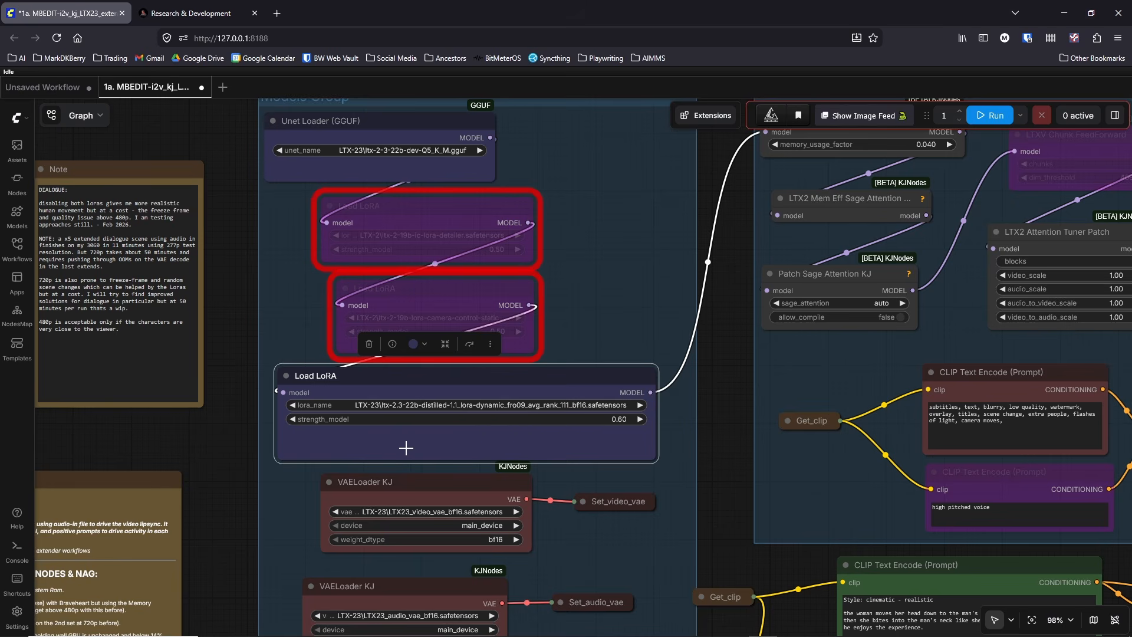
{"action": "left_click", "coordinate": [243, 288]}
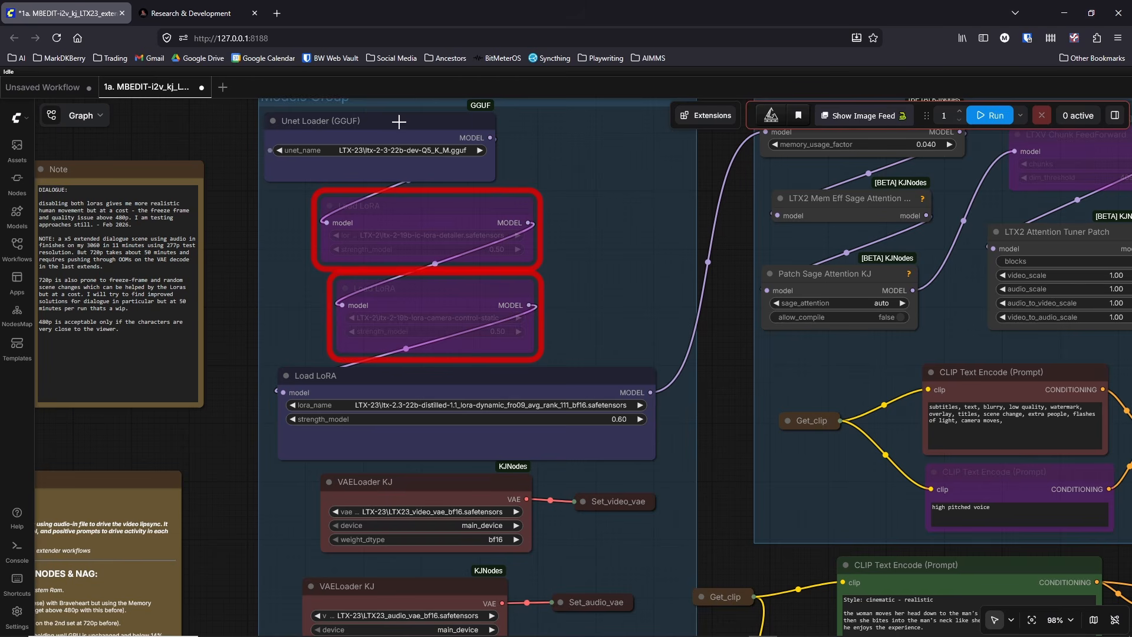
{"action": "left_click", "coordinate": [619, 419]}
{"action": "left_click", "coordinate": [627, 434]}
Step: Examine the video and audio VAE loaders, the DualCLIPLoader, and the width, height and Image-In Group nodes below them
{"action": "left_click_drag", "start_coordinate": [221, 485], "coordinate": [268, 377]}
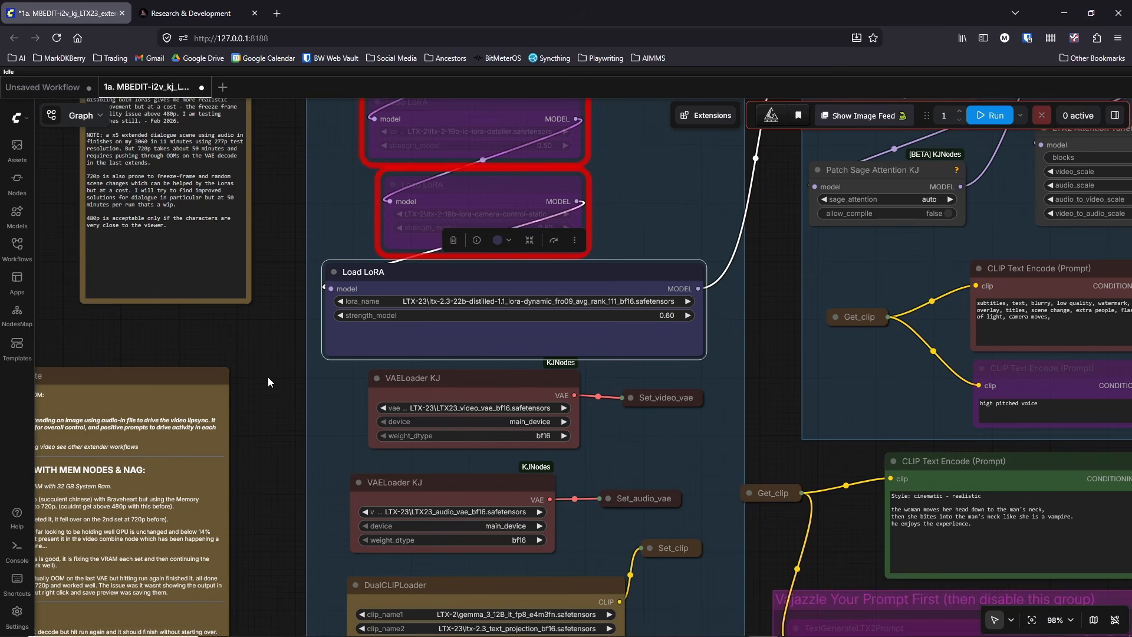
{"action": "left_click_drag", "start_coordinate": [287, 455], "coordinate": [276, 359]}
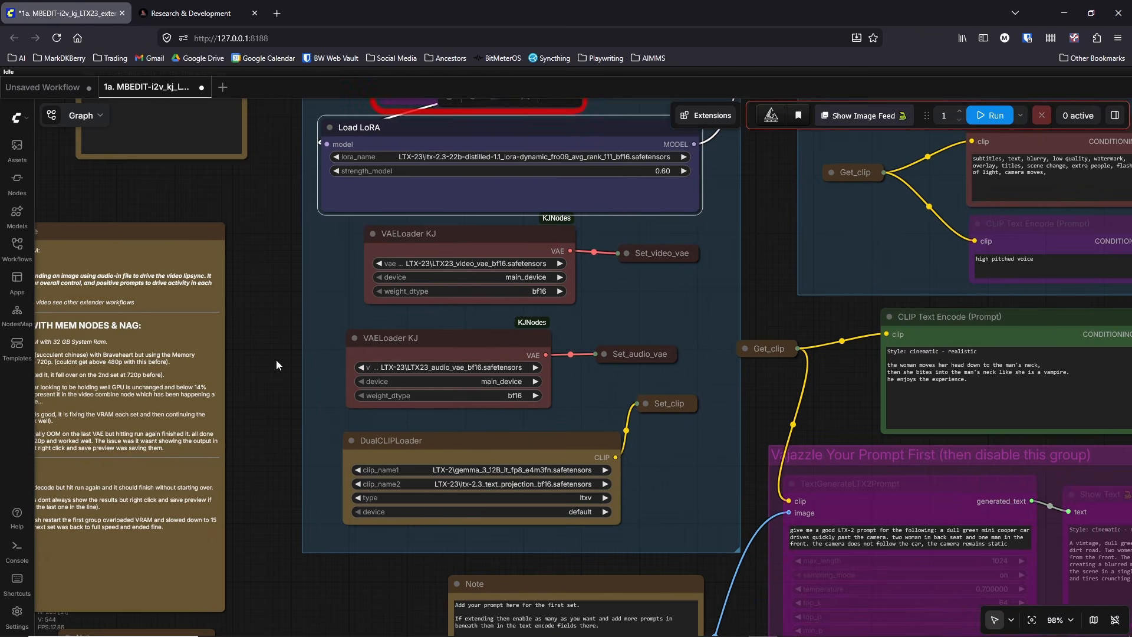
{"action": "left_click_drag", "start_coordinate": [270, 441], "coordinate": [278, 323]}
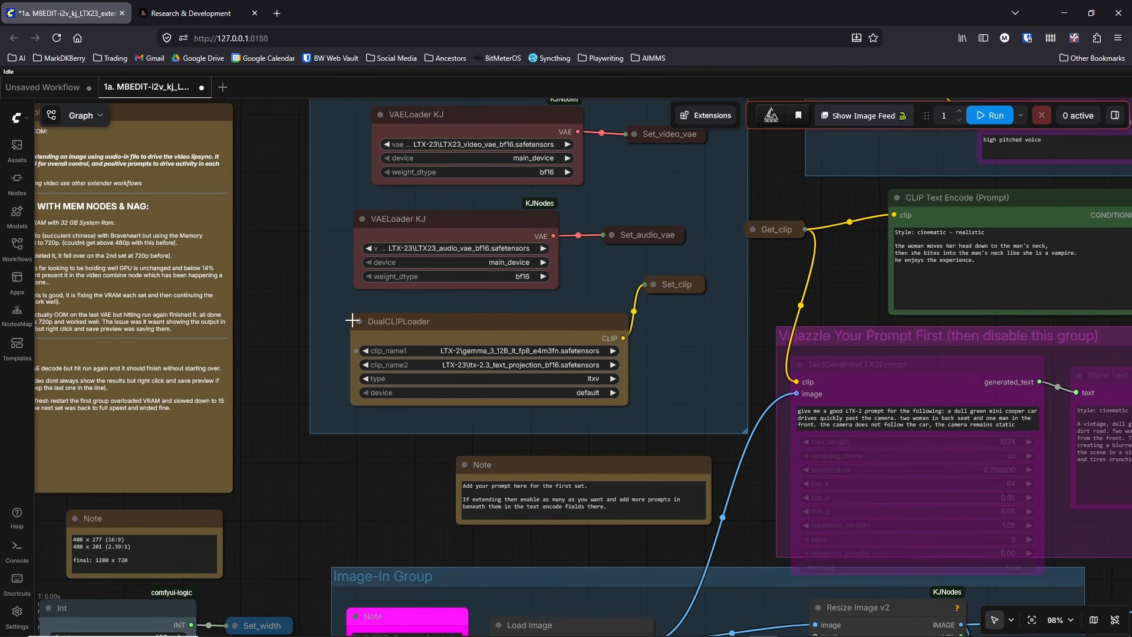
{"action": "left_click_drag", "start_coordinate": [288, 319], "coordinate": [273, 354]}
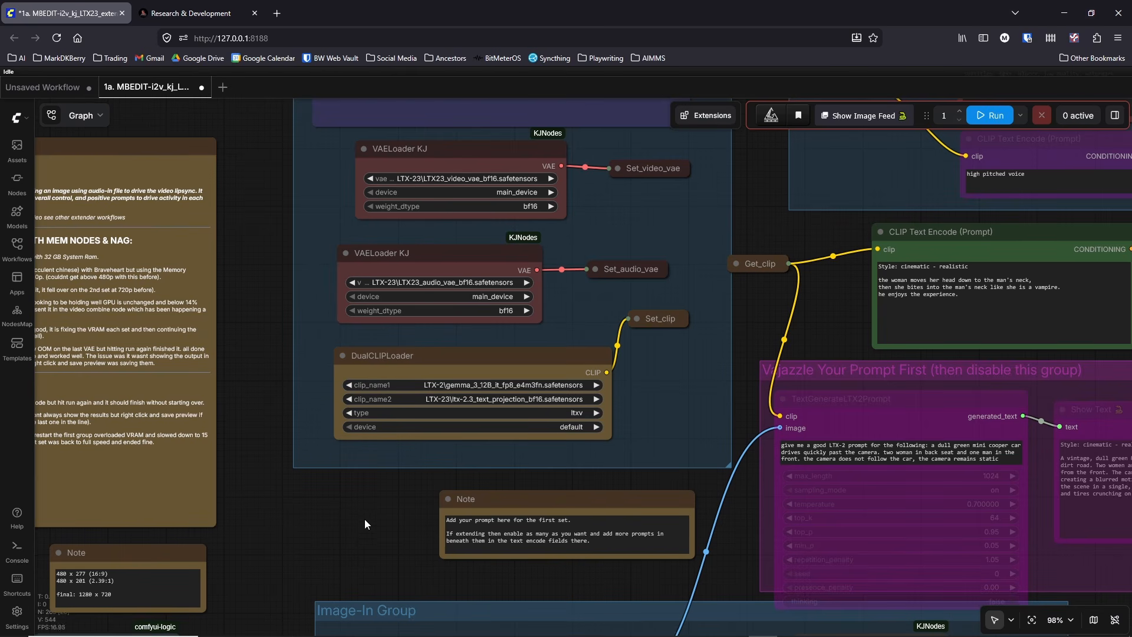
{"action": "left_click_drag", "start_coordinate": [364, 518], "coordinate": [426, 361]}
{"action": "left_click_drag", "start_coordinate": [346, 415], "coordinate": [360, 321]}
{"action": "scroll", "coordinate": [360, 326], "scroll_direction": "down", "scroll_amount": 3}
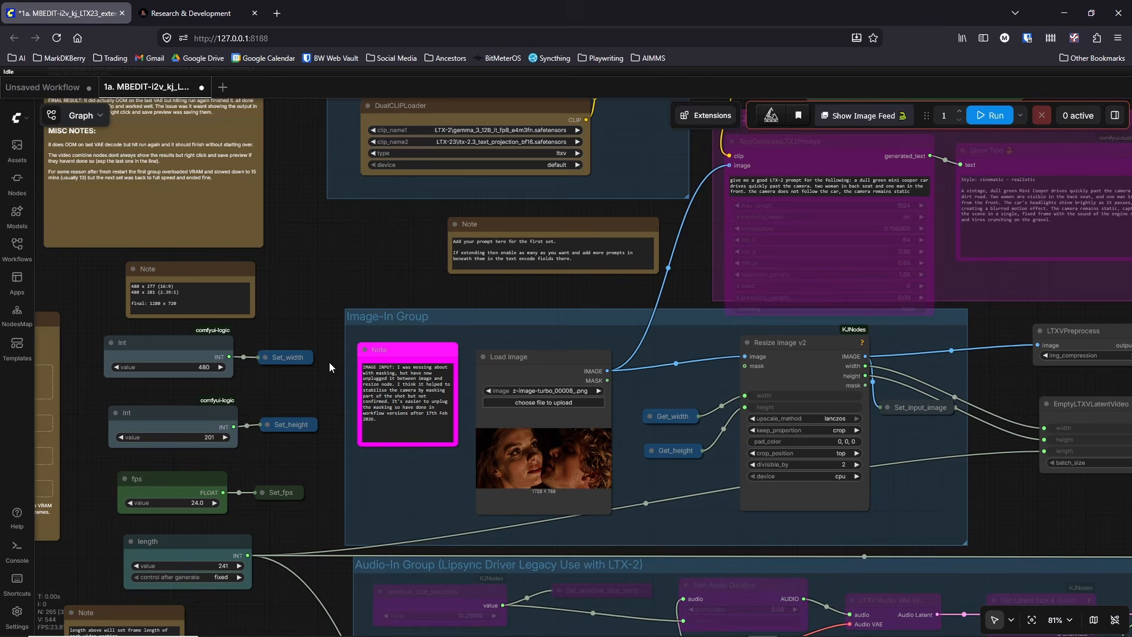
{"action": "left_click_drag", "start_coordinate": [329, 362], "coordinate": [360, 248]}
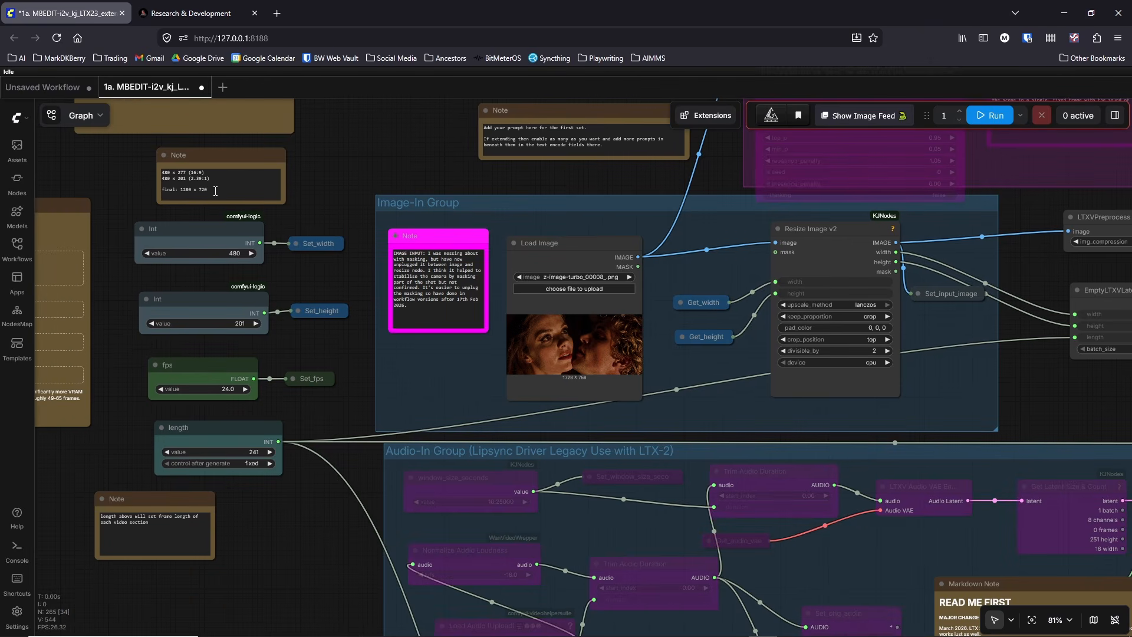
Step: Highlight the 480 x 201 (2.39:1), 480 x 277 (16:9) and final 1280 x 720 lines in the Note above the width node
{"action": "left_click_drag", "start_coordinate": [214, 179], "coordinate": [158, 184]}
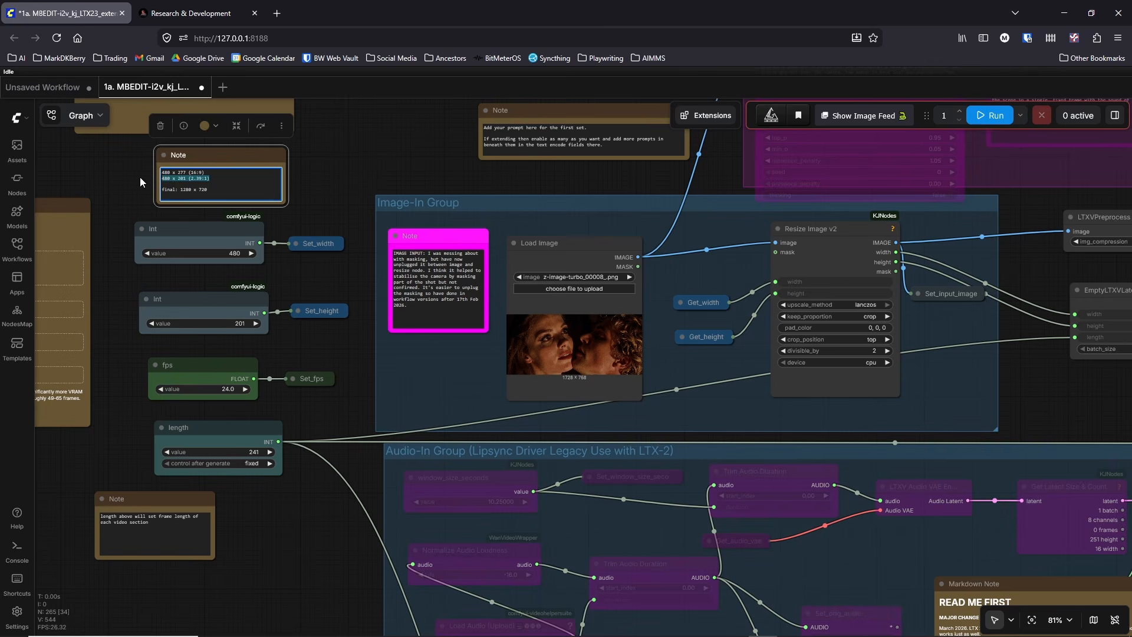
{"action": "scroll", "coordinate": [140, 177], "scroll_direction": "up", "scroll_amount": 3}
{"action": "left_click", "coordinate": [277, 192]}
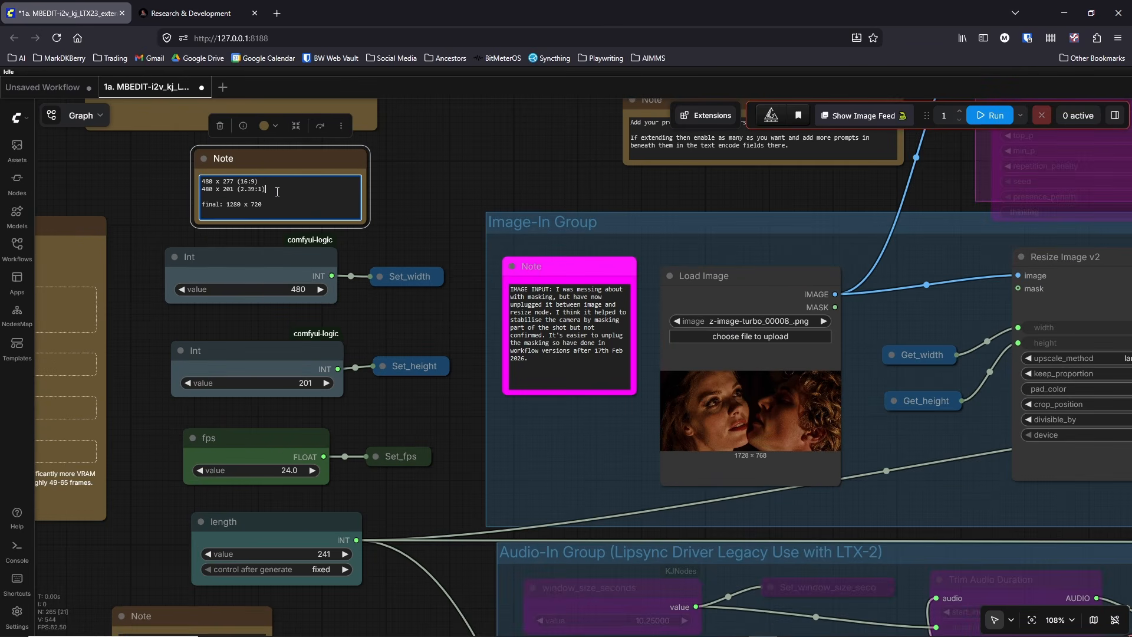
{"action": "left_click_drag", "start_coordinate": [277, 191], "coordinate": [196, 190]}
{"action": "left_click", "coordinate": [272, 199]}
{"action": "left_click_drag", "start_coordinate": [260, 180], "coordinate": [181, 175]}
{"action": "left_click", "coordinate": [165, 204]}
{"action": "left_click_drag", "start_coordinate": [407, 315], "coordinate": [403, 310]}
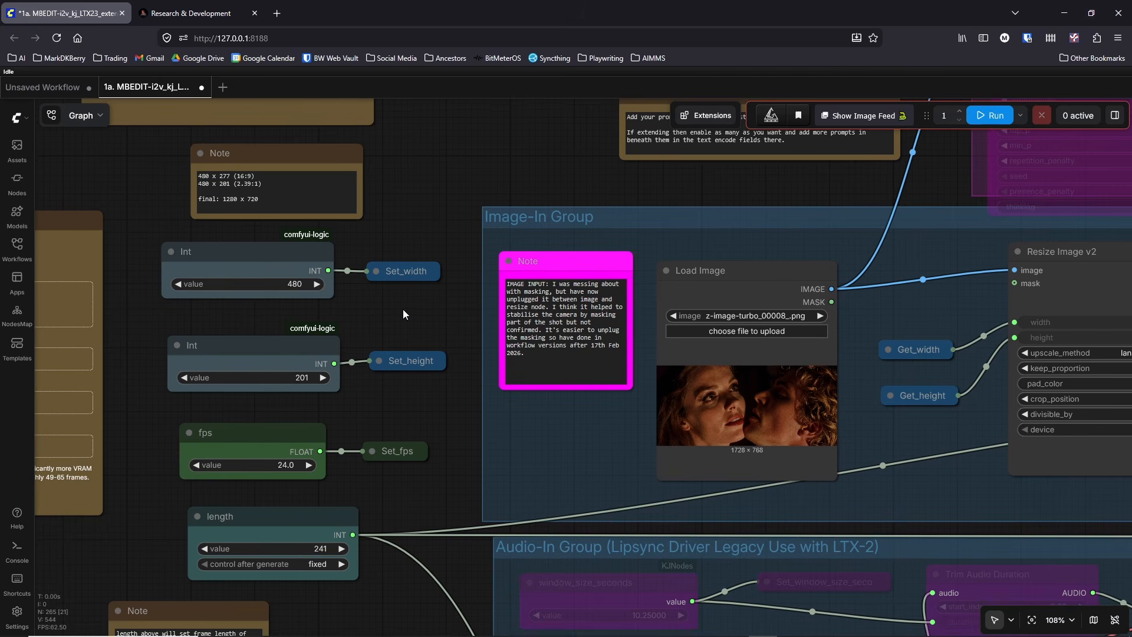
{"action": "left_click", "coordinate": [281, 198]}
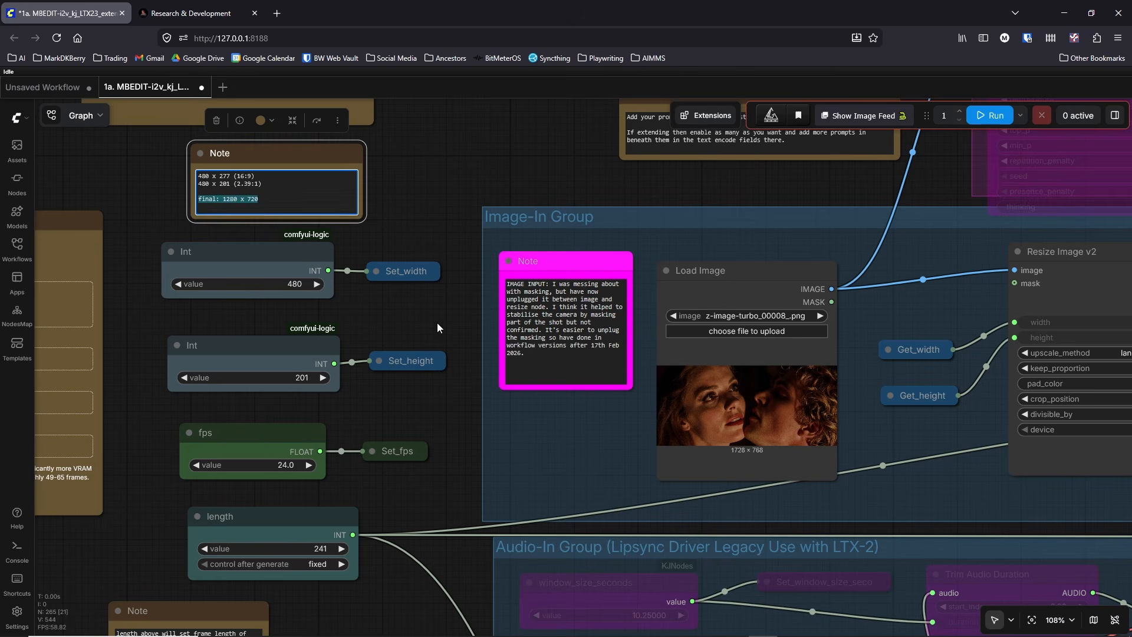
{"action": "left_click", "coordinate": [436, 323]}
Step: Examine the fps and length nodes and the bypassed Audio-In and Frame Length Calculation groups beside them
{"action": "scroll", "coordinate": [434, 321], "scroll_direction": "down", "scroll_amount": 3}
{"action": "scroll", "coordinate": [416, 288], "scroll_direction": "down", "scroll_amount": 2}
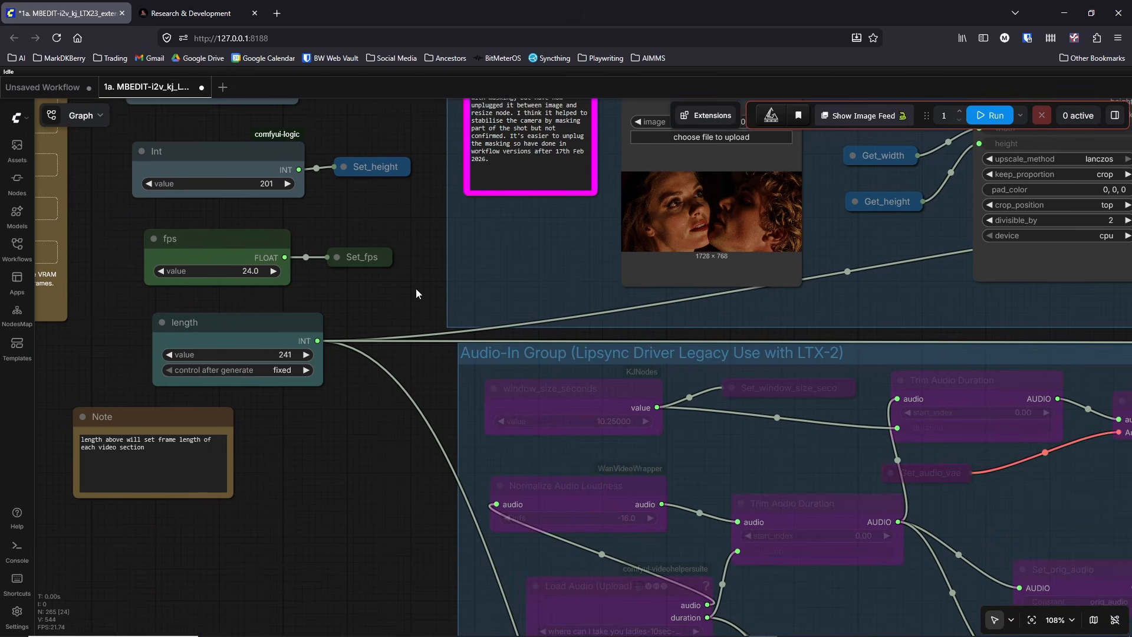
{"action": "scroll", "coordinate": [409, 289], "scroll_direction": "down", "scroll_amount": 2}
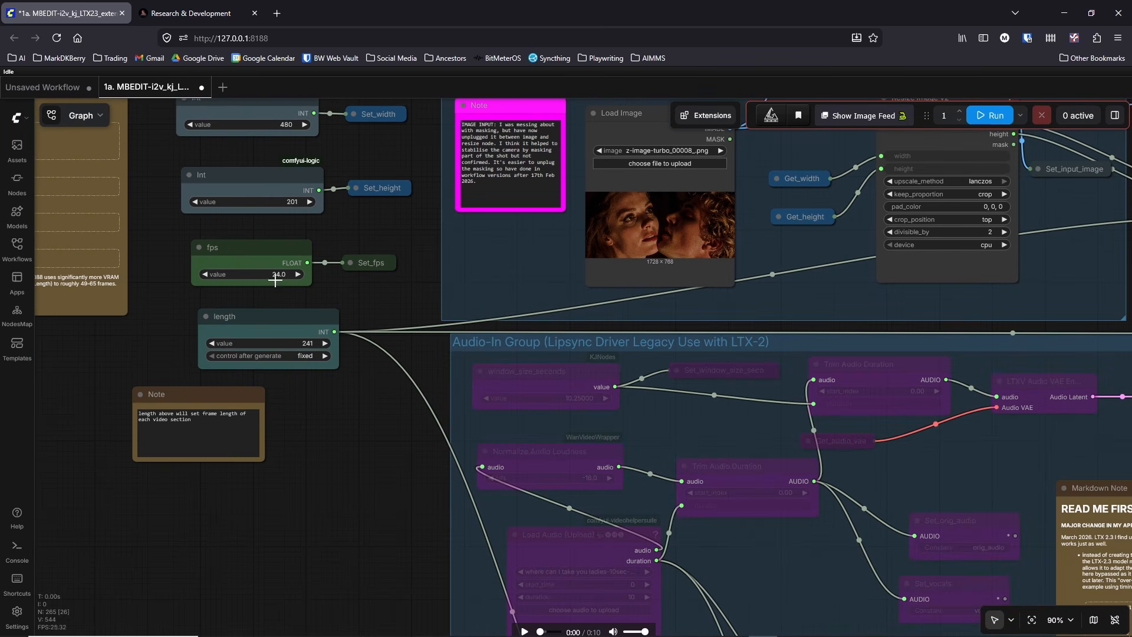
{"action": "scroll", "coordinate": [330, 406], "scroll_direction": "down", "scroll_amount": 3}
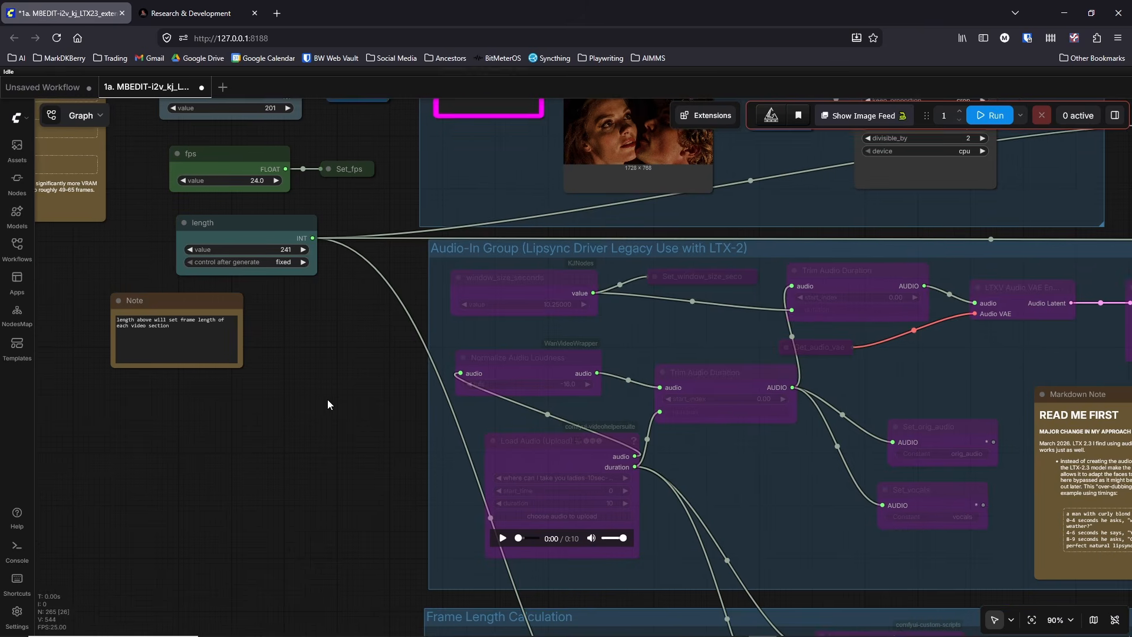
{"action": "scroll", "coordinate": [328, 398], "scroll_direction": "down", "scroll_amount": 2}
{"action": "scroll", "coordinate": [342, 351], "scroll_direction": "down", "scroll_amount": 3}
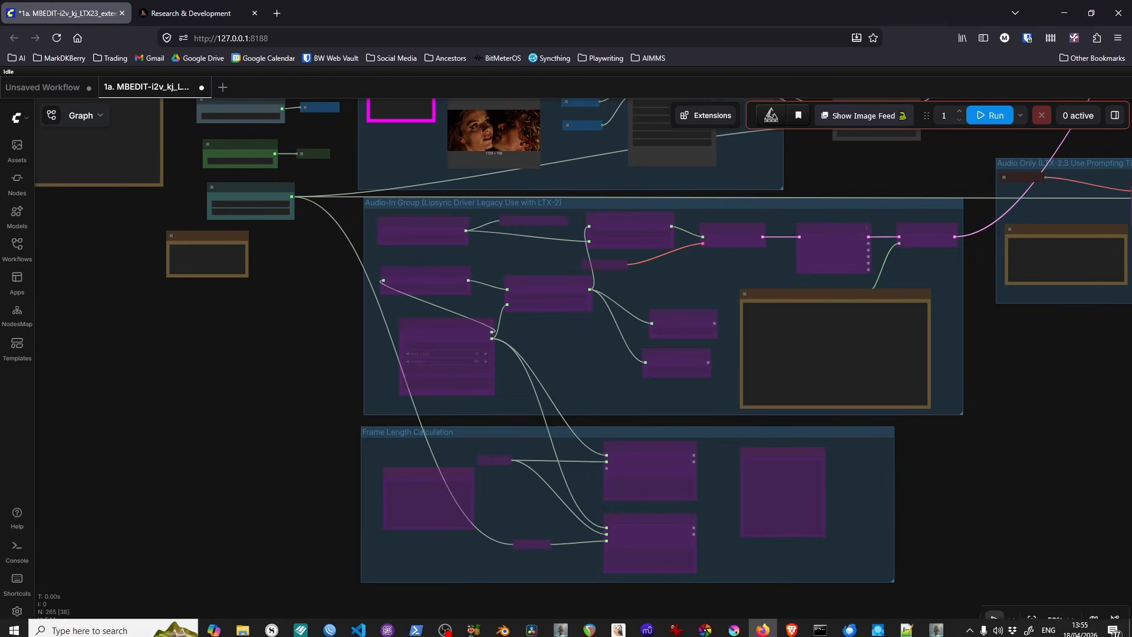
Step: Switch to File Explorer, go through the video_pipeline workflow files from 2 to 4c, select the 1a file and return to ComfyUI
{"action": "left_click", "coordinate": [242, 630]}
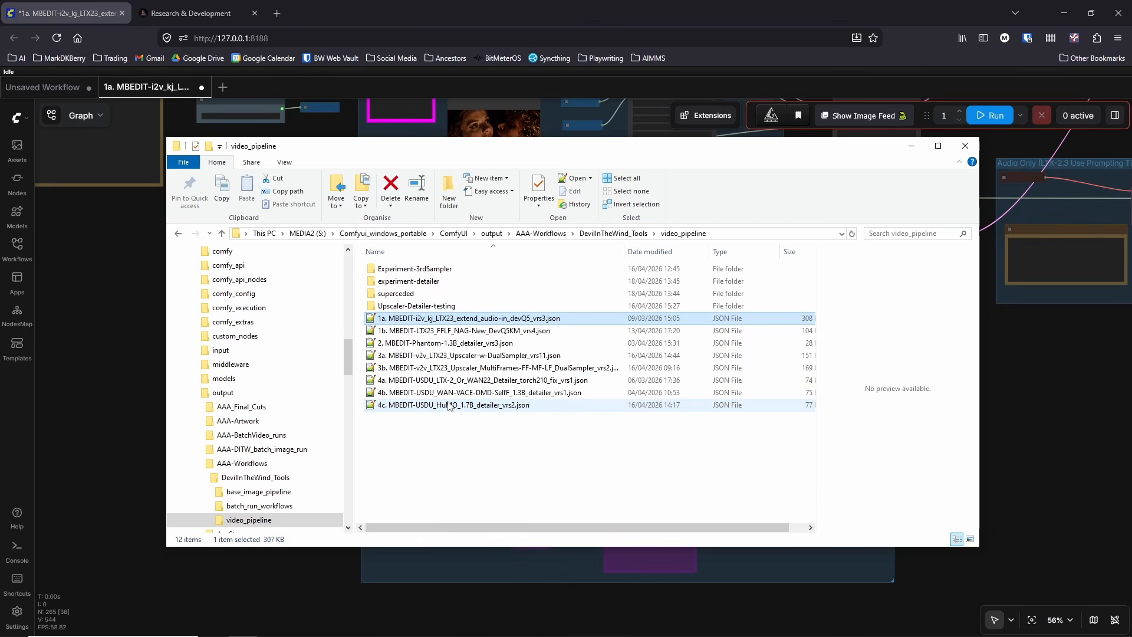
{"action": "left_click", "coordinate": [436, 343]}
{"action": "left_click", "coordinate": [436, 355]}
{"action": "left_click", "coordinate": [443, 380]}
{"action": "left_click", "coordinate": [447, 392]}
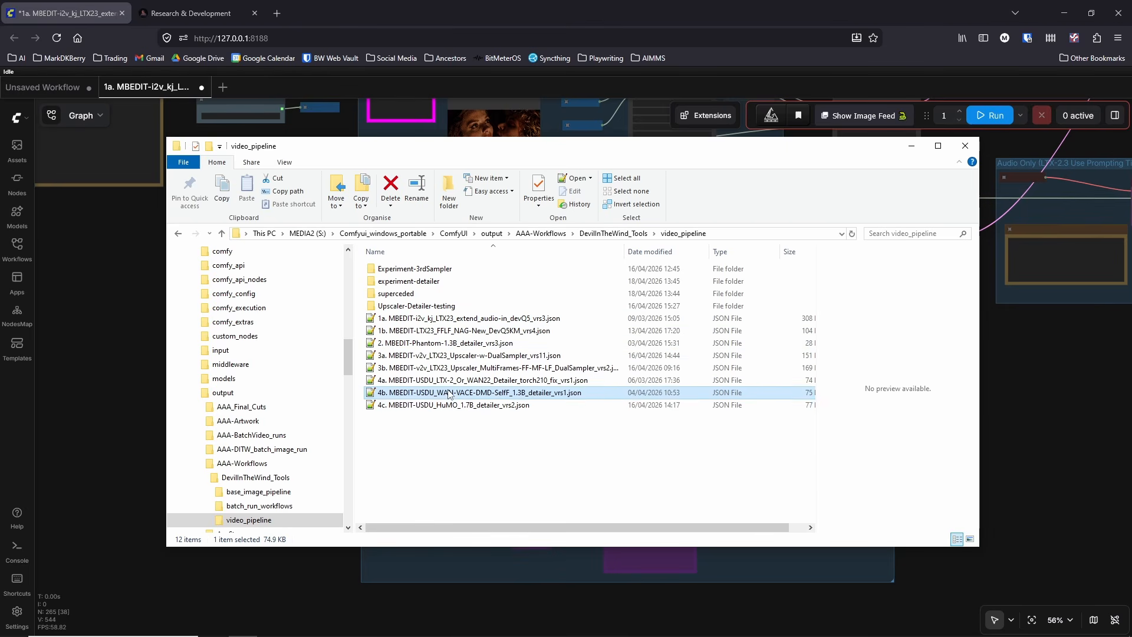
{"action": "left_click", "coordinate": [446, 408]}
{"action": "left_click", "coordinate": [411, 322]}
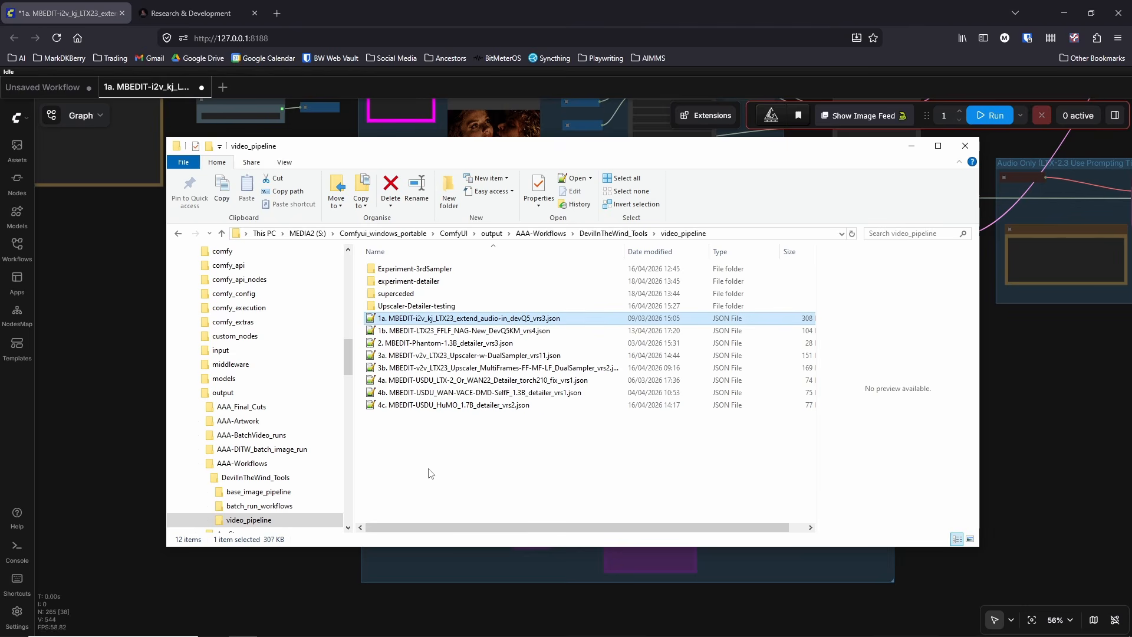
{"action": "left_click", "coordinate": [292, 593]}
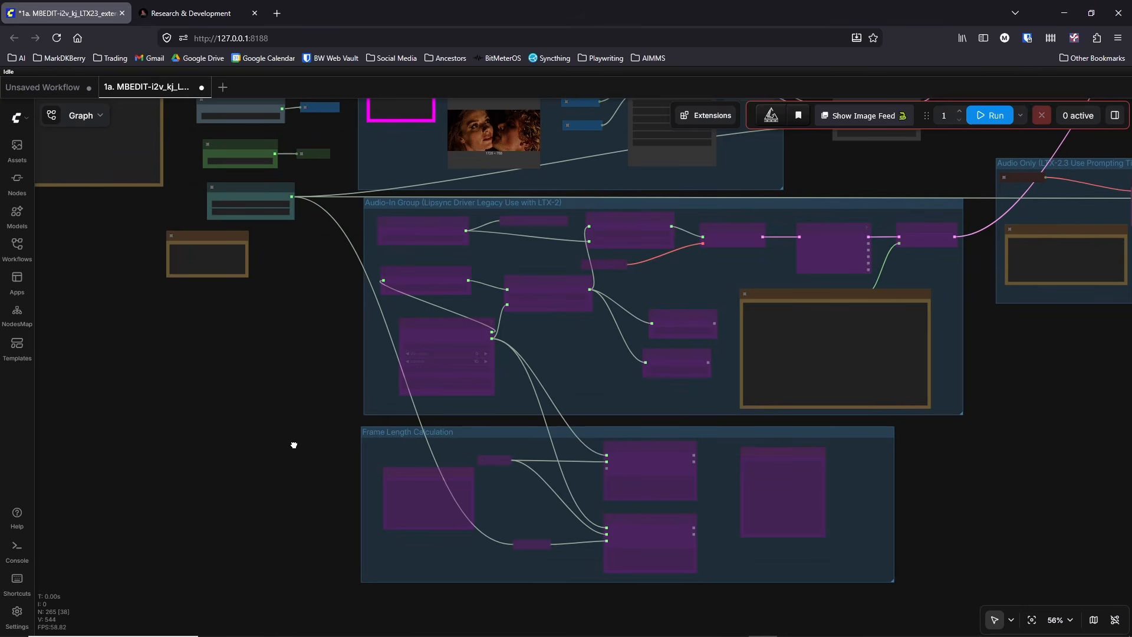
Step: Examine how the length node and the READ ME FIRST note relate to the bypassed Audio-In Group
{"action": "scroll", "coordinate": [373, 566], "scroll_direction": "up", "scroll_amount": 4}
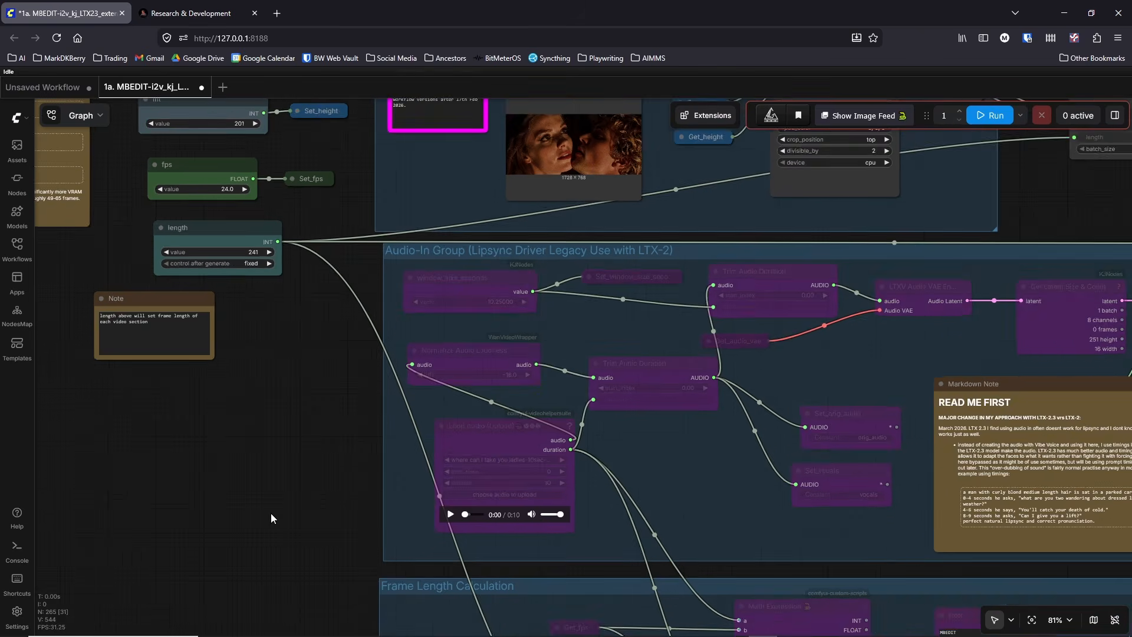
{"action": "scroll", "coordinate": [270, 512], "scroll_direction": "down", "scroll_amount": 2}
{"action": "left_click_drag", "start_coordinate": [267, 497], "coordinate": [239, 422]}
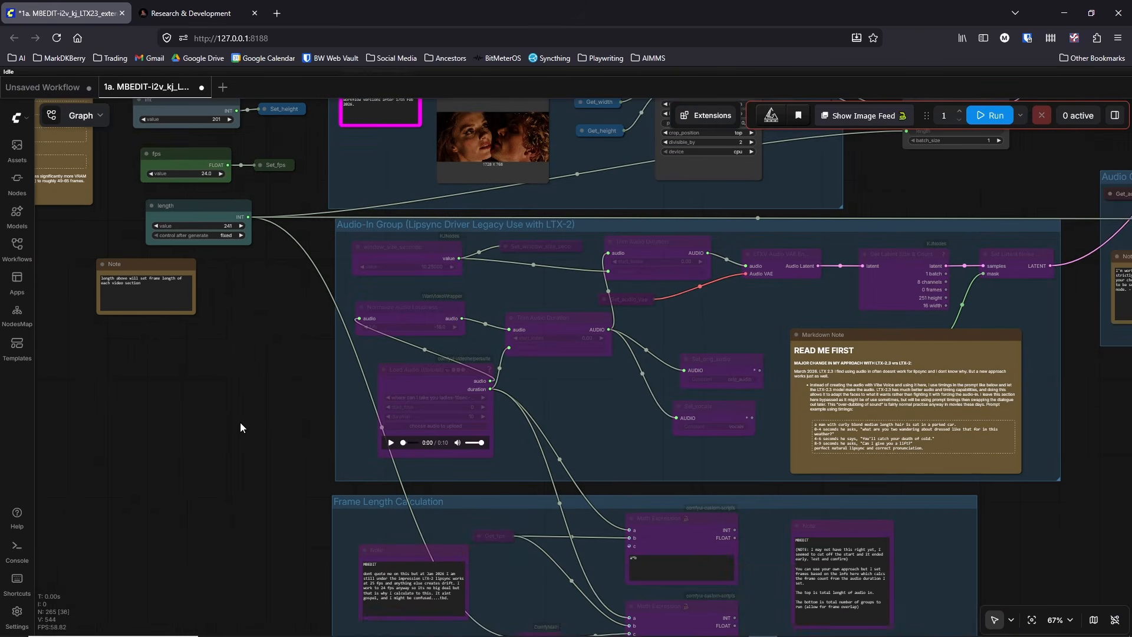
{"action": "scroll", "coordinate": [238, 424], "scroll_direction": "down", "scroll_amount": 1}
{"action": "scroll", "coordinate": [328, 489], "scroll_direction": "up", "scroll_amount": 3}
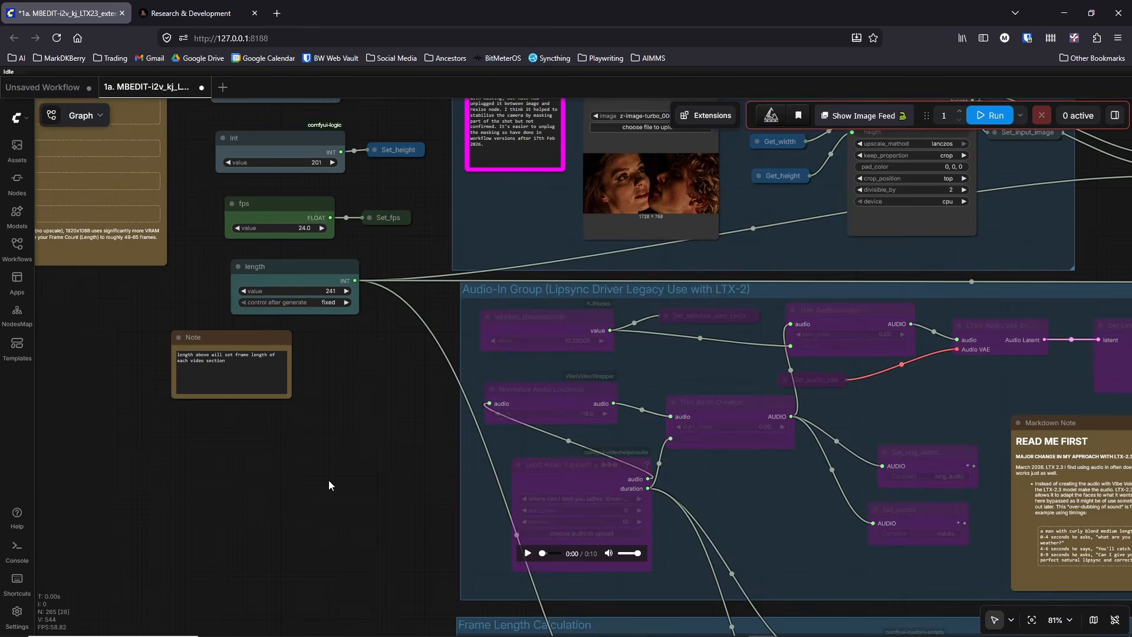
Step: Select the whole positive prompt text in the green CLIP Text Encode node above the Vajazzle group
{"action": "scroll", "coordinate": [328, 480], "scroll_direction": "down", "scroll_amount": 6}
{"action": "left_click_drag", "start_coordinate": [324, 475], "coordinate": [255, 577]}
{"action": "scroll", "coordinate": [561, 379], "scroll_direction": "up", "scroll_amount": 6}
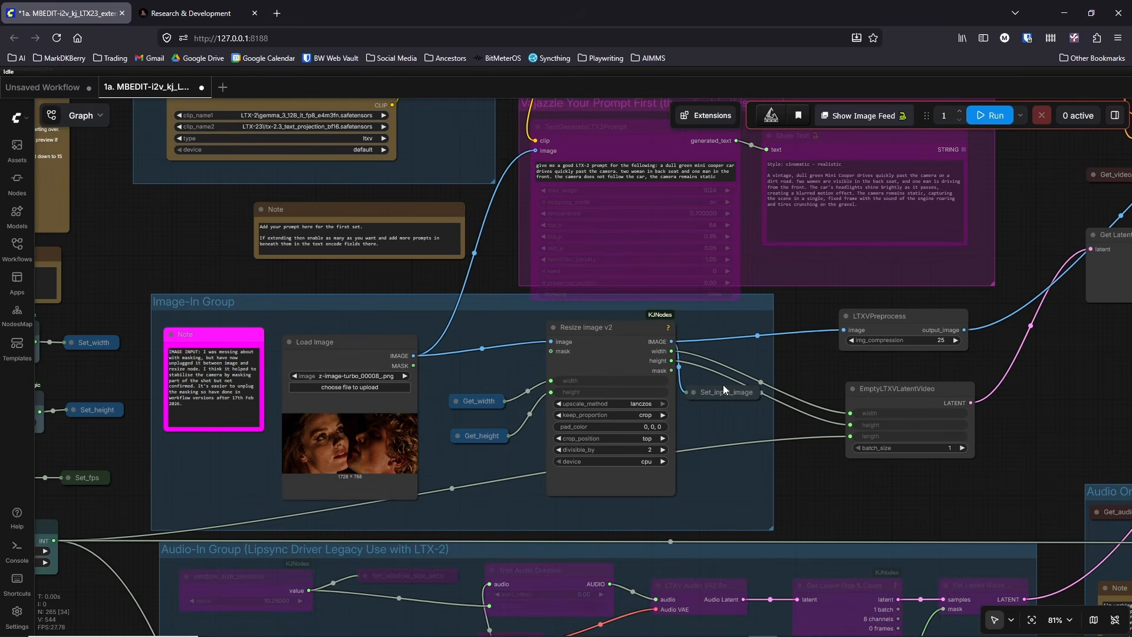
{"action": "left_click_drag", "start_coordinate": [781, 366], "coordinate": [802, 481]}
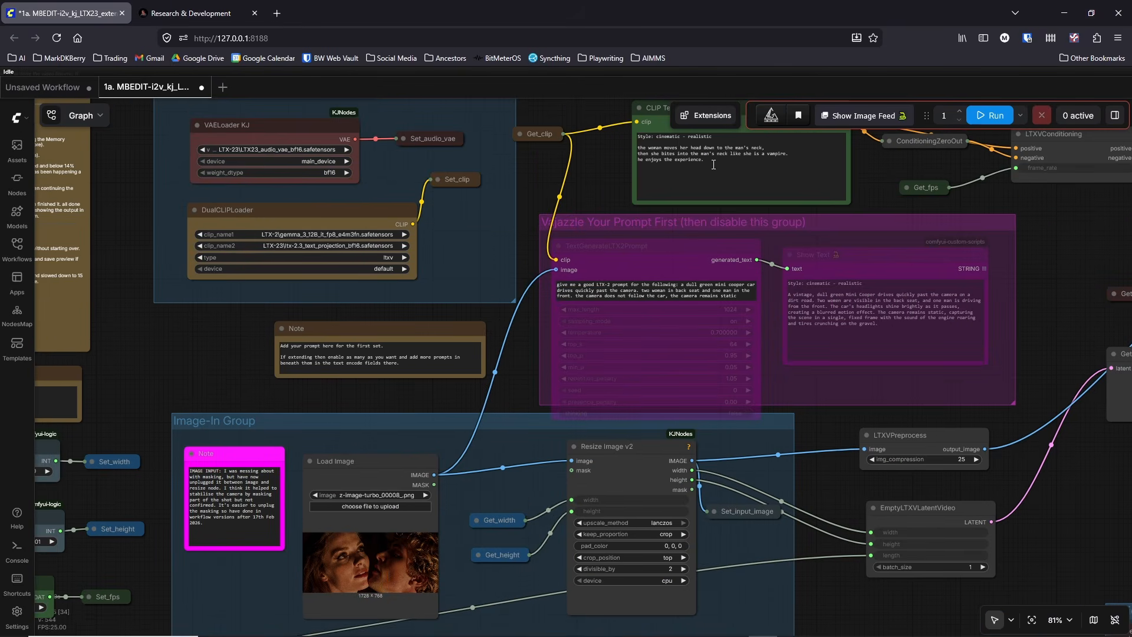
{"action": "left_click_drag", "start_coordinate": [713, 164], "coordinate": [614, 127]}
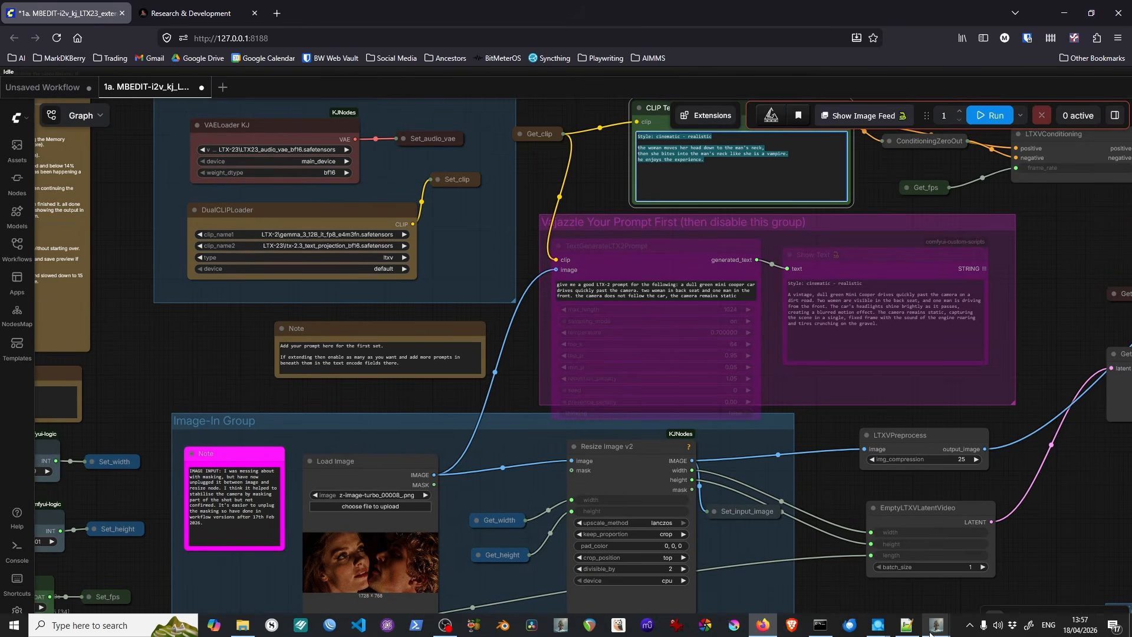
Step: Switch to the AIMMS Shot Details window of DITW_02A_02A_office_space and select its whole Video Prompt text
{"action": "mouse_move", "coordinate": [936, 625]}
{"action": "left_click", "coordinate": [1029, 583]}
{"action": "left_click", "coordinate": [421, 463]}
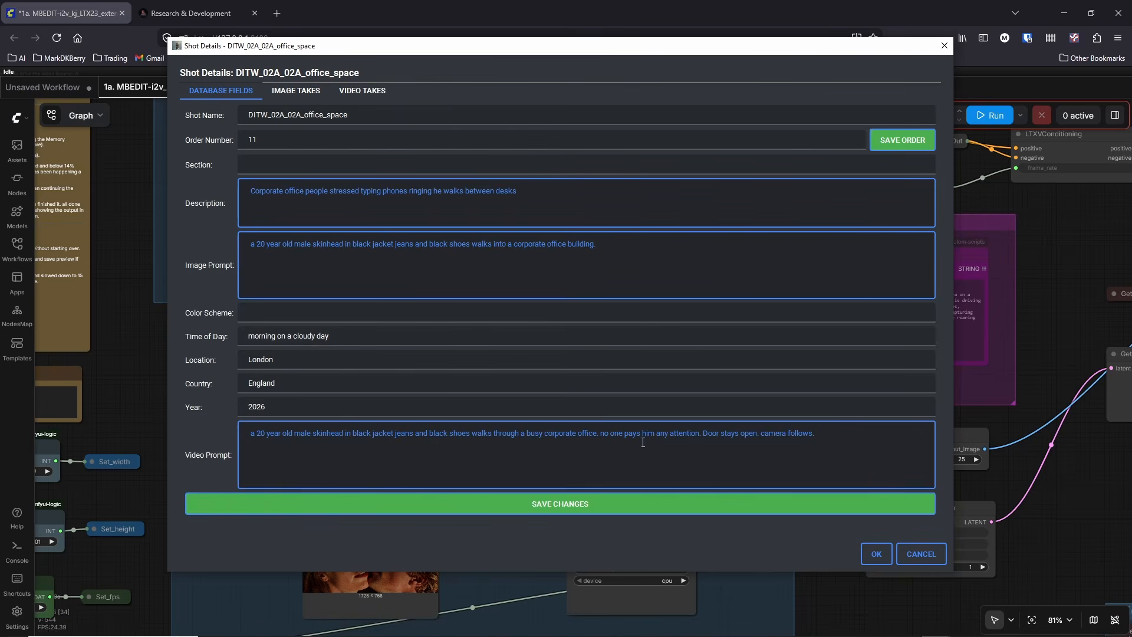
{"action": "left_click_drag", "start_coordinate": [829, 430], "coordinate": [168, 421]}
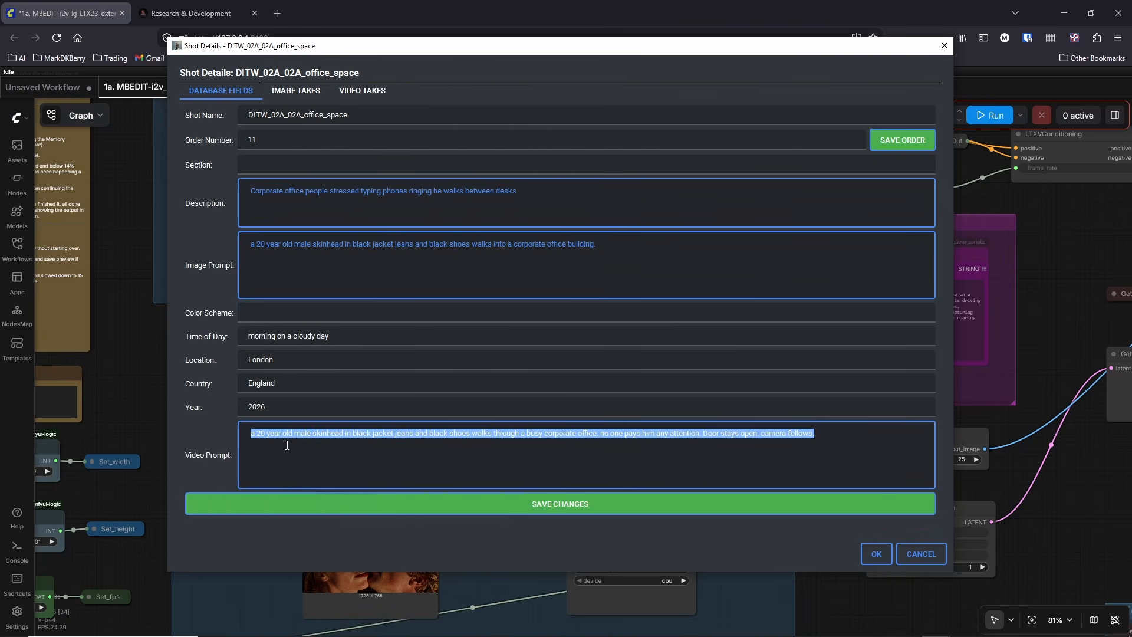
Step: Highlight the Video Prompt wording after "busy corporate office" for DITW_02A_02A_office_space, then close the shot details without saving
{"action": "left_click", "coordinate": [405, 435]}
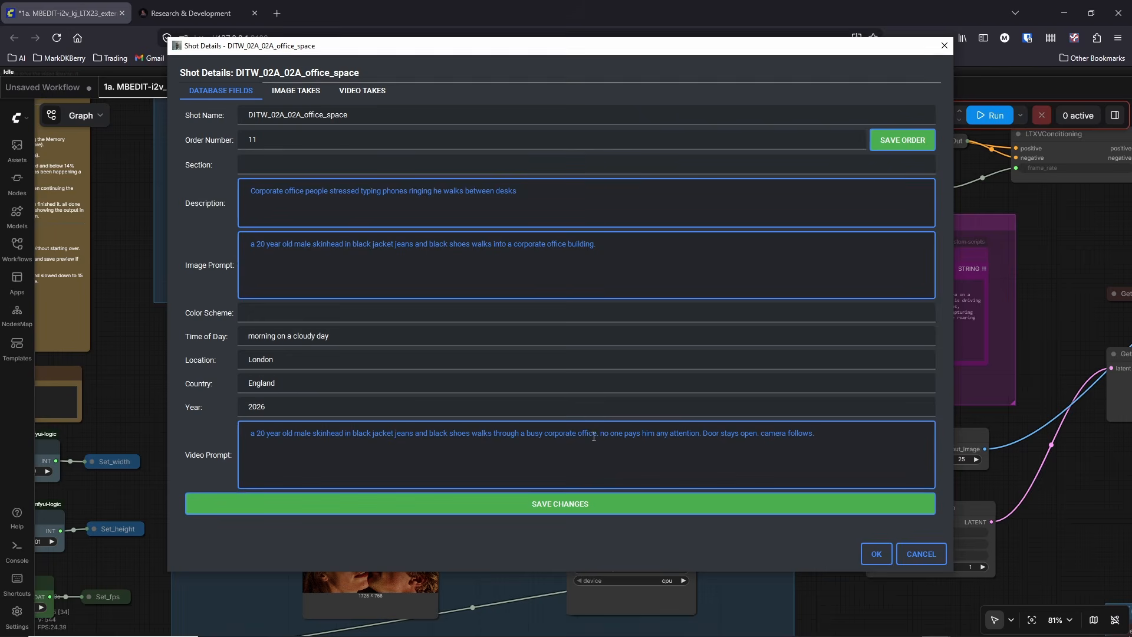
{"action": "left_click_drag", "start_coordinate": [596, 434], "coordinate": [811, 435]}
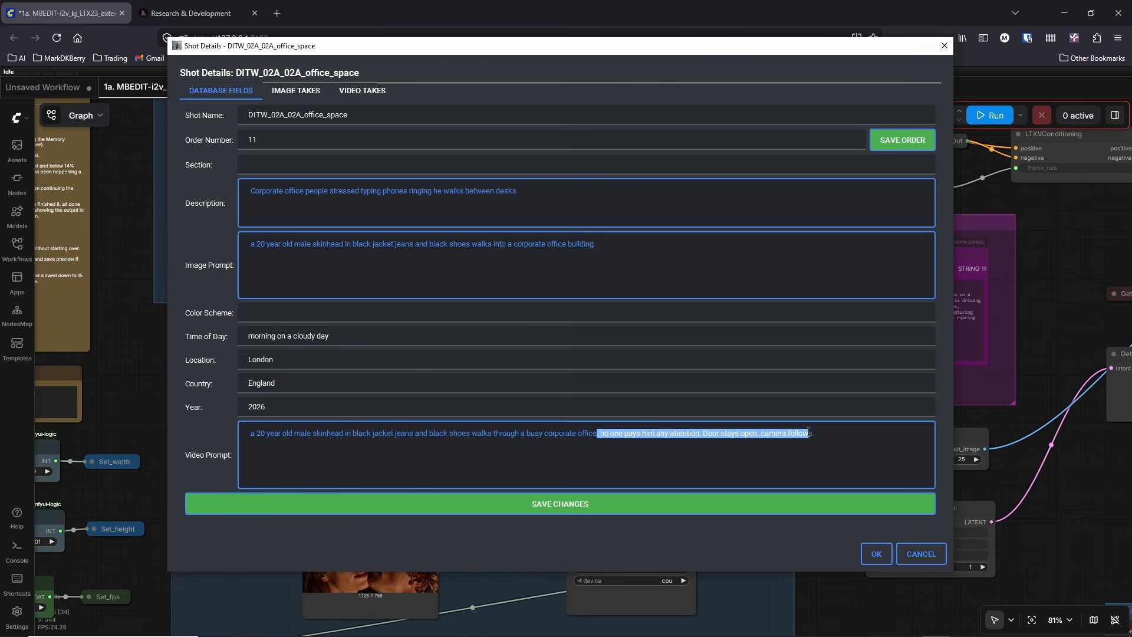
{"action": "left_click", "coordinate": [829, 439]}
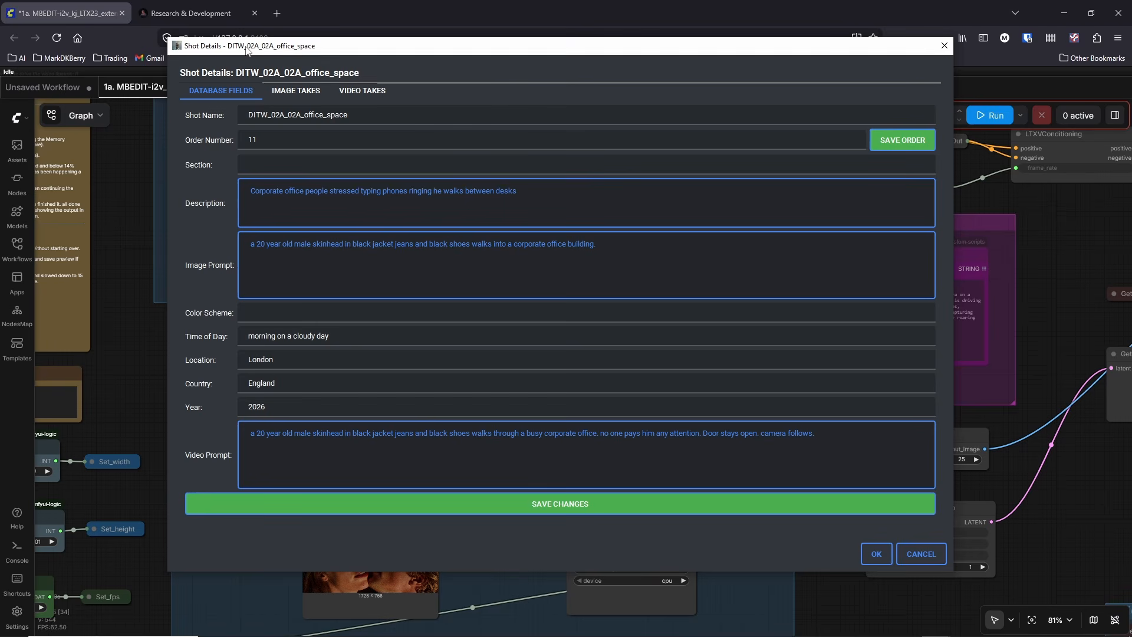
{"action": "left_click", "coordinate": [927, 557]}
{"action": "left_click", "coordinate": [929, 557]}
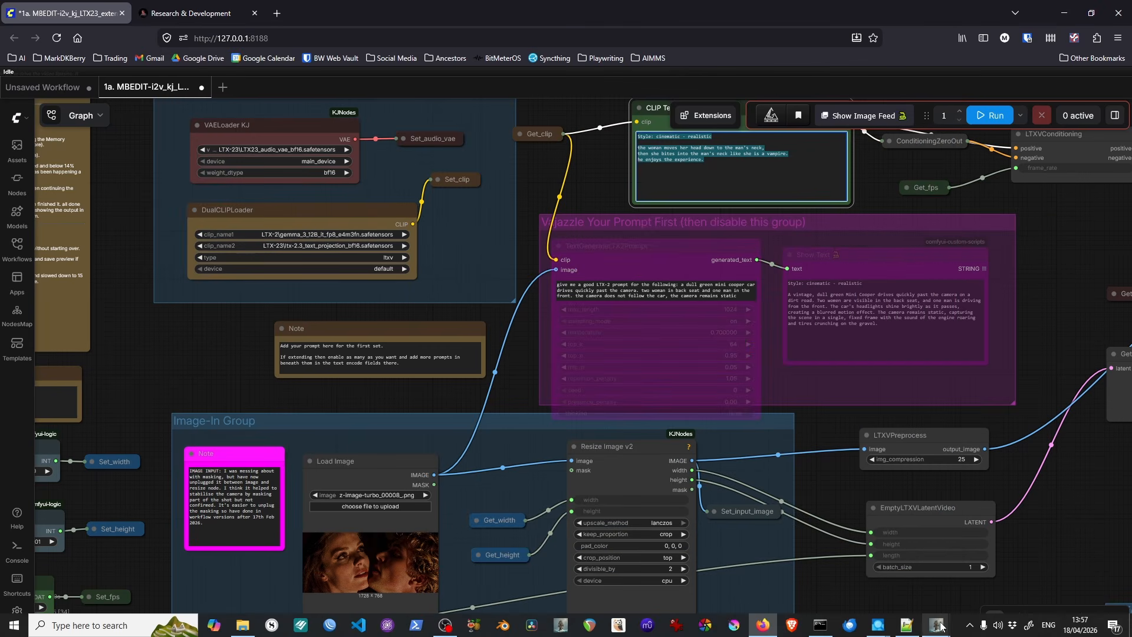
Step: Open the AIMMS shot details of DITW_01A_08A_wearing_sunnies, select its Image Prompt and Video Prompt texts, and close them without saving
{"action": "left_click", "coordinate": [936, 625]}
{"action": "double_click", "coordinate": [320, 307]}
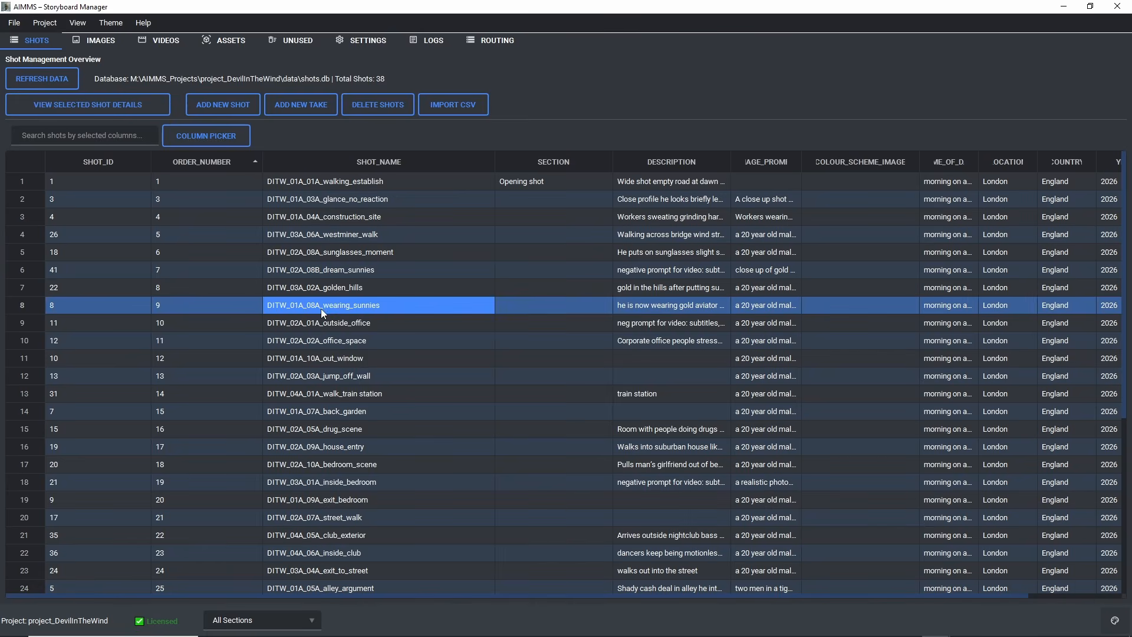
{"action": "triple_click", "coordinate": [292, 260]}
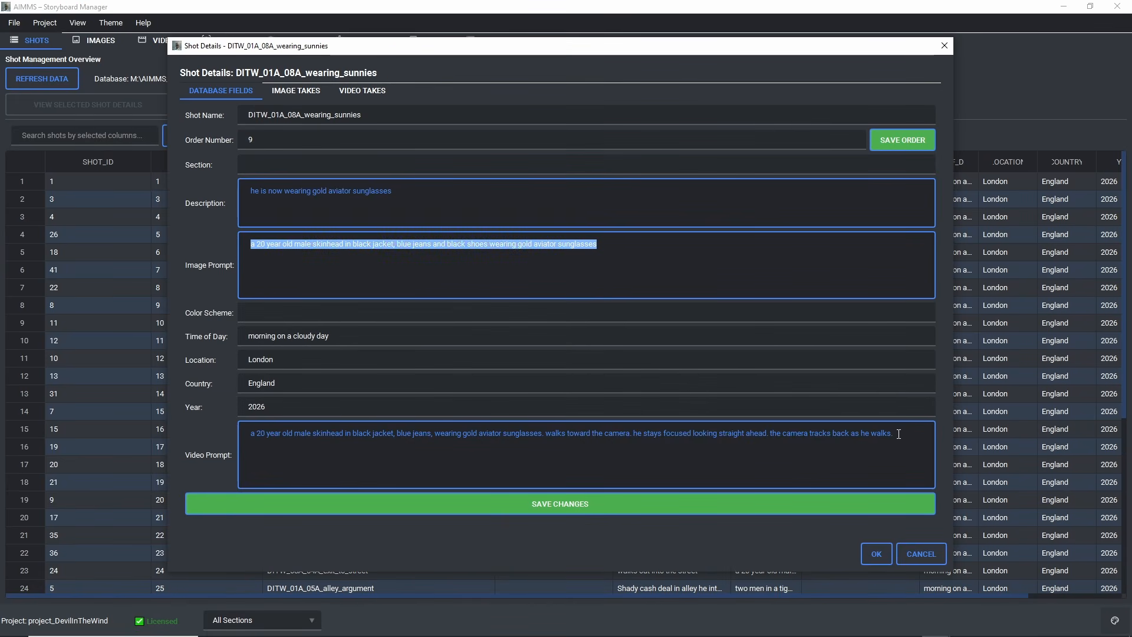
{"action": "left_click_drag", "start_coordinate": [895, 434], "coordinate": [250, 433]}
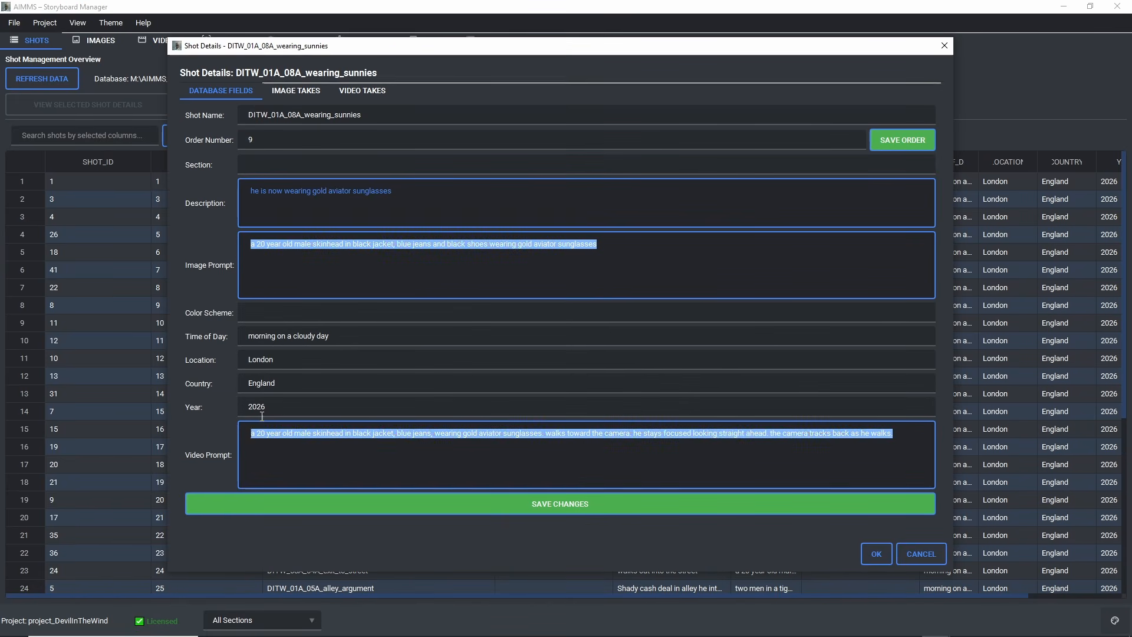
{"action": "left_click", "coordinate": [918, 555]}
Step: Look over the AIMMS project export commands, dismiss them and return to the ComfyUI workflow
{"action": "left_click", "coordinate": [13, 23]}
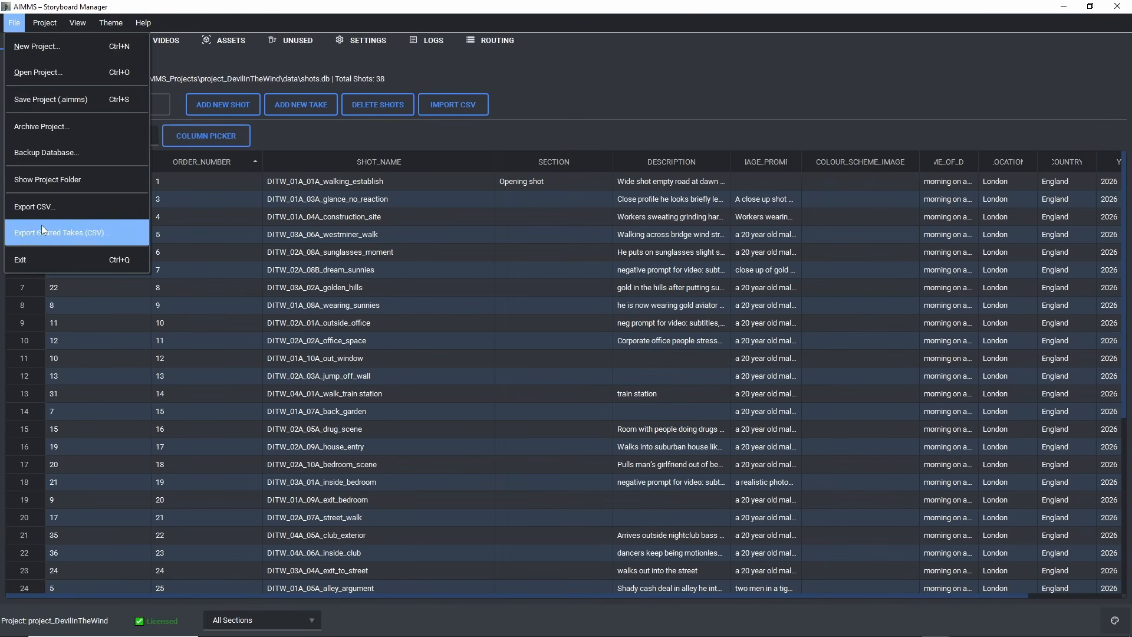
{"action": "left_click", "coordinate": [988, 27]}
{"action": "left_click", "coordinate": [1063, 7]}
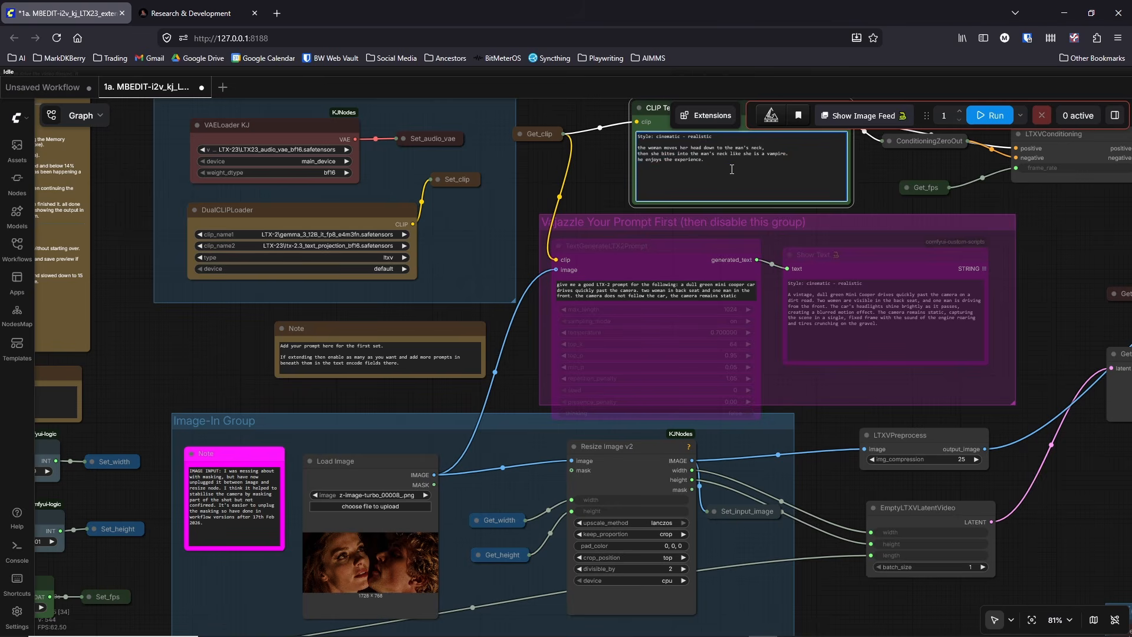
Step: Examine the Audio Only group, the bypassed Audio-In Group and the Frame Length Calculation group of the 1a workflow
{"action": "scroll", "coordinate": [500, 377], "scroll_direction": "down", "scroll_amount": 4}
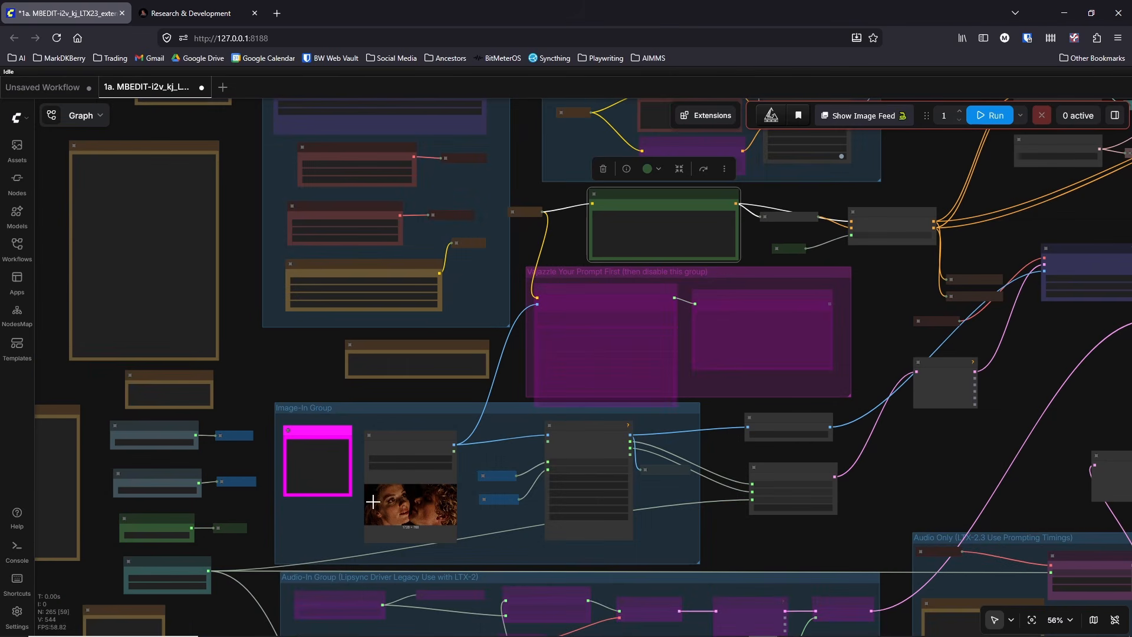
{"action": "left_click_drag", "start_coordinate": [871, 348], "coordinate": [495, 299]}
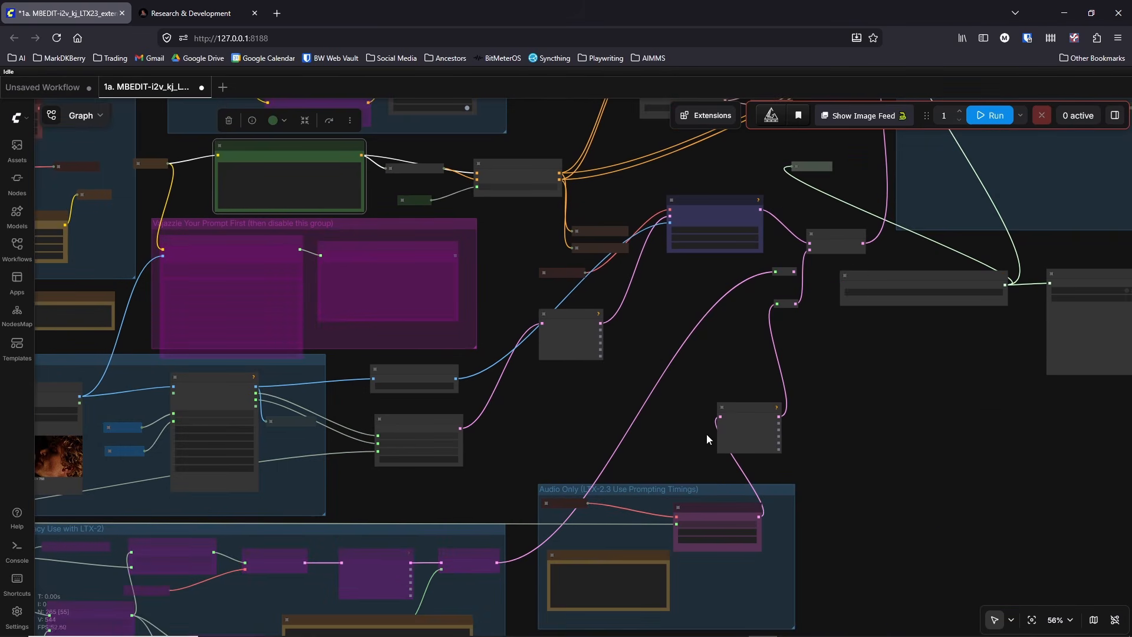
{"action": "scroll", "coordinate": [882, 337], "scroll_direction": "down", "scroll_amount": 3}
{"action": "left_click_drag", "start_coordinate": [949, 446], "coordinate": [932, 355]}
{"action": "left_click_drag", "start_coordinate": [853, 421], "coordinate": [1043, 207]}
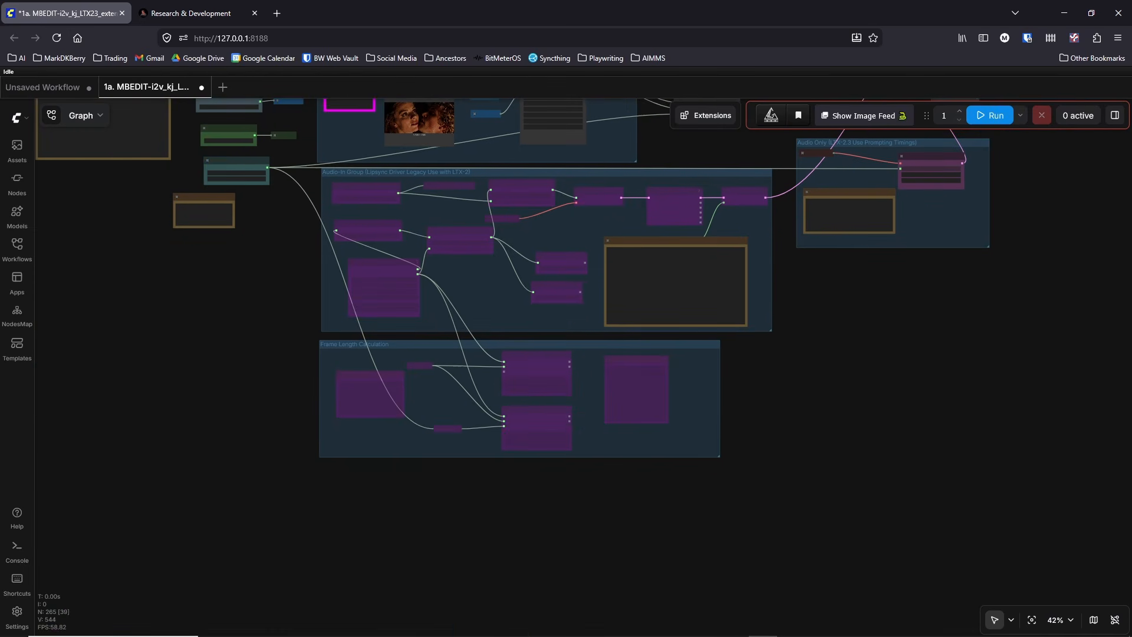
Step: Check the video_pipeline folder in File Explorer, then switch to AIMMS and show the Video Storyboard gallery
{"action": "mouse_move", "coordinate": [772, 634]}
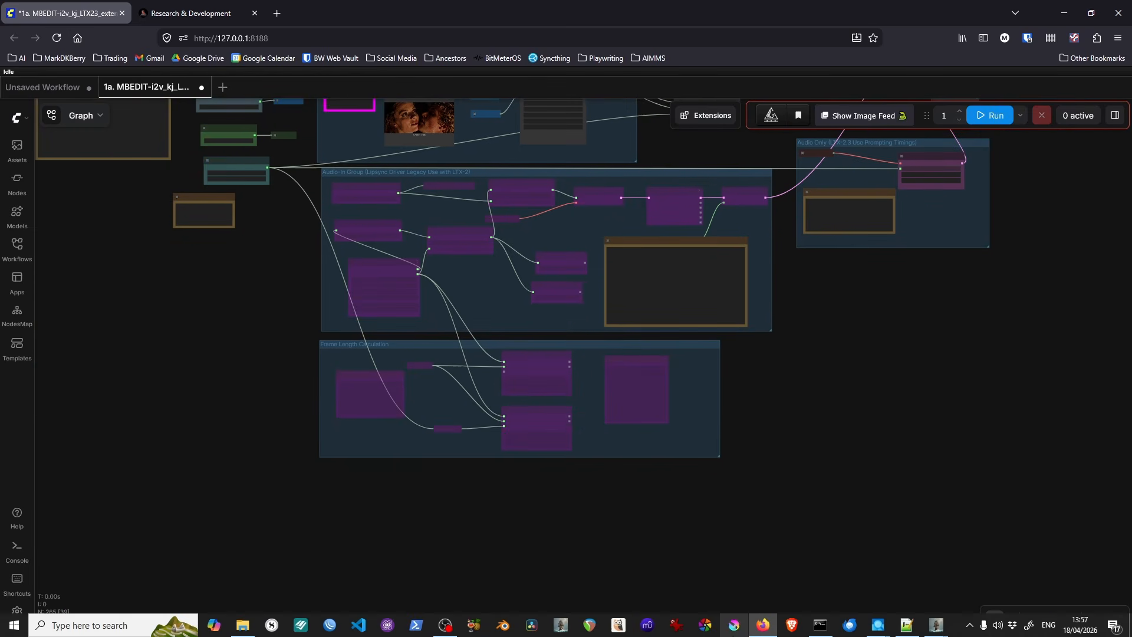
{"action": "left_click", "coordinate": [246, 627]}
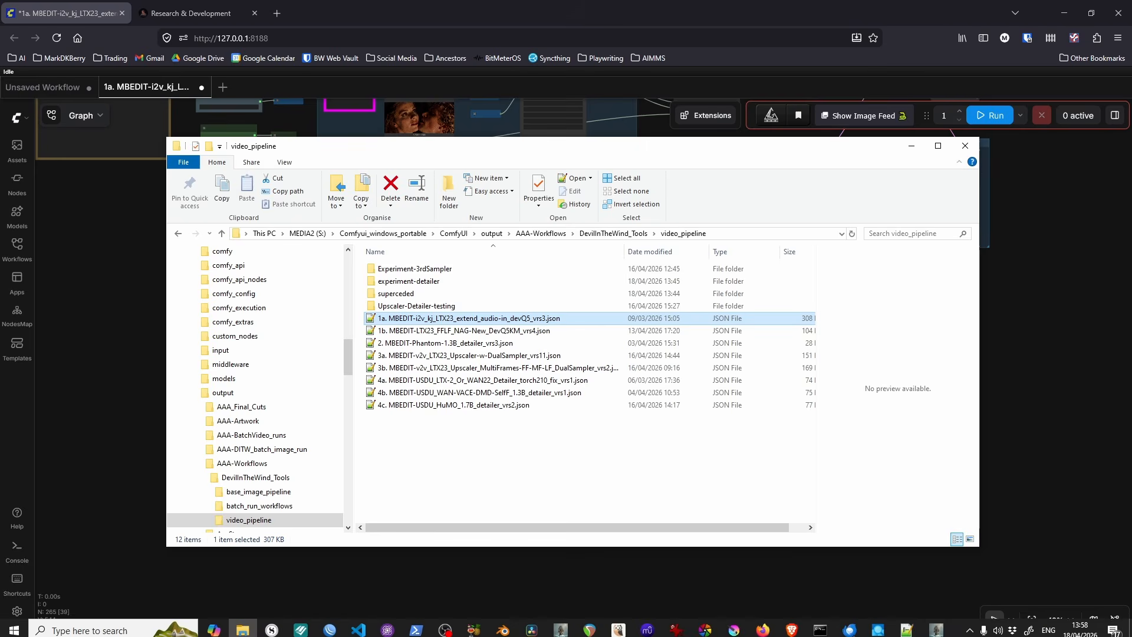
{"action": "left_click", "coordinate": [936, 628]}
{"action": "left_click", "coordinate": [998, 568]}
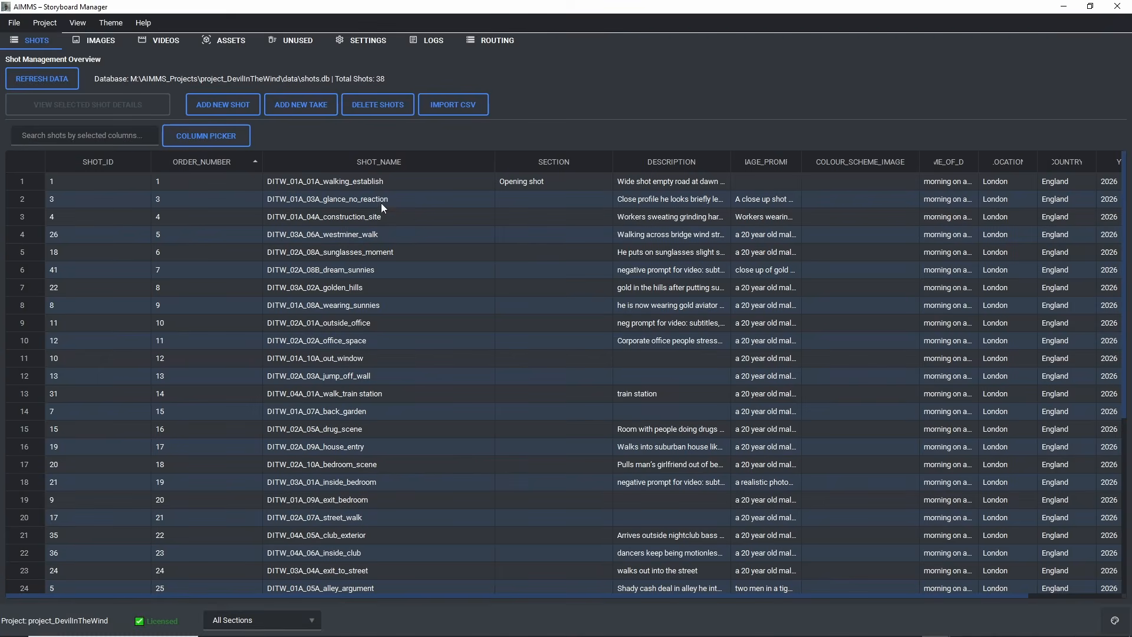
{"action": "left_click", "coordinate": [157, 47]}
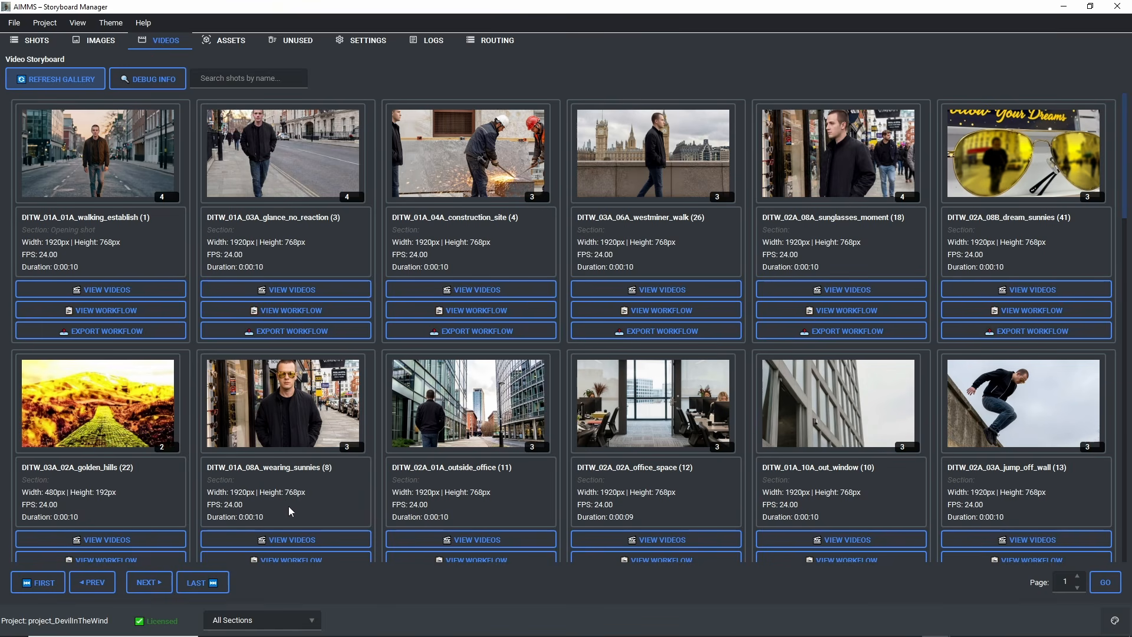
Step: Open the video takes of DITW_01A_04A_construction_site, play video_01.mp4 and close the player
{"action": "left_click", "coordinate": [499, 290]}
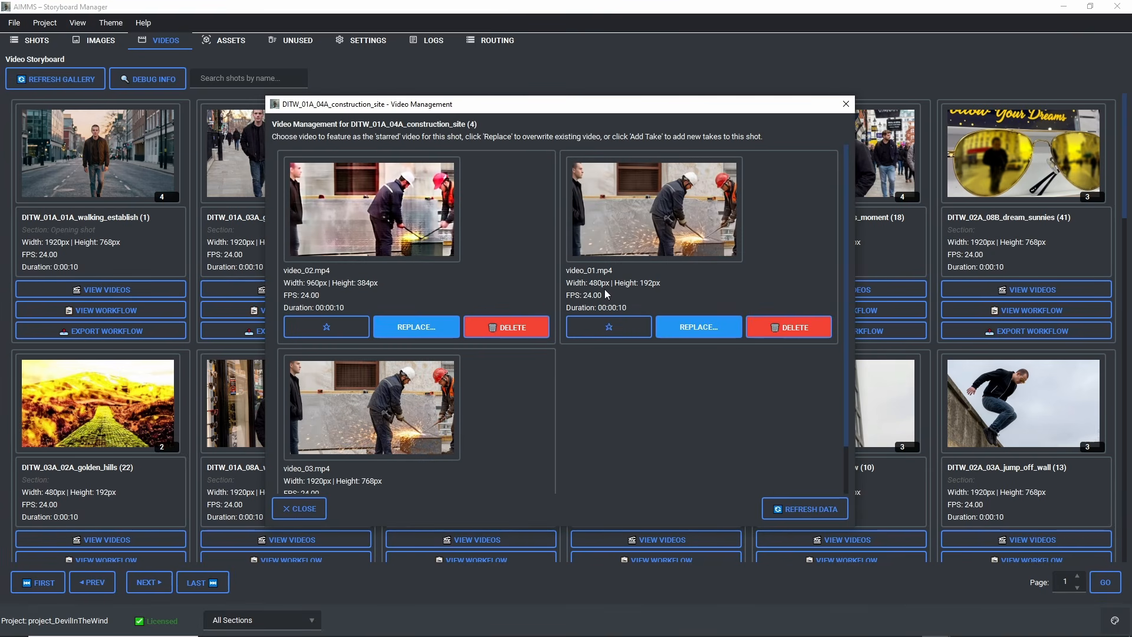
{"action": "left_click", "coordinate": [663, 232]}
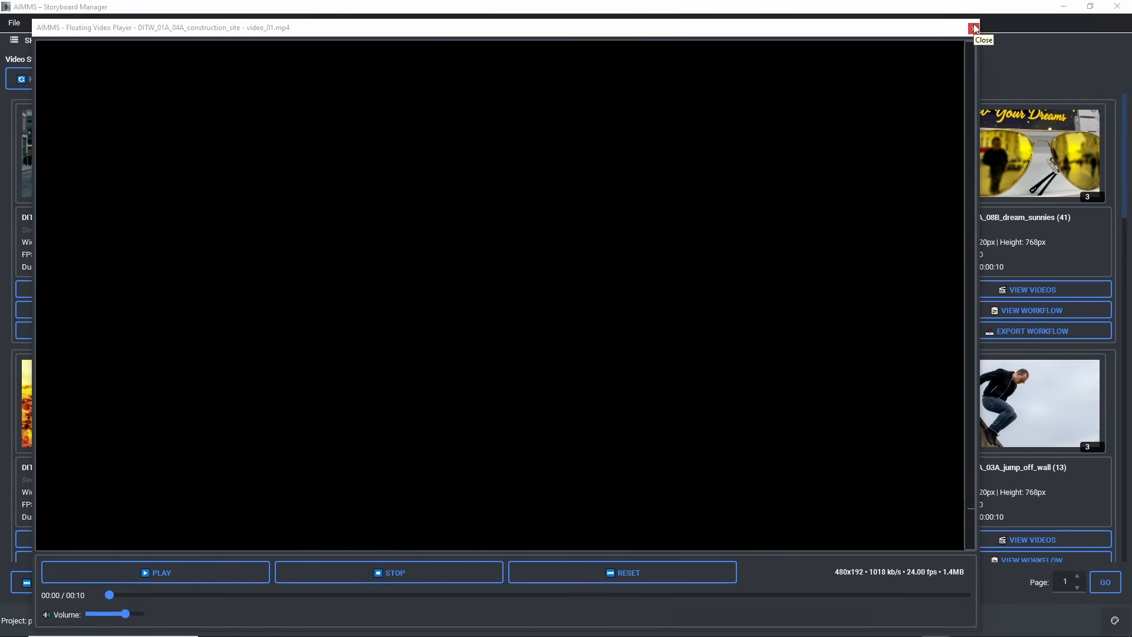
{"action": "left_click", "coordinate": [973, 28]}
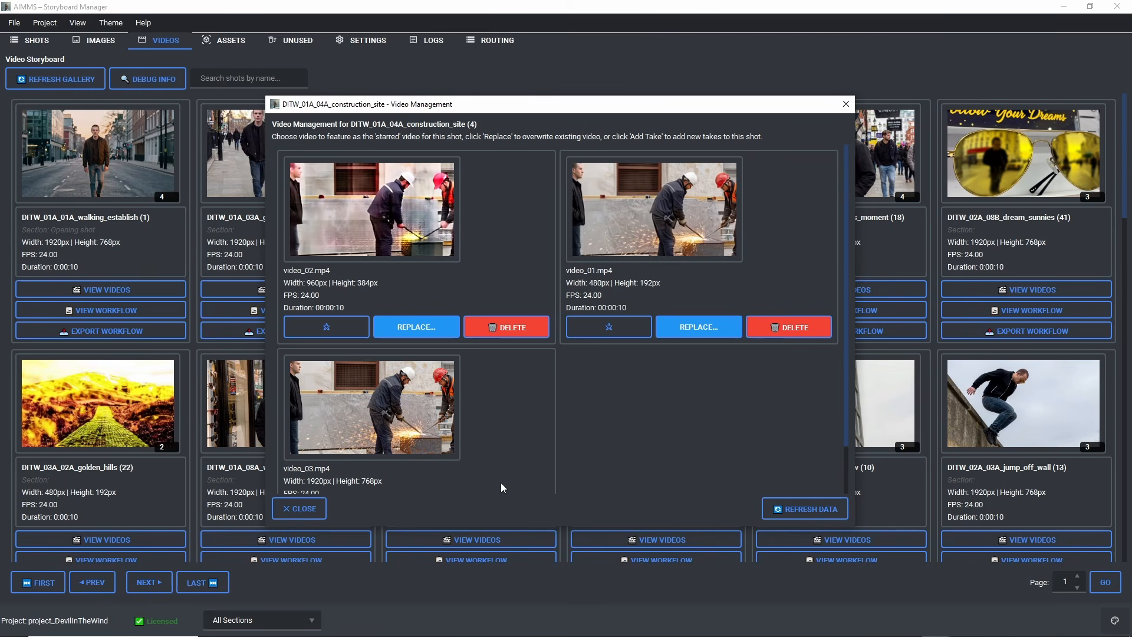
Step: Bring up the video_pipeline folder in File Explorer, then switch back to the 1a workflow in ComfyUI
{"action": "mouse_move", "coordinate": [519, 626]}
{"action": "left_click", "coordinate": [242, 624]}
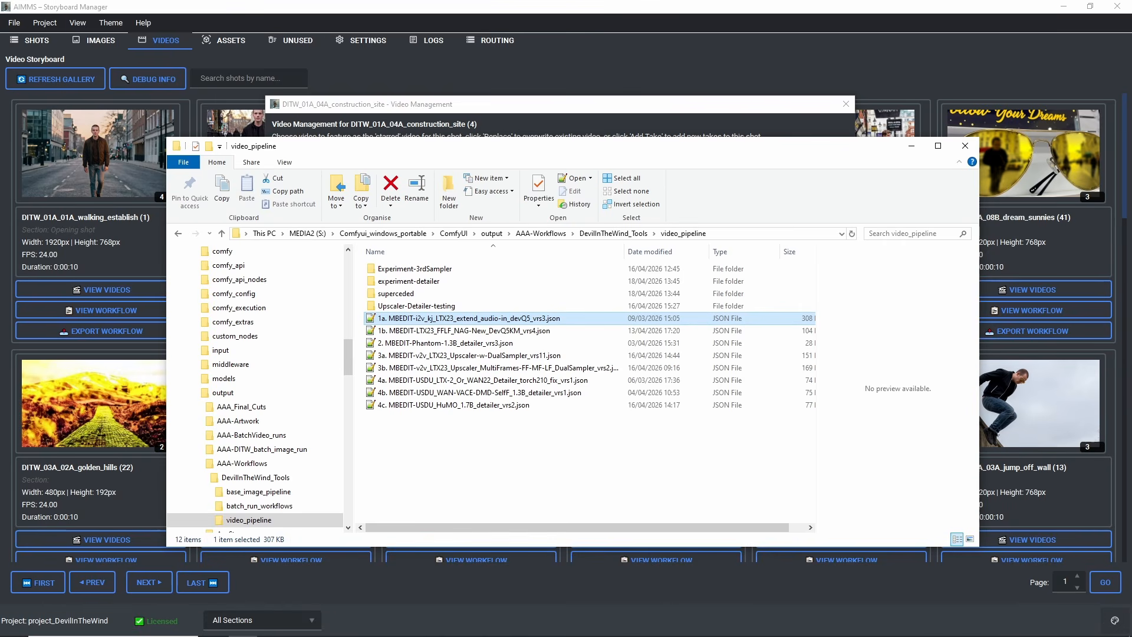
{"action": "left_click", "coordinate": [762, 626]}
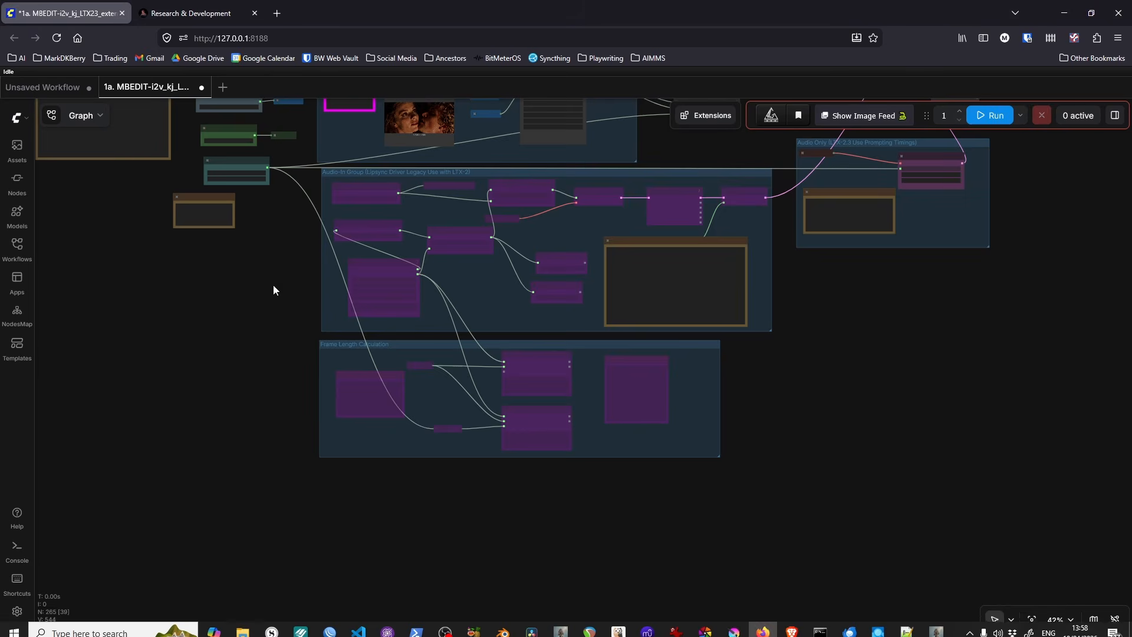
Step: Select the bypassed LTXV Chunk FeedForward node in the MEM & NAG Group and read the note beside it
{"action": "scroll", "coordinate": [539, 377], "scroll_direction": "up", "scroll_amount": 5}
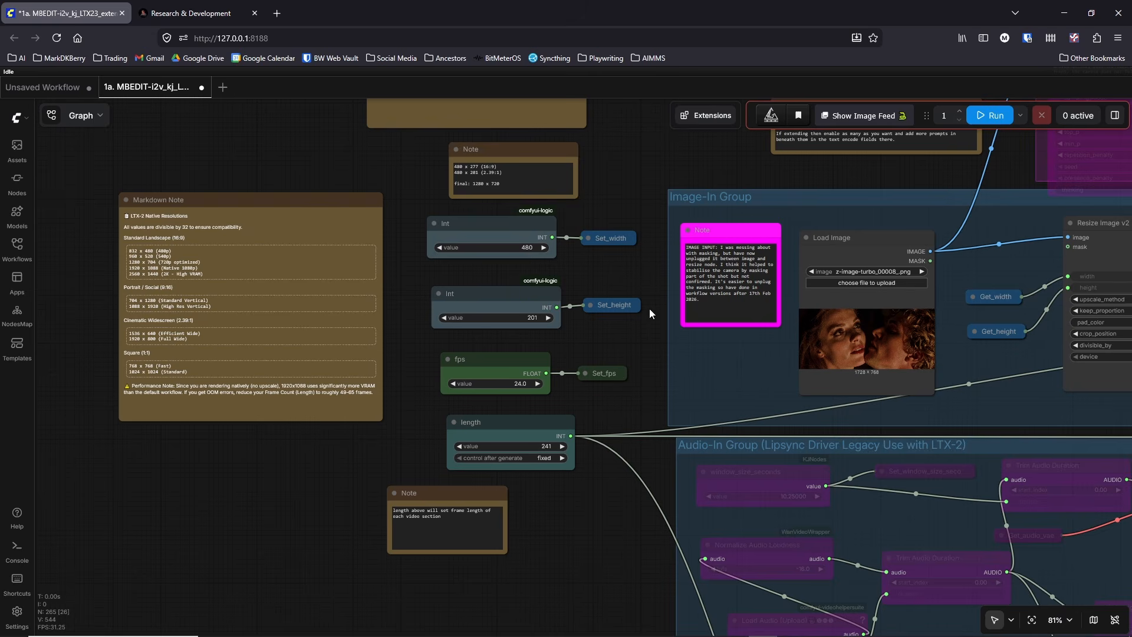
{"action": "left_click_drag", "start_coordinate": [655, 165], "coordinate": [291, 402]}
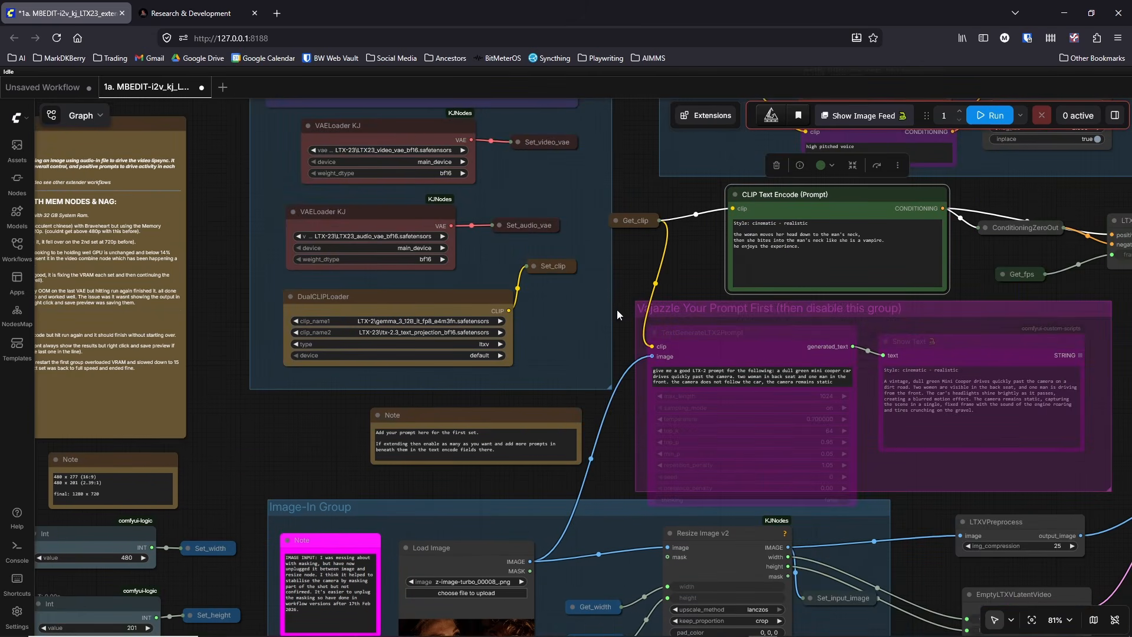
{"action": "left_click_drag", "start_coordinate": [689, 260], "coordinate": [264, 462]}
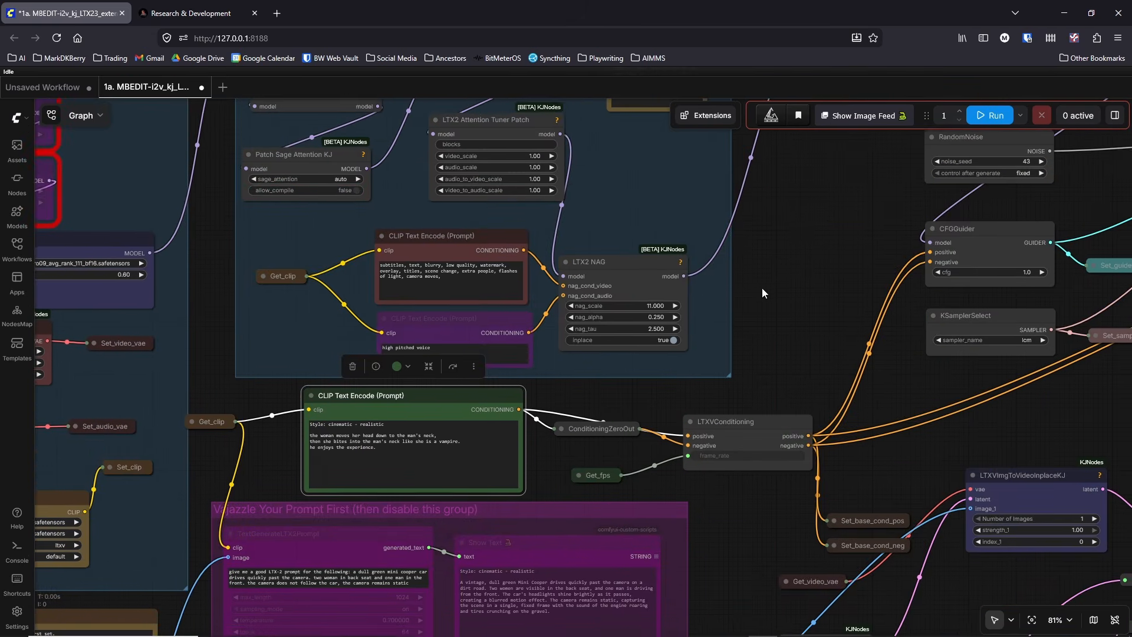
{"action": "left_click_drag", "start_coordinate": [763, 289], "coordinate": [892, 544]}
{"action": "scroll", "coordinate": [493, 263], "scroll_direction": "up", "scroll_amount": 1}
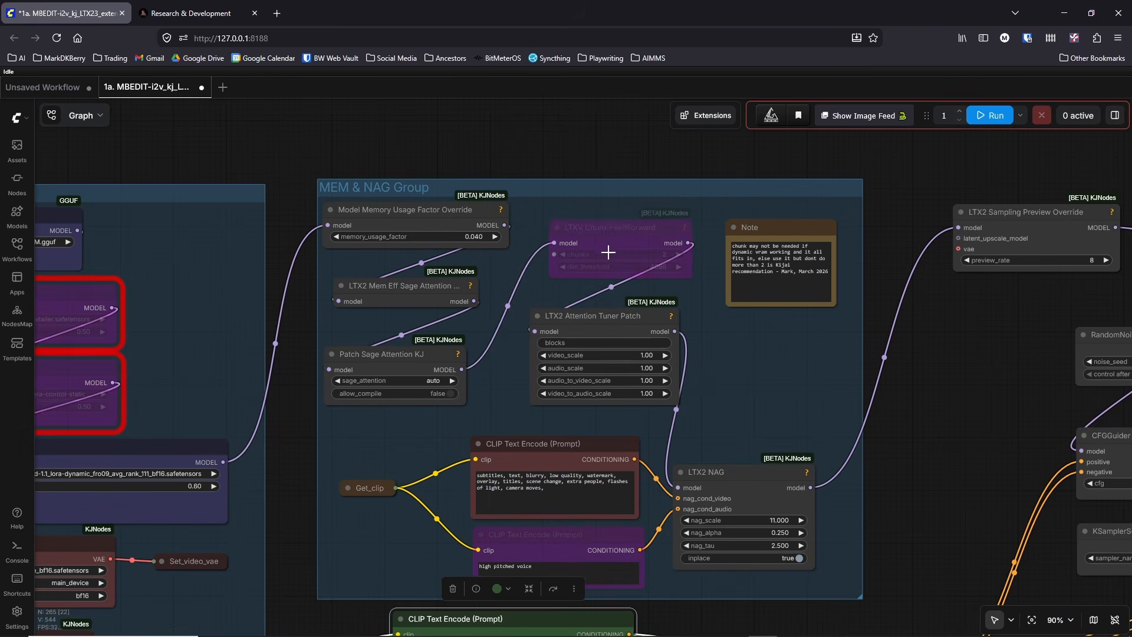
{"action": "left_click", "coordinate": [601, 236]}
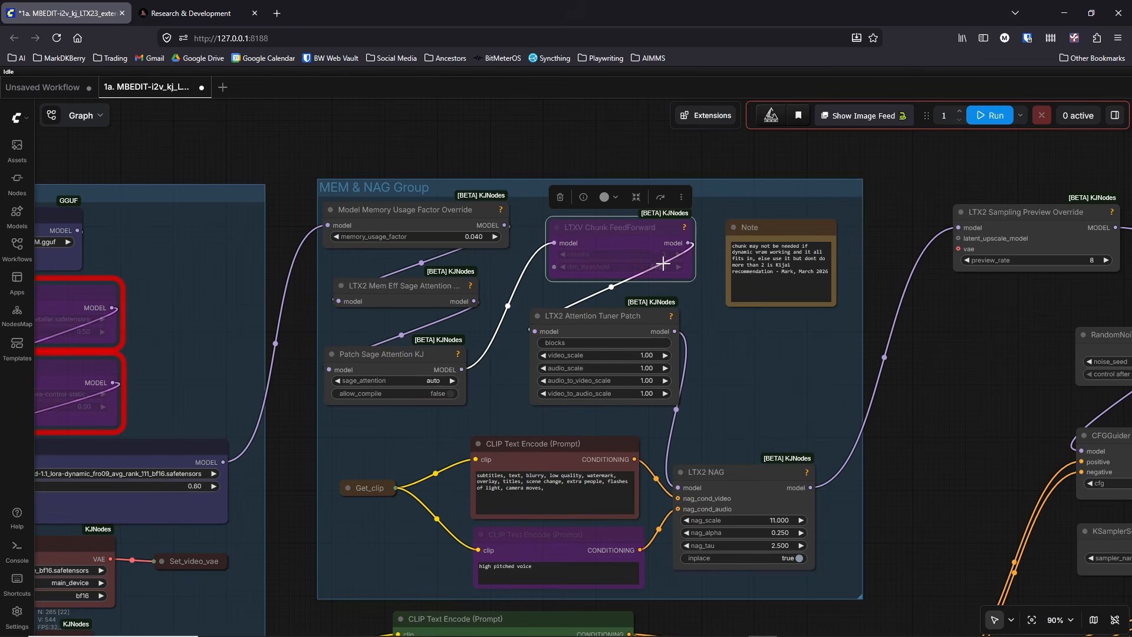
{"action": "scroll", "coordinate": [663, 264], "scroll_direction": "up", "scroll_amount": 2}
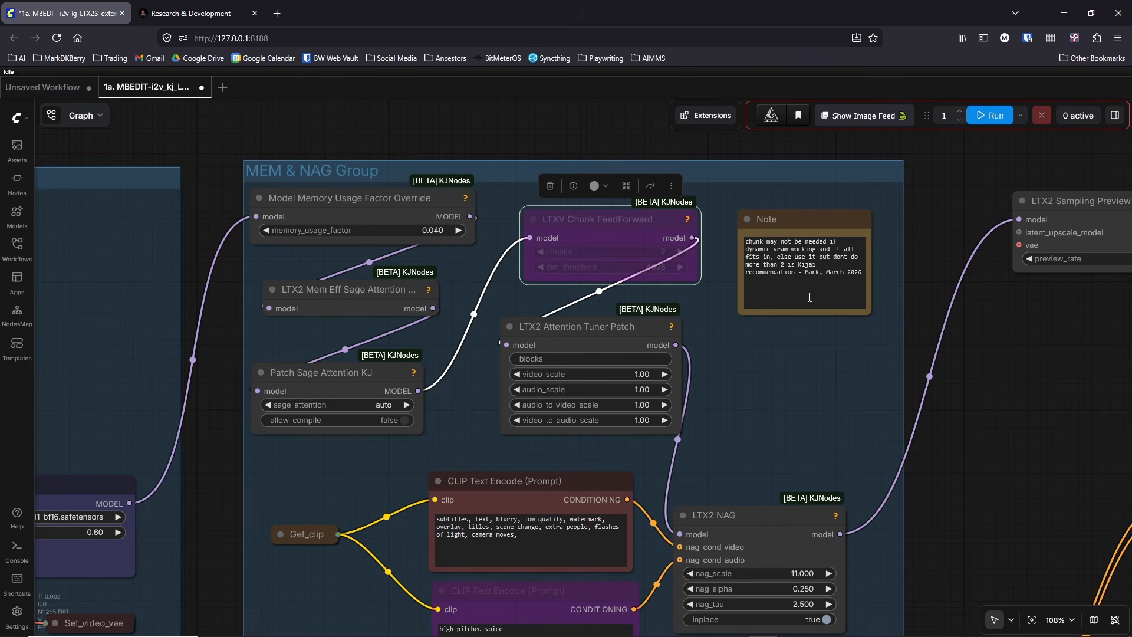
{"action": "scroll", "coordinate": [954, 399], "scroll_direction": "down", "scroll_amount": 2}
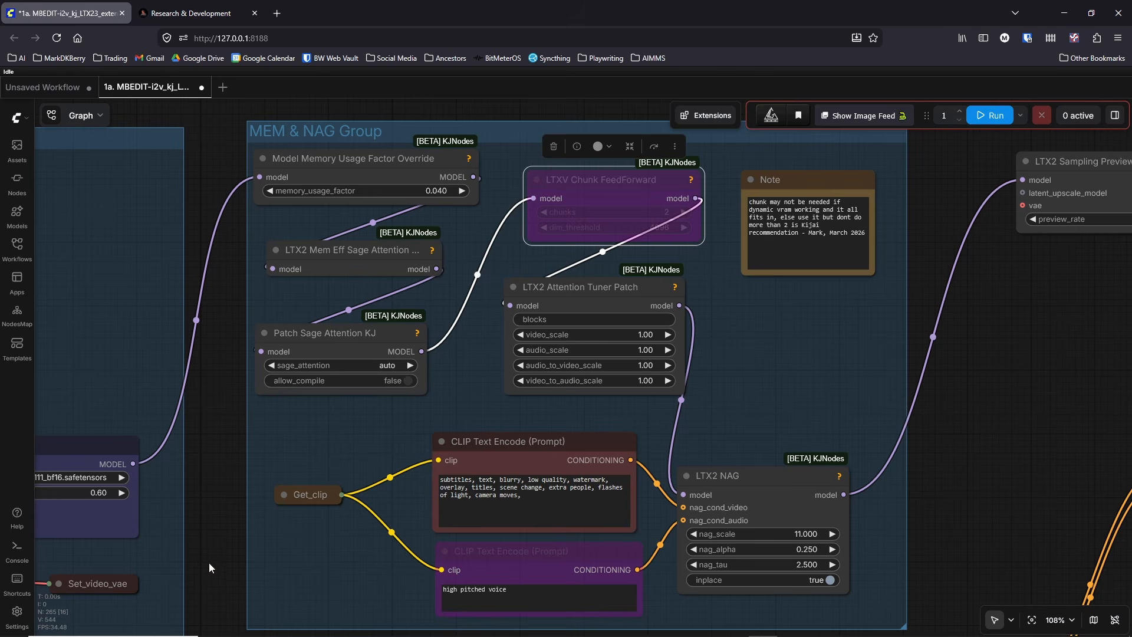
Step: Place the text cursor at the end of the negative prompt in the red CLIP Text Encode node feeding LTX2 NAG
{"action": "scroll", "coordinate": [569, 382], "scroll_direction": "down", "scroll_amount": 5}
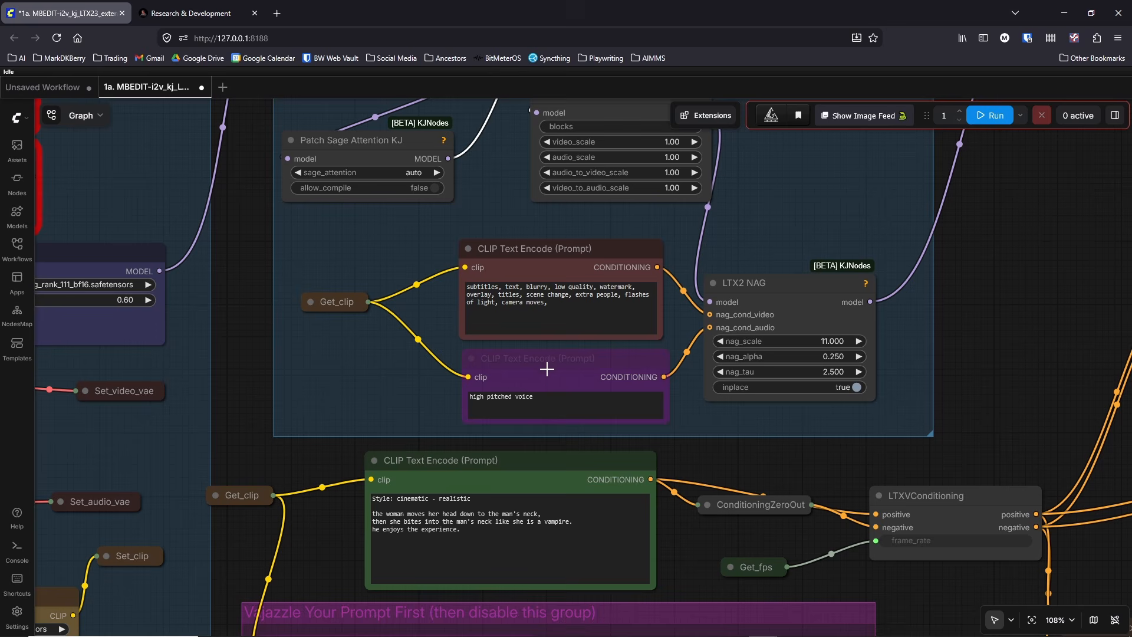
{"action": "left_click_drag", "start_coordinate": [561, 307], "coordinate": [463, 269]}
{"action": "left_click", "coordinate": [548, 303]}
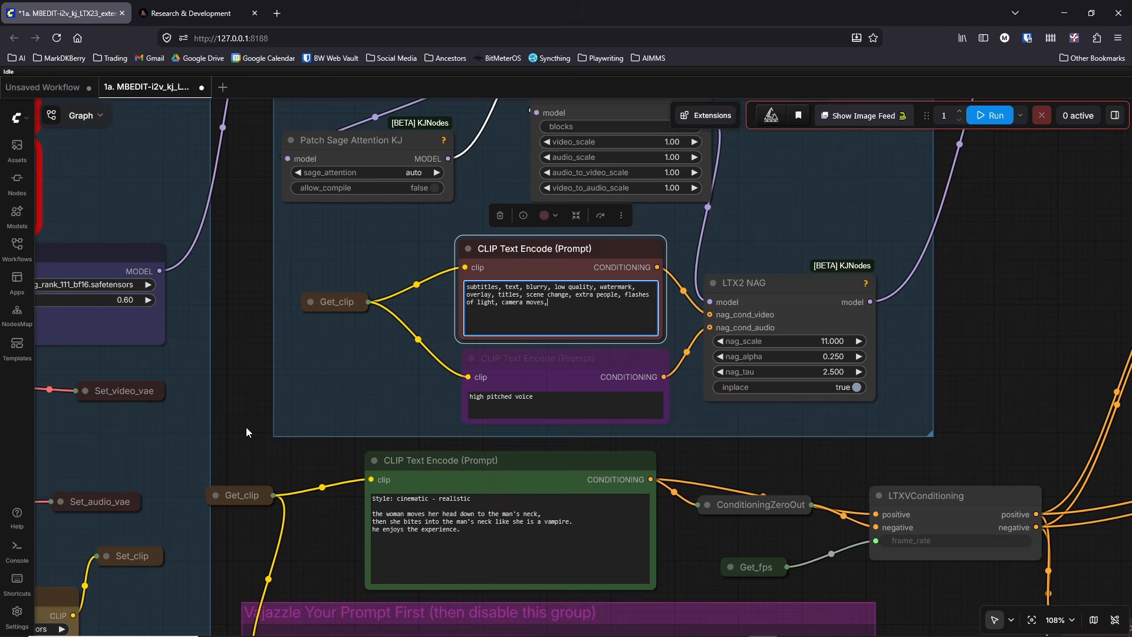
Step: Examine how the green positive prompt node connects through ConditioningZeroOut and LTXVConditioning to the CFGGuider node
{"action": "scroll", "coordinate": [245, 427], "scroll_direction": "down", "scroll_amount": 1}
{"action": "left_click_drag", "start_coordinate": [338, 520], "coordinate": [545, 151]}
{"action": "left_click_drag", "start_coordinate": [418, 389], "coordinate": [476, 196]}
{"action": "scroll", "coordinate": [475, 197], "scroll_direction": "down", "scroll_amount": 5}
{"action": "left_click_drag", "start_coordinate": [901, 354], "coordinate": [803, 462]}
{"action": "left_click_drag", "start_coordinate": [799, 390], "coordinate": [763, 593]}
{"action": "scroll", "coordinate": [678, 313], "scroll_direction": "up", "scroll_amount": 4}
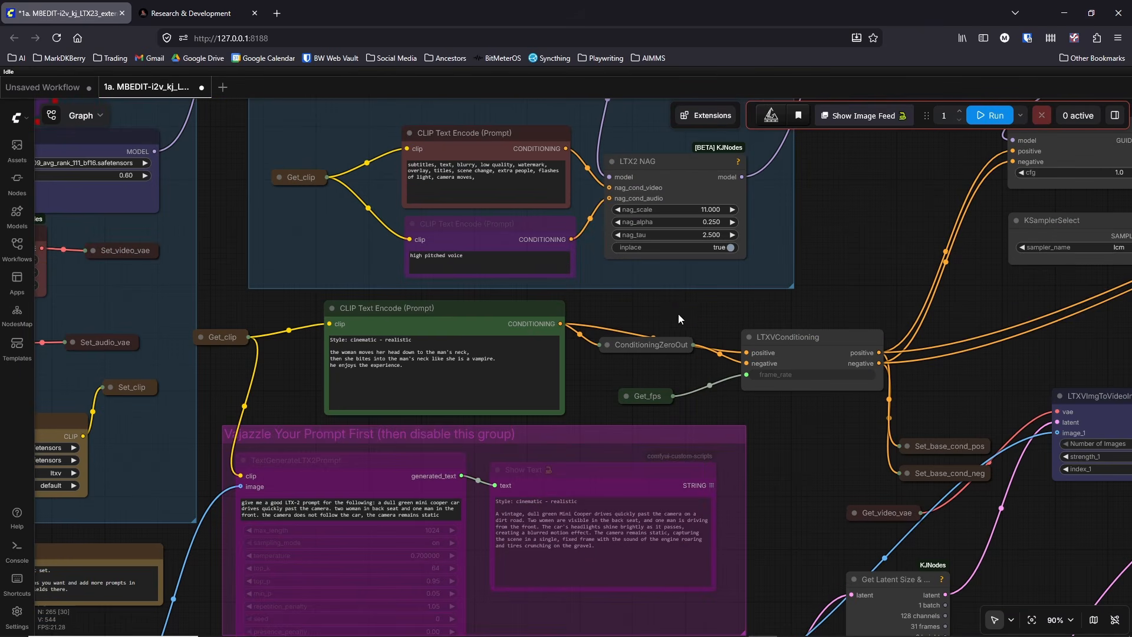
{"action": "left_click_drag", "start_coordinate": [880, 274], "coordinate": [747, 313]}
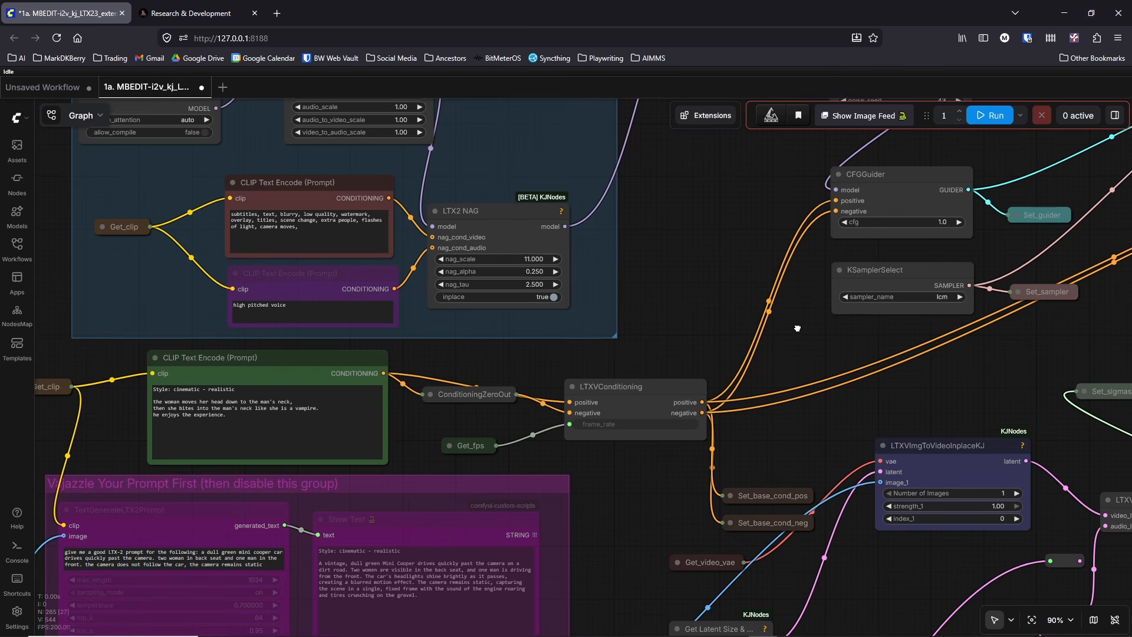
Step: Review the Load LoRA nodes and the CFGGuider settings, then focus the negative prompt text connected to LTX2 NAG
{"action": "left_click_drag", "start_coordinate": [641, 207], "coordinate": [848, 415]}
{"action": "left_click_drag", "start_coordinate": [247, 316], "coordinate": [490, 209]}
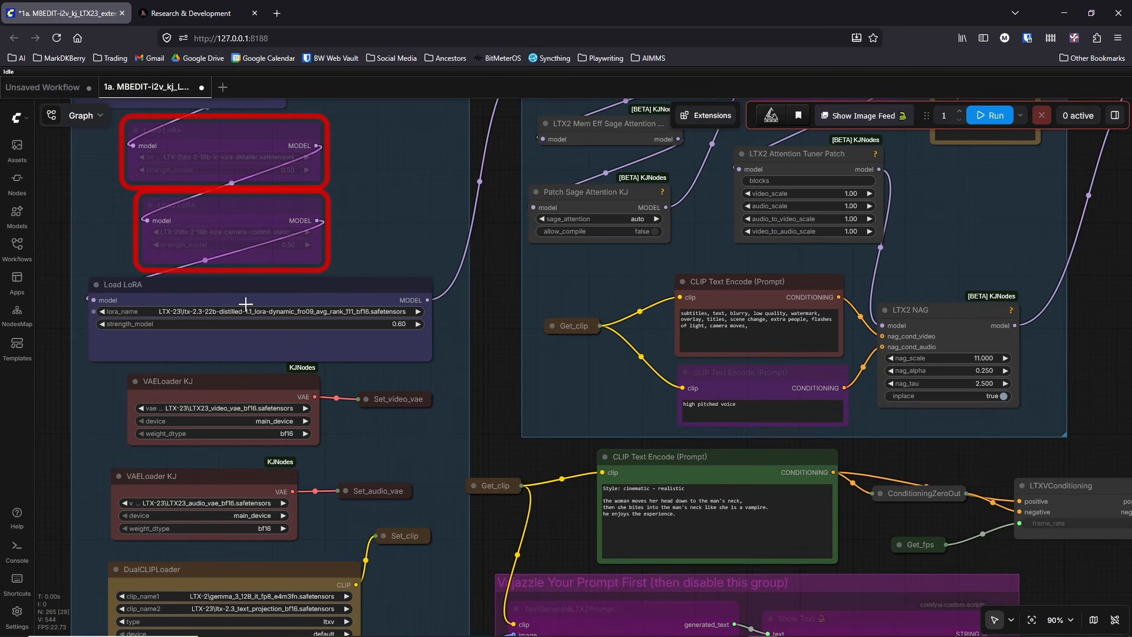
{"action": "left_click_drag", "start_coordinate": [1040, 351], "coordinate": [544, 369]}
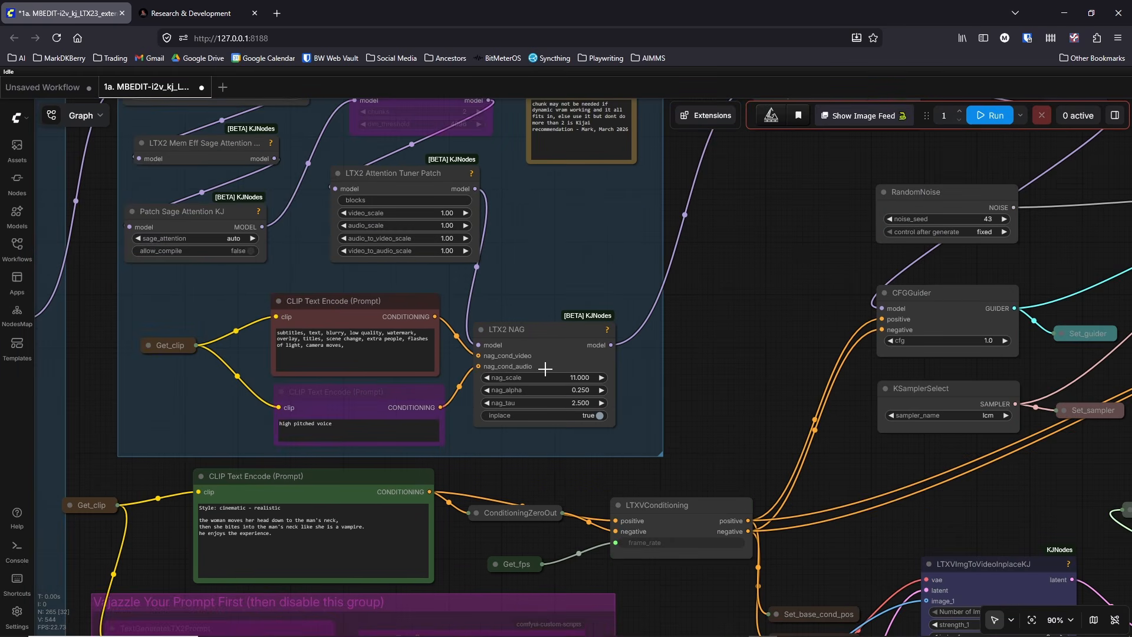
{"action": "left_click", "coordinate": [357, 353]}
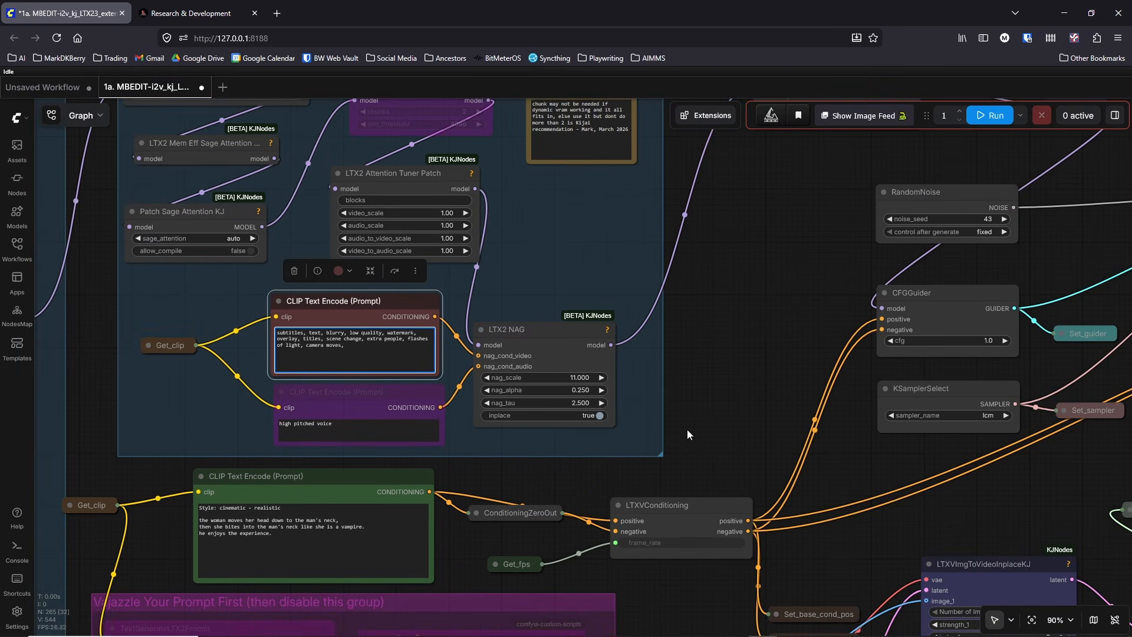
Step: Examine the 1a workflow's image-to-latent nodes, sampler inputs and the ManualSigmas node feeding SigmasPreview
{"action": "scroll", "coordinate": [688, 435], "scroll_direction": "down", "scroll_amount": 10}
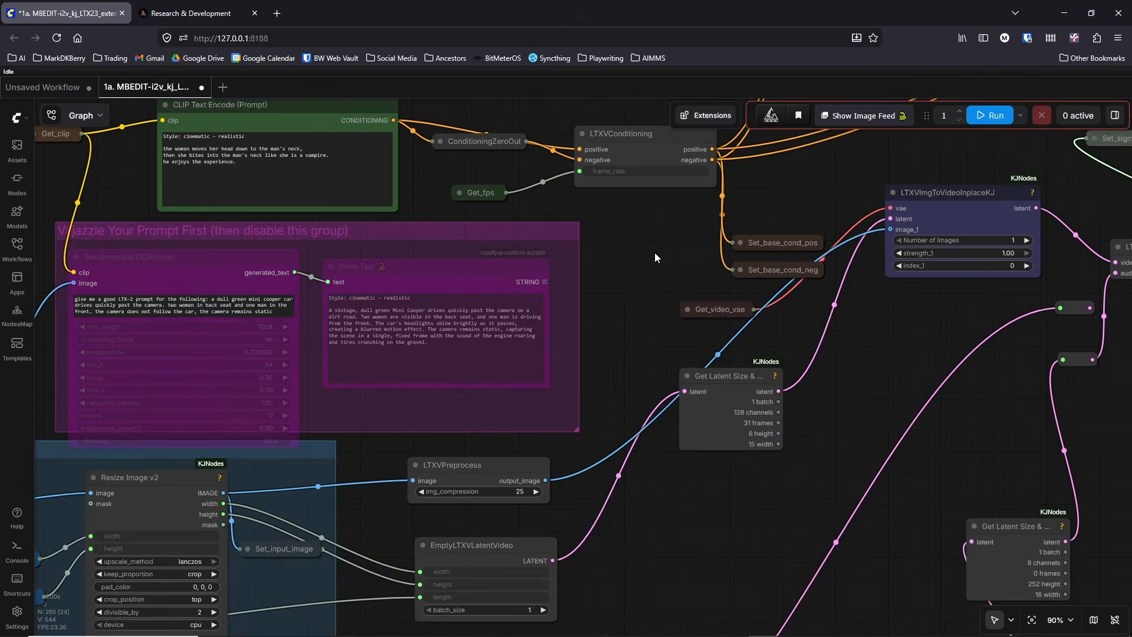
{"action": "scroll", "coordinate": [655, 256], "scroll_direction": "down", "scroll_amount": 3}
{"action": "scroll", "coordinate": [650, 252], "scroll_direction": "down", "scroll_amount": 4}
{"action": "left_click_drag", "start_coordinate": [679, 414], "coordinate": [822, 289]}
{"action": "left_click_drag", "start_coordinate": [776, 319], "coordinate": [299, 526]}
{"action": "left_click_drag", "start_coordinate": [916, 382], "coordinate": [941, 563]}
{"action": "scroll", "coordinate": [821, 483], "scroll_direction": "up", "scroll_amount": 6}
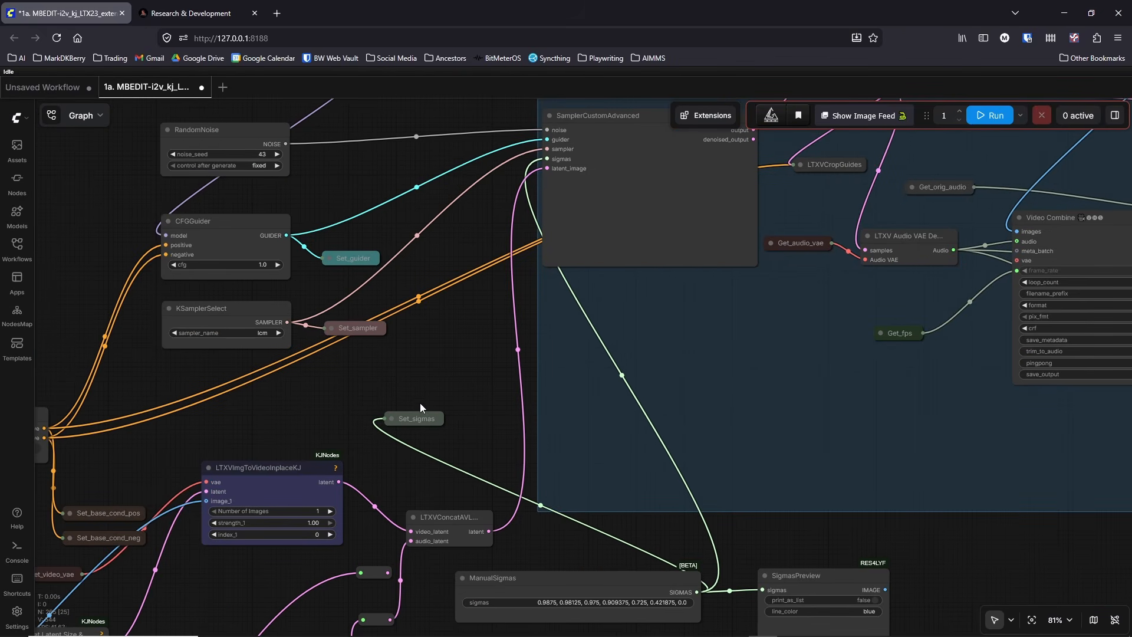
{"action": "left_click_drag", "start_coordinate": [487, 419], "coordinate": [380, 273]}
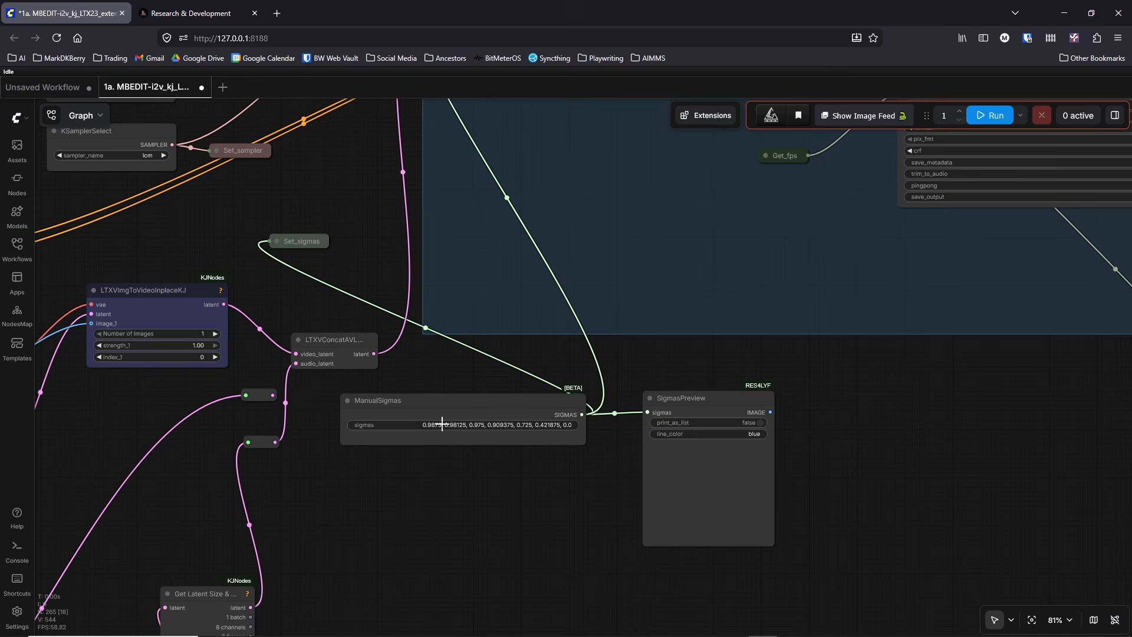
{"action": "left_click_drag", "start_coordinate": [833, 359], "coordinate": [949, 380]}
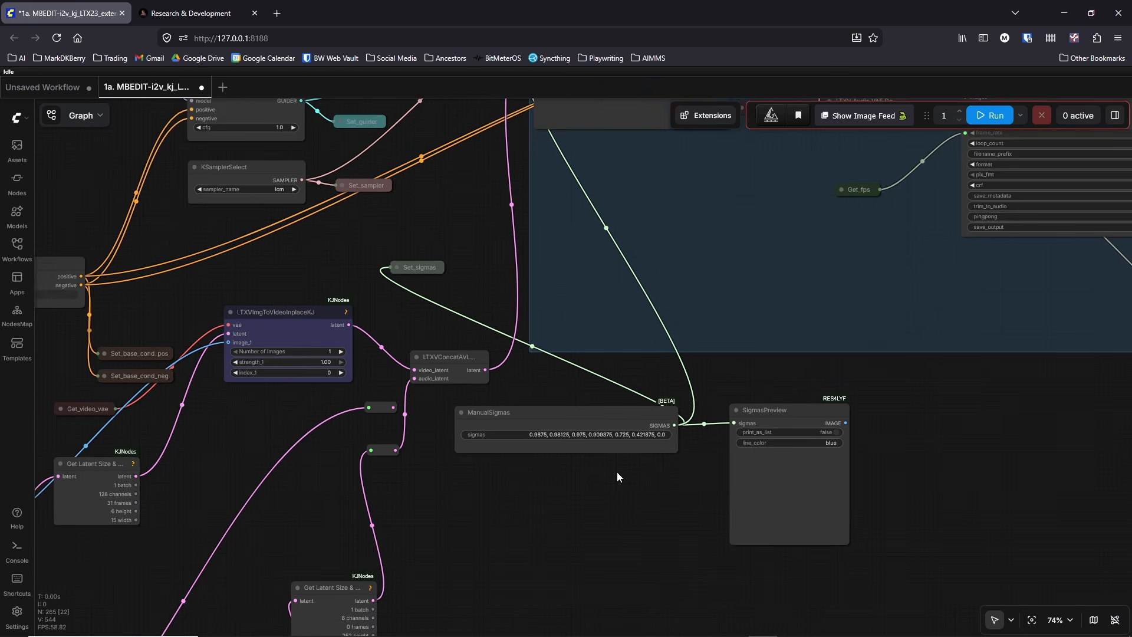
{"action": "scroll", "coordinate": [617, 471], "scroll_direction": "down", "scroll_amount": 8}
{"action": "scroll", "coordinate": [622, 324], "scroll_direction": "down", "scroll_amount": 3}
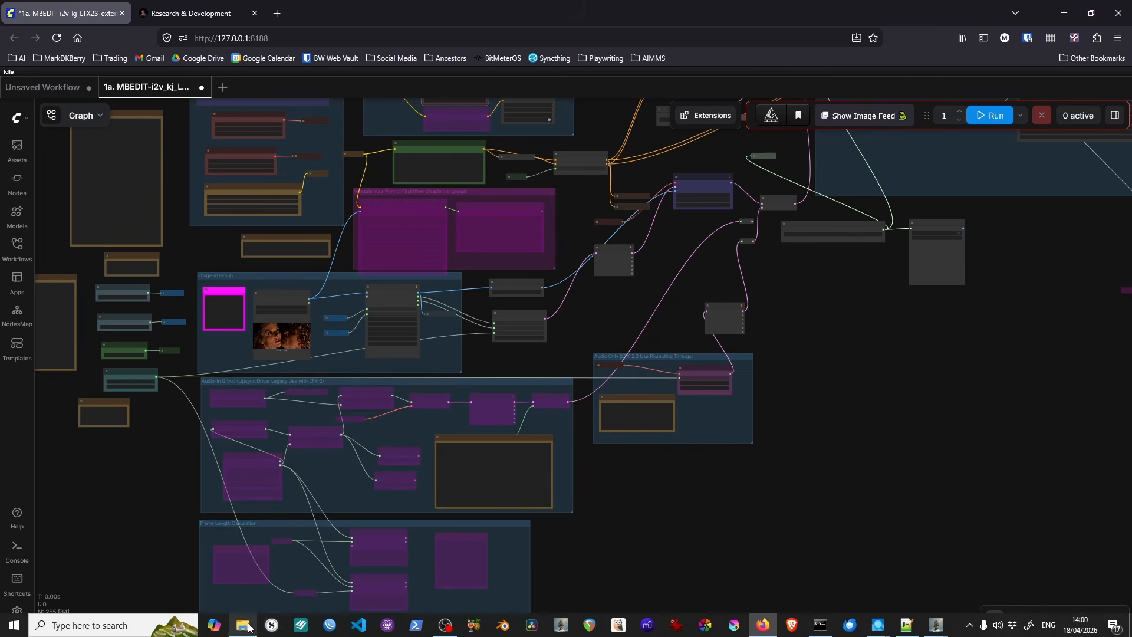
Step: Load the workflow file 1b. MBEDIT-LTX23_FFLF_NAG-New_DevQ5KM_vrs4.json from the video_pipeline folder into ComfyUI
{"action": "left_click", "coordinate": [245, 625]}
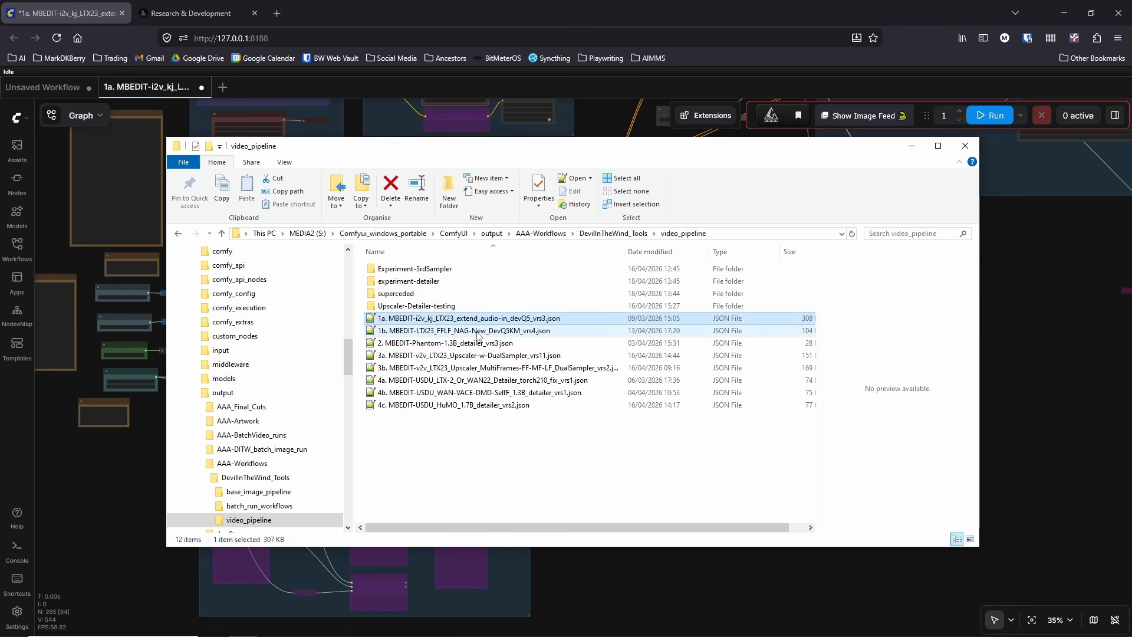
{"action": "left_click", "coordinate": [477, 331]}
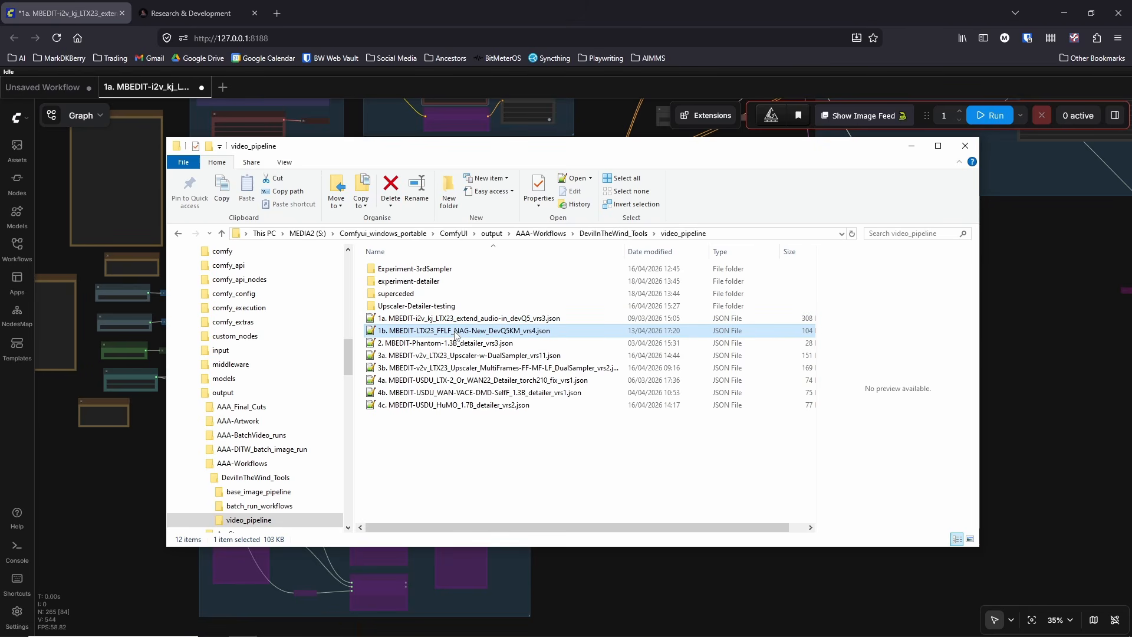
{"action": "left_click", "coordinate": [911, 146]}
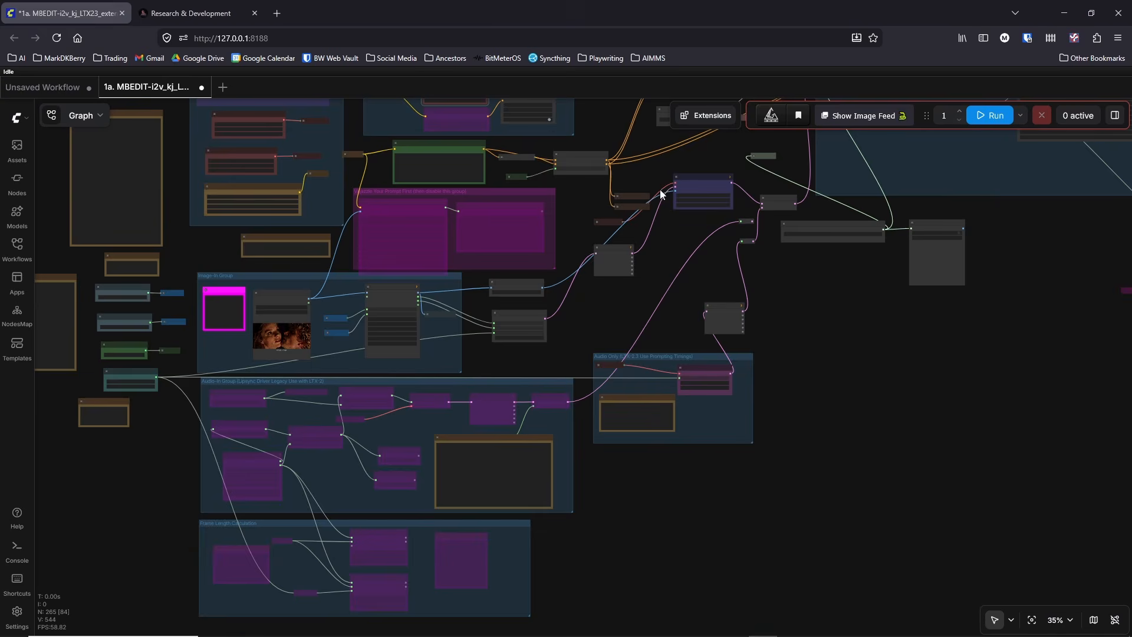
{"action": "scroll", "coordinate": [256, 347], "scroll_direction": "up", "scroll_amount": 9}
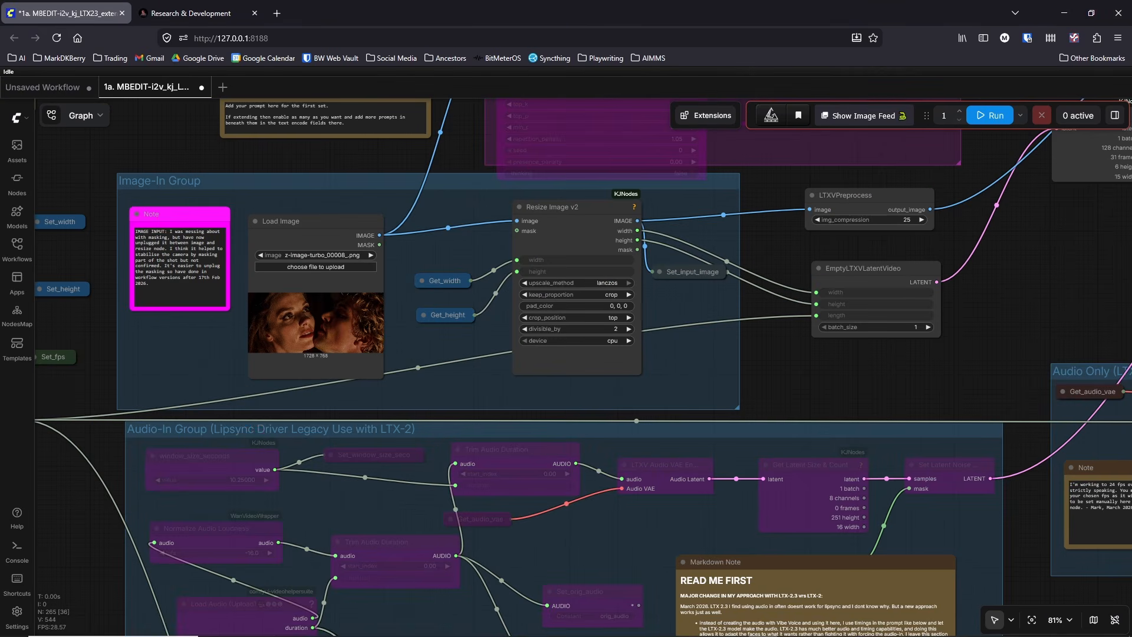
{"action": "left_click", "coordinate": [242, 630]}
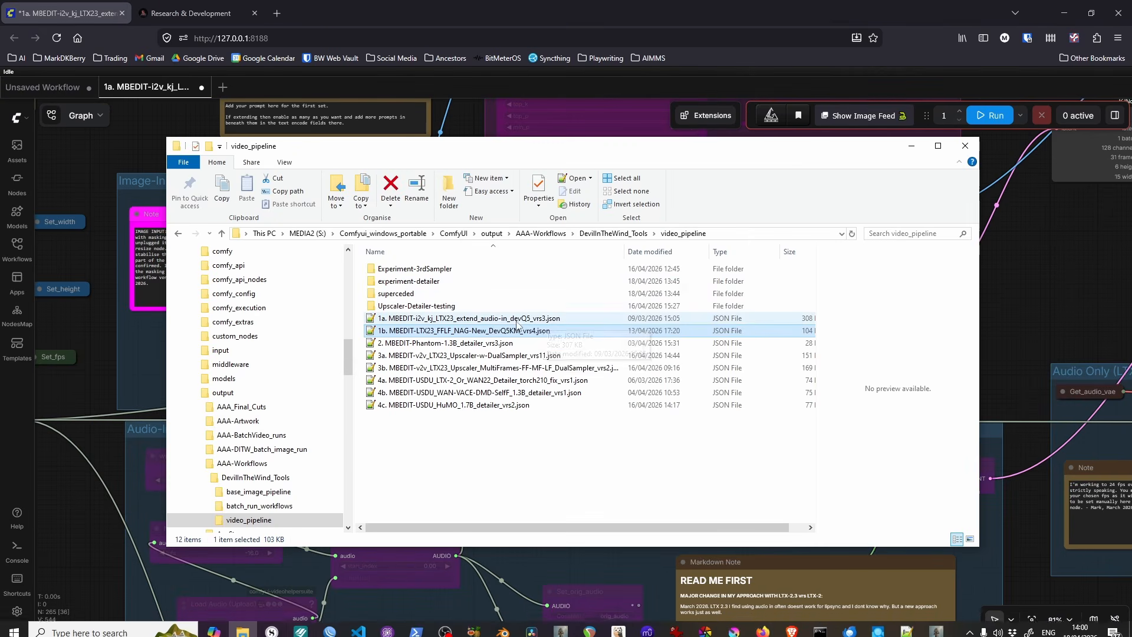
{"action": "left_click_drag", "start_coordinate": [516, 328], "coordinate": [83, 351]}
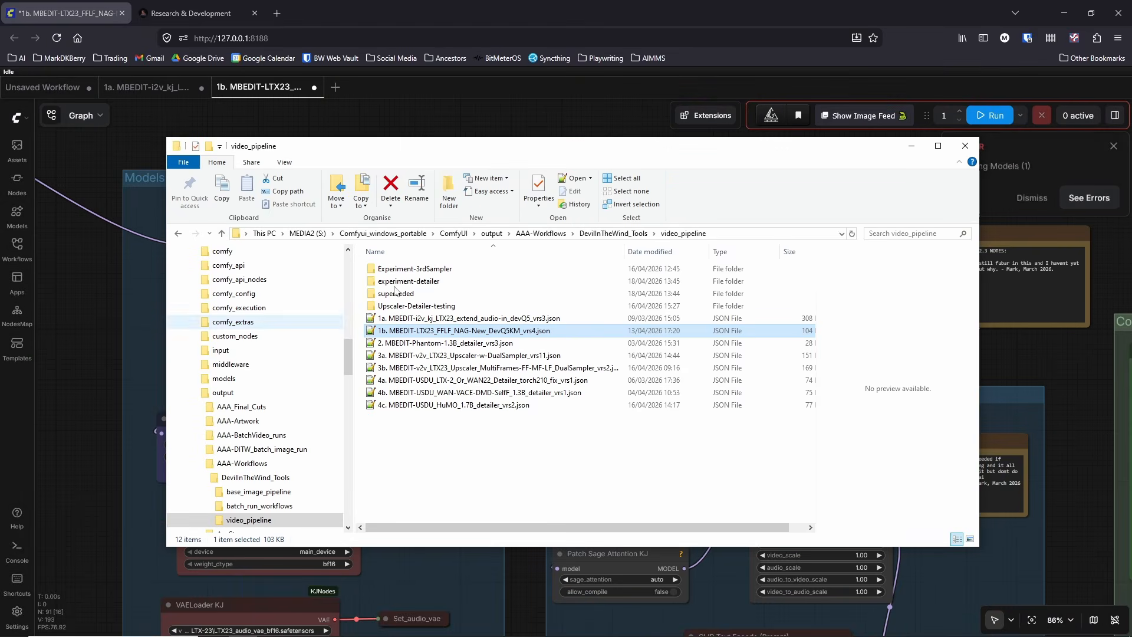
{"action": "left_click", "coordinate": [911, 146]}
Step: Examine the First Image, Last Image and LTXVAddGuideMulti nodes in the I2V / First to Last Frame group
{"action": "scroll", "coordinate": [597, 274], "scroll_direction": "down", "scroll_amount": 4}
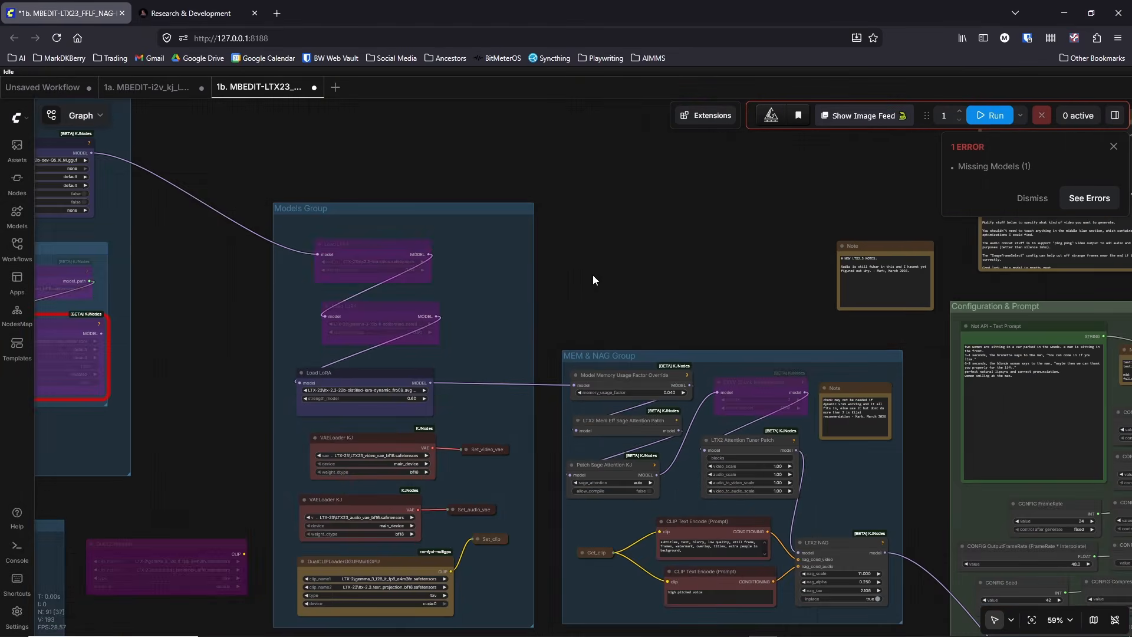
{"action": "scroll", "coordinate": [593, 274], "scroll_direction": "down", "scroll_amount": 3}
{"action": "left_click_drag", "start_coordinate": [621, 270], "coordinate": [255, 350]}
{"action": "left_click_drag", "start_coordinate": [560, 188], "coordinate": [273, 324]}
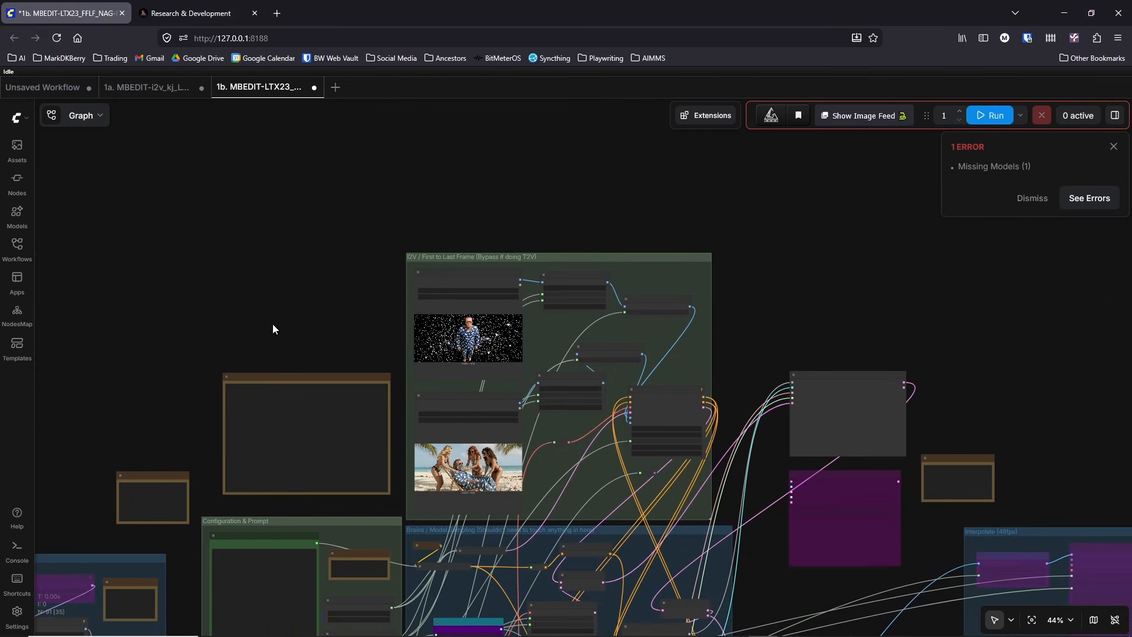
{"action": "scroll", "coordinate": [452, 386], "scroll_direction": "up", "scroll_amount": 10}
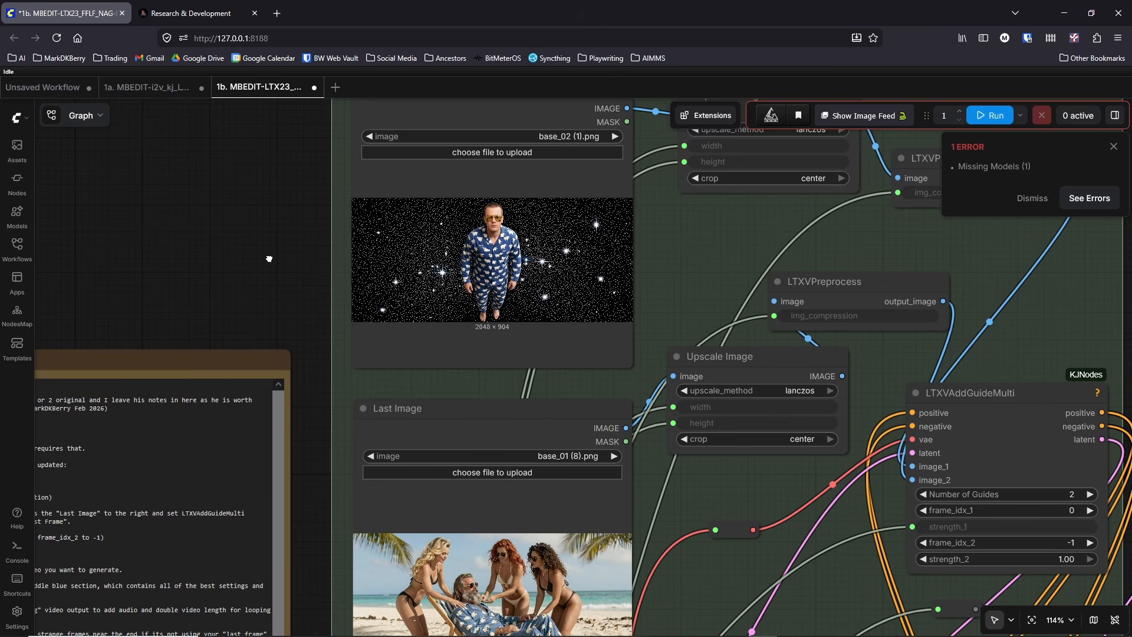
{"action": "scroll", "coordinate": [268, 258], "scroll_direction": "down", "scroll_amount": 2}
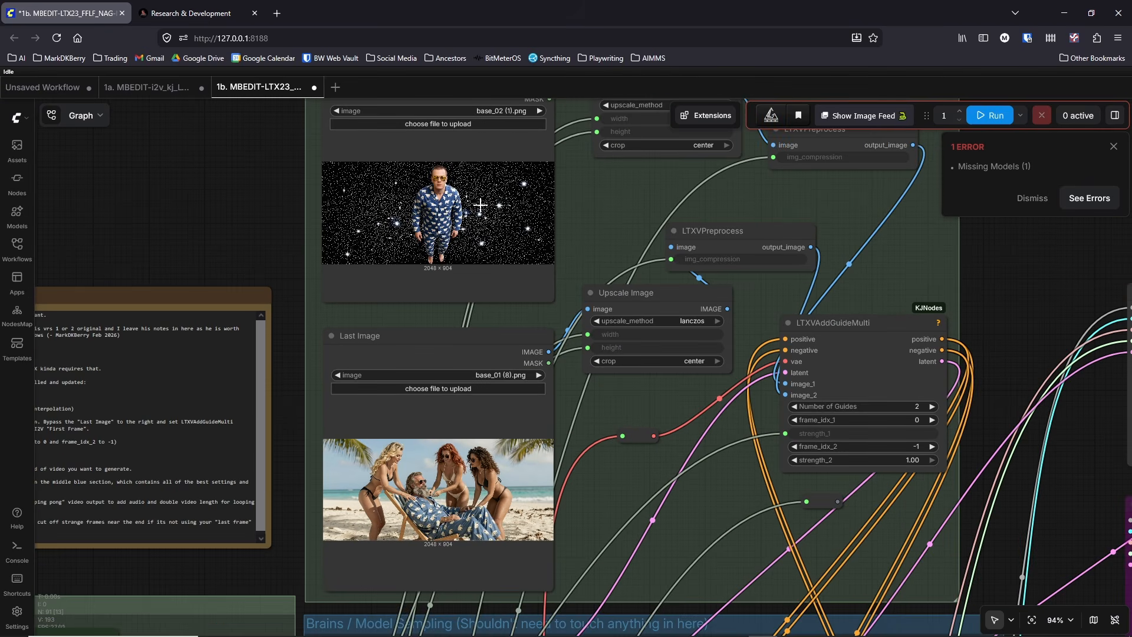
{"action": "scroll", "coordinate": [713, 430], "scroll_direction": "down", "scroll_amount": 6}
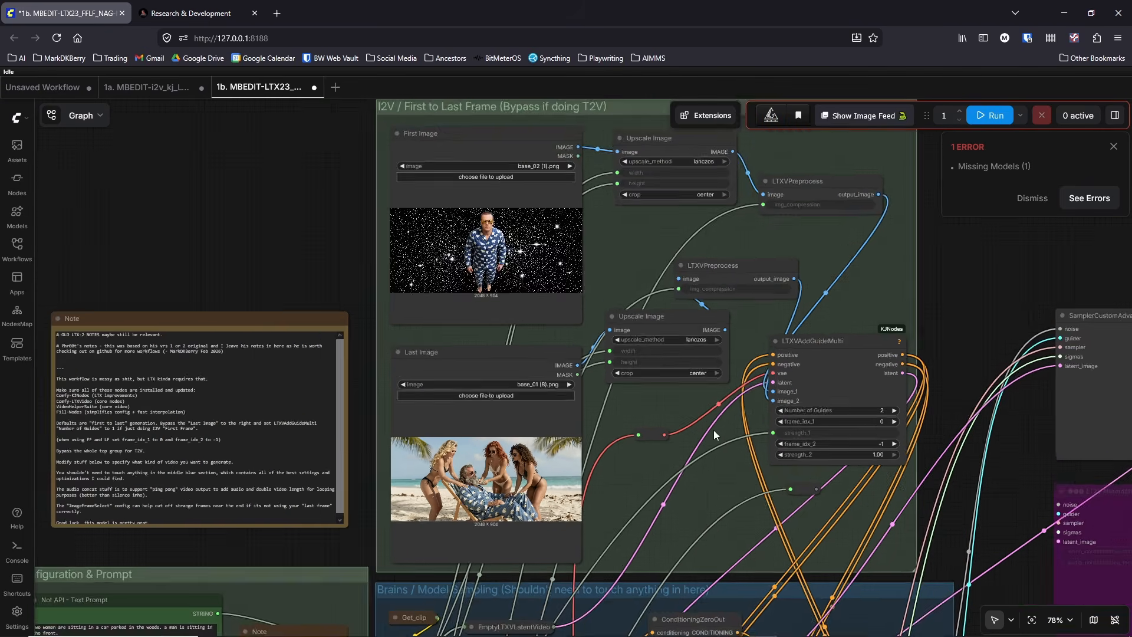
{"action": "left_click_drag", "start_coordinate": [455, 313], "coordinate": [363, 200]}
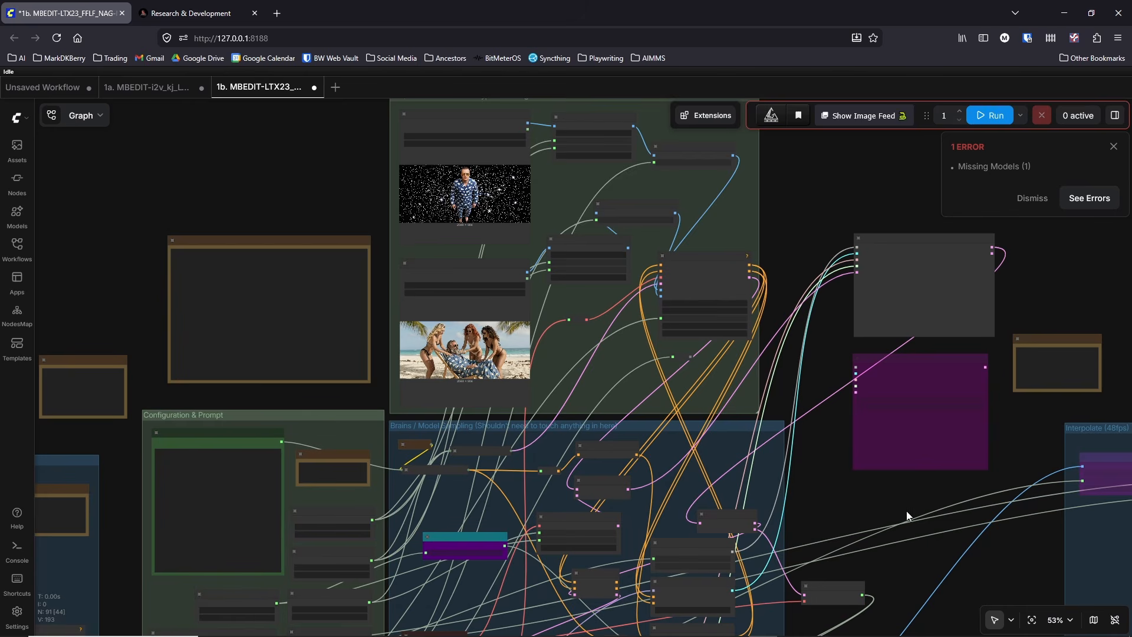
Step: Look over the Configuration & Prompt group, its settings nodes and the adjoining Brains / Model Sampling group
{"action": "left_click_drag", "start_coordinate": [906, 511], "coordinate": [872, 410]}
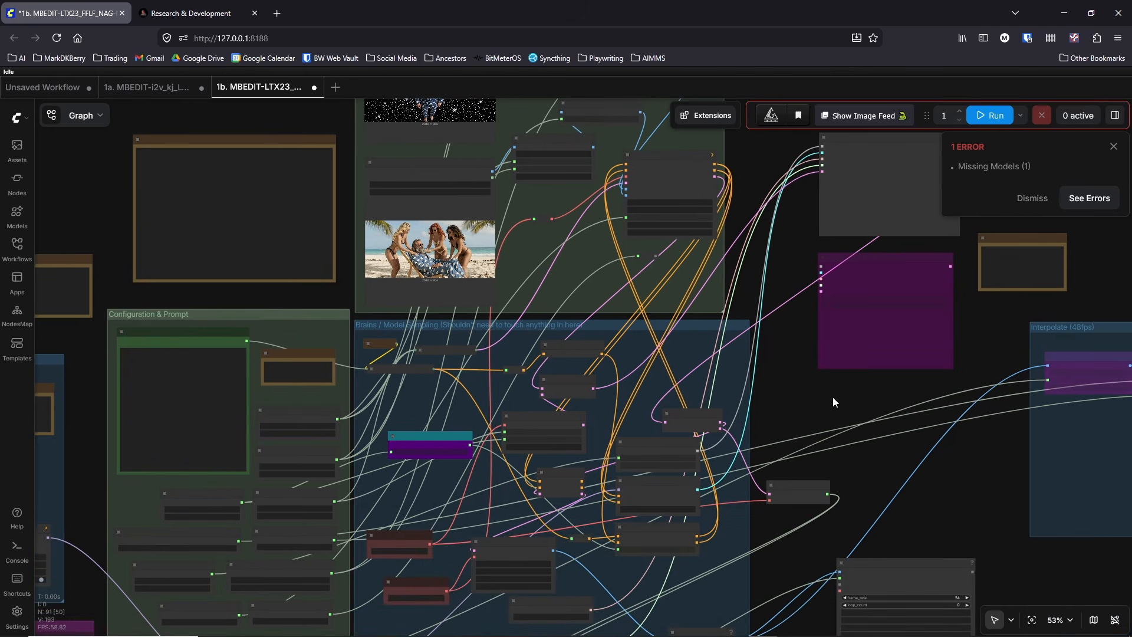
{"action": "left_click_drag", "start_coordinate": [823, 415], "coordinate": [937, 238]}
{"action": "scroll", "coordinate": [931, 243], "scroll_direction": "down", "scroll_amount": 3}
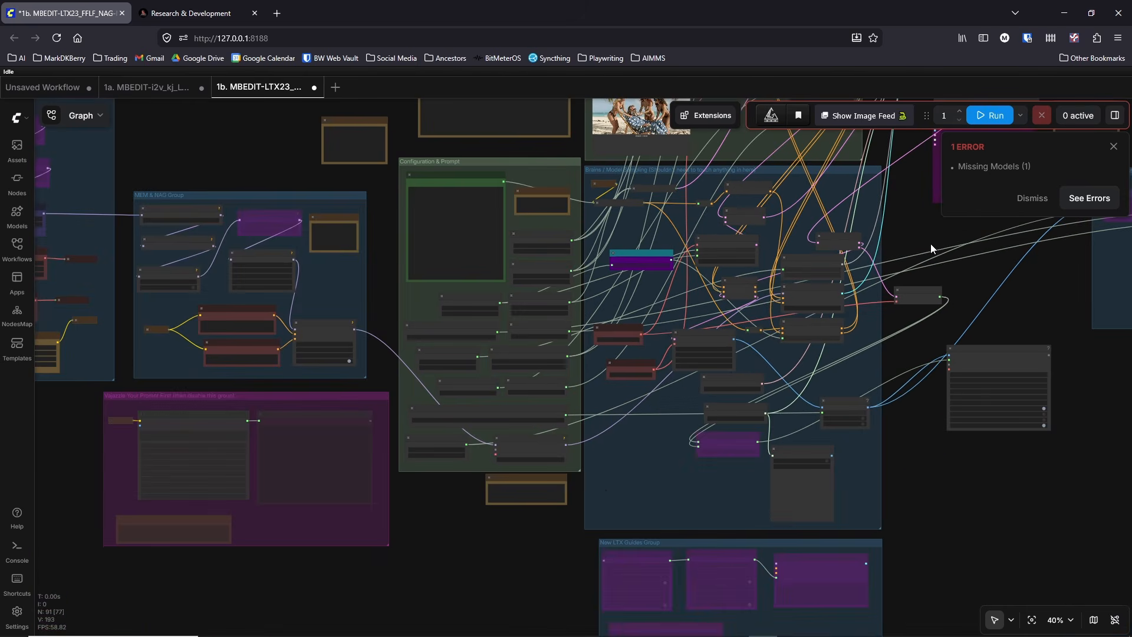
{"action": "scroll", "coordinate": [496, 546], "scroll_direction": "up", "scroll_amount": 5}
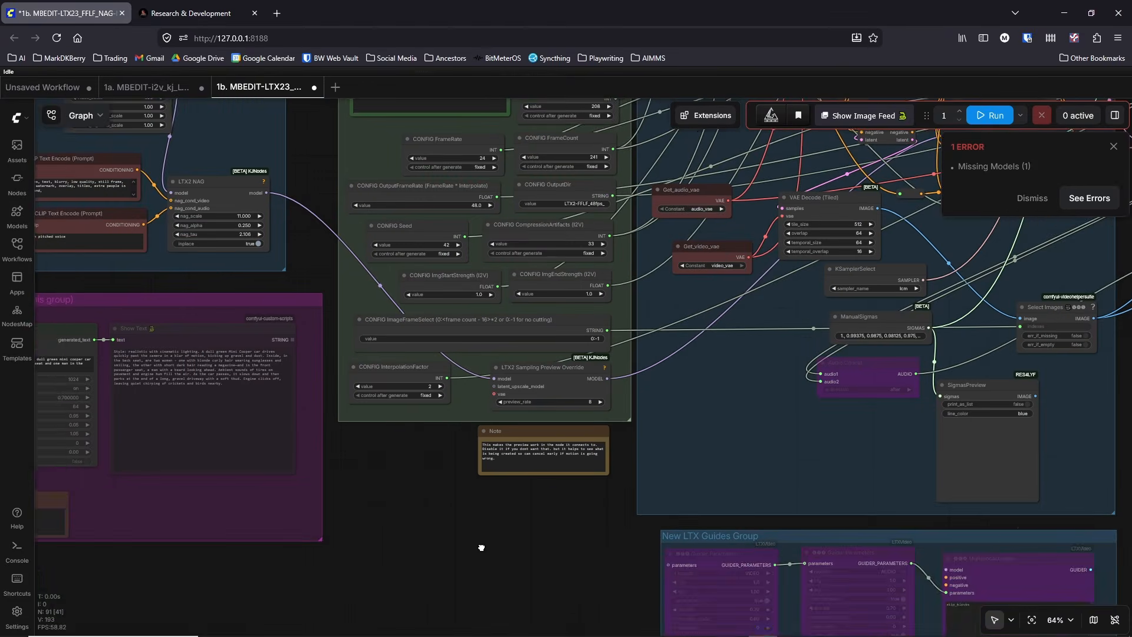
{"action": "left_click_drag", "start_coordinate": [480, 546], "coordinate": [458, 595]}
{"action": "scroll", "coordinate": [457, 595], "scroll_direction": "down", "scroll_amount": 2}
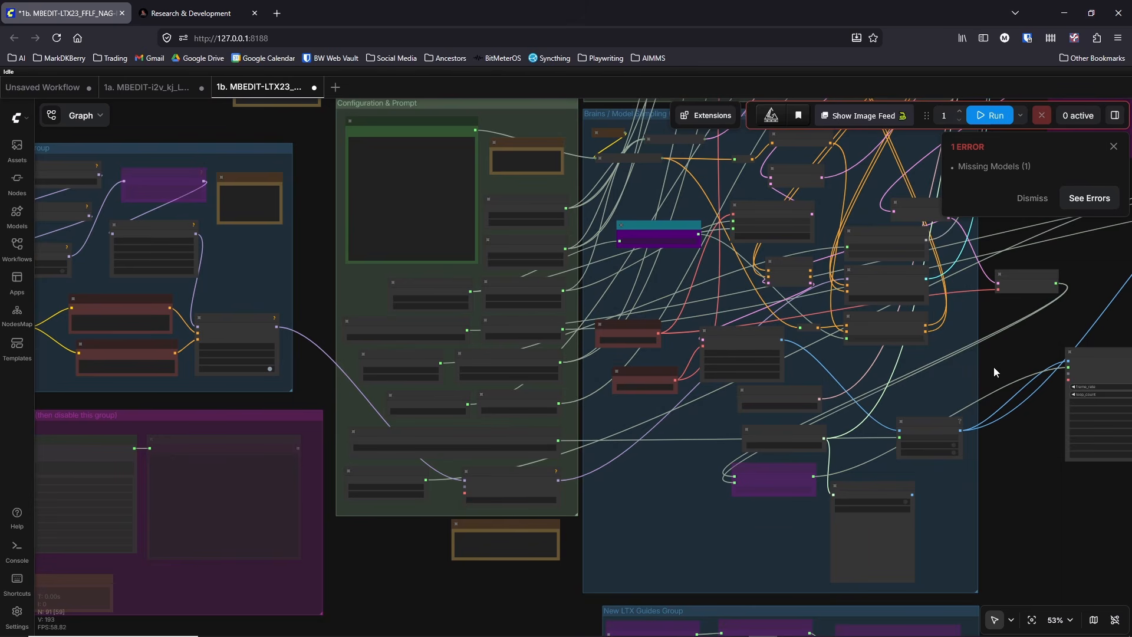
Step: Dismiss the missing models error and inspect the red-outlined bypassed loader in the Non GGUF model group
{"action": "left_click", "coordinate": [1033, 198]}
{"action": "left_click_drag", "start_coordinate": [1010, 366], "coordinate": [872, 599]}
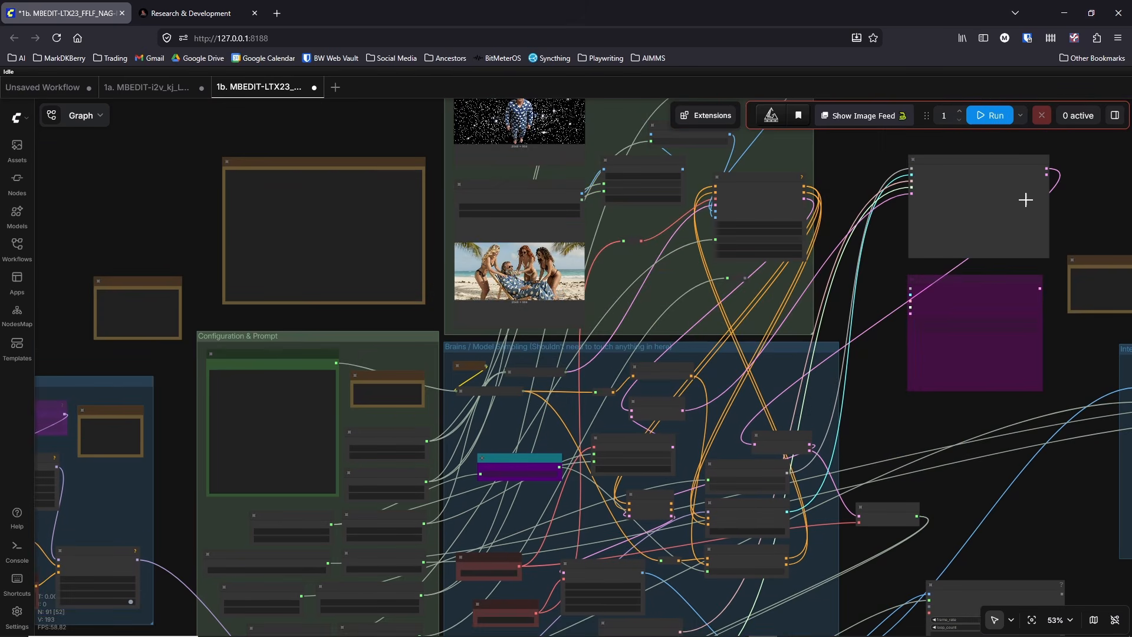
{"action": "scroll", "coordinate": [313, 310], "scroll_direction": "down", "scroll_amount": 10}
{"action": "left_click_drag", "start_coordinate": [264, 259], "coordinate": [716, 288]}
{"action": "scroll", "coordinate": [449, 378], "scroll_direction": "up", "scroll_amount": 15}
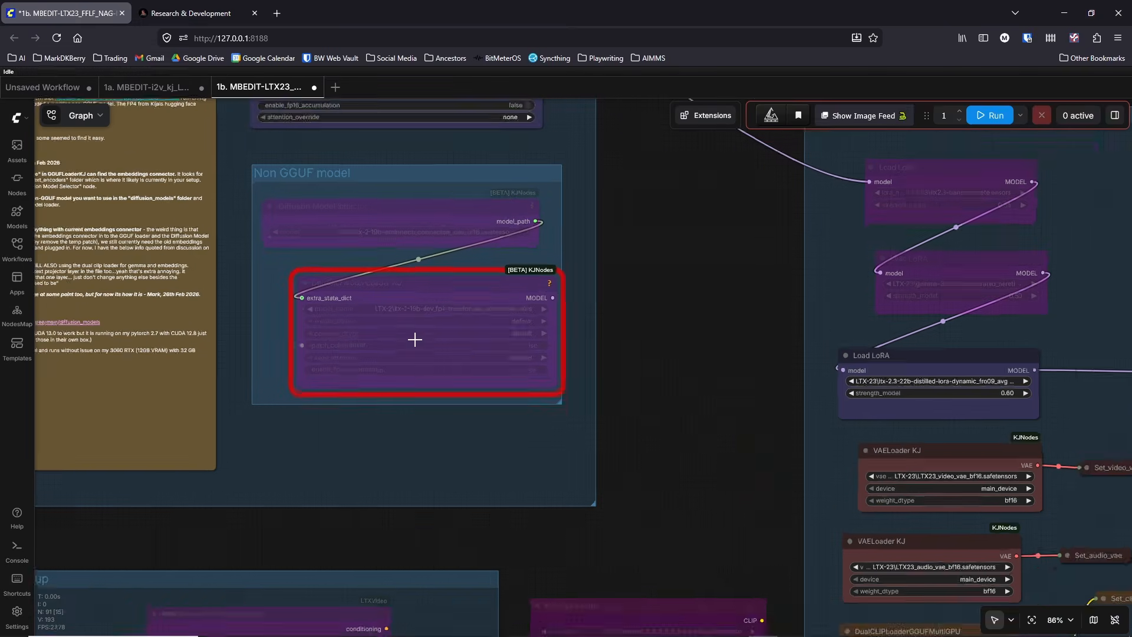
{"action": "scroll", "coordinate": [414, 340], "scroll_direction": "up", "scroll_amount": 1}
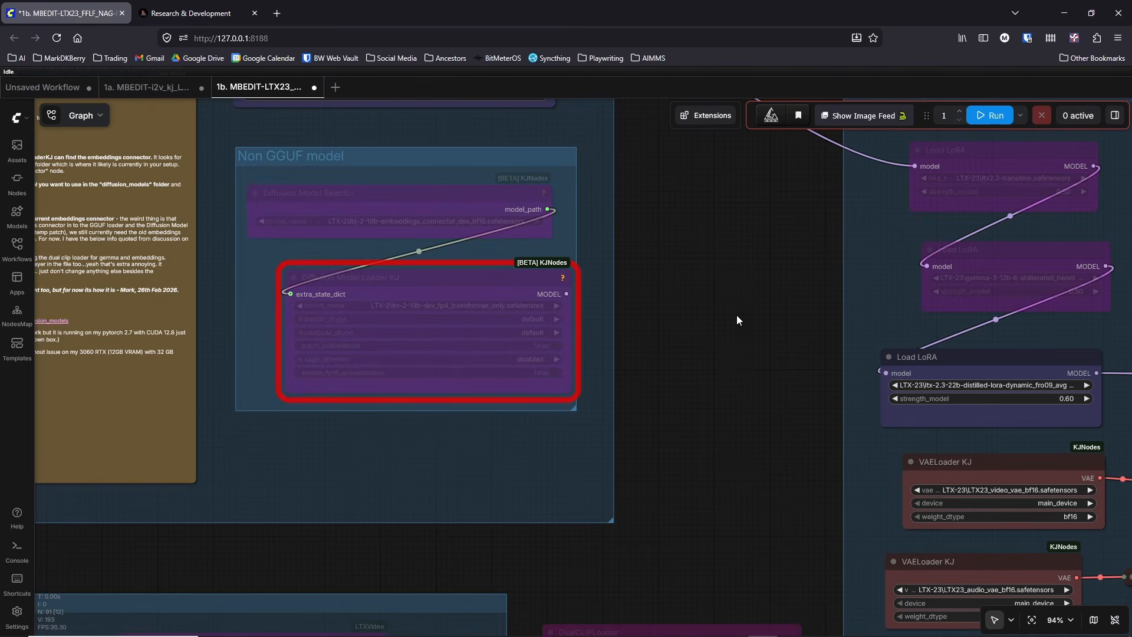
{"action": "scroll", "coordinate": [735, 314], "scroll_direction": "down", "scroll_amount": 5}
{"action": "left_click_drag", "start_coordinate": [682, 331], "coordinate": [573, 386]}
{"action": "scroll", "coordinate": [614, 352], "scroll_direction": "up", "scroll_amount": 4}
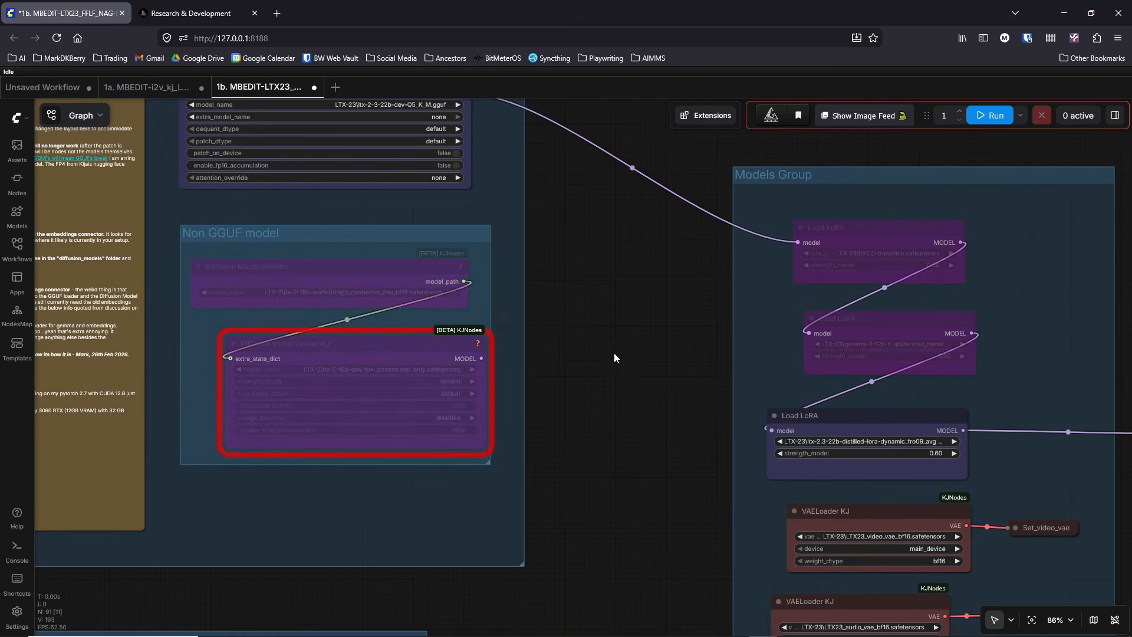
Step: Widen the first Load LoRA node in the Models Group, holding ltx2.3-transition.safetensors, and turn off its bypass
{"action": "left_click_drag", "start_coordinate": [613, 352], "coordinate": [318, 391]}
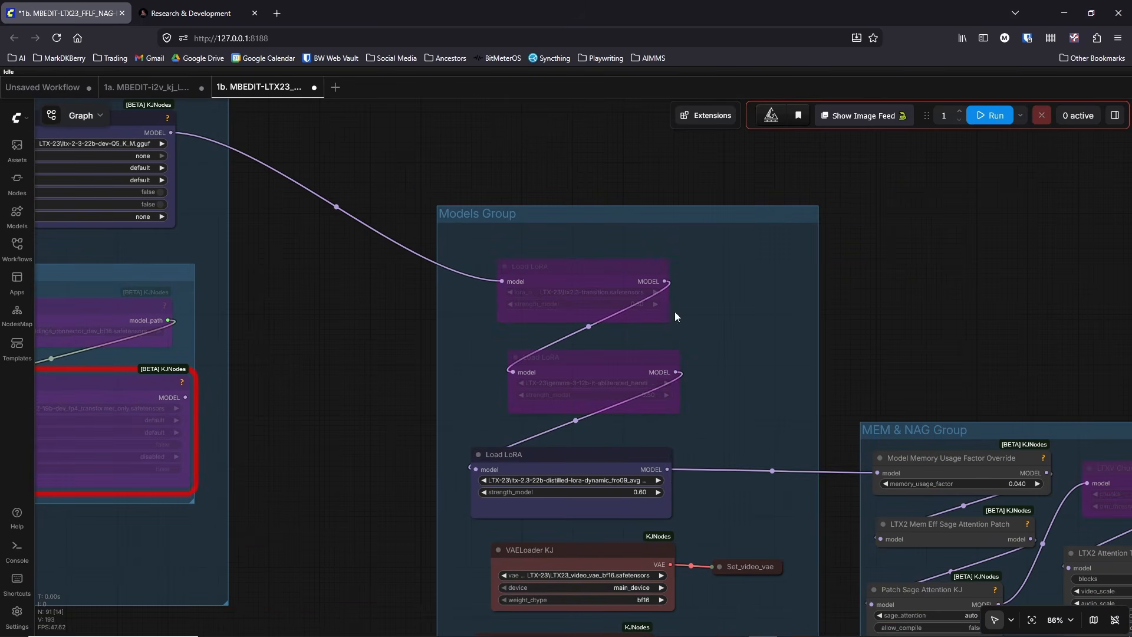
{"action": "left_click_drag", "start_coordinate": [666, 320], "coordinate": [755, 335]}
{"action": "left_click", "coordinate": [660, 281]}
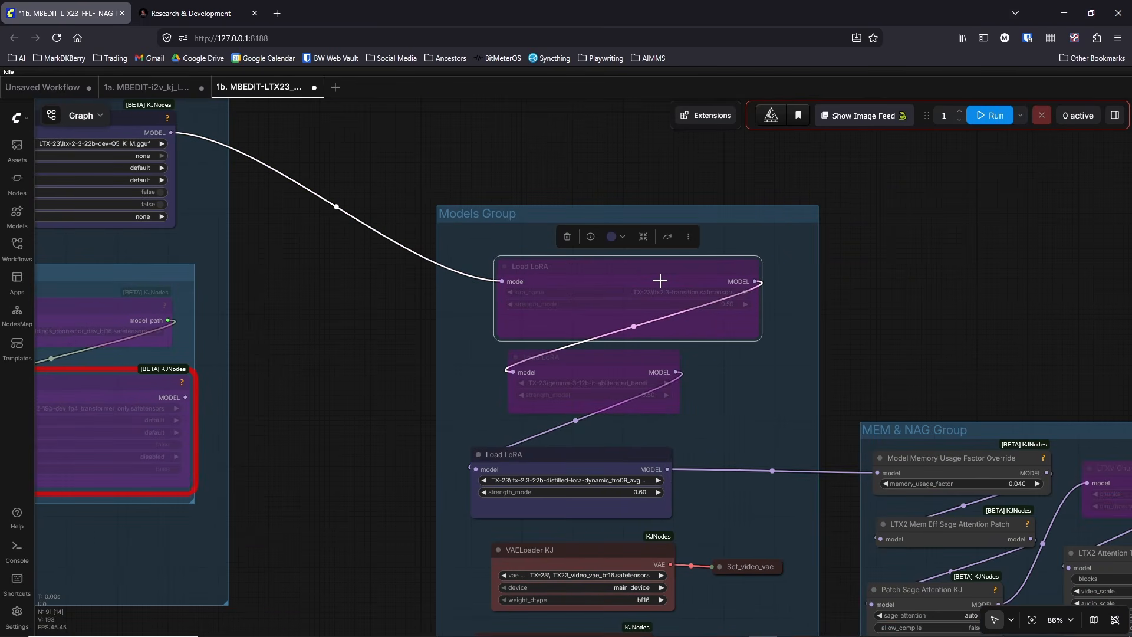
{"action": "key", "text": "ctrl+b"}
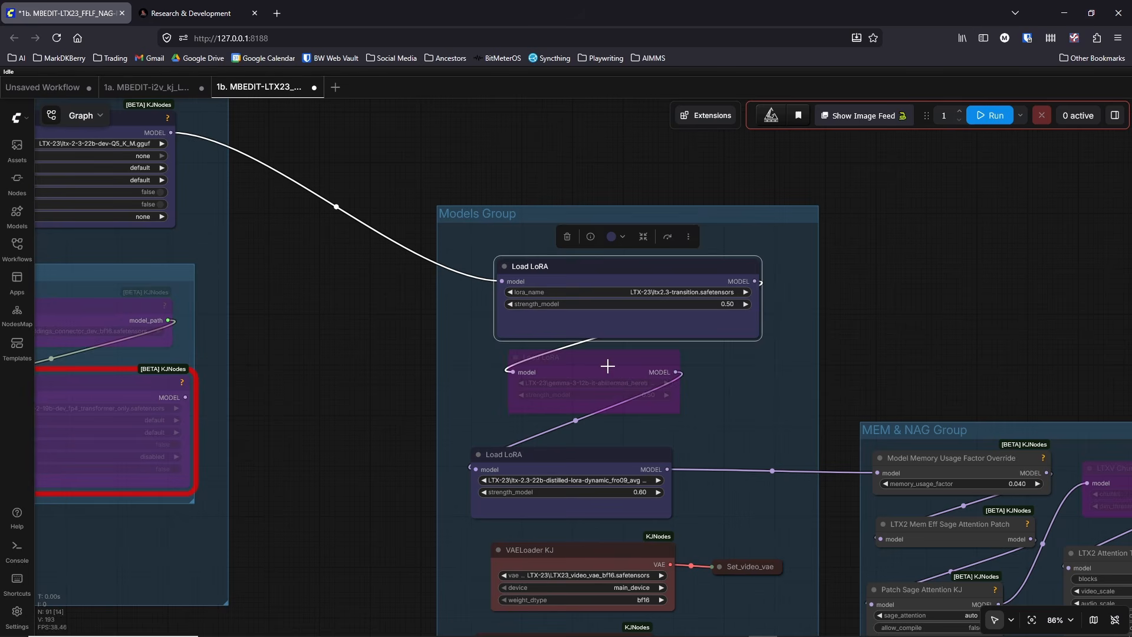
Step: Enable the bypassed gemma-3-12b-it-abliterated_heretic Load LoRA node, widen it to show its full file name, and realign it within the Models Group
{"action": "left_click", "coordinate": [607, 366]}
{"action": "key", "text": "ctrl+b"}
{"action": "left_click_drag", "start_coordinate": [680, 414], "coordinate": [820, 429]}
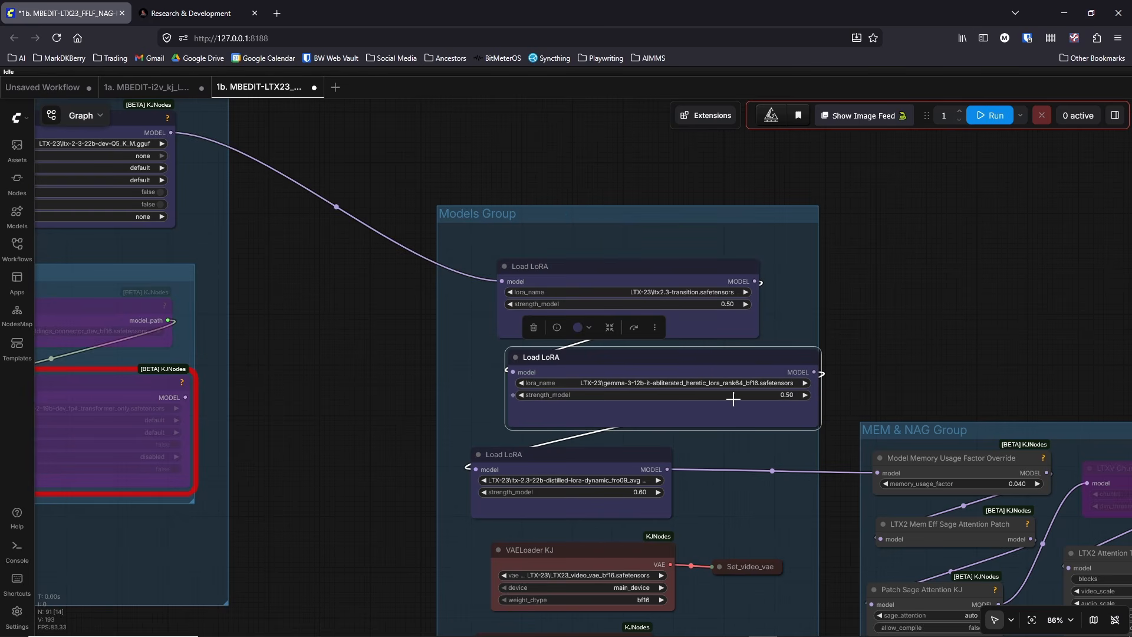
{"action": "left_click_drag", "start_coordinate": [734, 365], "coordinate": [698, 364]}
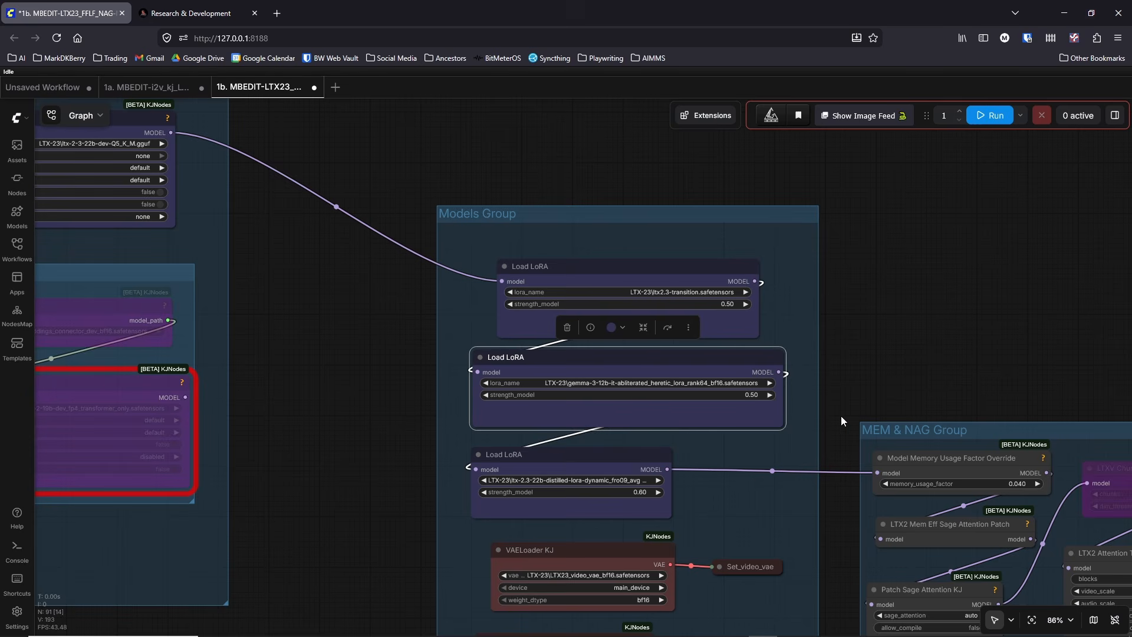
Step: Check the clip_name1 model choices of the DualCLIPLoaderGGUFMultiGPU node, filtering them by "here", and leave the selection as it is
{"action": "scroll", "coordinate": [853, 419], "scroll_direction": "down", "scroll_amount": 3}
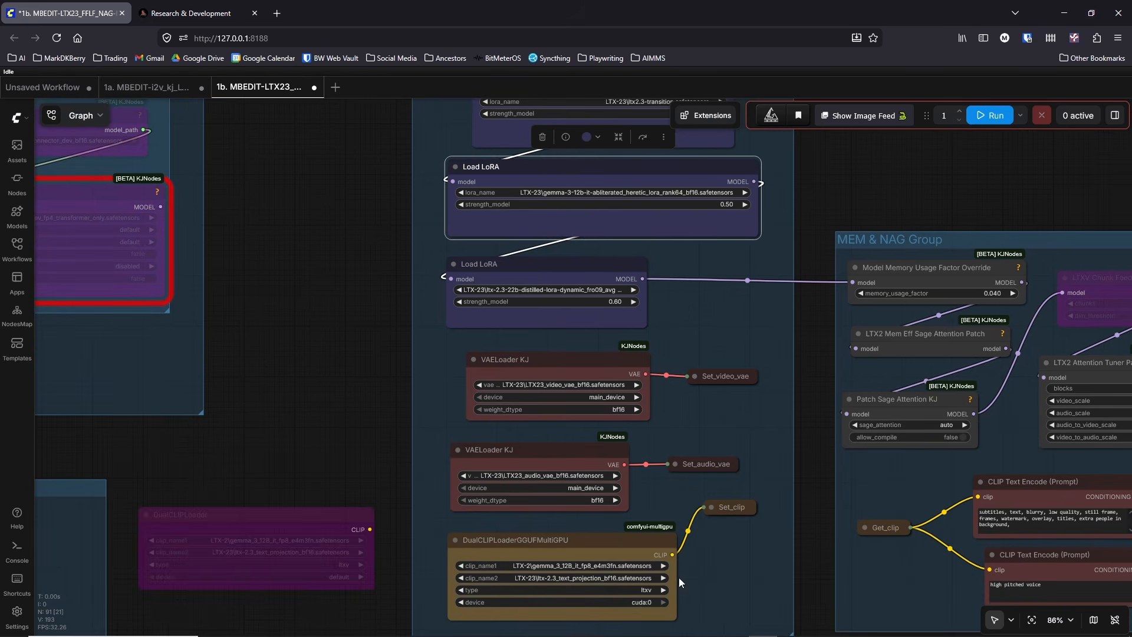
{"action": "left_click", "coordinate": [593, 565]}
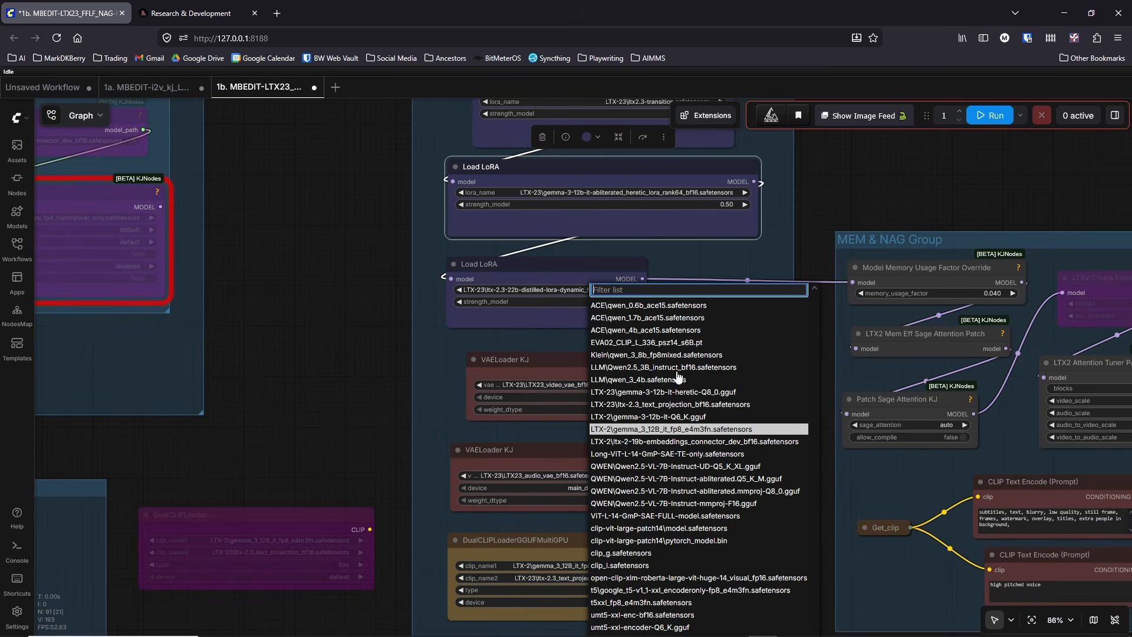
{"action": "type", "text": "here"}
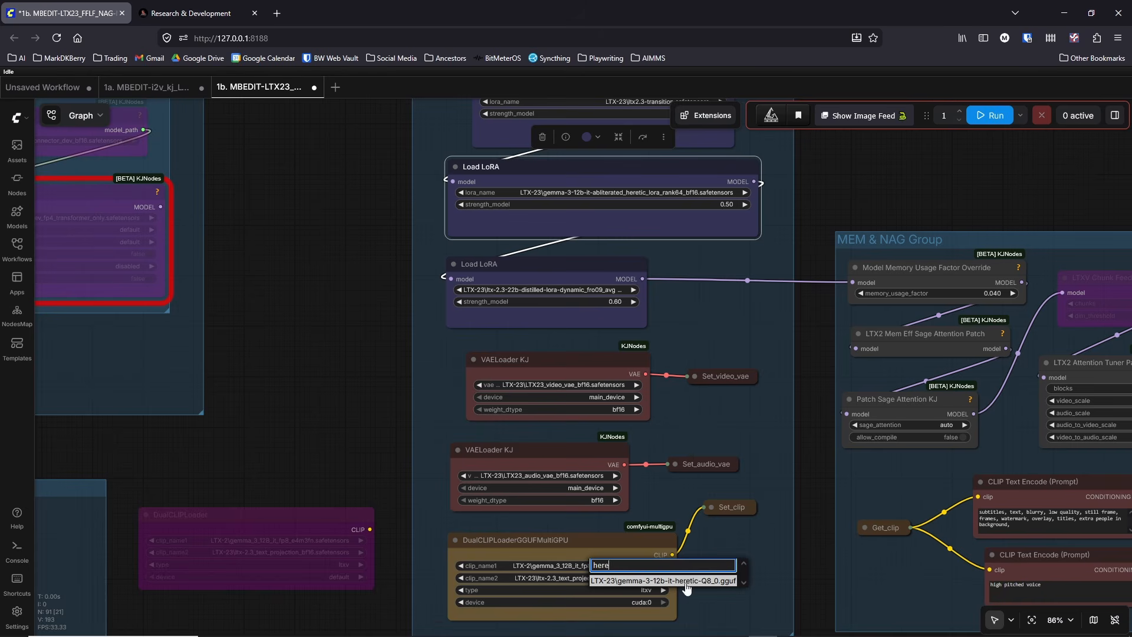
{"action": "left_click", "coordinate": [389, 472]}
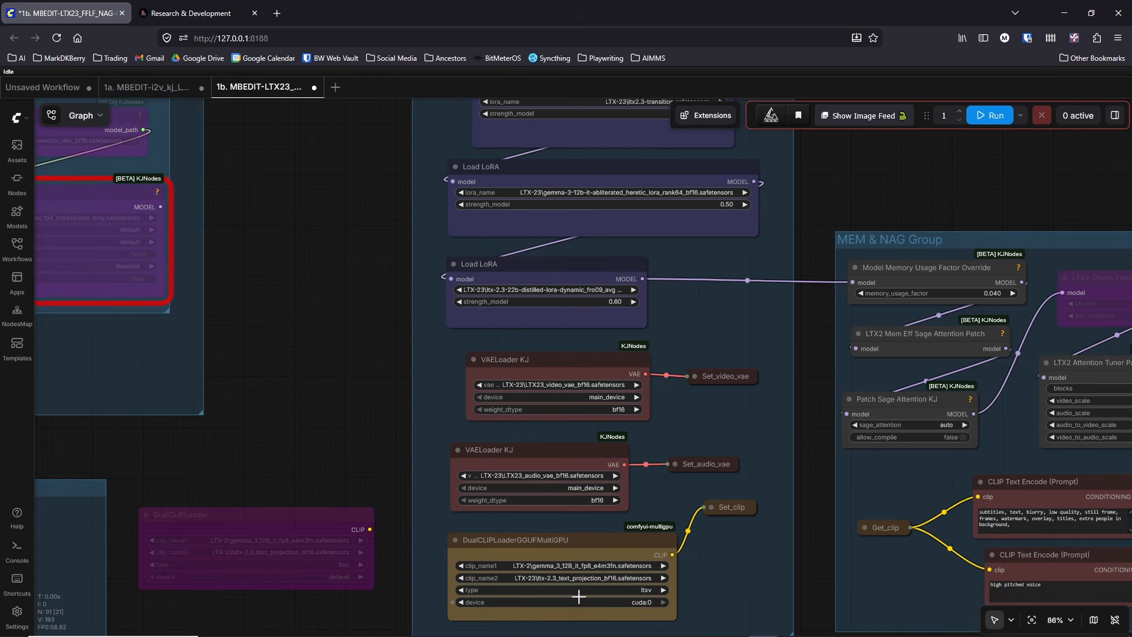
{"action": "left_click", "coordinate": [577, 566]}
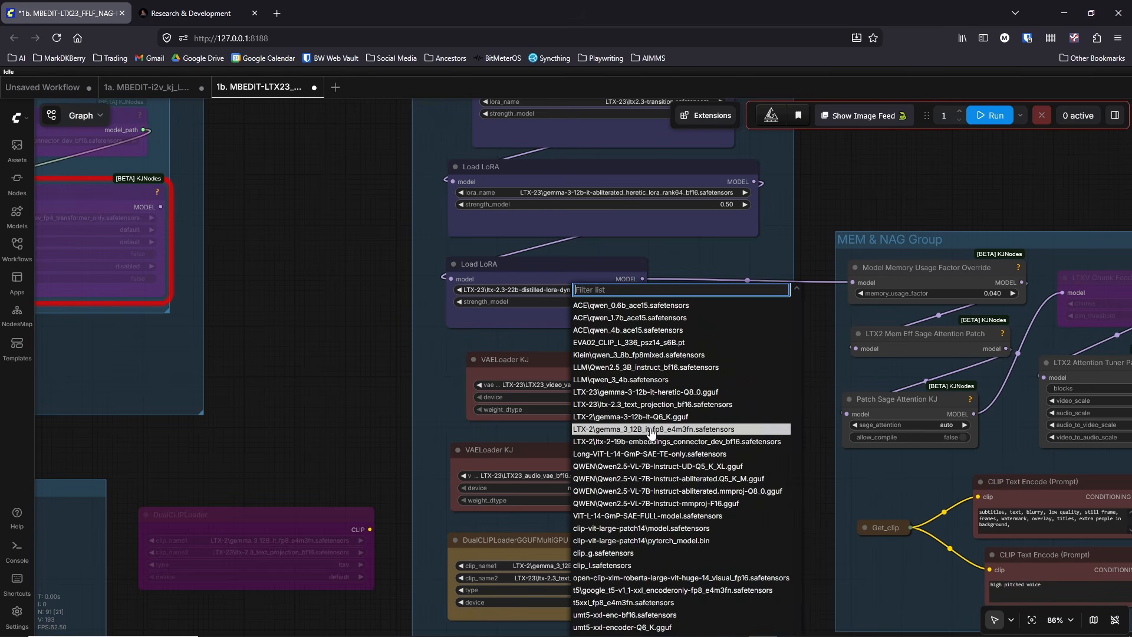
{"action": "left_click", "coordinate": [381, 423]}
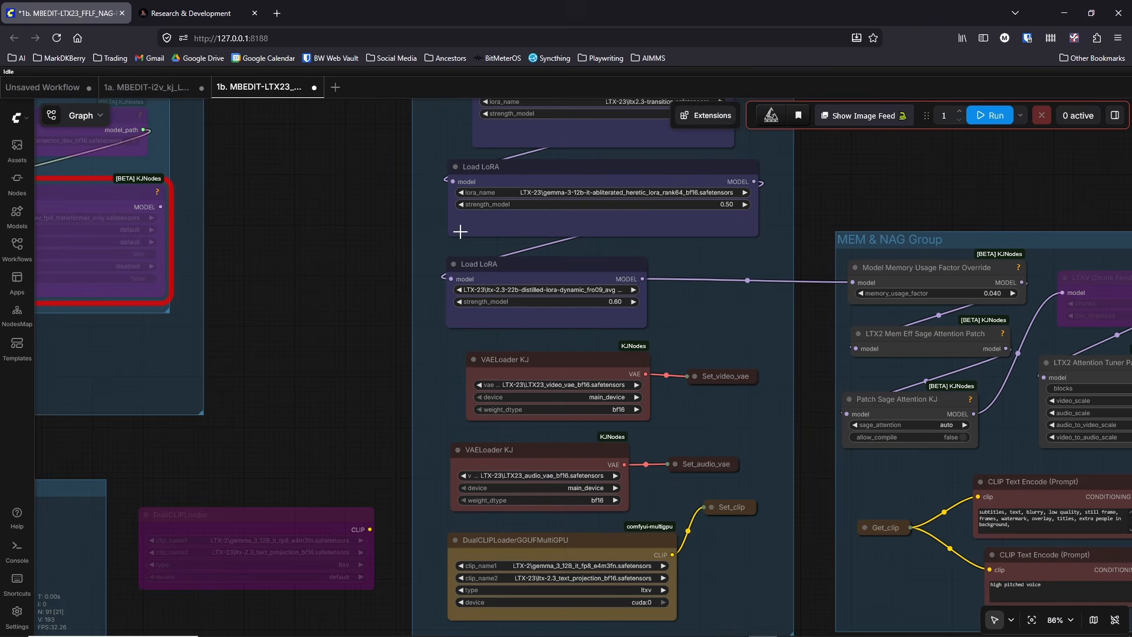
Step: Move the gemma-3-12b-it-abliterated_heretic Load LoRA node slightly closer to the distilled Load LoRA node in the Models Group
{"action": "left_click_drag", "start_coordinate": [383, 238], "coordinate": [373, 366]}
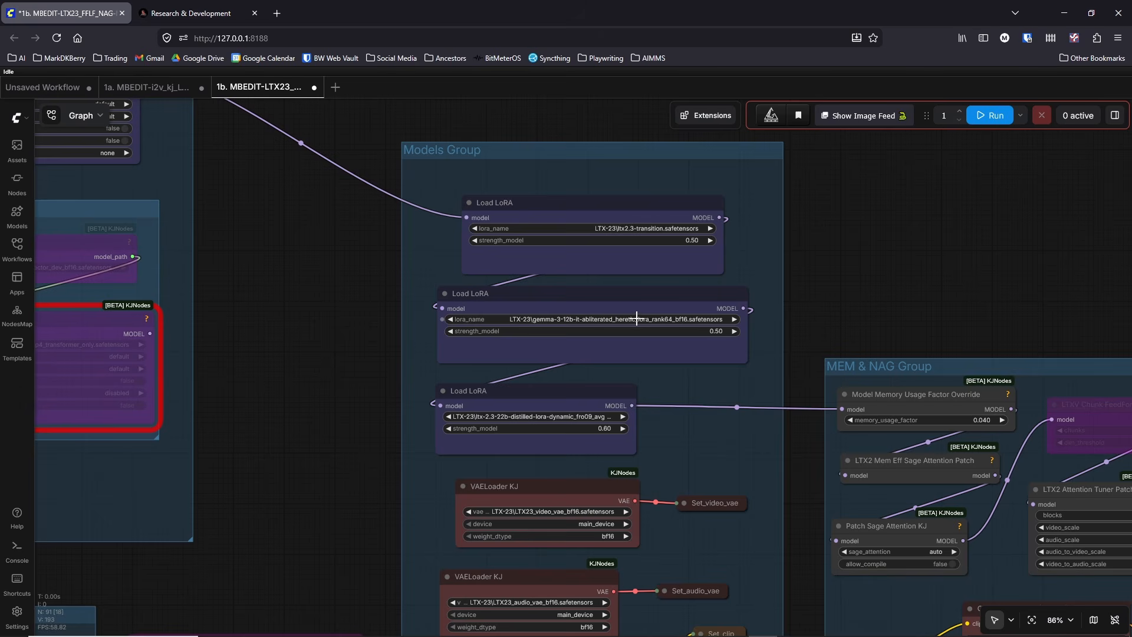
{"action": "left_click_drag", "start_coordinate": [619, 300], "coordinate": [616, 310]}
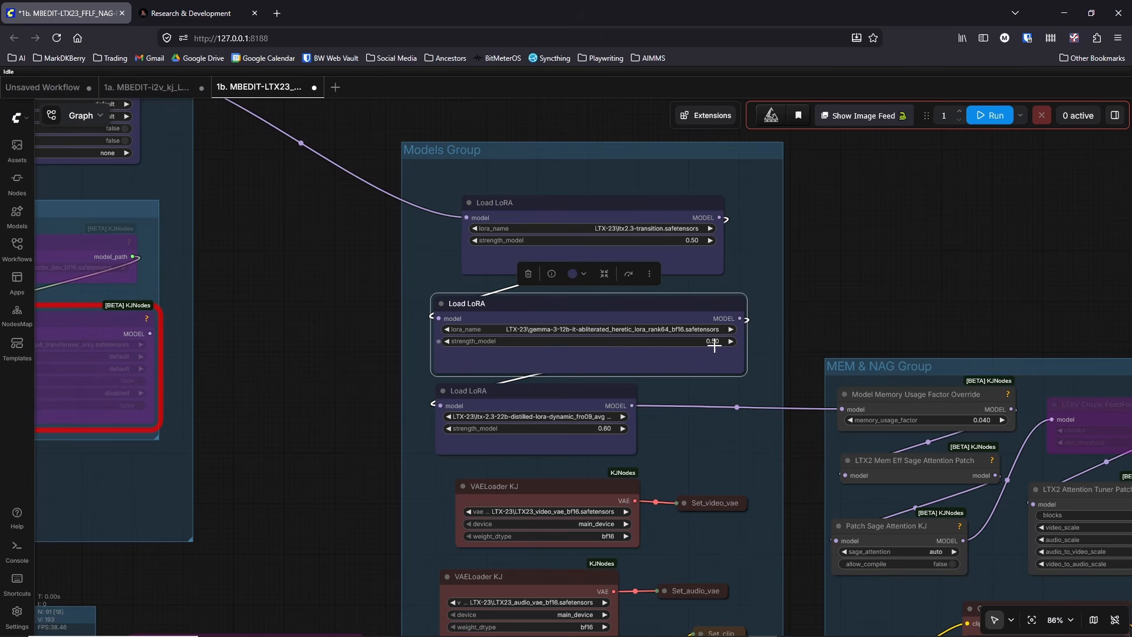
{"action": "left_click", "coordinate": [351, 410]}
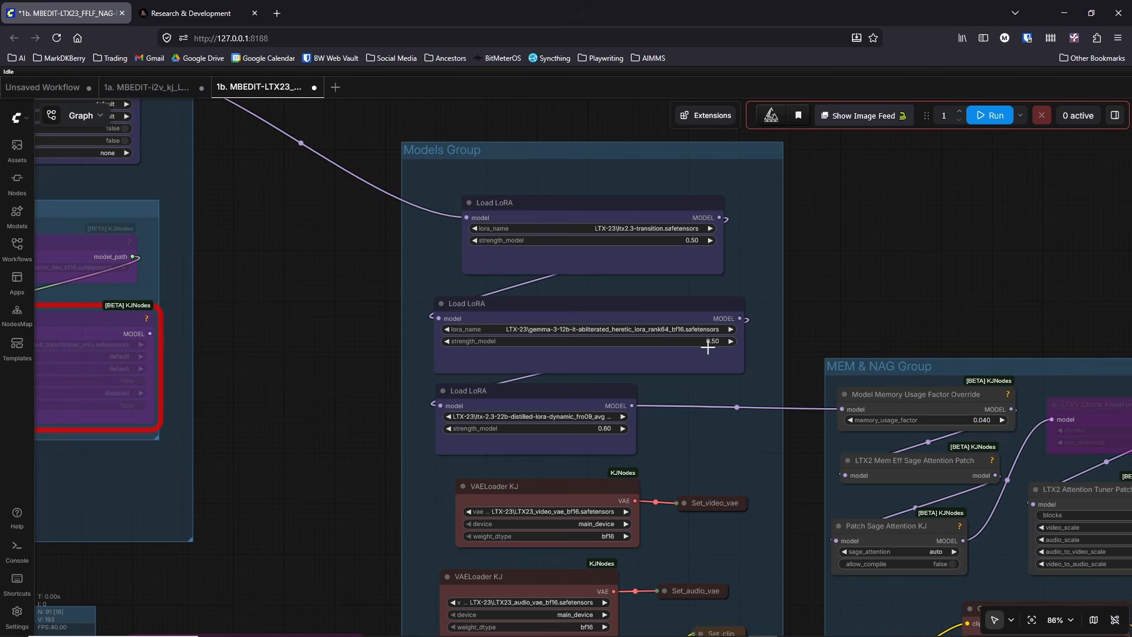
Step: Widen the third Load LoRA node and set its LoRA to LTX-23\ltx-2.3-22b-distilled-1.1_lora-dynamic_fro09_avg_rank_111_bf16.safetensors
{"action": "left_click_drag", "start_coordinate": [377, 461], "coordinate": [374, 399]}
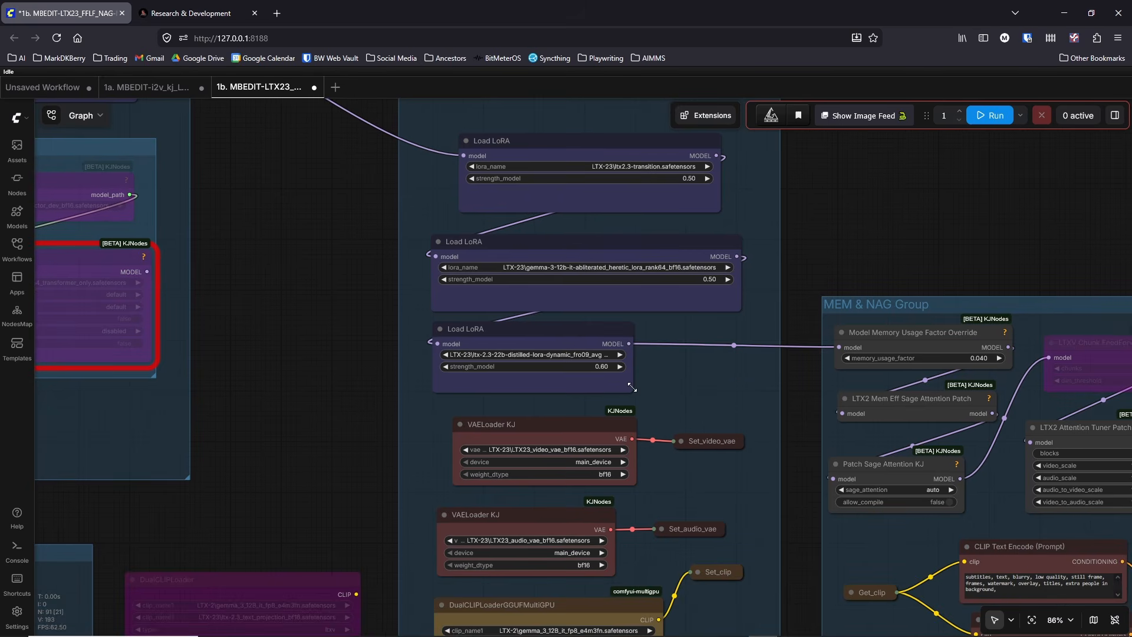
{"action": "left_click_drag", "start_coordinate": [632, 386], "coordinate": [731, 386]}
{"action": "left_click", "coordinate": [596, 355]}
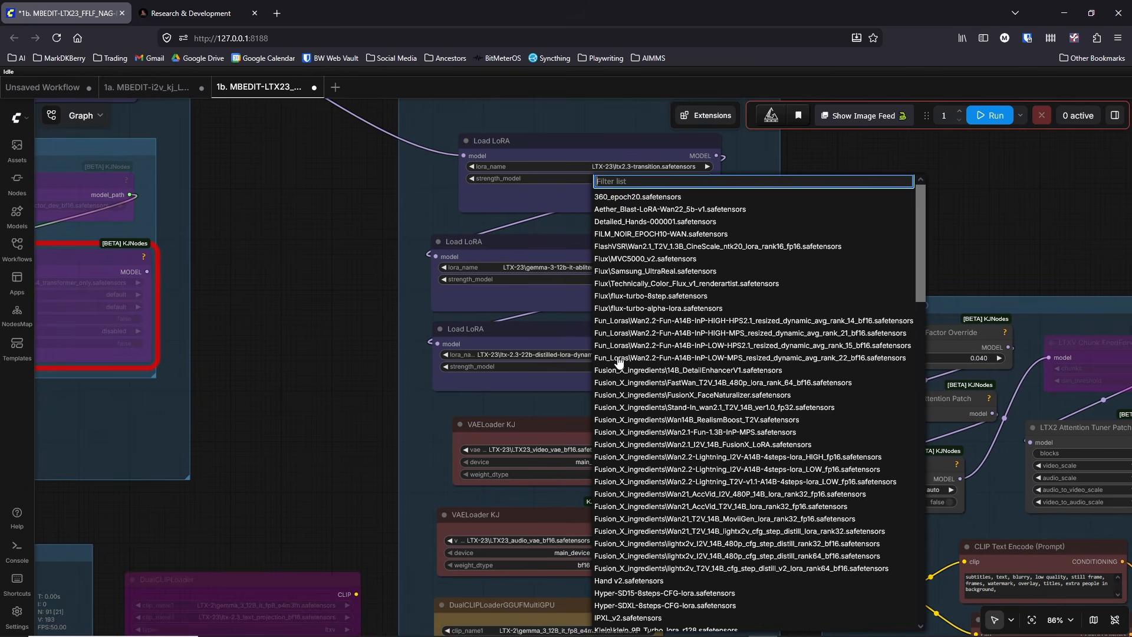
{"action": "type", "text": "11.1"}
{"action": "key", "text": "BackSpace"}
{"action": "key", "text": "BackSpace"}
{"action": "key", "text": "BackSpace"}
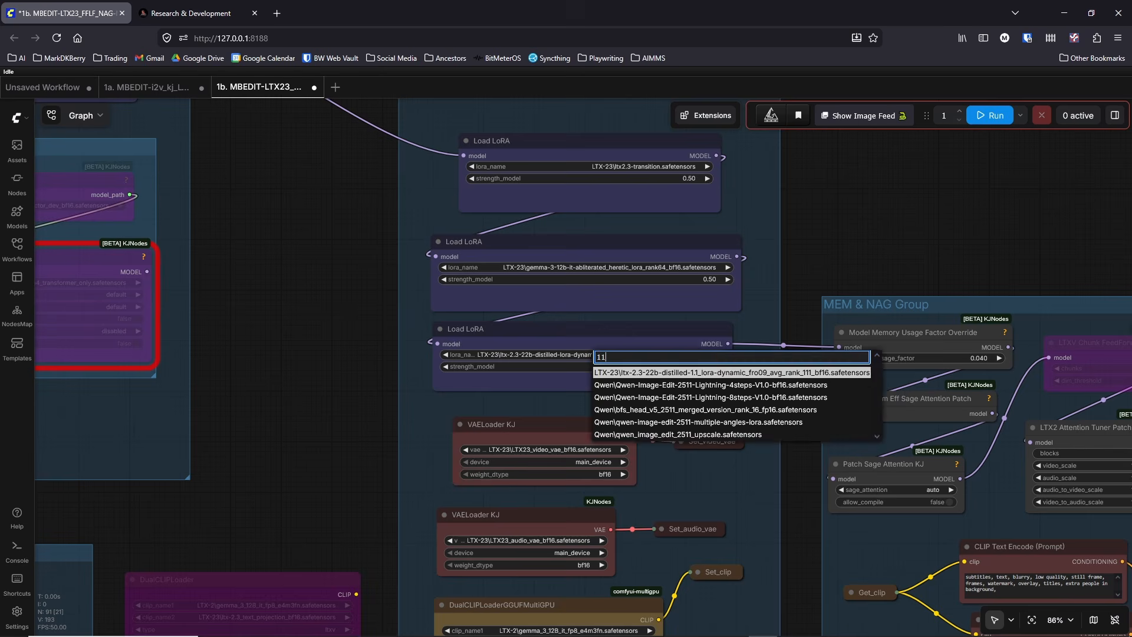
{"action": "type", "text": ".1"}
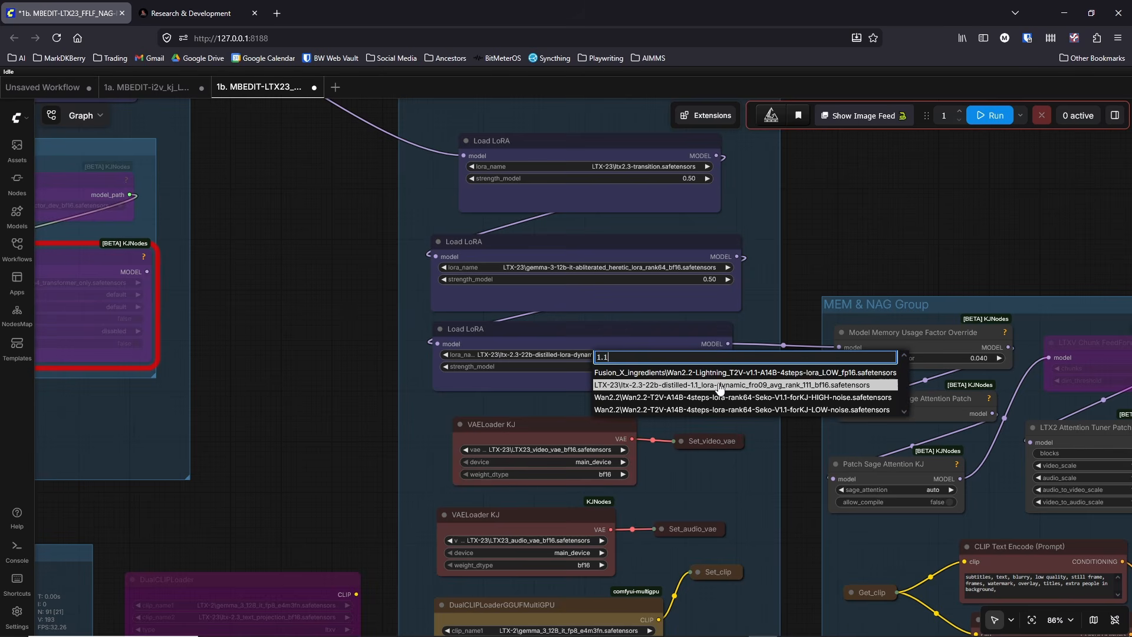
{"action": "left_click", "coordinate": [723, 386]}
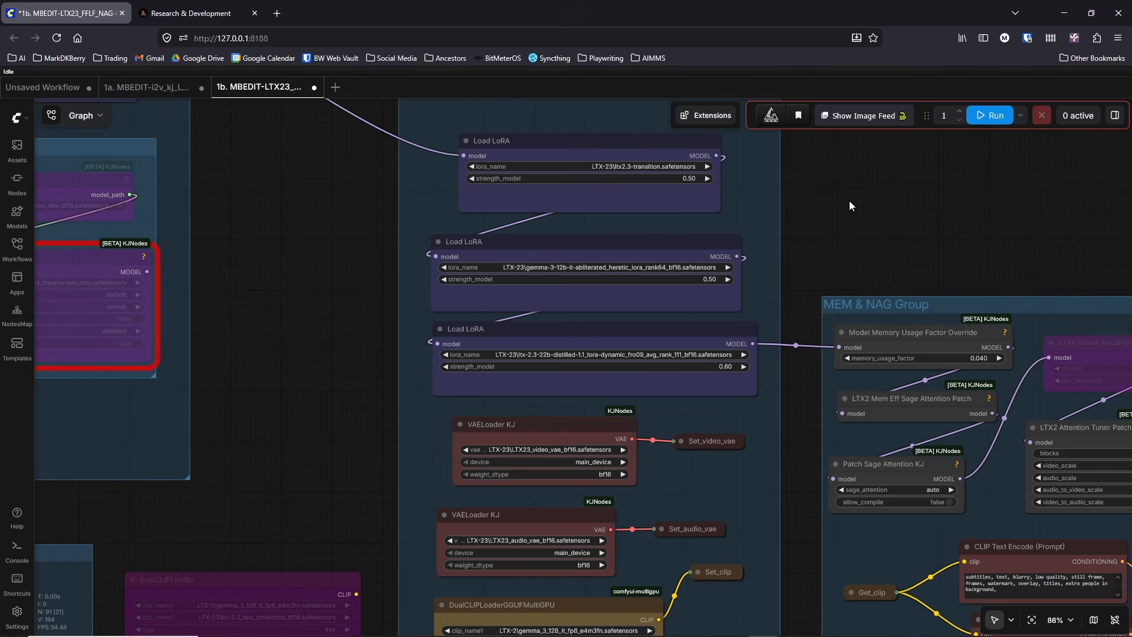
Step: Line up the ltx2.3-transition Load LoRA node with the left edge of the two below and widen it slightly
{"action": "scroll", "coordinate": [849, 199], "scroll_direction": "up", "scroll_amount": 3}
{"action": "left_click_drag", "start_coordinate": [649, 235], "coordinate": [619, 236]}
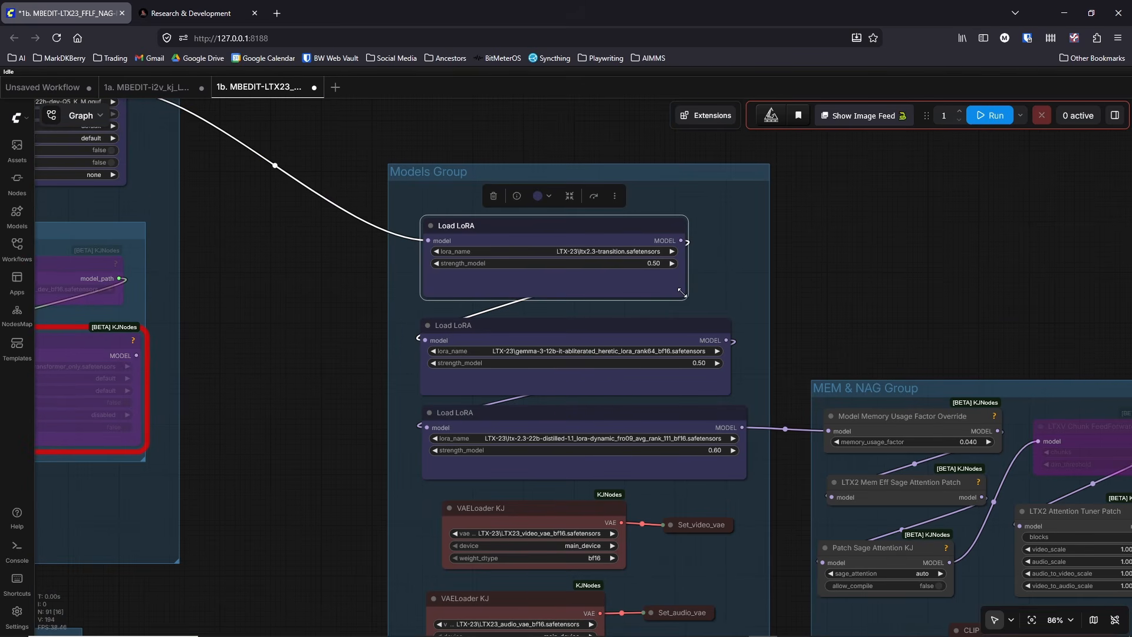
{"action": "left_click_drag", "start_coordinate": [684, 294], "coordinate": [703, 295]}
Step: Look over the First to Last Frame image group and the old LTX-2 and new LTX2.3 note nodes
{"action": "left_click_drag", "start_coordinate": [980, 268], "coordinate": [427, 314]}
{"action": "scroll", "coordinate": [794, 291], "scroll_direction": "down", "scroll_amount": 8}
{"action": "left_click_drag", "start_coordinate": [571, 191], "coordinate": [458, 270]}
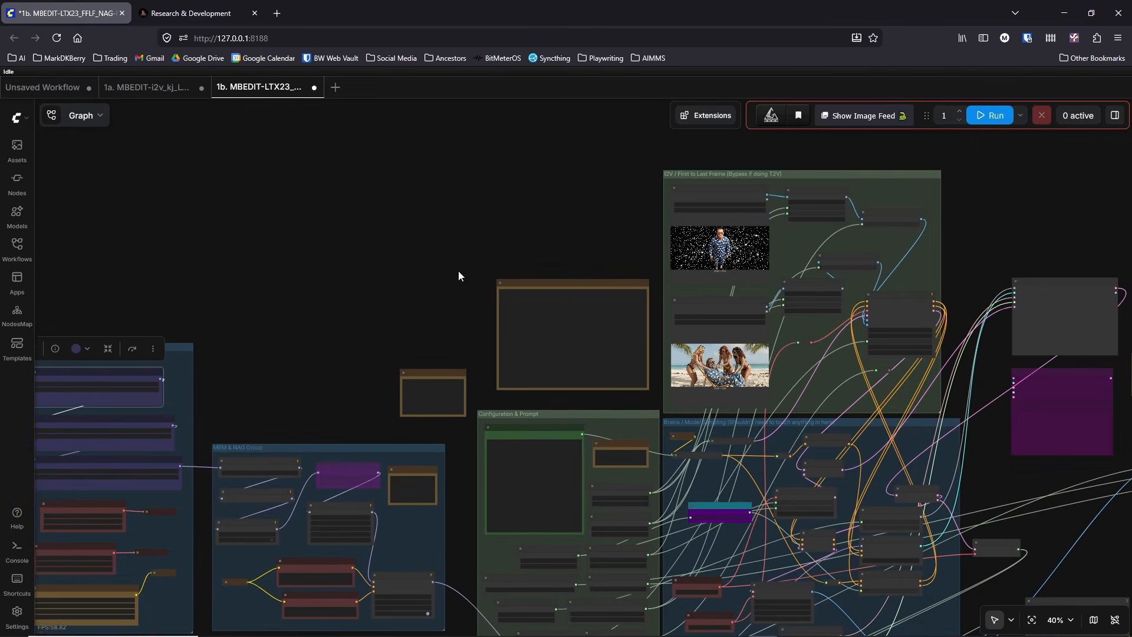
{"action": "scroll", "coordinate": [853, 323], "scroll_direction": "up", "scroll_amount": 9}
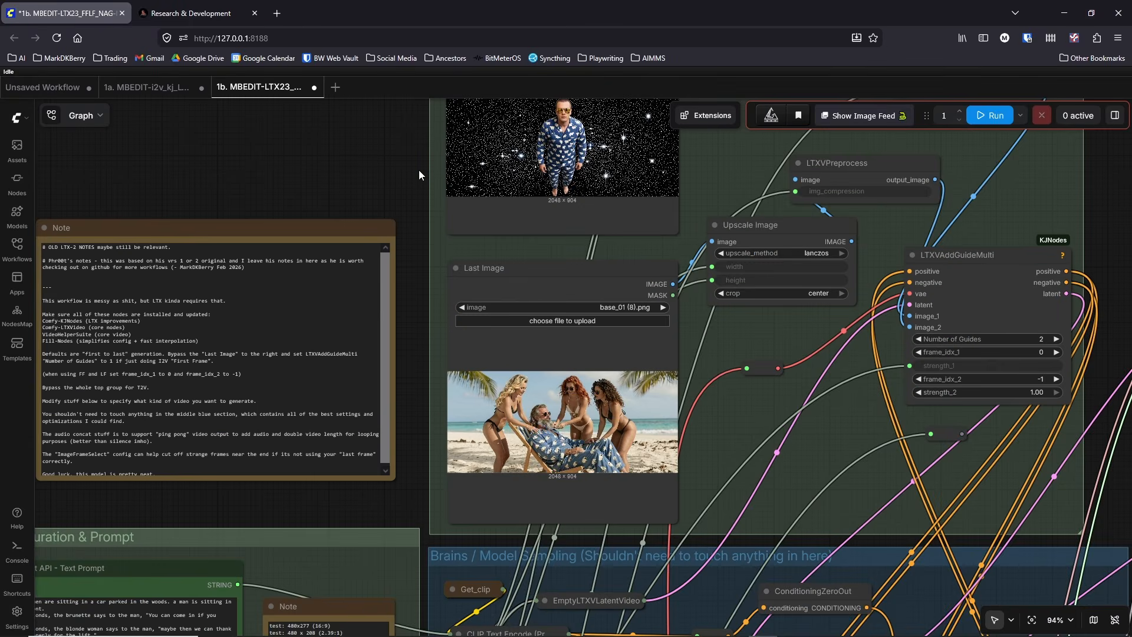
{"action": "left_click_drag", "start_coordinate": [326, 207], "coordinate": [311, 282]}
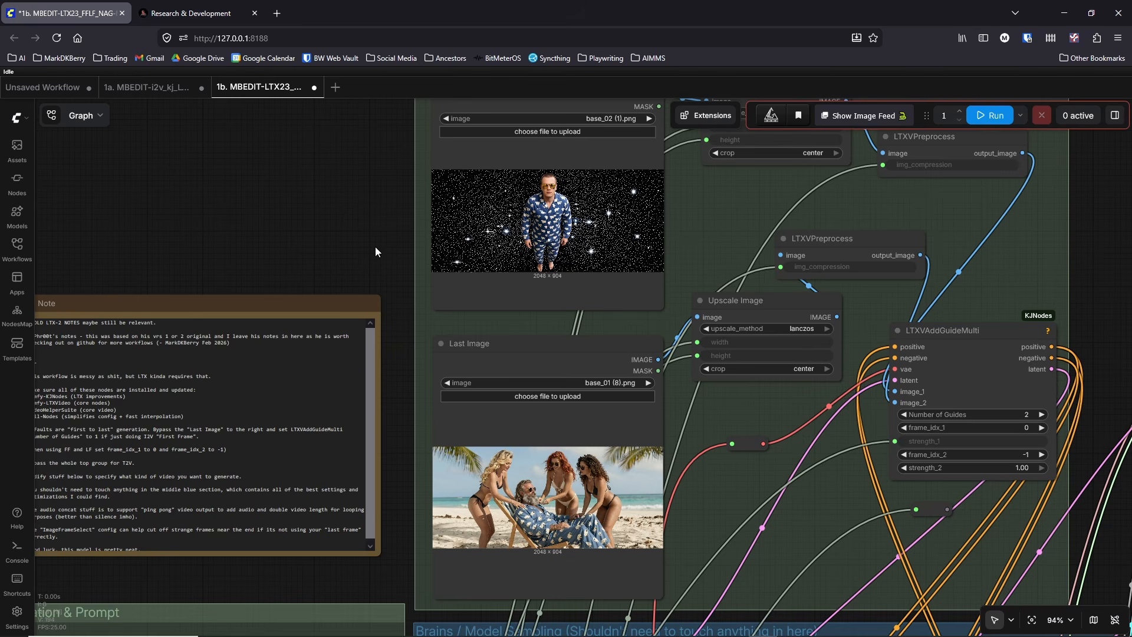
{"action": "left_click_drag", "start_coordinate": [243, 224], "coordinate": [590, 136]}
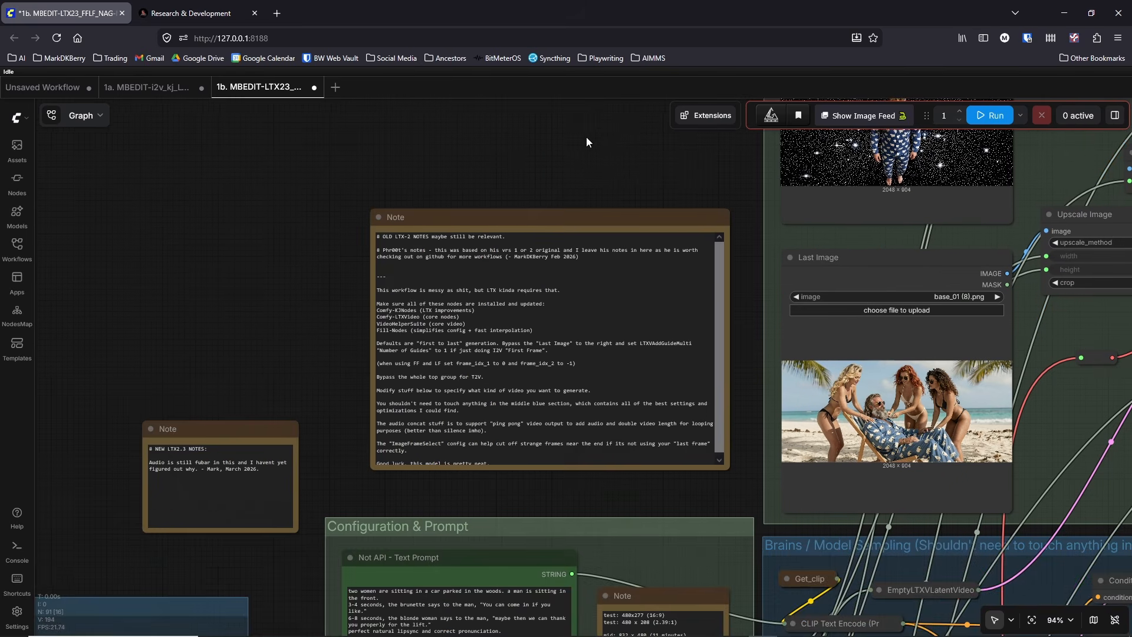
{"action": "scroll", "coordinate": [499, 165], "scroll_direction": "down", "scroll_amount": 2}
{"action": "left_click_drag", "start_coordinate": [281, 294], "coordinate": [721, 185]}
{"action": "left_click_drag", "start_coordinate": [500, 234], "coordinate": [606, 105]}
Step: Set strength_model to 1 on the ltx2.3-transition Load LoRA node
{"action": "left_click_drag", "start_coordinate": [553, 206], "coordinate": [818, 355]}
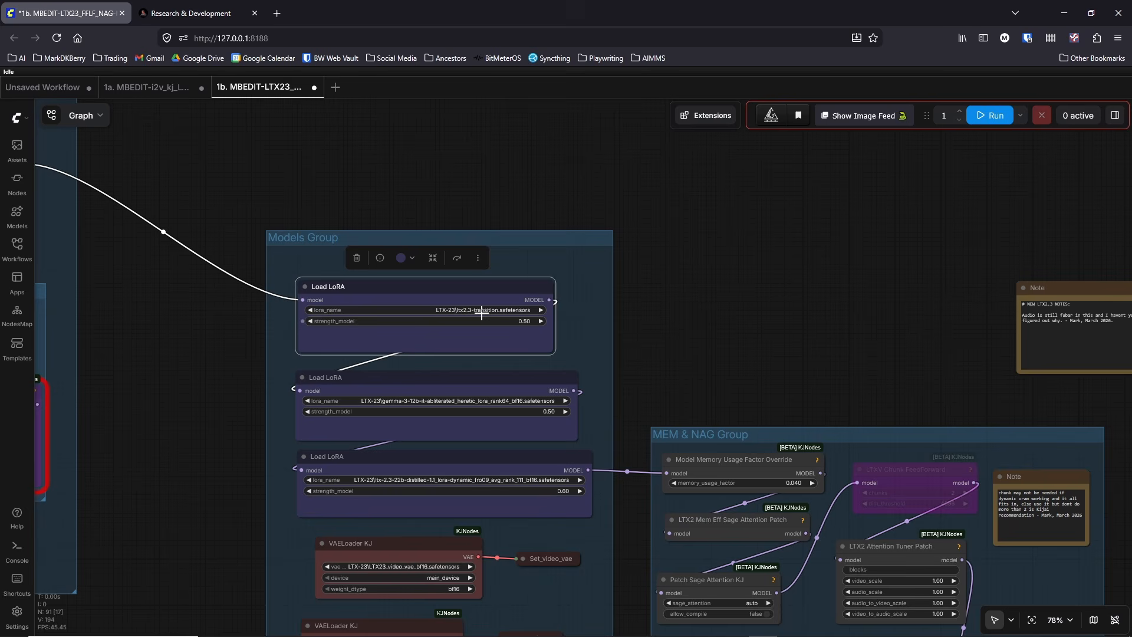
{"action": "left_click", "coordinate": [531, 322]}
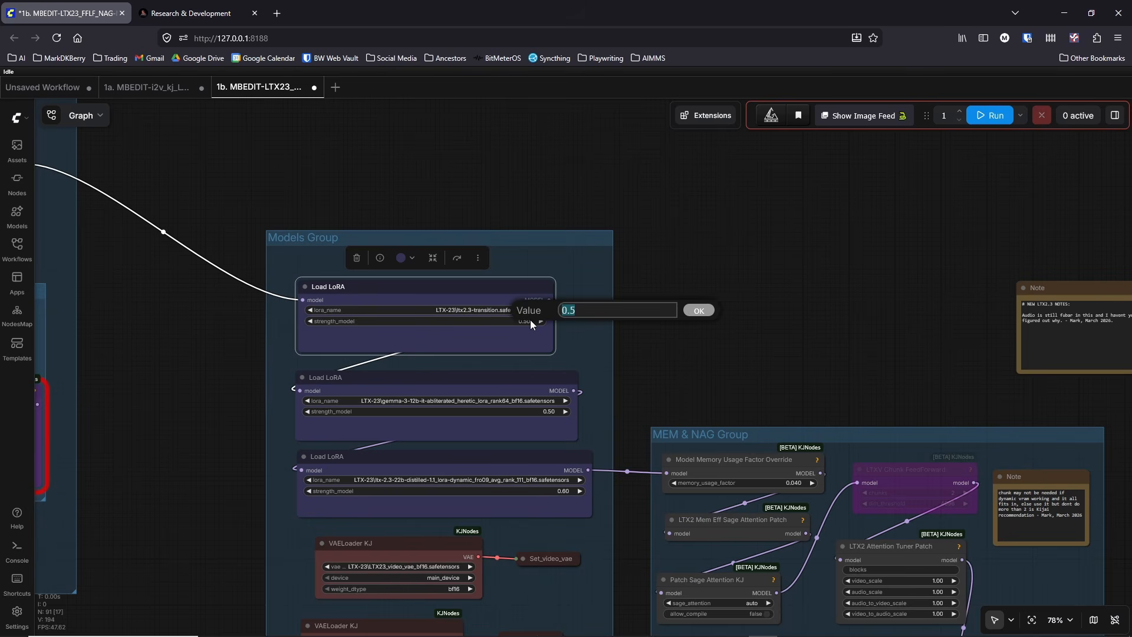
{"action": "type", "text": "1."}
{"action": "key", "text": "Return"}
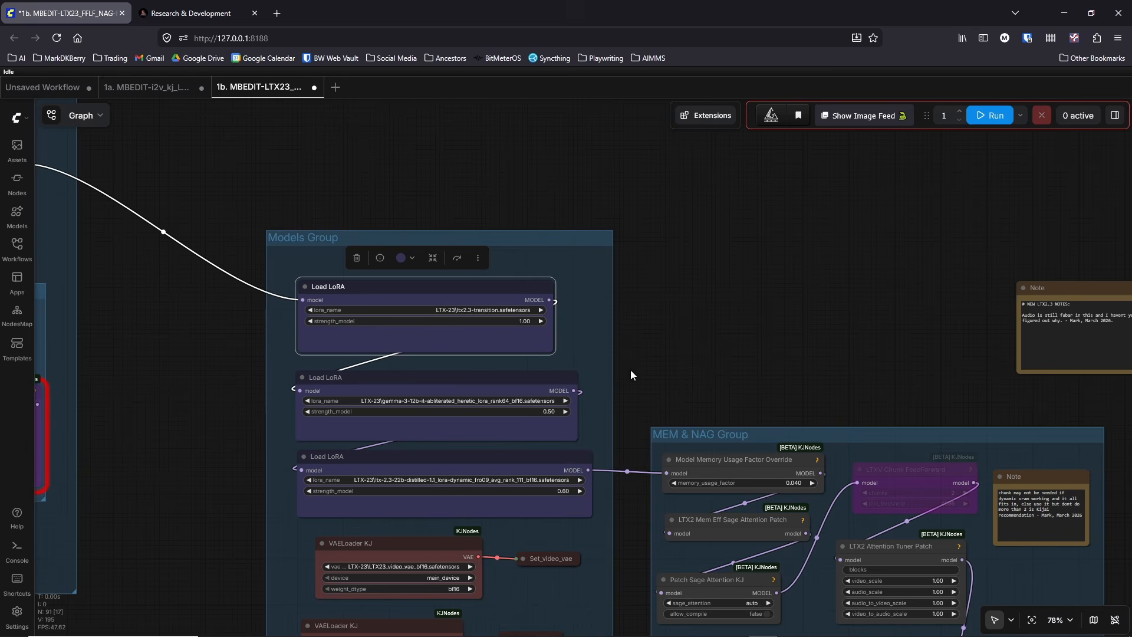
Step: Bypass the ltx2.3-transition and gemma-3-12b-it-abliterated_heretic Load LoRA nodes in the Models Group
{"action": "scroll", "coordinate": [631, 375], "scroll_direction": "right", "scroll_amount": 3}
{"action": "scroll", "coordinate": [631, 375], "scroll_direction": "down", "scroll_amount": 1}
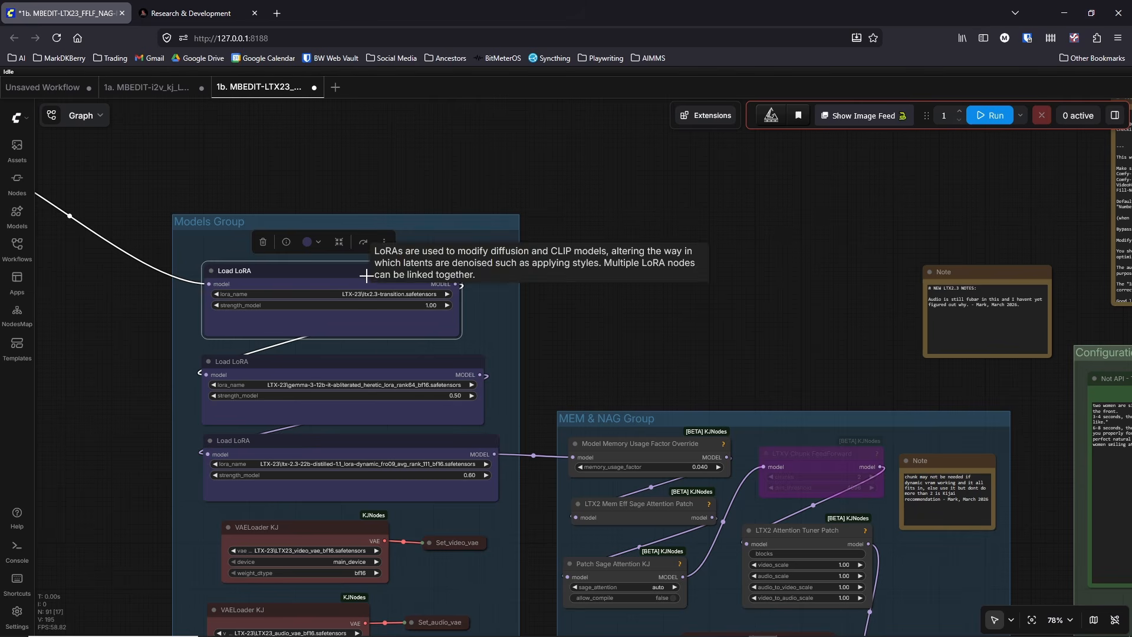
{"action": "key", "text": "ctrl+b"}
{"action": "left_click", "coordinate": [385, 374]}
{"action": "key", "text": "ctrl+b"}
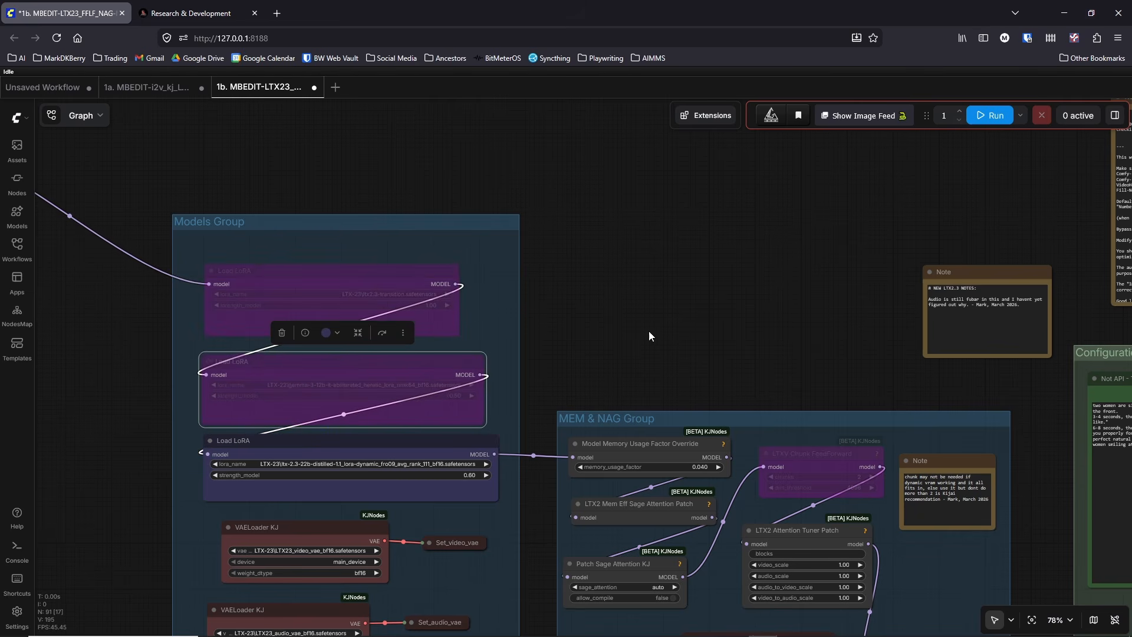
Step: Examine the CONFIG SizeX and SizeY nodes and highlight the note's "test: 480 x 208 (2.39:1)" line in Configuration & Prompt
{"action": "scroll", "coordinate": [597, 240], "scroll_direction": "down", "scroll_amount": 1}
{"action": "scroll", "coordinate": [596, 241], "scroll_direction": "down", "scroll_amount": 2}
{"action": "left_click_drag", "start_coordinate": [596, 242], "coordinate": [118, 359]}
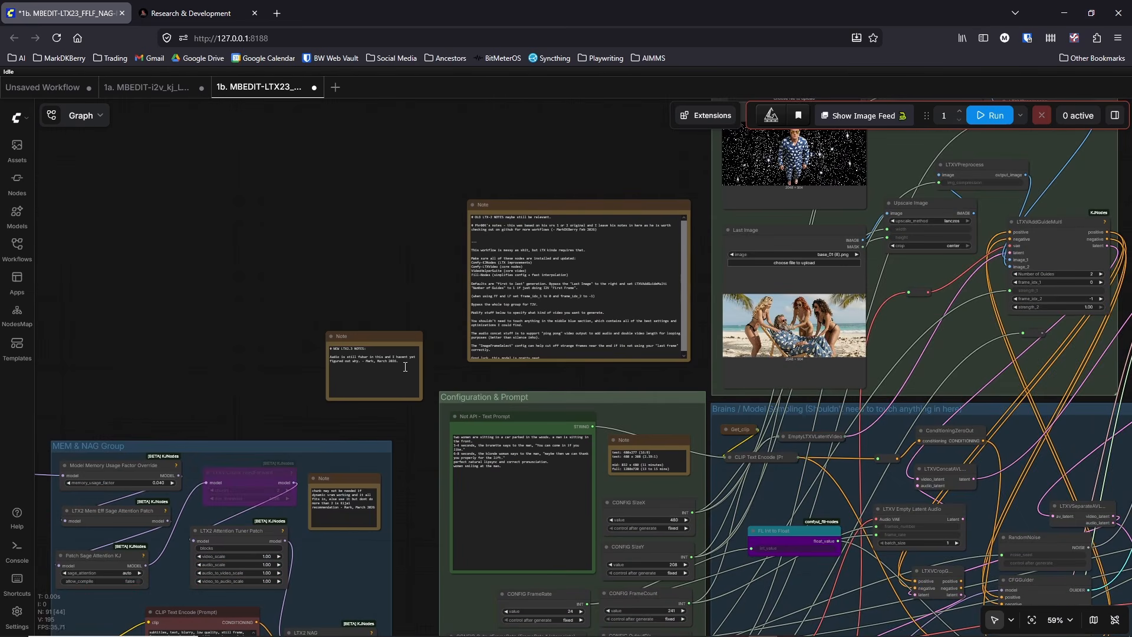
{"action": "scroll", "coordinate": [684, 529], "scroll_direction": "up", "scroll_amount": 8}
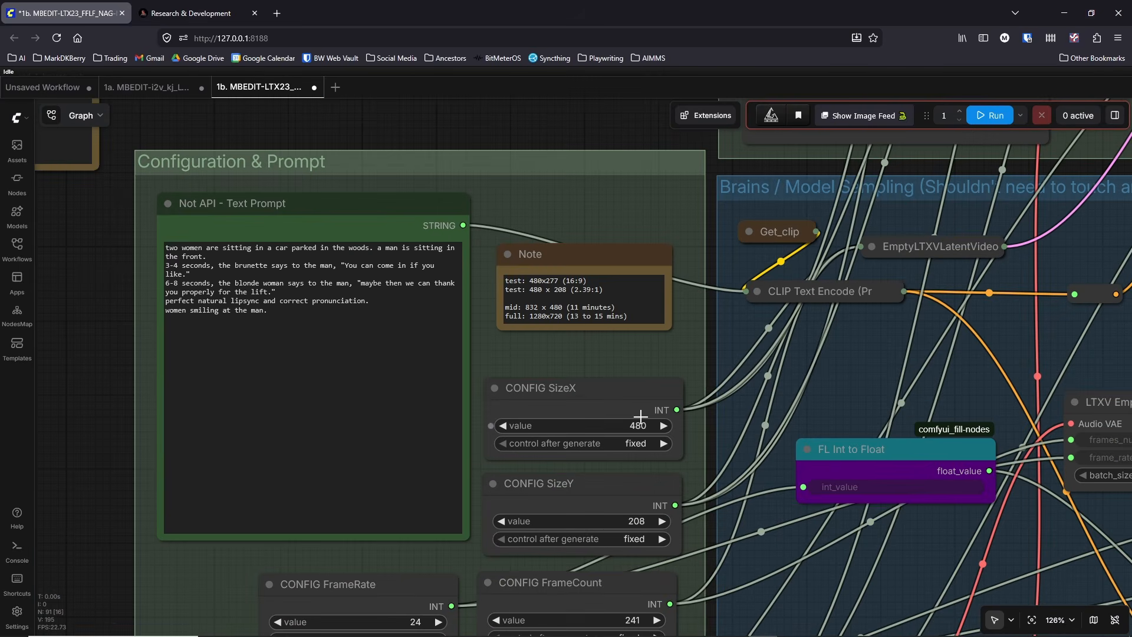
{"action": "left_click", "coordinate": [502, 521]}
{"action": "left_click", "coordinate": [661, 522]}
{"action": "left_click_drag", "start_coordinate": [76, 471], "coordinate": [39, 349]}
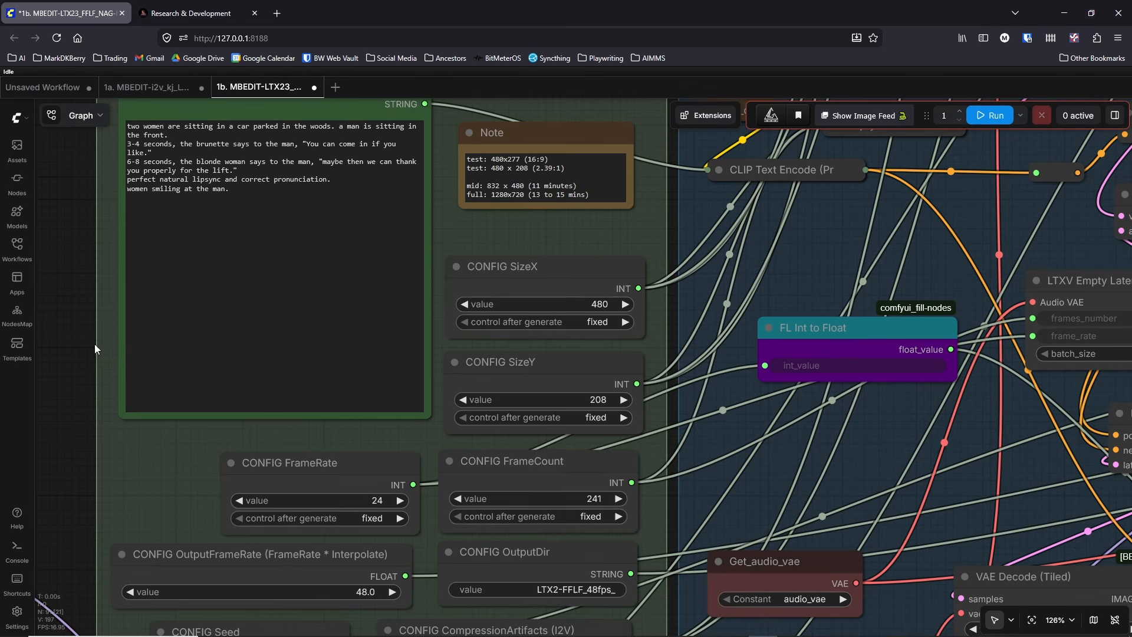
{"action": "left_click_drag", "start_coordinate": [568, 171], "coordinate": [424, 167]}
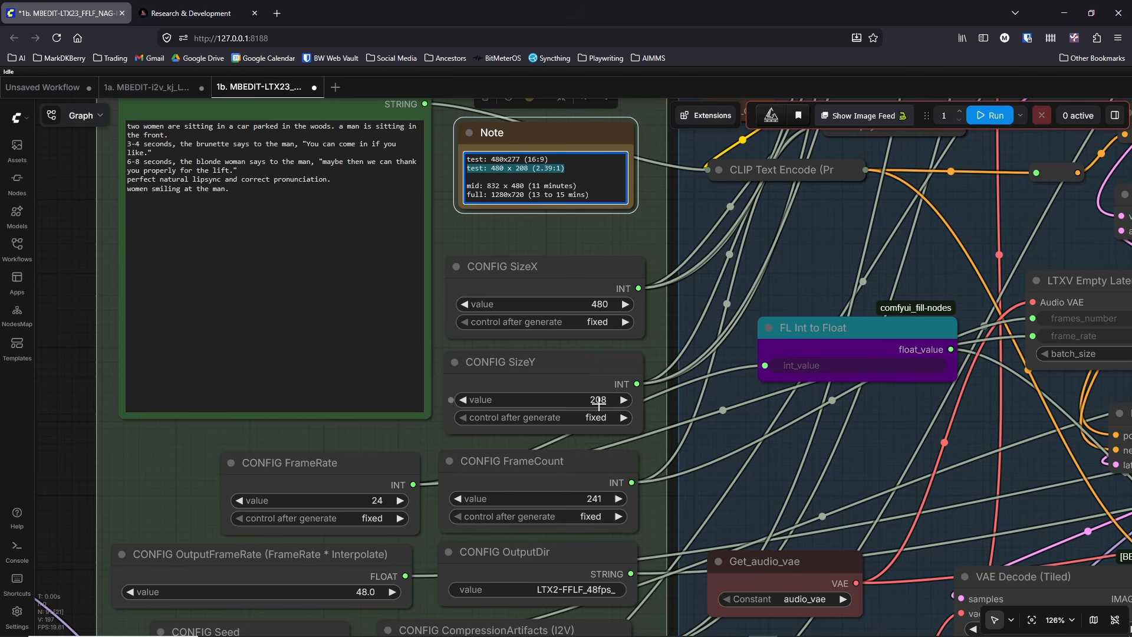
{"action": "left_click_drag", "start_coordinate": [569, 167], "coordinate": [471, 168]}
Step: Examine the frame rate settings, the bypassed Interpolate (48fps) group and the Video Combine output node
{"action": "scroll", "coordinate": [345, 343], "scroll_direction": "down", "scroll_amount": 4}
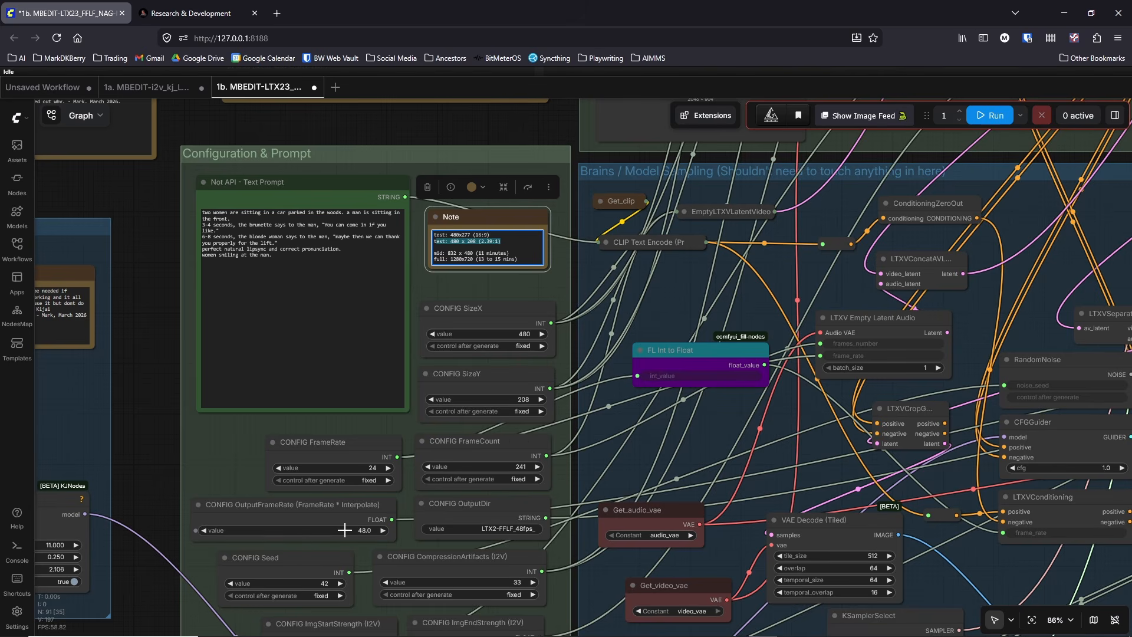
{"action": "scroll", "coordinate": [344, 530], "scroll_direction": "down", "scroll_amount": 2}
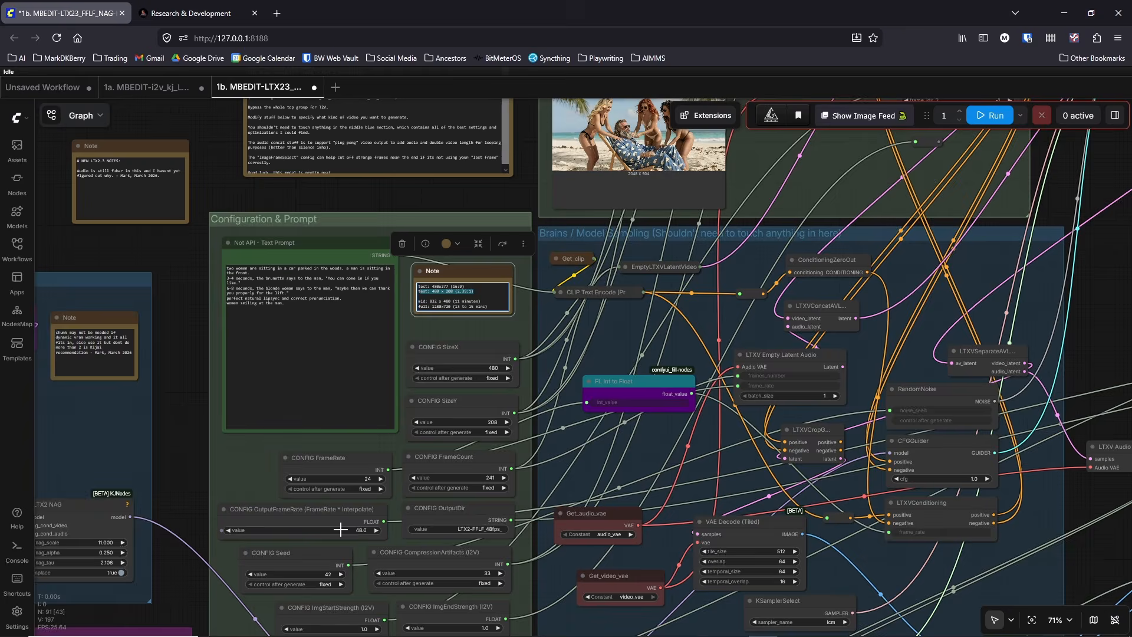
{"action": "scroll", "coordinate": [340, 530], "scroll_direction": "down", "scroll_amount": 5}
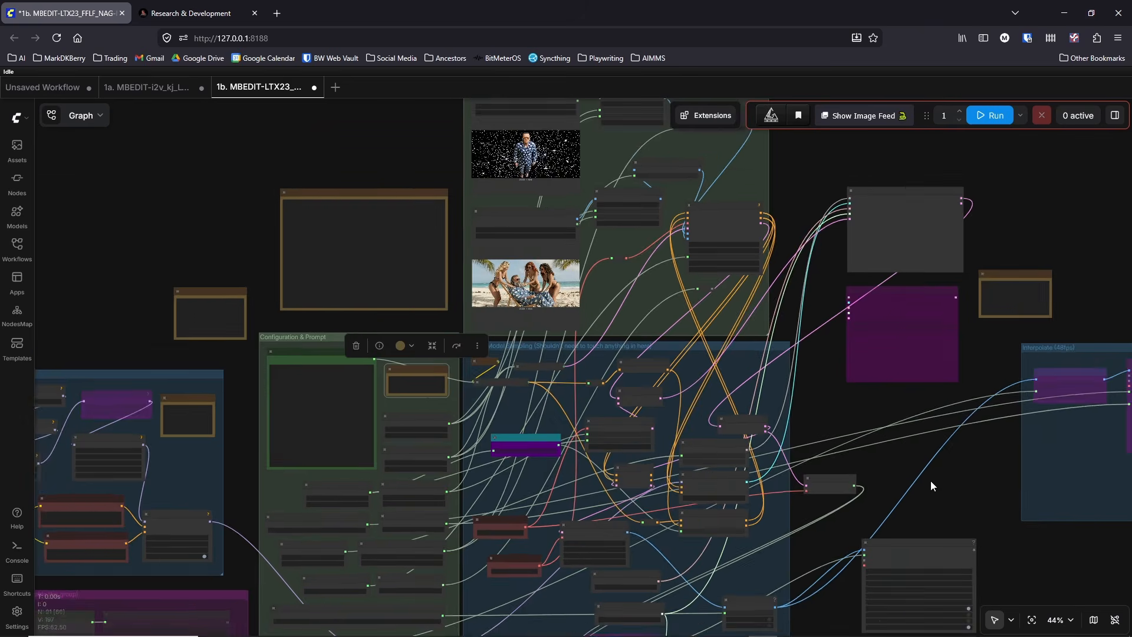
{"action": "left_click_drag", "start_coordinate": [930, 486], "coordinate": [654, 464]}
{"action": "scroll", "coordinate": [851, 353], "scroll_direction": "up", "scroll_amount": 4}
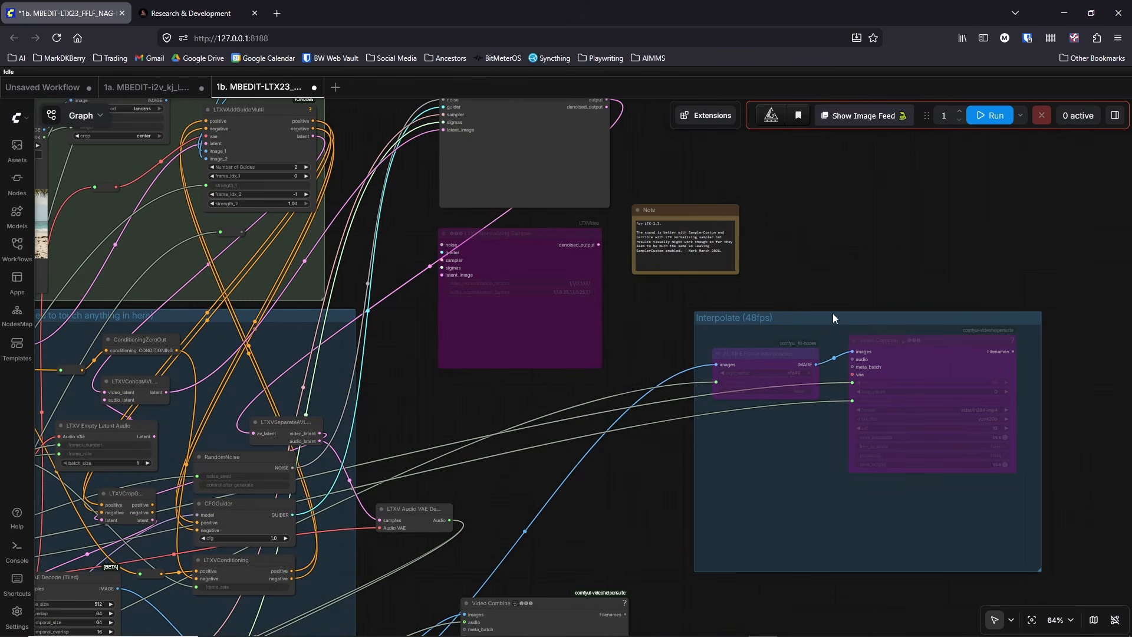
{"action": "left_click_drag", "start_coordinate": [634, 533], "coordinate": [683, 300]}
{"action": "scroll", "coordinate": [684, 301], "scroll_direction": "up", "scroll_amount": 7}
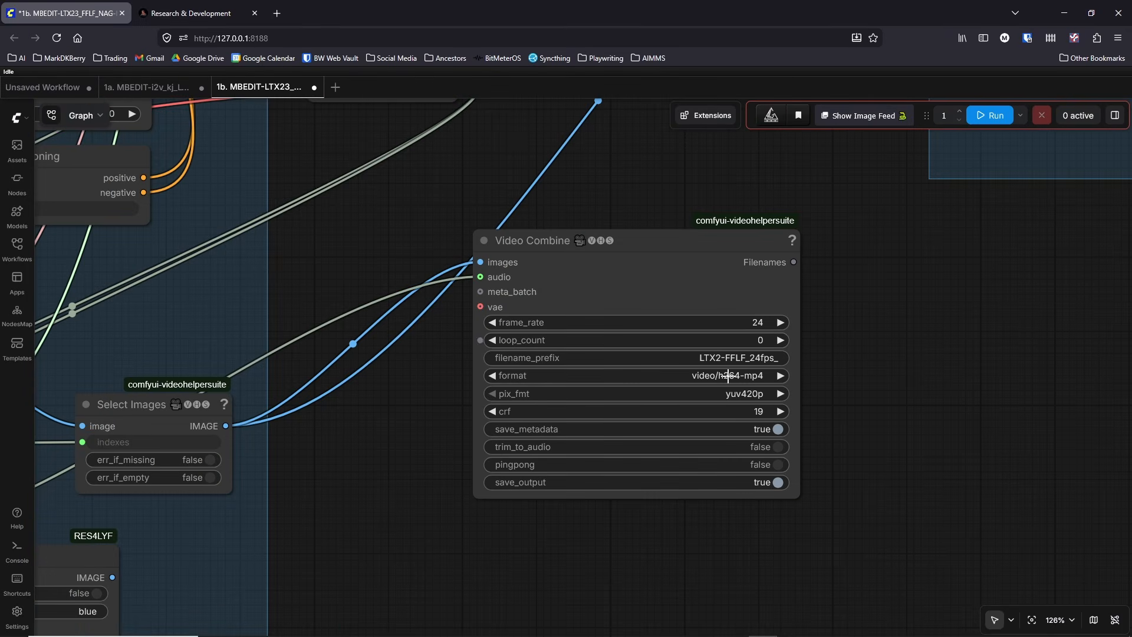
{"action": "scroll", "coordinate": [751, 375], "scroll_direction": "down", "scroll_amount": 6}
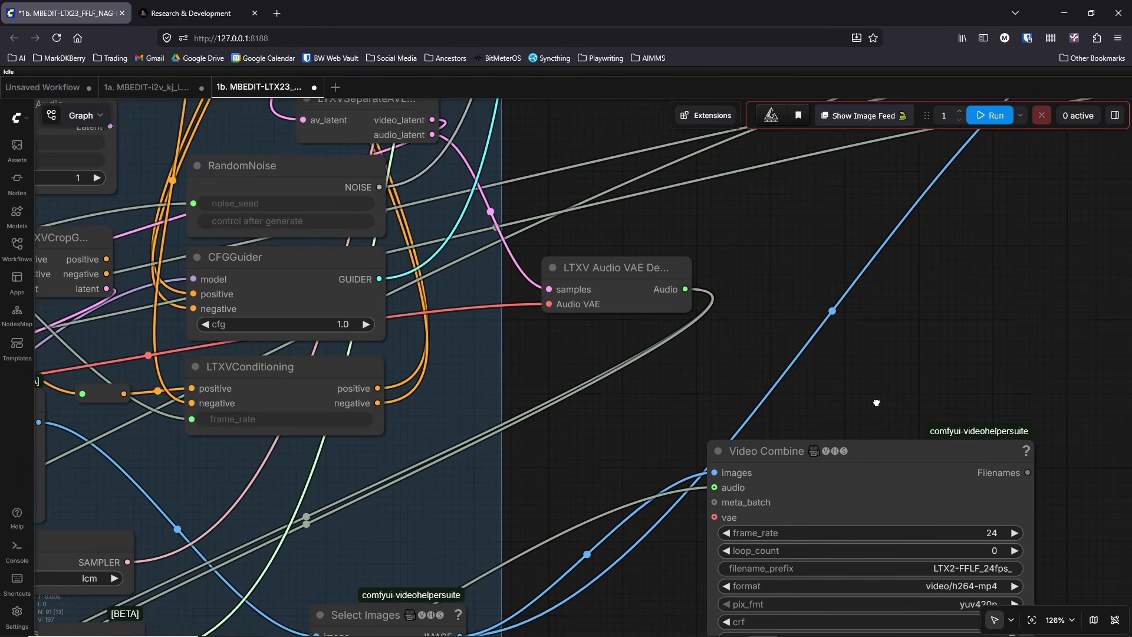
Step: Inspect the LTX2 NAG node and its two CLIP Text Encode prompts in the MEM & NAG Group
{"action": "scroll", "coordinate": [752, 376], "scroll_direction": "down", "scroll_amount": 3}
{"action": "left_click_drag", "start_coordinate": [234, 155], "coordinate": [719, 204]}
{"action": "left_click_drag", "start_coordinate": [559, 383], "coordinate": [737, 311]}
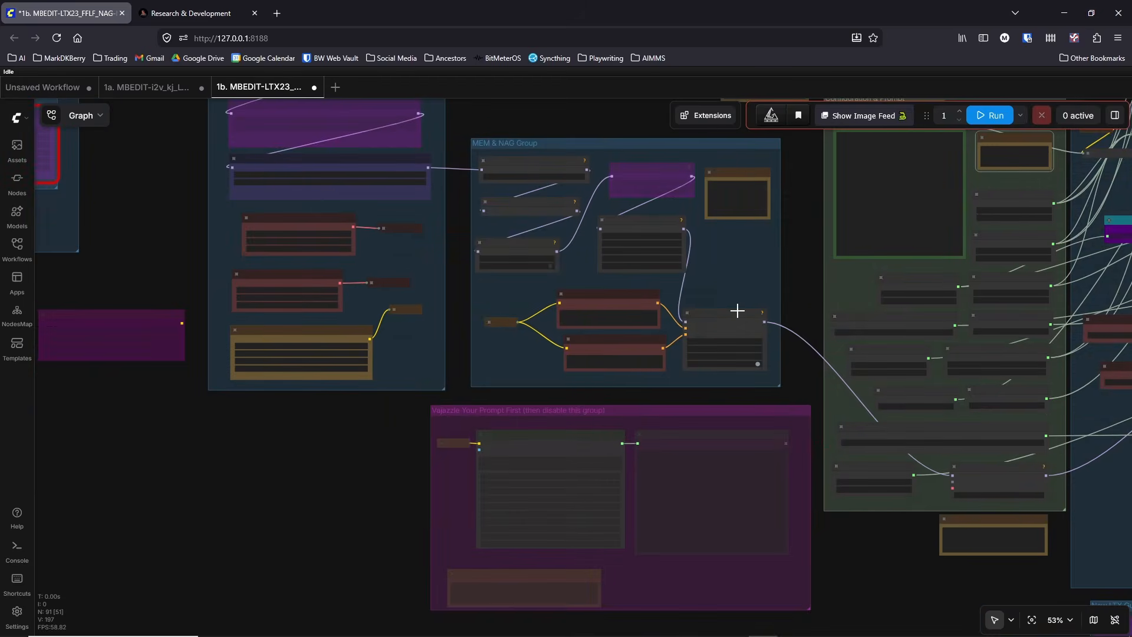
{"action": "scroll", "coordinate": [726, 303], "scroll_direction": "up", "scroll_amount": 6}
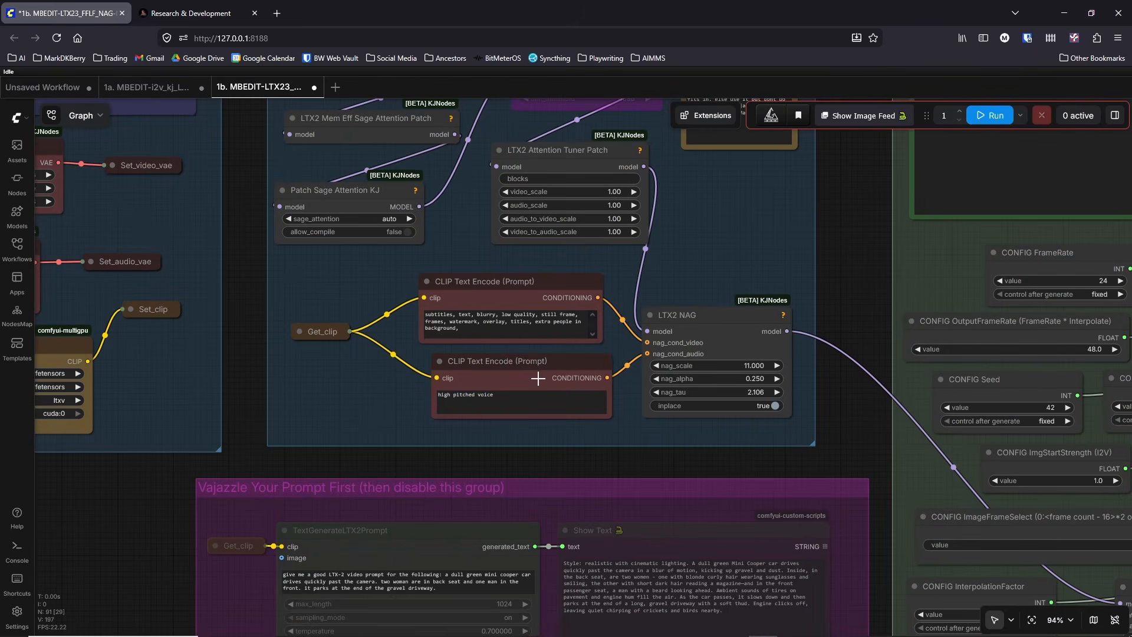
Step: Examine the New LTX Guides Group with its bypassed guider nodes and recommended settings note
{"action": "scroll", "coordinate": [833, 400], "scroll_direction": "down", "scroll_amount": 8}
{"action": "left_click_drag", "start_coordinate": [830, 398], "coordinate": [231, 373]}
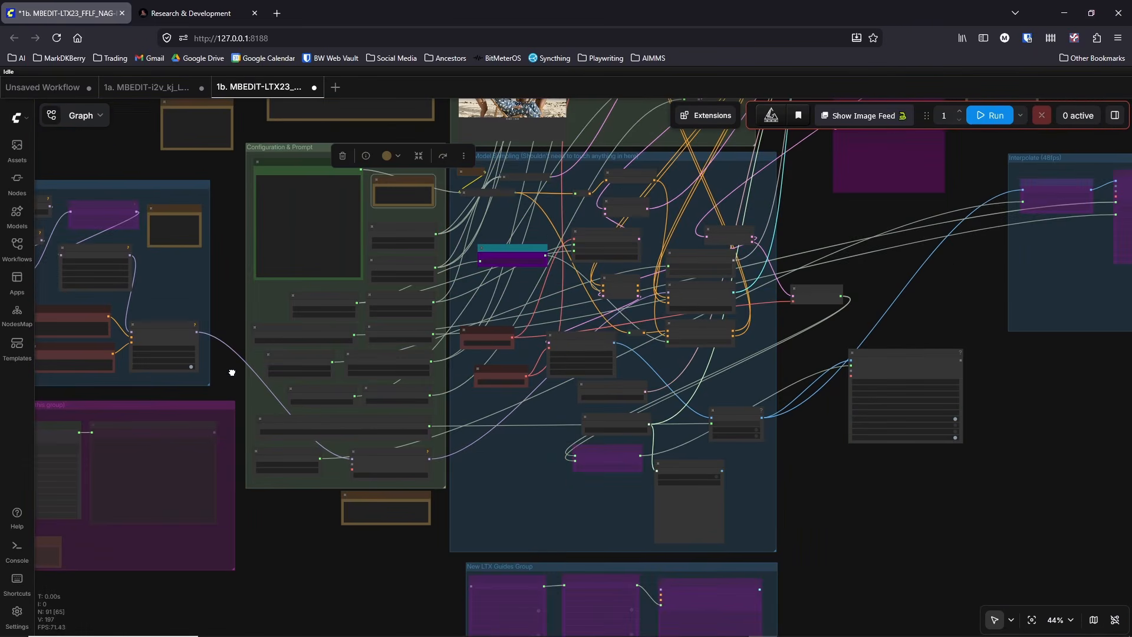
{"action": "left_click_drag", "start_coordinate": [811, 565], "coordinate": [828, 393]}
{"action": "left_click_drag", "start_coordinate": [848, 346], "coordinate": [844, 543]}
{"action": "left_click_drag", "start_coordinate": [358, 575], "coordinate": [283, 406]}
{"action": "scroll", "coordinate": [285, 408], "scroll_direction": "up", "scroll_amount": 4}
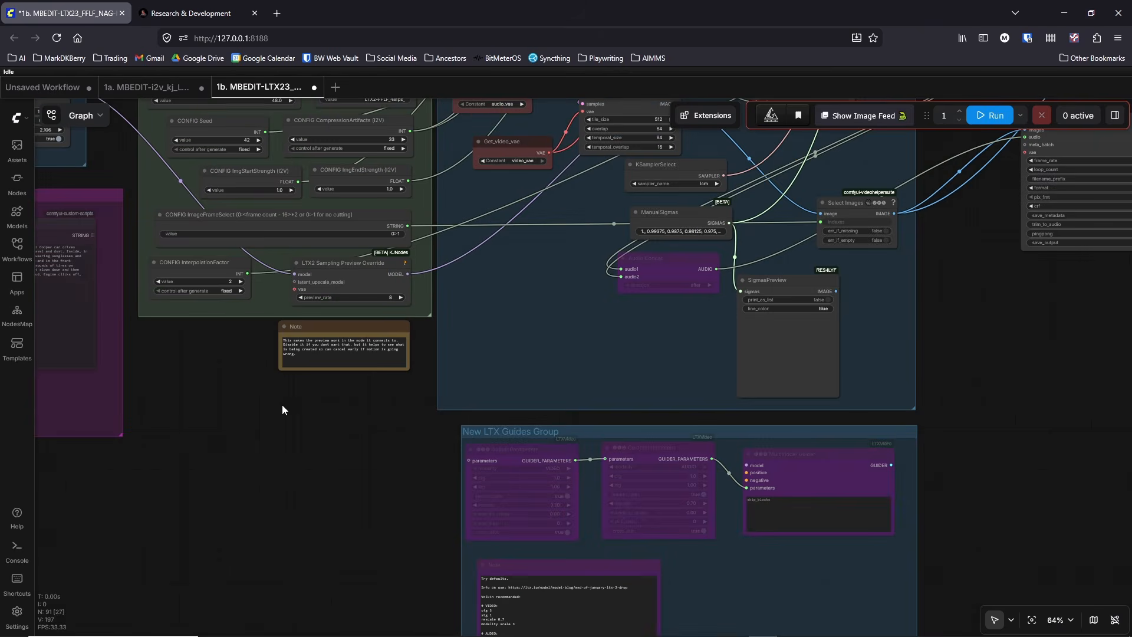
{"action": "left_click_drag", "start_coordinate": [359, 461], "coordinate": [268, 397]}
{"action": "scroll", "coordinate": [295, 413], "scroll_direction": "up", "scroll_amount": 1}
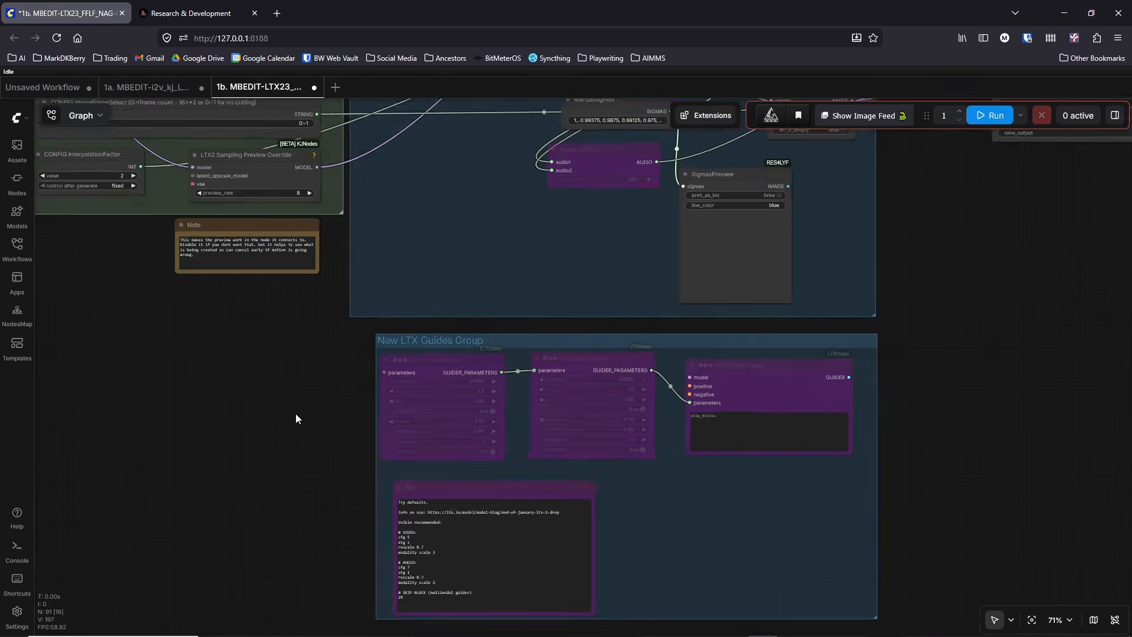
{"action": "scroll", "coordinate": [295, 417], "scroll_direction": "up", "scroll_amount": 2}
{"action": "scroll", "coordinate": [309, 369], "scroll_direction": "down", "scroll_amount": 5}
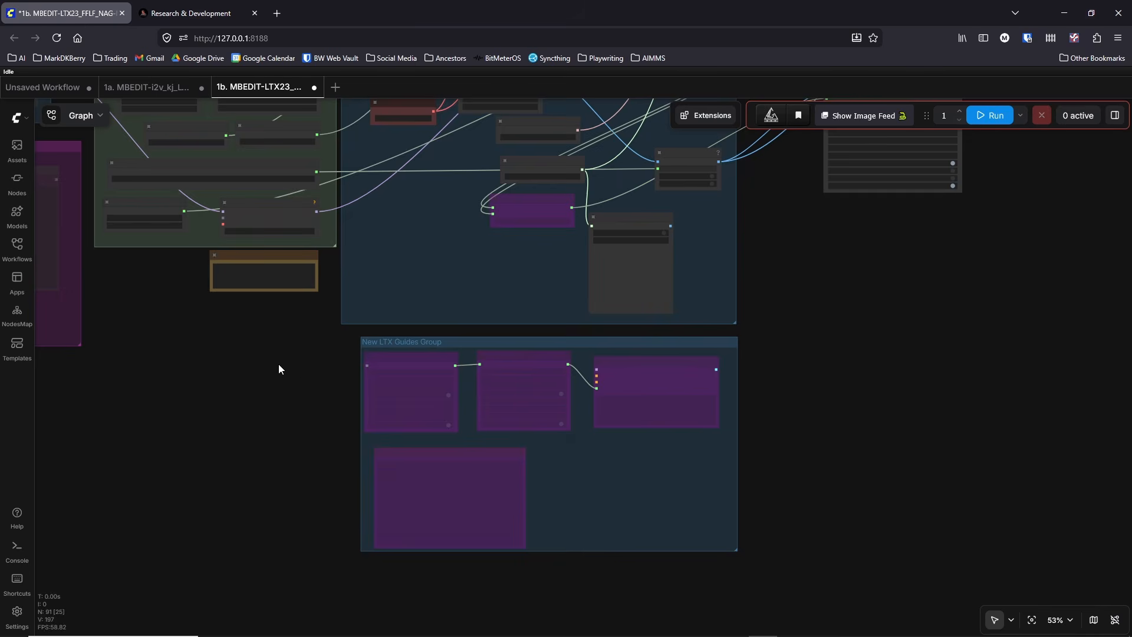
Step: Examine the MEM & NAG Group's attention patch nodes, LTX2 NAG node and its two CLIP Text Encode prompts
{"action": "left_click_drag", "start_coordinate": [279, 363], "coordinate": [620, 533]}
{"action": "left_click_drag", "start_coordinate": [418, 285], "coordinate": [649, 319]}
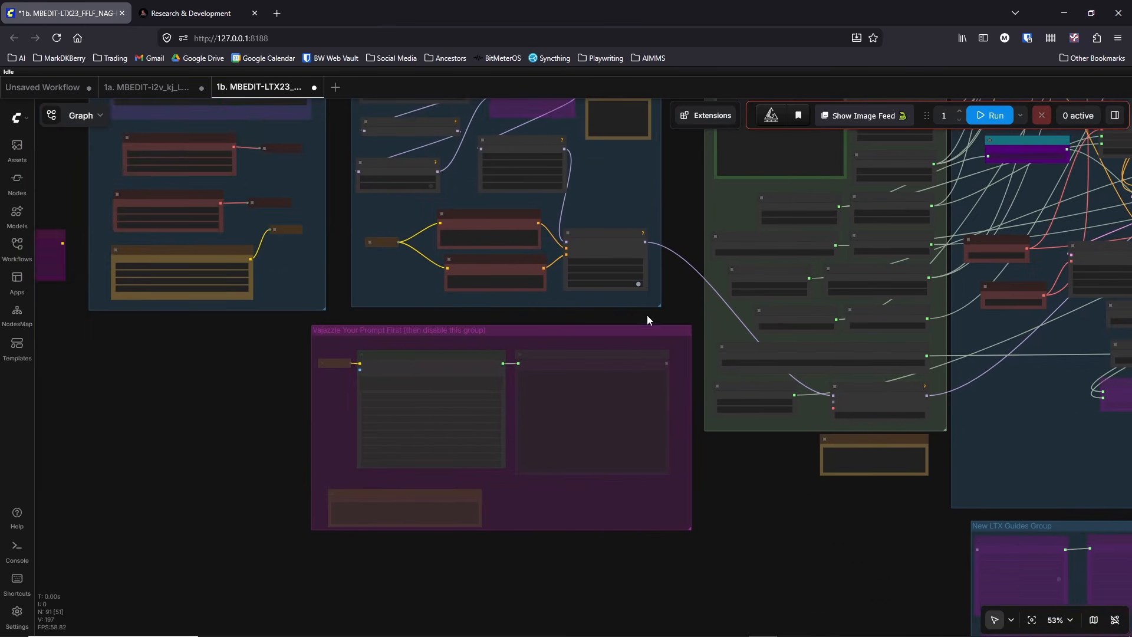
{"action": "scroll", "coordinate": [454, 337], "scroll_direction": "up", "scroll_amount": 5}
{"action": "scroll", "coordinate": [799, 268], "scroll_direction": "down", "scroll_amount": 5}
{"action": "left_click_drag", "start_coordinate": [798, 267], "coordinate": [607, 429]}
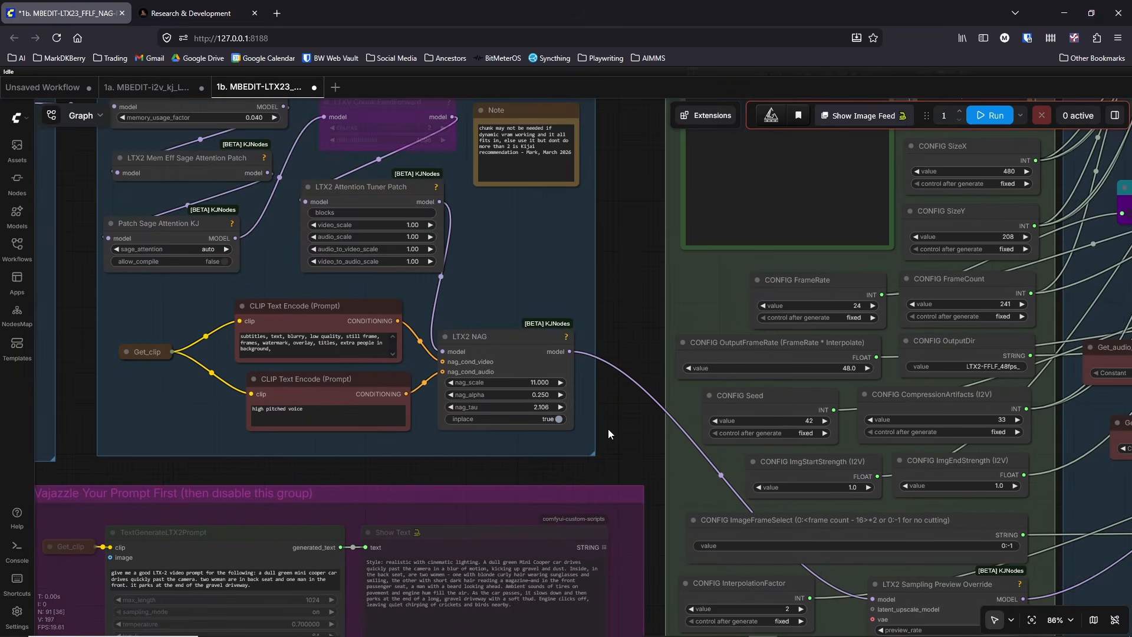
{"action": "scroll", "coordinate": [607, 429], "scroll_direction": "up", "scroll_amount": 3}
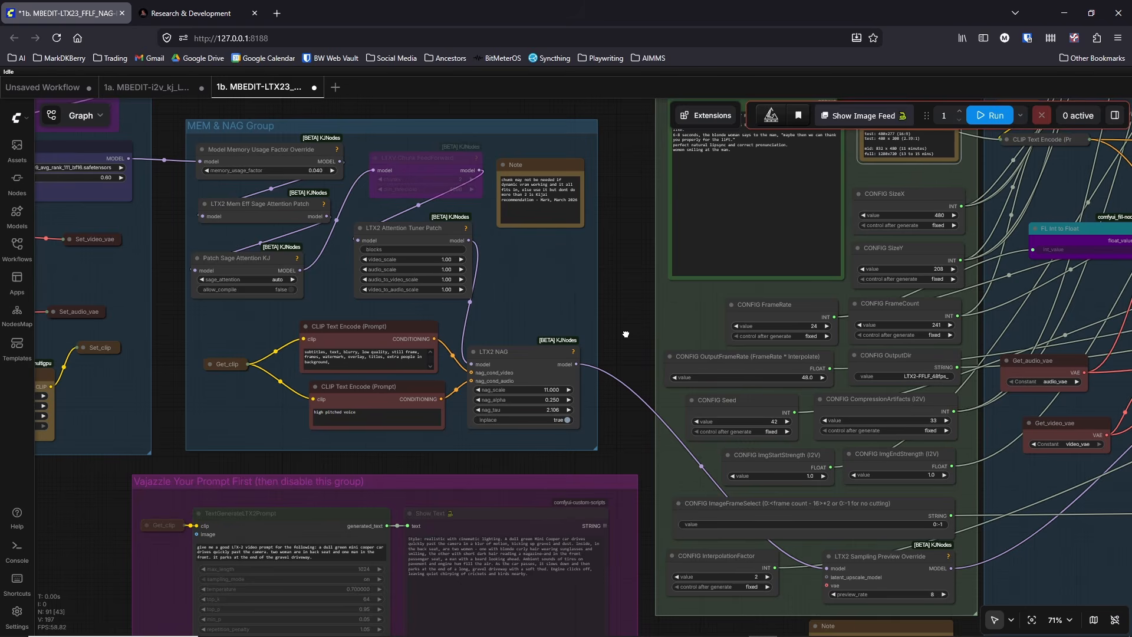
{"action": "left_click_drag", "start_coordinate": [626, 335], "coordinate": [630, 351]}
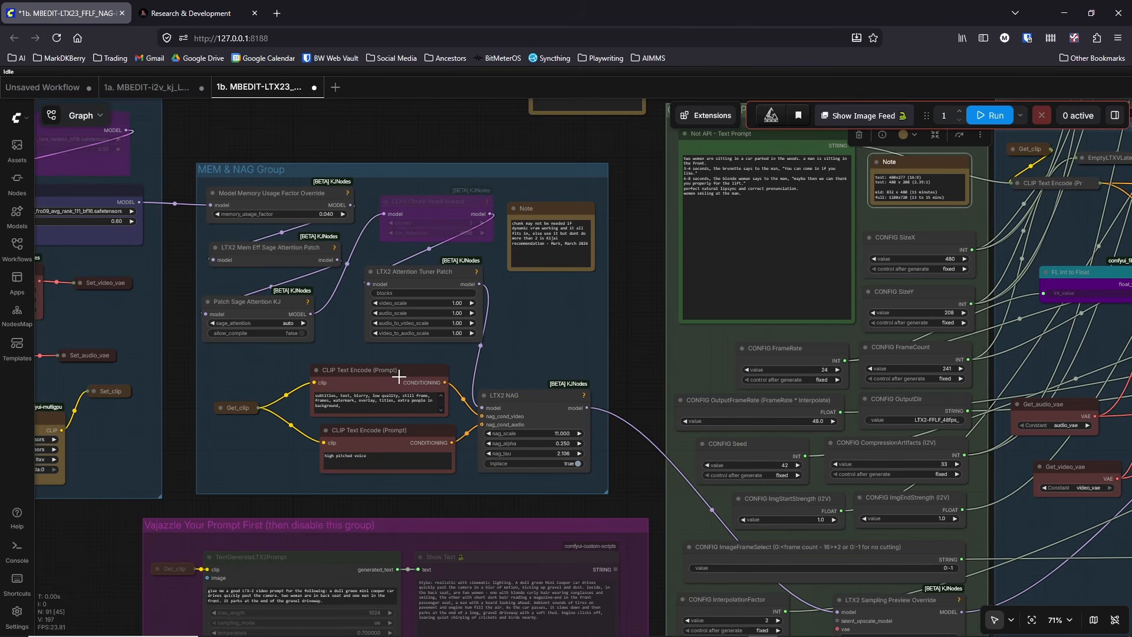
{"action": "scroll", "coordinate": [648, 321], "scroll_direction": "down", "scroll_amount": 5}
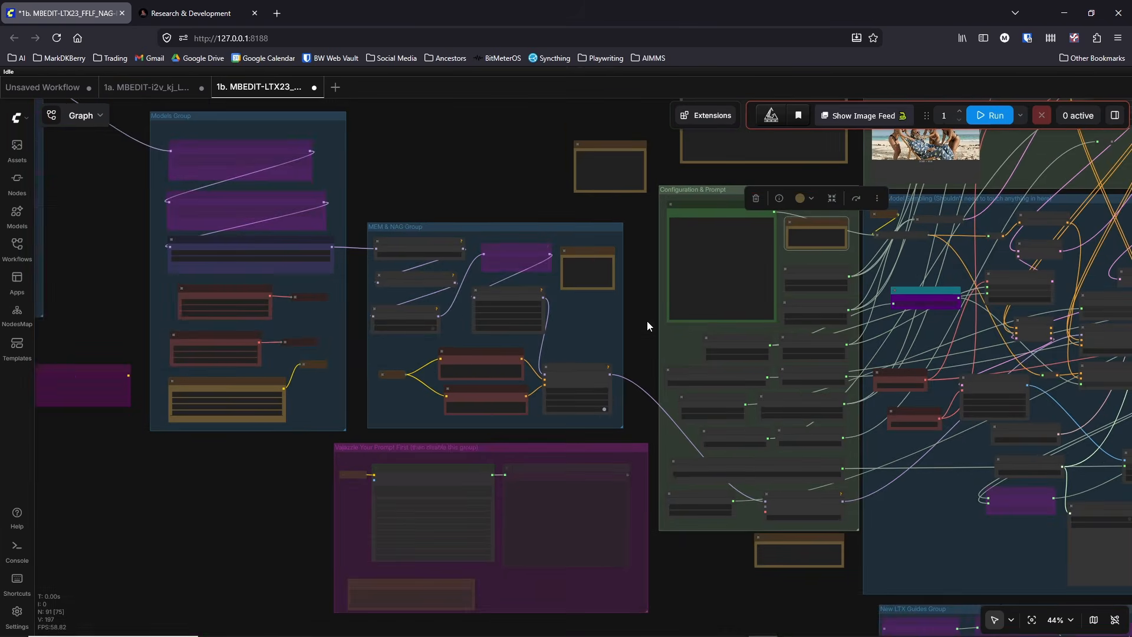
{"action": "left_click_drag", "start_coordinate": [646, 321], "coordinate": [632, 322]}
{"action": "scroll", "coordinate": [461, 397], "scroll_direction": "up", "scroll_amount": 5}
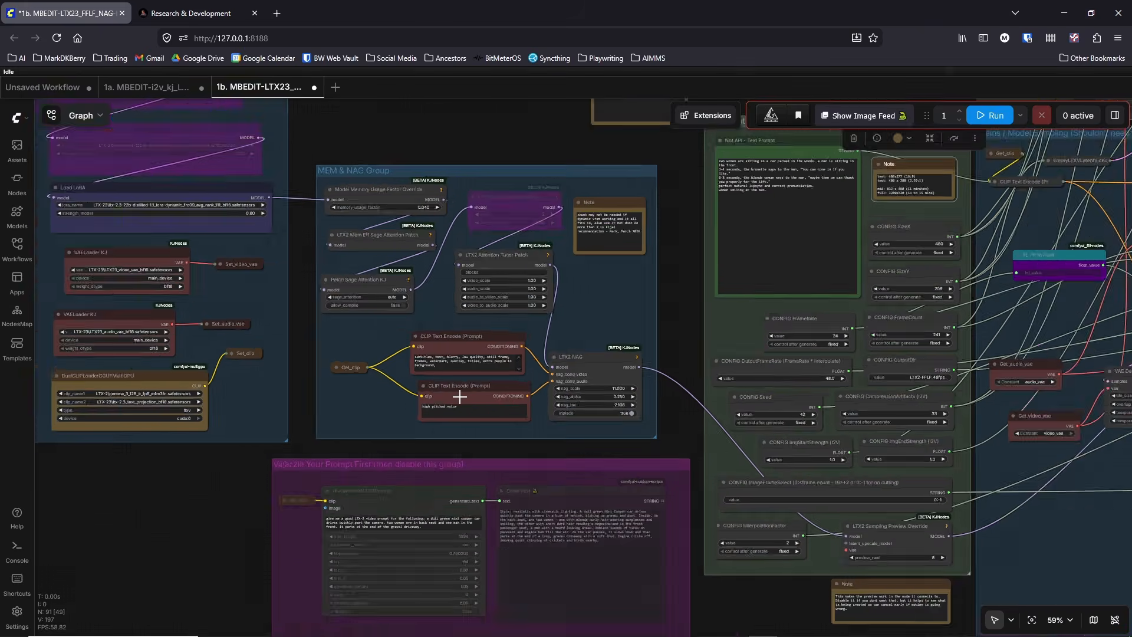
{"action": "scroll", "coordinate": [461, 397], "scroll_direction": "down", "scroll_amount": 8}
Step: Reposition the SamplerCustomAdvanced node and the bypassed LTXV Normalizing Sampler slightly lower beside the LTX-2.3 note
{"action": "left_click_drag", "start_coordinate": [1042, 466], "coordinate": [846, 482]}
{"action": "left_click_drag", "start_coordinate": [893, 327], "coordinate": [876, 434]}
{"action": "scroll", "coordinate": [924, 330], "scroll_direction": "up", "scroll_amount": 7}
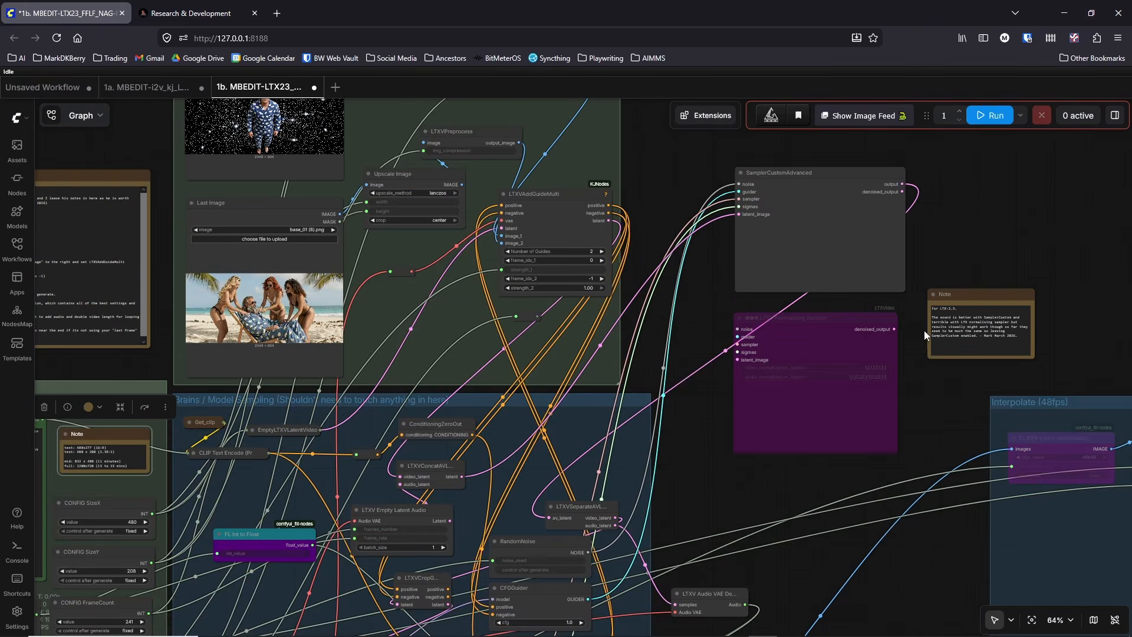
{"action": "scroll", "coordinate": [909, 263], "scroll_direction": "up", "scroll_amount": 4}
{"action": "mouse_move", "coordinate": [788, 386]}
{"action": "left_mouse_down"}
{"action": "mouse_move", "coordinate": [788, 409]}
{"action": "mouse_move", "coordinate": [779, 395]}
{"action": "left_mouse_up"}
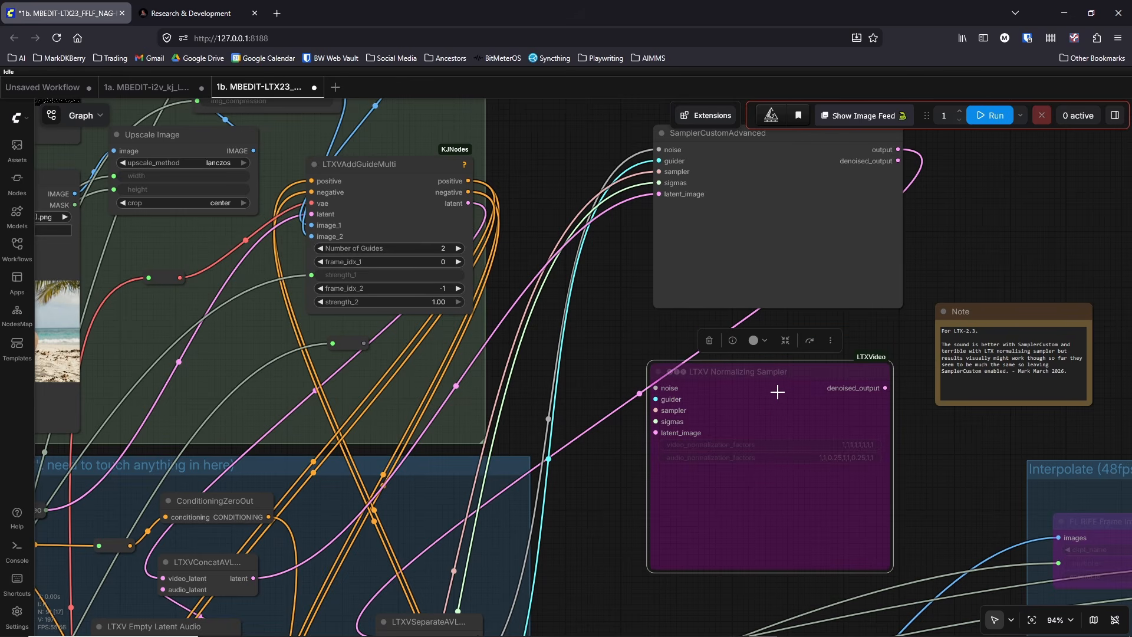
{"action": "left_click", "coordinate": [770, 235]}
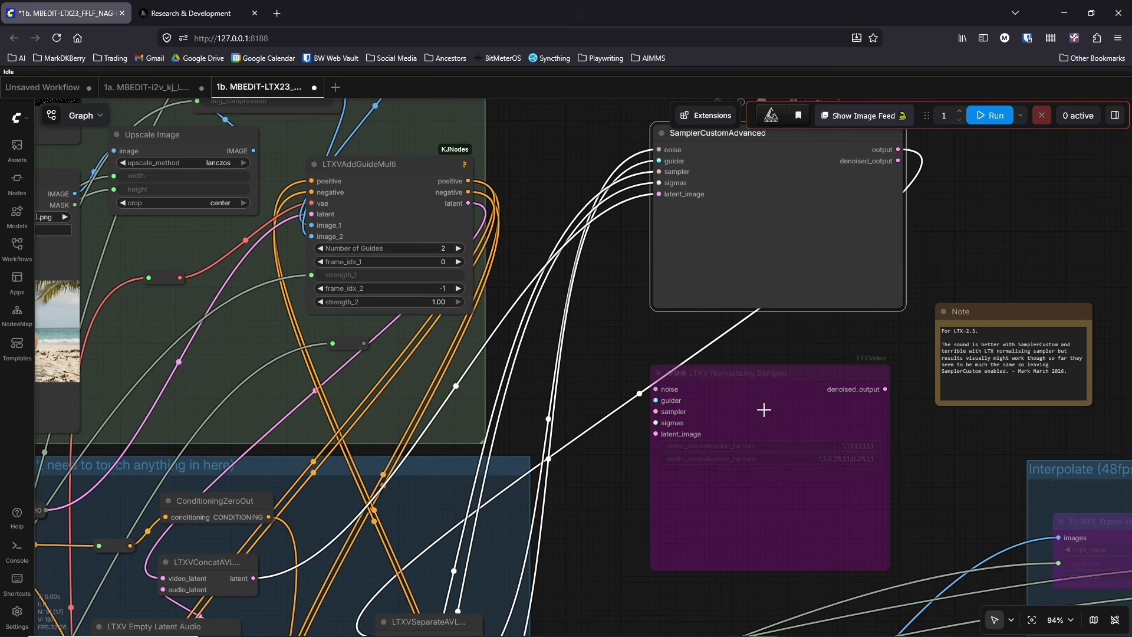
{"action": "left_click", "coordinate": [764, 409]}
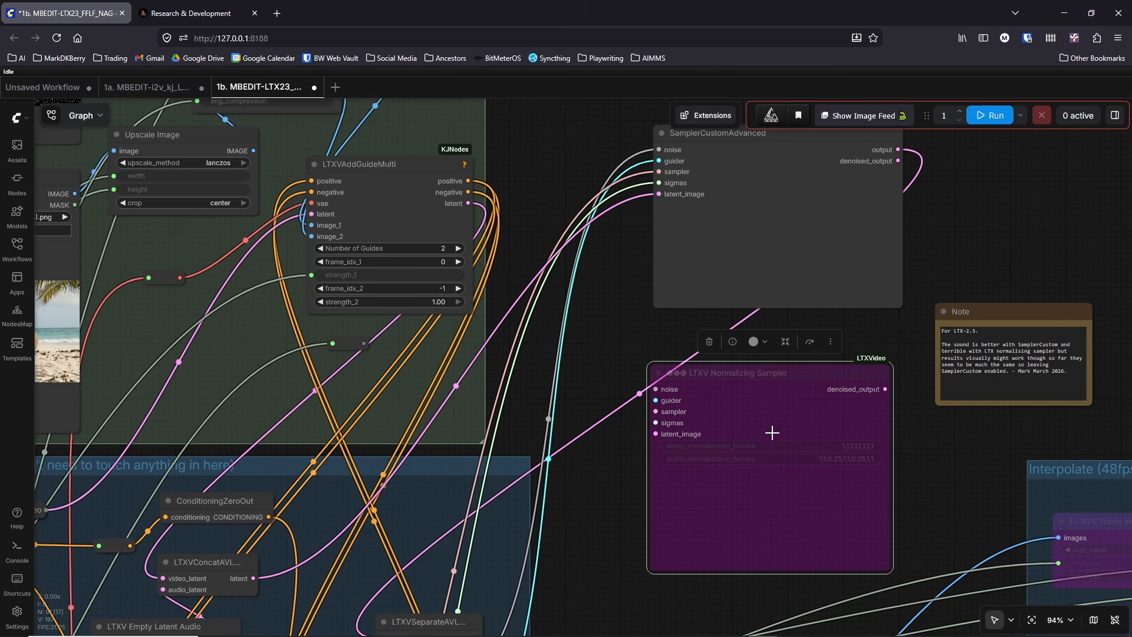
{"action": "left_click_drag", "start_coordinate": [745, 389], "coordinate": [749, 429]}
{"action": "left_click_drag", "start_coordinate": [773, 229], "coordinate": [762, 258]}
{"action": "left_click_drag", "start_coordinate": [776, 462], "coordinate": [776, 442]}
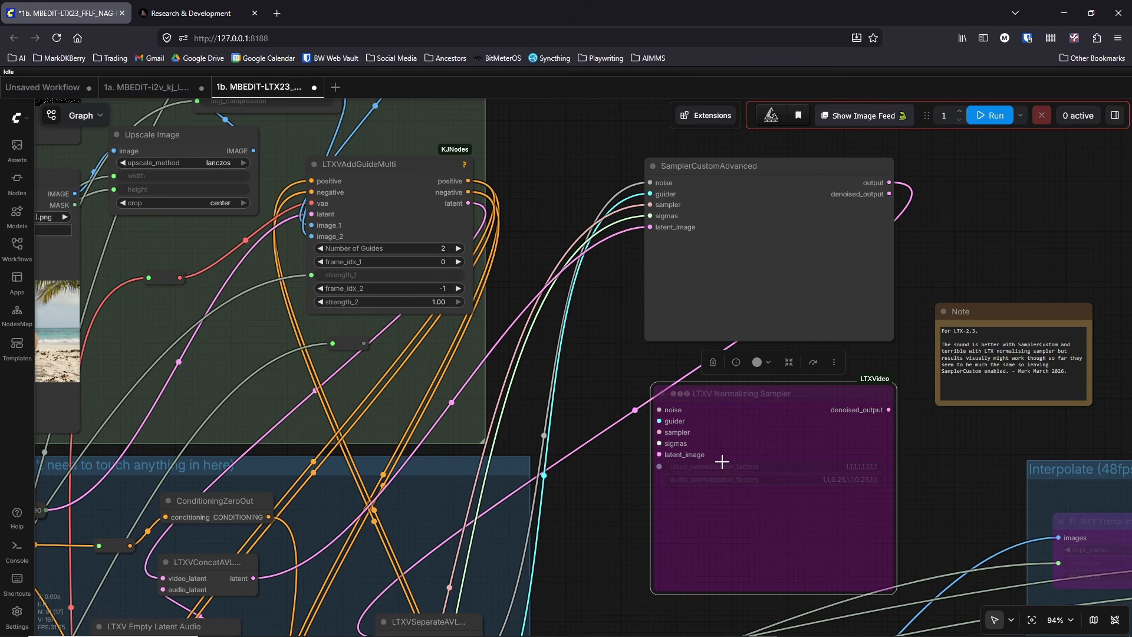
Step: Highlight the LTX-2.3 note's advice to leave SamplerCustom enabled, and move the LTXV Normalizing Sampler slightly up
{"action": "left_click_drag", "start_coordinate": [1068, 371], "coordinate": [925, 354]}
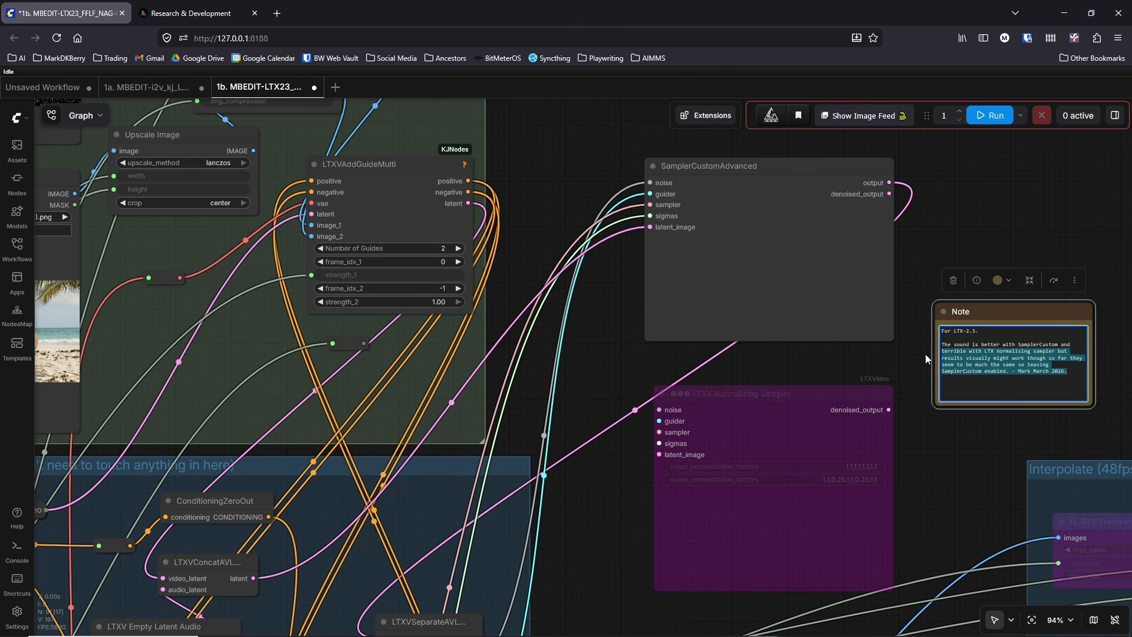
{"action": "left_click", "coordinate": [950, 469]}
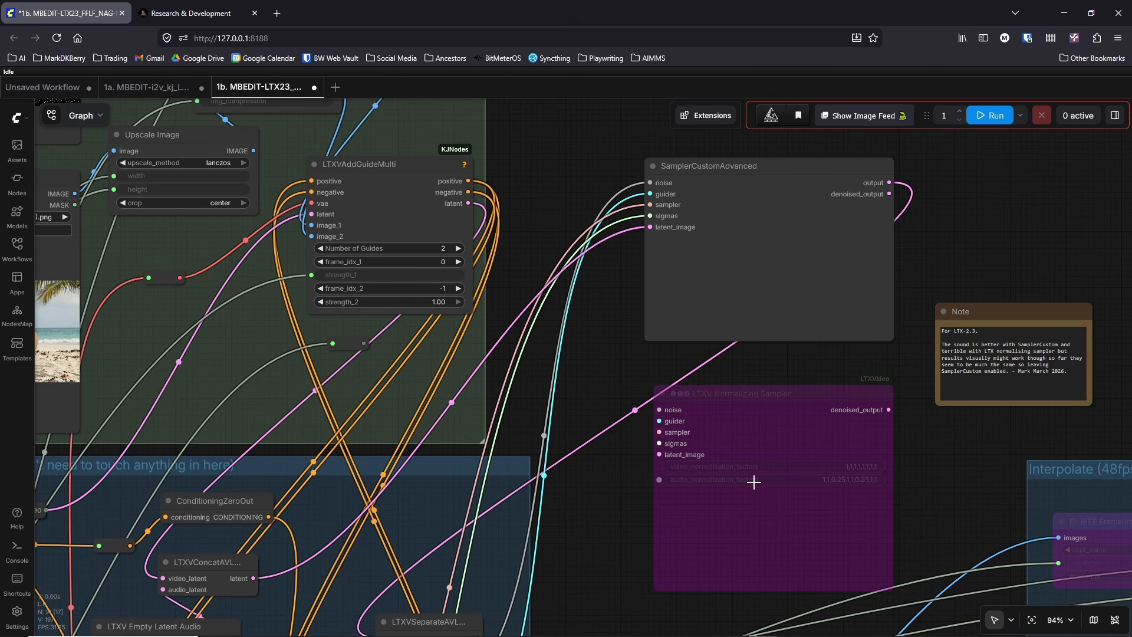
{"action": "left_click_drag", "start_coordinate": [759, 430], "coordinate": [760, 422]}
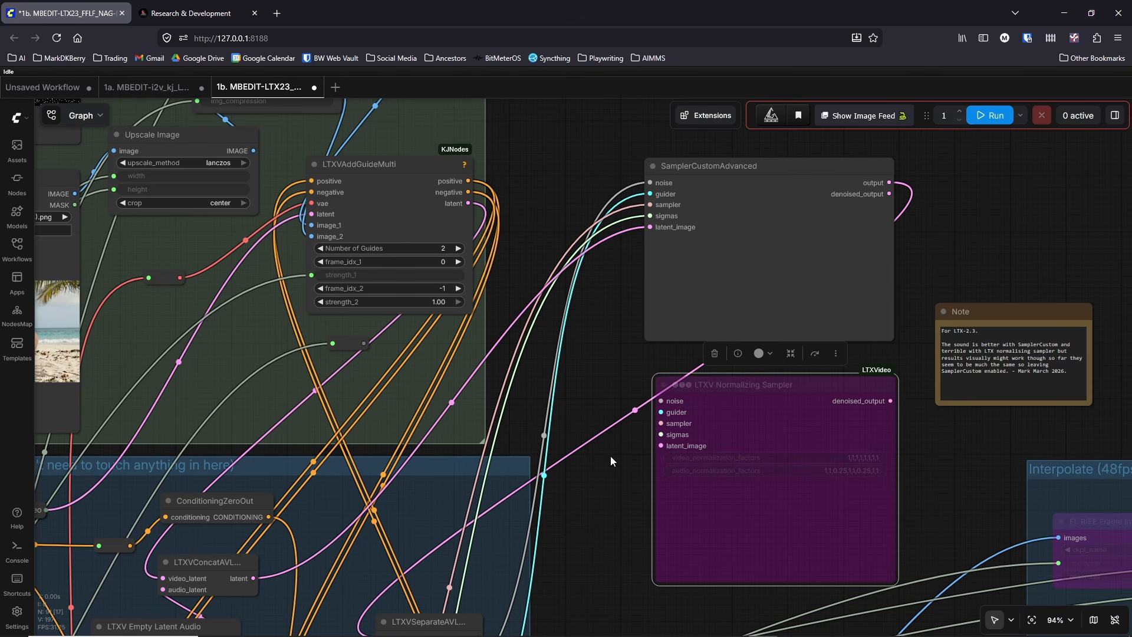
Step: Examine the Configuration & Prompt group, the Brains / Model Sampling group and the workflow notes
{"action": "left_click_drag", "start_coordinate": [609, 460], "coordinate": [778, 356]}
{"action": "scroll", "coordinate": [751, 354], "scroll_direction": "down", "scroll_amount": 6}
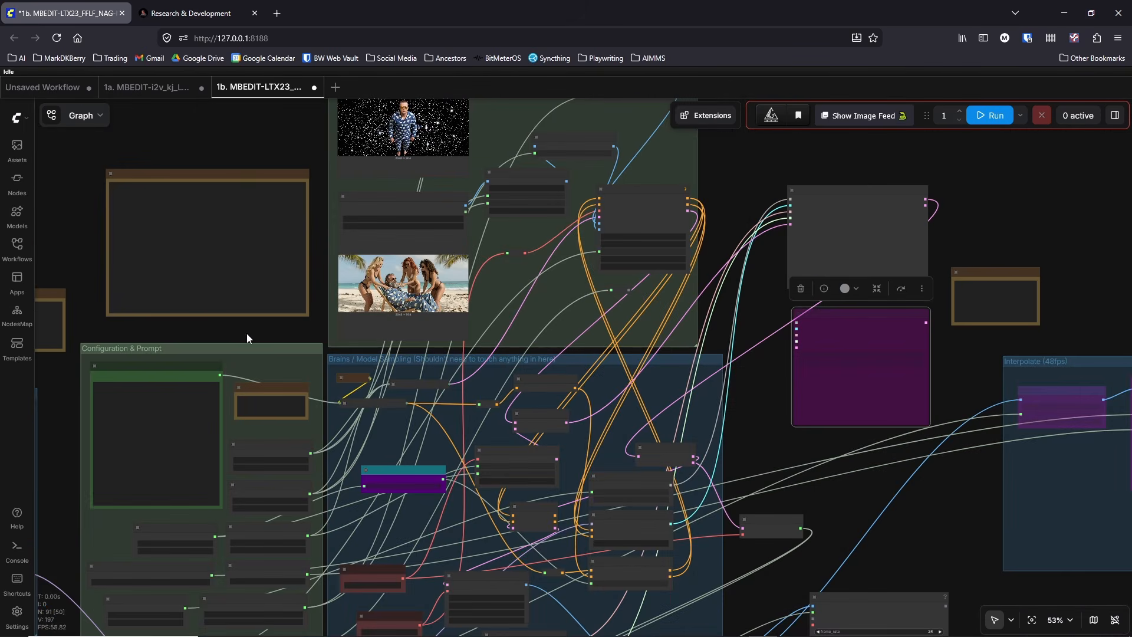
{"action": "left_click_drag", "start_coordinate": [246, 334], "coordinate": [321, 338]}
{"action": "scroll", "coordinate": [322, 341], "scroll_direction": "up", "scroll_amount": 4}
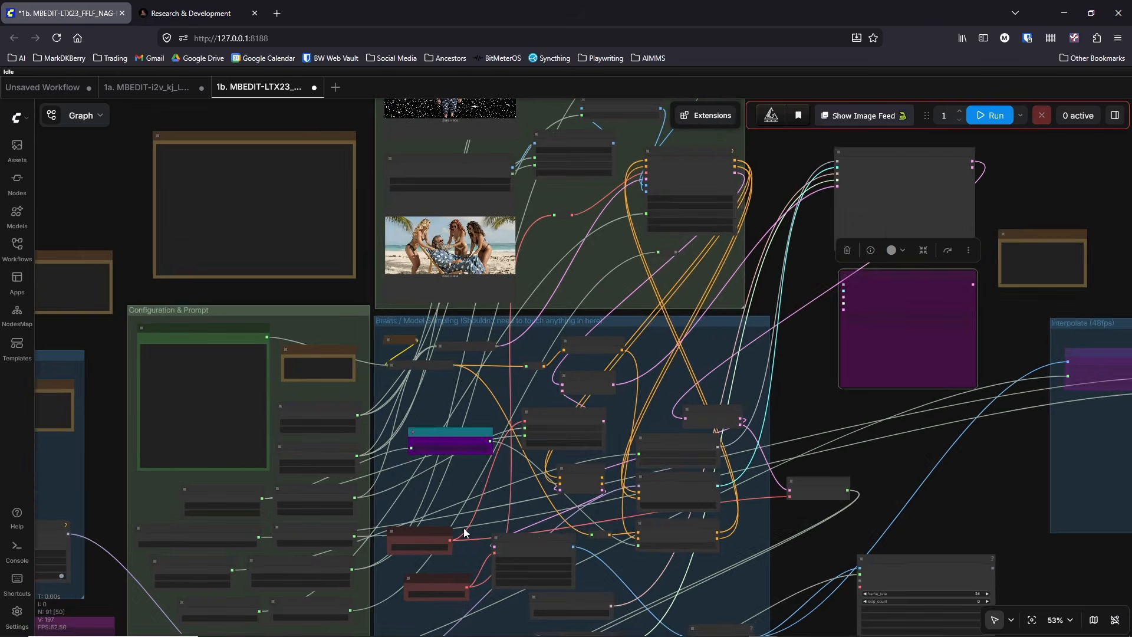
{"action": "scroll", "coordinate": [463, 510], "scroll_direction": "down", "scroll_amount": 3}
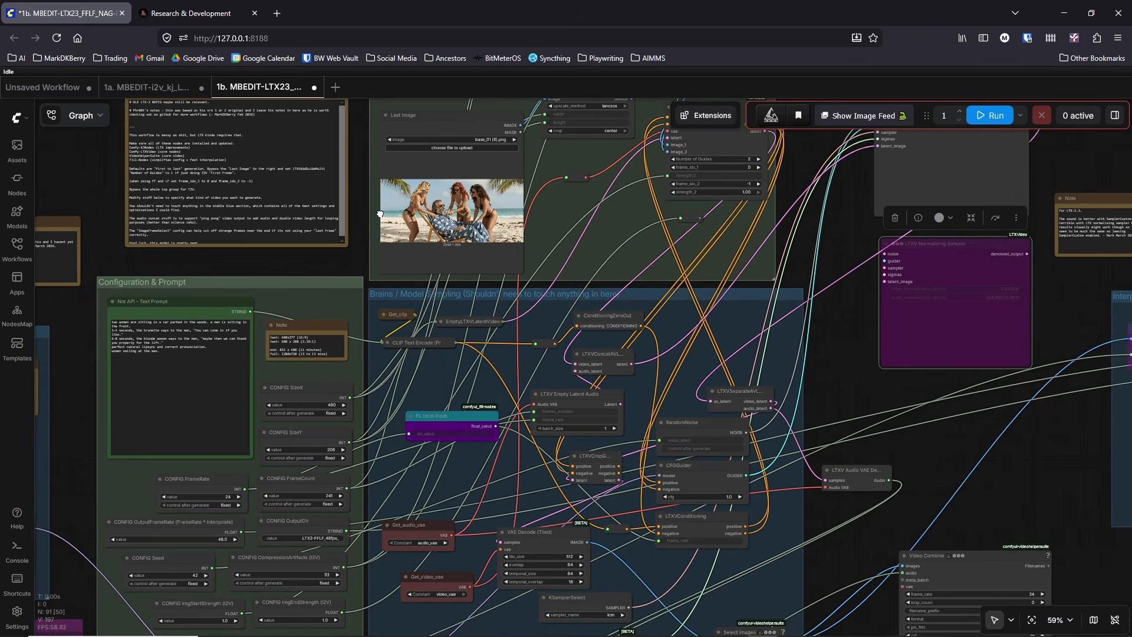
{"action": "left_click_drag", "start_coordinate": [361, 227], "coordinate": [461, 185]}
{"action": "scroll", "coordinate": [409, 360], "scroll_direction": "up", "scroll_amount": 3}
{"action": "scroll", "coordinate": [409, 360], "scroll_direction": "down", "scroll_amount": 2}
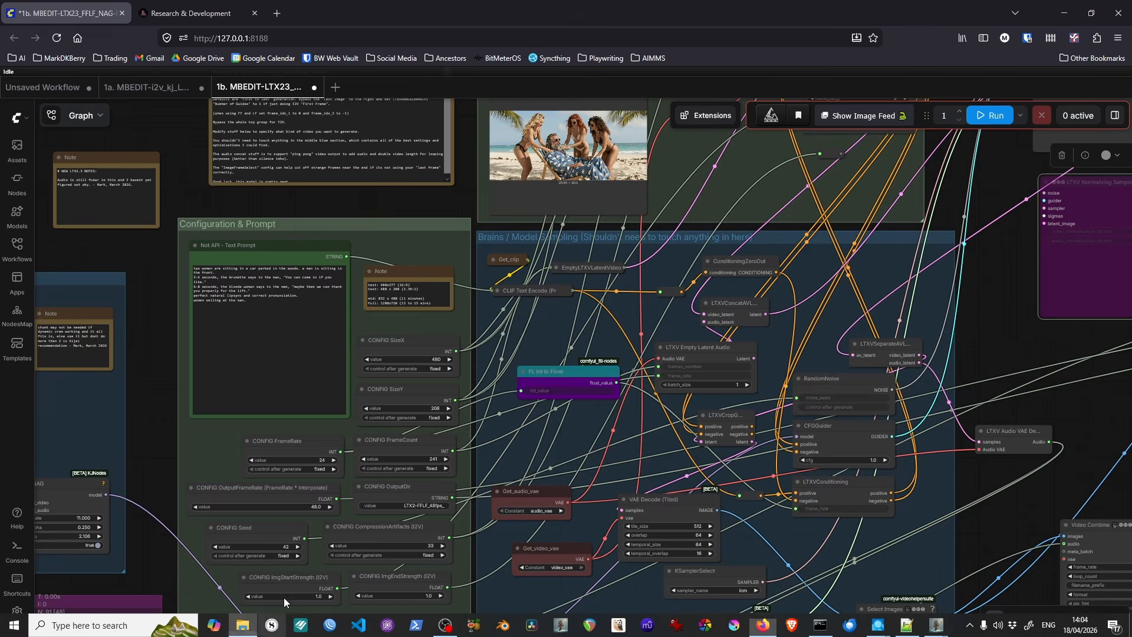
Step: Switch to File Explorer and point out the 1a i2v extend and 1b FFLF workflow files in the video_pipeline folder
{"action": "left_click", "coordinate": [257, 625]}
{"action": "left_click", "coordinate": [471, 320]}
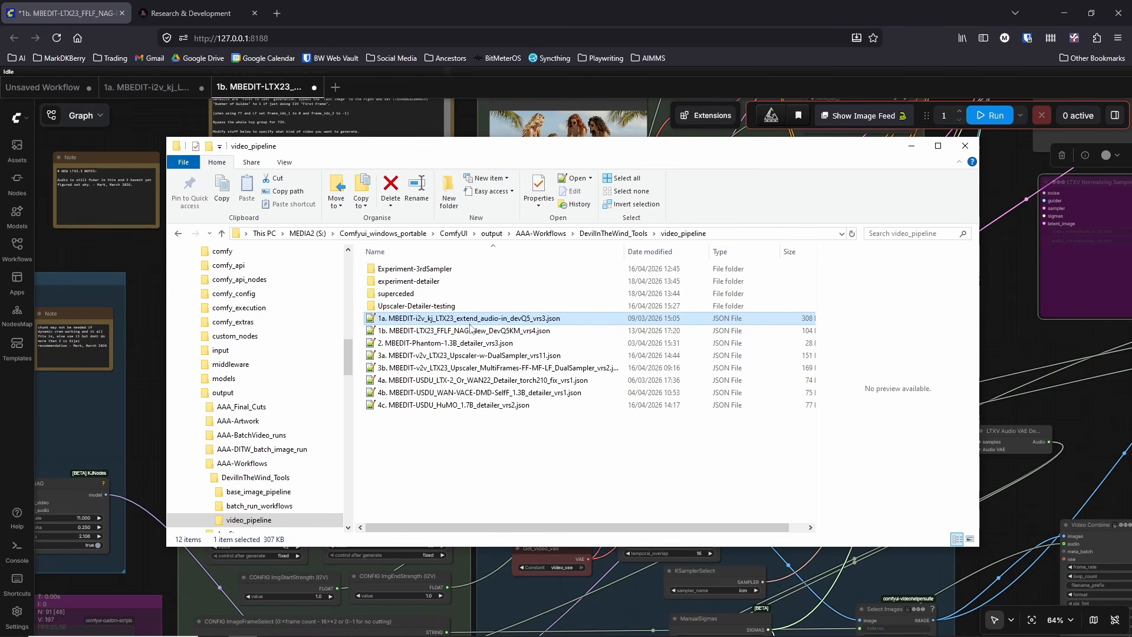
{"action": "left_click", "coordinate": [471, 330], "text": "ctrl"}
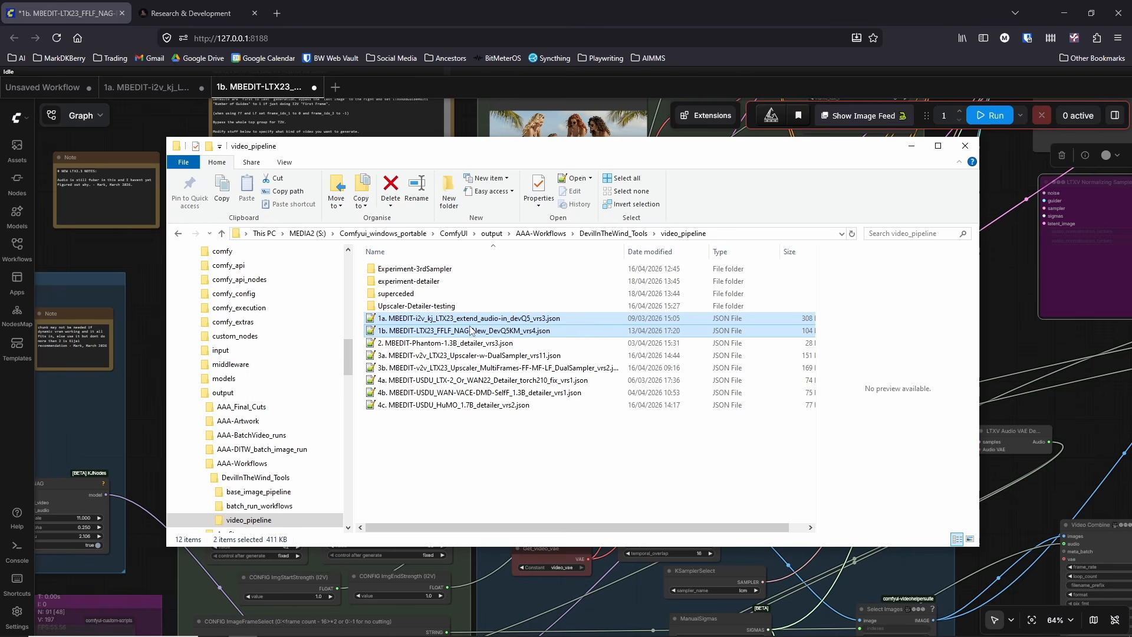
{"action": "left_click", "coordinate": [461, 330], "text": "ctrl"}
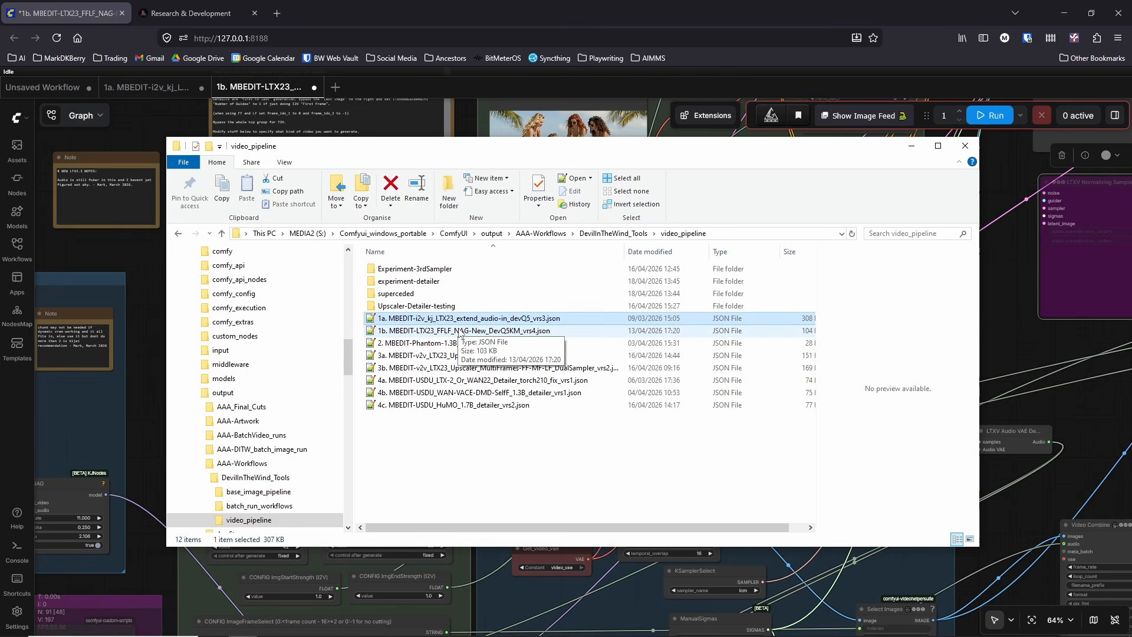
{"action": "left_click", "coordinate": [463, 331]}
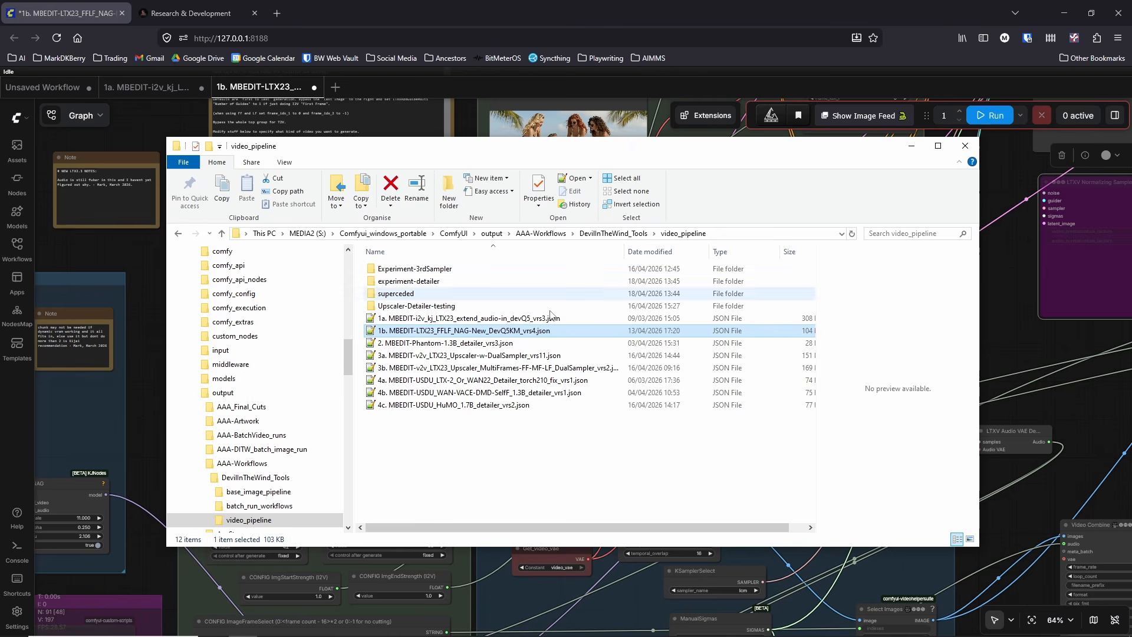
Step: Load 2. MBEDIT-Phantom-1.3B_detailer_vrs3.json from the video_pipeline folder into ComfyUI
{"action": "left_click", "coordinate": [451, 346]}
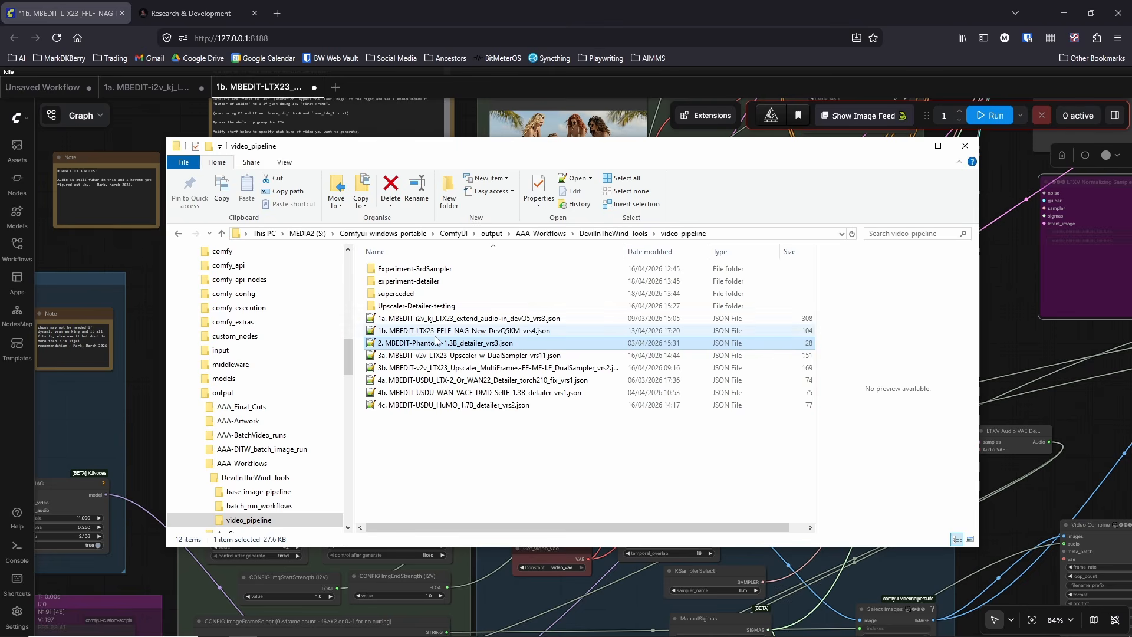
{"action": "left_click_drag", "start_coordinate": [448, 344], "coordinate": [92, 264]}
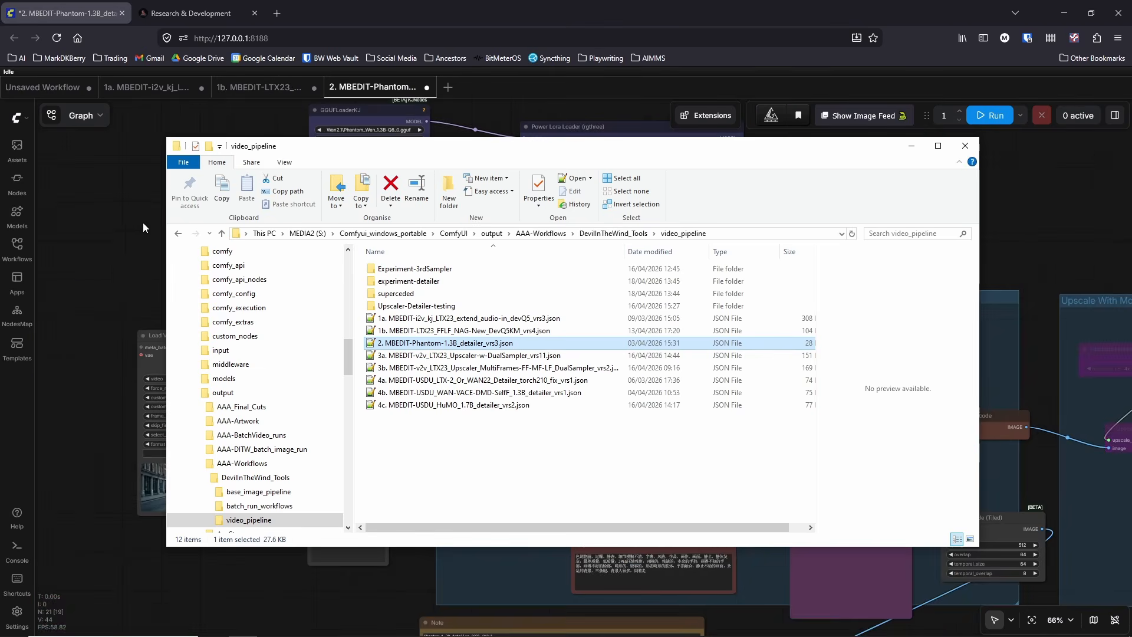
{"action": "left_click", "coordinate": [143, 221]}
Step: Examine the Phantom workflow's Load Video node, 5B Latent Upscale group and bypassed Upscale With Model group
{"action": "left_click_drag", "start_coordinate": [223, 305], "coordinate": [313, 253]}
{"action": "scroll", "coordinate": [313, 253], "scroll_direction": "down", "scroll_amount": 2}
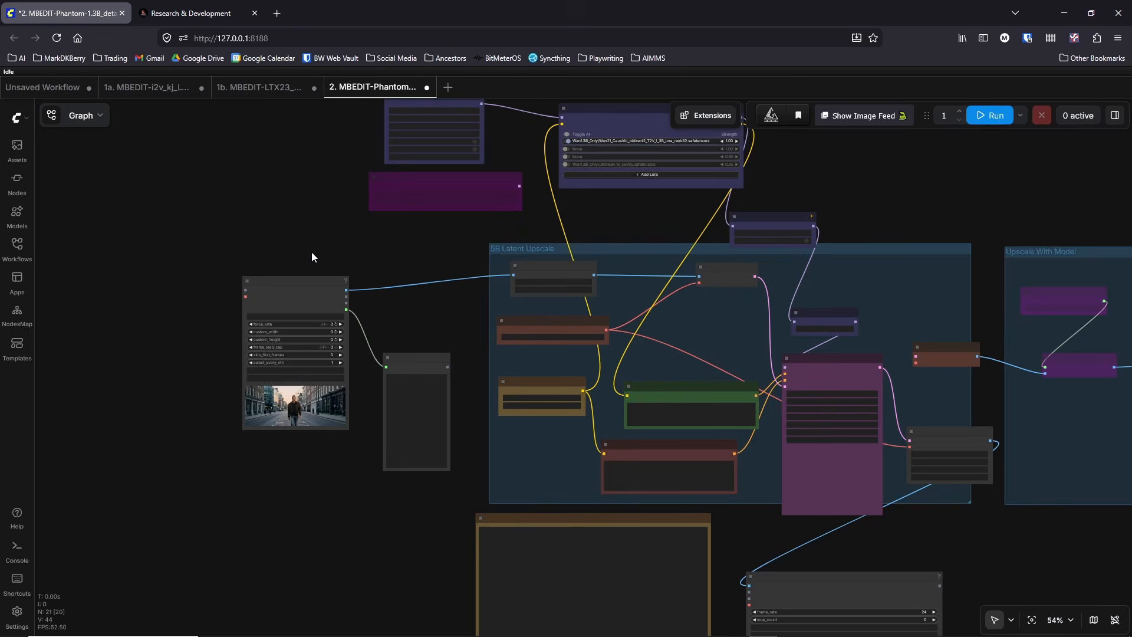
{"action": "scroll", "coordinate": [313, 252], "scroll_direction": "up", "scroll_amount": 7}
{"action": "left_click_drag", "start_coordinate": [513, 348], "coordinate": [405, 221]}
{"action": "scroll", "coordinate": [405, 221], "scroll_direction": "down", "scroll_amount": 3}
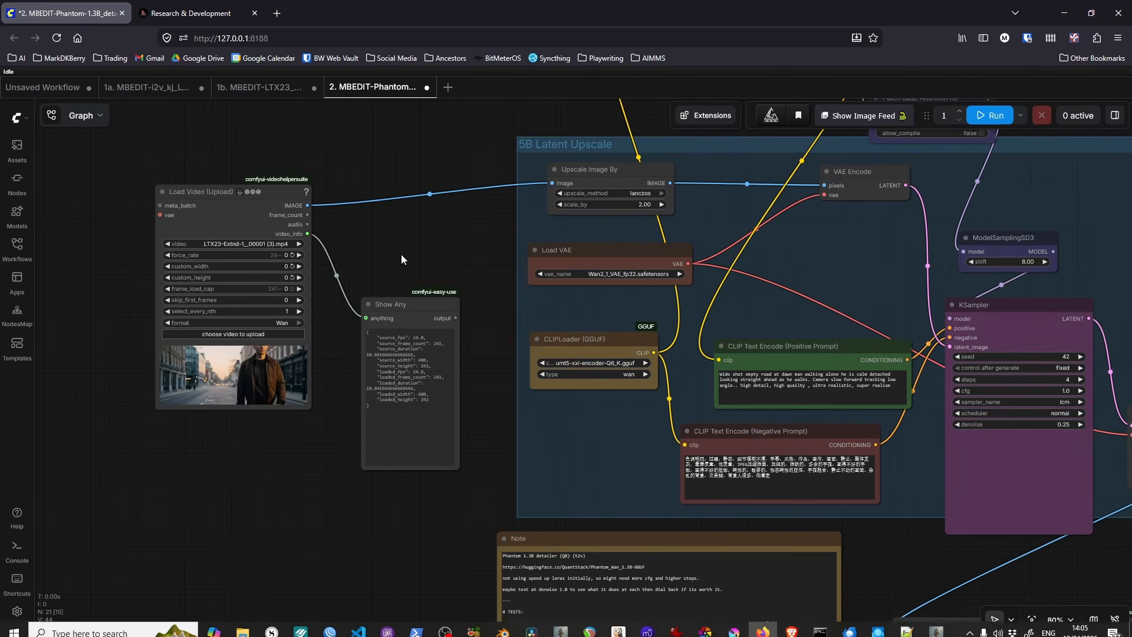
{"action": "left_click_drag", "start_coordinate": [401, 253], "coordinate": [317, 315]}
{"action": "scroll", "coordinate": [317, 314], "scroll_direction": "down", "scroll_amount": 5}
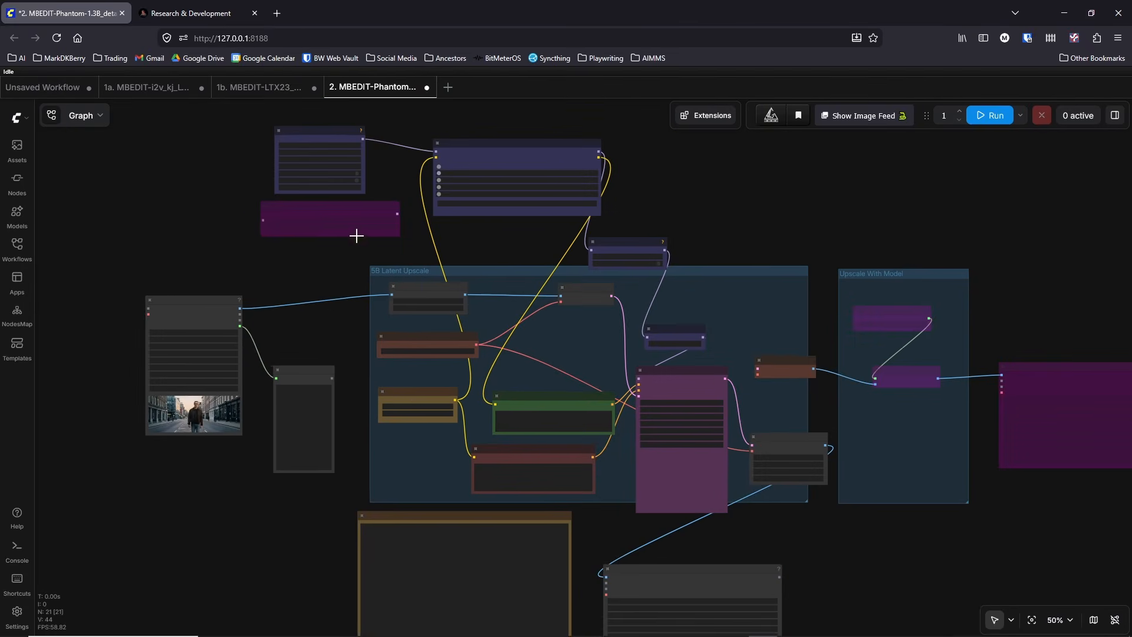
{"action": "left_click_drag", "start_coordinate": [490, 246], "coordinate": [430, 220]}
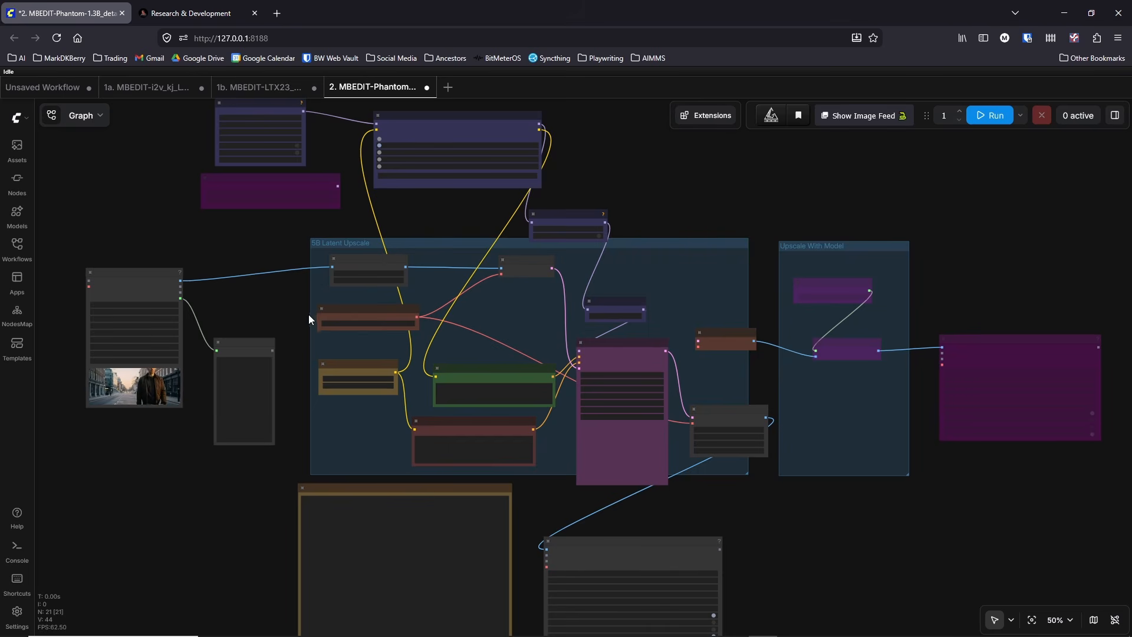
Step: Widen the GGUFLoaderKJ node to show its full model name, and slightly enlarge the Power Lora Loader node
{"action": "scroll", "coordinate": [309, 313], "scroll_direction": "up", "scroll_amount": 4}
{"action": "left_click_drag", "start_coordinate": [301, 303], "coordinate": [348, 533]}
{"action": "scroll", "coordinate": [371, 298], "scroll_direction": "up", "scroll_amount": 5}
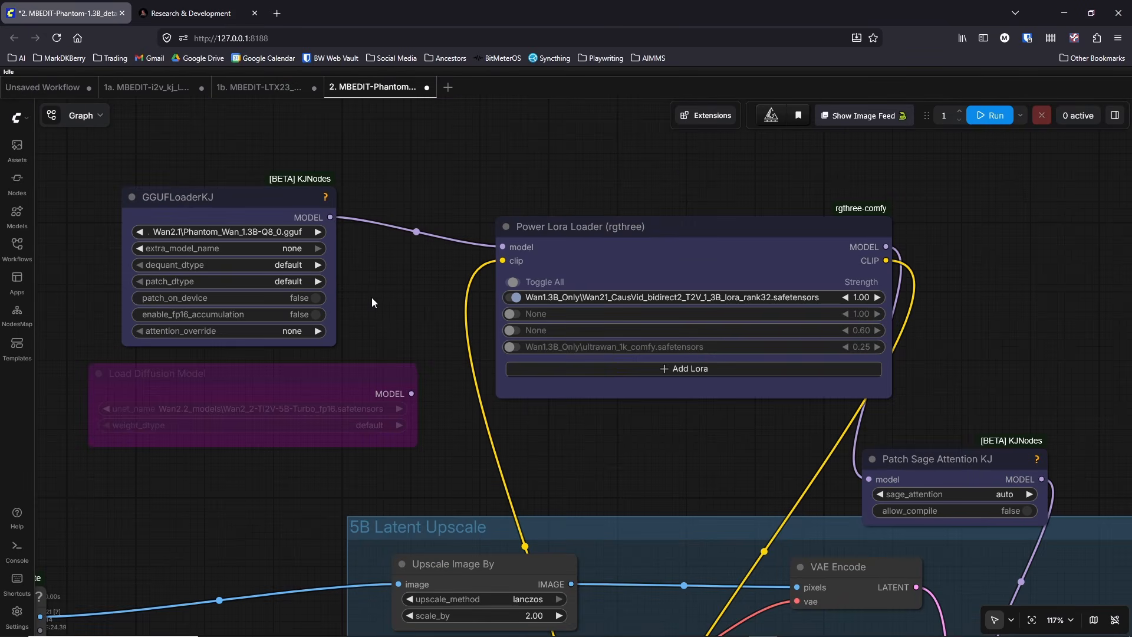
{"action": "left_click_drag", "start_coordinate": [332, 341], "coordinate": [397, 347]}
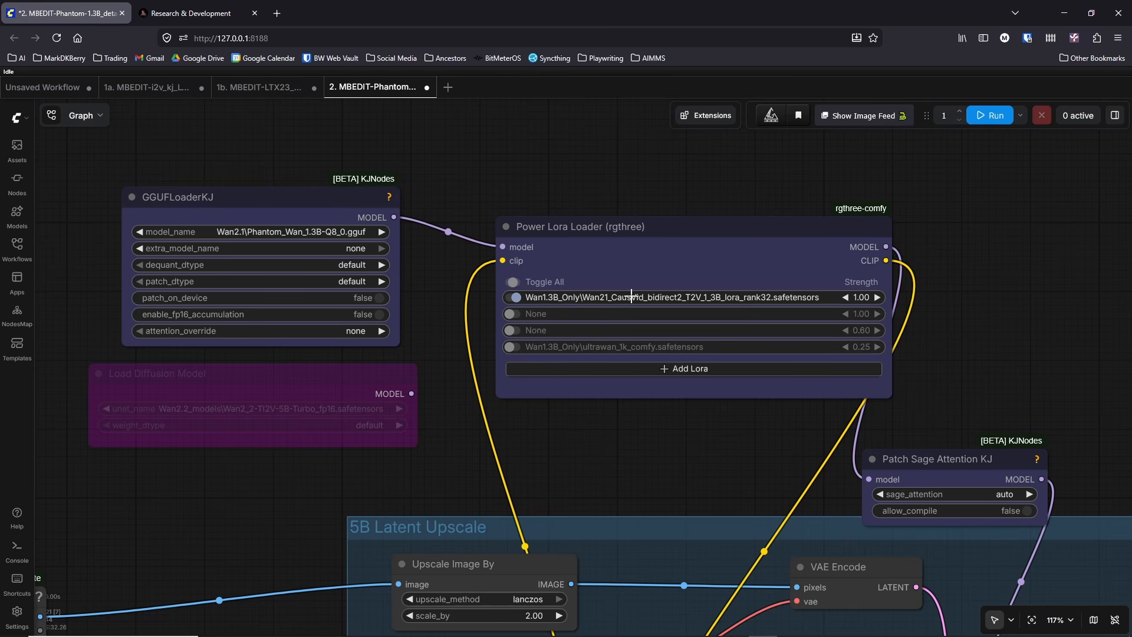
{"action": "left_click_drag", "start_coordinate": [885, 391], "coordinate": [892, 395]}
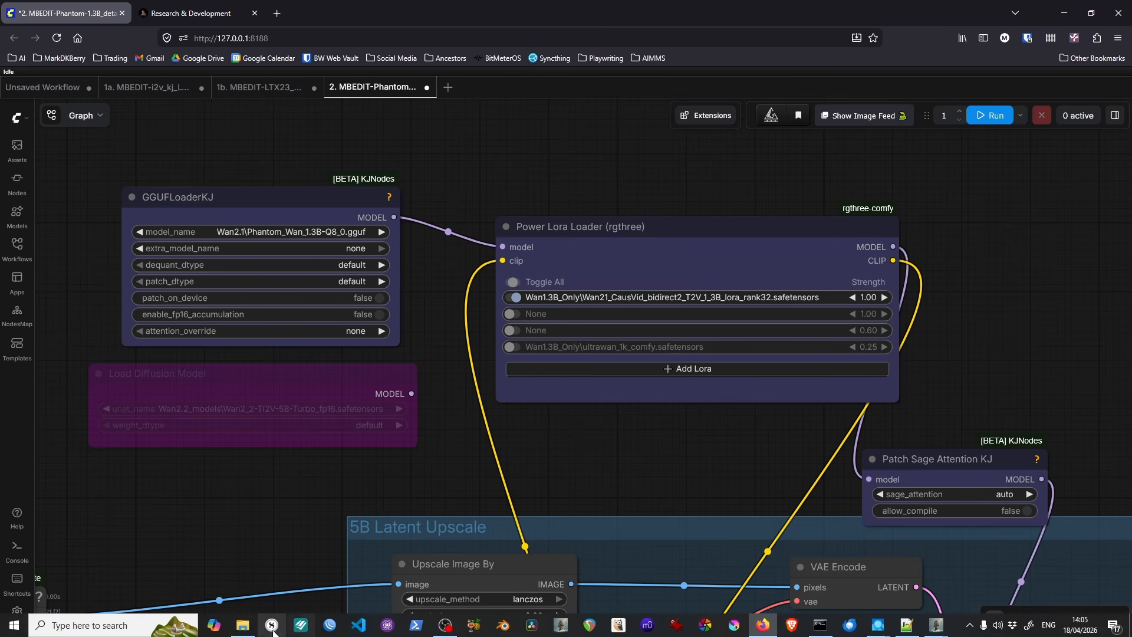
Step: In File Explorer, move "UseThese With 1.3B and 1.7B WAN Loras should work.webp" from experiment-detailer into video_pipeline and preview it
{"action": "left_click", "coordinate": [242, 633]}
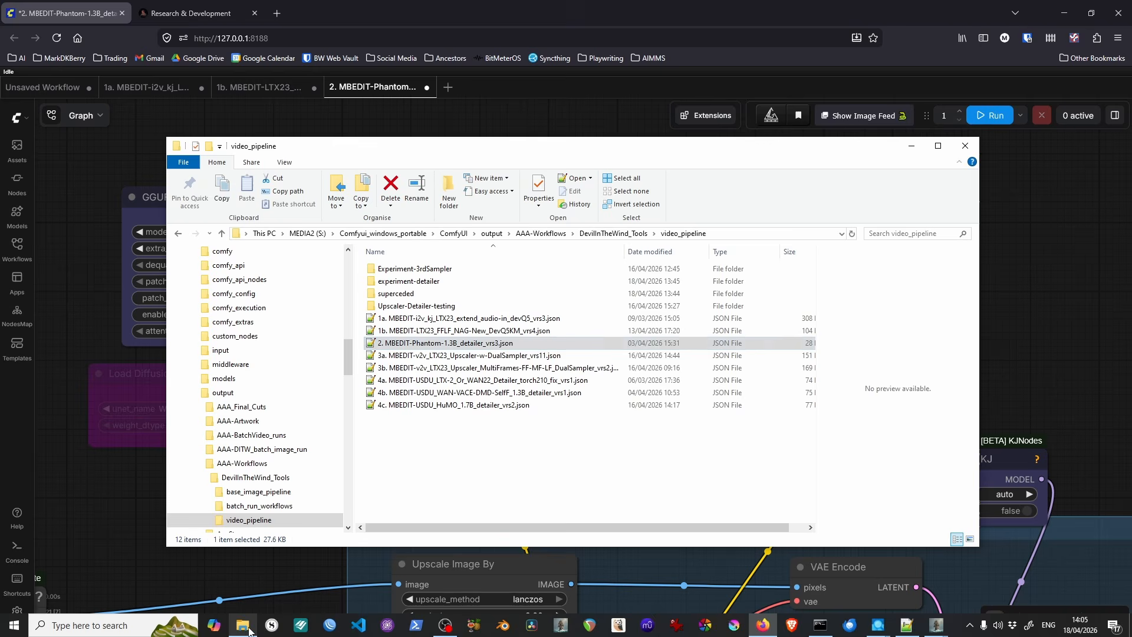
{"action": "double_click", "coordinate": [430, 281]}
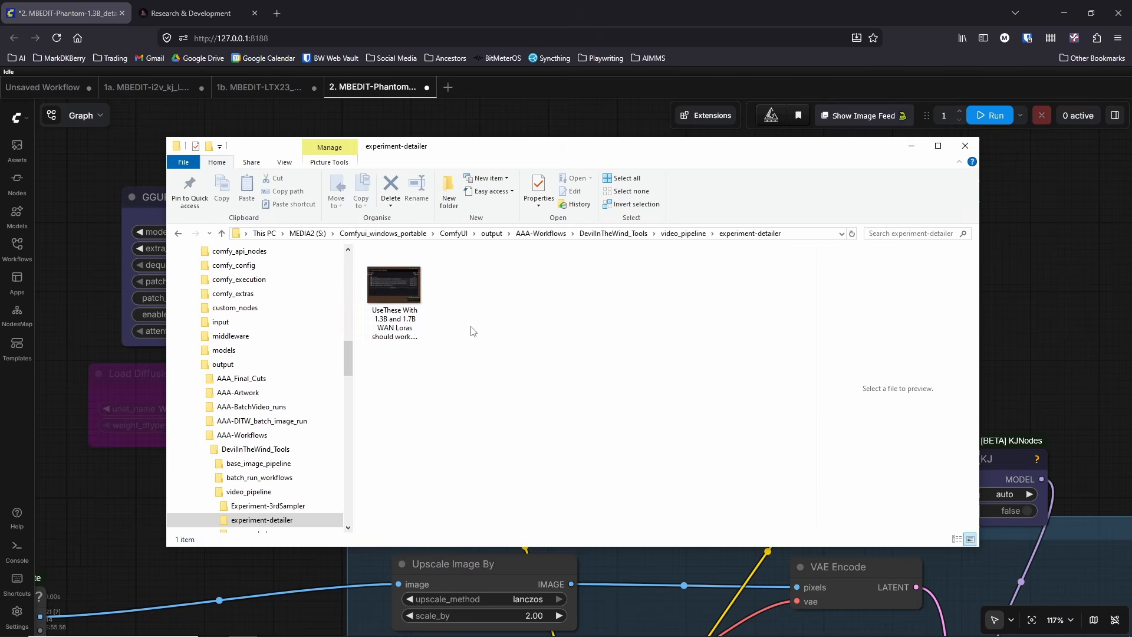
{"action": "left_click_drag", "start_coordinate": [402, 304], "coordinate": [681, 238]}
{"action": "left_click", "coordinate": [683, 233]}
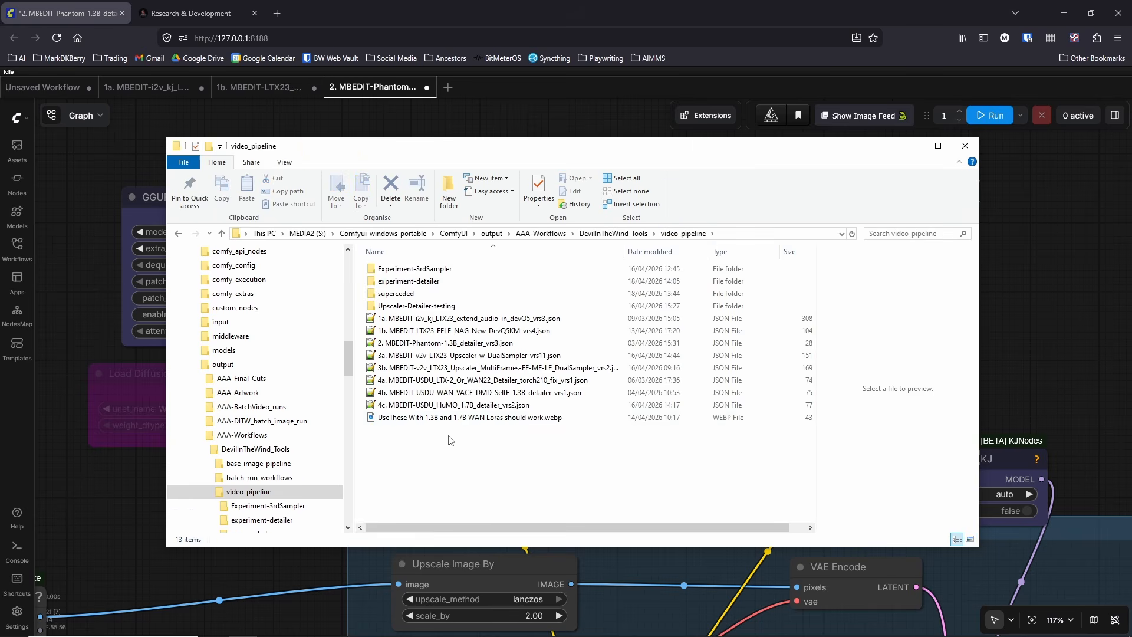
{"action": "left_click", "coordinate": [471, 418]}
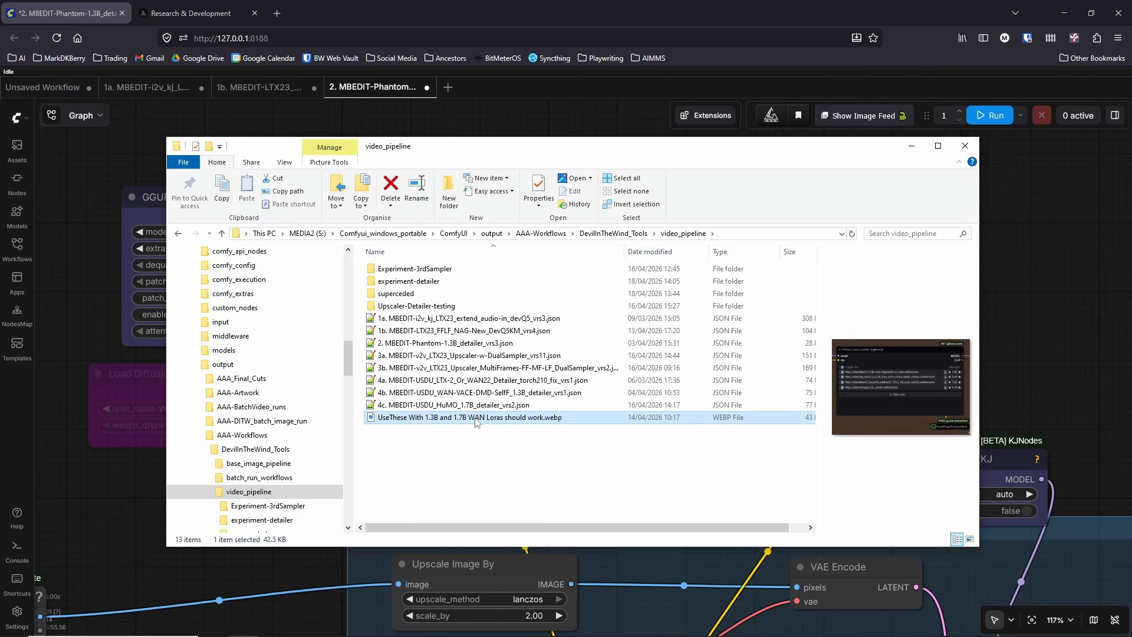
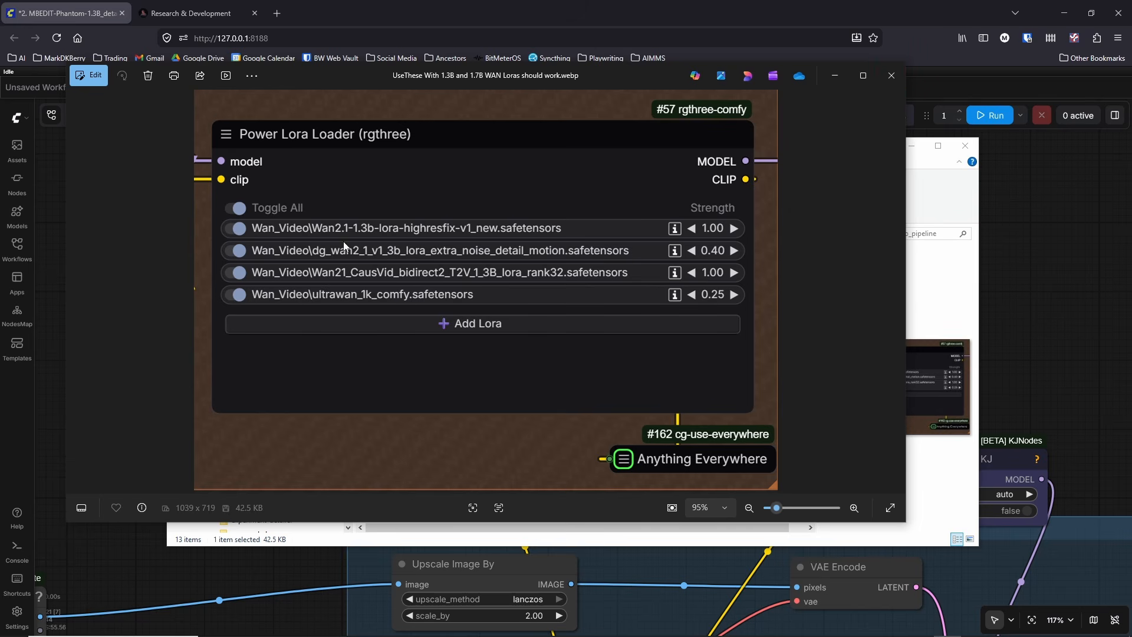
Step: Close the LoRA reference image, minimize File Explorer, and examine the workflow's Power Lora Loader and GGUFLoaderKJ nodes
{"action": "left_click", "coordinate": [890, 77]}
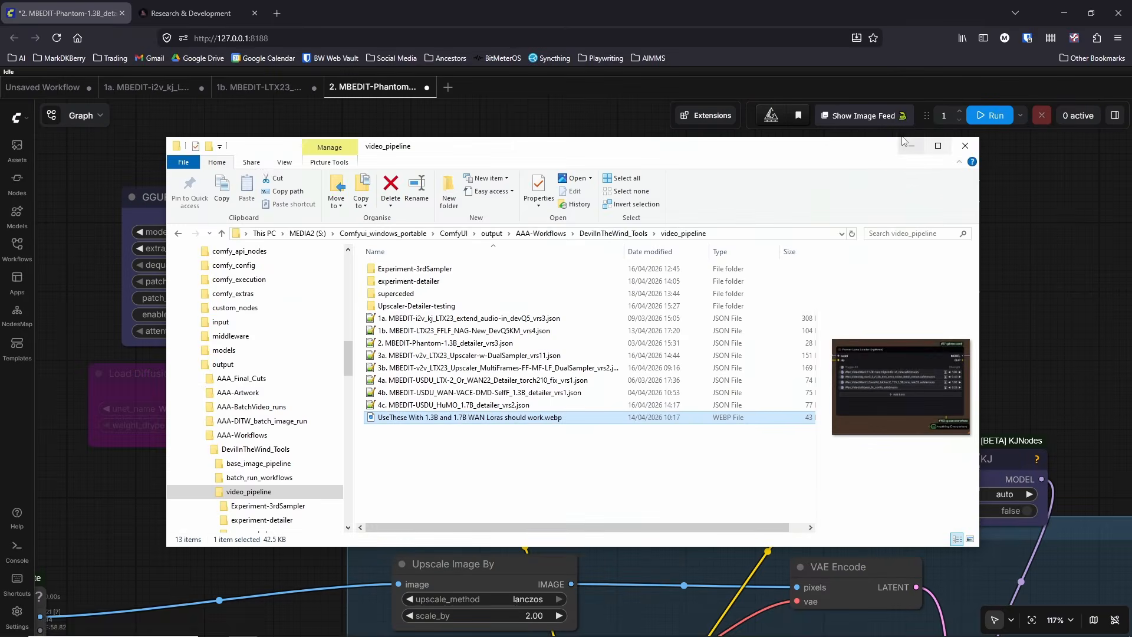
{"action": "left_click", "coordinate": [912, 147]}
{"action": "scroll", "coordinate": [665, 430], "scroll_direction": "up", "scroll_amount": 4}
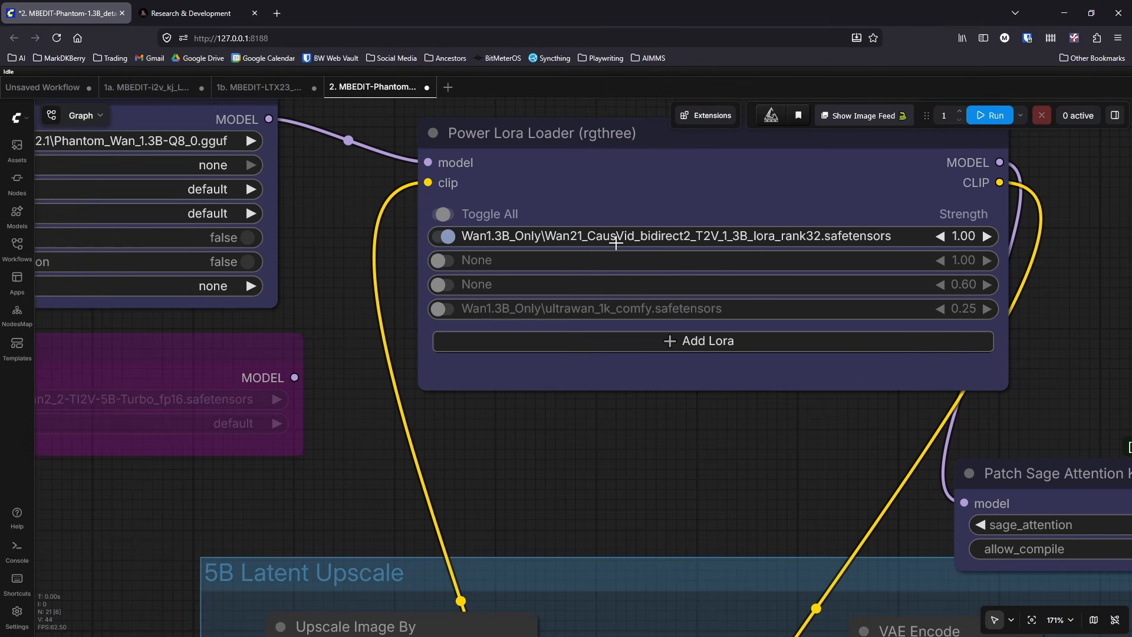
{"action": "scroll", "coordinate": [536, 448], "scroll_direction": "down", "scroll_amount": 3}
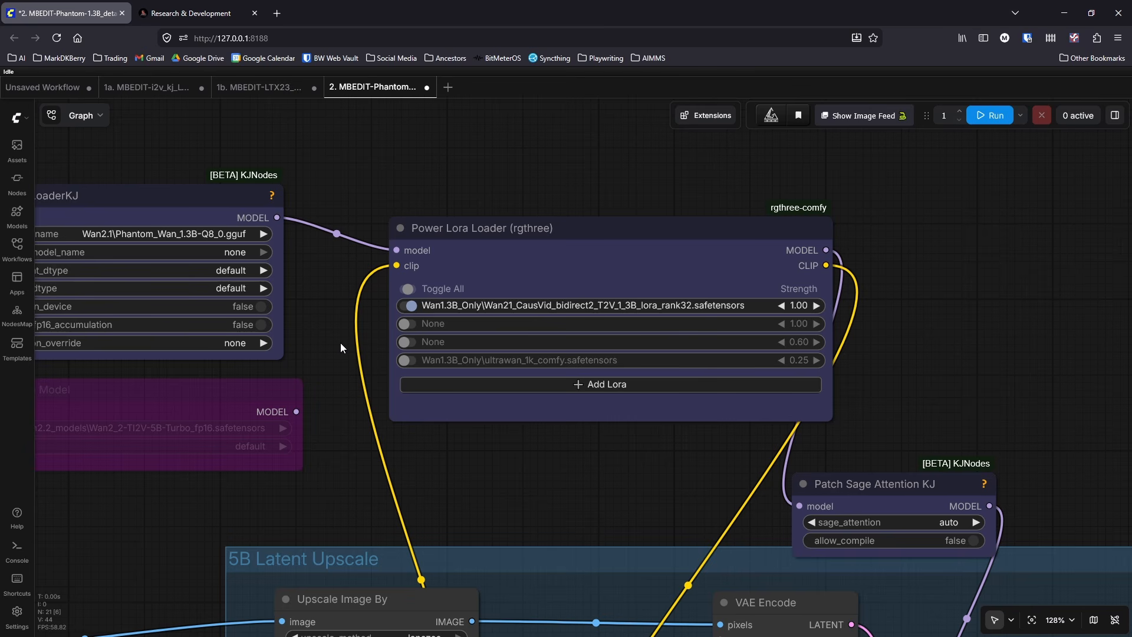
{"action": "scroll", "coordinate": [340, 344], "scroll_direction": "down", "scroll_amount": 4}
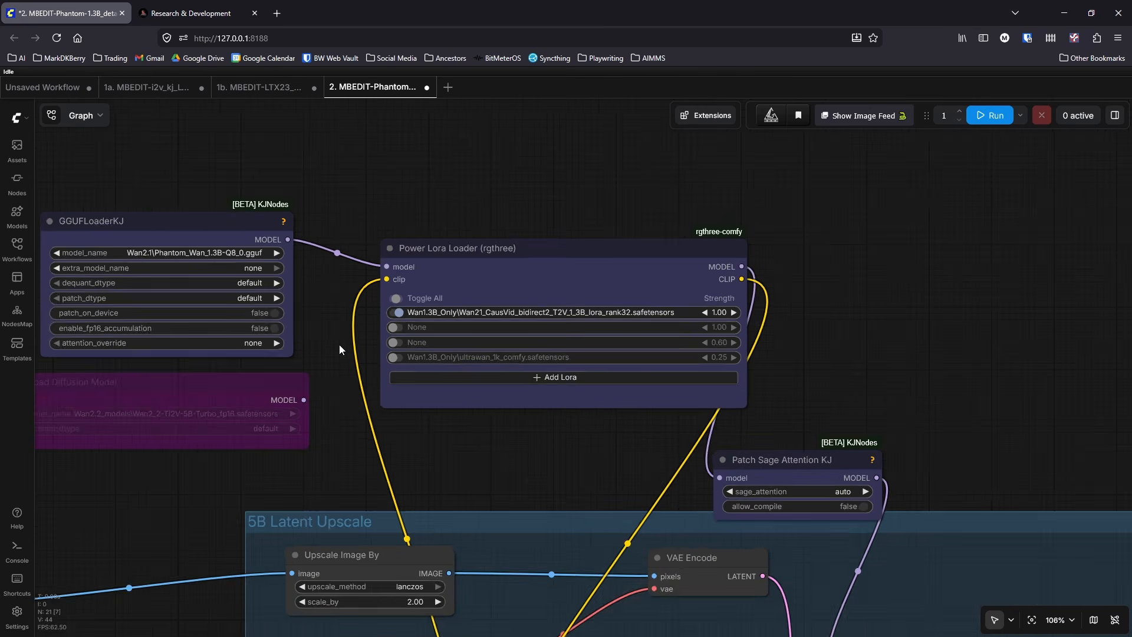
{"action": "left_click_drag", "start_coordinate": [855, 435], "coordinate": [769, 239]}
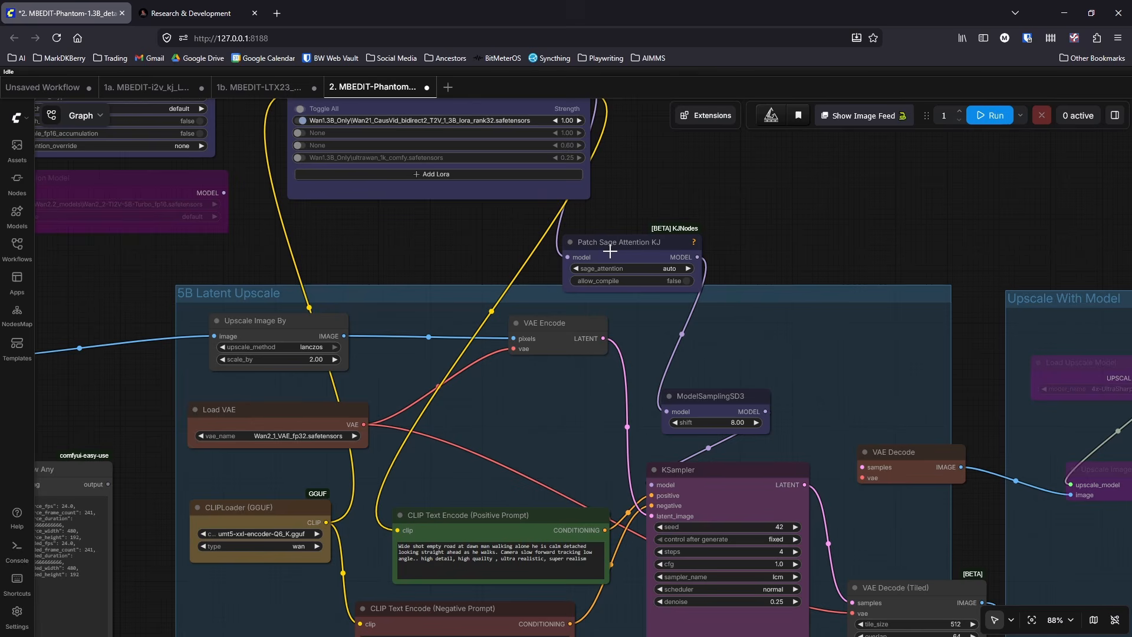
{"action": "left_click_drag", "start_coordinate": [418, 257], "coordinate": [652, 368]}
{"action": "scroll", "coordinate": [529, 348], "scroll_direction": "up", "scroll_amount": 2}
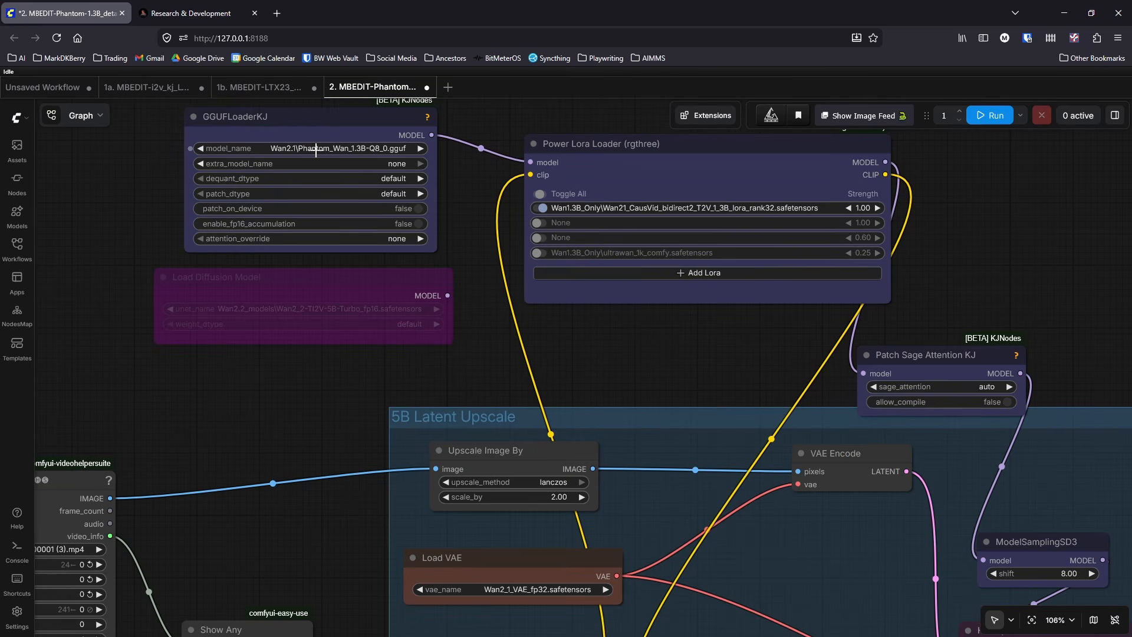
{"action": "left_click_drag", "start_coordinate": [362, 394], "coordinate": [733, 186]}
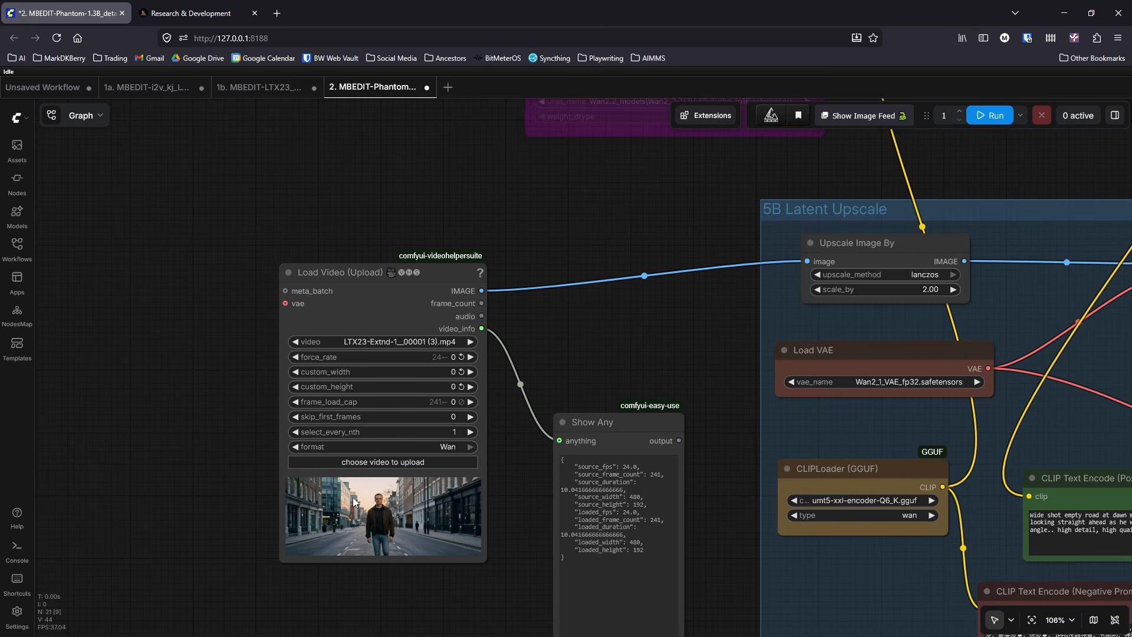
Step: Examine the Load Video node's clip preview up close, along with the Show Any video info beside it
{"action": "scroll", "coordinate": [567, 356], "scroll_direction": "down", "scroll_amount": 1}
{"action": "left_click_drag", "start_coordinate": [637, 349], "coordinate": [224, 253]}
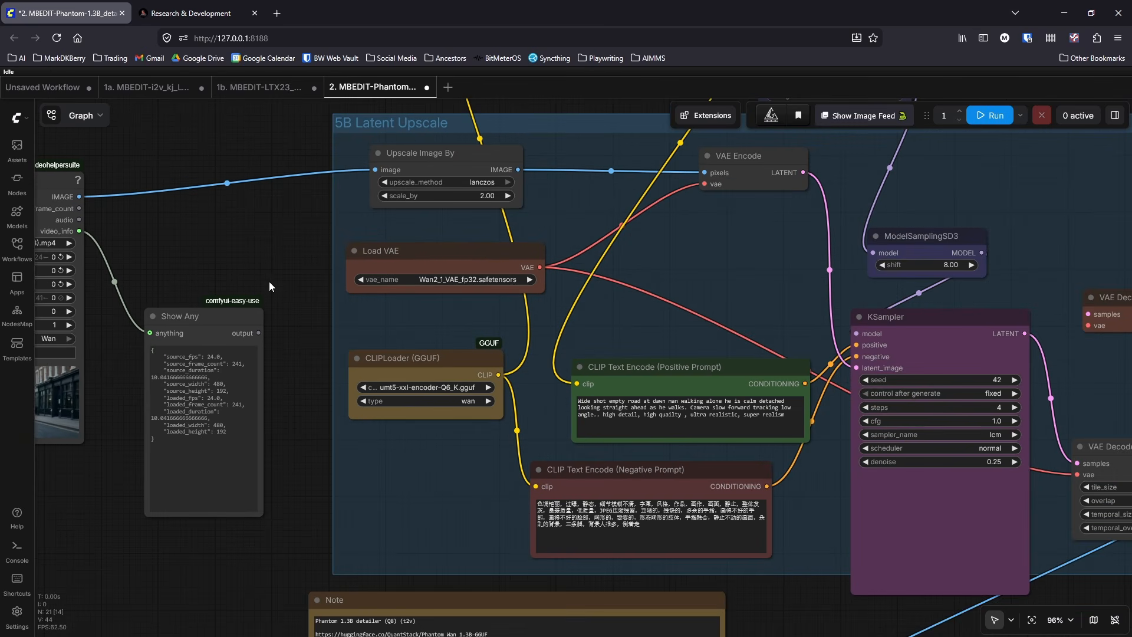
{"action": "left_click_drag", "start_coordinate": [283, 458], "coordinate": [689, 427]}
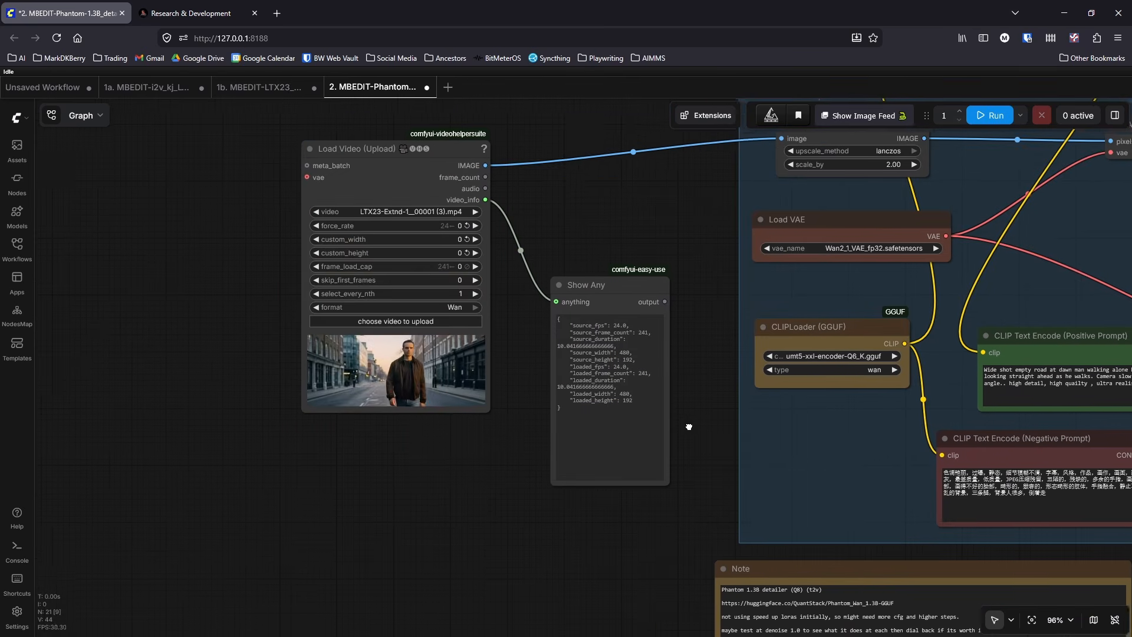
{"action": "scroll", "coordinate": [448, 419], "scroll_direction": "up", "scroll_amount": 7}
{"action": "scroll", "coordinate": [320, 423], "scroll_direction": "up", "scroll_amount": 5}
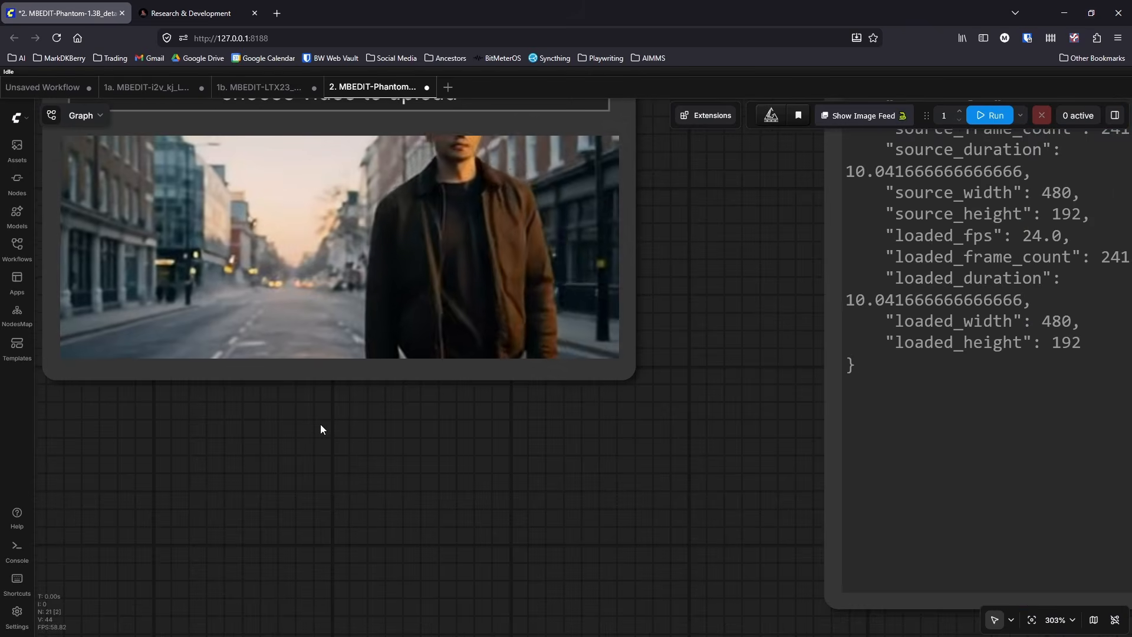
{"action": "left_click_drag", "start_coordinate": [320, 424], "coordinate": [465, 554]}
{"action": "scroll", "coordinate": [449, 554], "scroll_direction": "up", "scroll_amount": 3}
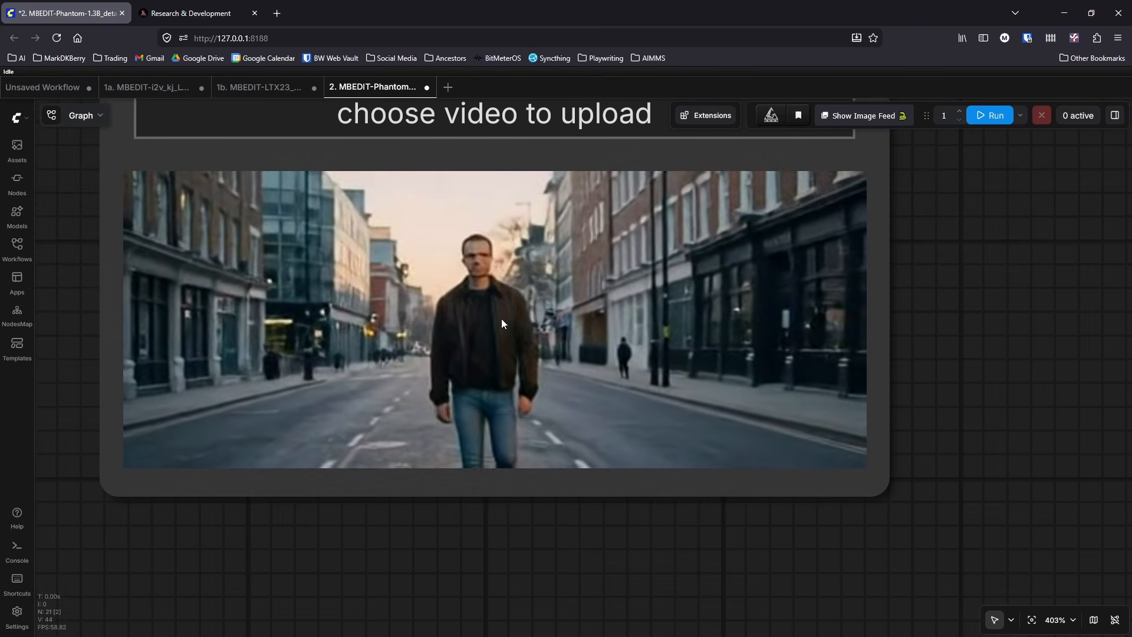
{"action": "scroll", "coordinate": [908, 319], "scroll_direction": "down", "scroll_amount": 12}
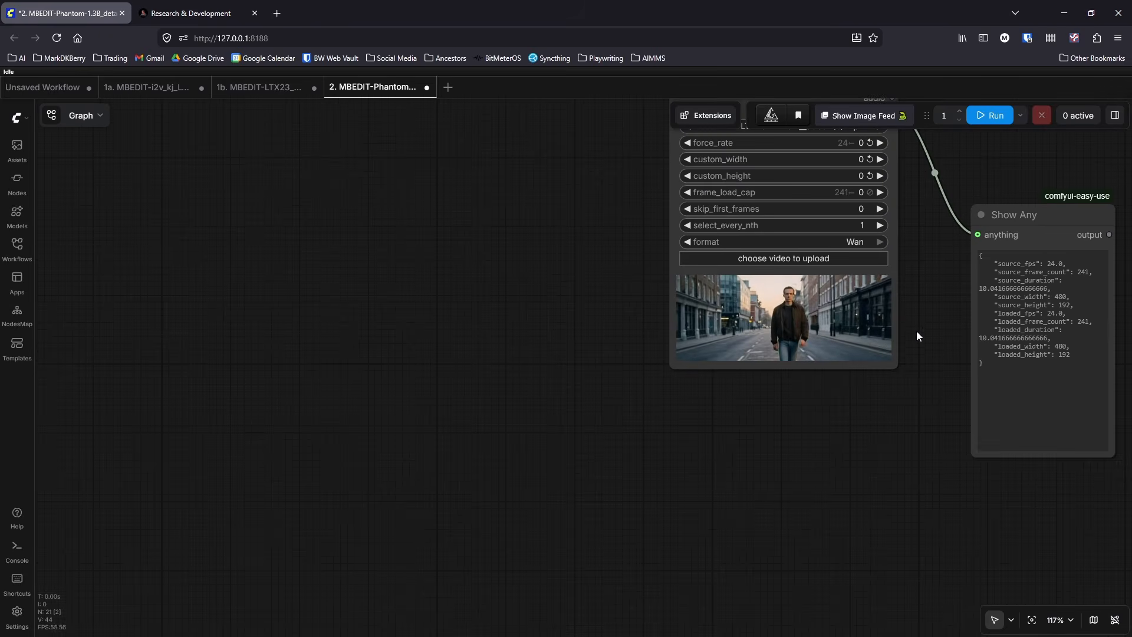
{"action": "left_click_drag", "start_coordinate": [917, 332], "coordinate": [231, 407]}
{"action": "scroll", "coordinate": [483, 407], "scroll_direction": "down", "scroll_amount": 2}
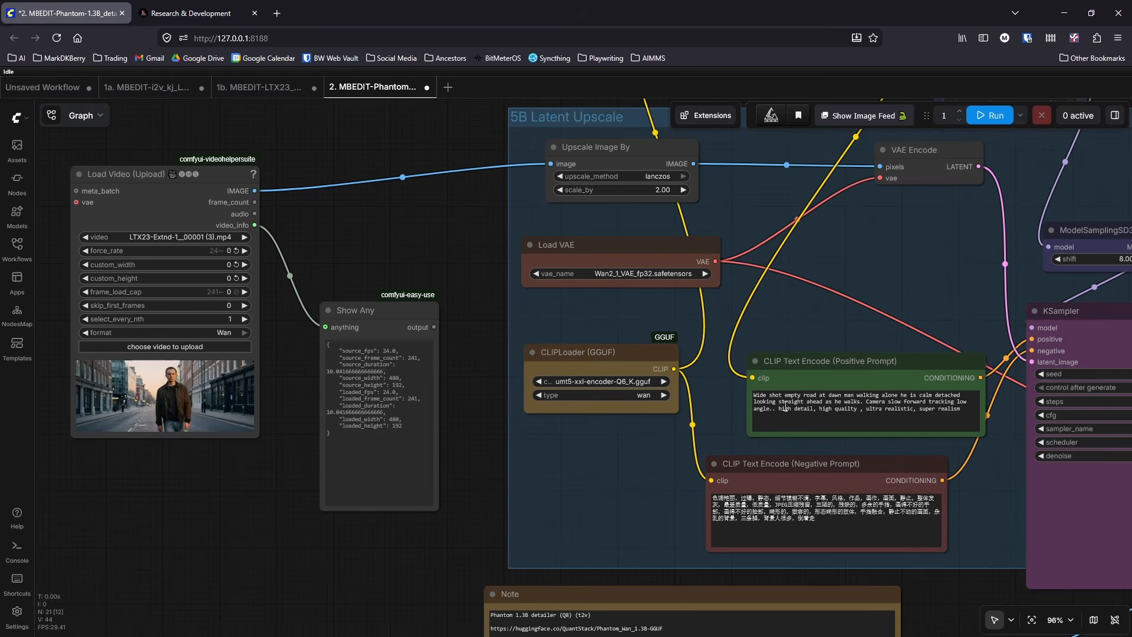
Step: Highlight the positive prompt, switch to AIMMS, close the DITW_01A_04A_construction_site Video Management dialog, and return to ComfyUI
{"action": "triple_click", "coordinate": [977, 408]}
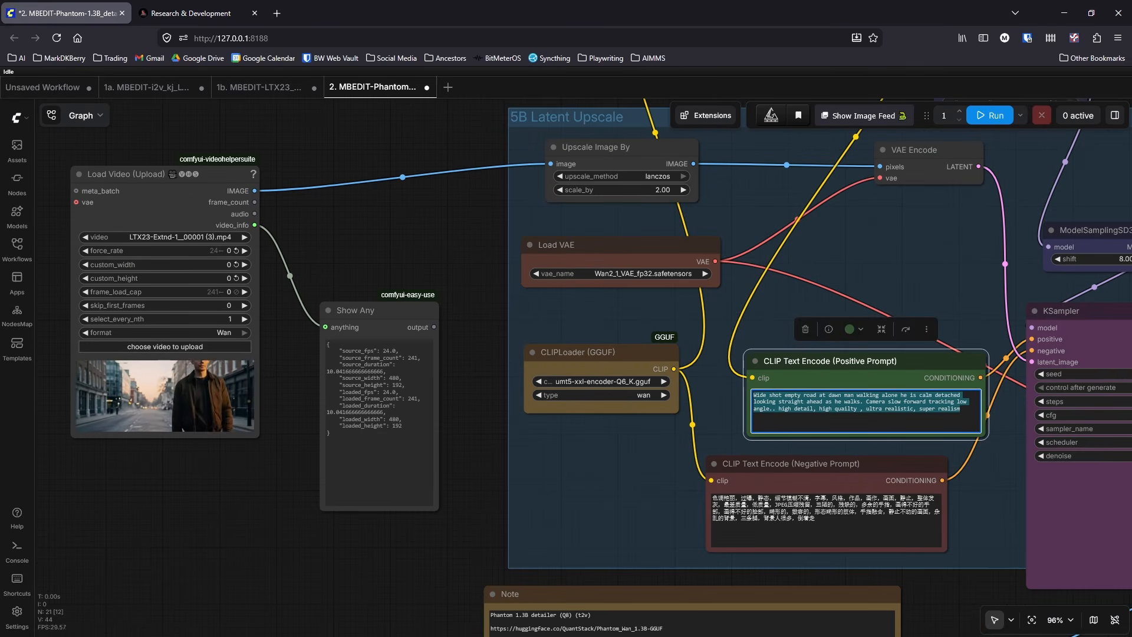
{"action": "key", "text": "super"}
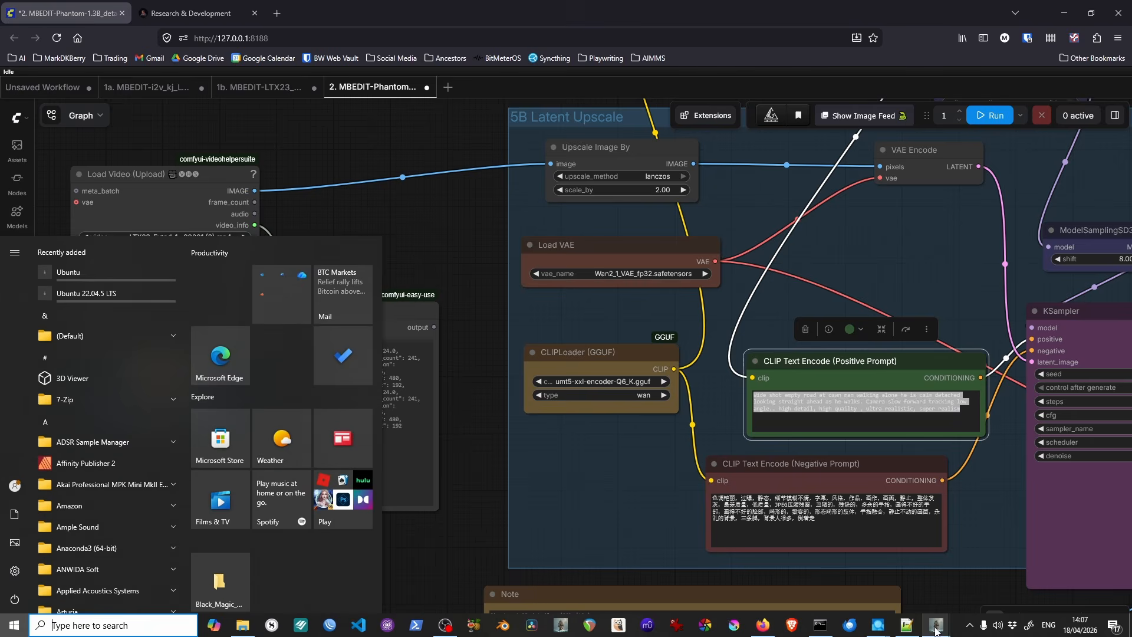
{"action": "mouse_move", "coordinate": [936, 631]}
{"action": "left_click", "coordinate": [981, 590]}
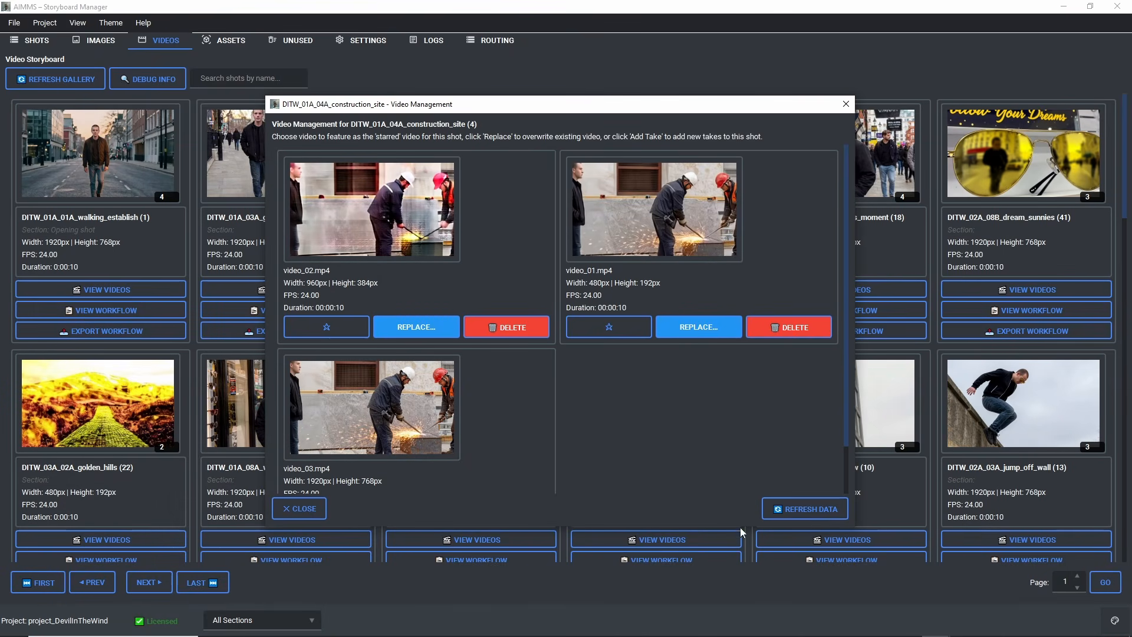
{"action": "left_click", "coordinate": [291, 511]}
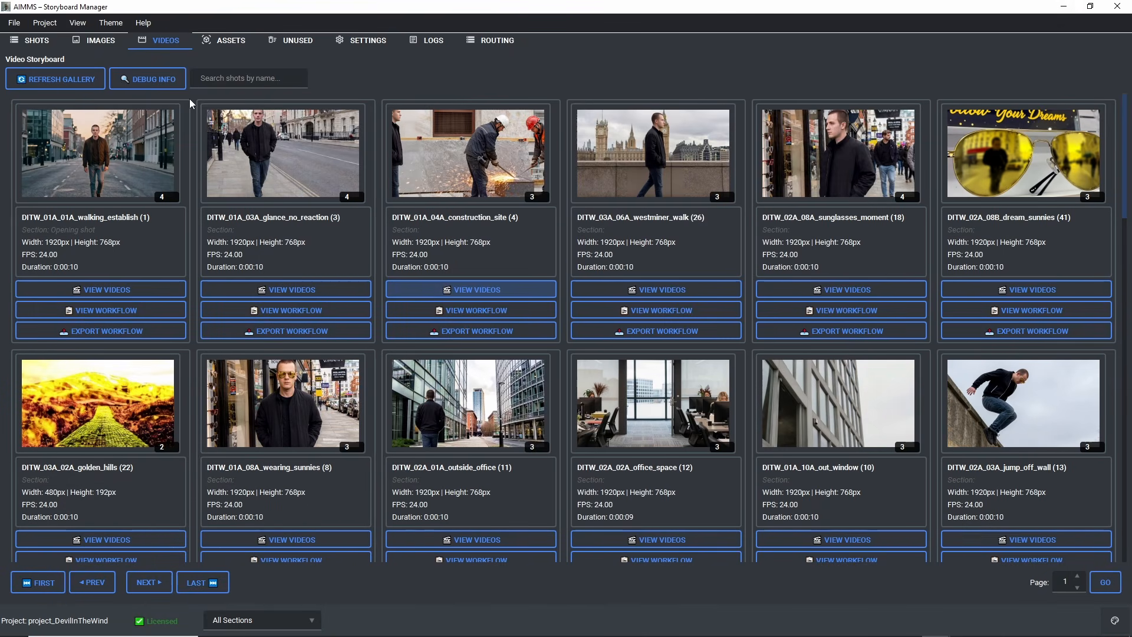
{"action": "left_click", "coordinate": [1064, 6]}
Step: Select the full negative prompt text and slightly widen the CLIPLoader (GGUF) node
{"action": "left_click", "coordinate": [968, 414]}
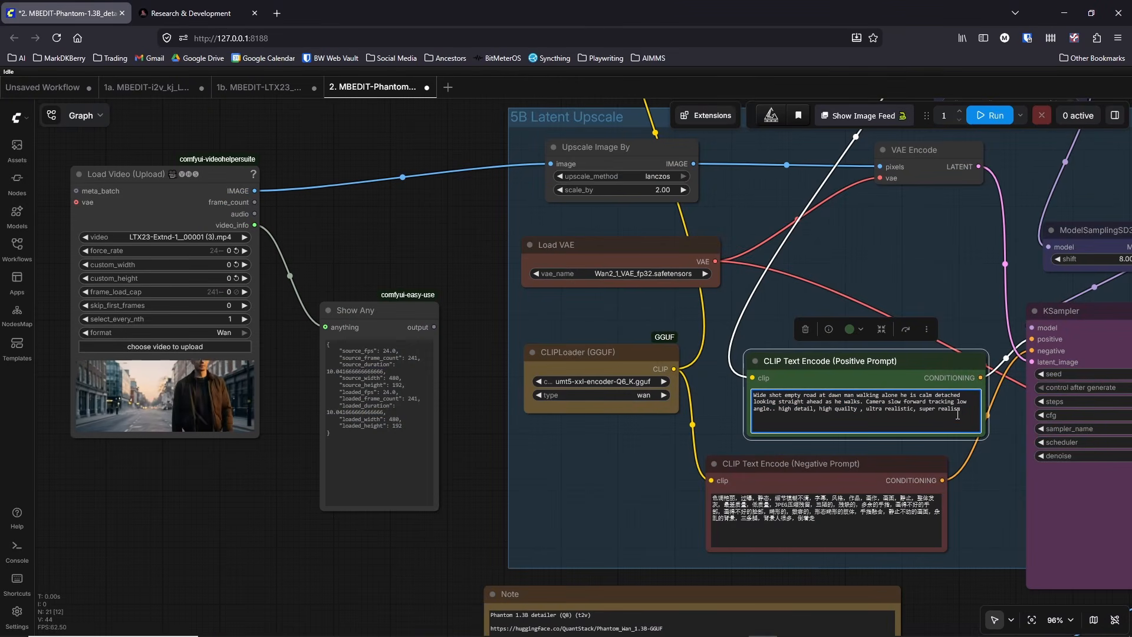
{"action": "left_click", "coordinate": [837, 522]}
{"action": "key", "text": "ctrl+a"}
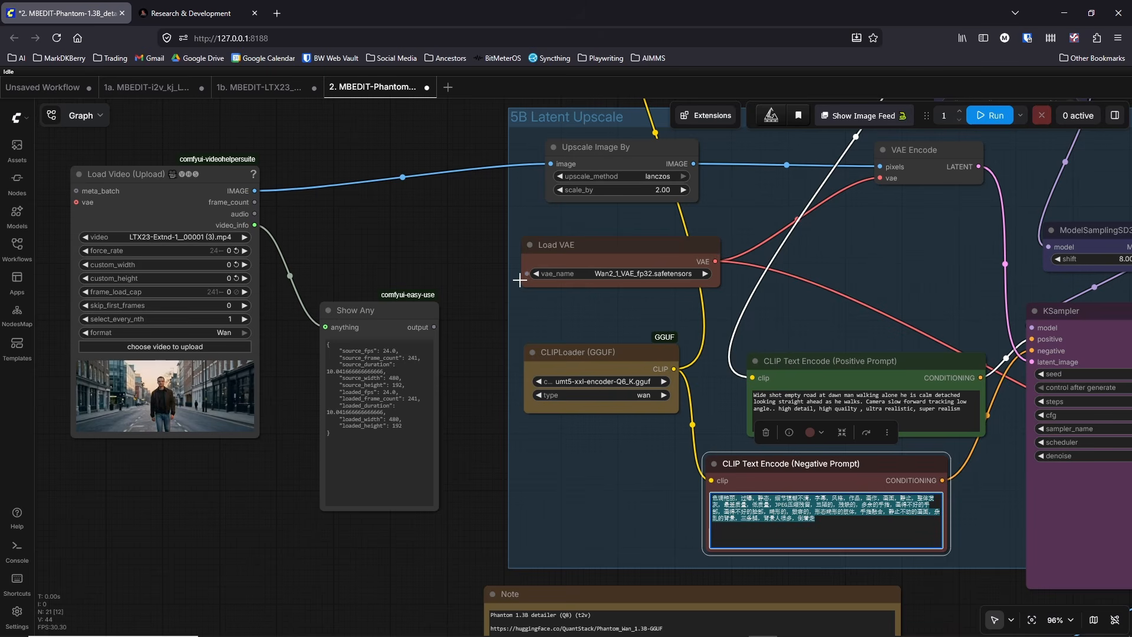
{"action": "left_click_drag", "start_coordinate": [470, 247], "coordinate": [338, 274]}
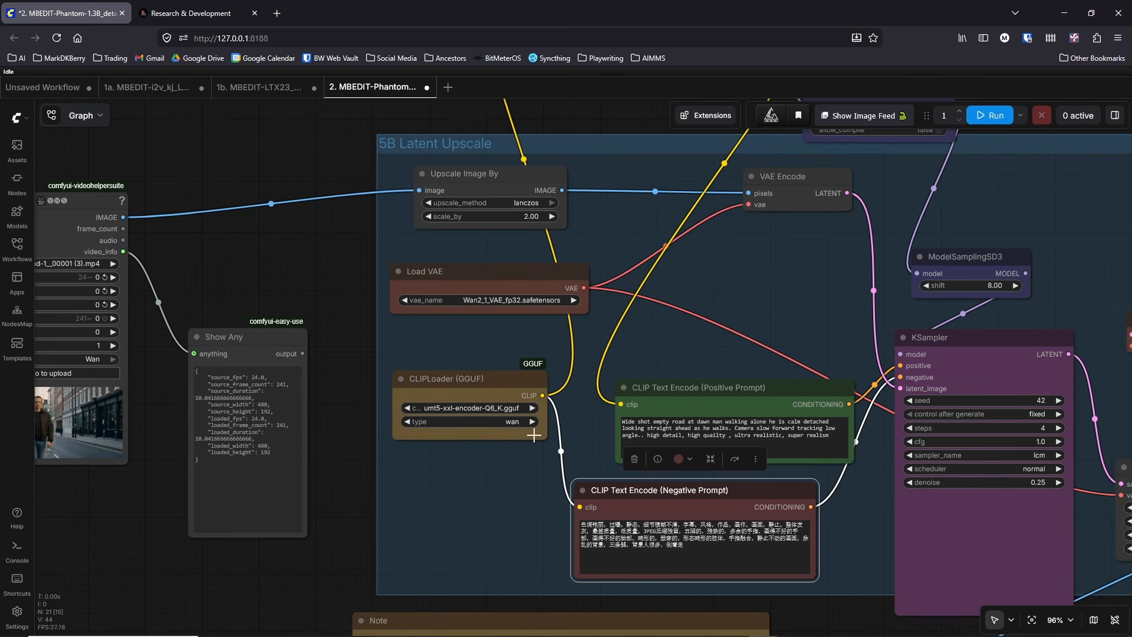
{"action": "left_click_drag", "start_coordinate": [542, 437], "coordinate": [566, 444]}
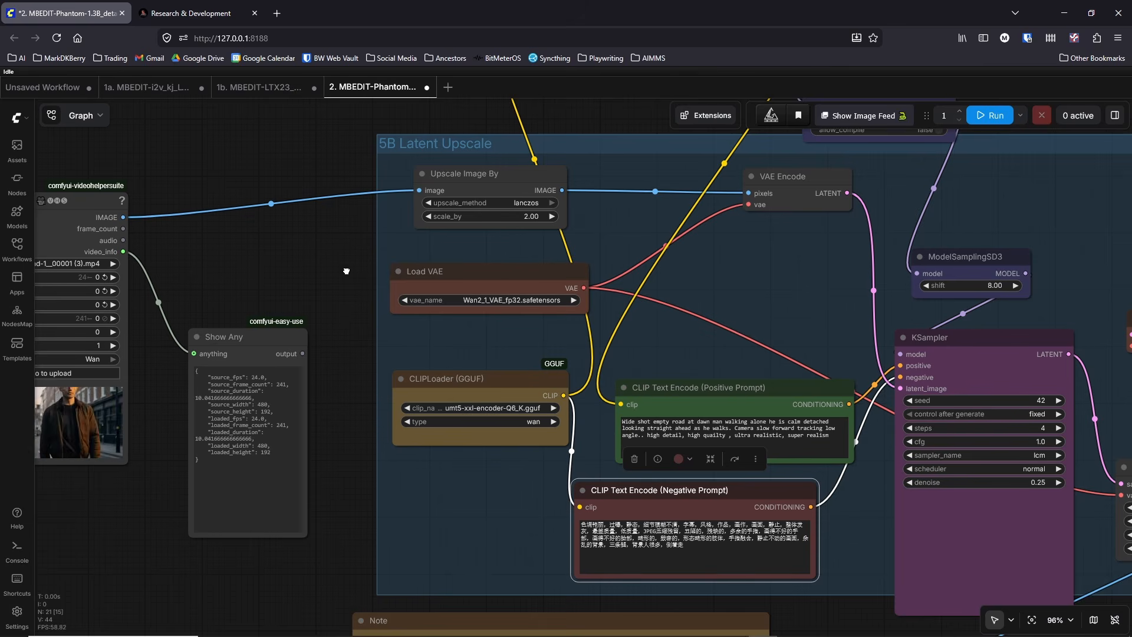
Step: Examine the path from Power Lora Loader through Patch Sage Attention to the KSampler settings, plus the test Note and Video Combine nodes
{"action": "left_click_drag", "start_coordinate": [346, 271], "coordinate": [336, 319]}
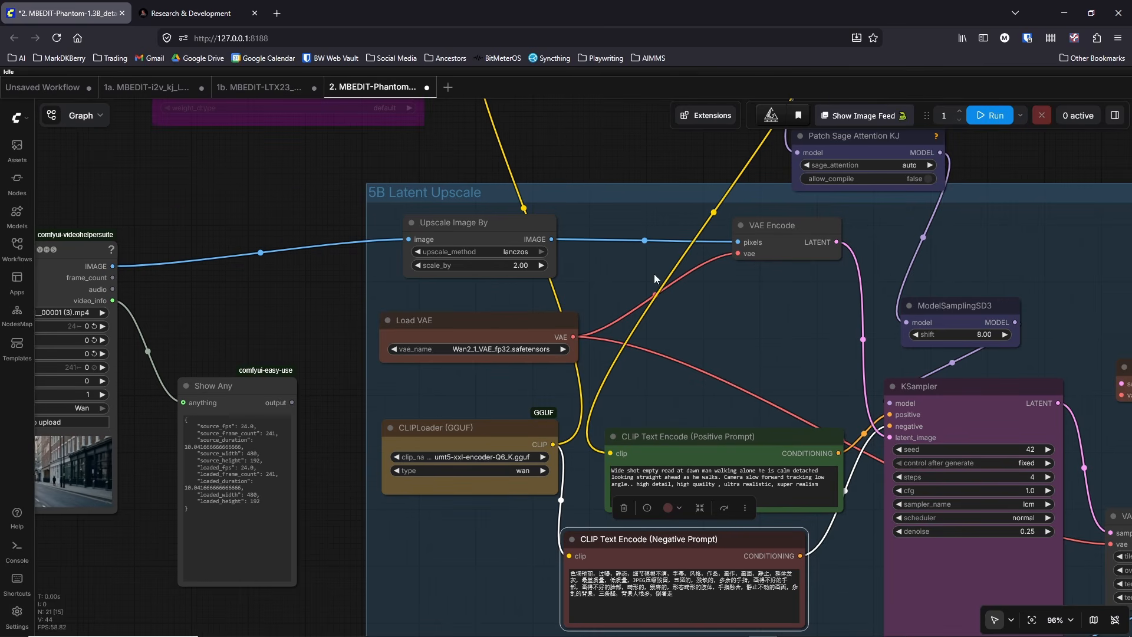
{"action": "left_click_drag", "start_coordinate": [655, 162], "coordinate": [506, 377]}
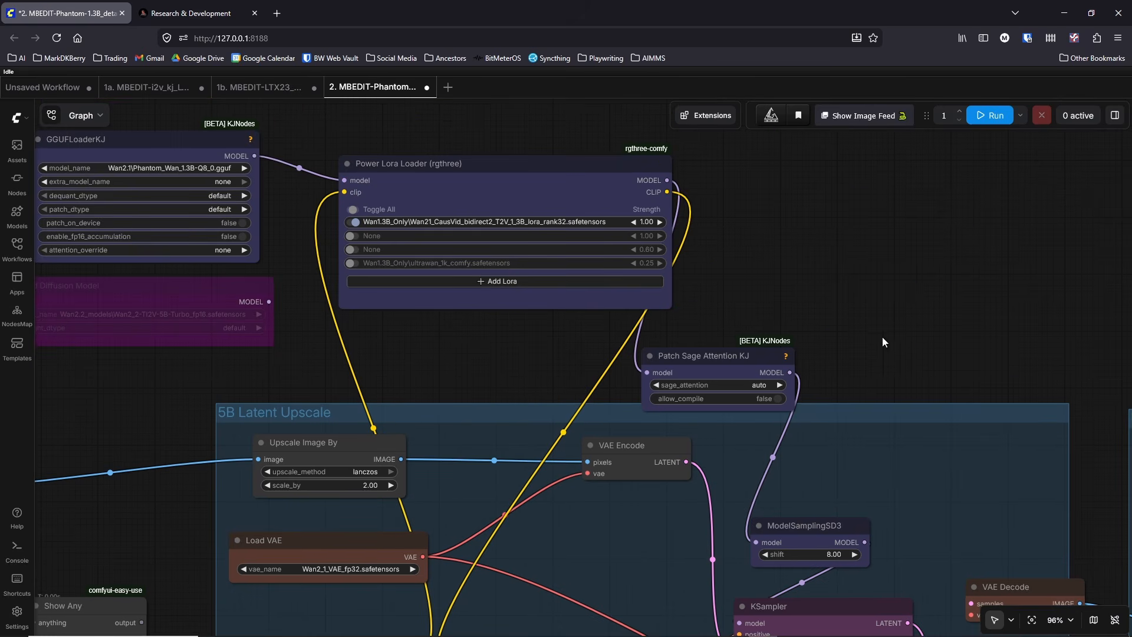
{"action": "left_click_drag", "start_coordinate": [751, 359], "coordinate": [624, 254]}
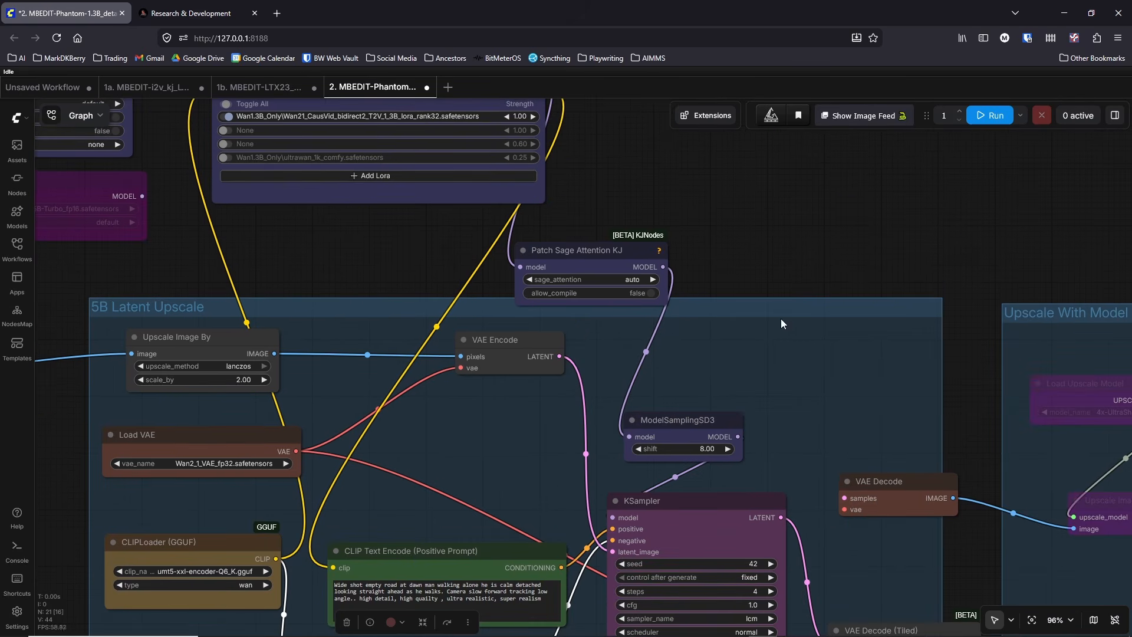
{"action": "scroll", "coordinate": [781, 323], "scroll_direction": "down", "scroll_amount": 3}
{"action": "scroll", "coordinate": [566, 324], "scroll_direction": "down", "scroll_amount": 2}
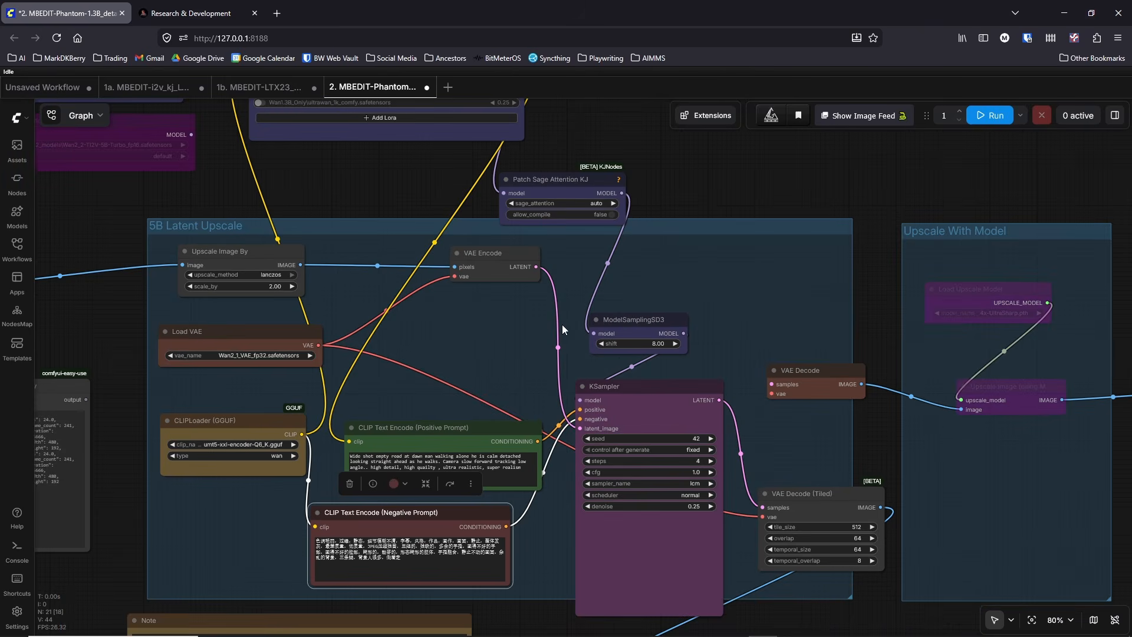
{"action": "left_click_drag", "start_coordinate": [878, 460], "coordinate": [893, 325]}
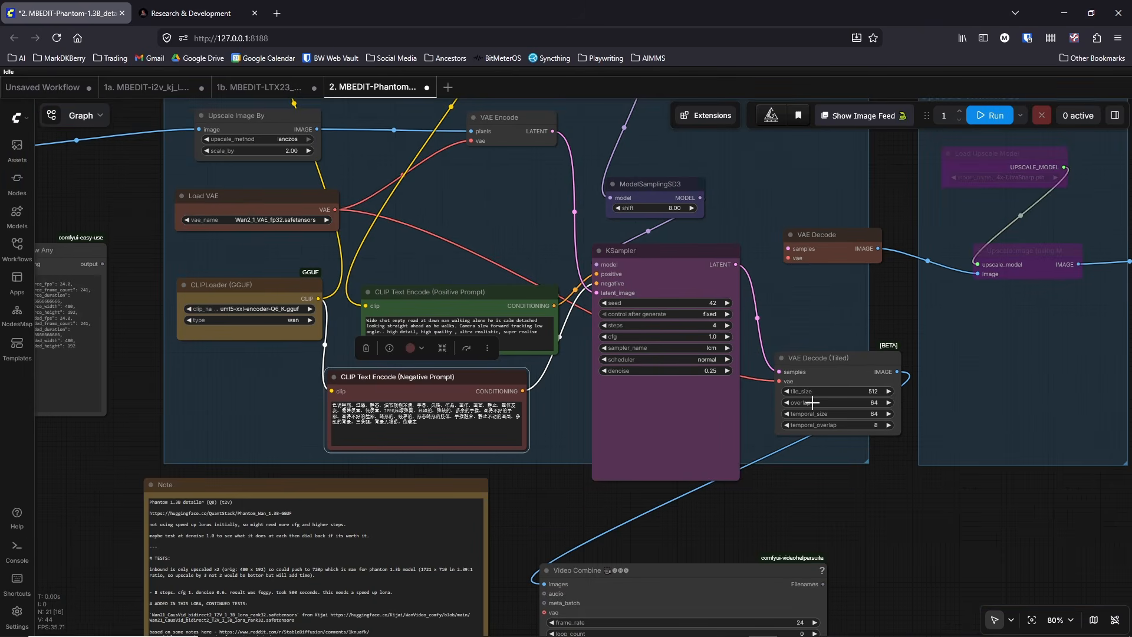
{"action": "left_click", "coordinate": [738, 498]}
{"action": "left_click", "coordinate": [707, 325]}
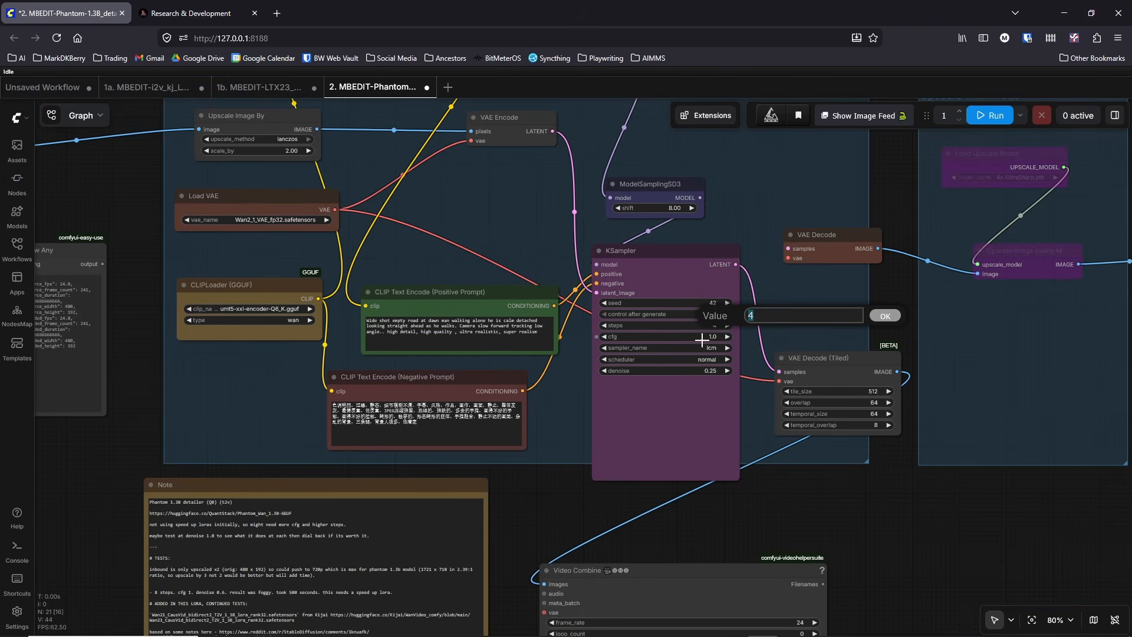
{"action": "left_click", "coordinate": [702, 401]}
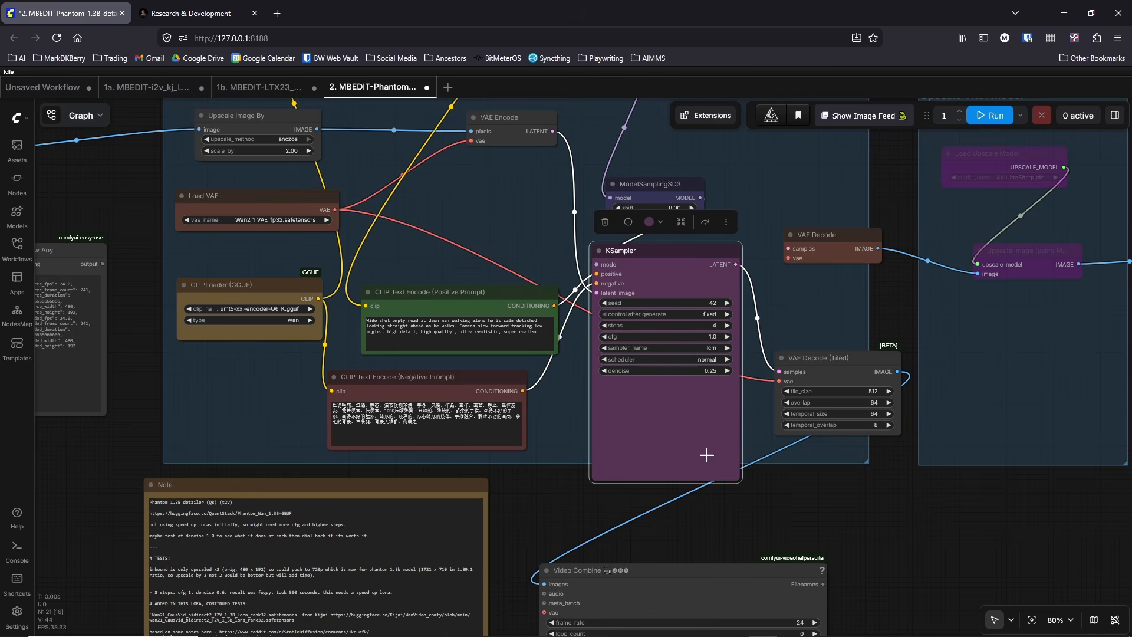
{"action": "left_click_drag", "start_coordinate": [714, 517], "coordinate": [815, 494]}
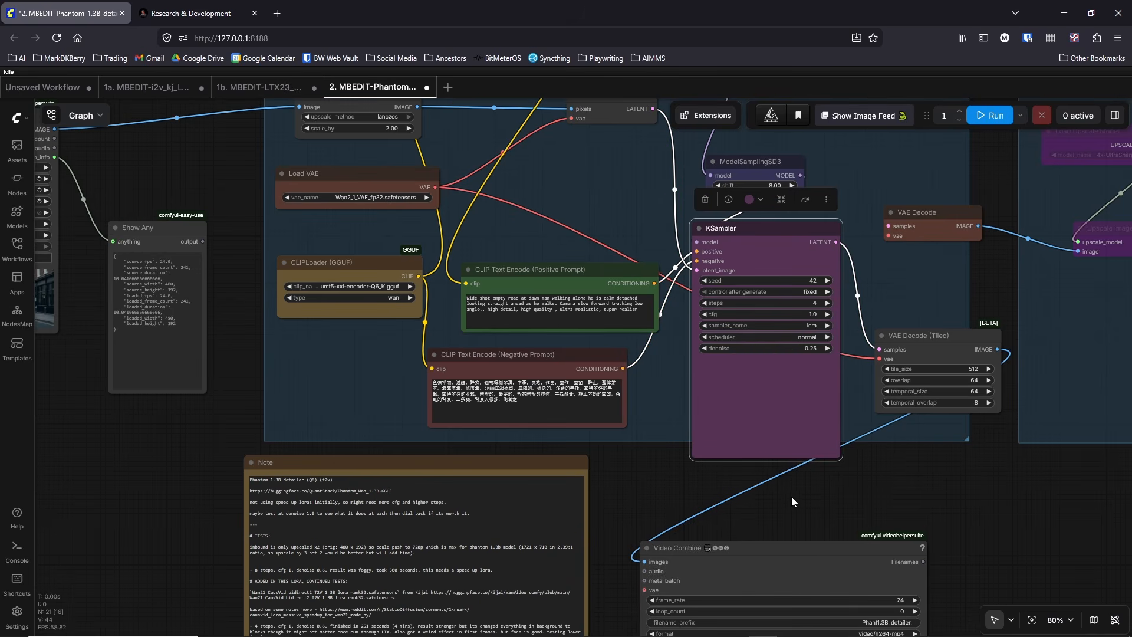
{"action": "left_click_drag", "start_coordinate": [942, 501], "coordinate": [930, 282]}
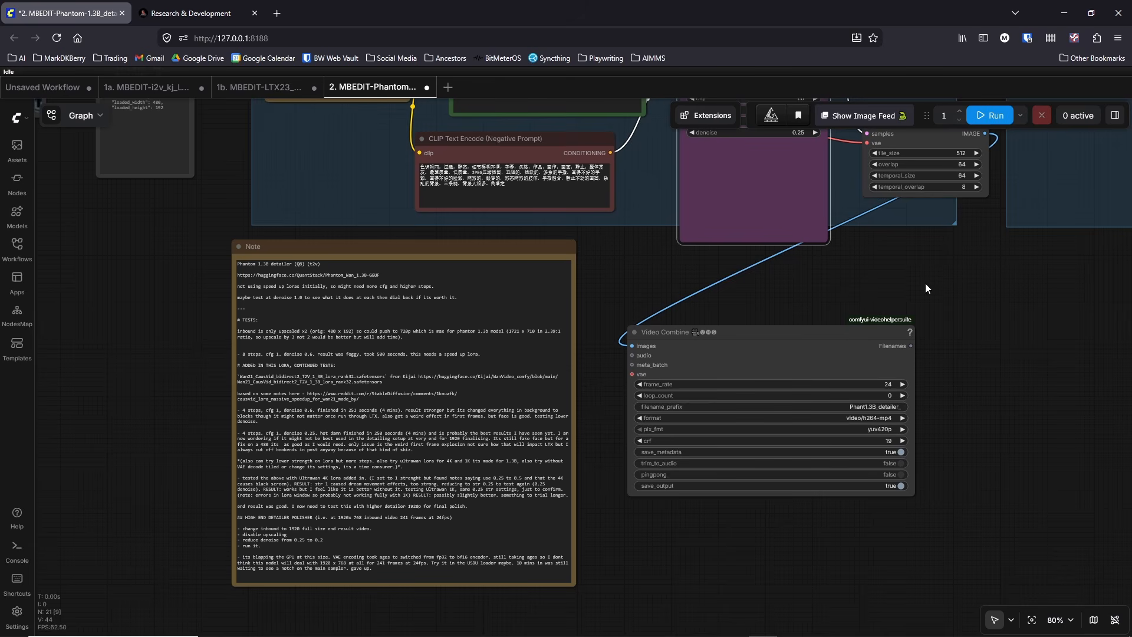
Step: Switch to AIMMS, open the videos of shot DITW_01A_01A_walking_establish, and play video_03.mp4 and video_01.mp4
{"action": "mouse_move", "coordinate": [936, 623]}
{"action": "left_click", "coordinate": [957, 573]}
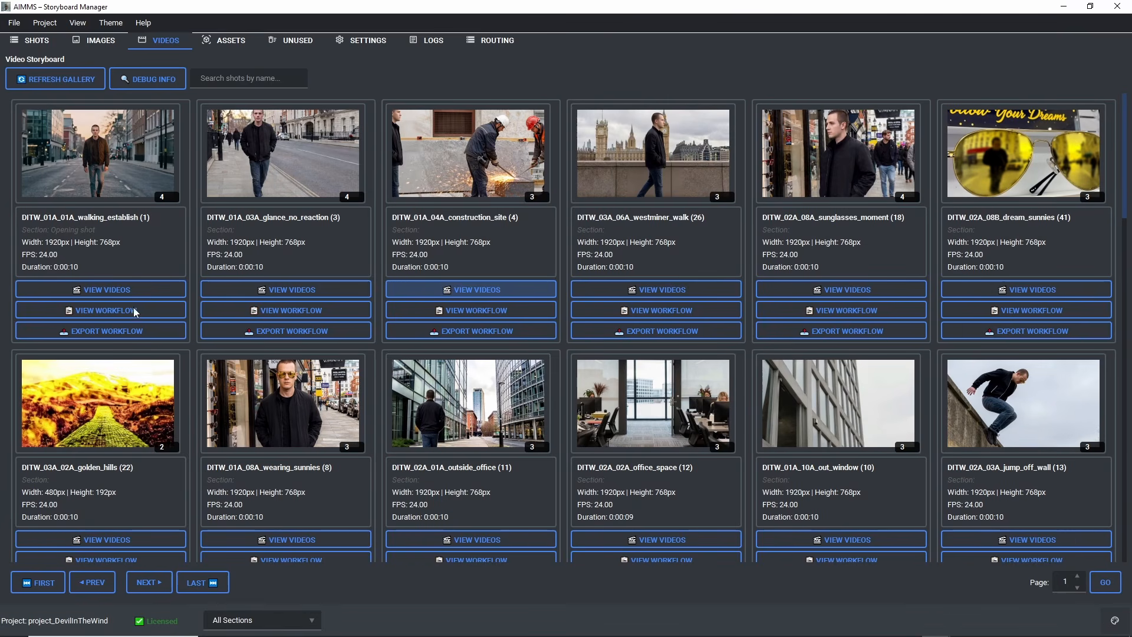
{"action": "left_click", "coordinate": [104, 291]}
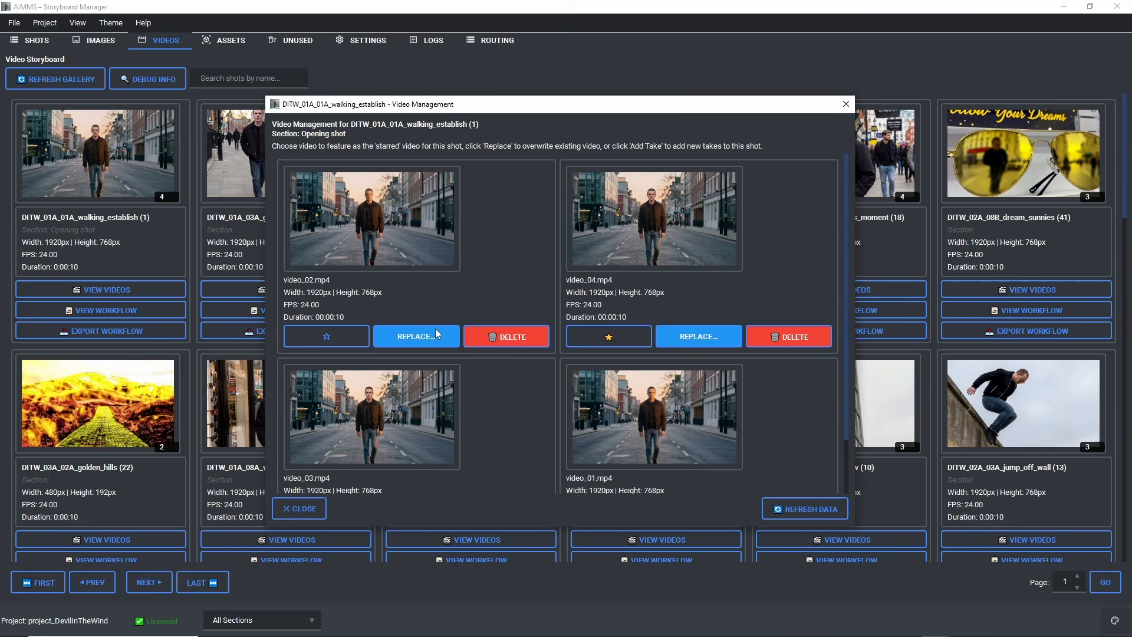
{"action": "left_click", "coordinate": [340, 423]}
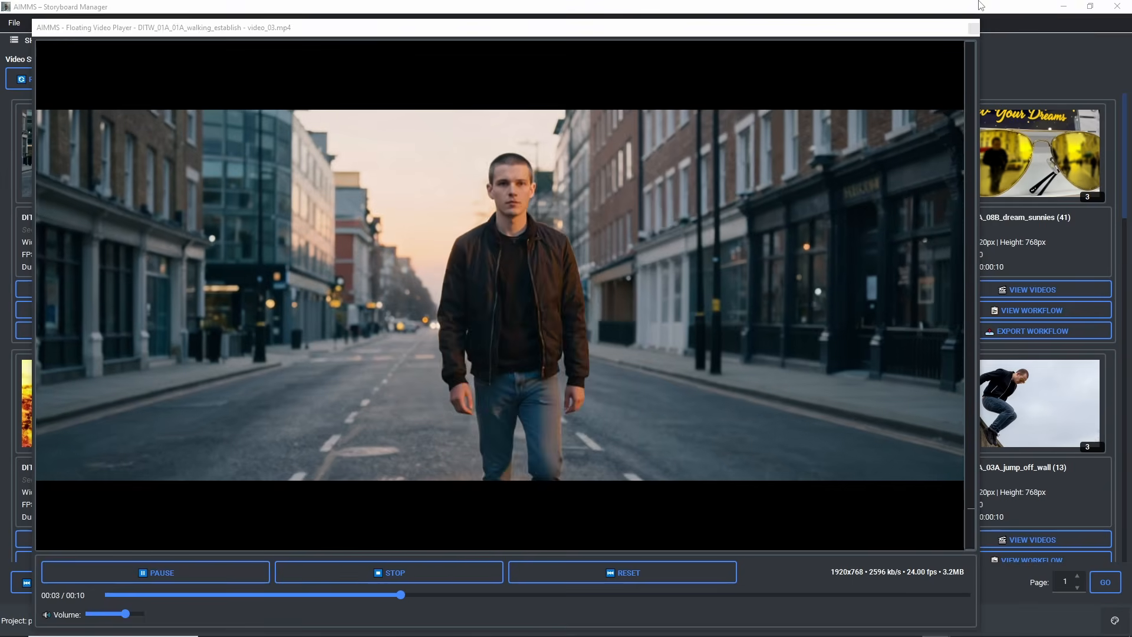
{"action": "left_click", "coordinate": [972, 28]}
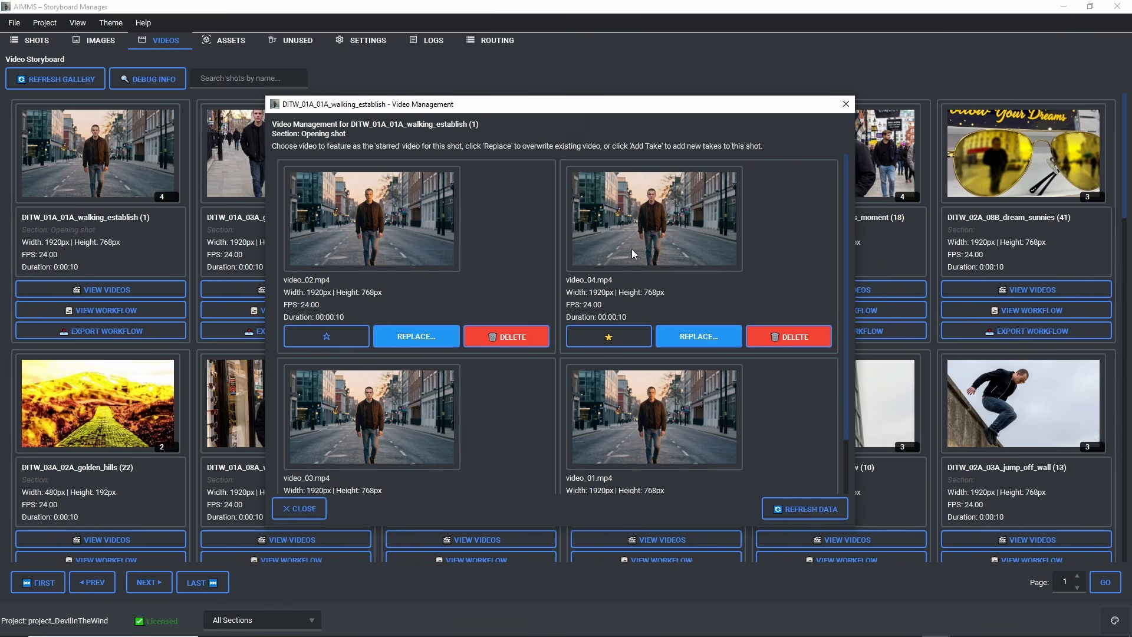
{"action": "left_click", "coordinate": [638, 436]}
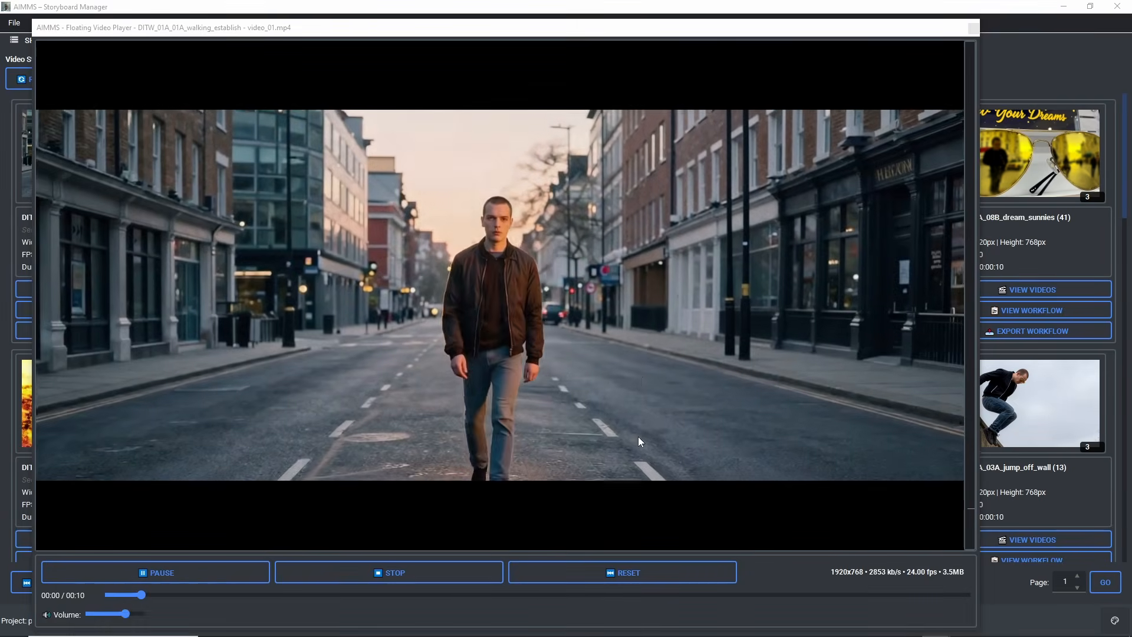
Step: Close the player and the video list of the walking_establish shot, and open the videos of shot DITW_02A_07A_street_walk
{"action": "left_click", "coordinate": [972, 27]}
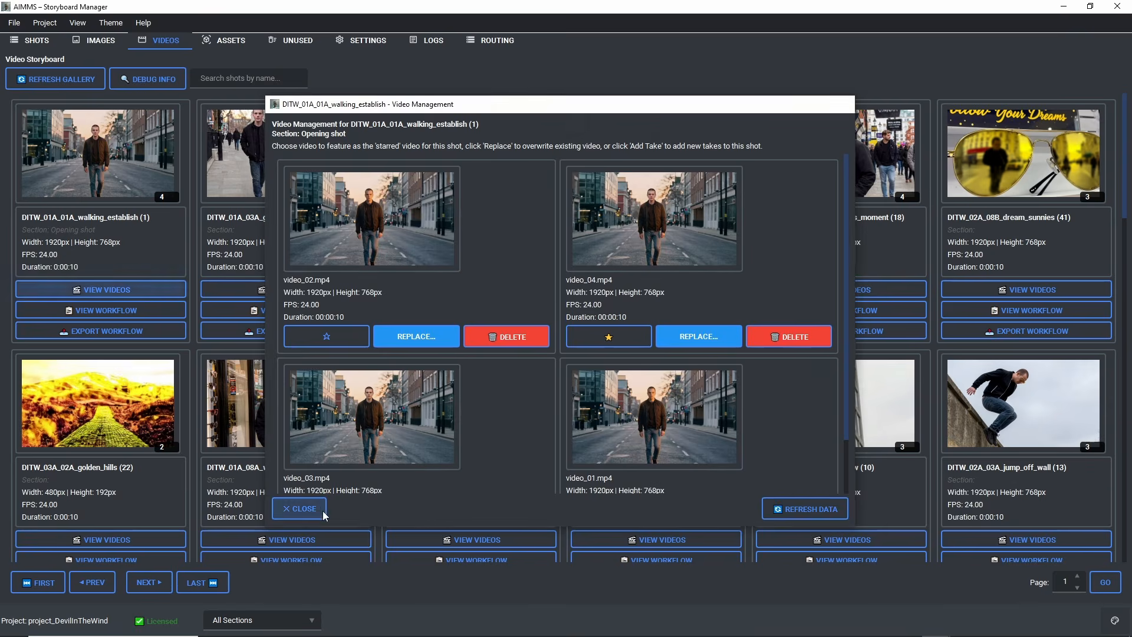
{"action": "left_click", "coordinate": [300, 508]}
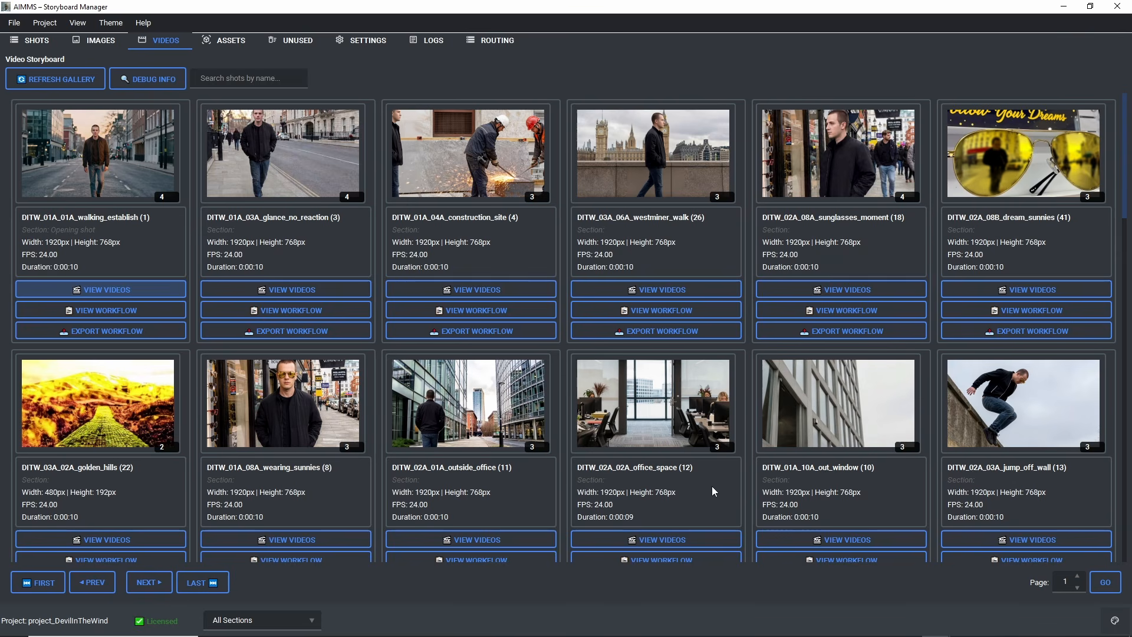
{"action": "scroll", "coordinate": [983, 497], "scroll_direction": "down", "scroll_amount": 3}
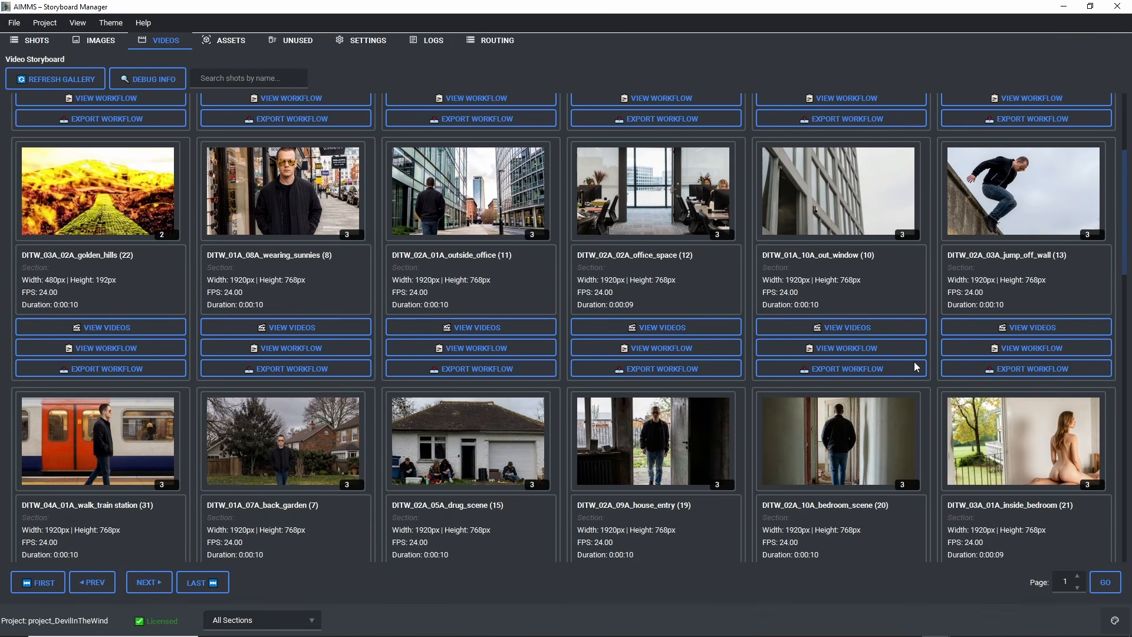
{"action": "scroll", "coordinate": [915, 364], "scroll_direction": "down", "scroll_amount": 1}
{"action": "scroll", "coordinate": [516, 374], "scroll_direction": "down", "scroll_amount": 4}
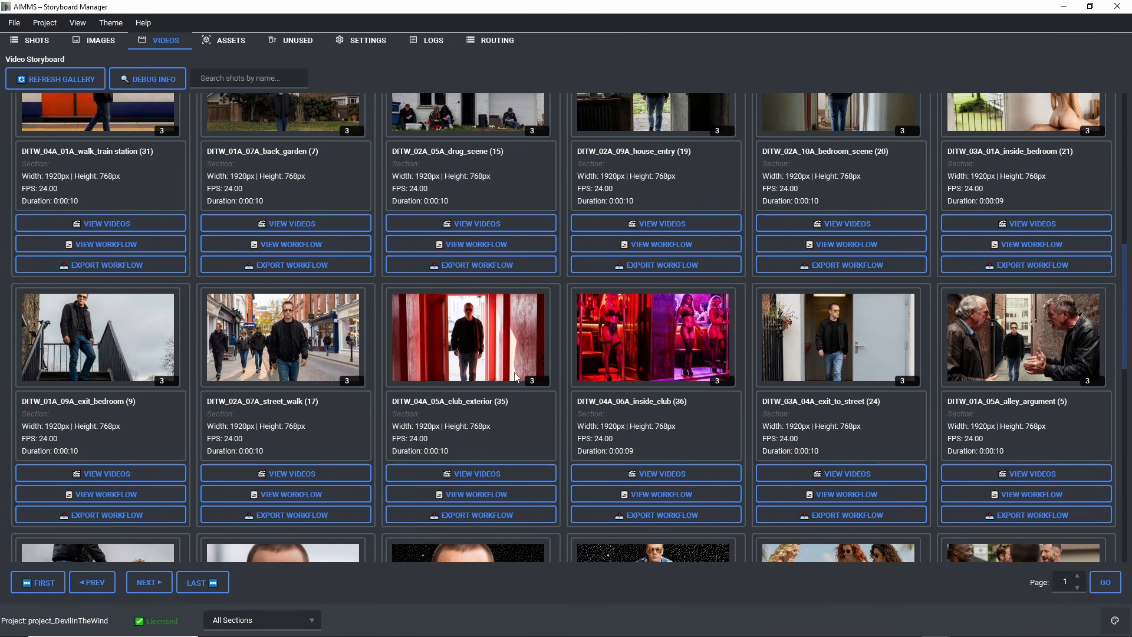
{"action": "left_click", "coordinate": [290, 474]}
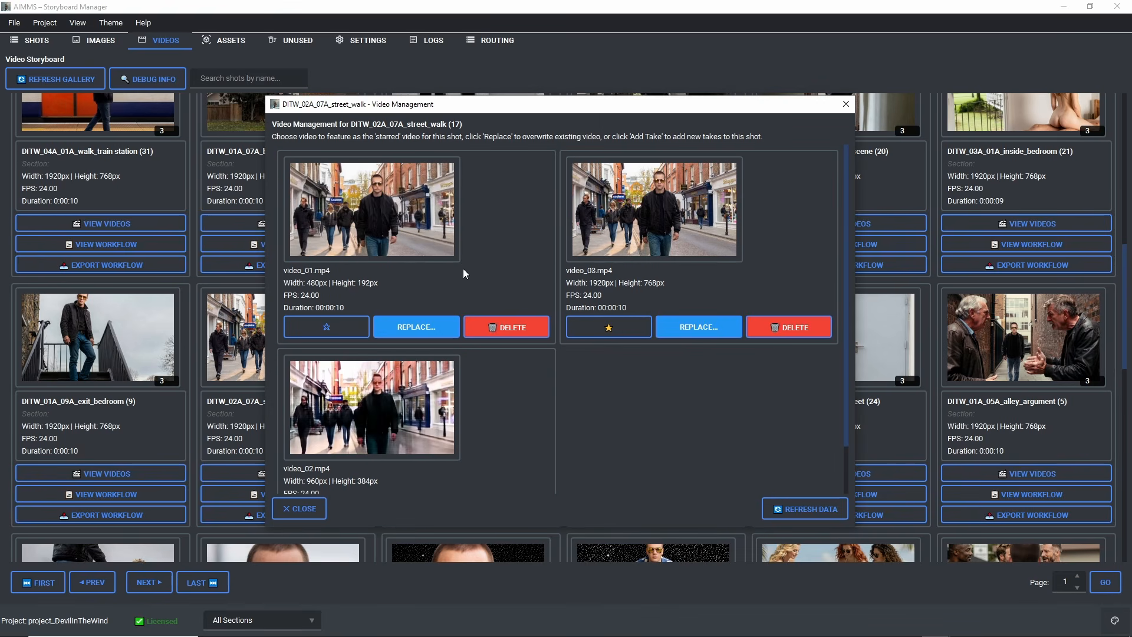
Step: Play video_01.mp4 and video_02.mp4 of the street_walk shot, closing the player after each take
{"action": "left_click", "coordinate": [340, 206]}
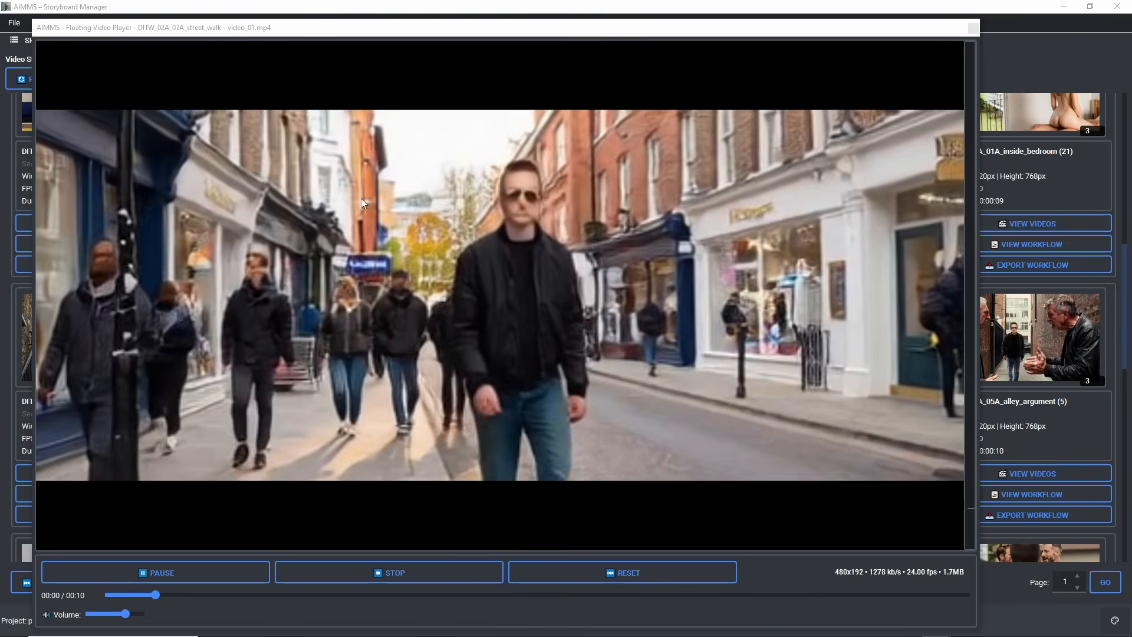
{"action": "left_click", "coordinate": [972, 32]}
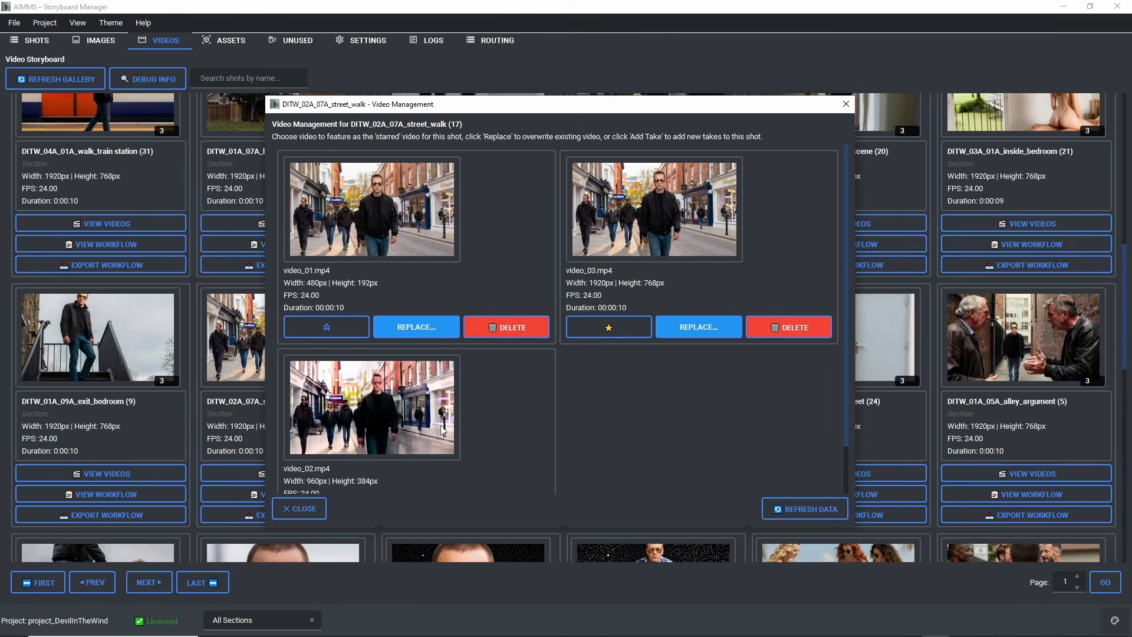
{"action": "left_click", "coordinate": [343, 441]}
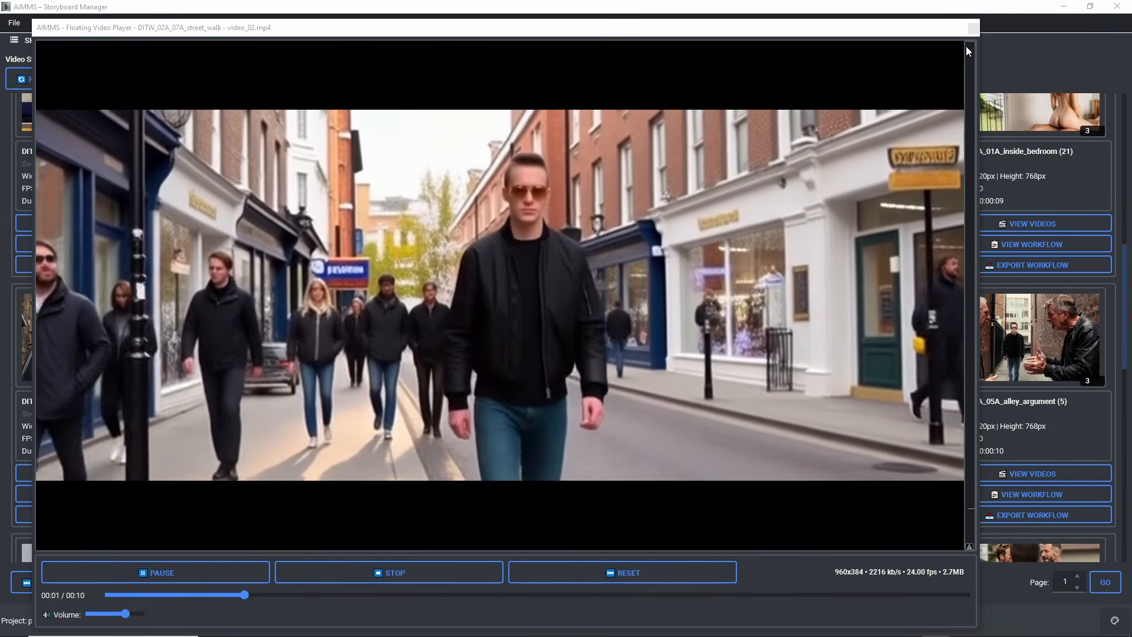
{"action": "left_click", "coordinate": [972, 28]}
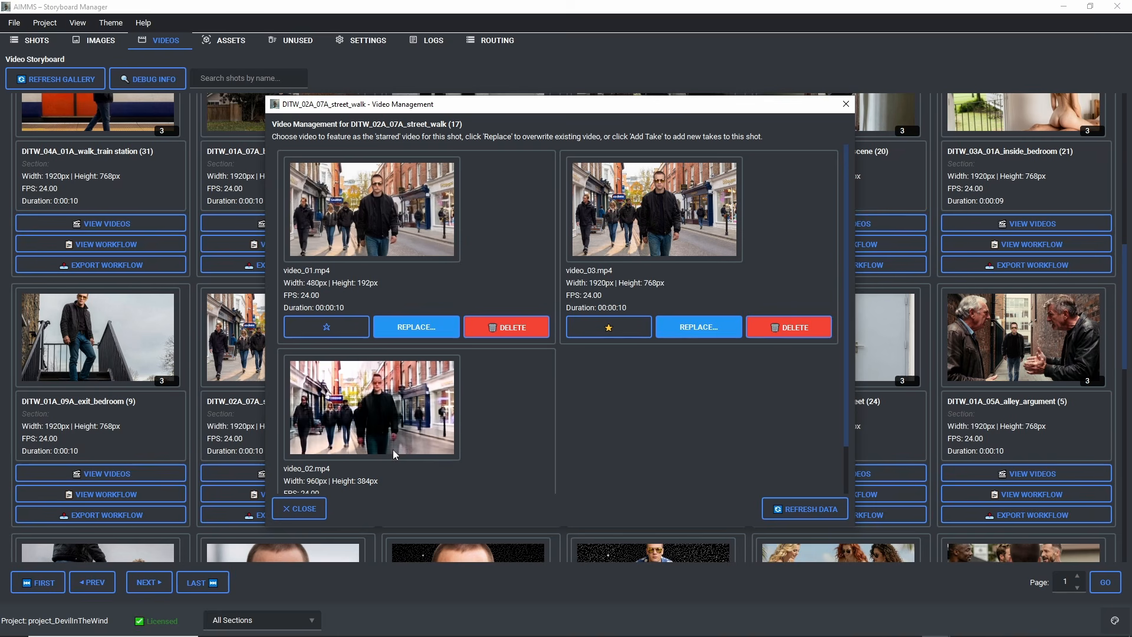
Step: Replay video_01.mp4 and video_02.mp4 of the street_walk shot, pausing video_02.mp4 at 00:09 before closing the player
{"action": "left_click", "coordinate": [390, 236]}
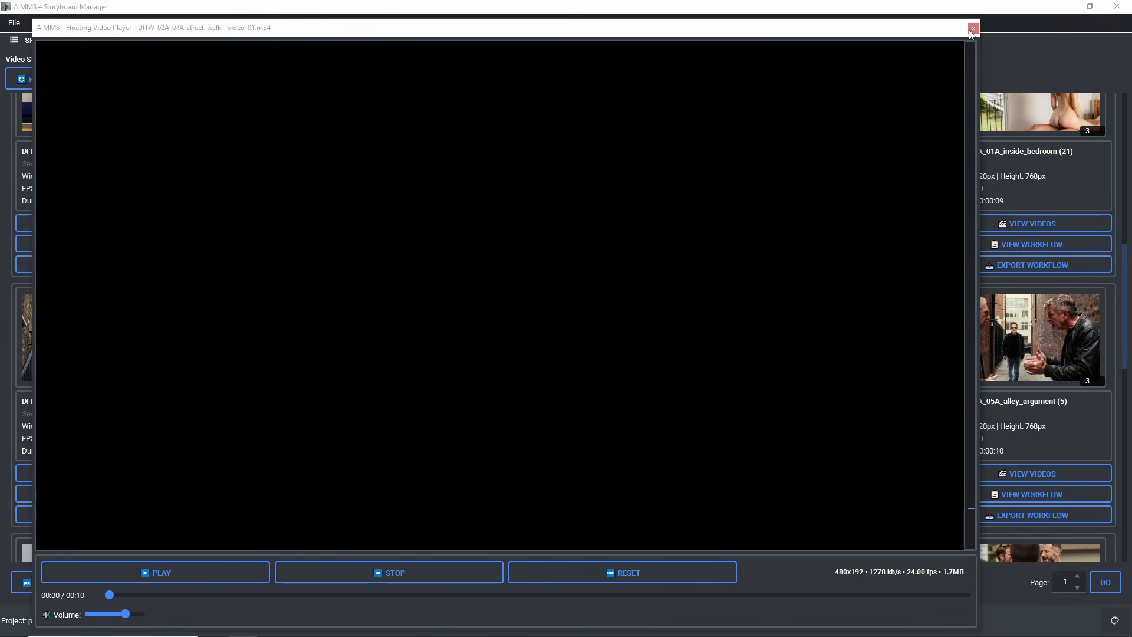
{"action": "left_click", "coordinate": [973, 29]}
{"action": "left_click", "coordinate": [543, 119]}
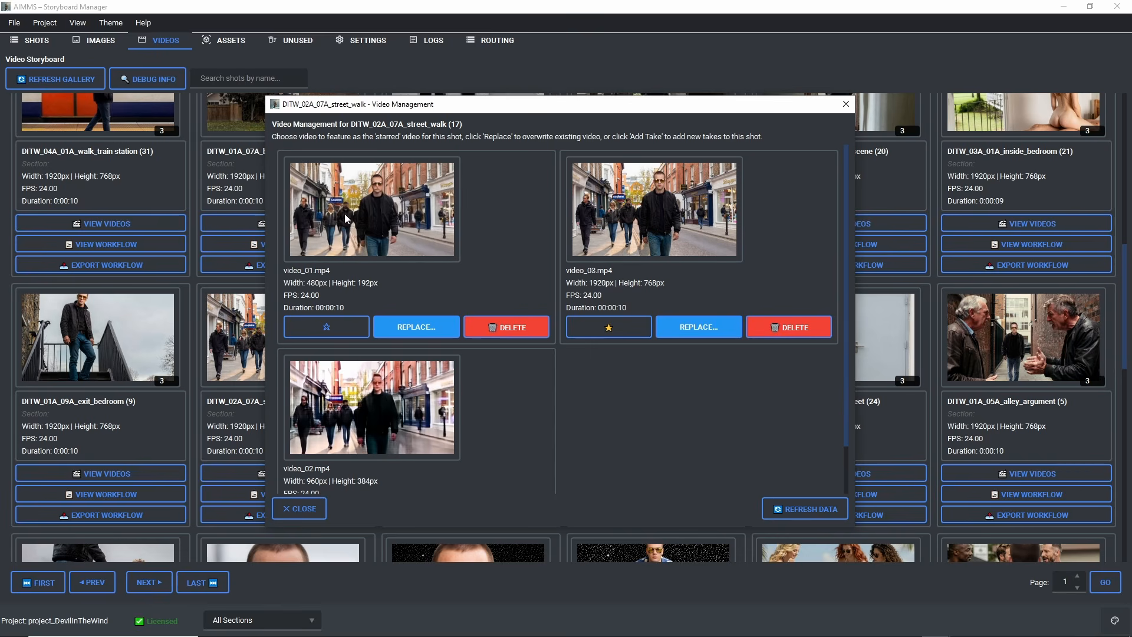
{"action": "left_click", "coordinate": [365, 415]}
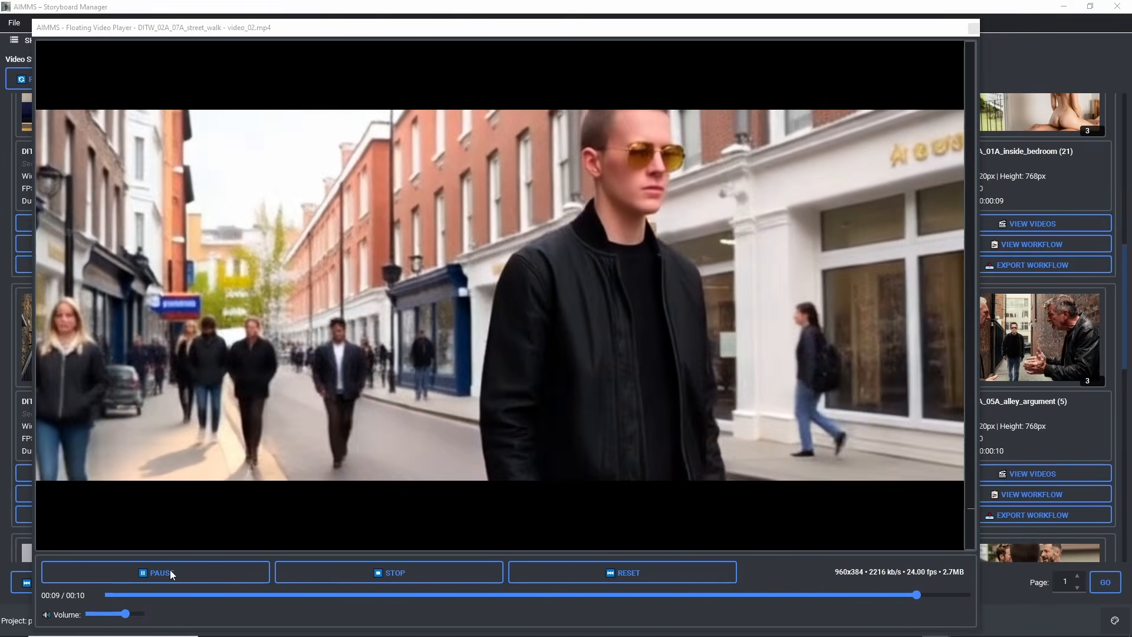
{"action": "left_click", "coordinate": [170, 571]}
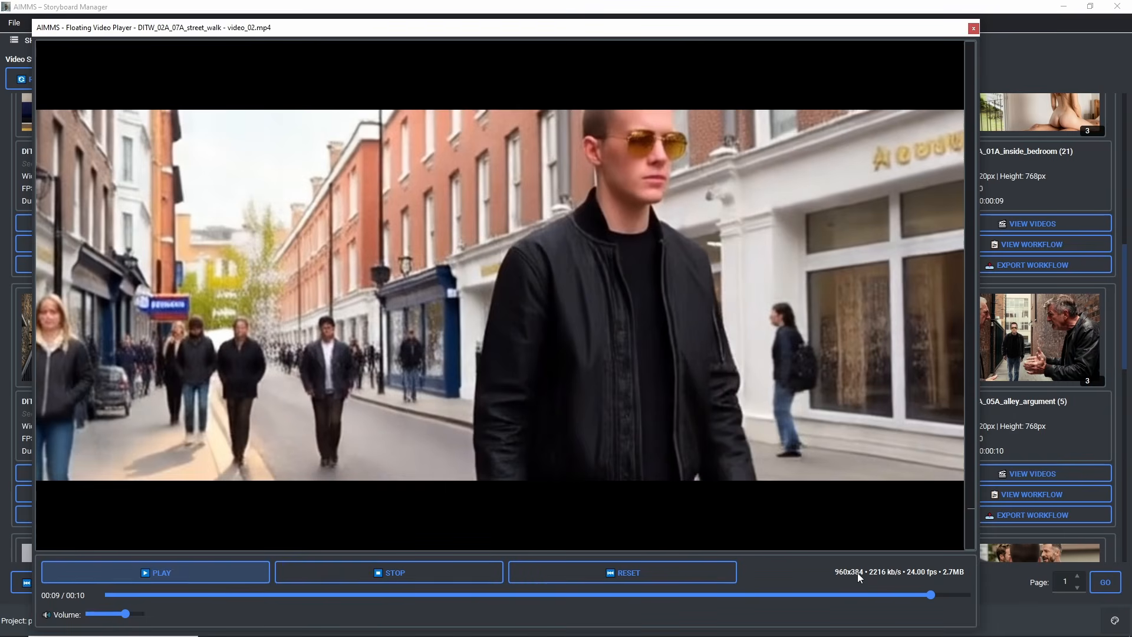
{"action": "left_click", "coordinate": [973, 27]}
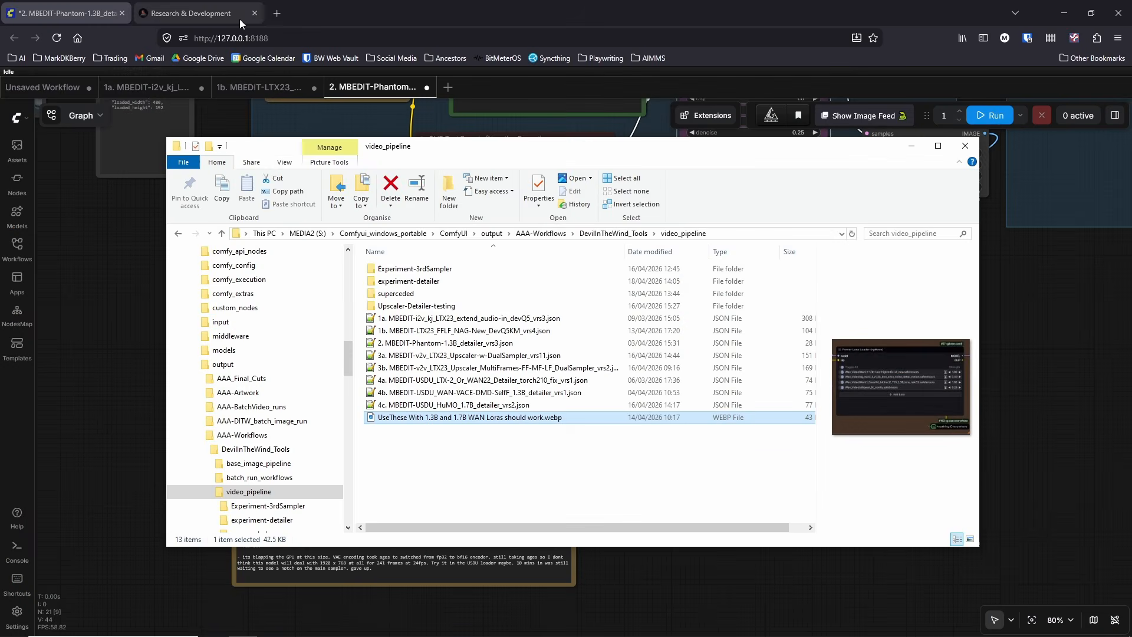
Step: Switch to ComfyUI and examine the Phantom graph from the Load Video node through the 5B Latent Upscale group to the KSampler
{"action": "left_click", "coordinate": [81, 13]}
{"action": "left_click_drag", "start_coordinate": [821, 280], "coordinate": [861, 530]}
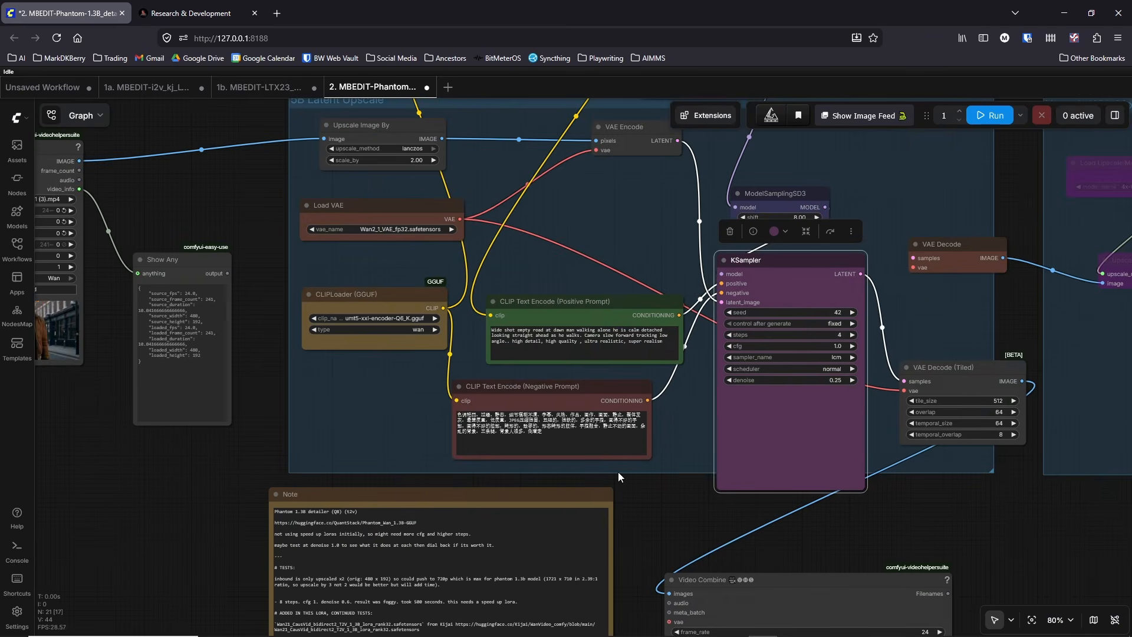
{"action": "left_click_drag", "start_coordinate": [263, 401], "coordinate": [436, 522]}
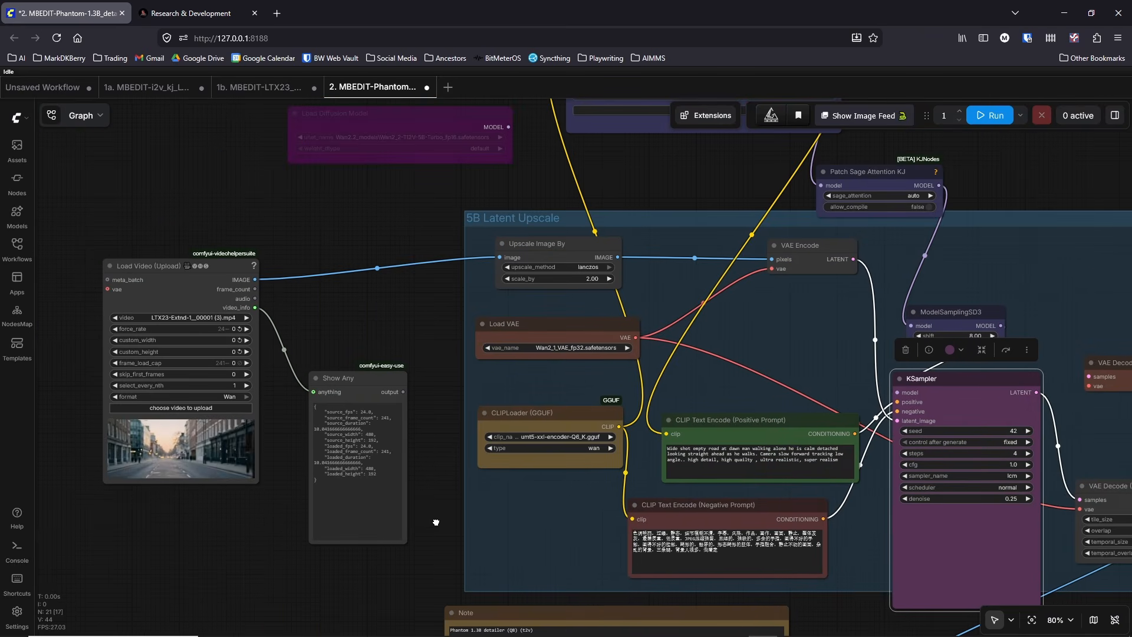
{"action": "left_click_drag", "start_coordinate": [437, 522], "coordinate": [227, 530]}
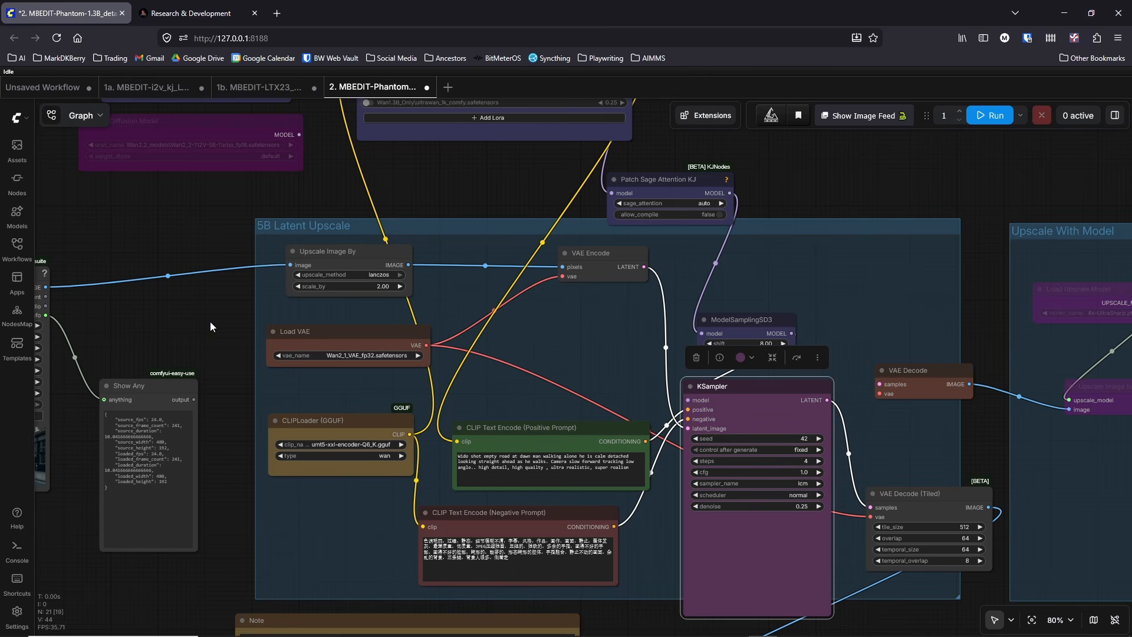
{"action": "left_click_drag", "start_coordinate": [210, 320], "coordinate": [319, 290]}
{"action": "scroll", "coordinate": [290, 283], "scroll_direction": "down", "scroll_amount": 1}
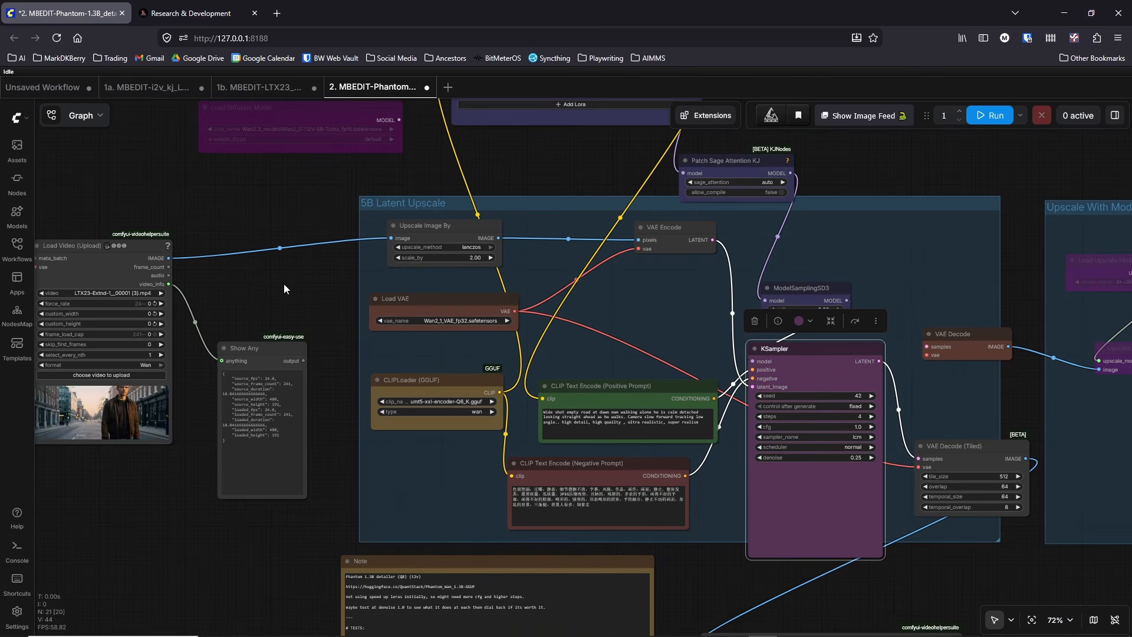
Step: Switch to AIMMS, play the street_walk shot's video_02.mp4 again, and close the player and the shot's video list
{"action": "mouse_move", "coordinate": [936, 624]}
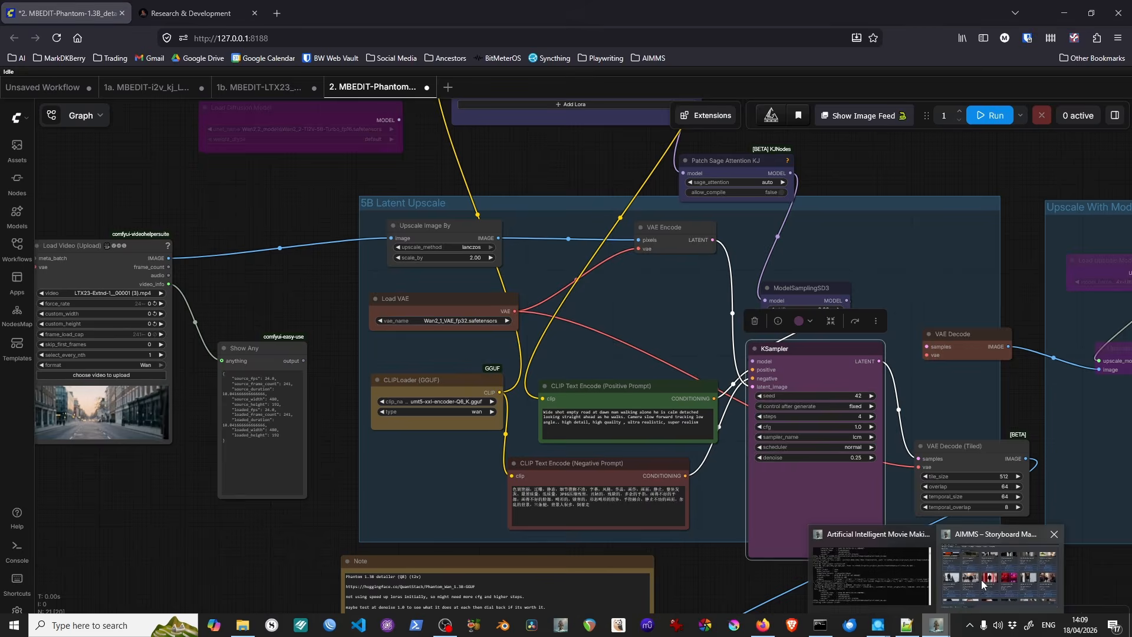
{"action": "left_click", "coordinate": [982, 582]}
{"action": "left_click", "coordinate": [381, 423]}
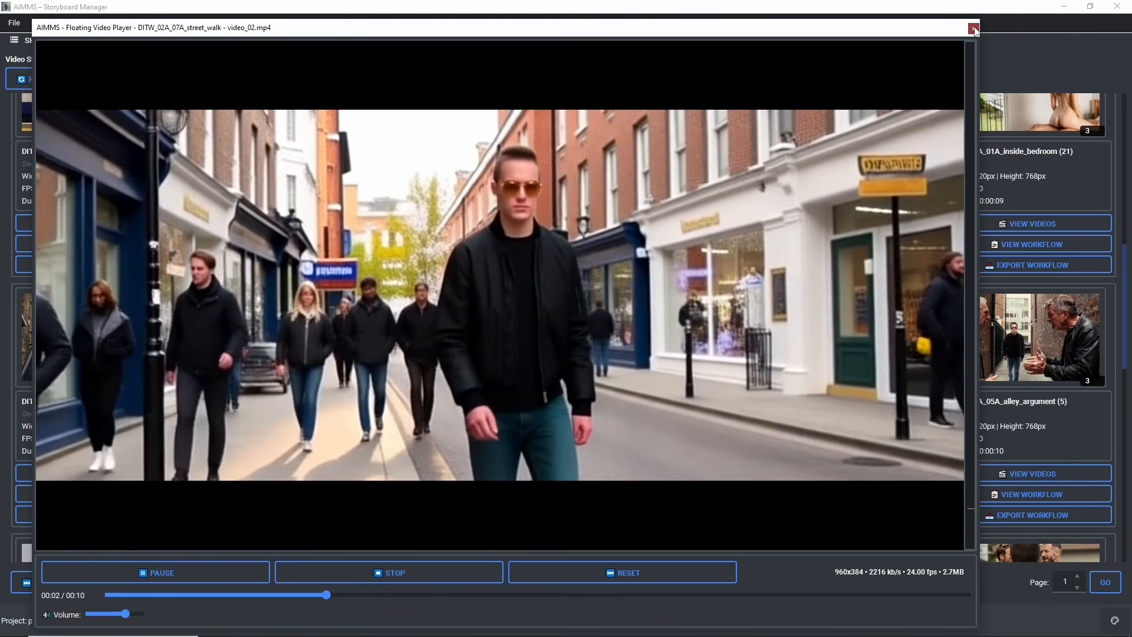
{"action": "left_click", "coordinate": [973, 28]}
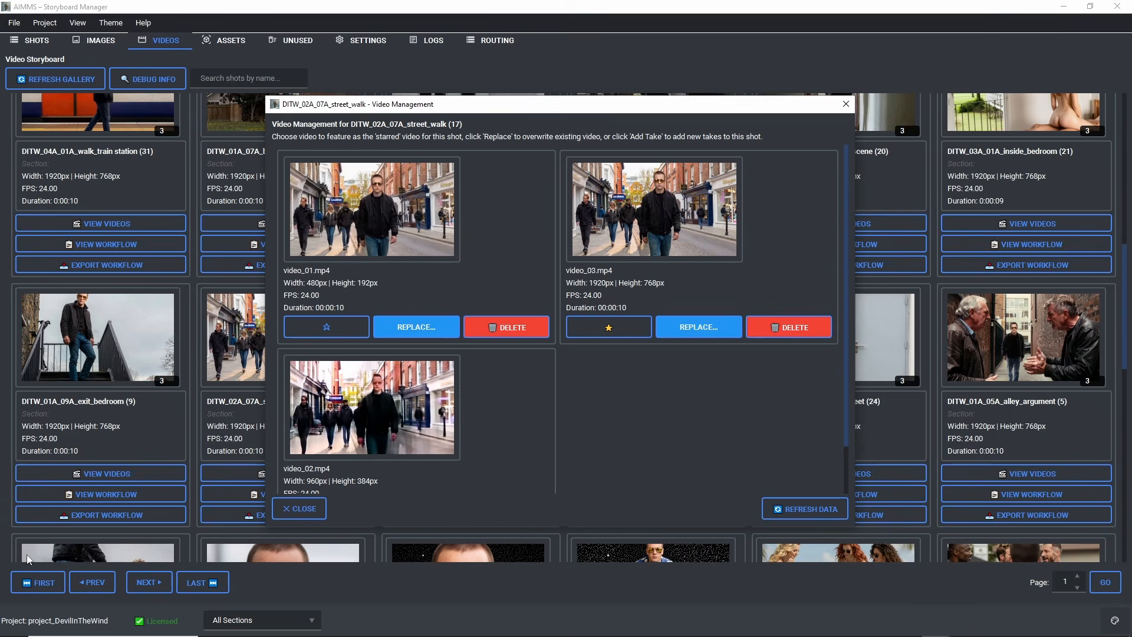
{"action": "left_click", "coordinate": [299, 509]}
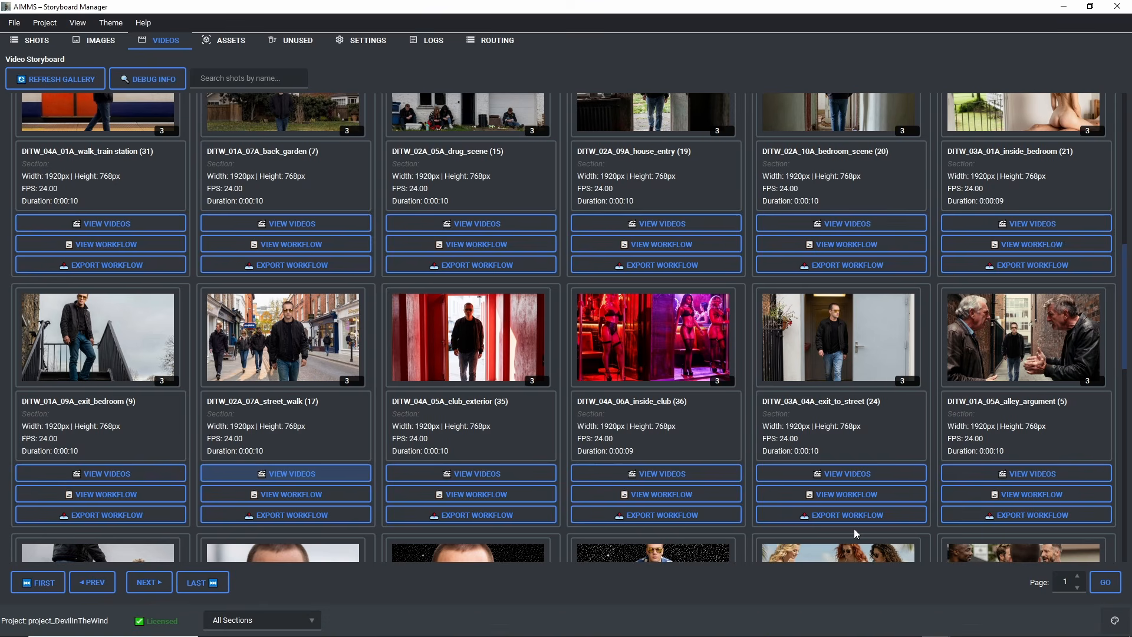
Step: Open the videos of shot DITW_03A_04A_exit_to_street and play video_02.mp4 followed by video_01.mp4
{"action": "left_click", "coordinate": [840, 471]}
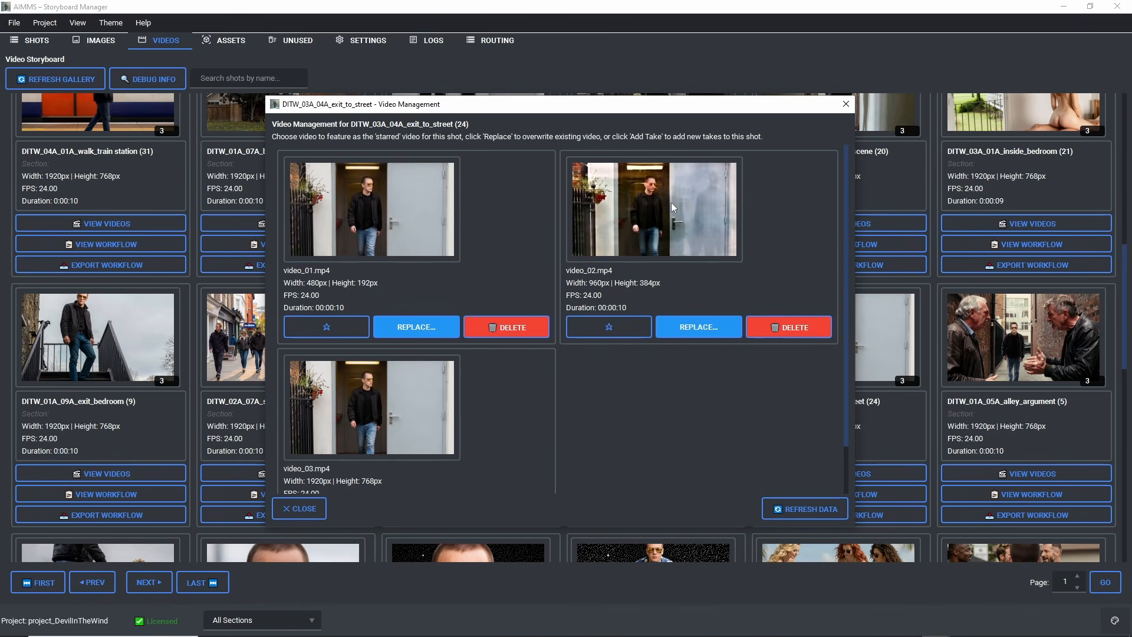
{"action": "left_click", "coordinate": [645, 217]}
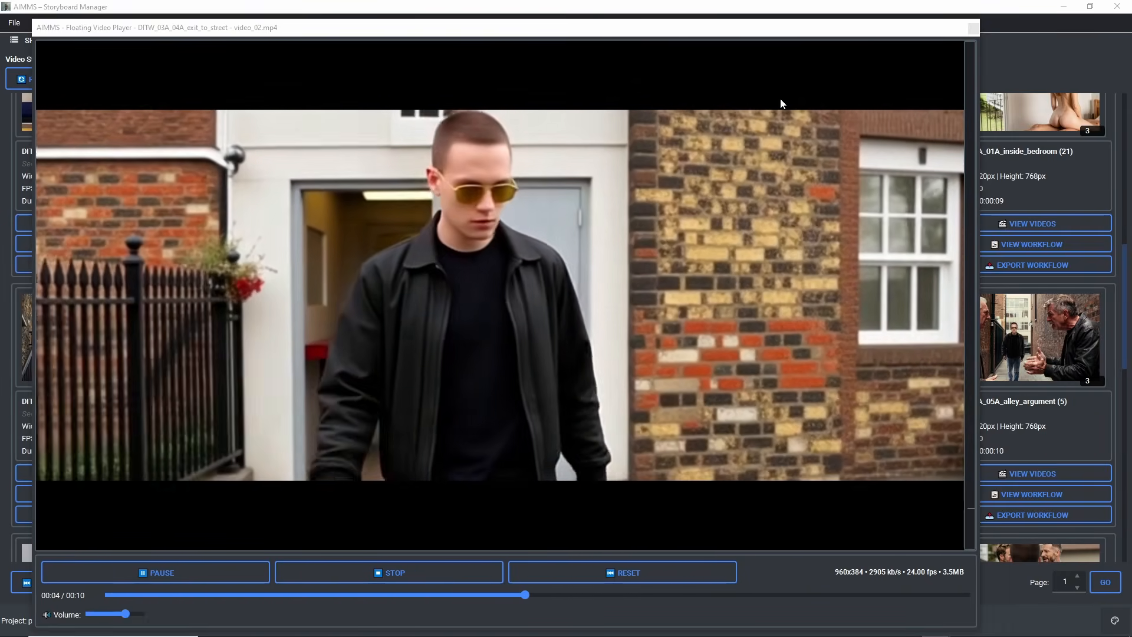
{"action": "left_click", "coordinate": [973, 28]}
{"action": "left_click", "coordinate": [343, 243]}
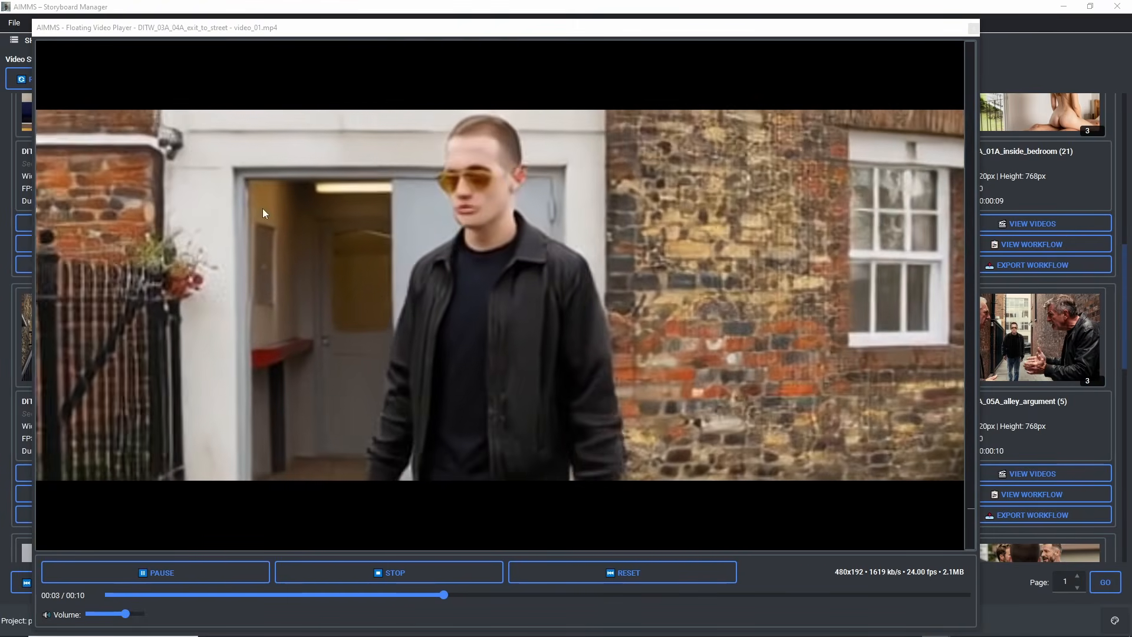
{"action": "left_click", "coordinate": [973, 29]}
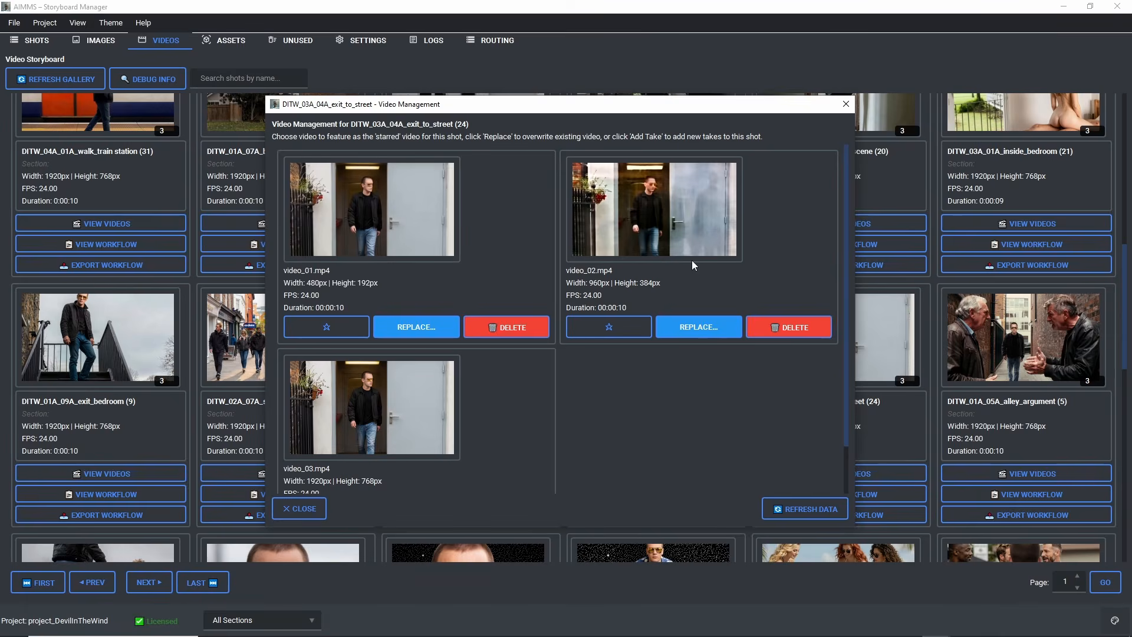
Step: Compare video_02.mp4 with video_03.mp4 of the exit_to_street shot by playing each take and closing the player
{"action": "left_click", "coordinate": [659, 211]}
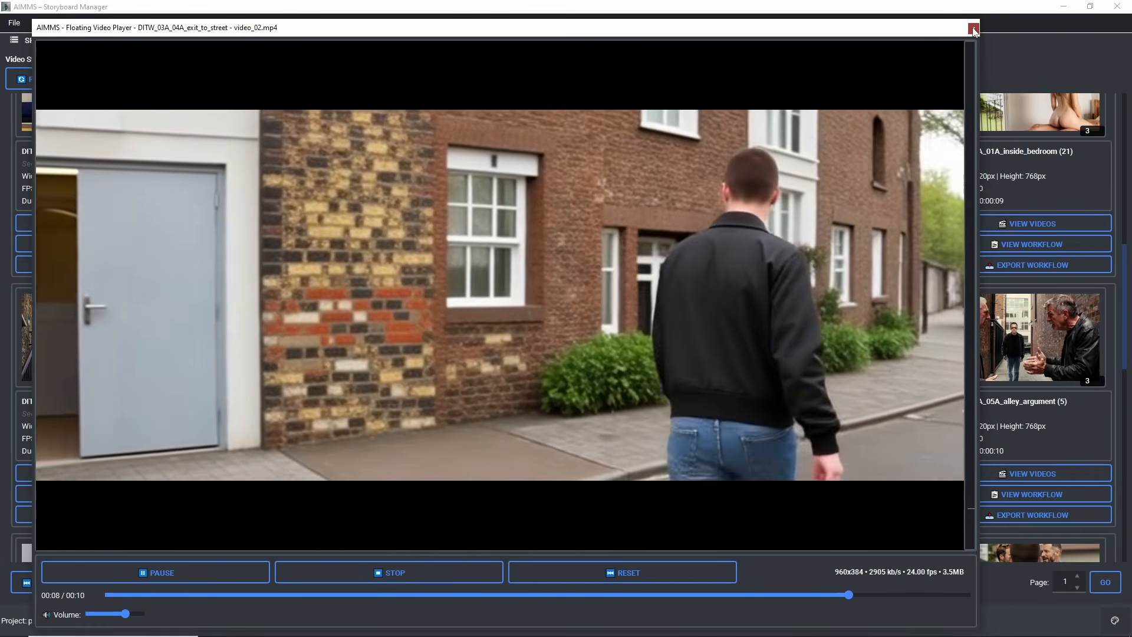
{"action": "left_click", "coordinate": [972, 28]}
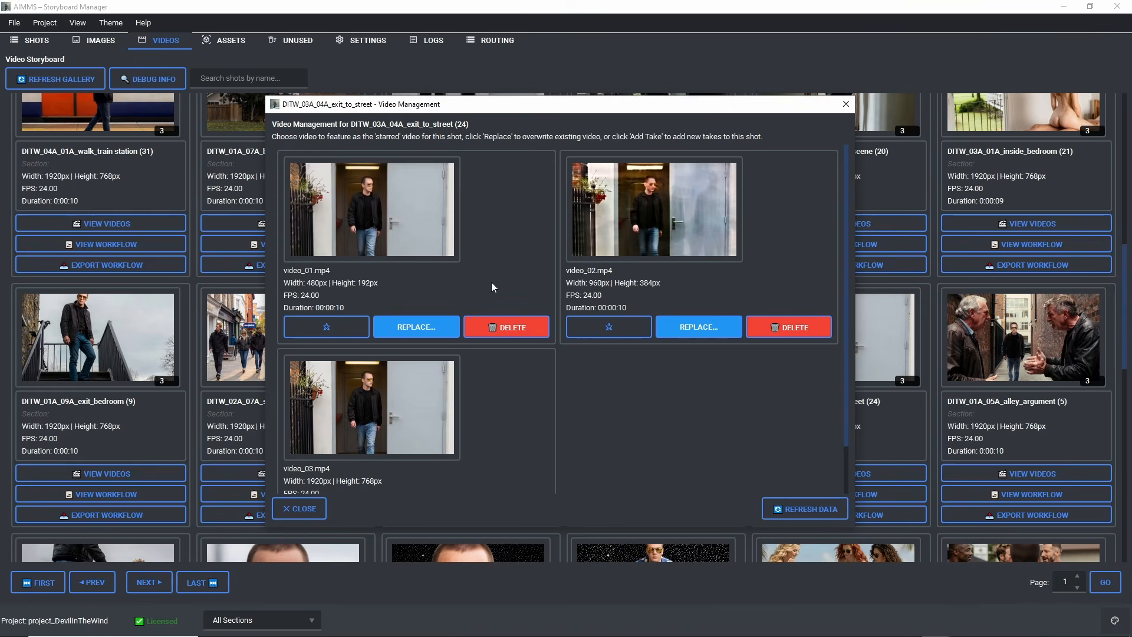
{"action": "left_click", "coordinate": [349, 431]}
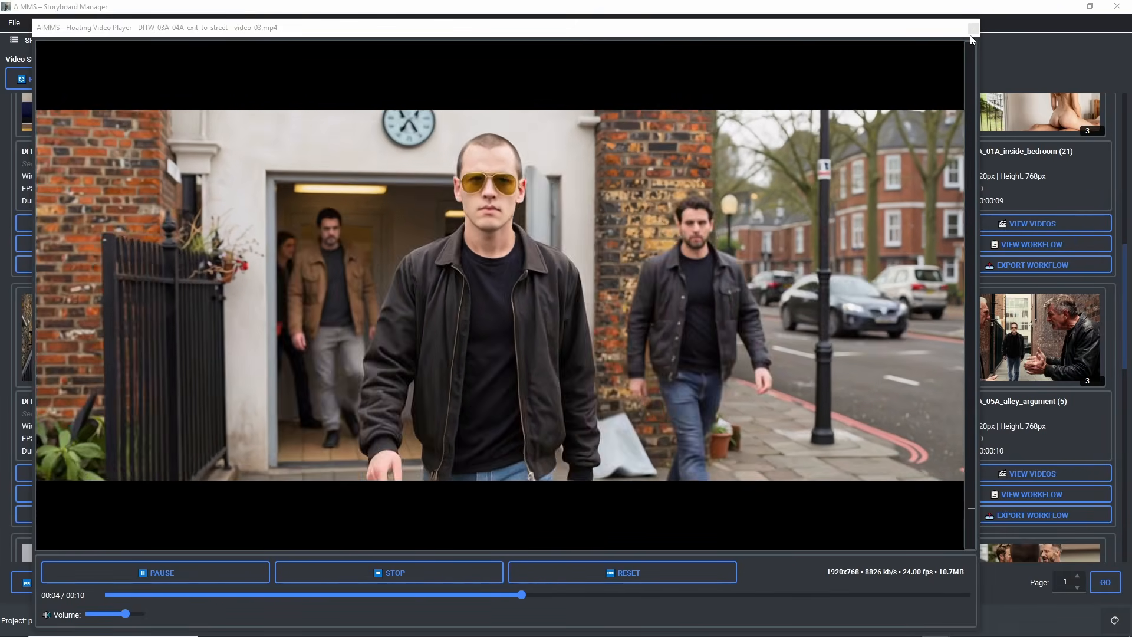
{"action": "left_click", "coordinate": [973, 29]}
Step: Replay video_02.mp4 and video_03.mp4 of the exit_to_street shot, and close the shot's video list
{"action": "left_click", "coordinate": [668, 245]}
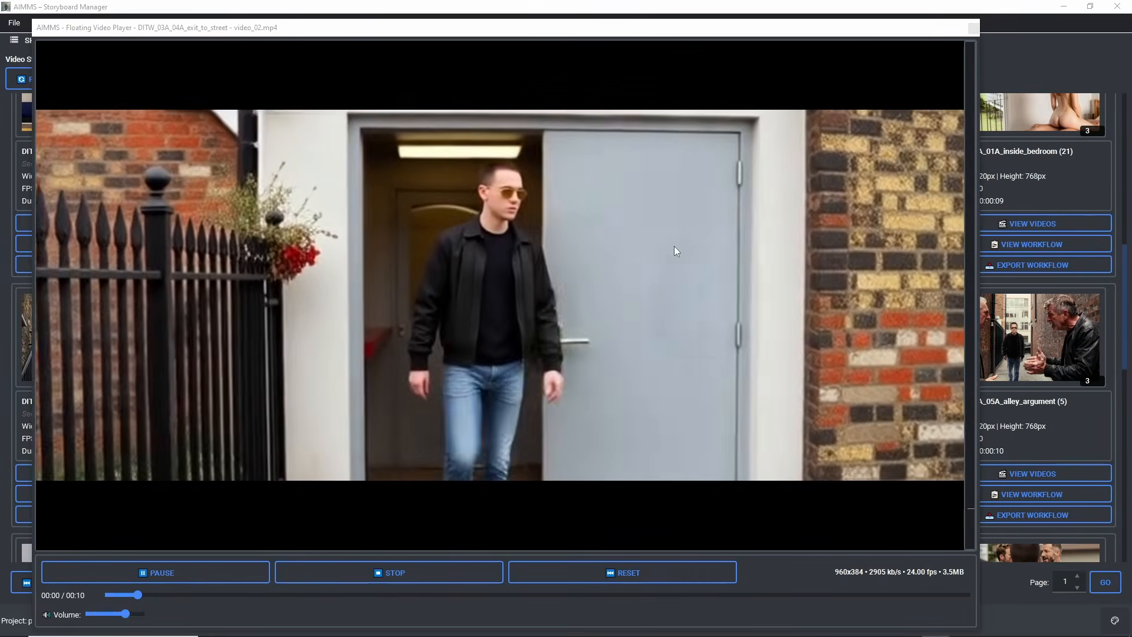
{"action": "left_click", "coordinate": [973, 29]}
{"action": "left_click", "coordinate": [380, 386]}
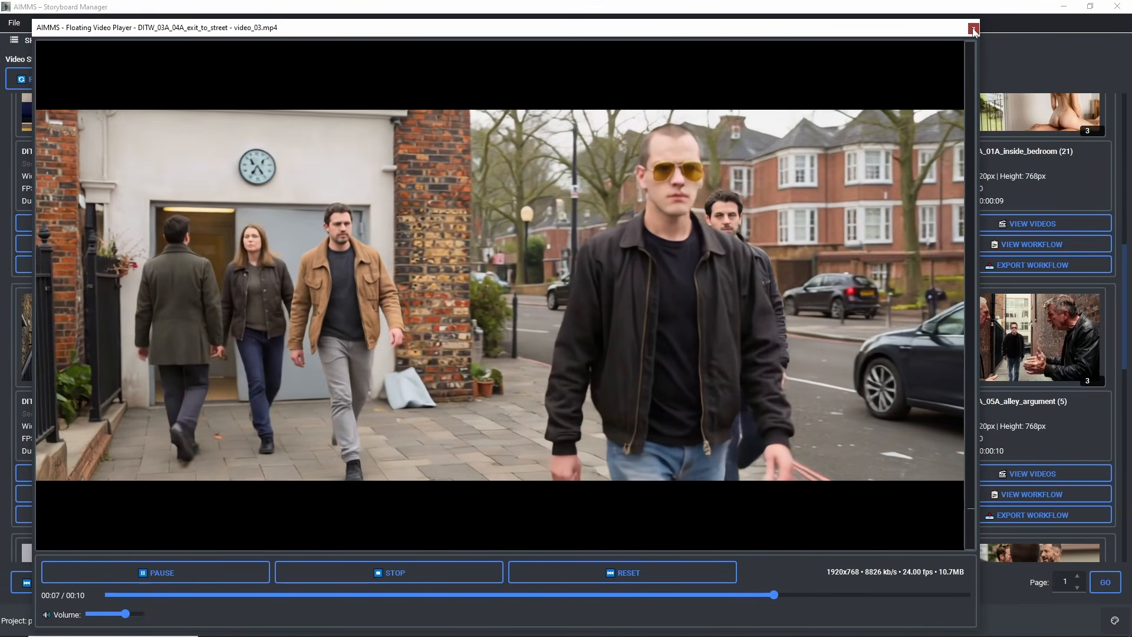
{"action": "left_click", "coordinate": [973, 28]}
{"action": "left_click", "coordinate": [300, 510]}
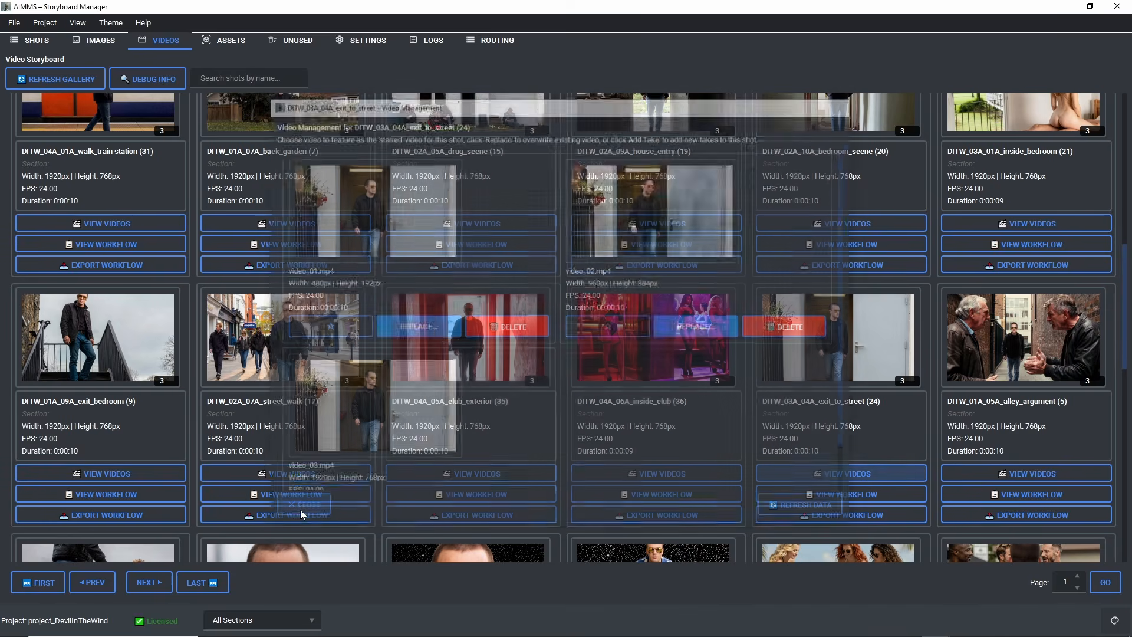
Step: Minimize AIMMS, bring up the video_pipeline folder in File Explorer, and select 2. MBEDIT-Phantom-1.3B_detailer_vrs3.json
{"action": "left_click", "coordinate": [1065, 7]}
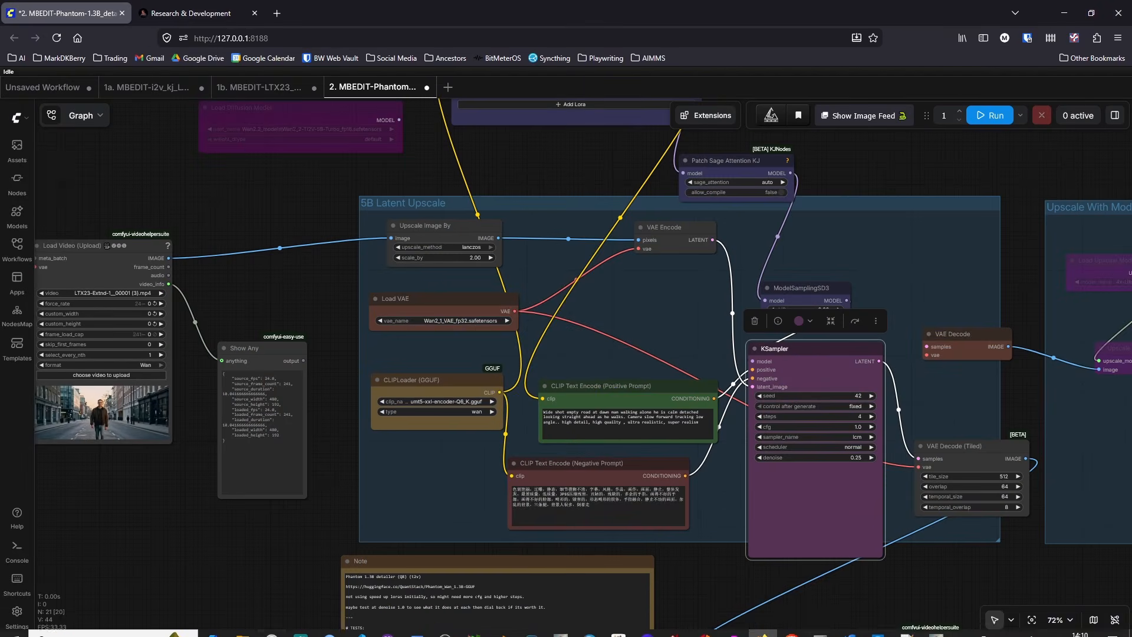
{"action": "left_click", "coordinate": [243, 625]}
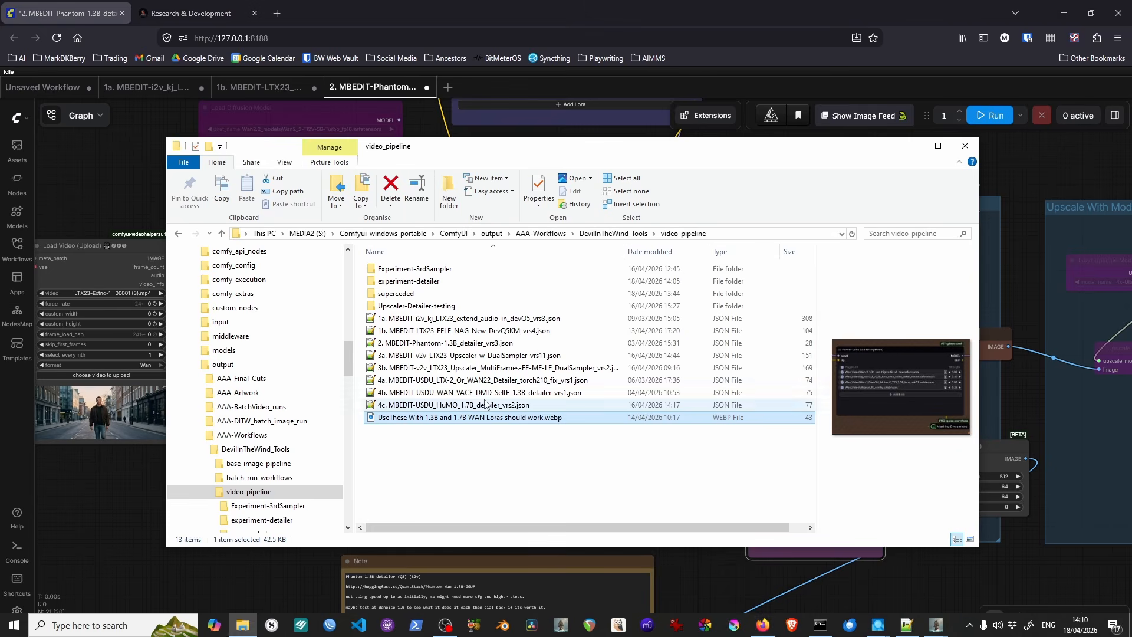
{"action": "left_click", "coordinate": [443, 343]}
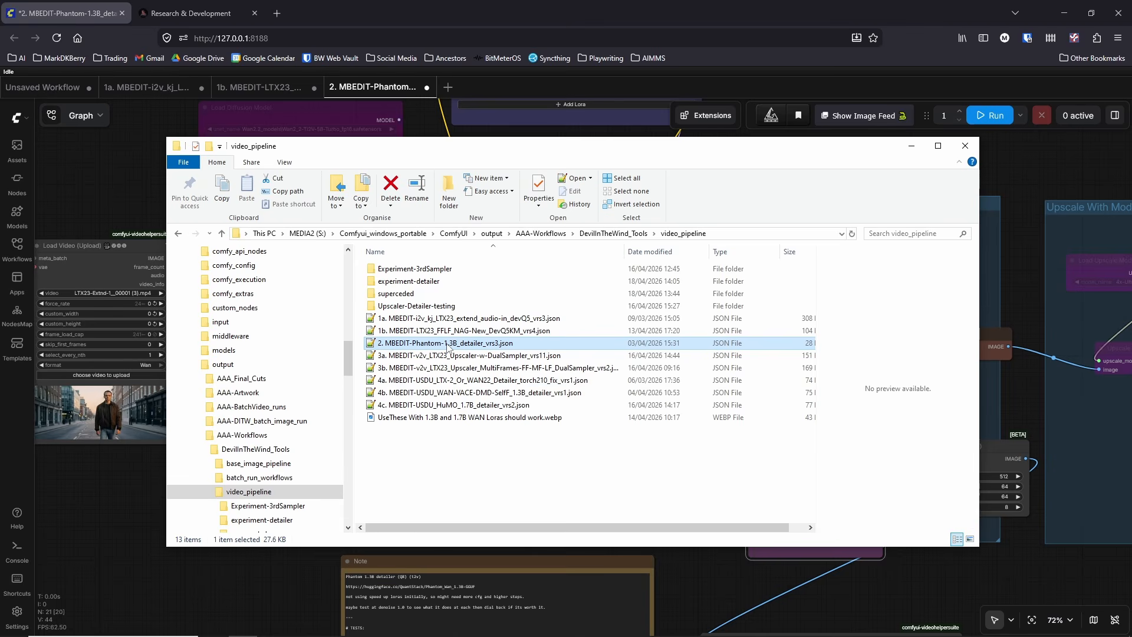
Step: Compare the 1.3B and 1.7B detailer workflow files 2, 4b and 4c in the video_pipeline folder, and select 3a. MBEDIT-v2v_LTX23_Upscaler-w-DualSampler_vrs11.json
{"action": "left_click", "coordinate": [459, 395]}
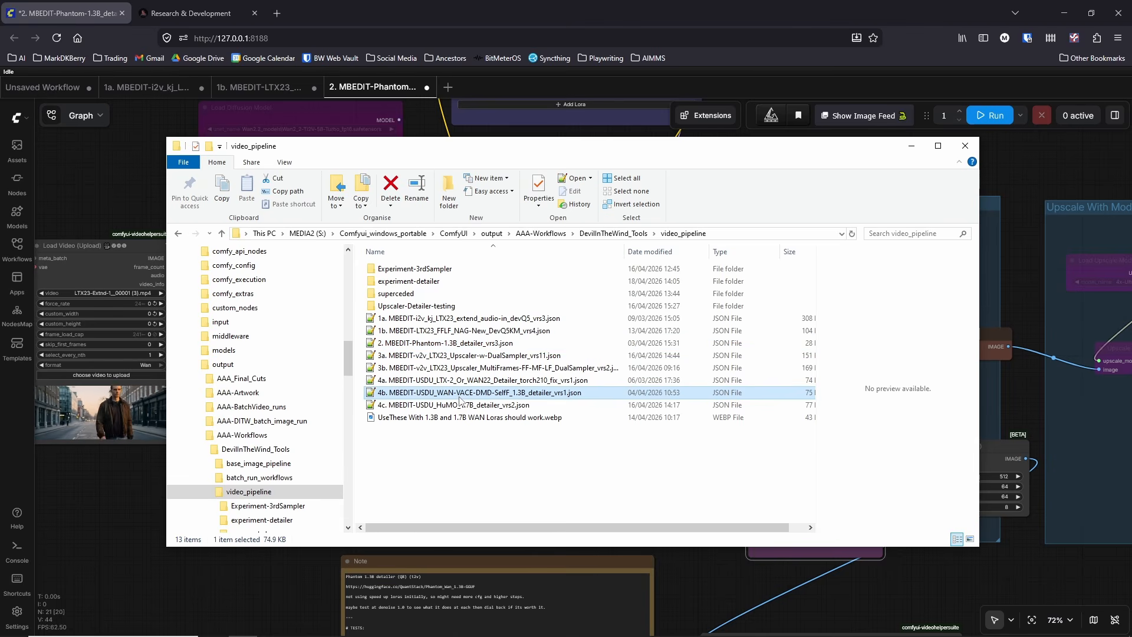
{"action": "left_click", "coordinate": [457, 405]}
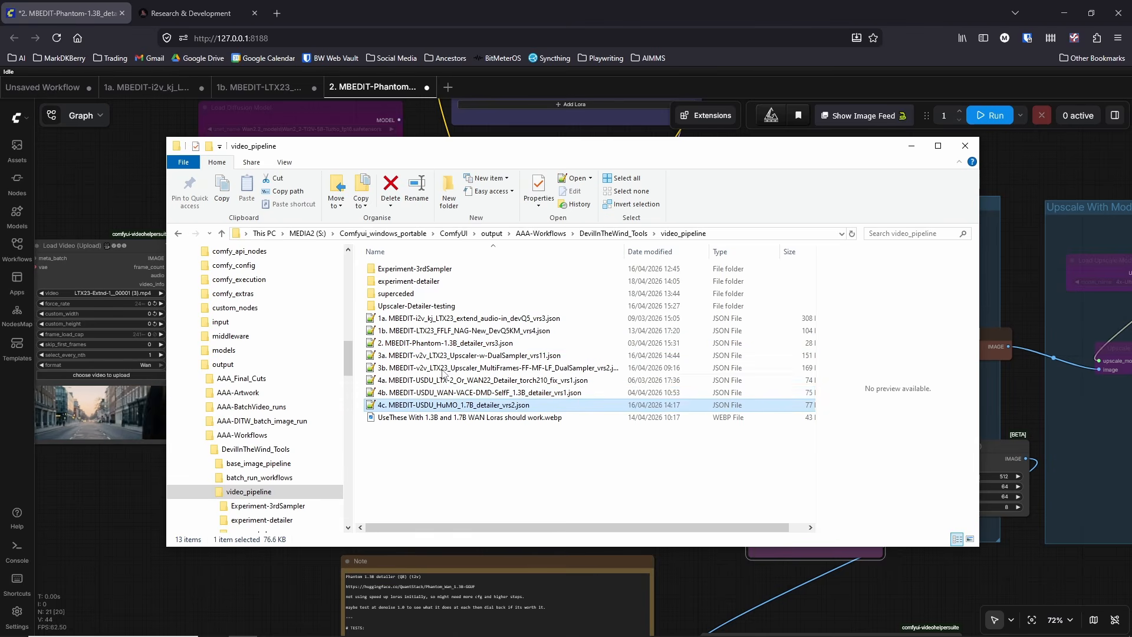
{"action": "left_click", "coordinate": [434, 343]}
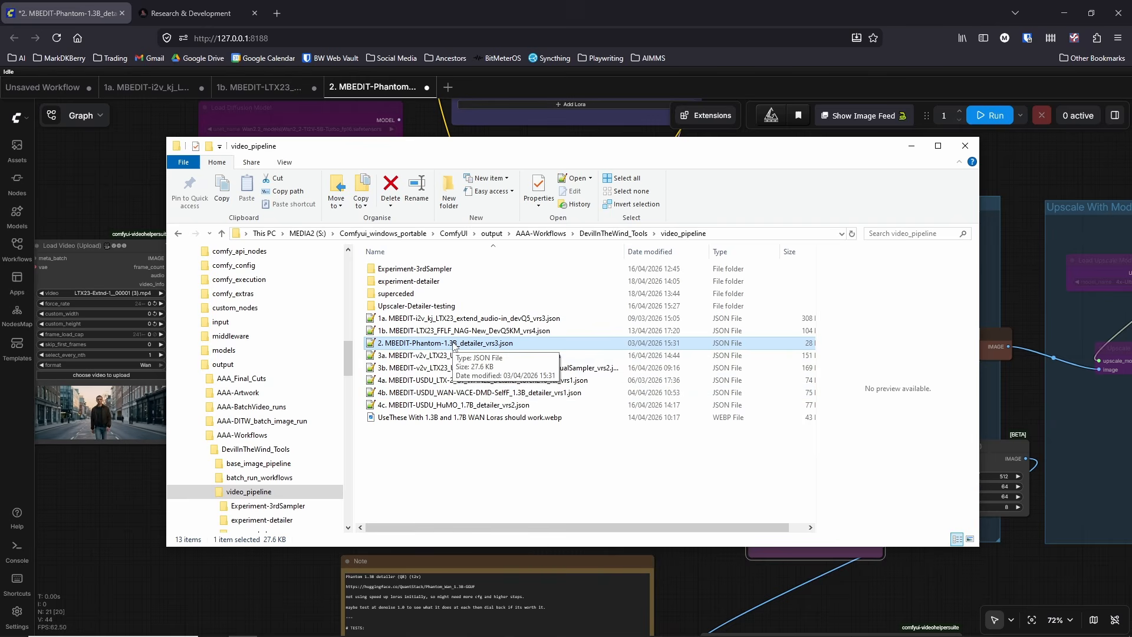
{"action": "left_click", "coordinate": [436, 395]}
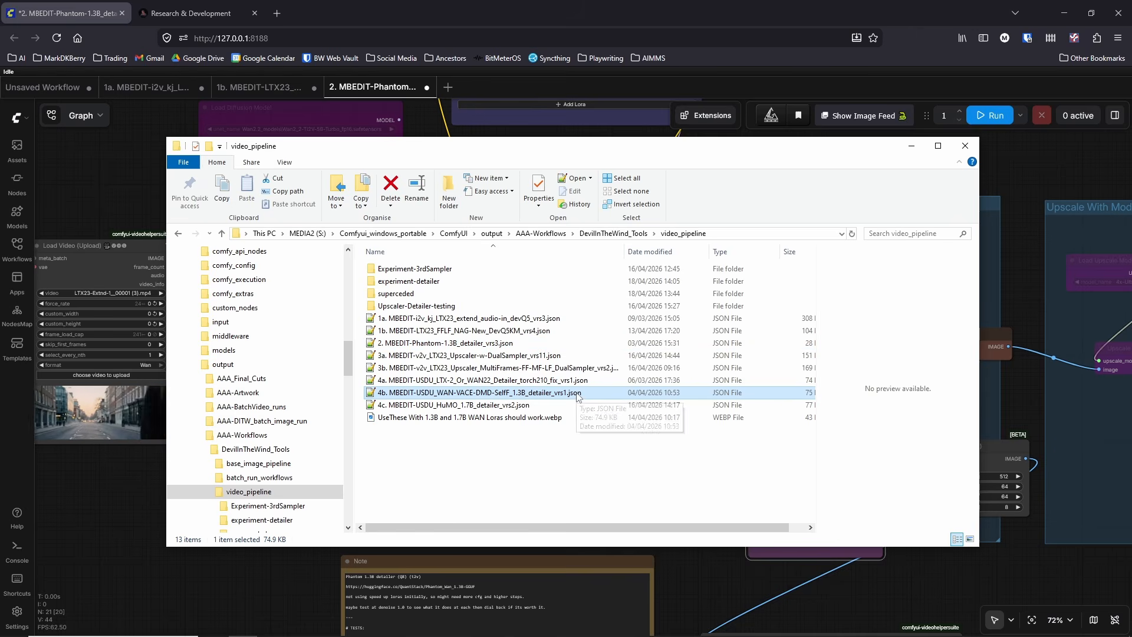
{"action": "left_click", "coordinate": [453, 344]}
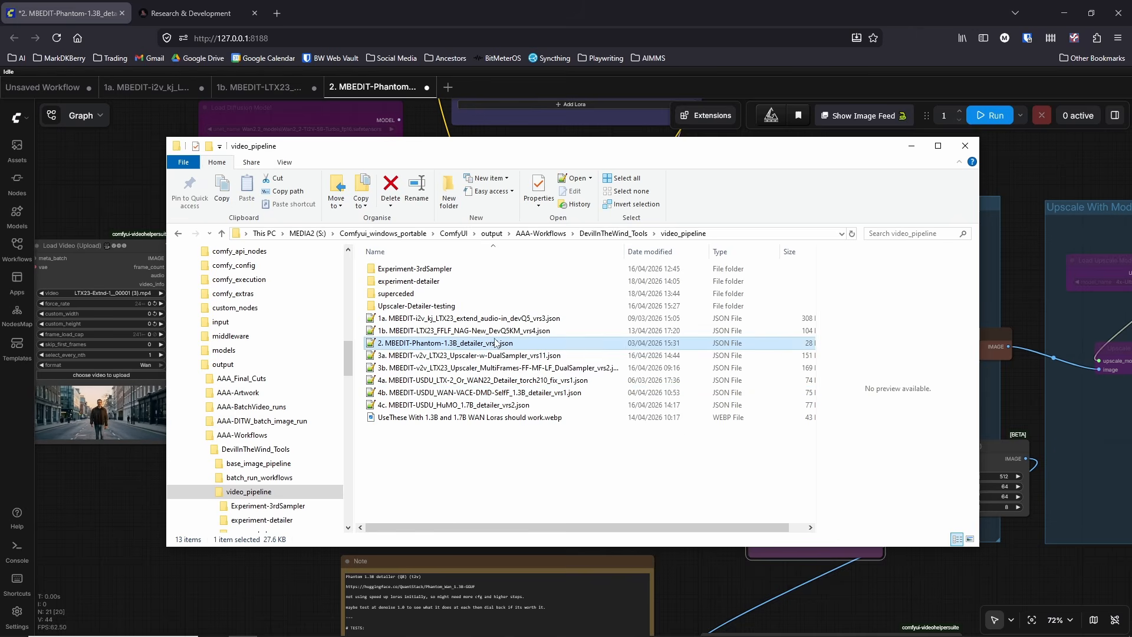
{"action": "left_click", "coordinate": [448, 393]}
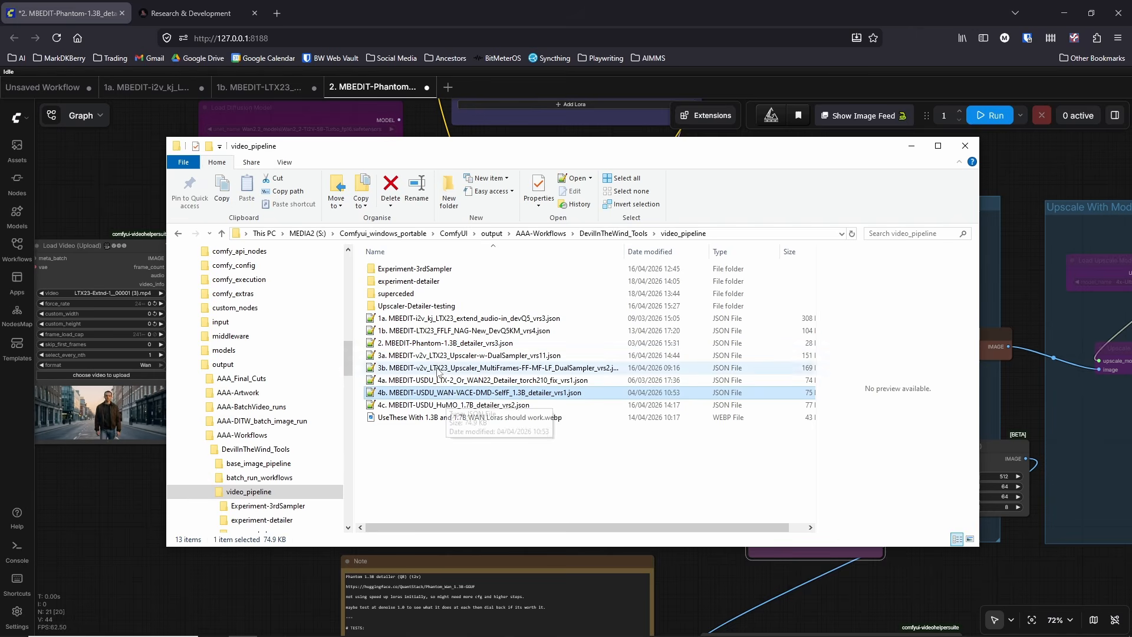
{"action": "left_click", "coordinate": [430, 343]}
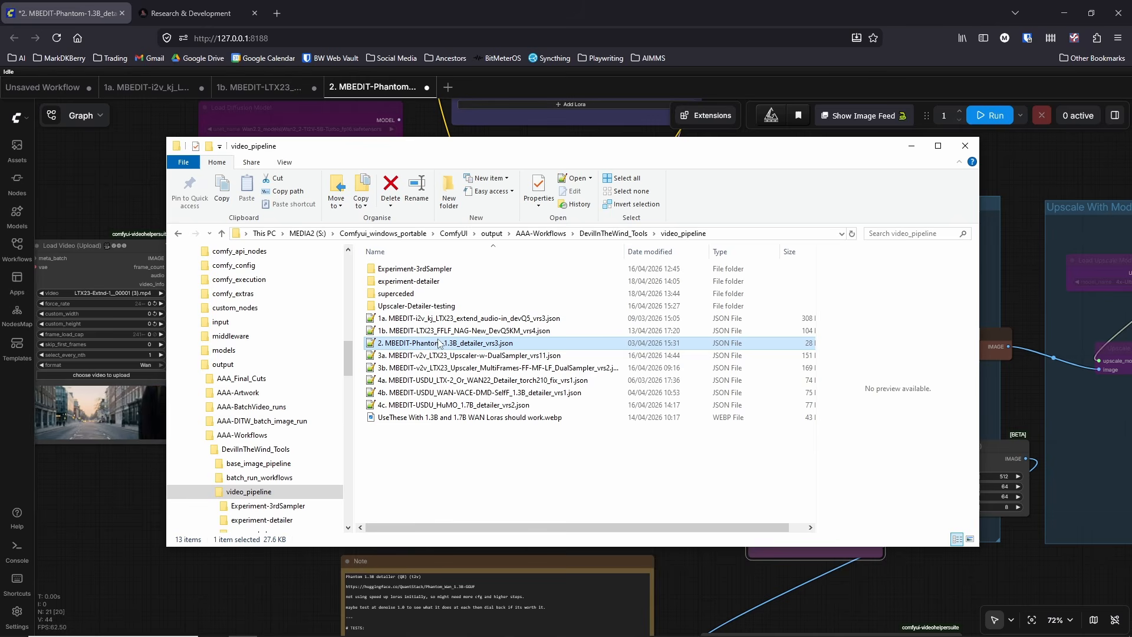
{"action": "left_click", "coordinate": [442, 355]}
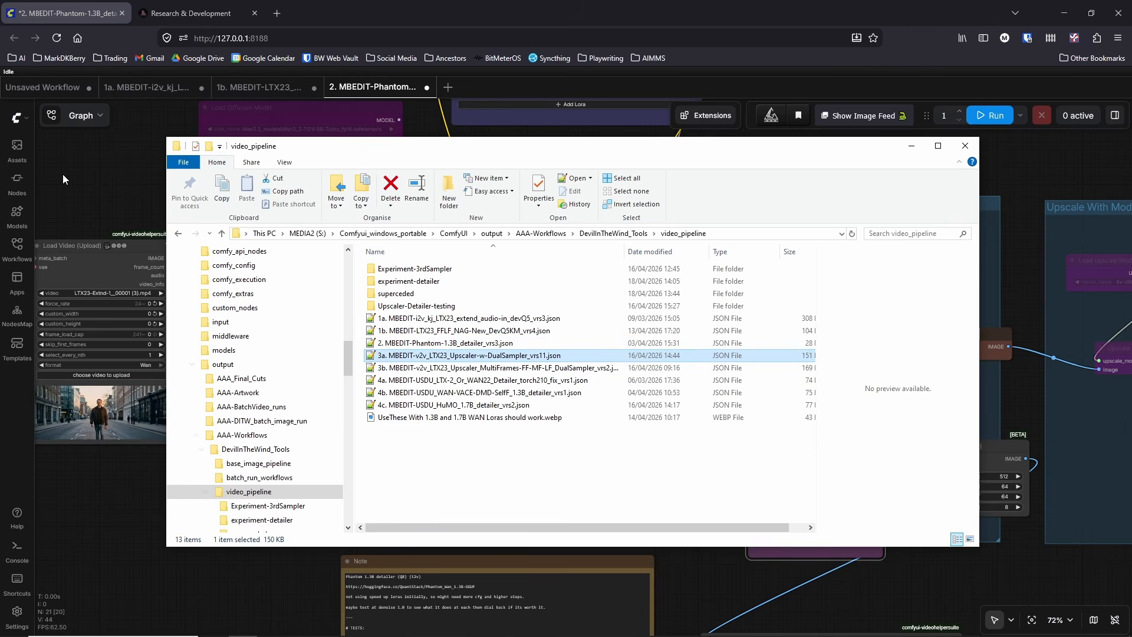
Step: Switch back to ComfyUI and examine the Phantom detailer workflow from the video input through the 5B Latent Upscale group to Video Combine
{"action": "left_click_drag", "start_coordinate": [107, 149], "coordinate": [133, 196]}
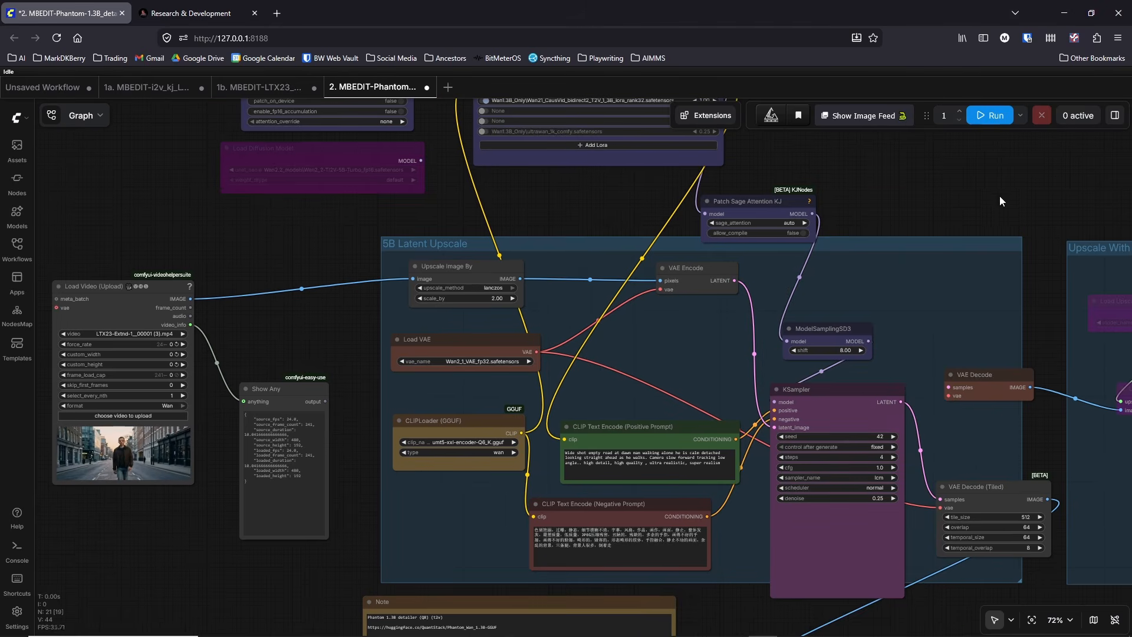
{"action": "left_click_drag", "start_coordinate": [999, 201], "coordinate": [669, 131]}
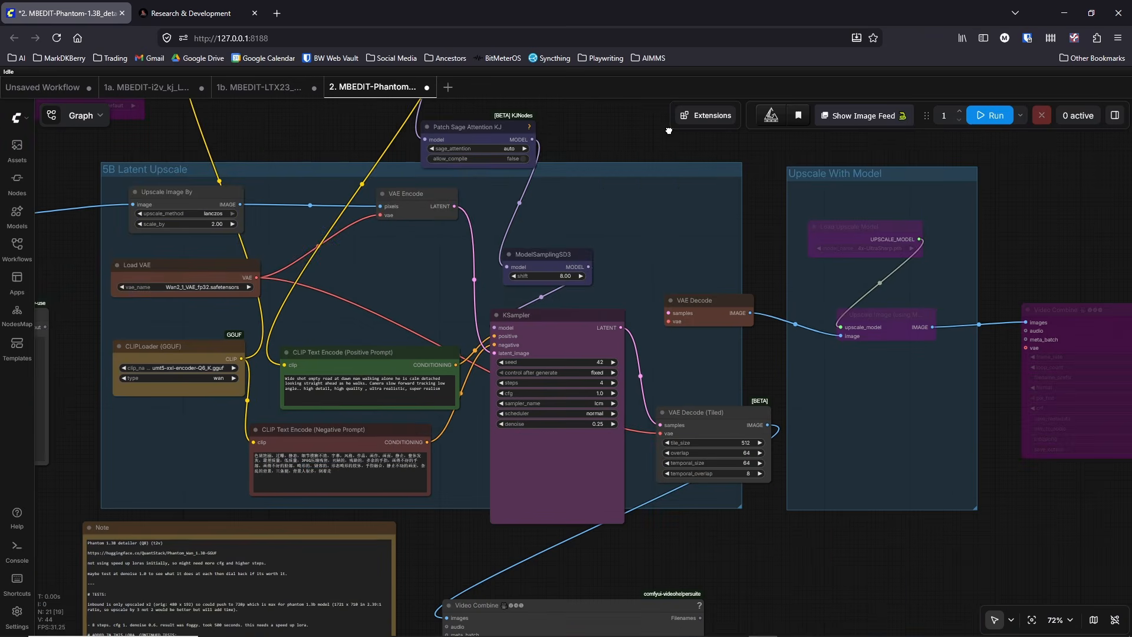
{"action": "left_click_drag", "start_coordinate": [765, 538], "coordinate": [1011, 470]}
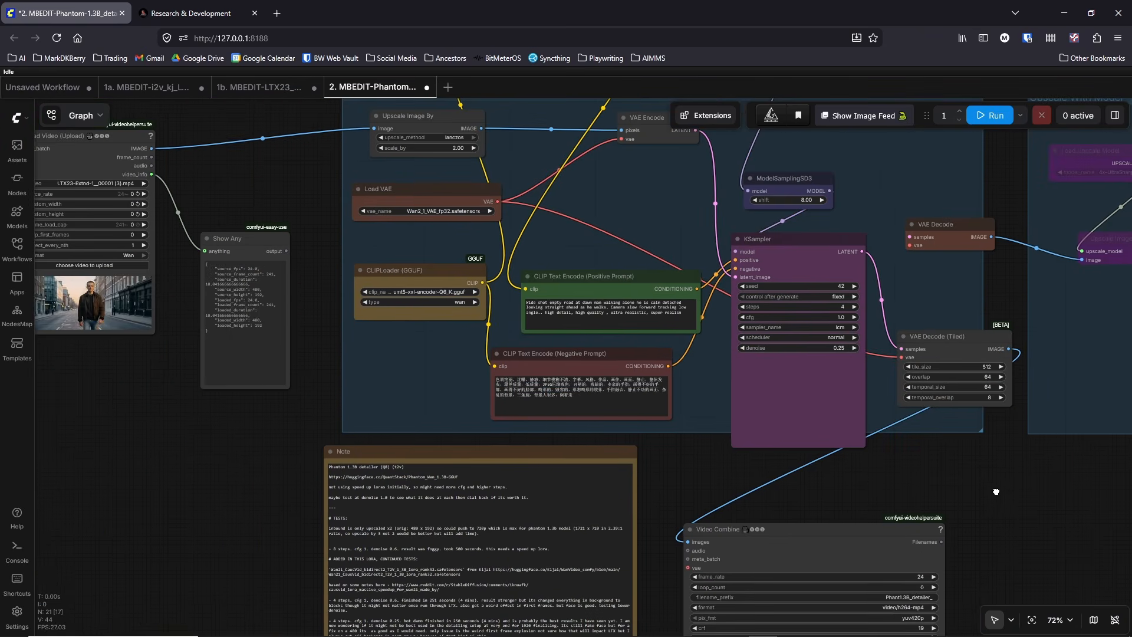
{"action": "scroll", "coordinate": [741, 469], "scroll_direction": "up", "scroll_amount": 2}
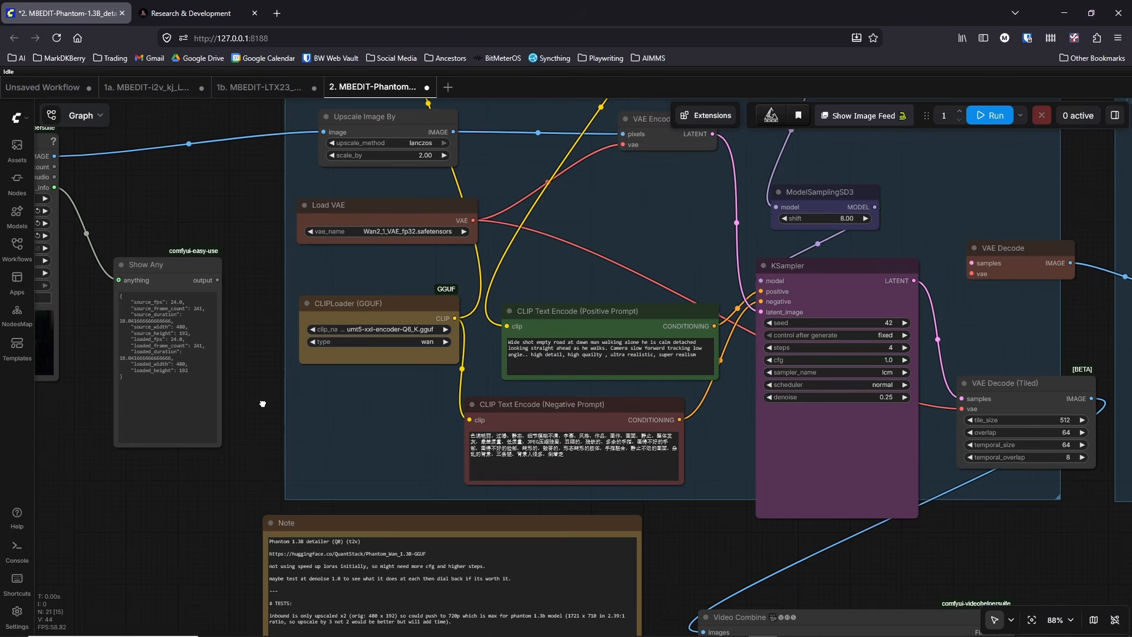
{"action": "left_click_drag", "start_coordinate": [263, 404], "coordinate": [274, 376]}
{"action": "scroll", "coordinate": [270, 376], "scroll_direction": "down", "scroll_amount": 3}
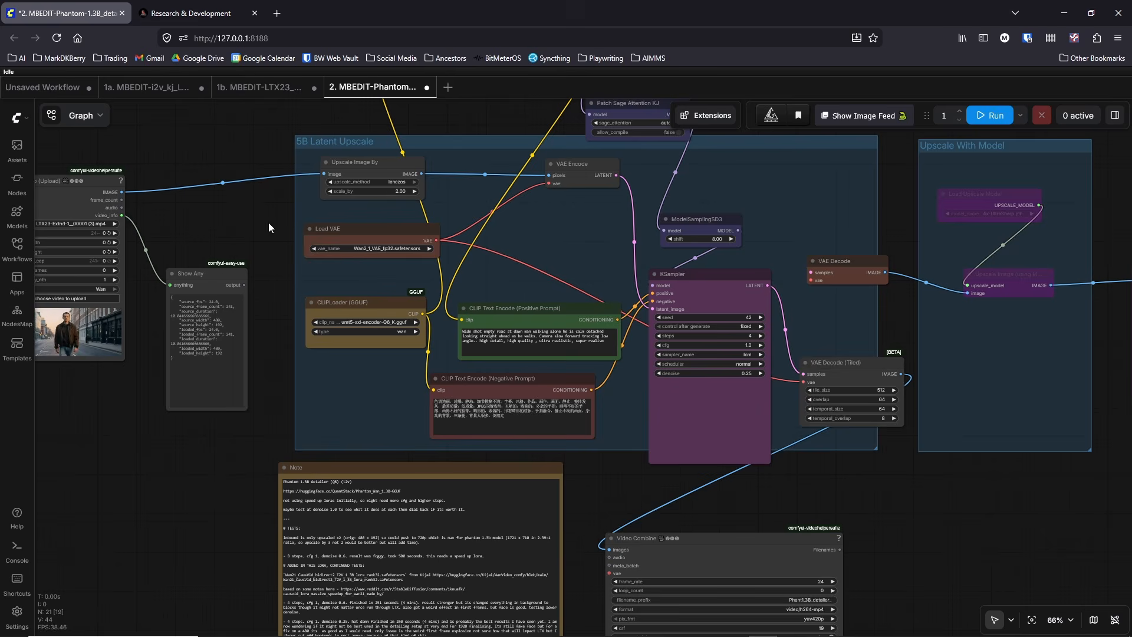
{"action": "left_click_drag", "start_coordinate": [262, 227], "coordinate": [310, 228]}
{"action": "scroll", "coordinate": [305, 226], "scroll_direction": "up", "scroll_amount": 5}
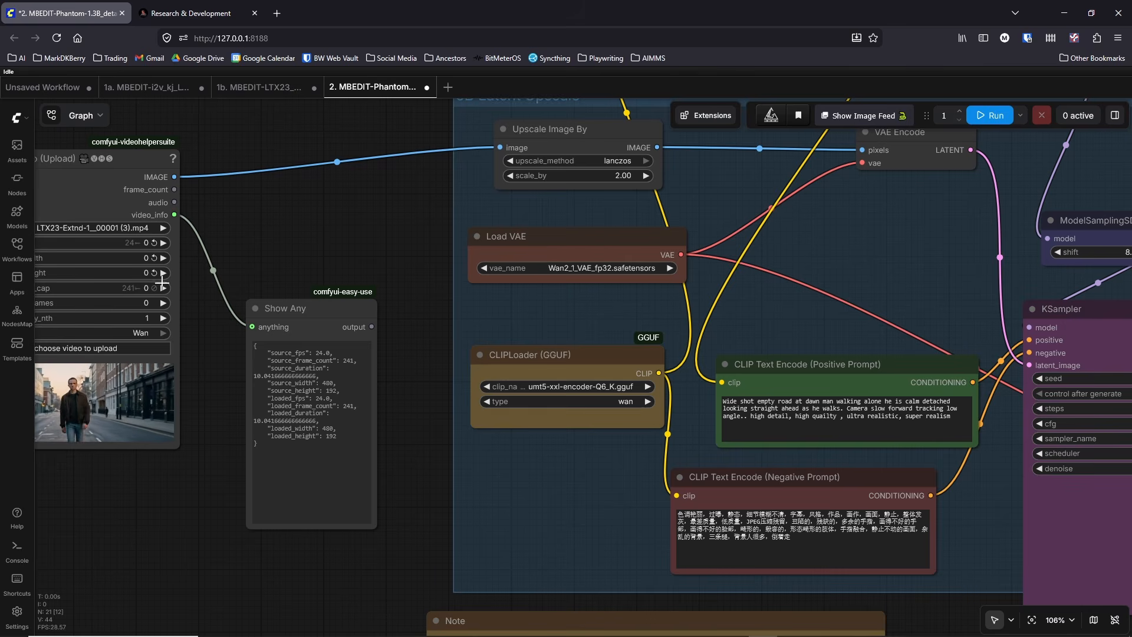
{"action": "scroll", "coordinate": [98, 202], "scroll_direction": "down", "scroll_amount": 4}
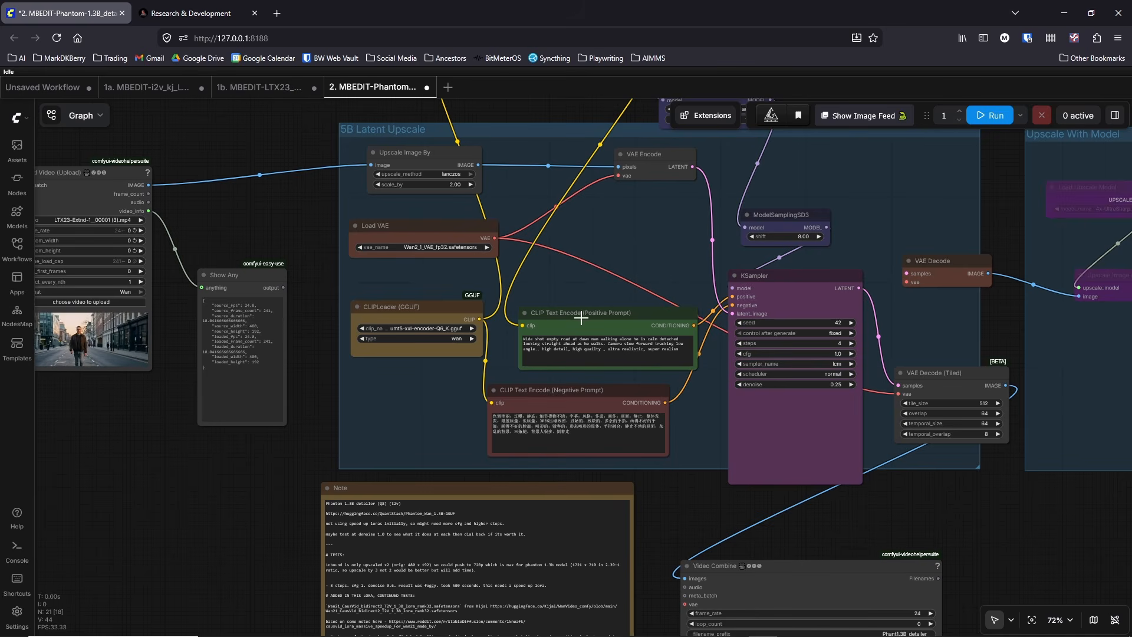
{"action": "mouse_move", "coordinate": [761, 633]}
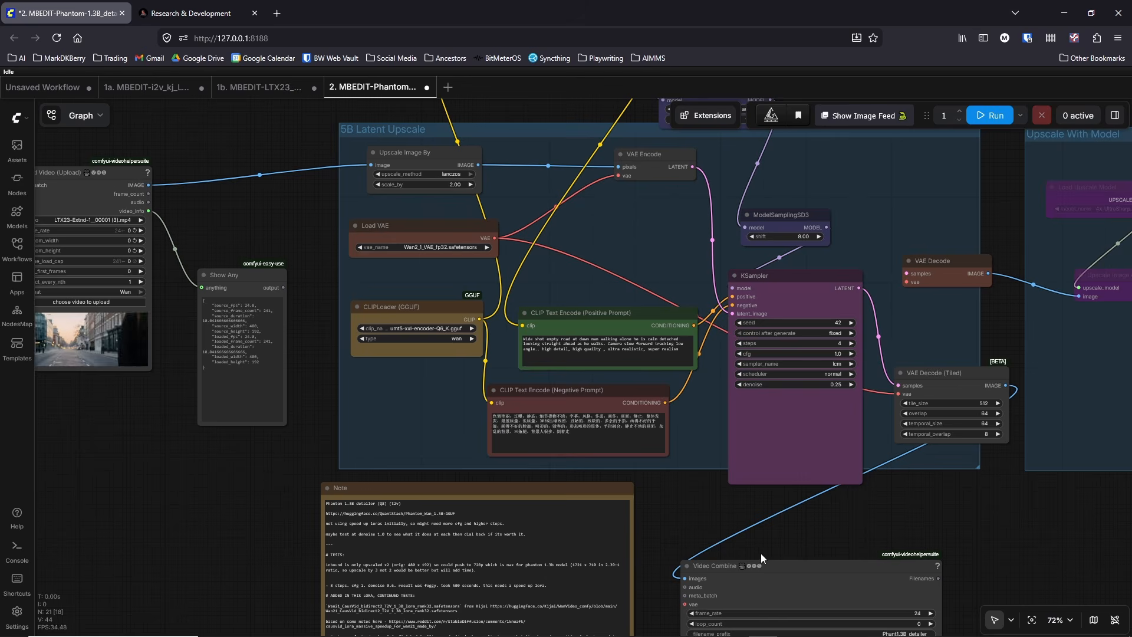
{"action": "mouse_move", "coordinate": [936, 630]}
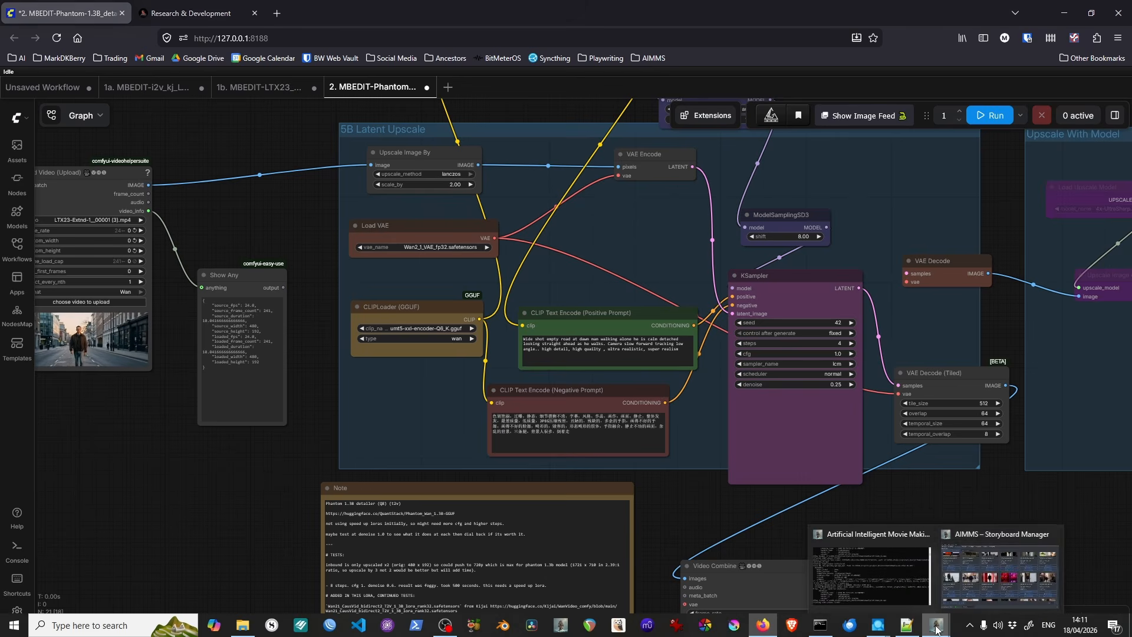
{"action": "left_click", "coordinate": [996, 569]}
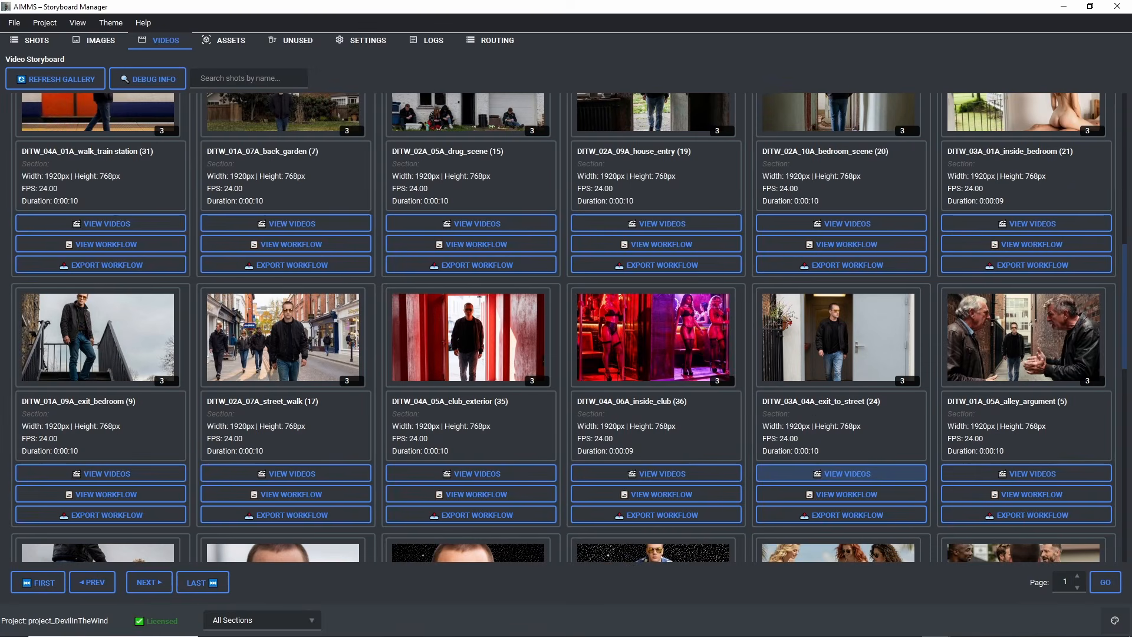
{"action": "left_click", "coordinate": [1063, 8]}
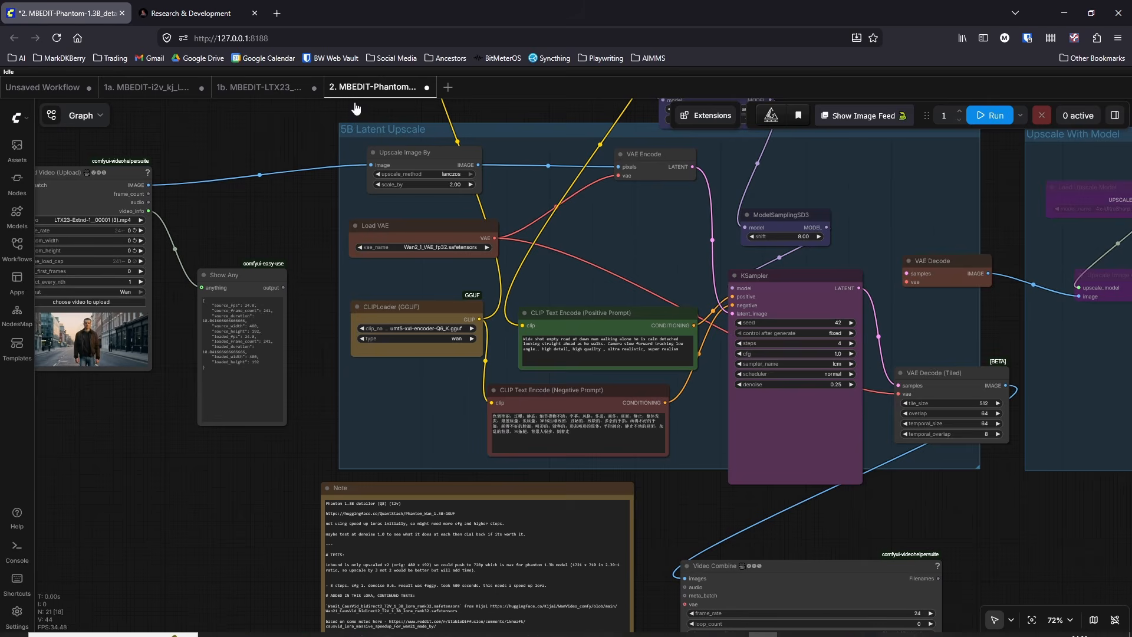
Step: Load 3a. MBEDIT-v2v_LTX23_Upscaler-w-DualSampler_vrs11.json from the video_pipeline folder into ComfyUI and minimize File Explorer
{"action": "left_click", "coordinate": [239, 624]}
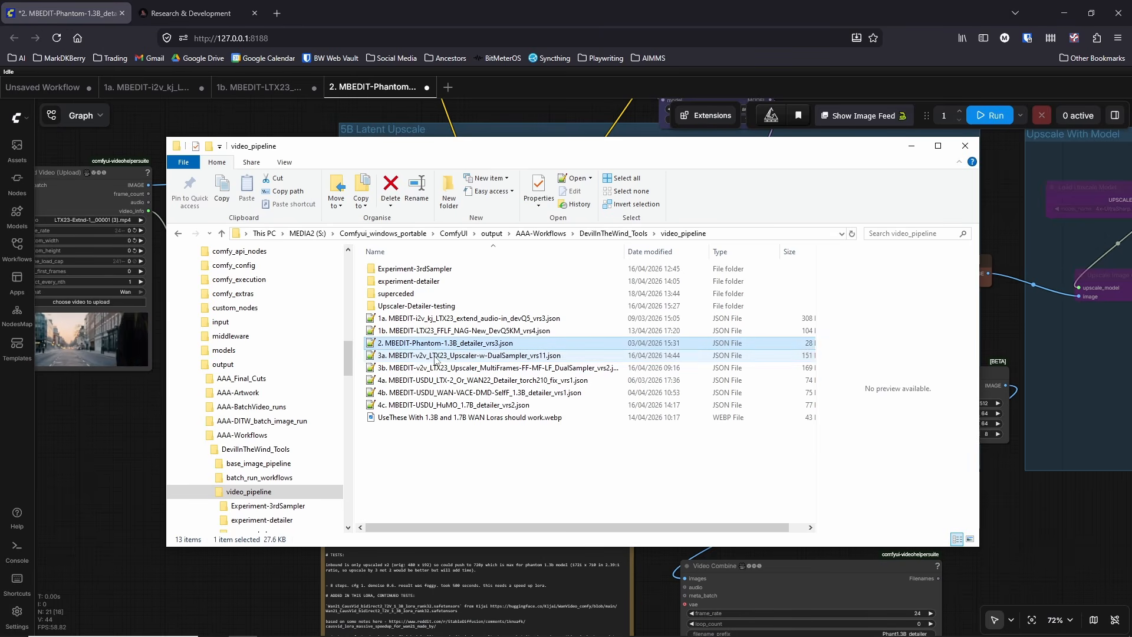
{"action": "left_click_drag", "start_coordinate": [451, 361], "coordinate": [130, 428]}
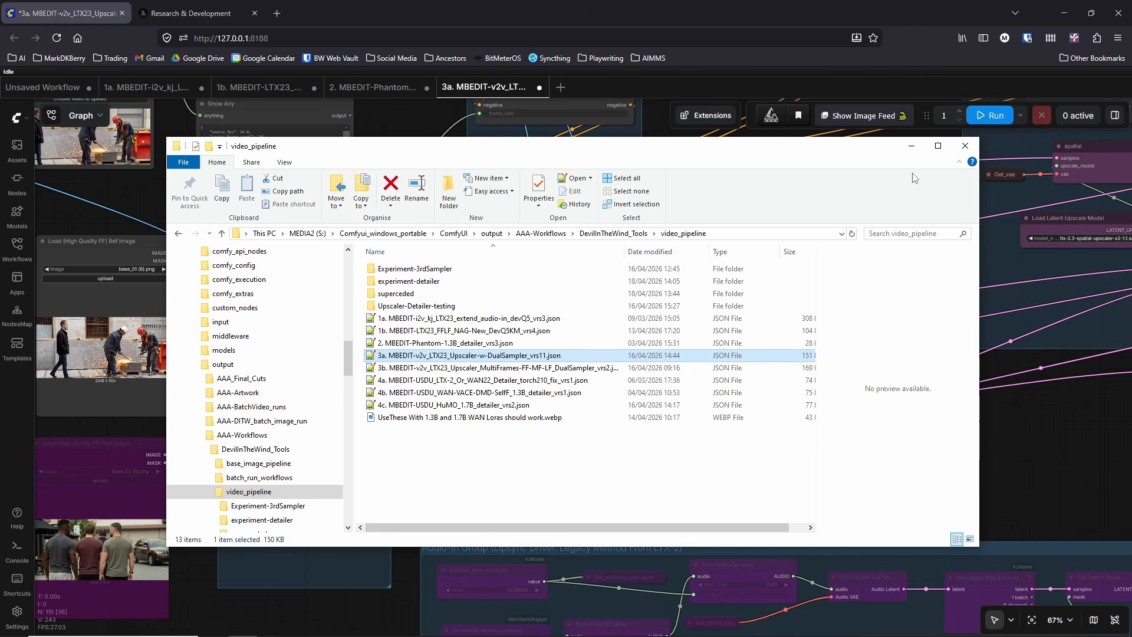
{"action": "left_click", "coordinate": [910, 148]}
Step: Survey the 3a upscaler workflow and examine its first-stage and second-stage Upscale Sampling groups, including their samplers and sigmas
{"action": "left_click_drag", "start_coordinate": [221, 263], "coordinate": [348, 341]}
{"action": "scroll", "coordinate": [599, 333], "scroll_direction": "down", "scroll_amount": 3}
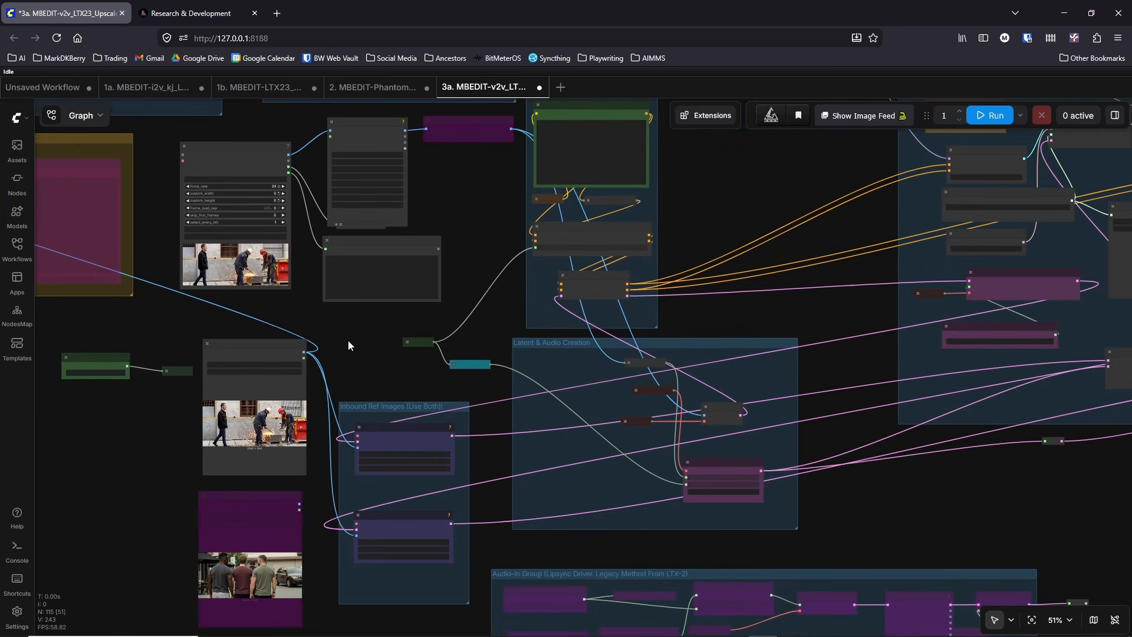
{"action": "scroll", "coordinate": [348, 340], "scroll_direction": "down", "scroll_amount": 4}
{"action": "left_click_drag", "start_coordinate": [789, 480], "coordinate": [653, 474]}
{"action": "scroll", "coordinate": [664, 468], "scroll_direction": "down", "scroll_amount": 3}
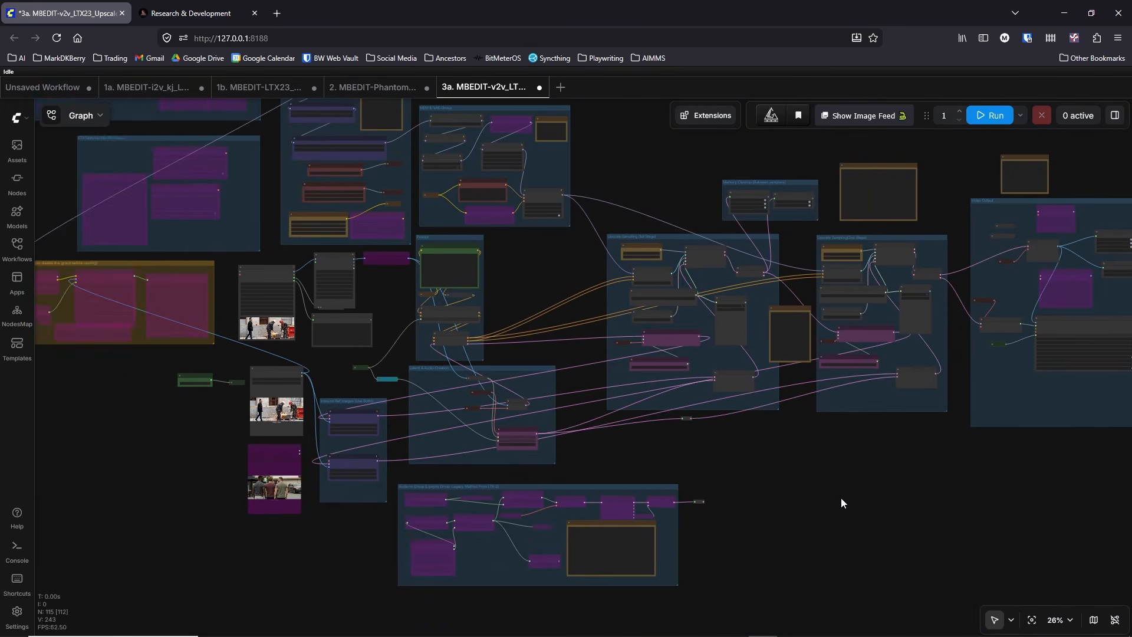
{"action": "left_click_drag", "start_coordinate": [840, 497], "coordinate": [710, 497]}
{"action": "scroll", "coordinate": [706, 414], "scroll_direction": "up", "scroll_amount": 5}
{"action": "left_click_drag", "start_coordinate": [648, 407], "coordinate": [673, 522]}
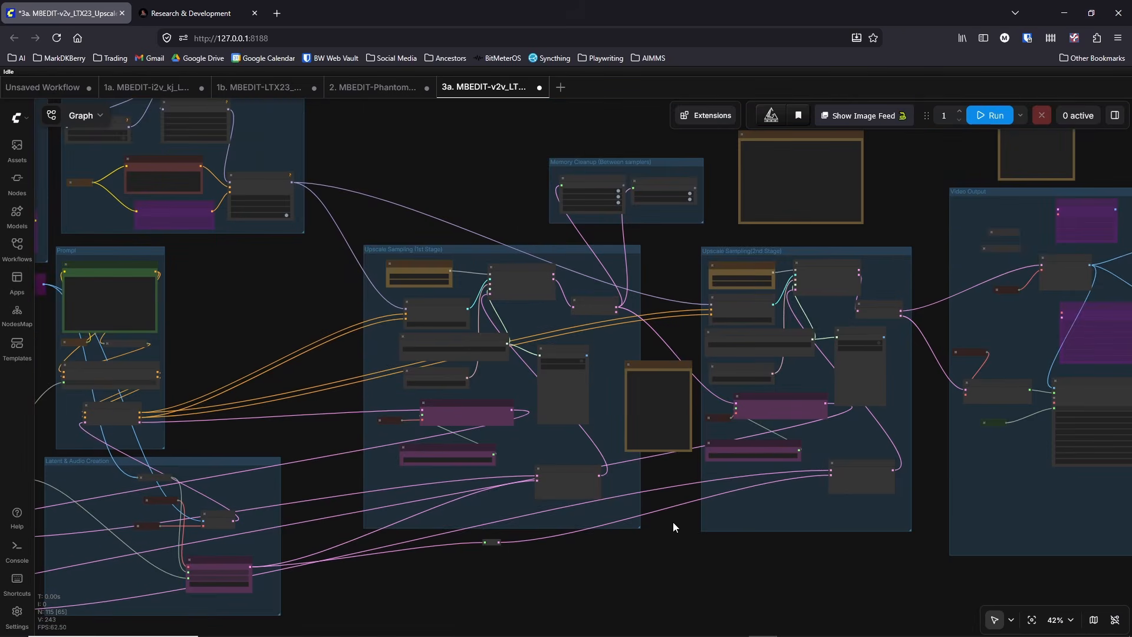
{"action": "scroll", "coordinate": [678, 315], "scroll_direction": "up", "scroll_amount": 6}
{"action": "scroll", "coordinate": [670, 291], "scroll_direction": "down", "scroll_amount": 2}
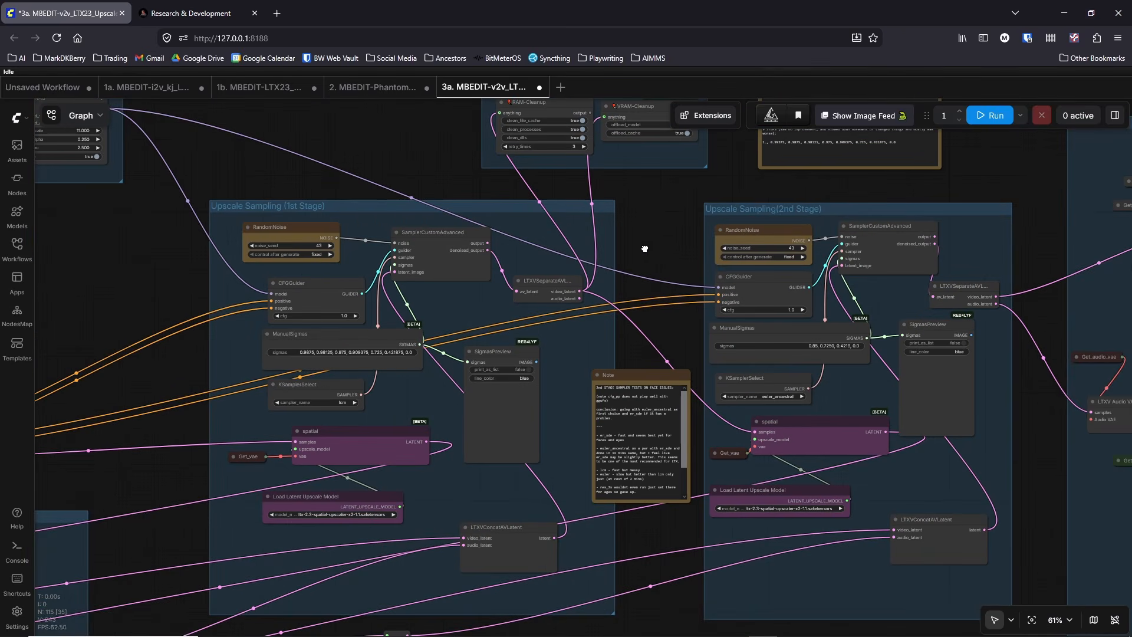
{"action": "left_click_drag", "start_coordinate": [643, 247], "coordinate": [595, 219]}
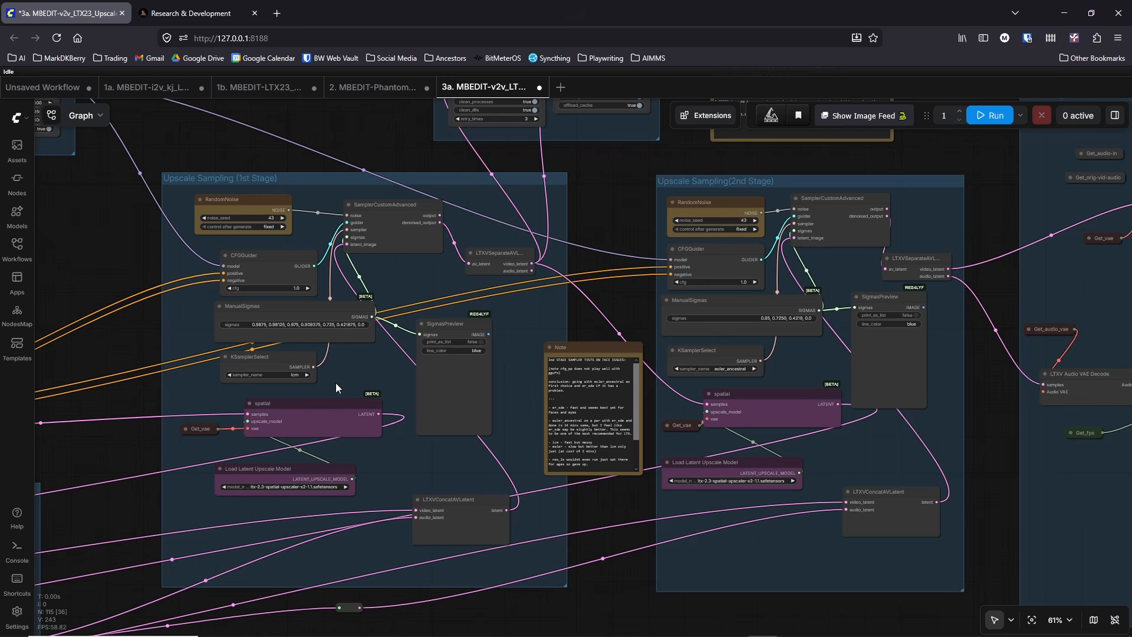
{"action": "scroll", "coordinate": [535, 292], "scroll_direction": "down", "scroll_amount": 5}
{"action": "scroll", "coordinate": [239, 274], "scroll_direction": "up", "scroll_amount": 5}
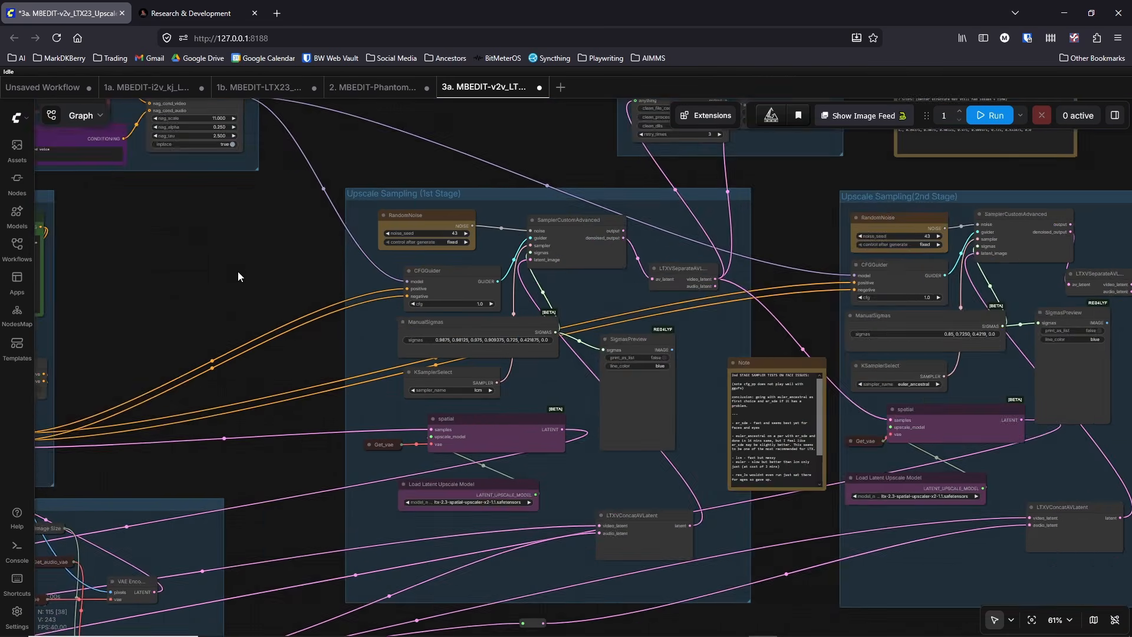
Step: Examine the model loader, the Load LoRA nodes and the note in the Models Group of the 3a workflow
{"action": "left_click_drag", "start_coordinate": [238, 271], "coordinate": [618, 232]}
{"action": "scroll", "coordinate": [590, 232], "scroll_direction": "down", "scroll_amount": 3}
{"action": "left_click_drag", "start_coordinate": [547, 233], "coordinate": [774, 238]}
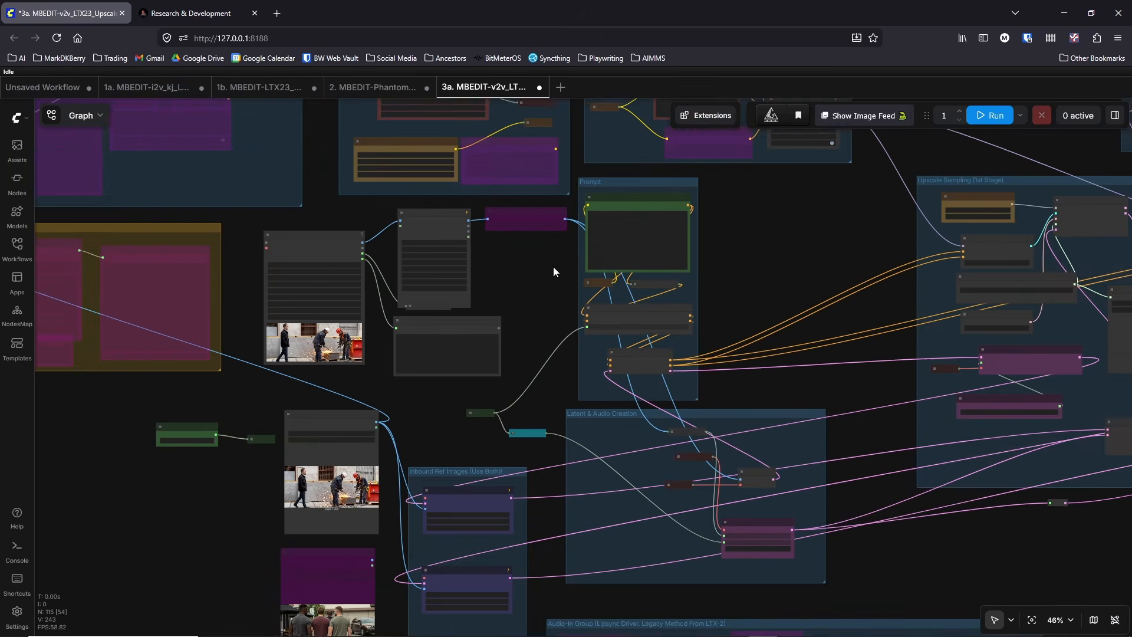
{"action": "left_click_drag", "start_coordinate": [553, 271], "coordinate": [601, 422]}
{"action": "left_click_drag", "start_coordinate": [423, 213], "coordinate": [690, 523]}
{"action": "scroll", "coordinate": [669, 441], "scroll_direction": "up", "scroll_amount": 3}
{"action": "left_click_drag", "start_coordinate": [674, 434], "coordinate": [360, 338]}
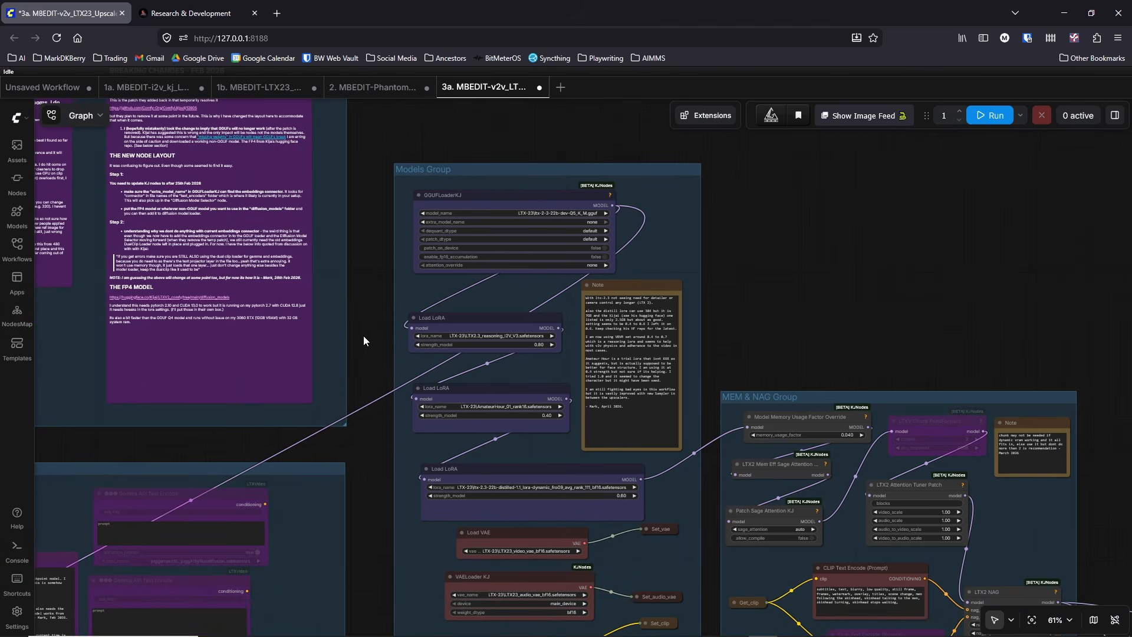
{"action": "scroll", "coordinate": [363, 334], "scroll_direction": "up", "scroll_amount": 1}
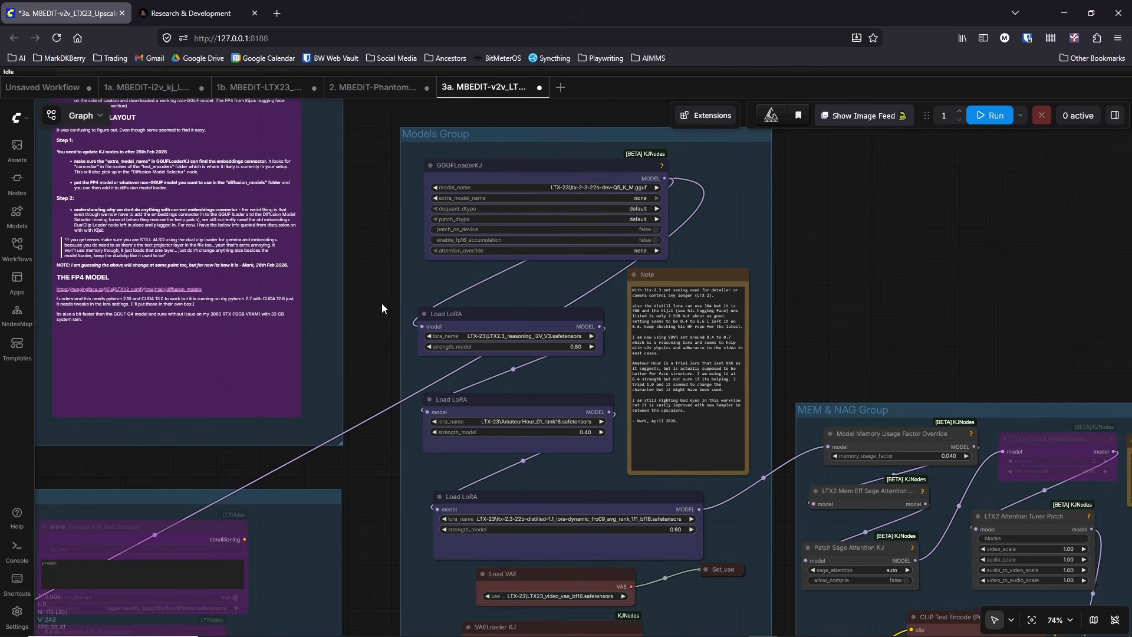
{"action": "scroll", "coordinate": [381, 303], "scroll_direction": "up", "scroll_amount": 1}
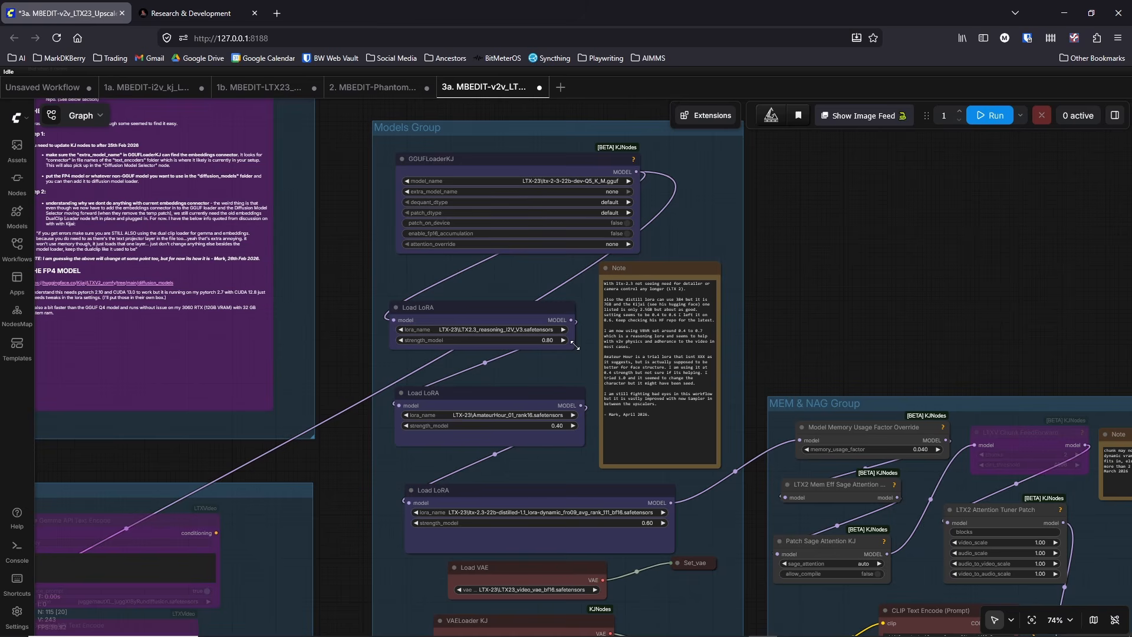
Step: Widen the three Load LoRA nodes in the Models Group and shift the GGUFLoaderKJ node slightly to the left
{"action": "left_click_drag", "start_coordinate": [573, 349], "coordinate": [600, 363]}
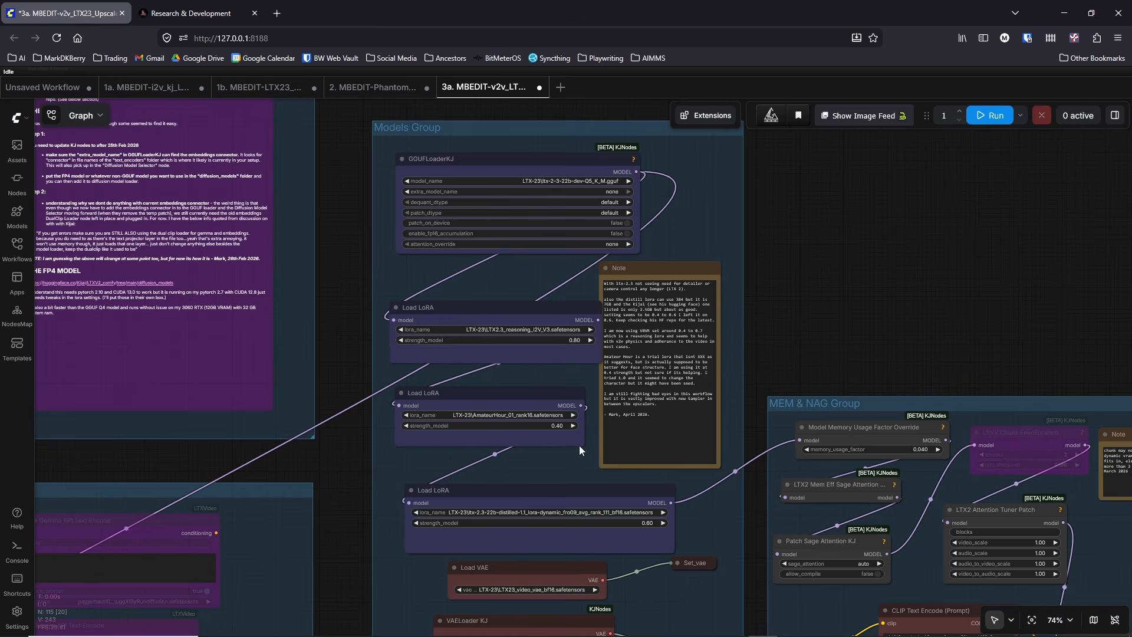
{"action": "left_click_drag", "start_coordinate": [579, 444], "coordinate": [603, 446]}
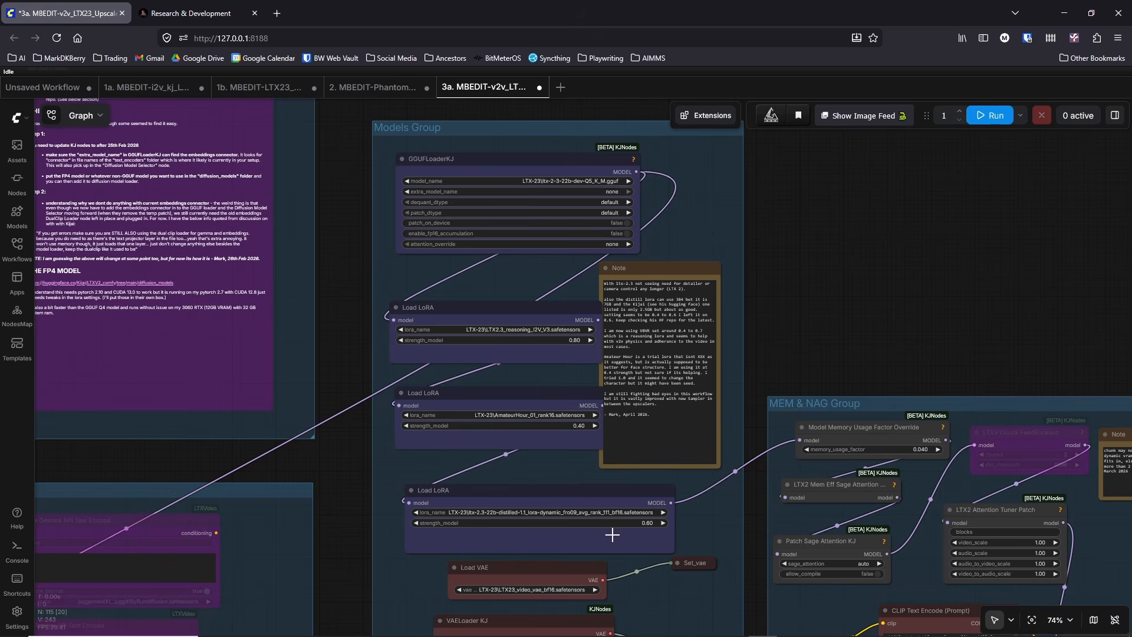
{"action": "left_click_drag", "start_coordinate": [673, 551], "coordinate": [684, 552]}
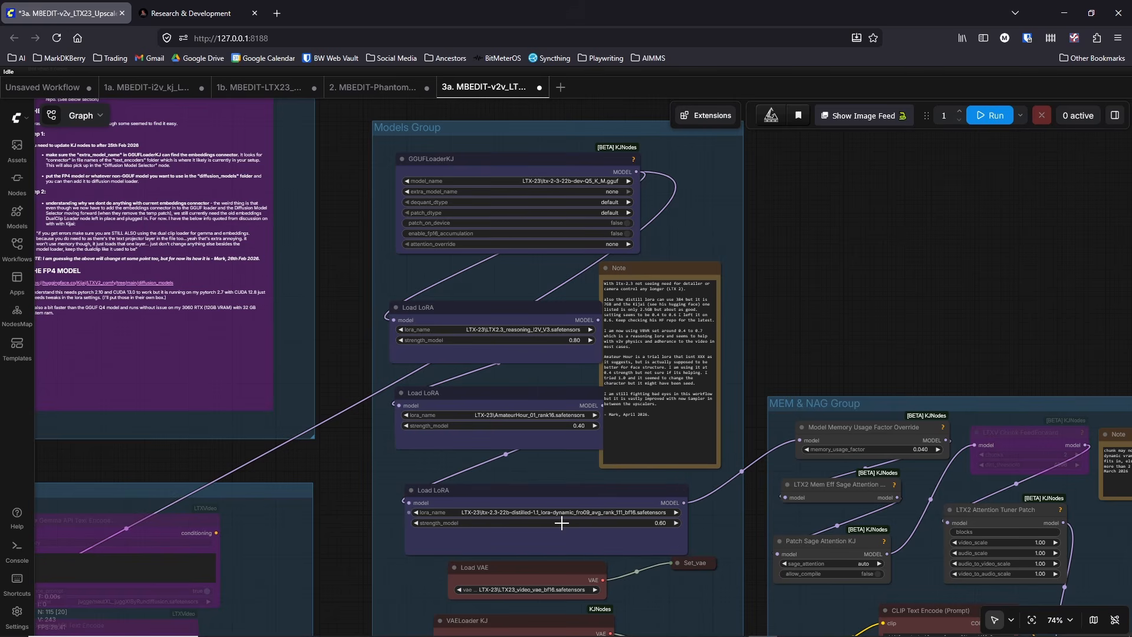
{"action": "left_click_drag", "start_coordinate": [530, 158], "coordinate": [512, 158]}
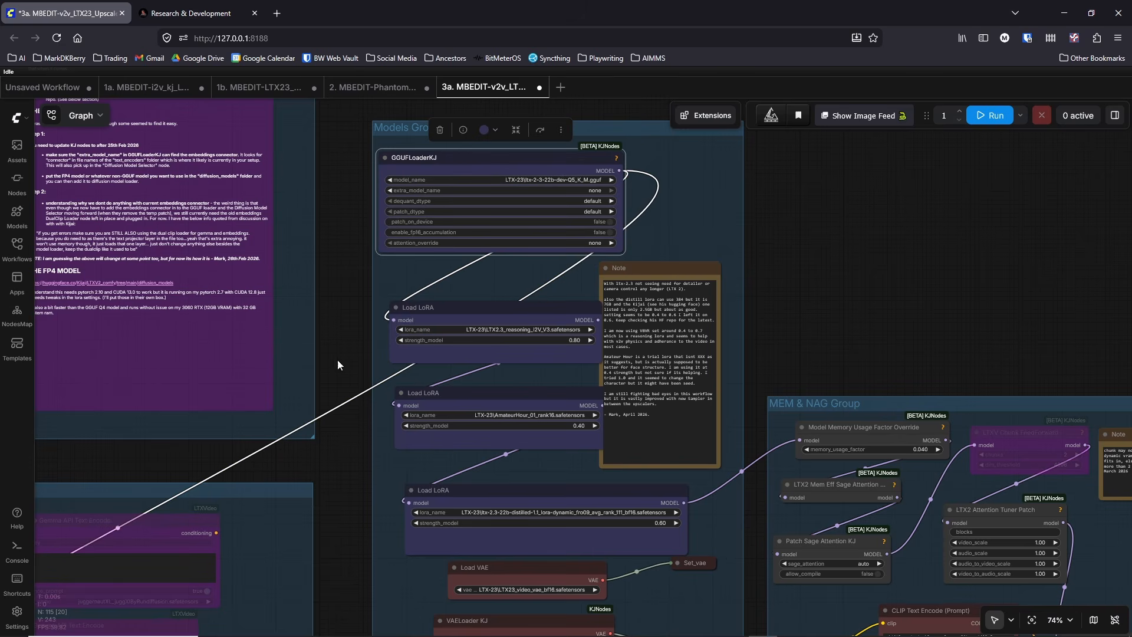
Step: Shift the reasoning Load LoRA node slightly left and move the Note right, clear of the LoRA nodes in the Models Group
{"action": "left_click_drag", "start_coordinate": [338, 361], "coordinate": [338, 346]}
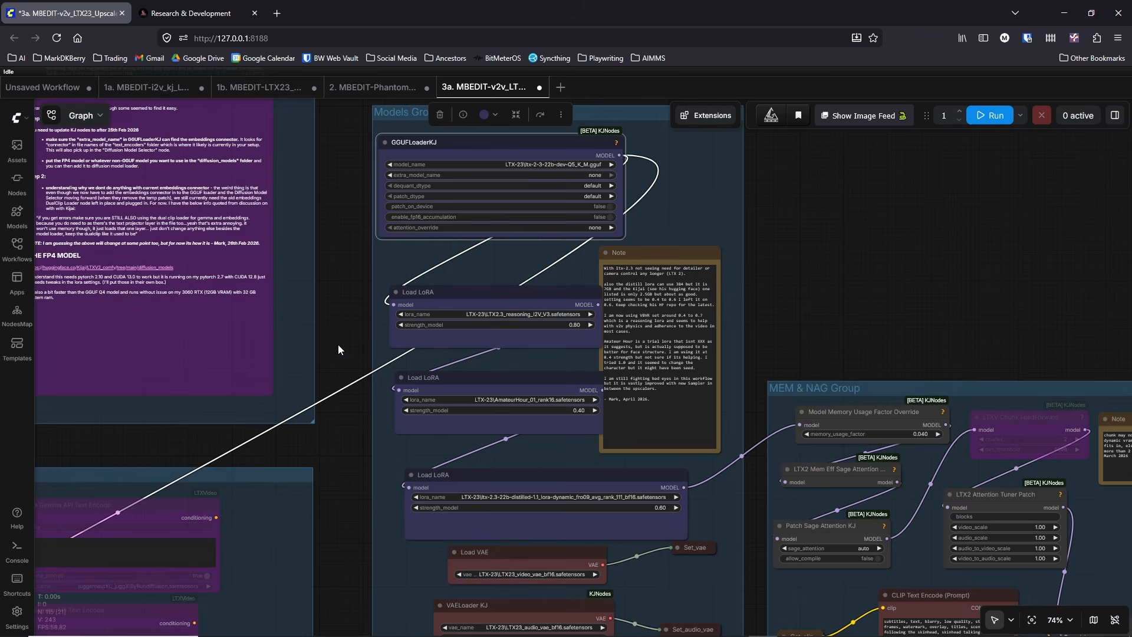
{"action": "scroll", "coordinate": [338, 344], "scroll_direction": "up", "scroll_amount": 2}
{"action": "left_click_drag", "start_coordinate": [580, 273], "coordinate": [568, 268]}
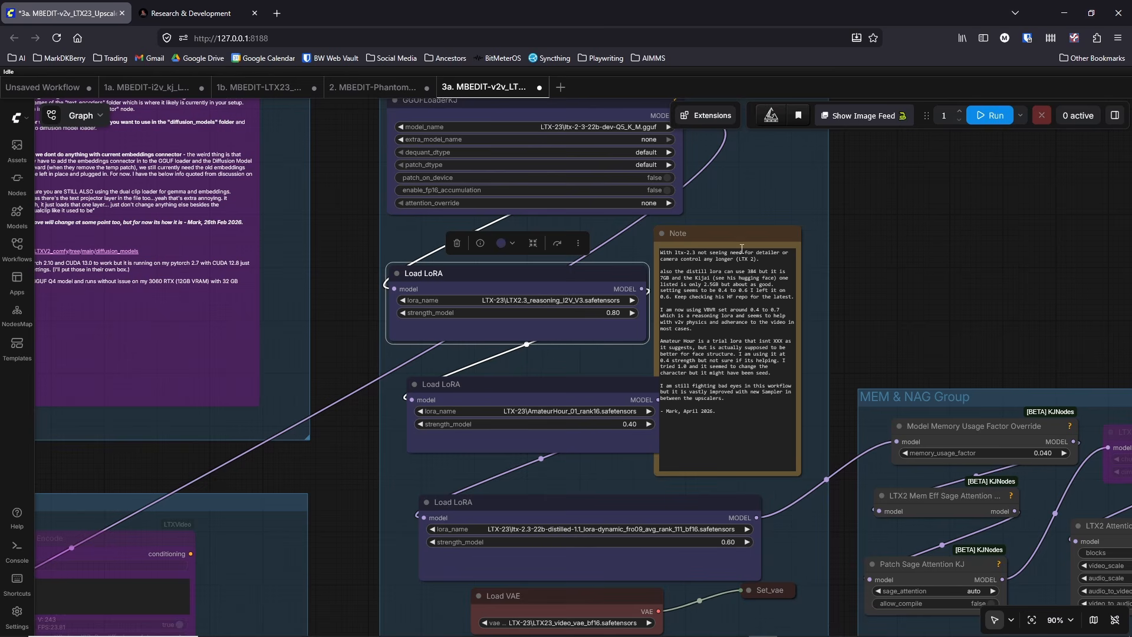
{"action": "left_click_drag", "start_coordinate": [731, 233], "coordinate": [759, 230]}
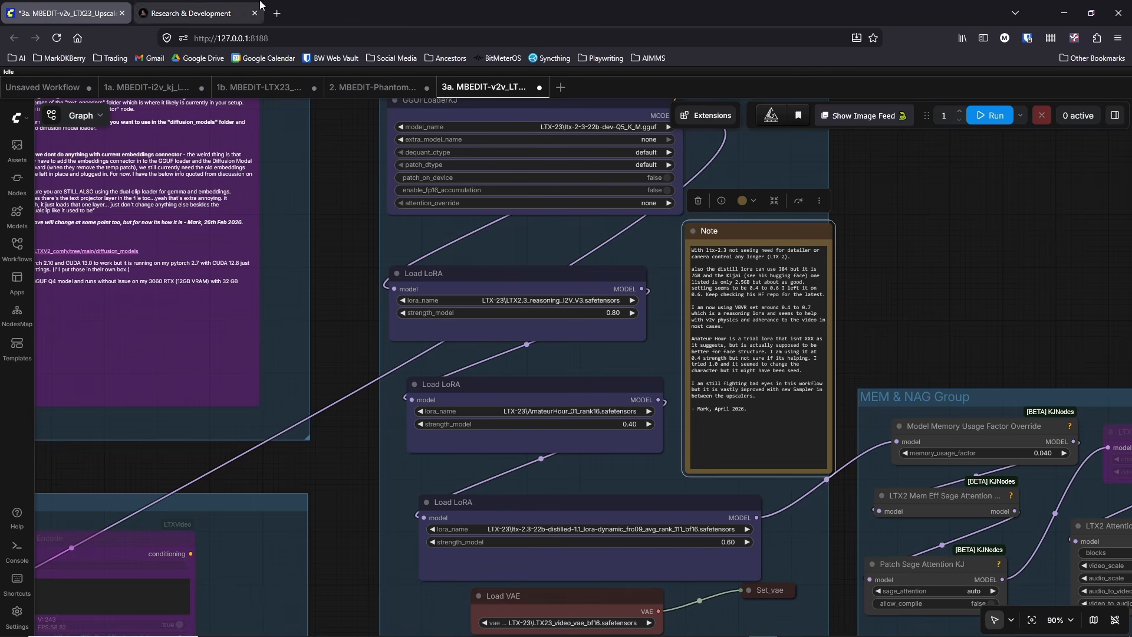
Step: Open a new browser tab
{"action": "left_click", "coordinate": [282, 16]}
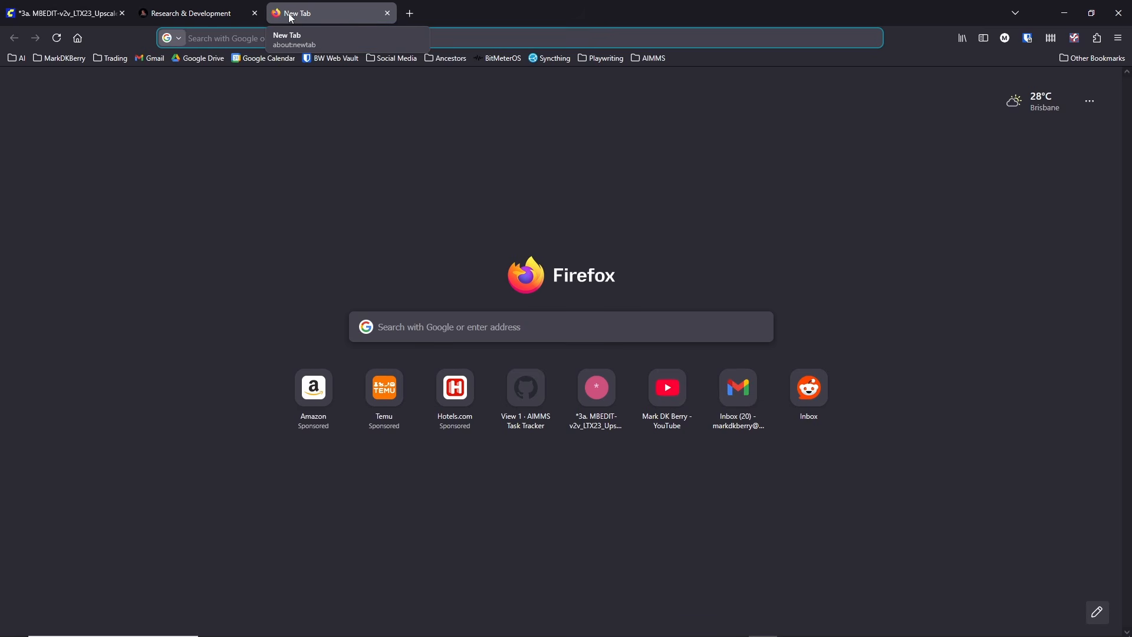
{"action": "type", "text": "lin"}
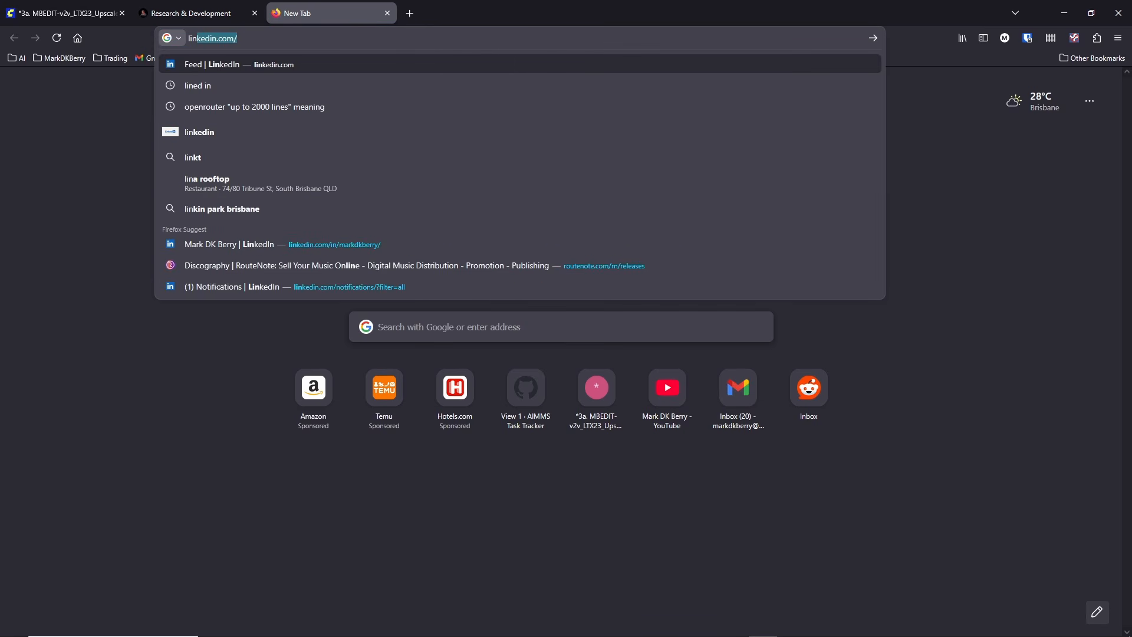
{"action": "key", "text": "BackSpace"}
{"action": "key", "text": "BackSpace"}
{"action": "key", "text": "BackSpace"}
{"action": "key", "text": "BackSpace"}
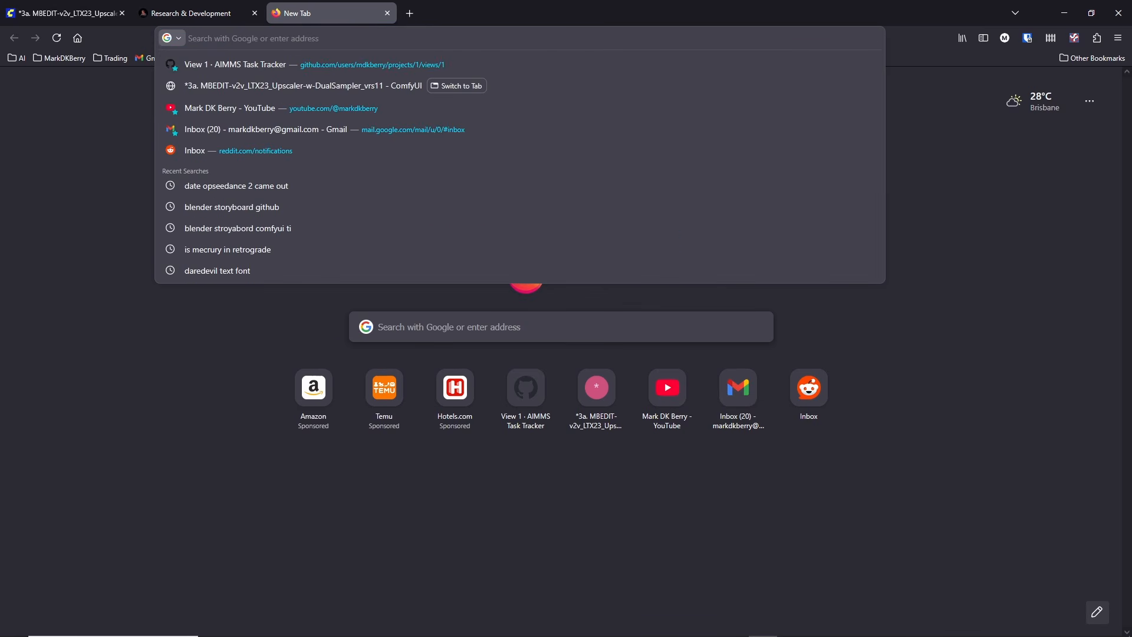
Step: Look up vbvr, open the LiconStudio/Ltx2.3-VBVR-lora-I2V repository on Hugging Face and view its file list
{"action": "type", "text": "vbvr"}
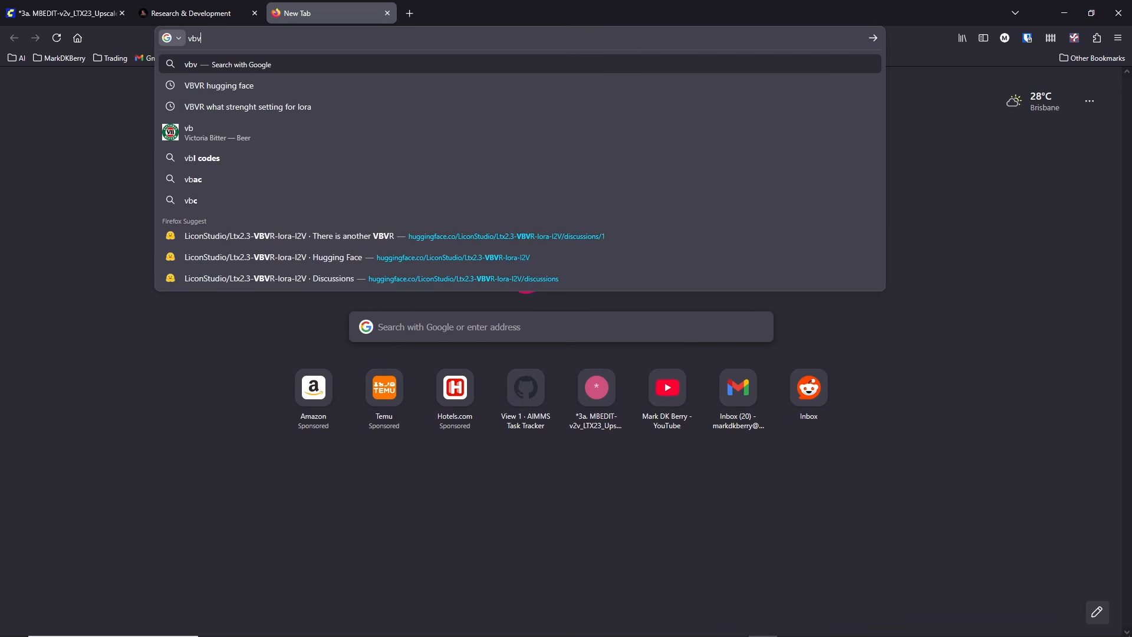
{"action": "left_click", "coordinate": [485, 228]}
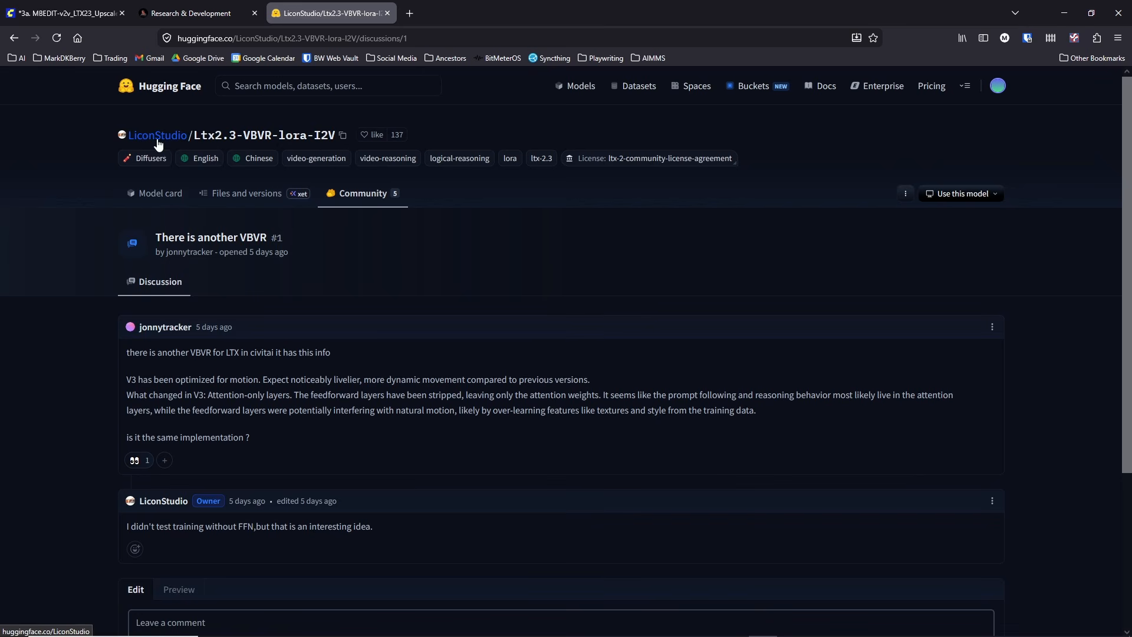
{"action": "left_click", "coordinate": [242, 200]}
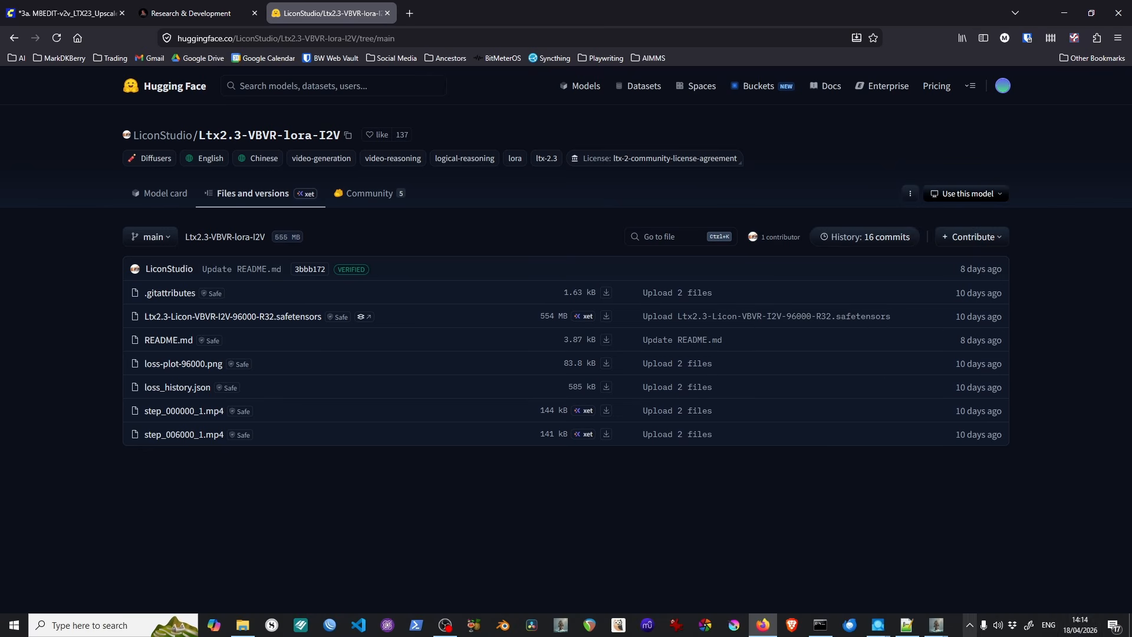
{"action": "mouse_move", "coordinate": [1075, 633]}
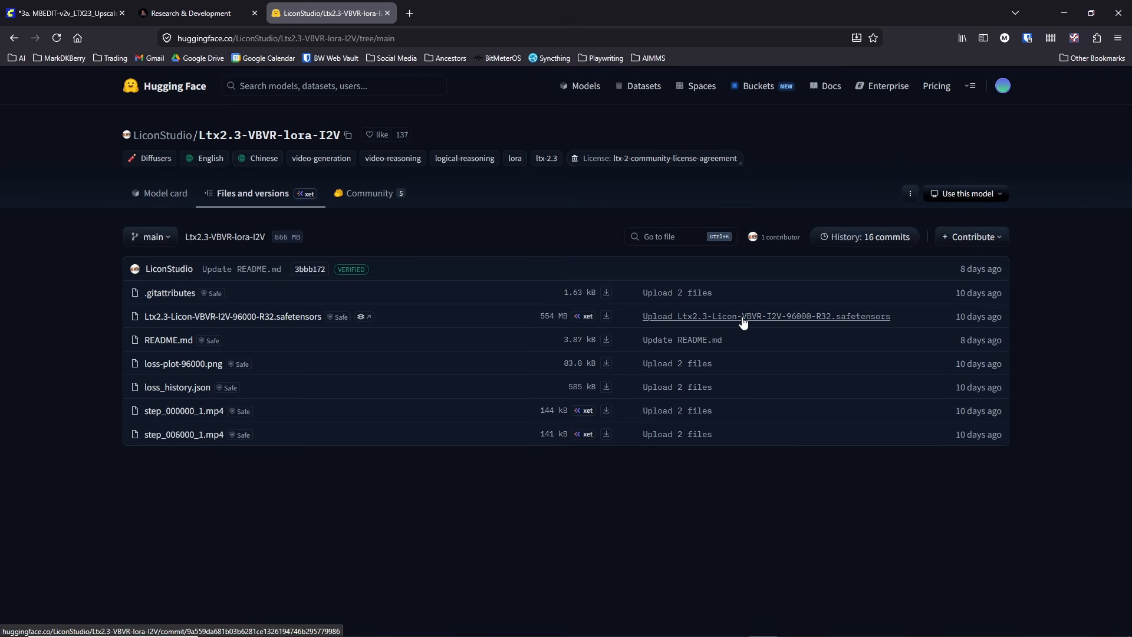
Step: Open the community discussion "There is another VBVR" and read the V3 question and the owner's reply
{"action": "left_click", "coordinate": [371, 203]}
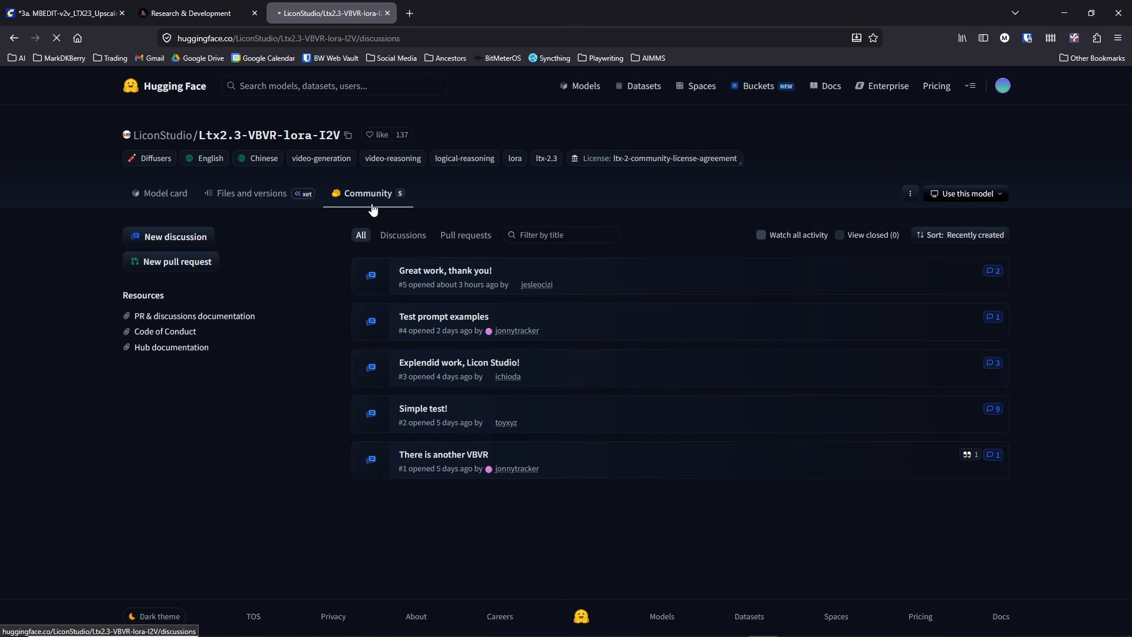
{"action": "left_click", "coordinate": [437, 457]}
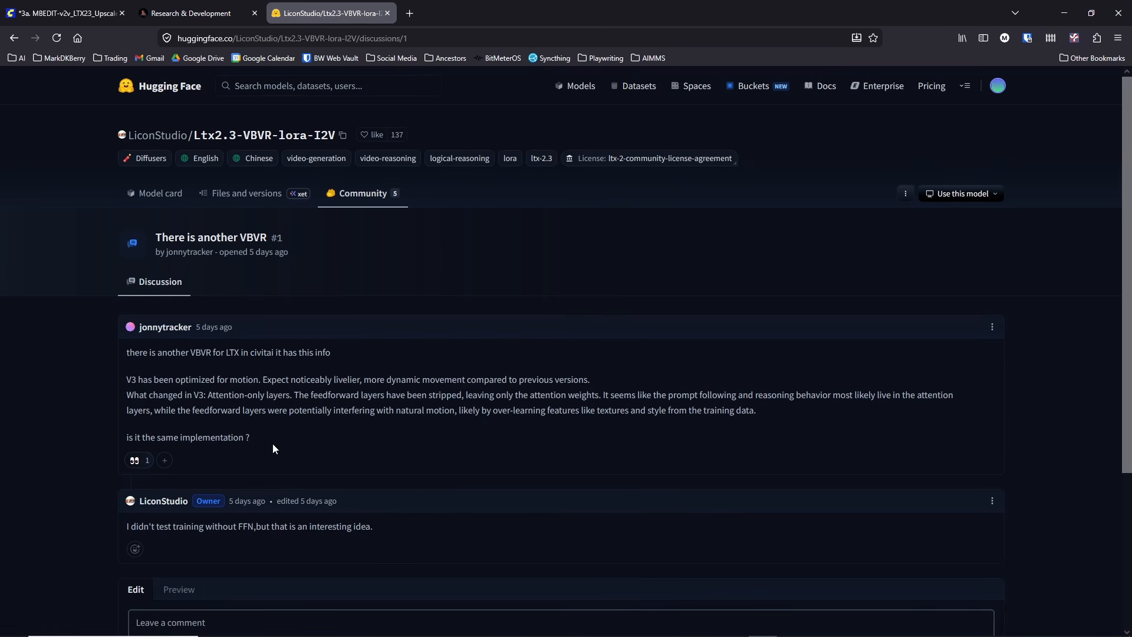
{"action": "left_click_drag", "start_coordinate": [273, 443], "coordinate": [125, 357]}
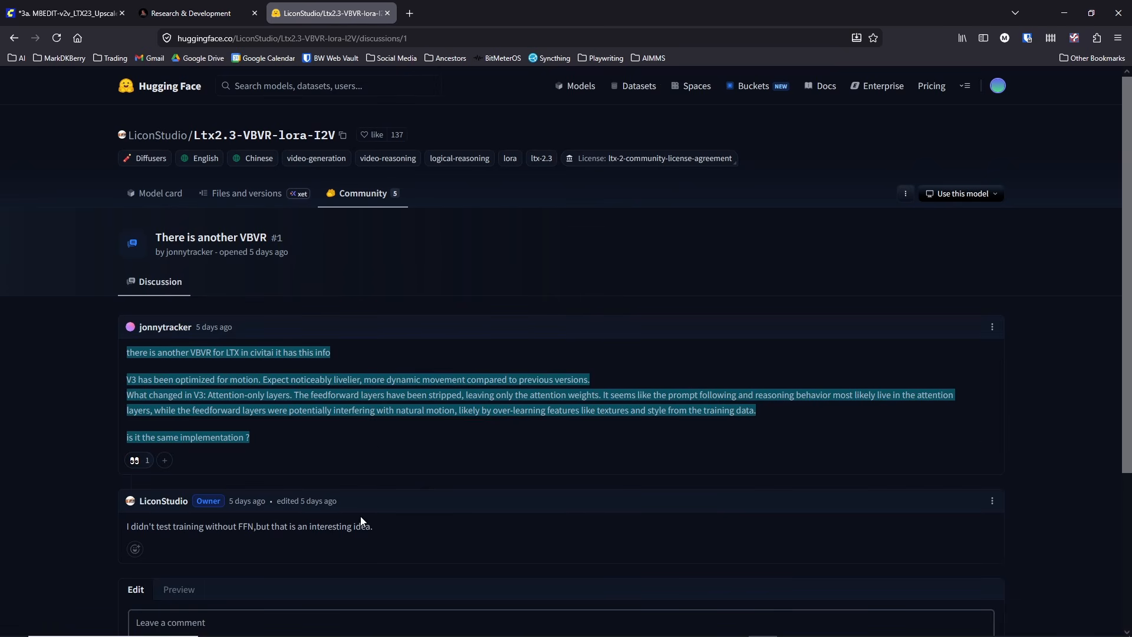
{"action": "left_click_drag", "start_coordinate": [378, 526], "coordinate": [115, 530]}
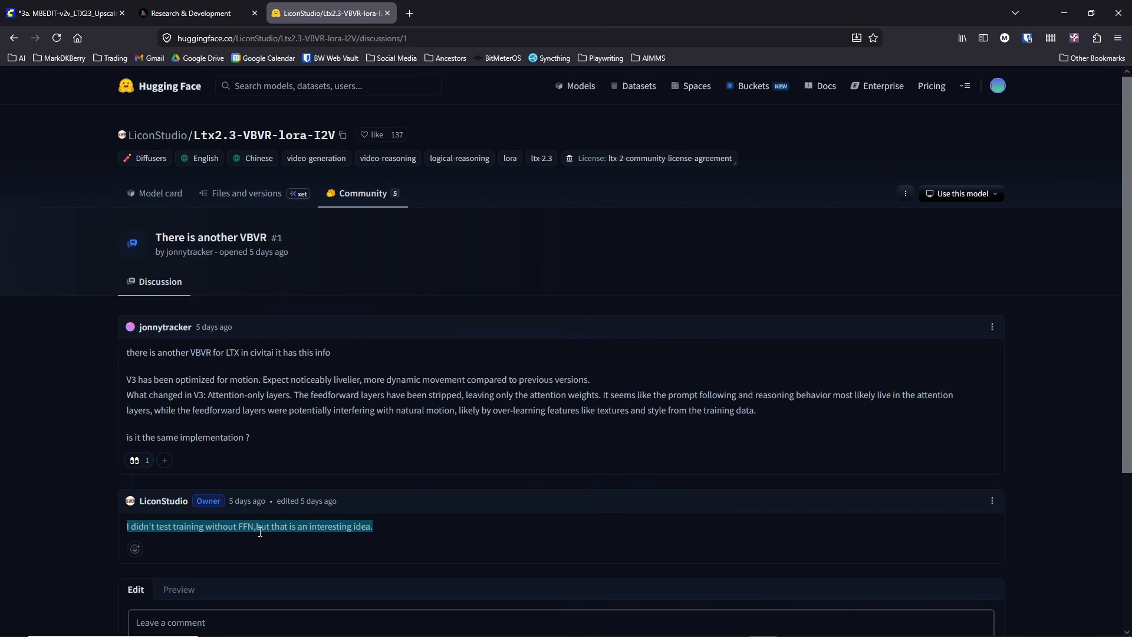
{"action": "left_click", "coordinate": [259, 411]}
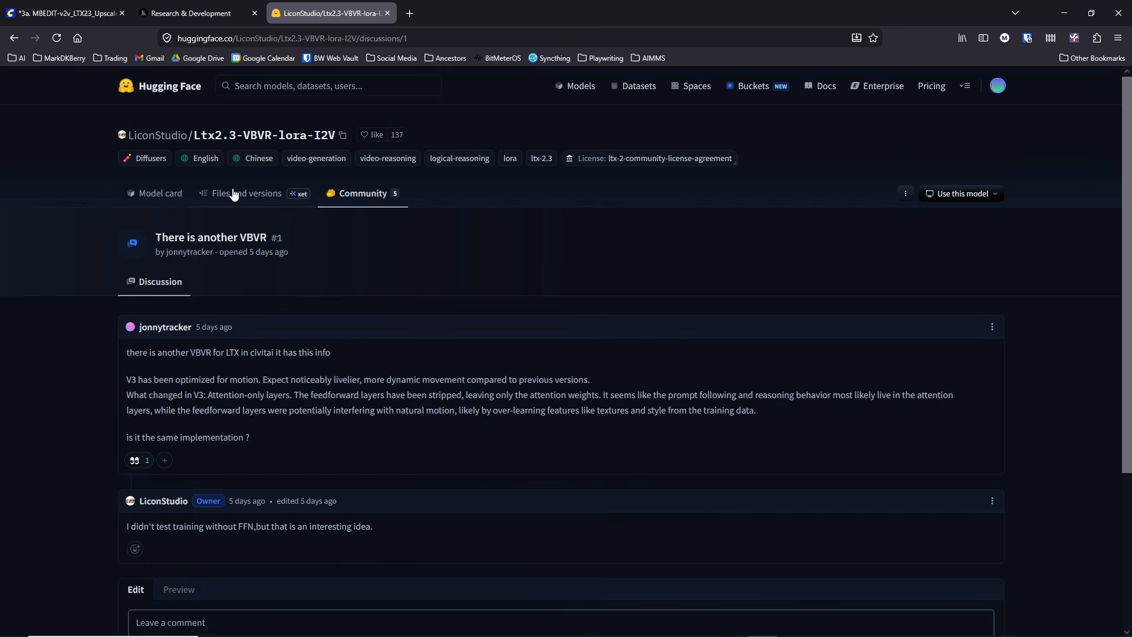
Step: Open the VBVR LoRA's model card and examine the rows of its Dataset Release Plan
{"action": "left_click", "coordinate": [234, 195]}
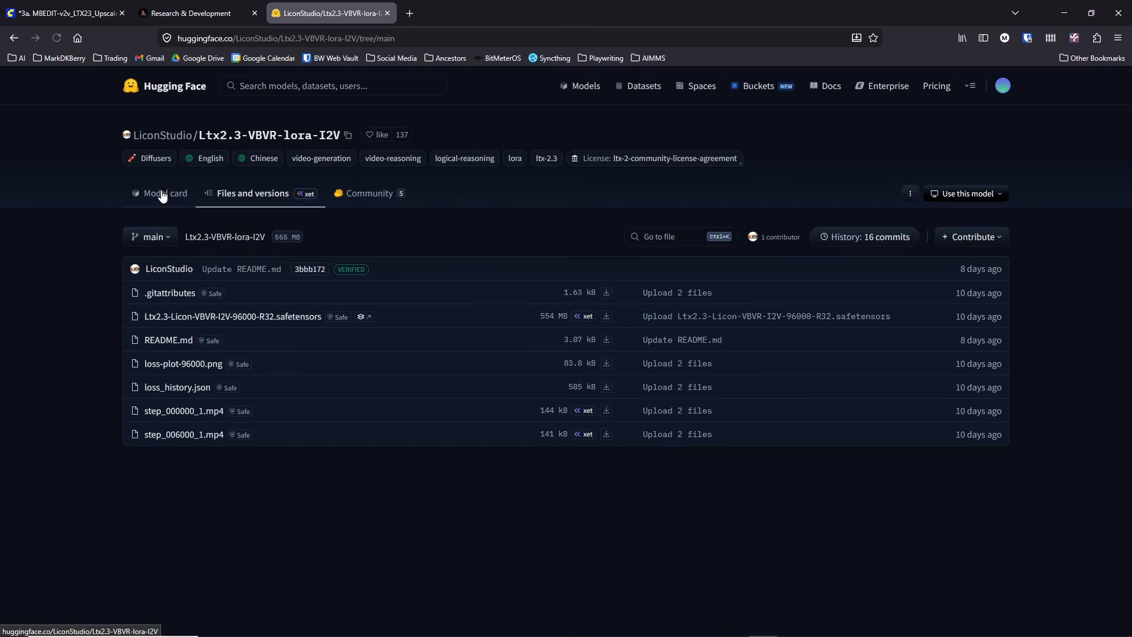
{"action": "left_click", "coordinate": [163, 195]}
{"action": "scroll", "coordinate": [104, 256], "scroll_direction": "down", "scroll_amount": 8}
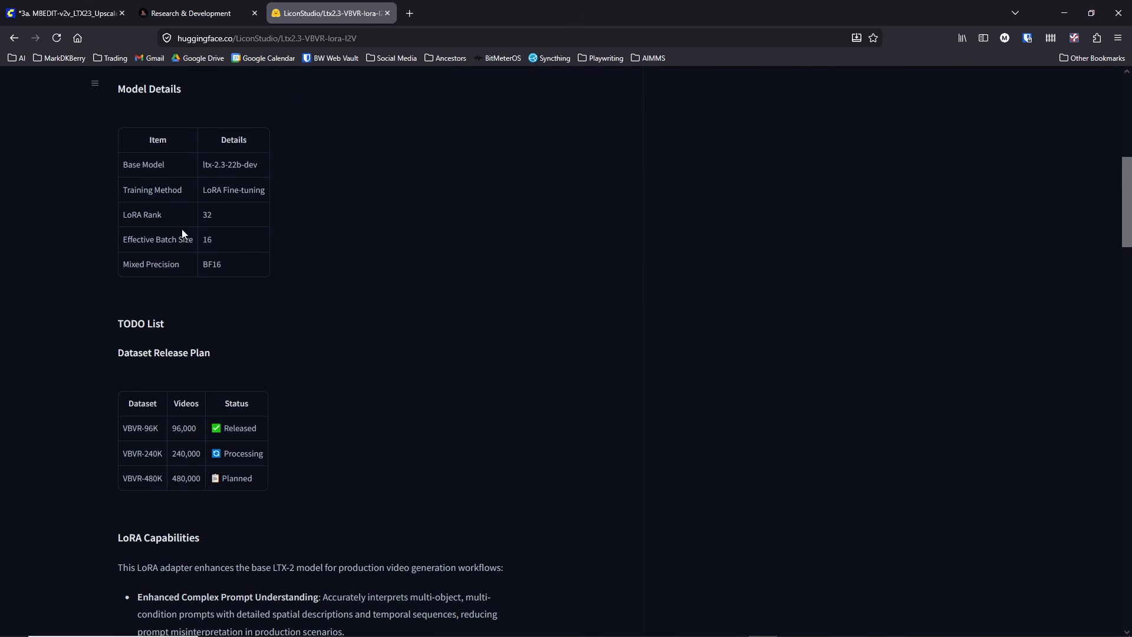
{"action": "left_click_drag", "start_coordinate": [254, 431], "coordinate": [164, 437]}
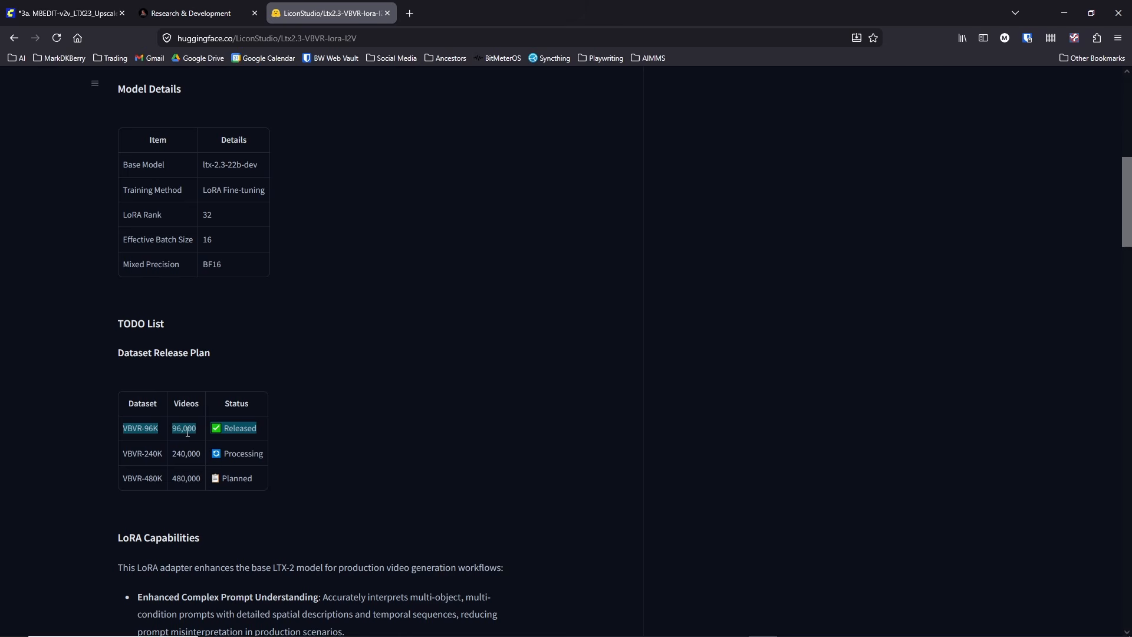
{"action": "left_click_drag", "start_coordinate": [261, 449], "coordinate": [140, 450]}
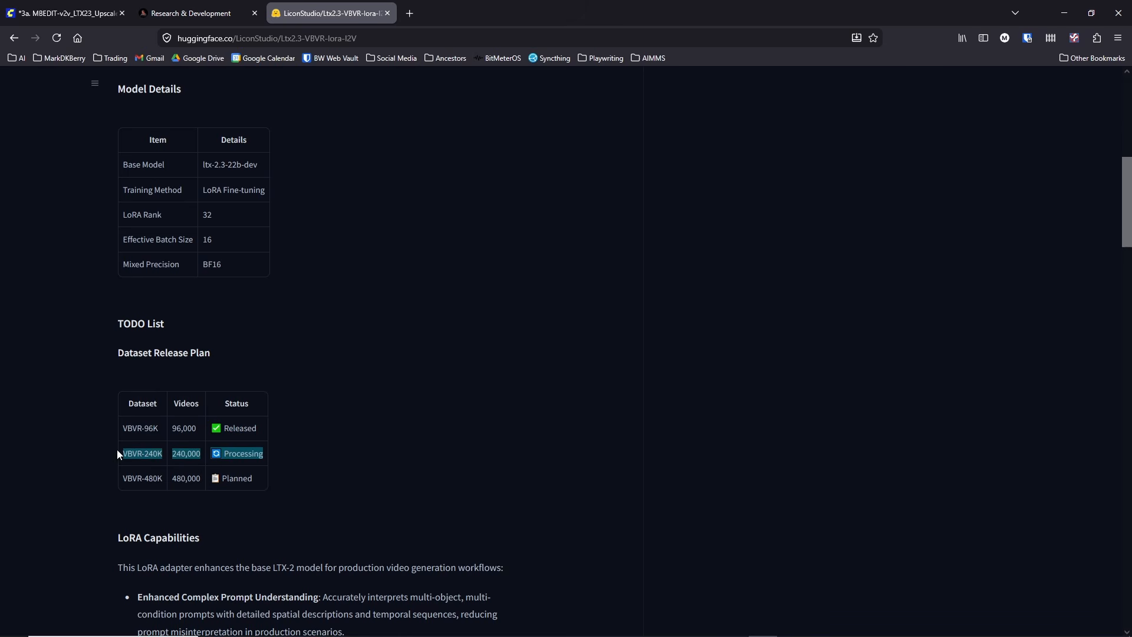
{"action": "left_click_drag", "start_coordinate": [269, 491], "coordinate": [128, 493]}
{"action": "left_click", "coordinate": [497, 370]}
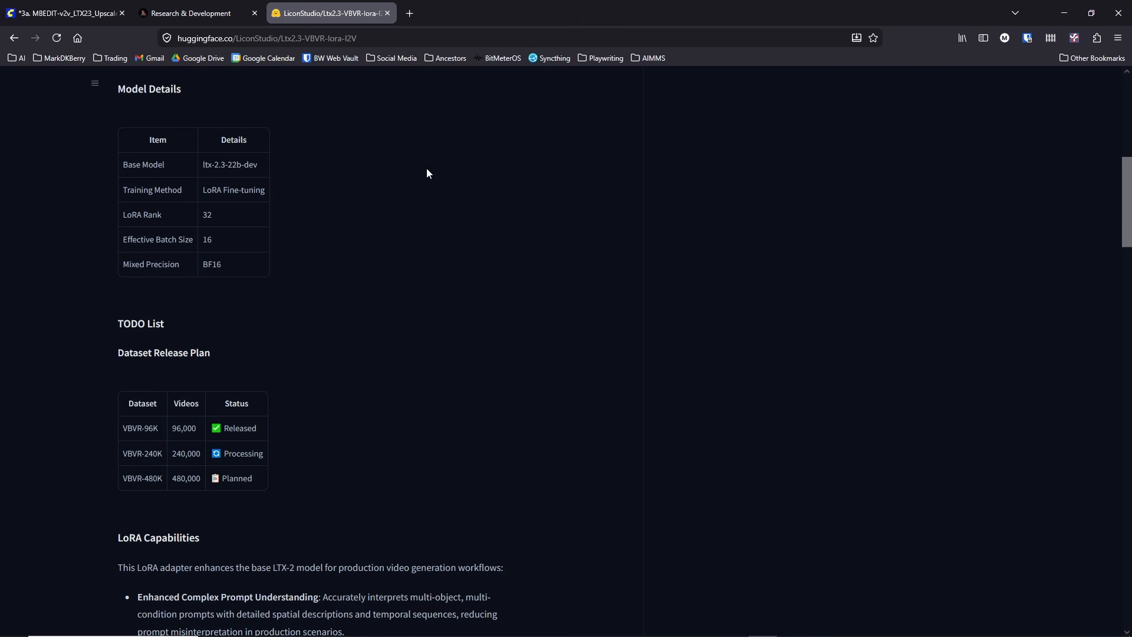
Step: Check the LoRA names in the ComfyUI workflow, then return to the "There is another VBVR" discussion and review its V3 description
{"action": "left_click", "coordinate": [89, 12]}
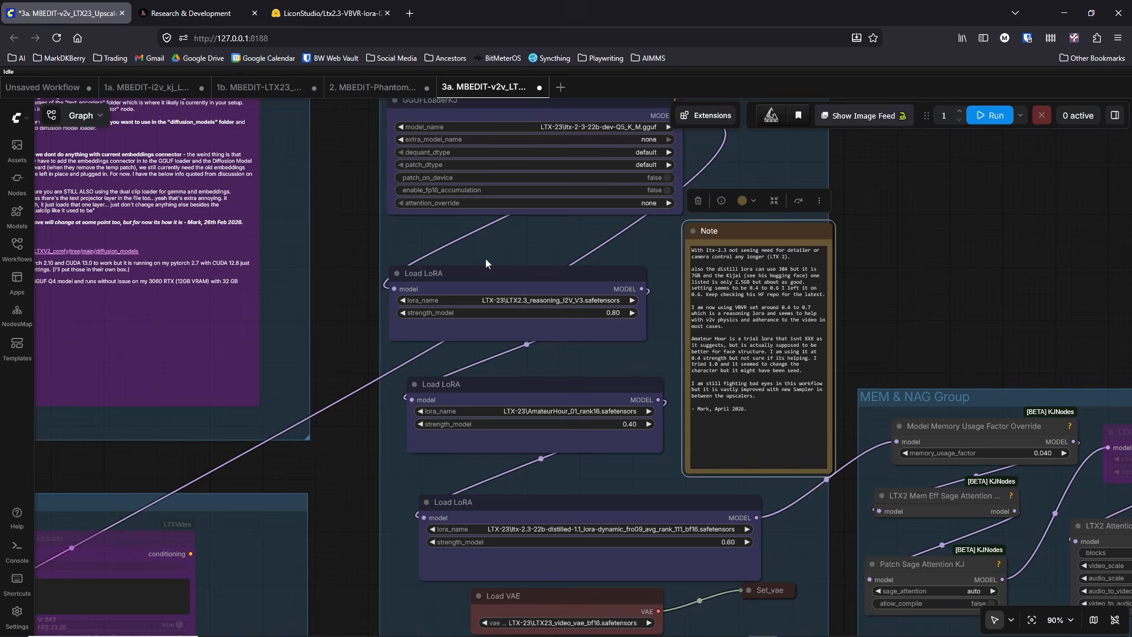
{"action": "left_click", "coordinate": [316, 10]}
{"action": "scroll", "coordinate": [286, 247], "scroll_direction": "up", "scroll_amount": 10}
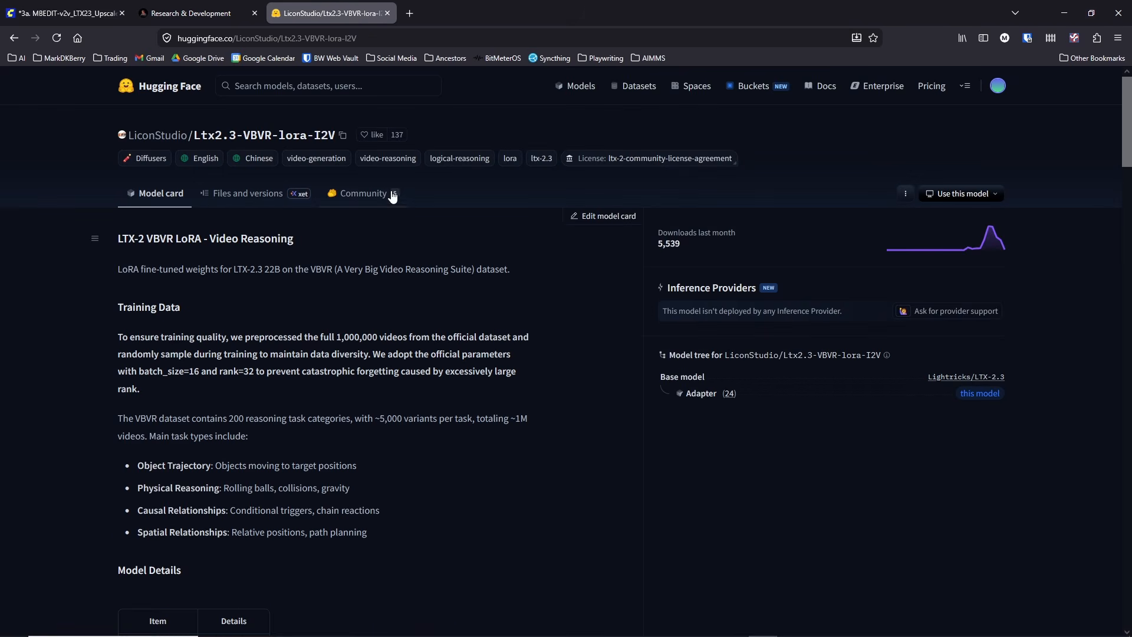
{"action": "left_click", "coordinate": [350, 202]}
{"action": "left_click", "coordinate": [449, 461]}
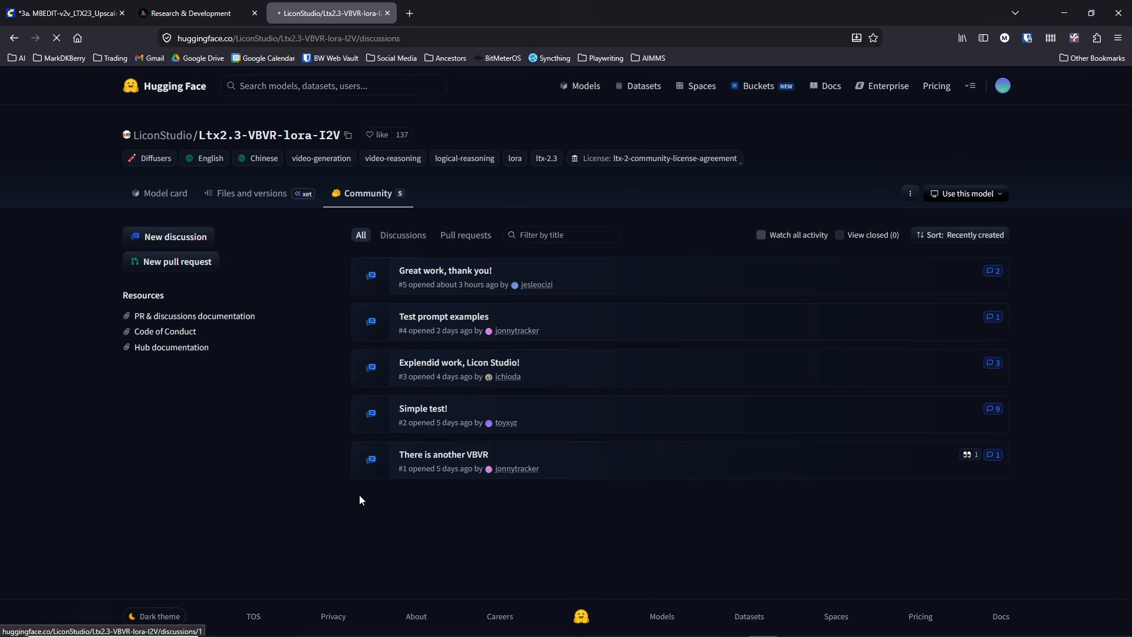
{"action": "scroll", "coordinate": [264, 488], "scroll_direction": "down", "scroll_amount": 4}
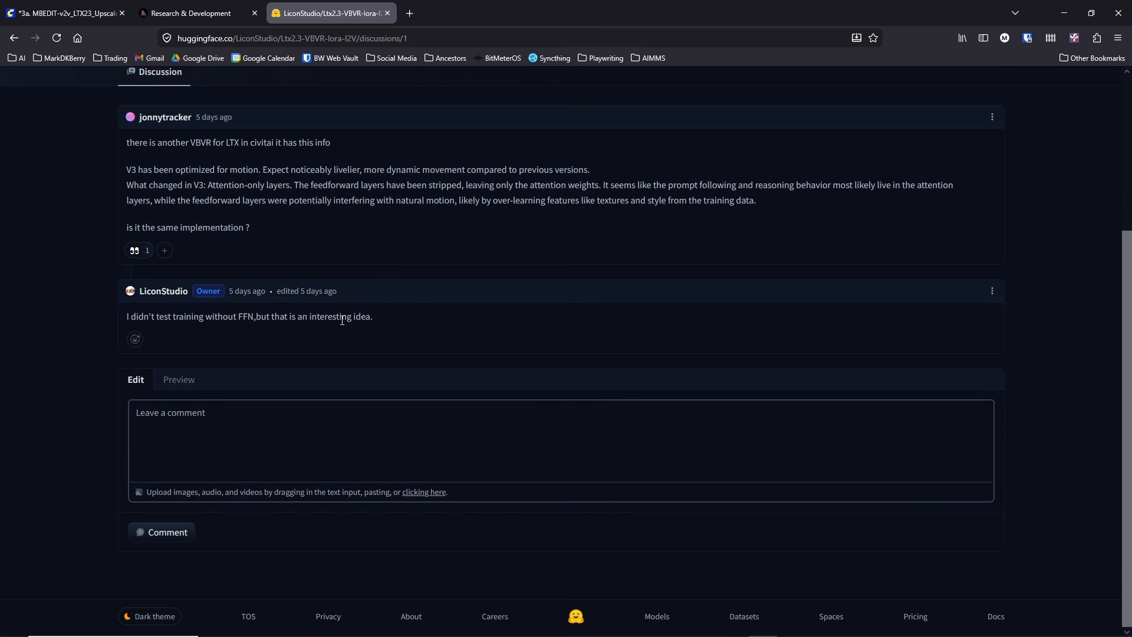
{"action": "scroll", "coordinate": [360, 320], "scroll_direction": "up", "scroll_amount": 2}
{"action": "left_click_drag", "start_coordinate": [259, 351], "coordinate": [118, 270]}
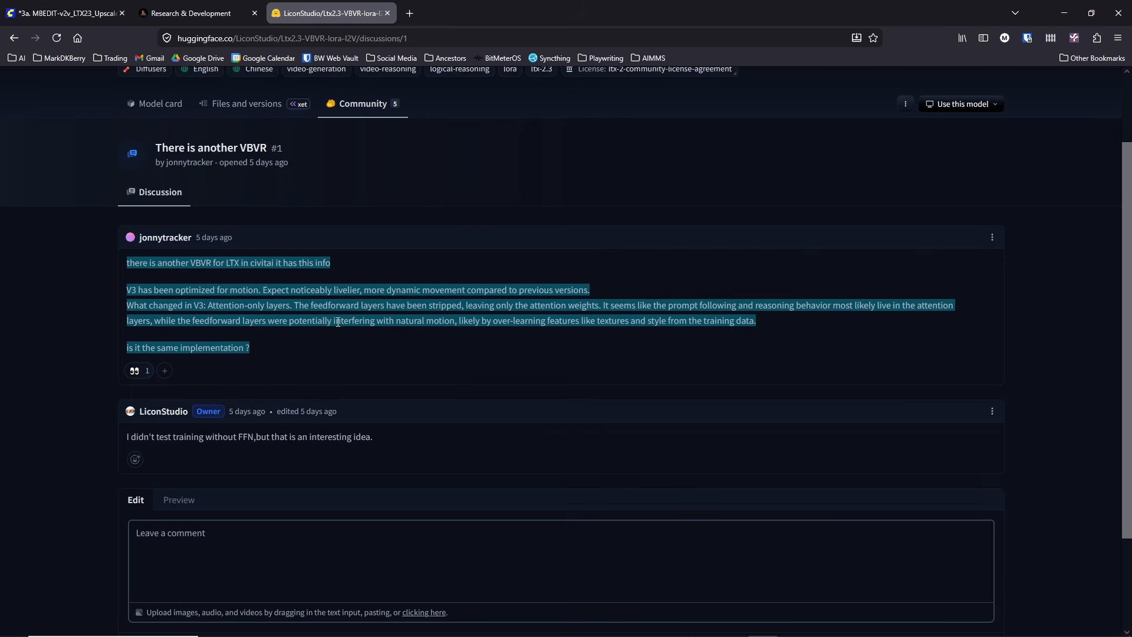
{"action": "left_click", "coordinate": [321, 436]}
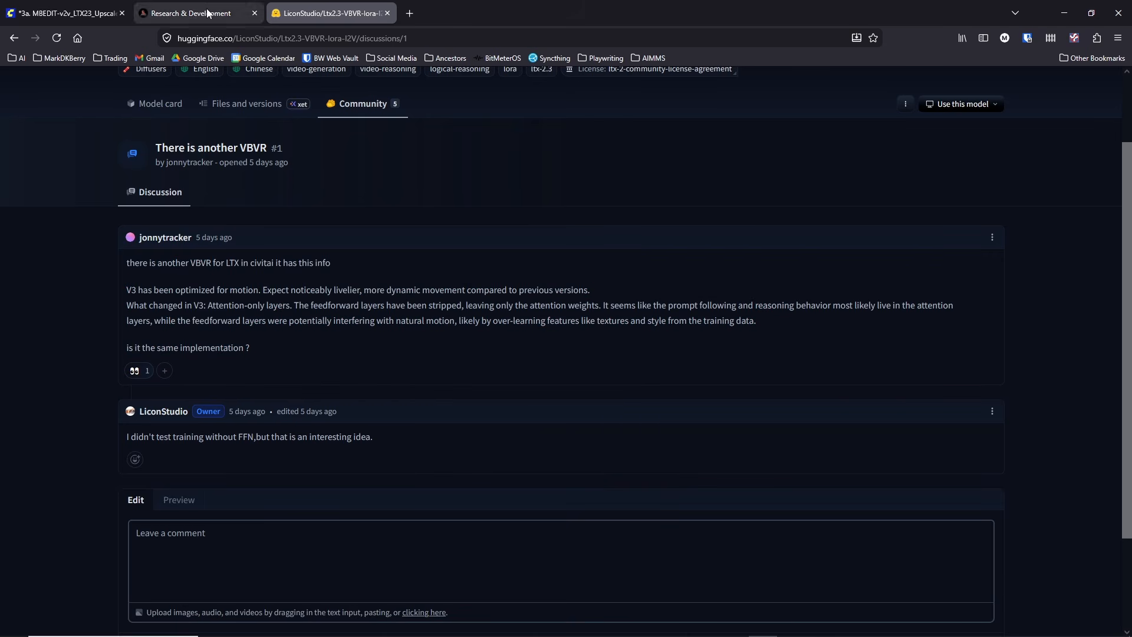
Step: Return to the 3a workflow in ComfyUI and slightly widen the Load LoRA node holding LTX2.3_reasoning_I2V_V3.safetensors
{"action": "mouse_move", "coordinate": [46, 14]}
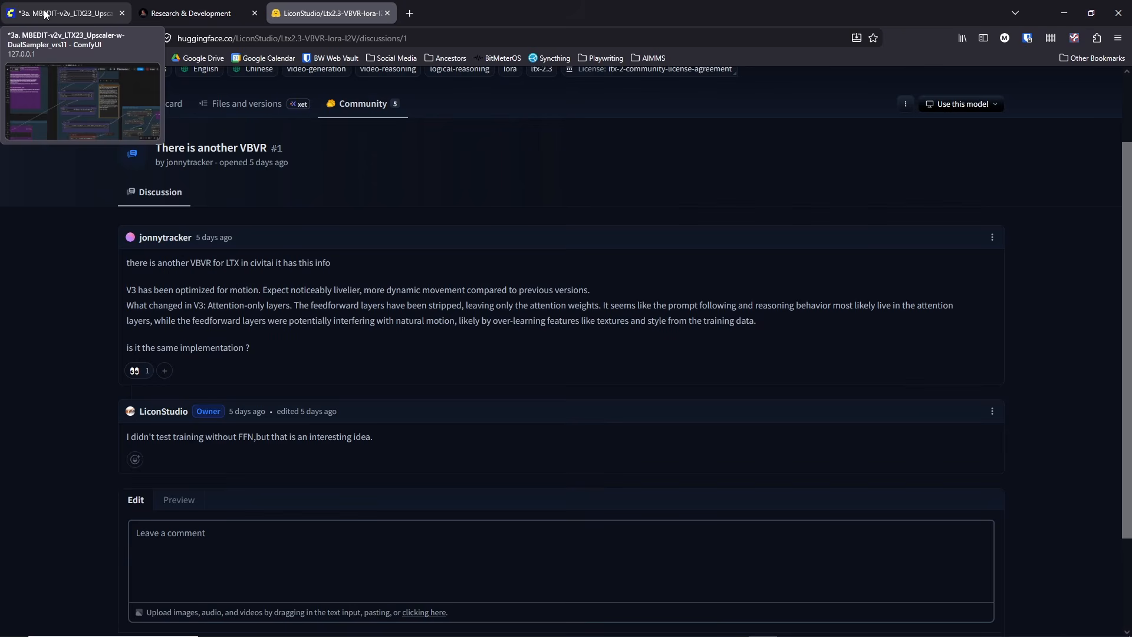
{"action": "left_click", "coordinate": [46, 14]}
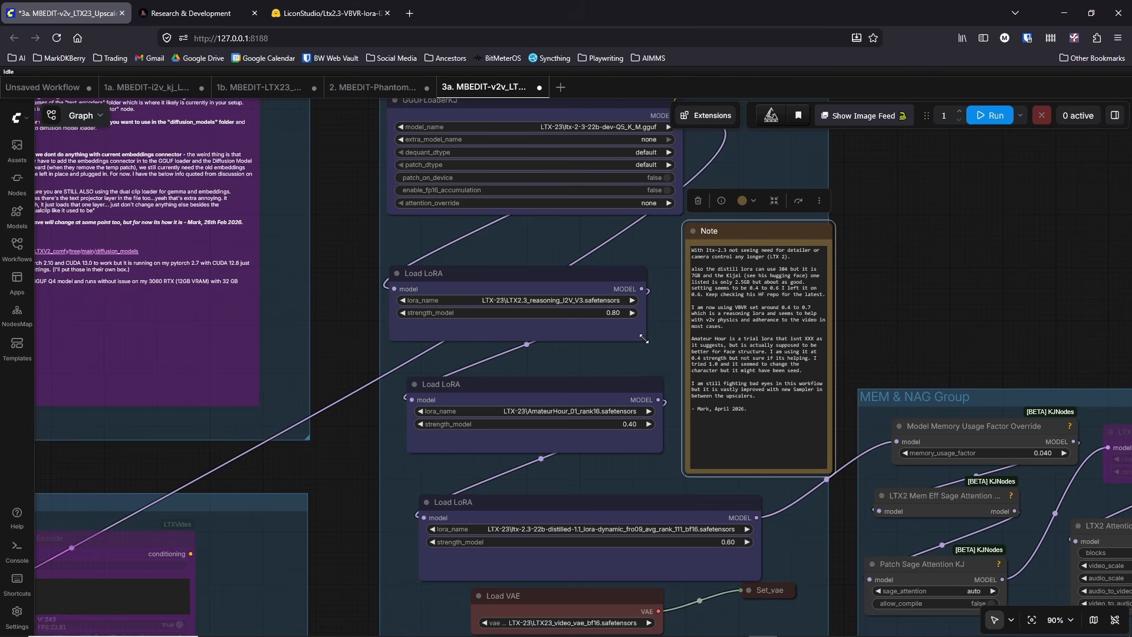
{"action": "left_click_drag", "start_coordinate": [646, 340], "coordinate": [657, 343]}
{"action": "scroll", "coordinate": [602, 329], "scroll_direction": "up", "scroll_amount": 2}
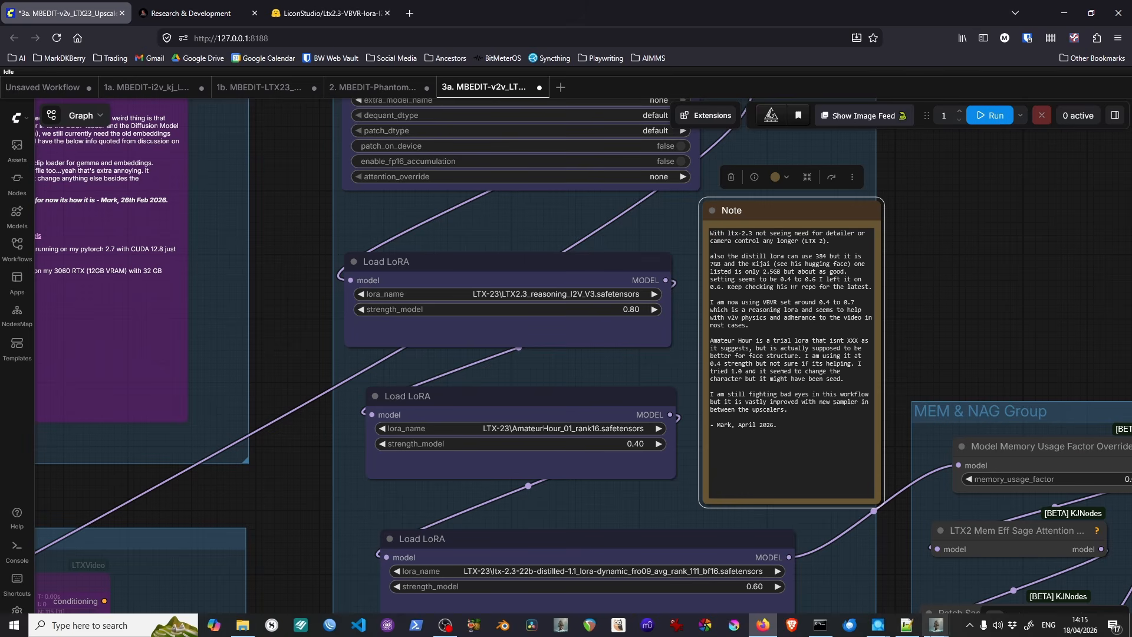
Step: Switch to AIMMS Storyboard Manager and open the videos of shot DITW_04A_08A_walk_on_car
{"action": "left_click", "coordinate": [936, 625]}
{"action": "left_click", "coordinate": [999, 564]}
{"action": "scroll", "coordinate": [513, 418], "scroll_direction": "down", "scroll_amount": 10}
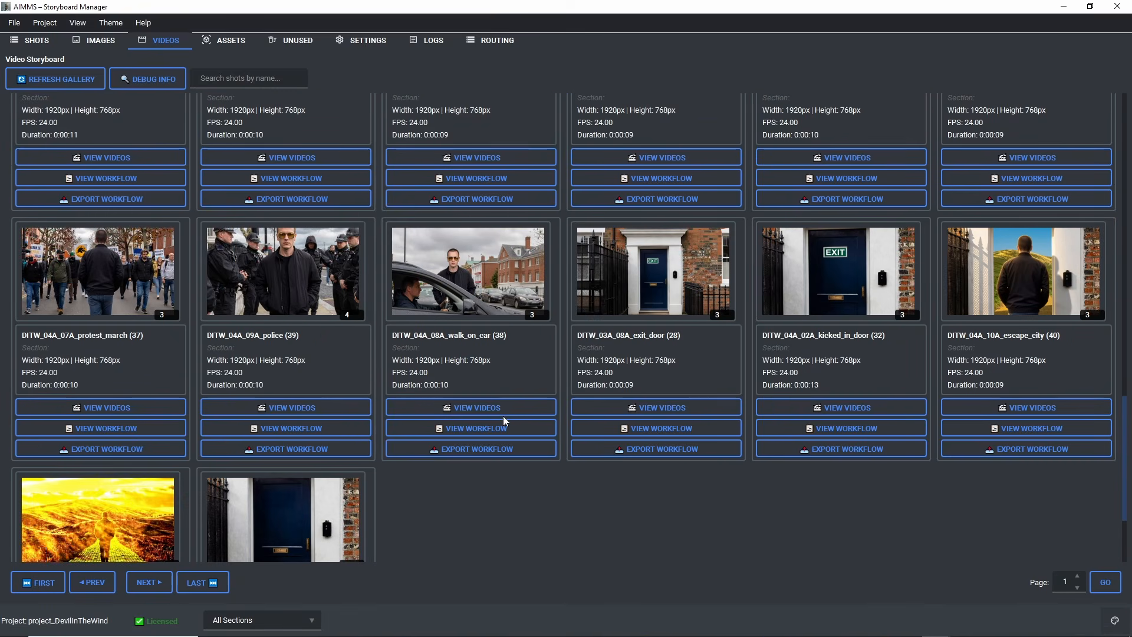
{"action": "left_click", "coordinate": [466, 409]}
Step: Play the 480x192 take video_01.mp4 of the walk_on_car shot twice, closing the player after each viewing
{"action": "left_click", "coordinate": [352, 239]}
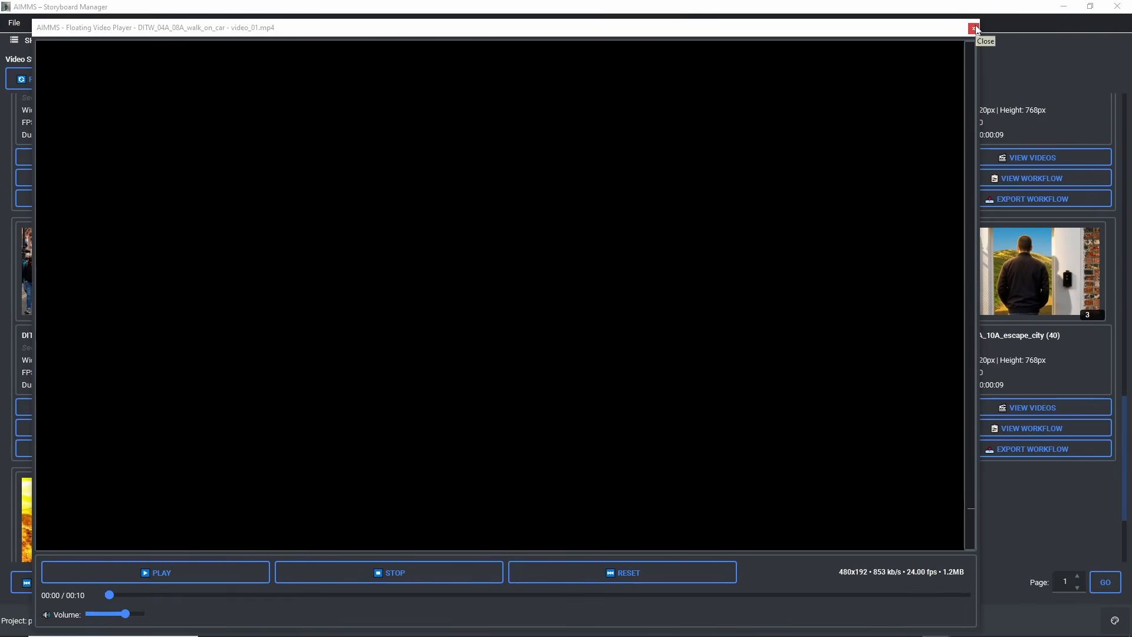
{"action": "left_click", "coordinate": [974, 28]}
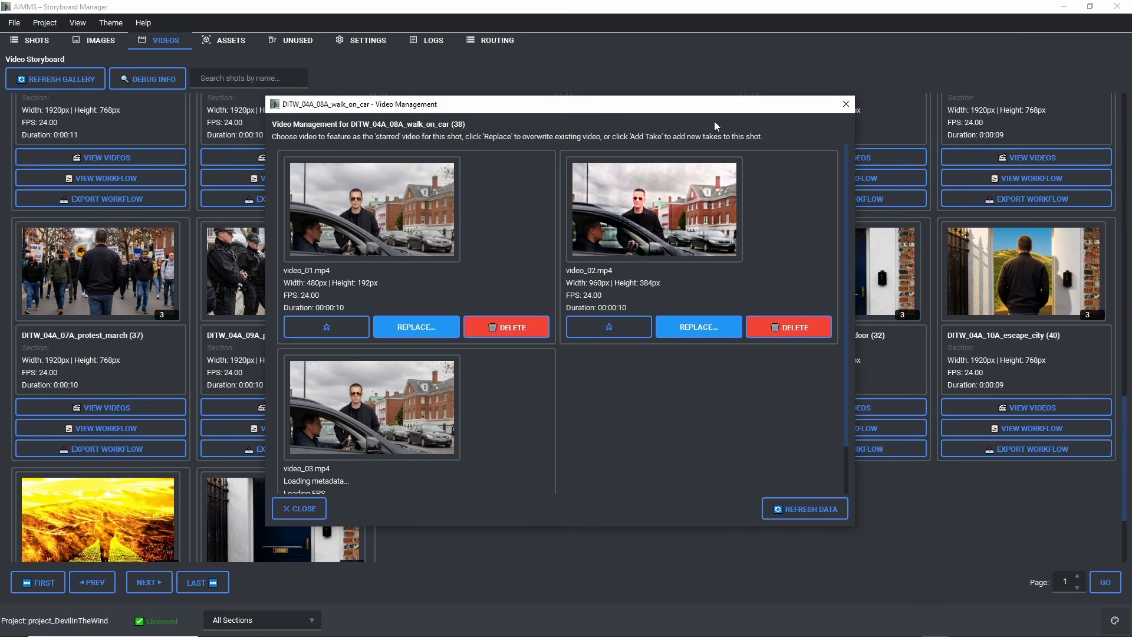
{"action": "left_click", "coordinate": [370, 207]}
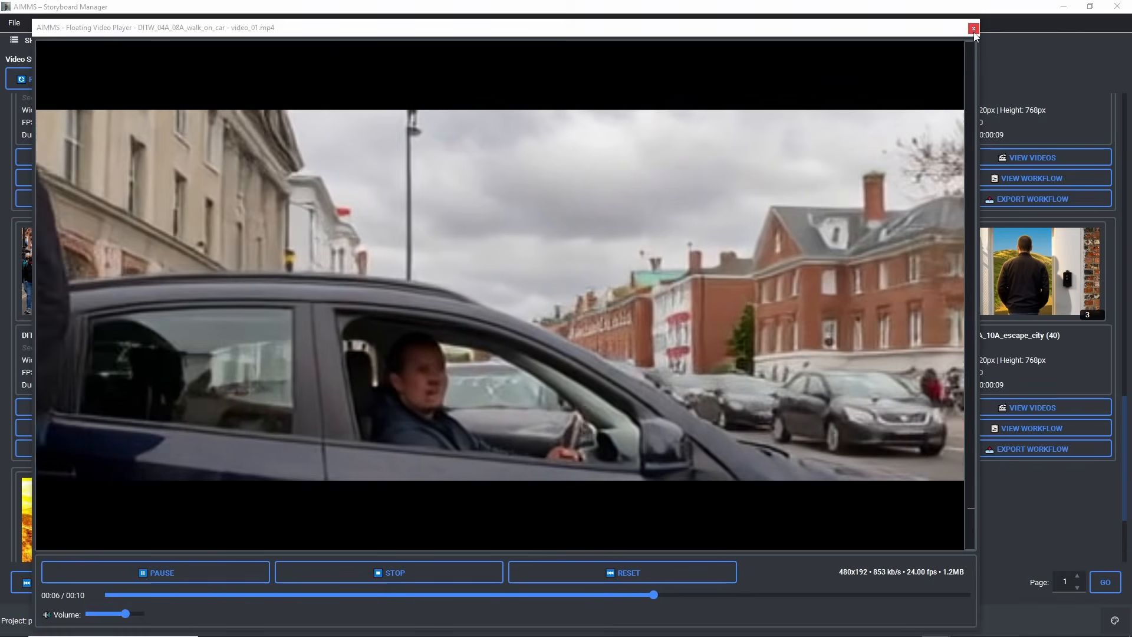
{"action": "left_click", "coordinate": [974, 29]}
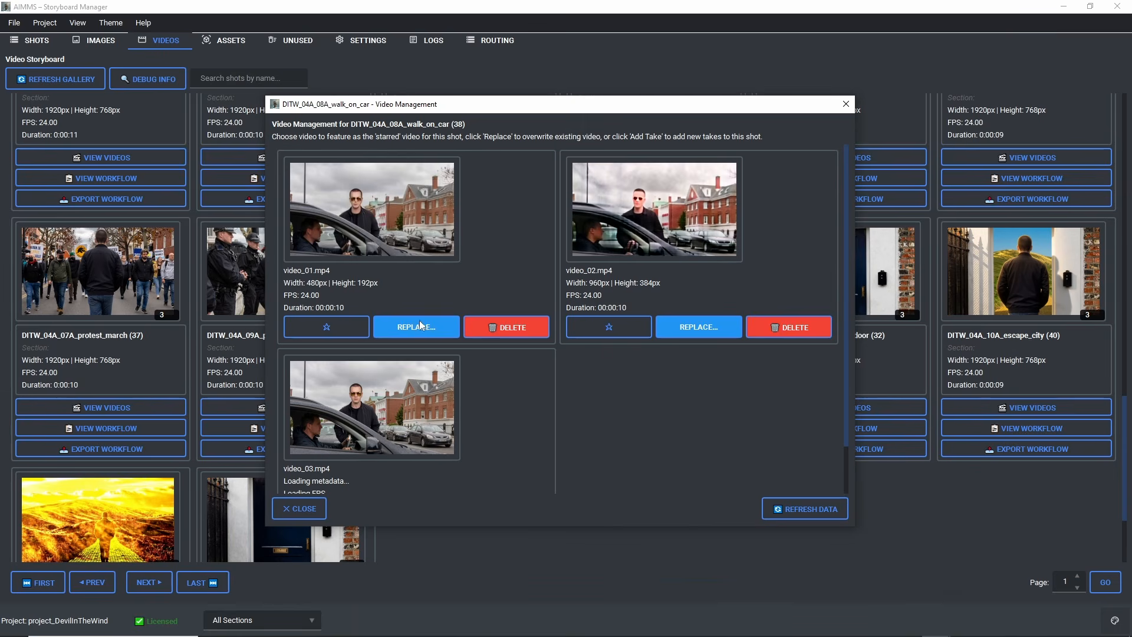
Step: Play the walk_on_car takes video_02.mp4 and video_03.mp4, and close the shot's video management
{"action": "left_click", "coordinate": [626, 245]}
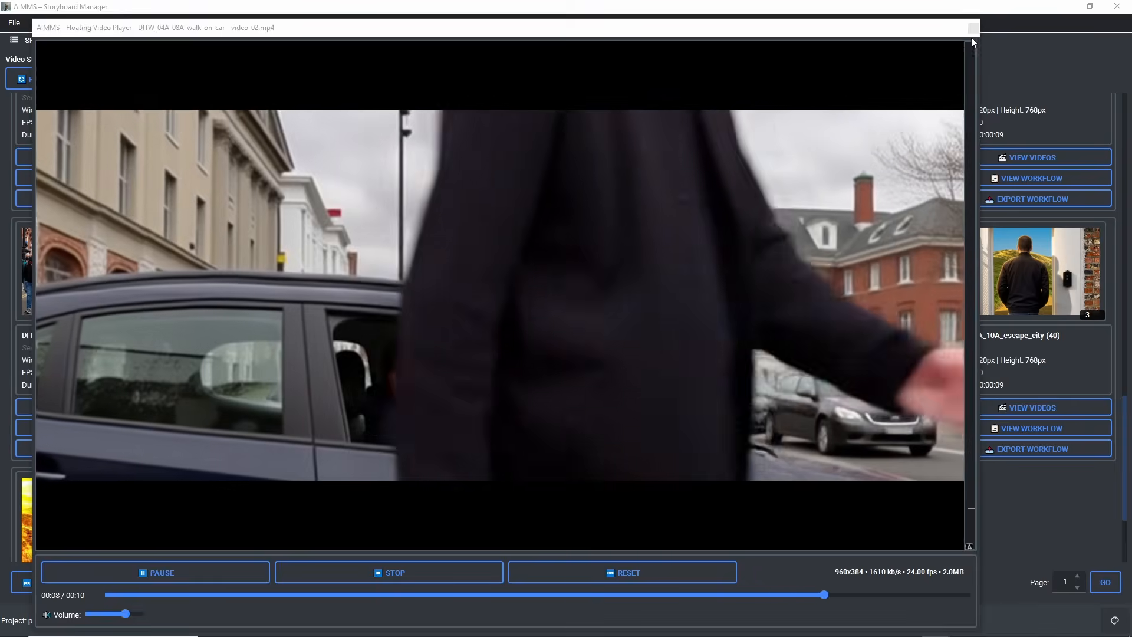
{"action": "left_click", "coordinate": [973, 30]}
{"action": "left_click", "coordinate": [369, 415]}
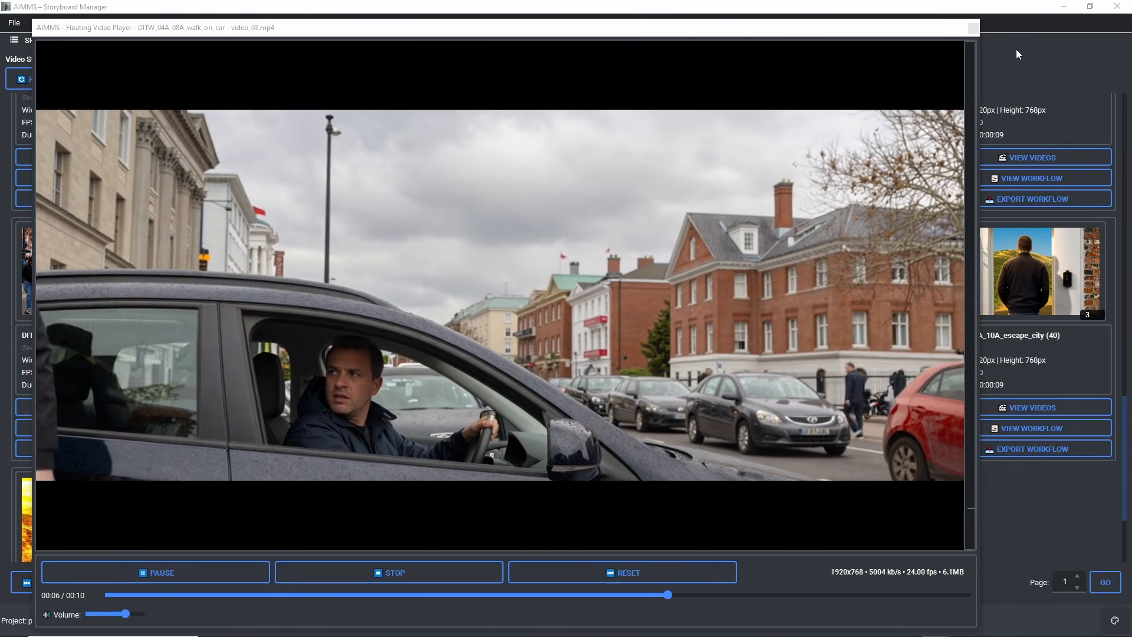
{"action": "left_click", "coordinate": [973, 29]}
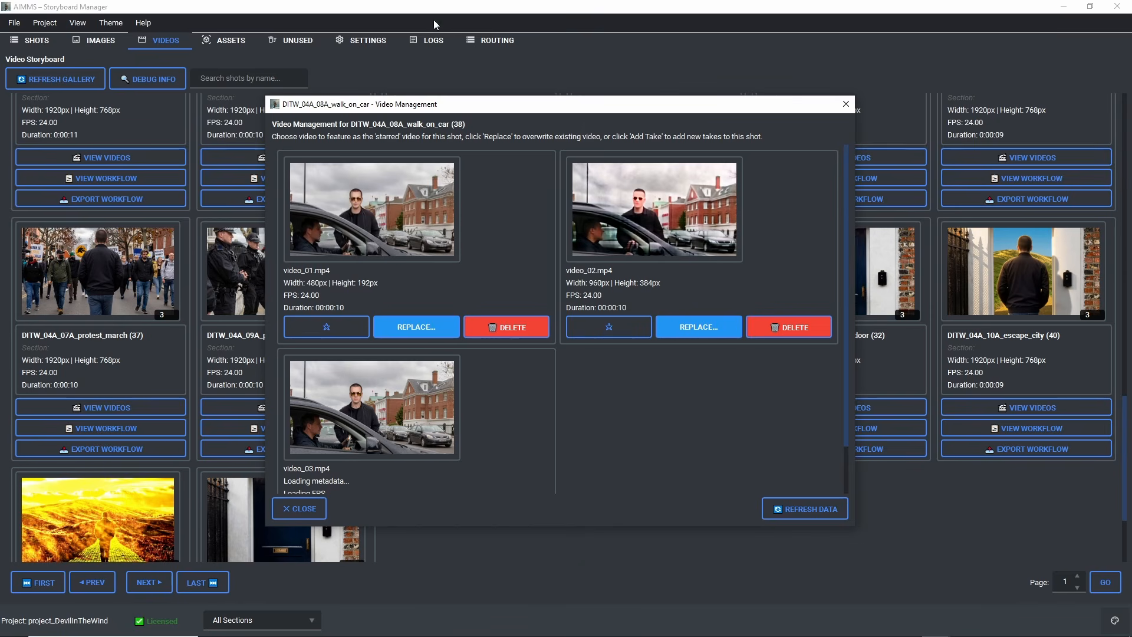
{"action": "left_click", "coordinate": [303, 508]}
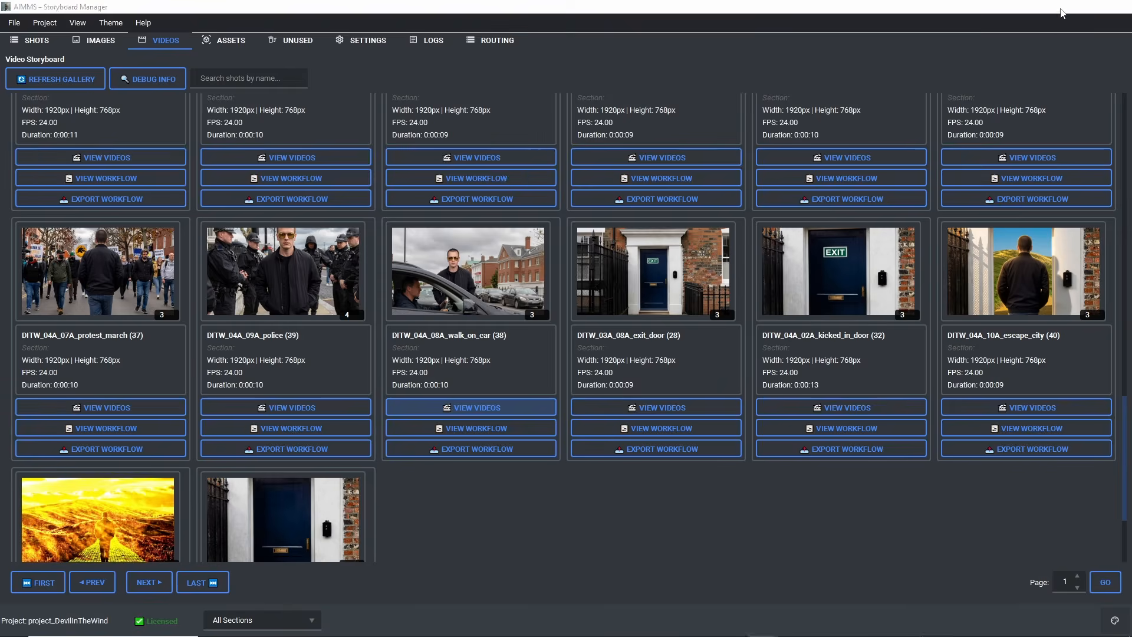
{"action": "left_click", "coordinate": [1063, 7]}
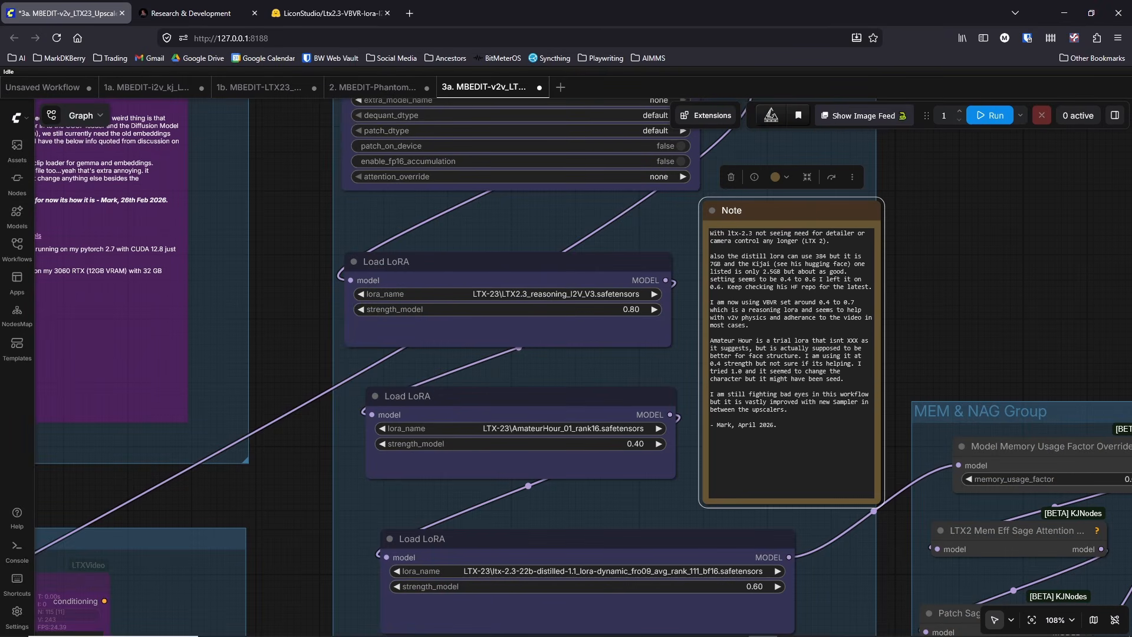
{"action": "mouse_move", "coordinate": [936, 628]}
{"action": "left_click", "coordinate": [967, 592]}
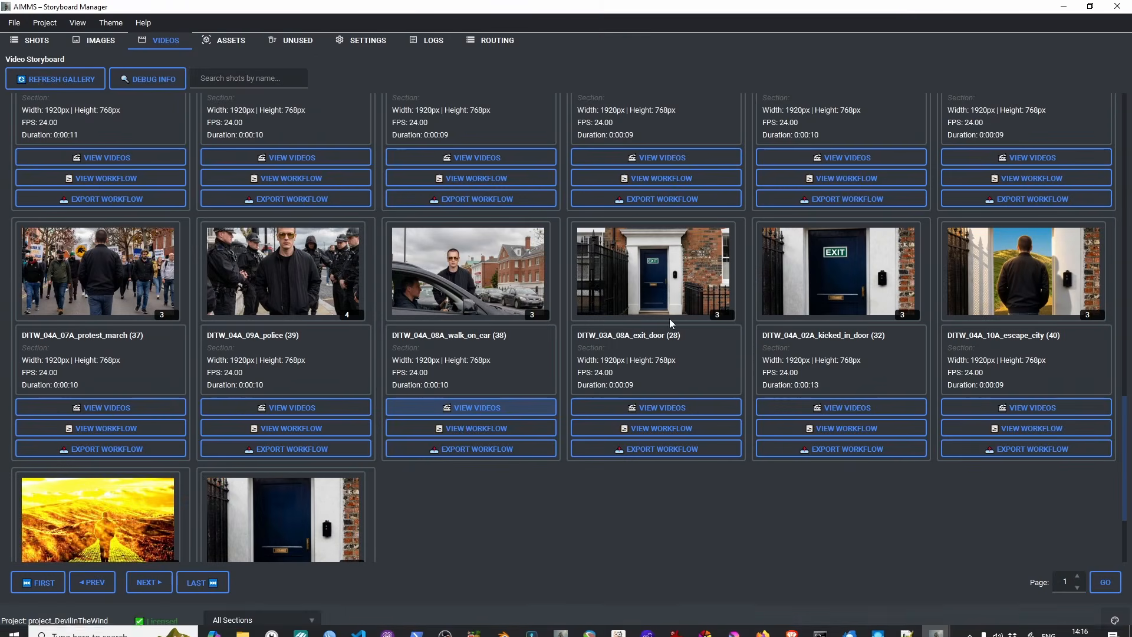
Step: Open the videos of shot DITW_01A_05A_alley_argument and briefly play its low-resolution take video_01.mp4
{"action": "scroll", "coordinate": [558, 316], "scroll_direction": "up", "scroll_amount": 10}
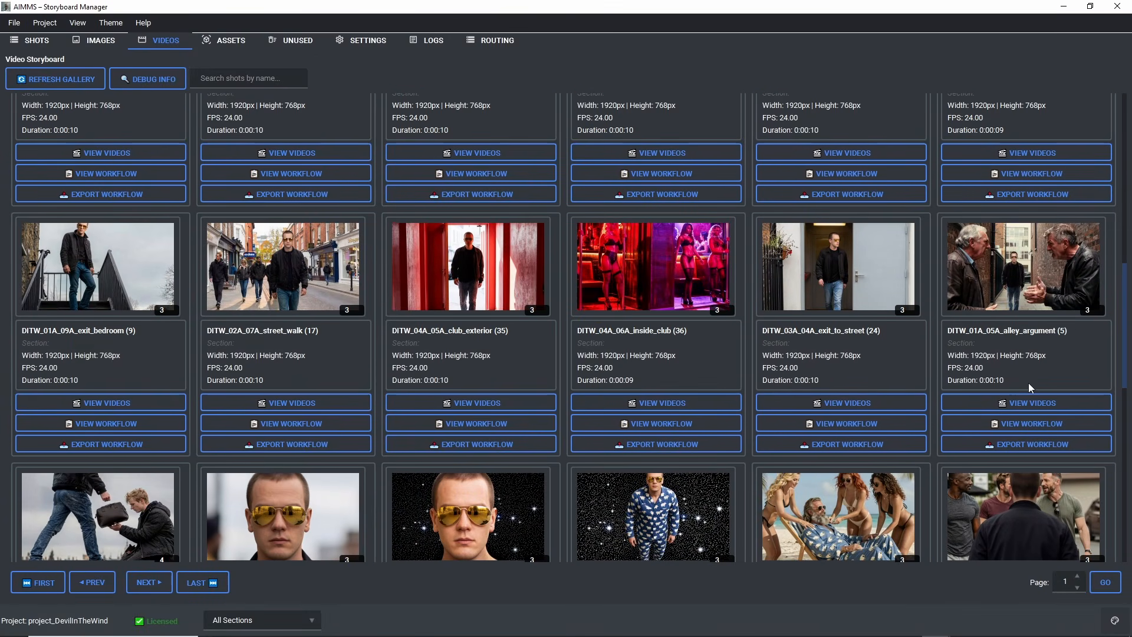
{"action": "left_click", "coordinate": [1031, 402]}
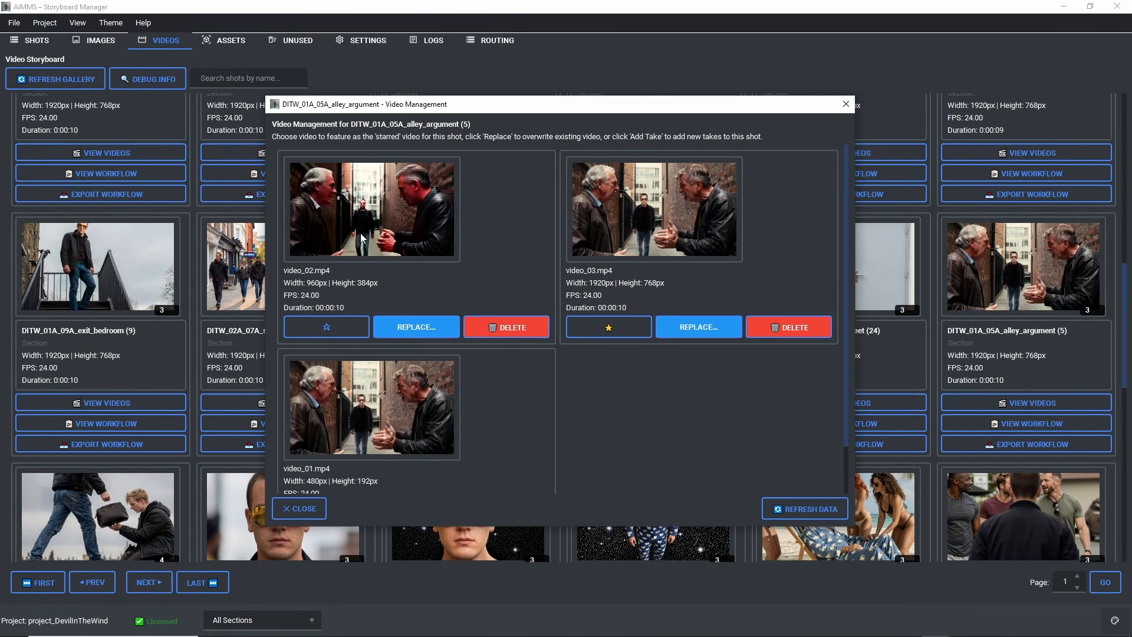
{"action": "left_click", "coordinate": [355, 423]}
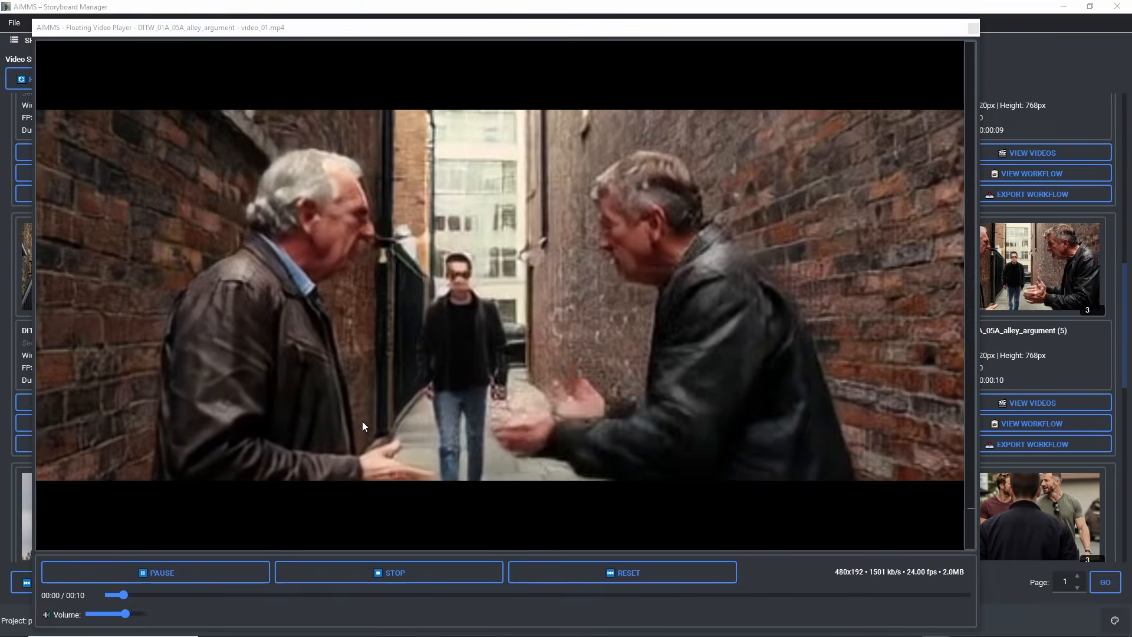
{"action": "left_click", "coordinate": [972, 28]}
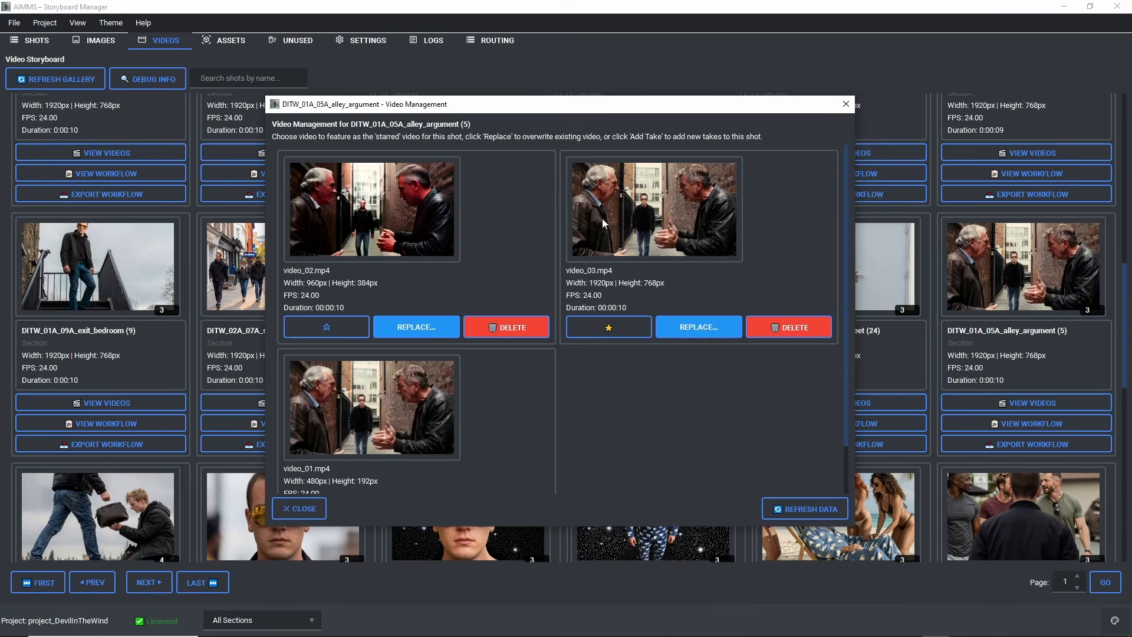
Step: Play the starred alley_argument take video_03.mp4 again, pause it near the end, and close the player and the shot's video management
{"action": "left_click", "coordinate": [619, 216]}
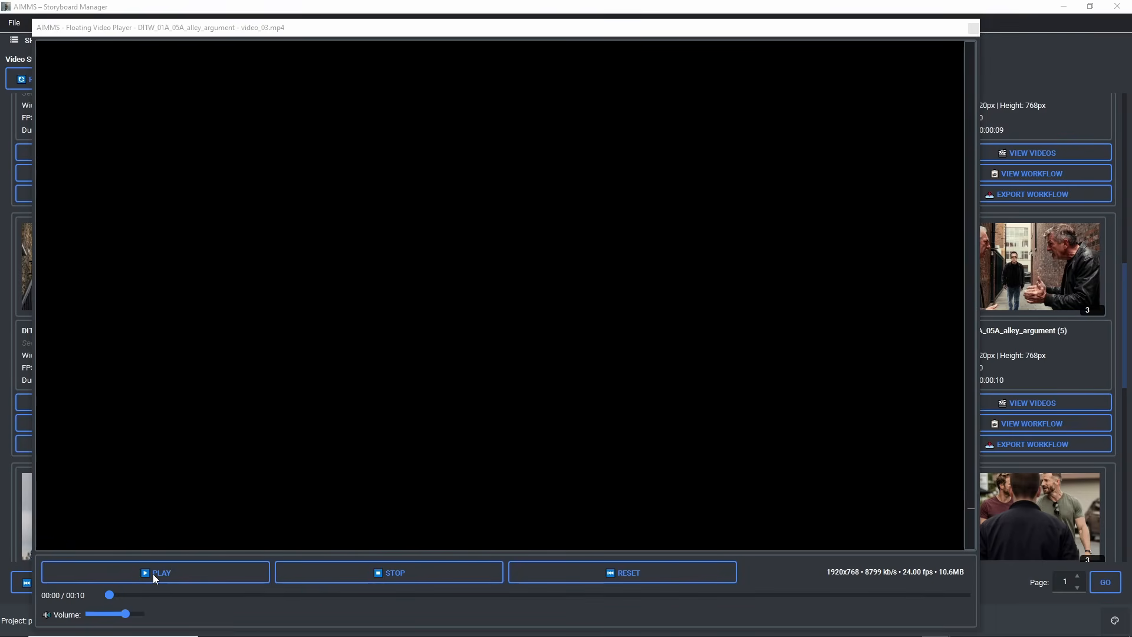
{"action": "left_click", "coordinate": [156, 576]}
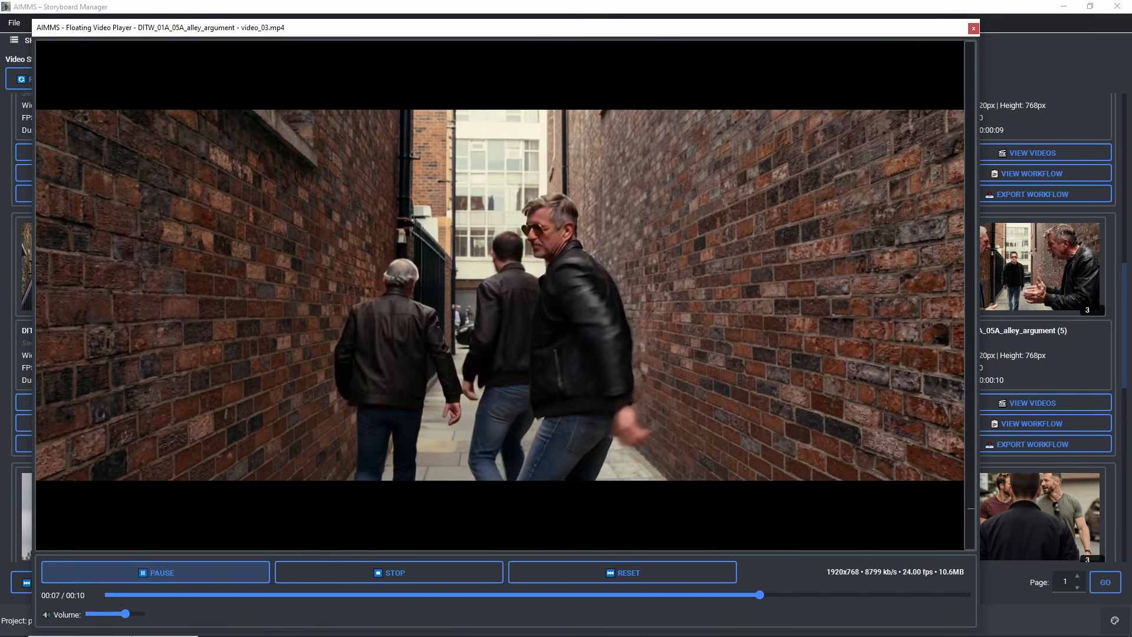
{"action": "left_click", "coordinate": [118, 578]}
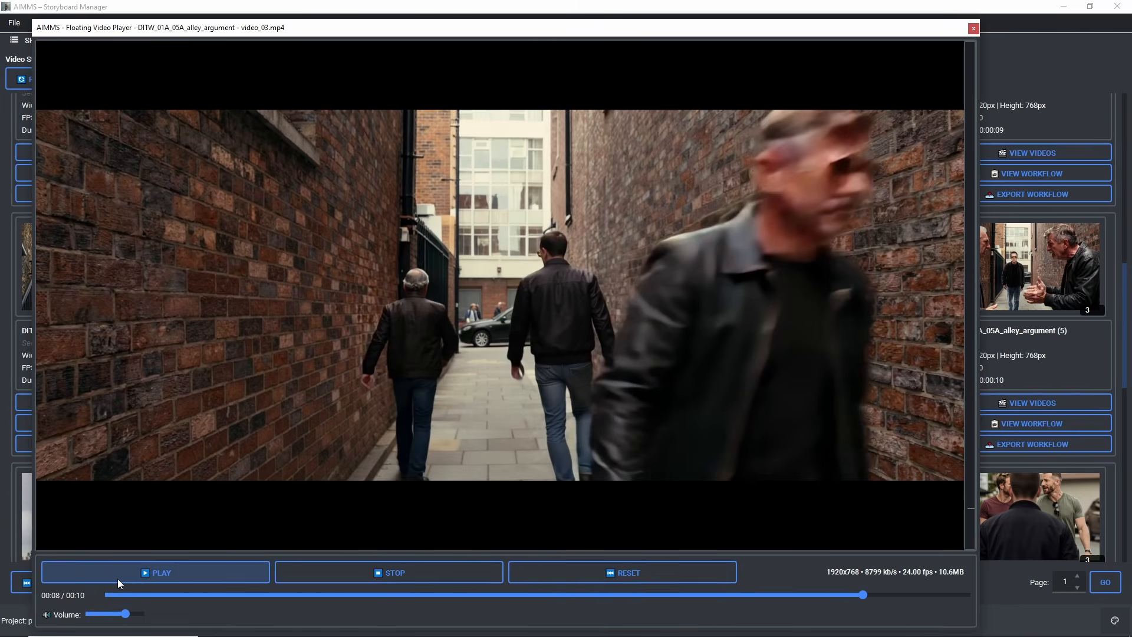
{"action": "left_click", "coordinate": [972, 29]}
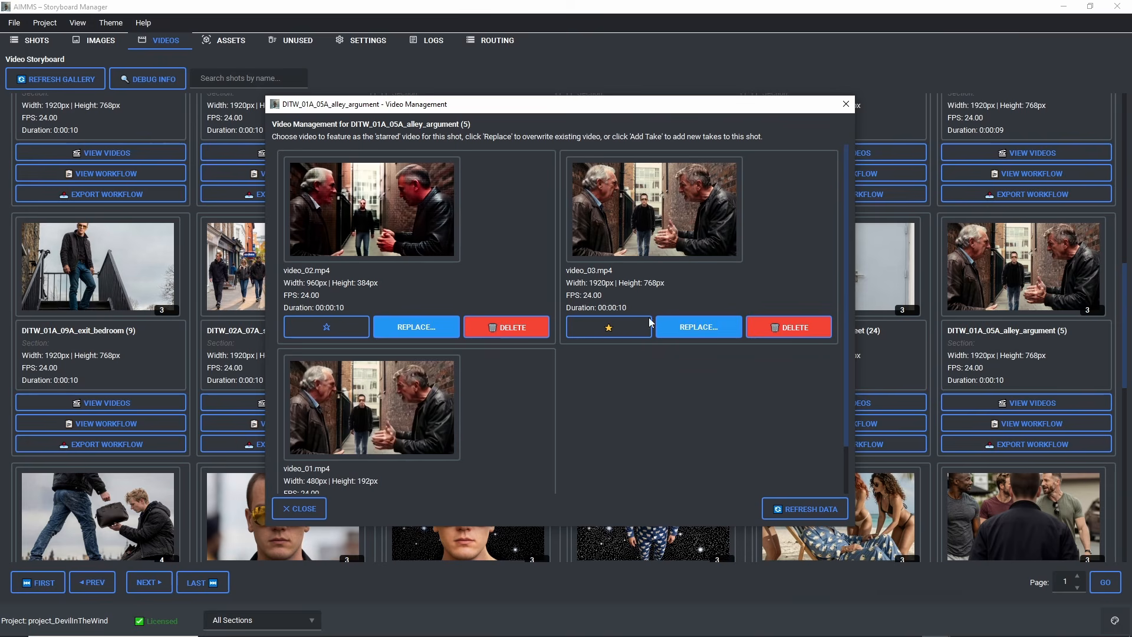
{"action": "left_click", "coordinate": [301, 509]}
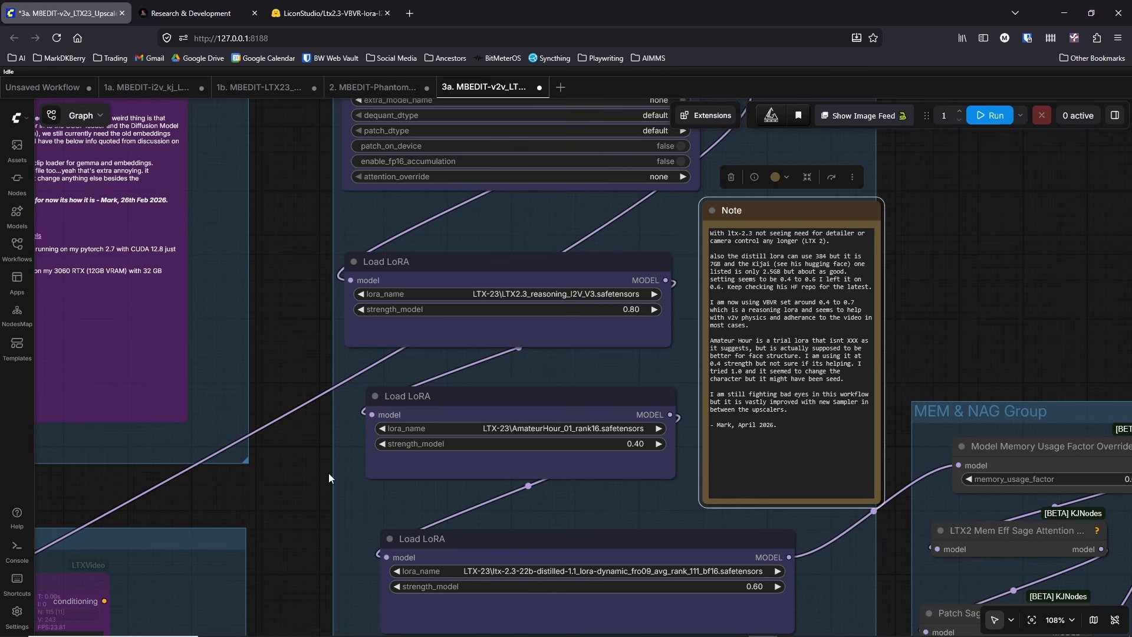
Step: Return to the 3a workflow in ComfyUI and examine its LoRA, VAE and DualCLIPLoaderMultiGPU loader nodes
{"action": "left_click_drag", "start_coordinate": [329, 477], "coordinate": [316, 343]}
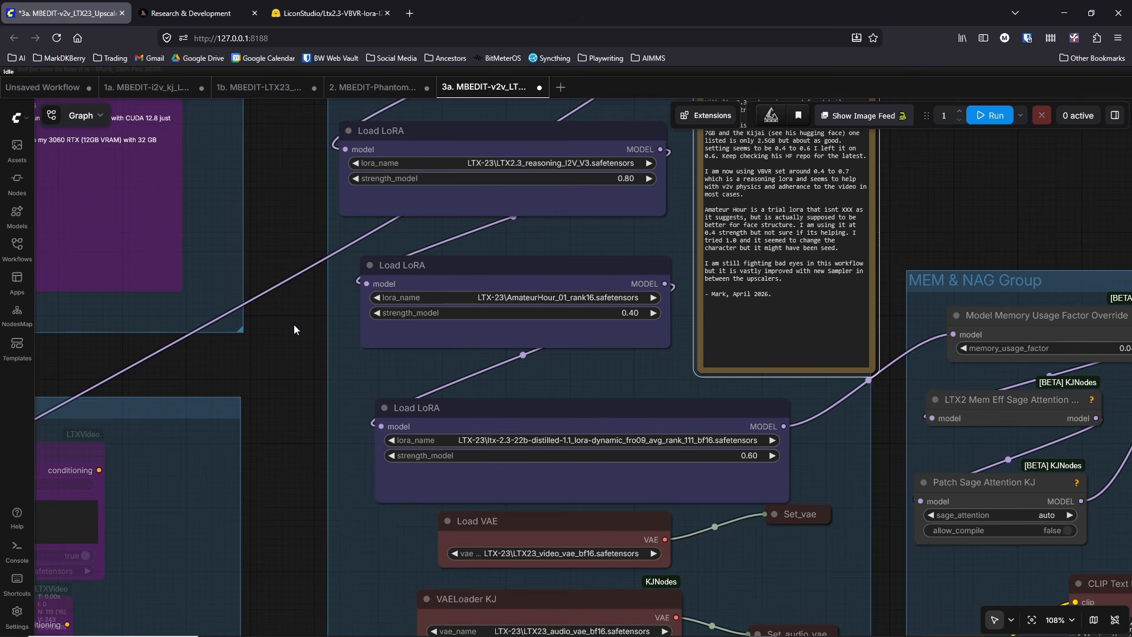
{"action": "scroll", "coordinate": [270, 444], "scroll_direction": "down", "scroll_amount": 2}
{"action": "left_click_drag", "start_coordinate": [275, 444], "coordinate": [281, 486]}
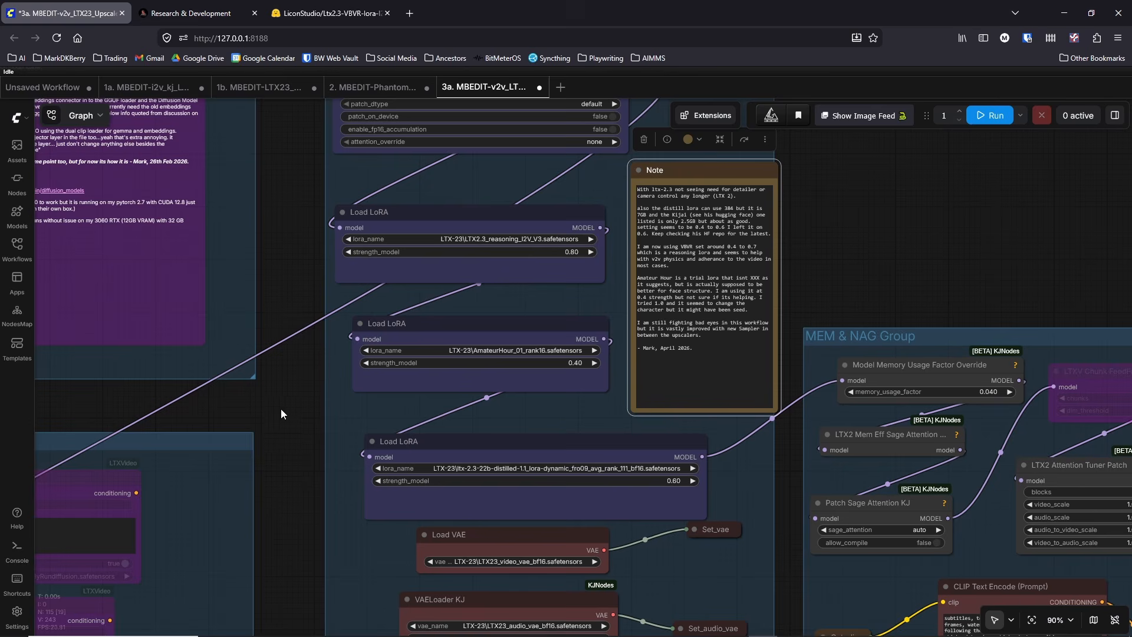
{"action": "scroll", "coordinate": [281, 409], "scroll_direction": "down", "scroll_amount": 5}
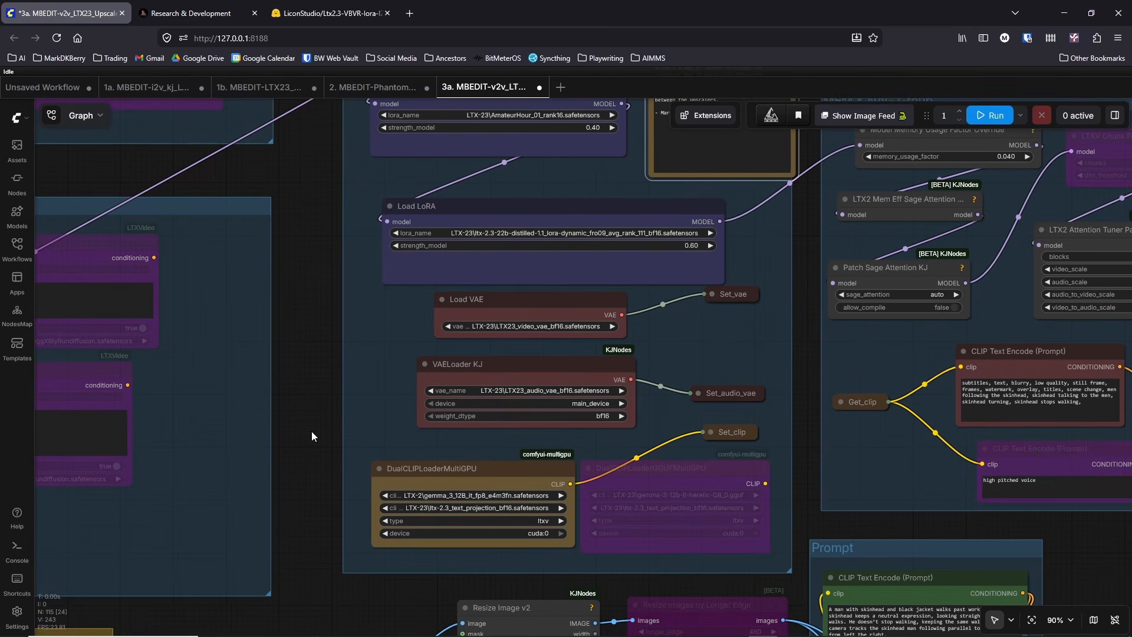
{"action": "scroll", "coordinate": [326, 354], "scroll_direction": "down", "scroll_amount": 2}
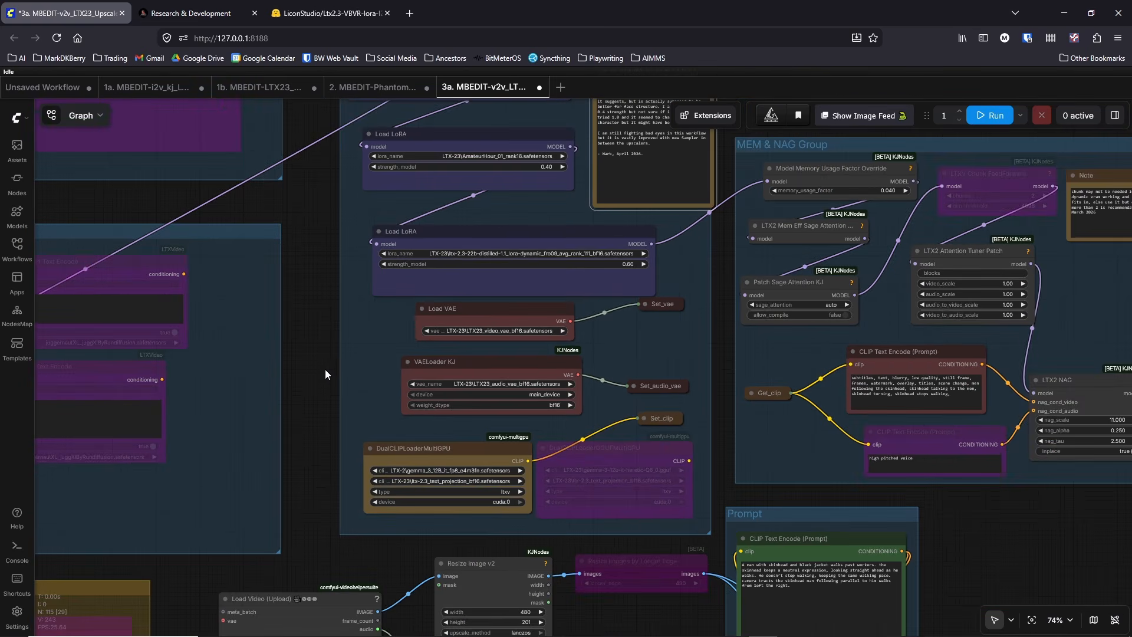
{"action": "scroll", "coordinate": [319, 373], "scroll_direction": "up", "scroll_amount": 2}
{"action": "scroll", "coordinate": [318, 374], "scroll_direction": "up", "scroll_amount": 2}
{"action": "scroll", "coordinate": [306, 398], "scroll_direction": "down", "scroll_amount": 2}
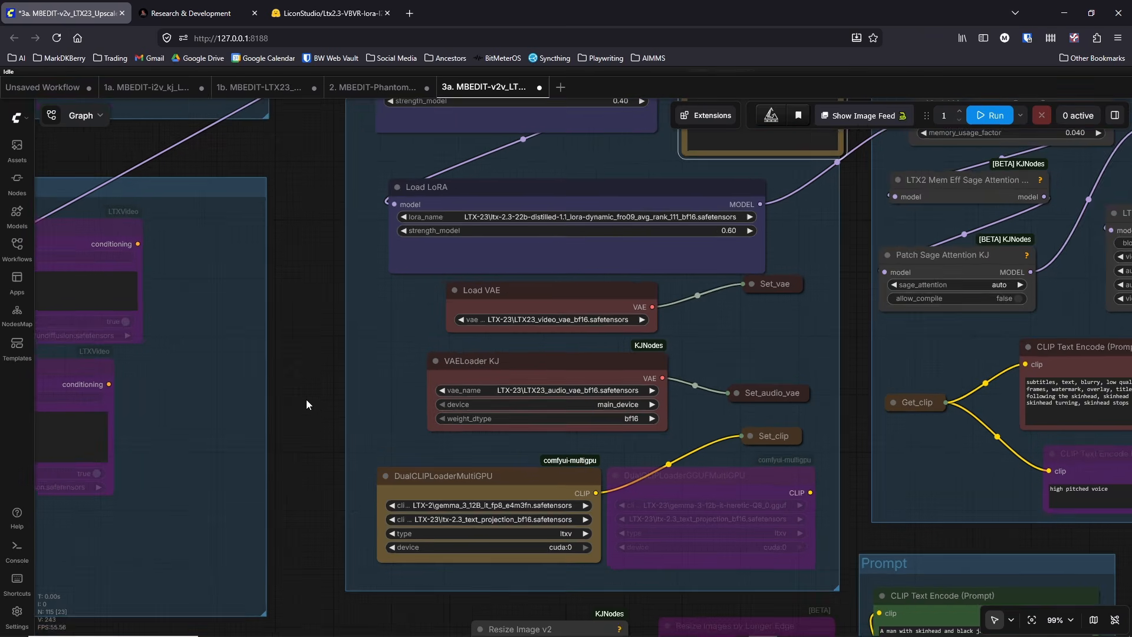
Step: Nudge the bypassed second Load (High Quality FF) Ref Image node down and to the left, and re-enable it
{"action": "left_click_drag", "start_coordinate": [306, 399], "coordinate": [287, 206]}
{"action": "left_click_drag", "start_coordinate": [292, 341], "coordinate": [291, 139]}
{"action": "left_click_drag", "start_coordinate": [164, 443], "coordinate": [202, 210]}
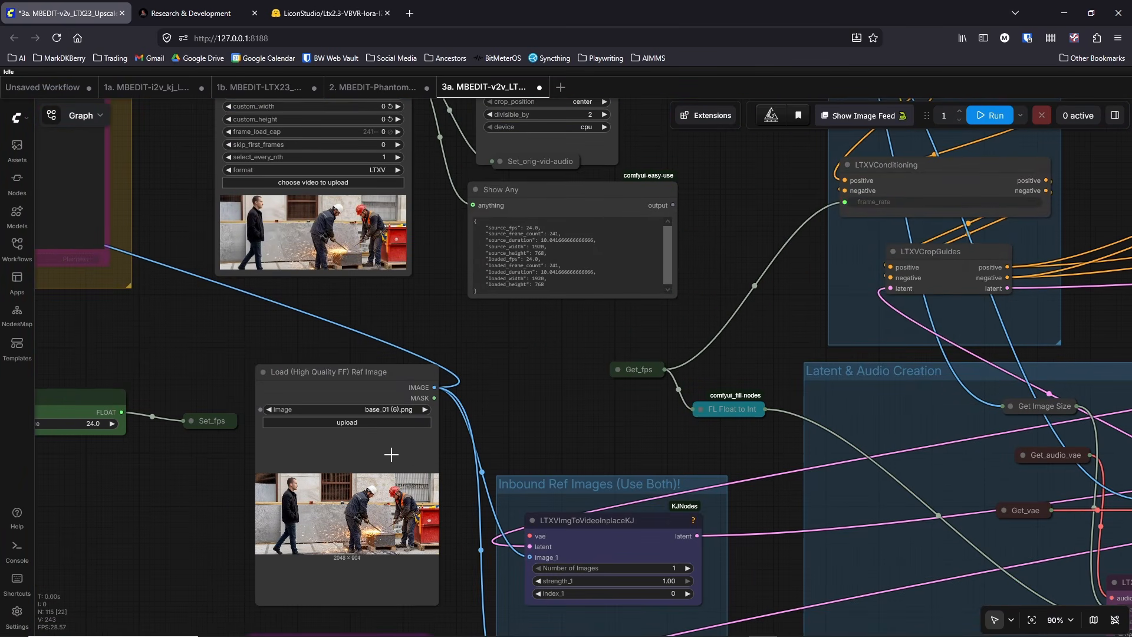
{"action": "left_click_drag", "start_coordinate": [517, 399], "coordinate": [465, 284]}
{"action": "scroll", "coordinate": [461, 285], "scroll_direction": "down", "scroll_amount": 2}
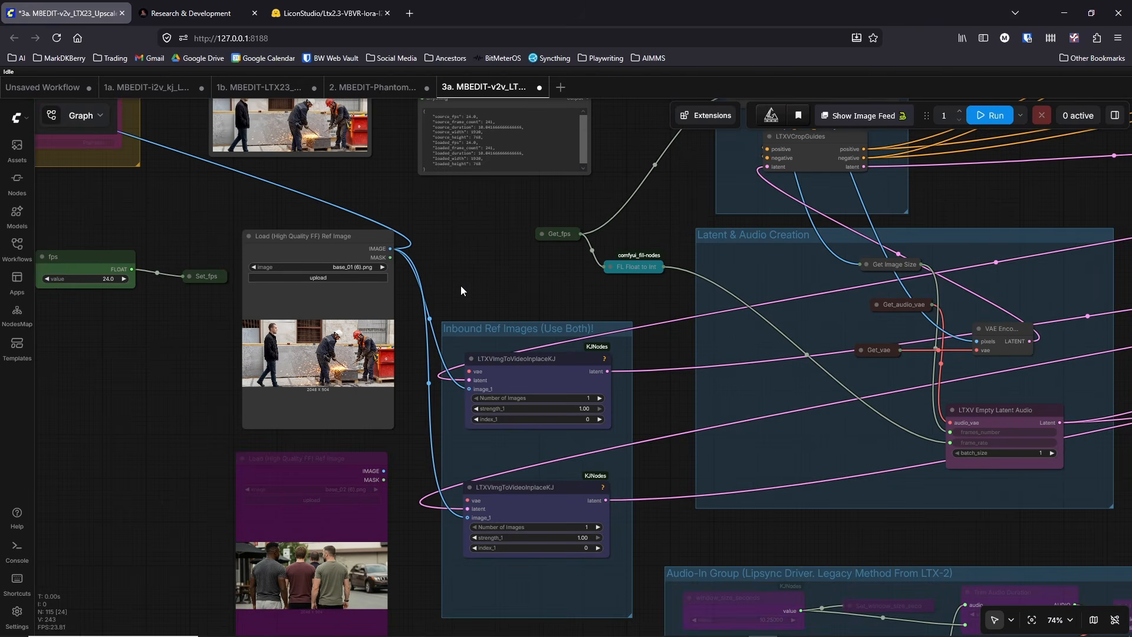
{"action": "left_click_drag", "start_coordinate": [196, 357], "coordinate": [187, 275]}
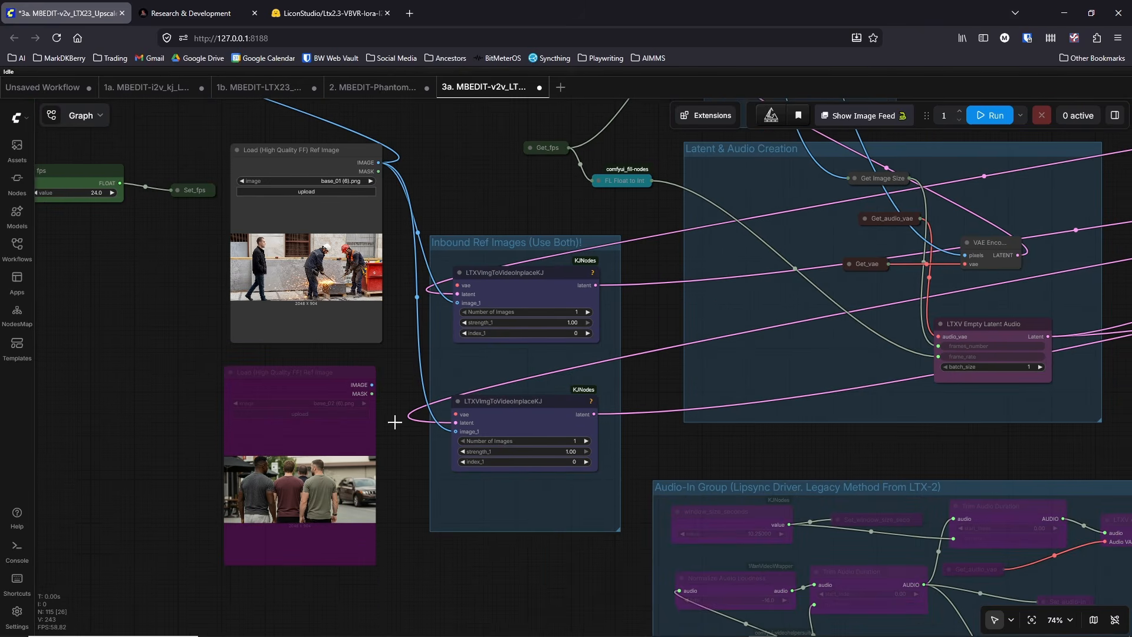
{"action": "left_click_drag", "start_coordinate": [311, 386], "coordinate": [290, 406]}
{"action": "scroll", "coordinate": [565, 289], "scroll_direction": "down", "scroll_amount": 3}
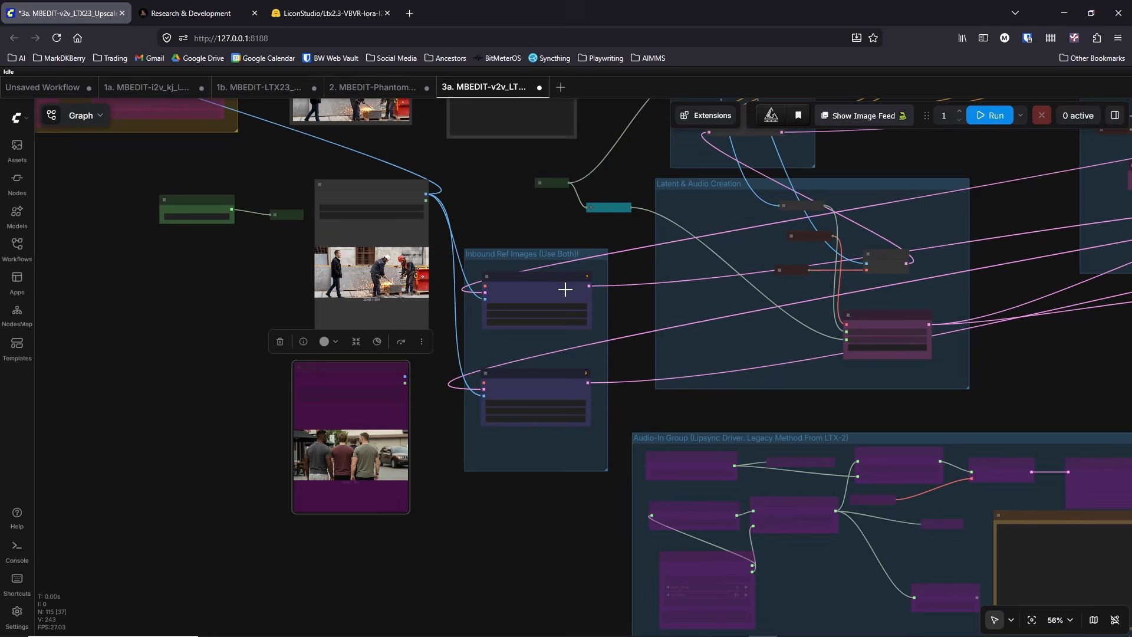
{"action": "left_click_drag", "start_coordinate": [543, 223], "coordinate": [465, 239]}
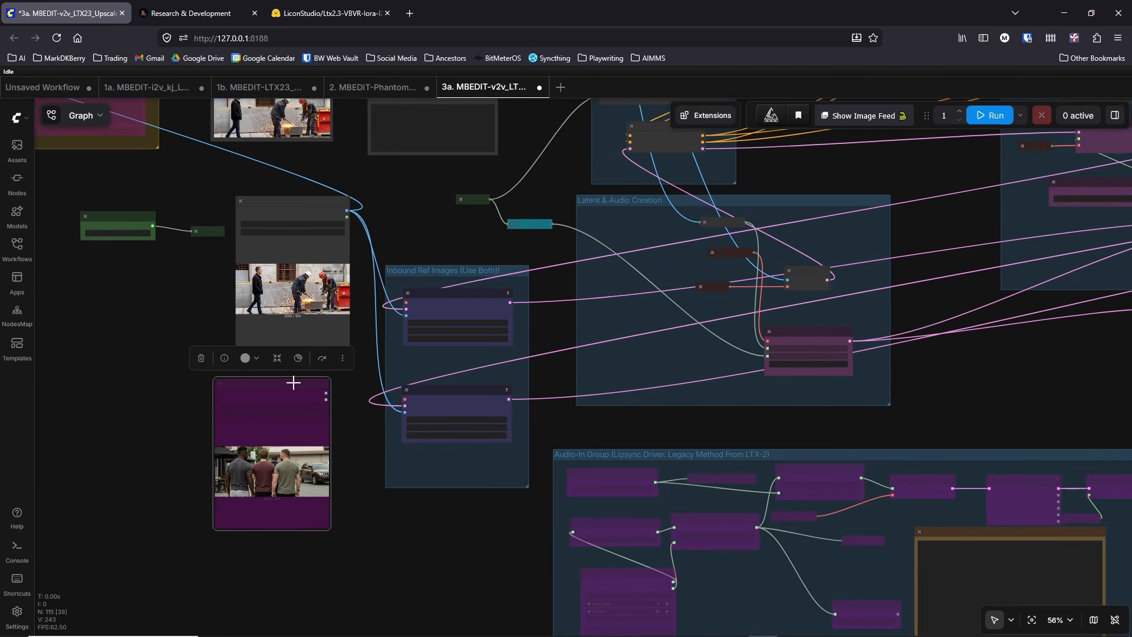
{"action": "right_click", "coordinate": [293, 382]}
{"action": "left_click", "coordinate": [323, 565]}
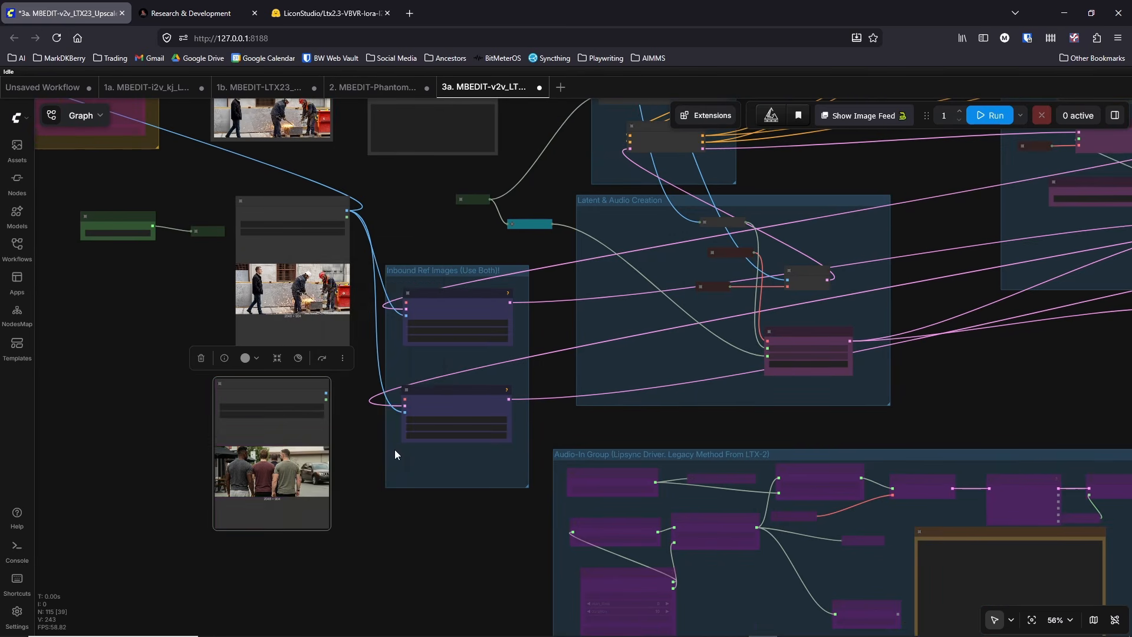
Step: Set both LTXVImgToVideoInplaceKJ nodes to 2 images and connect the second reference image's IMAGE output to each image_2 input
{"action": "scroll", "coordinate": [396, 438], "scroll_direction": "up", "scroll_amount": 4}
{"action": "left_click", "coordinate": [554, 268]}
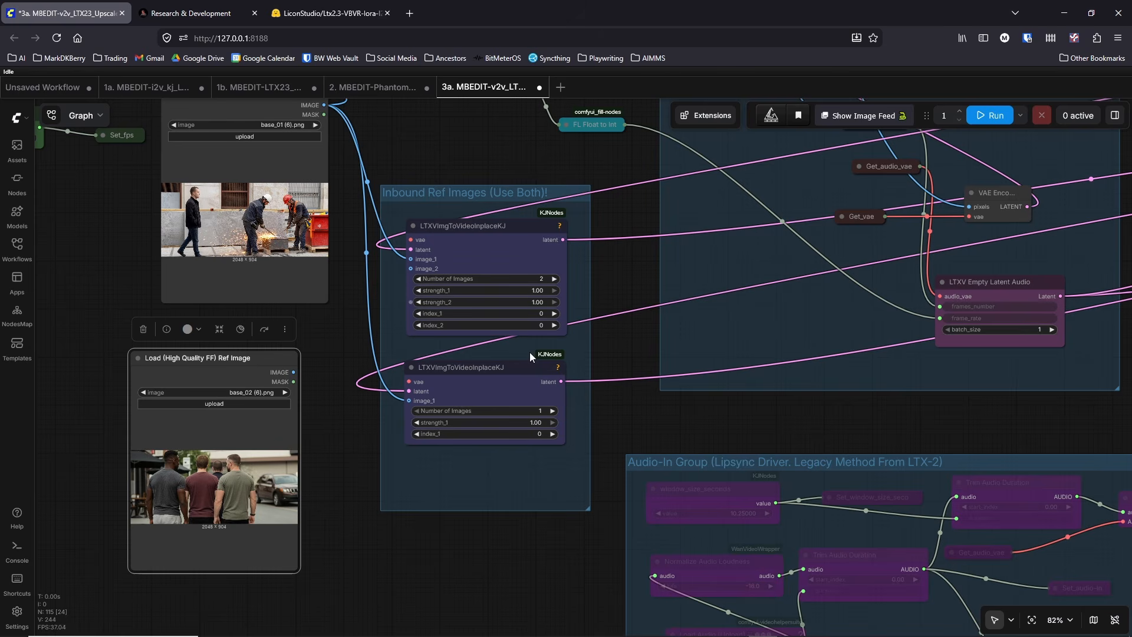
{"action": "left_click", "coordinate": [552, 411]}
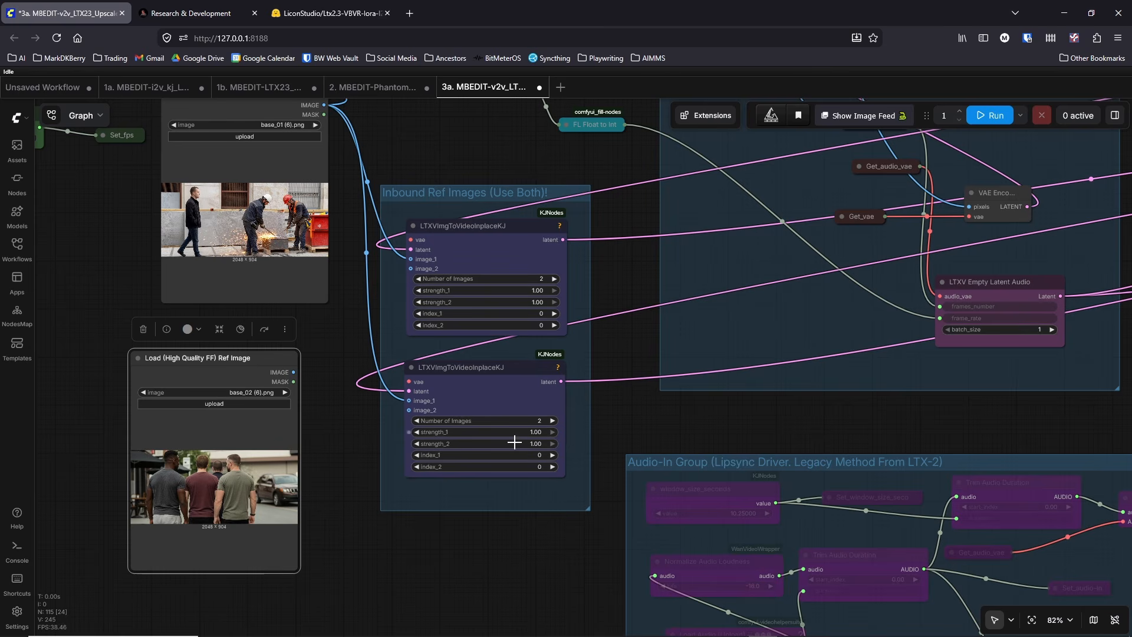
{"action": "left_click_drag", "start_coordinate": [293, 372], "coordinate": [411, 268]}
{"action": "left_click_drag", "start_coordinate": [293, 372], "coordinate": [408, 409]}
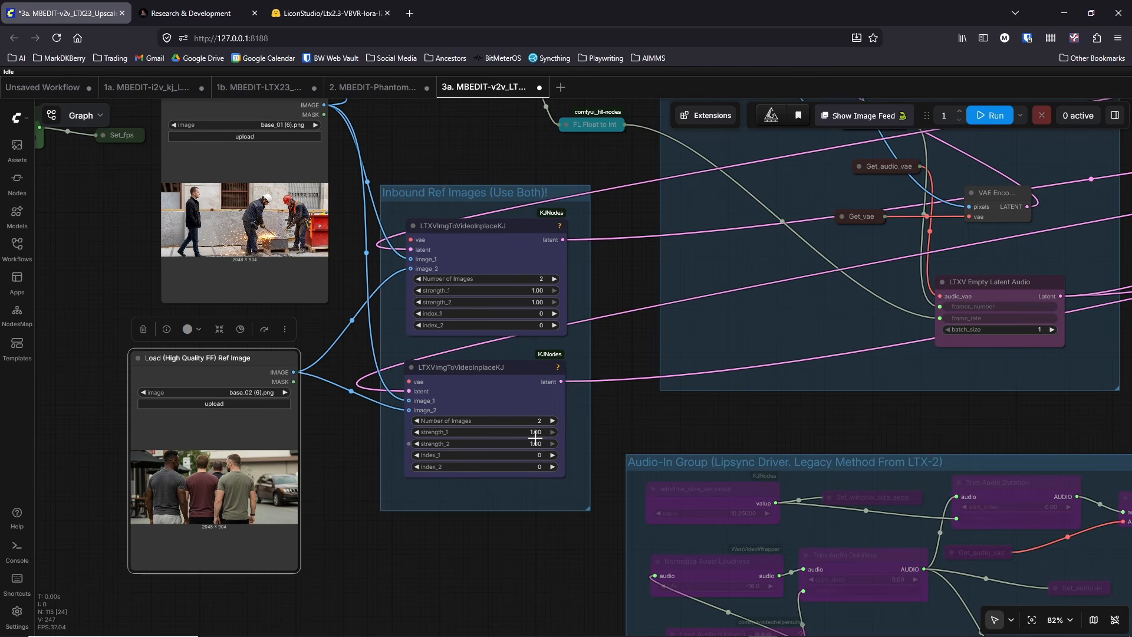
Step: Set index_2 to -1 in the lower LTXVImgToVideoInplaceKJ node
{"action": "left_click", "coordinate": [533, 465]}
{"action": "type", "text": "-1"}
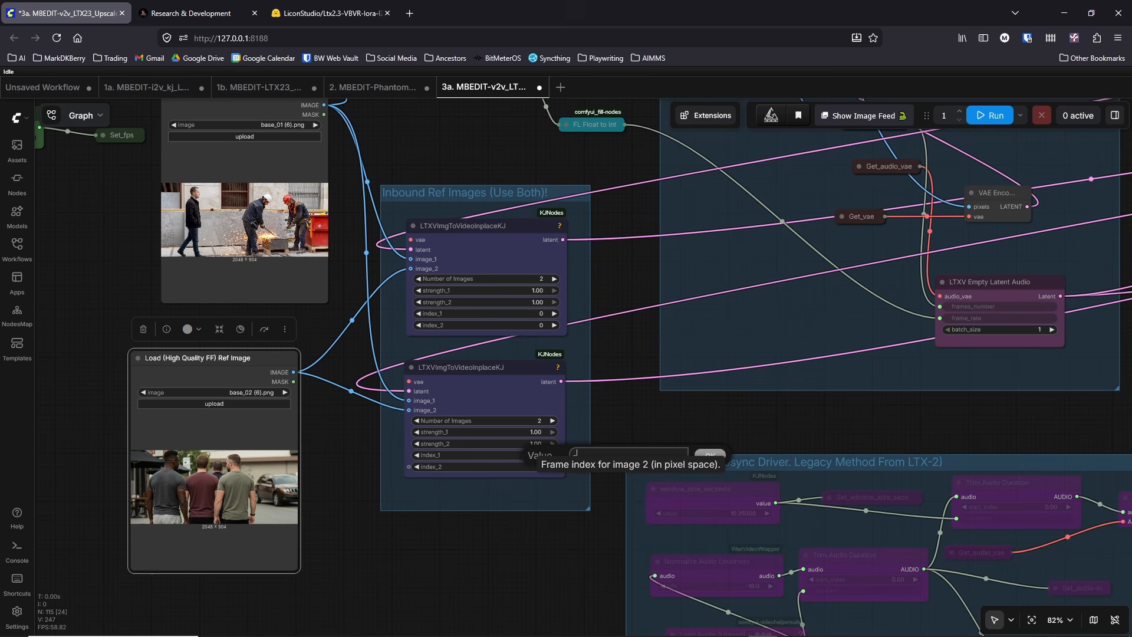
{"action": "key", "text": "Return"}
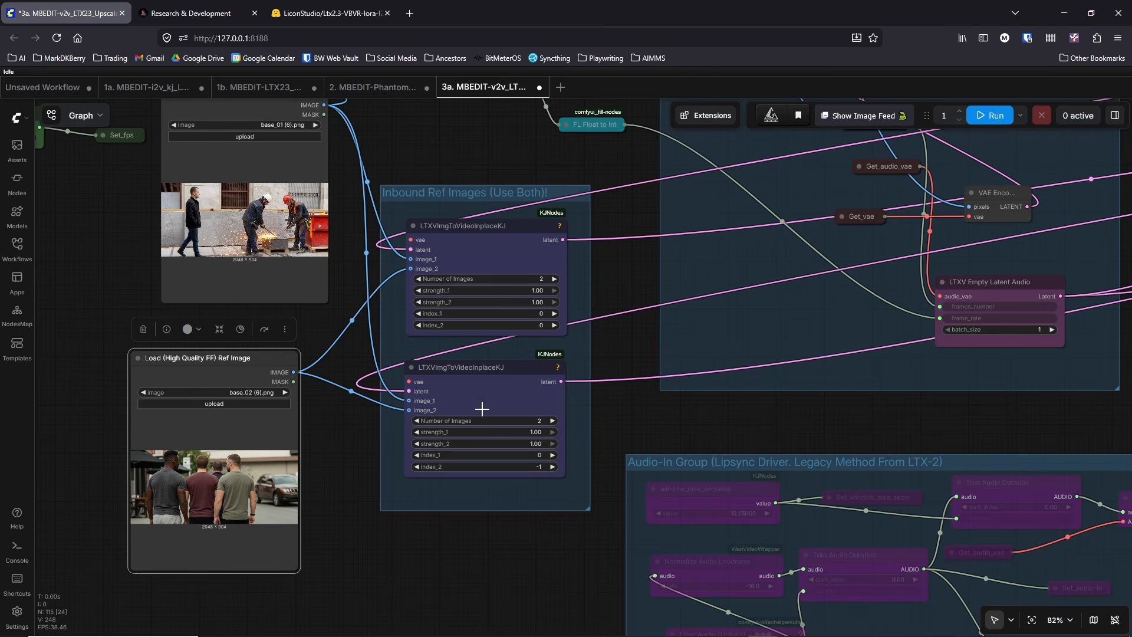
Step: Nudge the upper LTXVImgToVideoInplaceKJ node slightly up and the lower one slightly down to space them apart
{"action": "left_click_drag", "start_coordinate": [490, 242], "coordinate": [494, 236]}
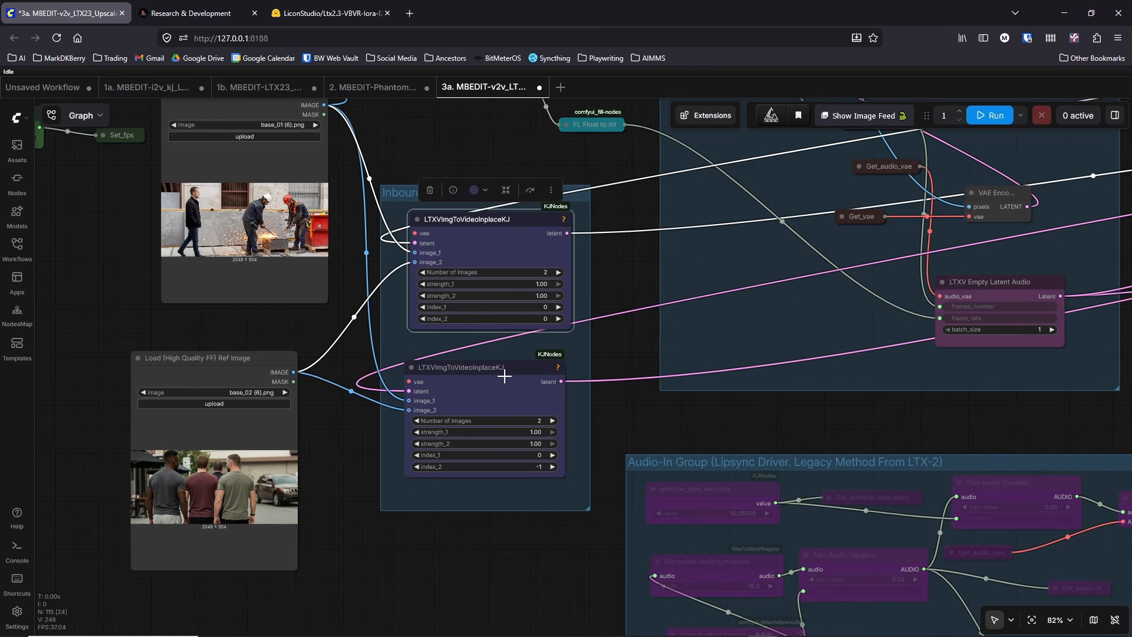
{"action": "left_click_drag", "start_coordinate": [505, 371], "coordinate": [503, 378]}
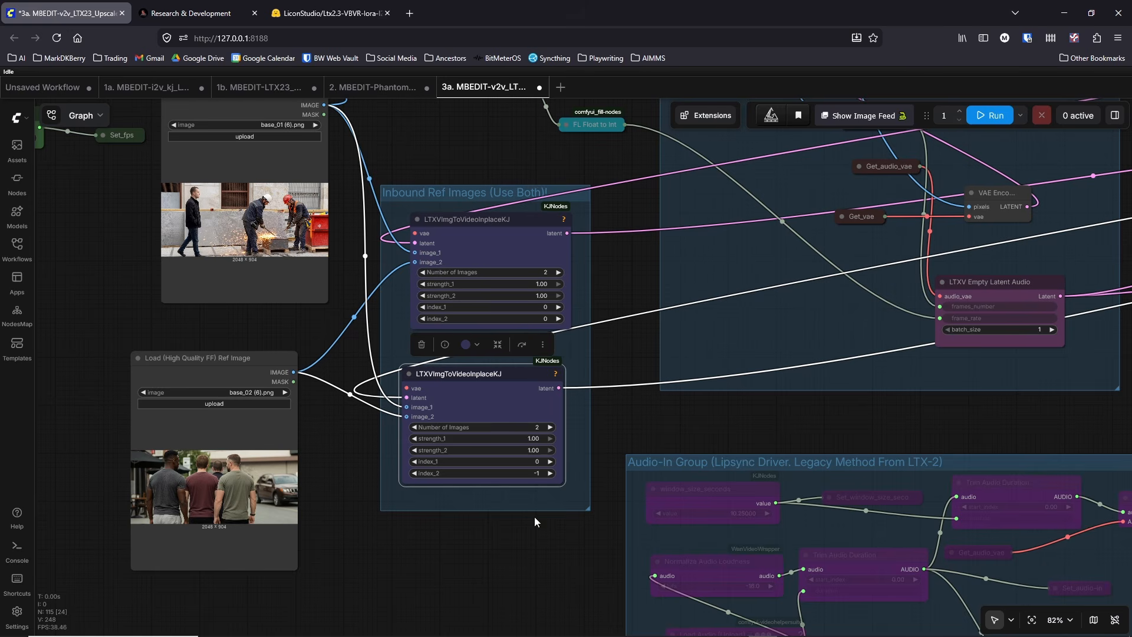
{"action": "left_click", "coordinate": [509, 552]}
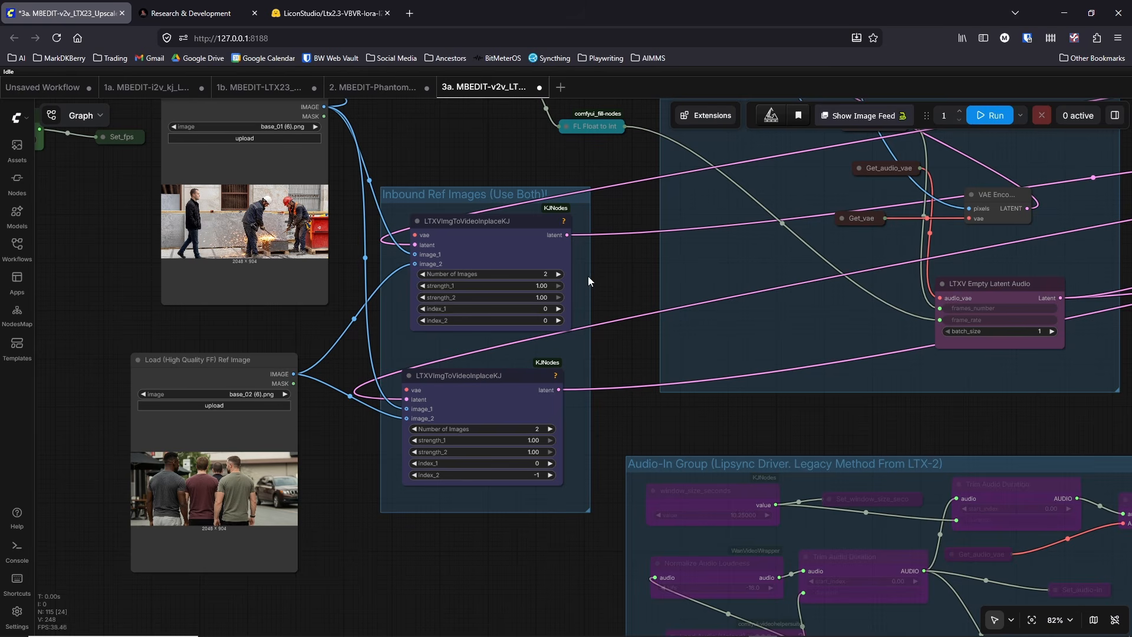
{"action": "left_click_drag", "start_coordinate": [794, 429], "coordinate": [734, 439]}
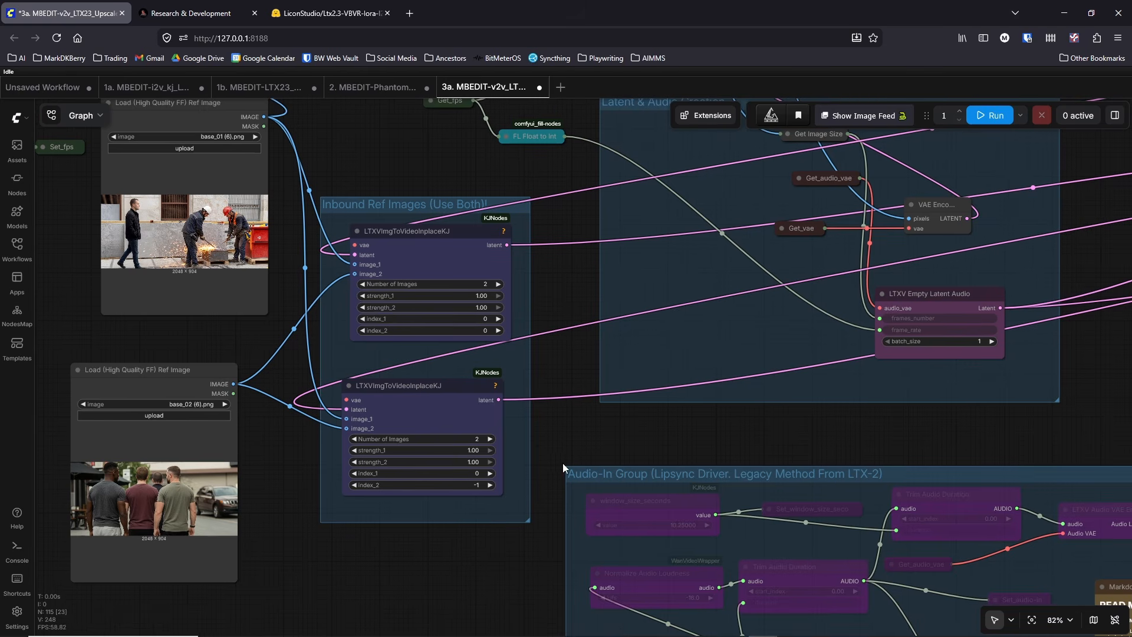
{"action": "left_click_drag", "start_coordinate": [303, 464], "coordinate": [418, 516]}
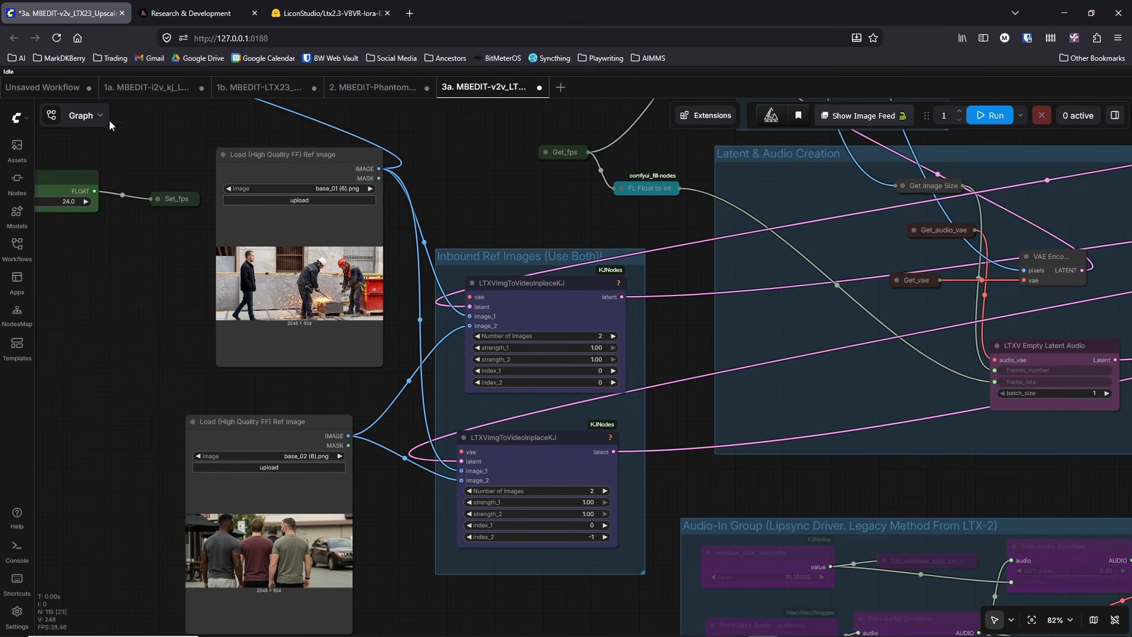
{"action": "left_click", "coordinate": [16, 118]}
{"action": "left_click", "coordinate": [46, 173]}
{"action": "left_click", "coordinate": [173, 251]}
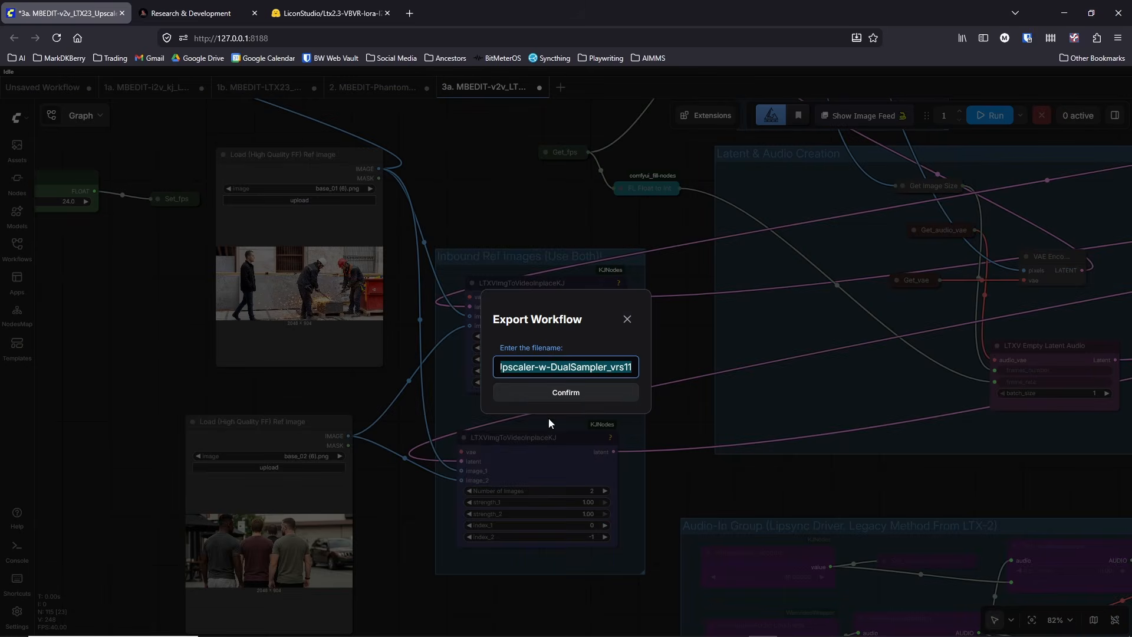
{"action": "left_click", "coordinate": [570, 392]}
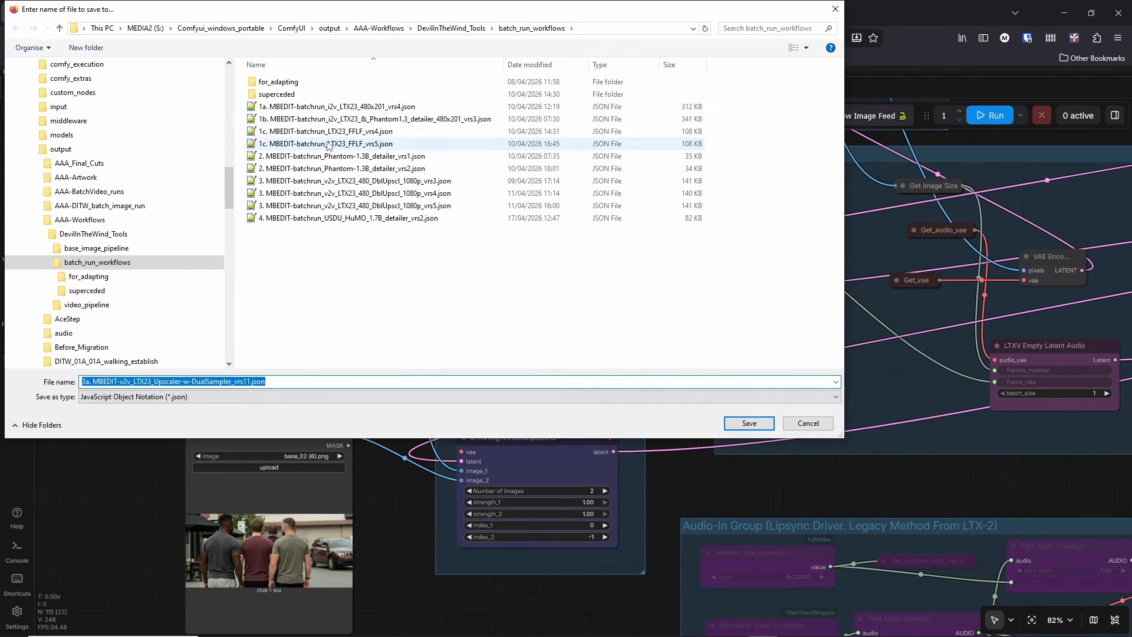
{"action": "left_click", "coordinate": [453, 29]}
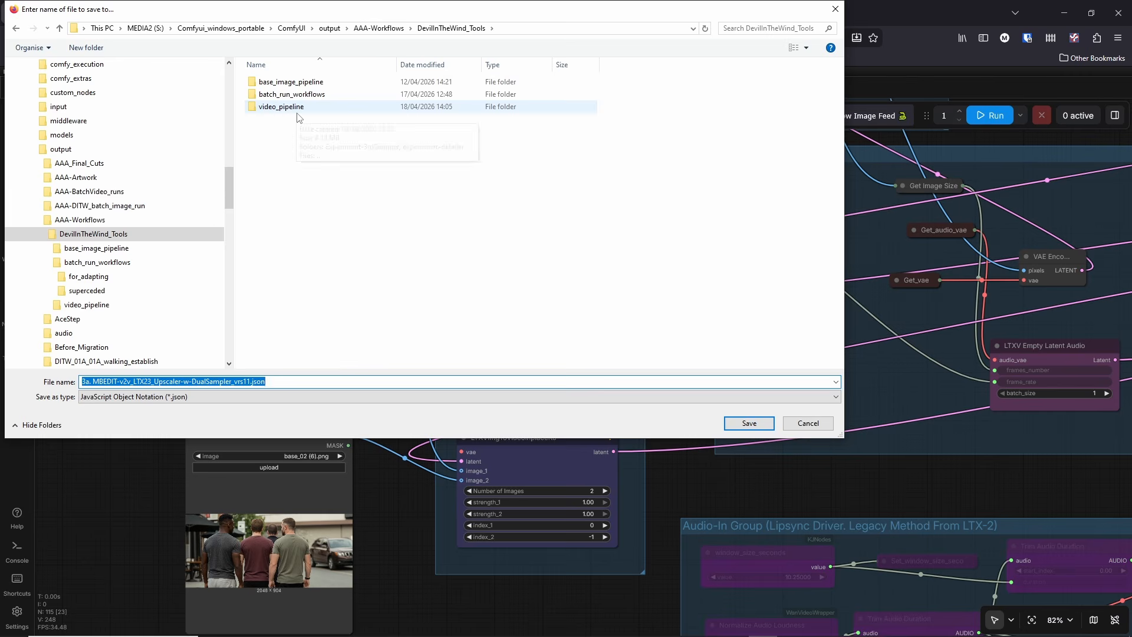
{"action": "left_click", "coordinate": [826, 423]}
Step: Start exporting the workflow and open the video_pipeline folder inside DevilInTheWind_Tools as its save location
{"action": "scroll", "coordinate": [413, 442], "scroll_direction": "down", "scroll_amount": 4}
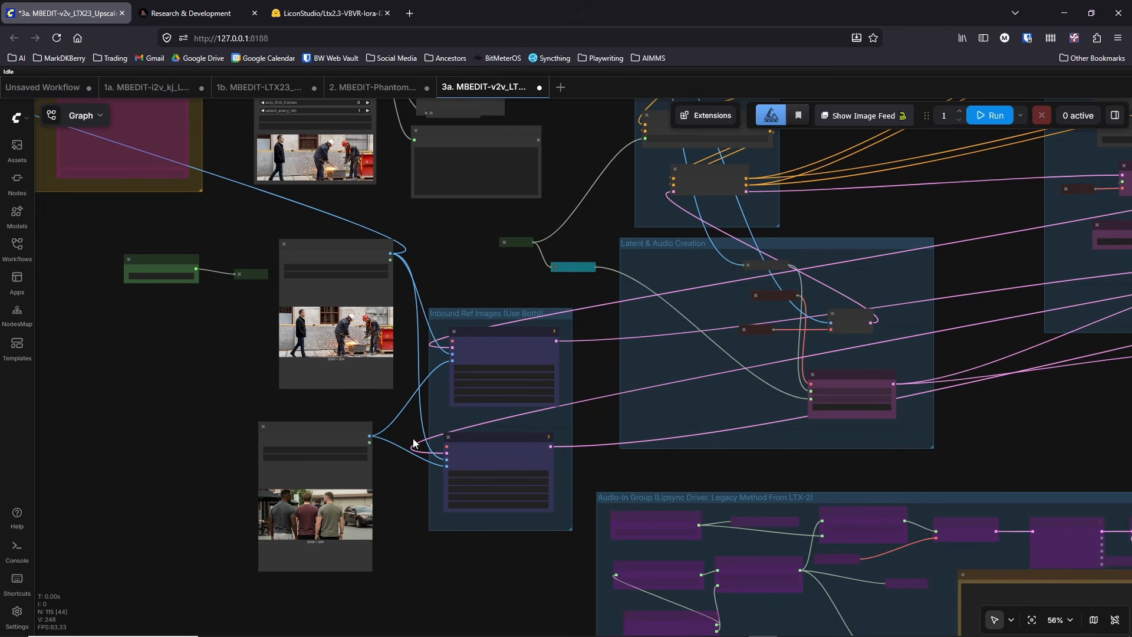
{"action": "left_click", "coordinate": [16, 117]}
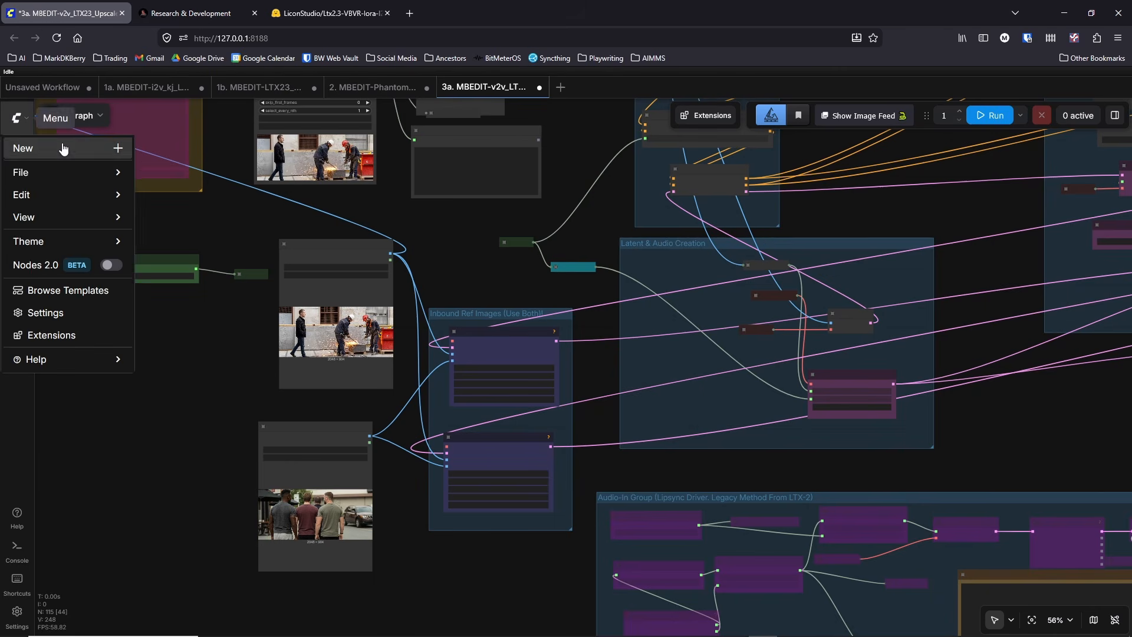
{"action": "mouse_move", "coordinate": [21, 172]}
{"action": "left_click", "coordinate": [178, 251]}
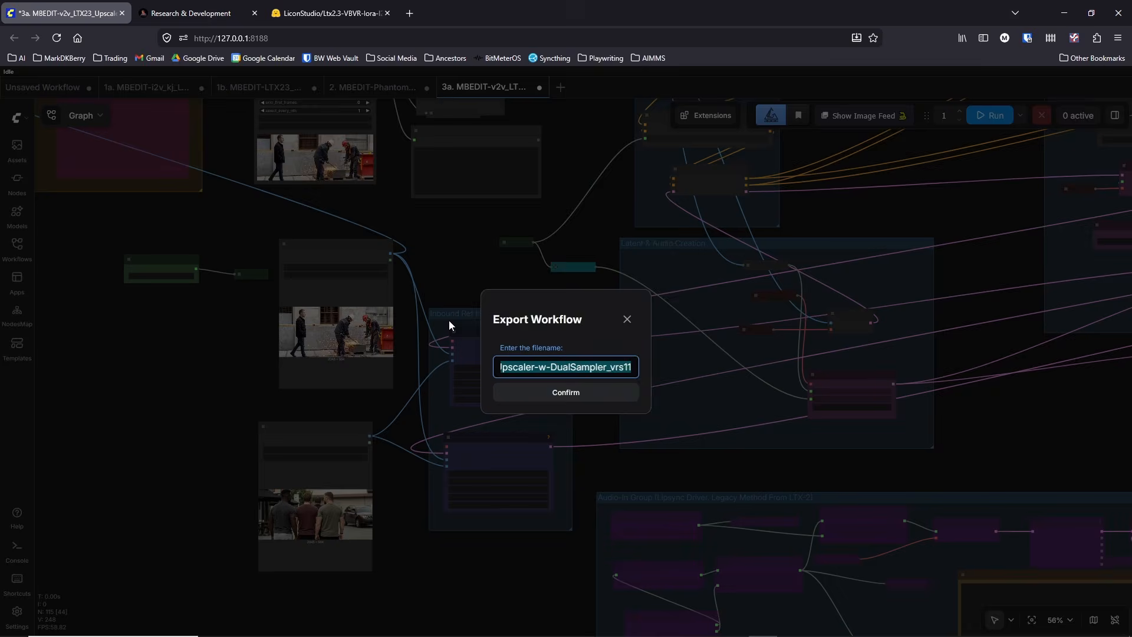
{"action": "left_click", "coordinate": [581, 390]}
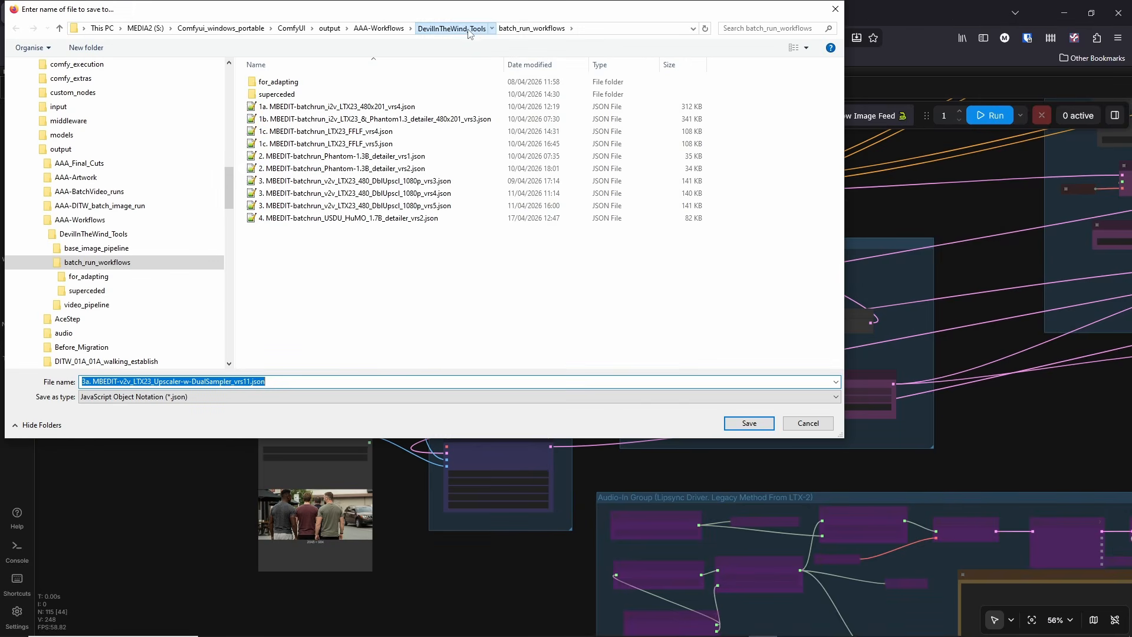
{"action": "left_click", "coordinate": [451, 29]}
{"action": "left_click", "coordinate": [282, 107]}
{"action": "double_click", "coordinate": [305, 109]}
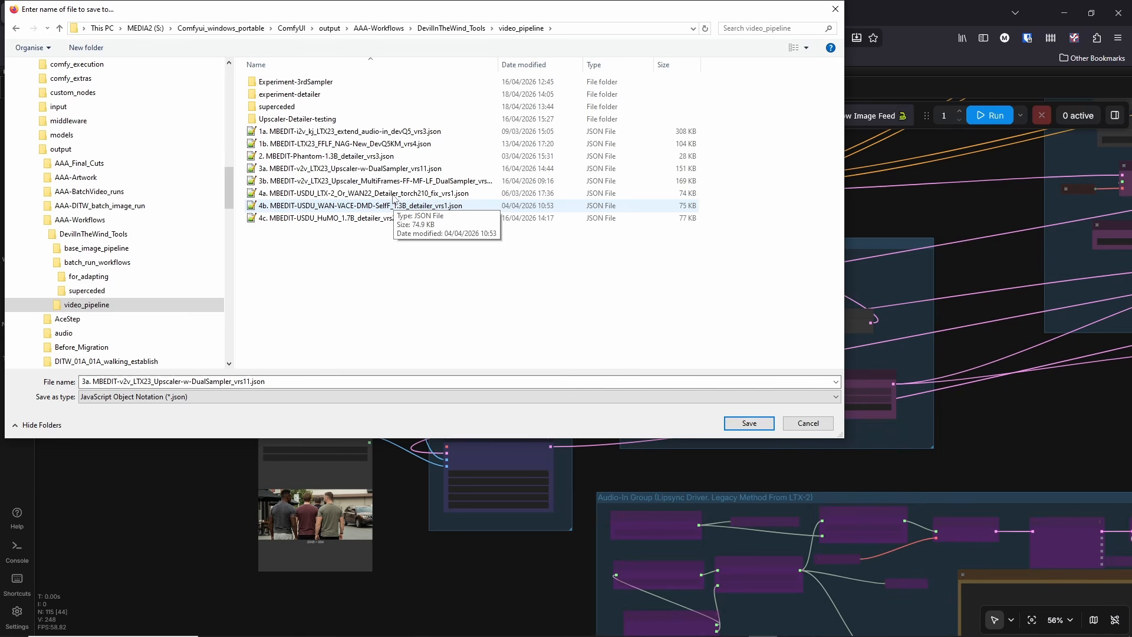
Step: Save the exported workflow as 3a. MBEDIT-v2v_LTX23_Upscaler-w-DualSampler_vrs12.json
{"action": "left_click", "coordinate": [372, 171]}
{"action": "left_click", "coordinate": [247, 381]}
{"action": "left_click", "coordinate": [247, 381]}
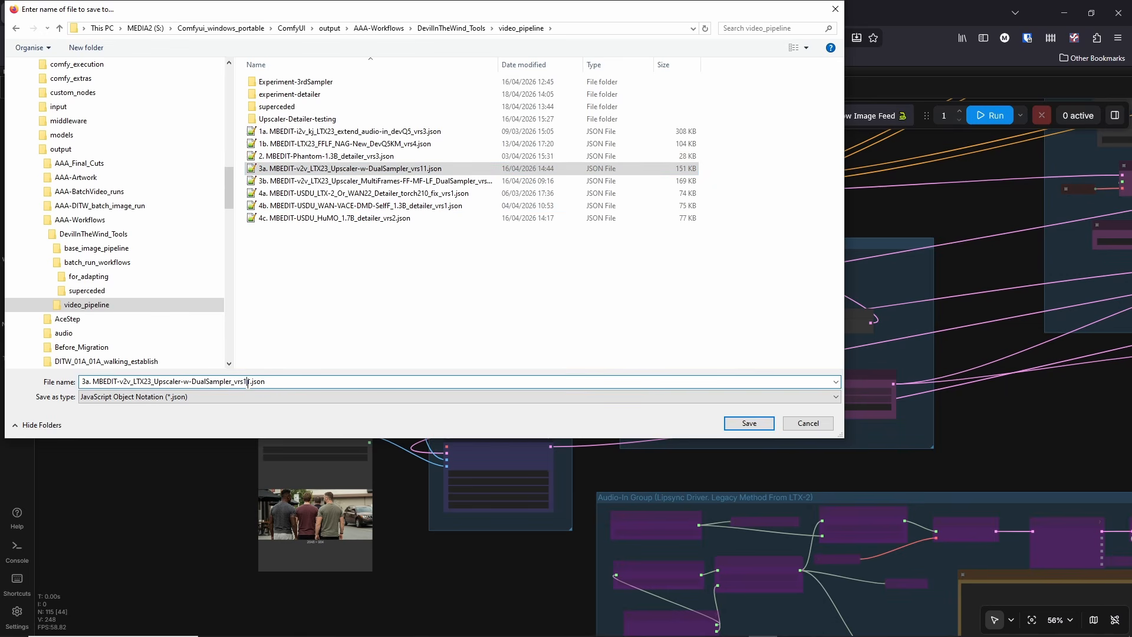
{"action": "key", "text": "Delete"}
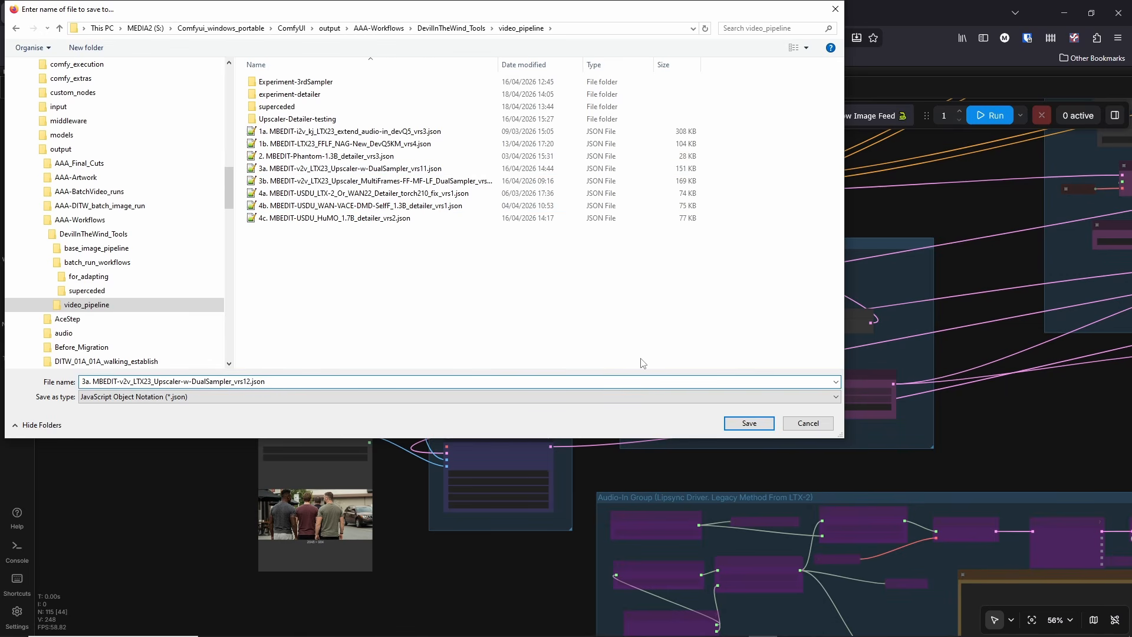
{"action": "left_click", "coordinate": [749, 423]}
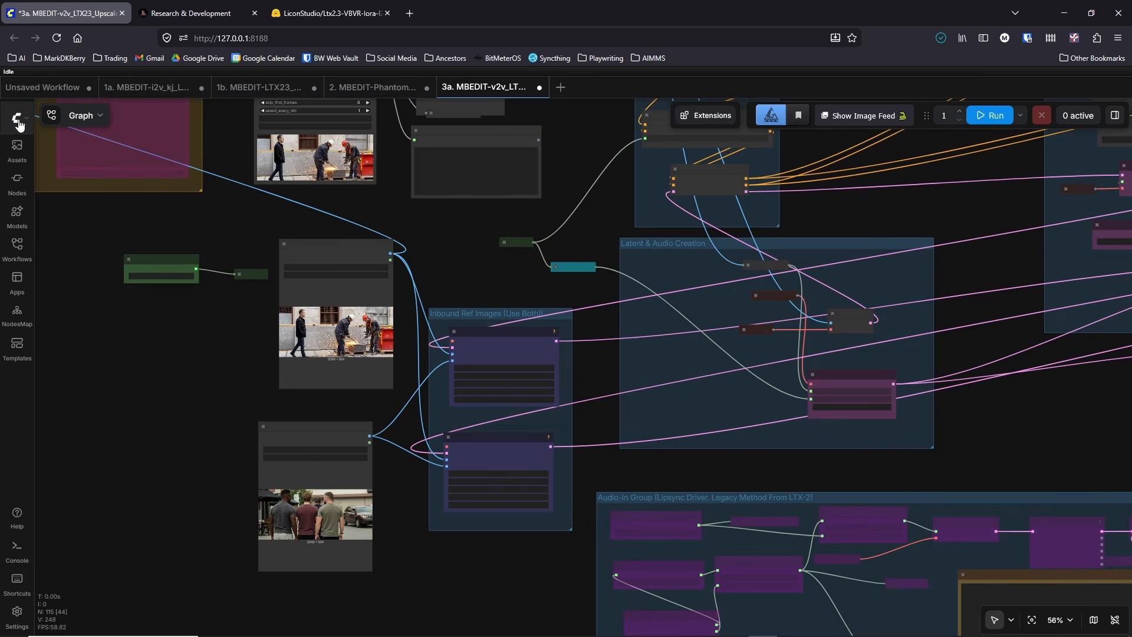
Step: Reopen the workflow export's save dialog, move the old vrs11 3a workflow file into the superceded folder, and cancel the export
{"action": "left_click", "coordinate": [19, 124]}
{"action": "mouse_move", "coordinate": [88, 172]}
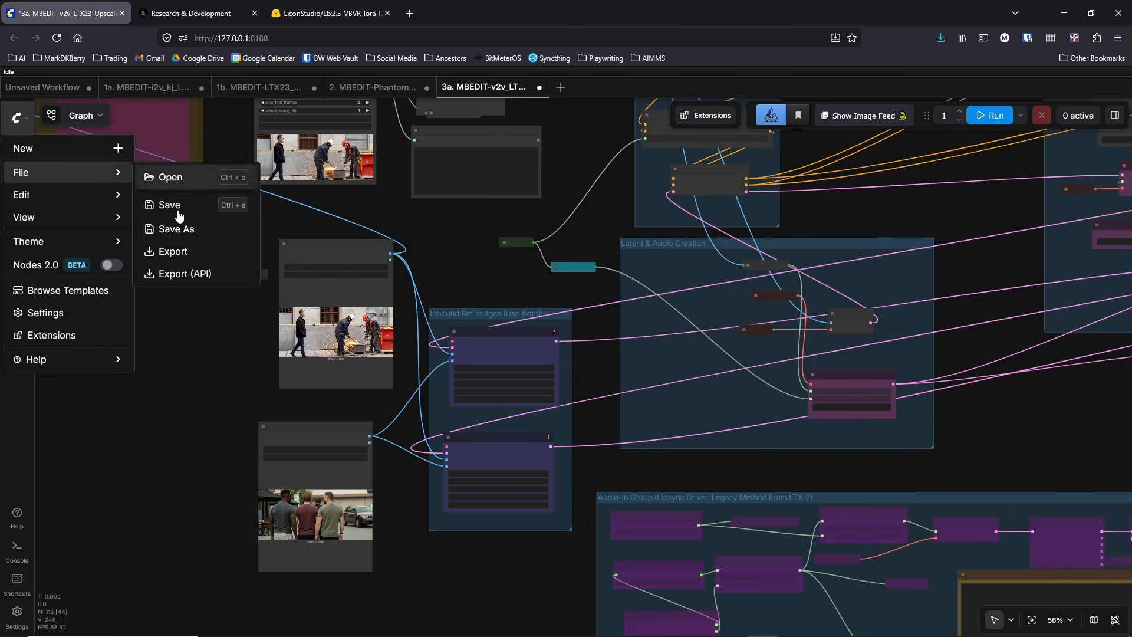
{"action": "left_click", "coordinate": [172, 251]}
{"action": "left_click", "coordinate": [581, 393]}
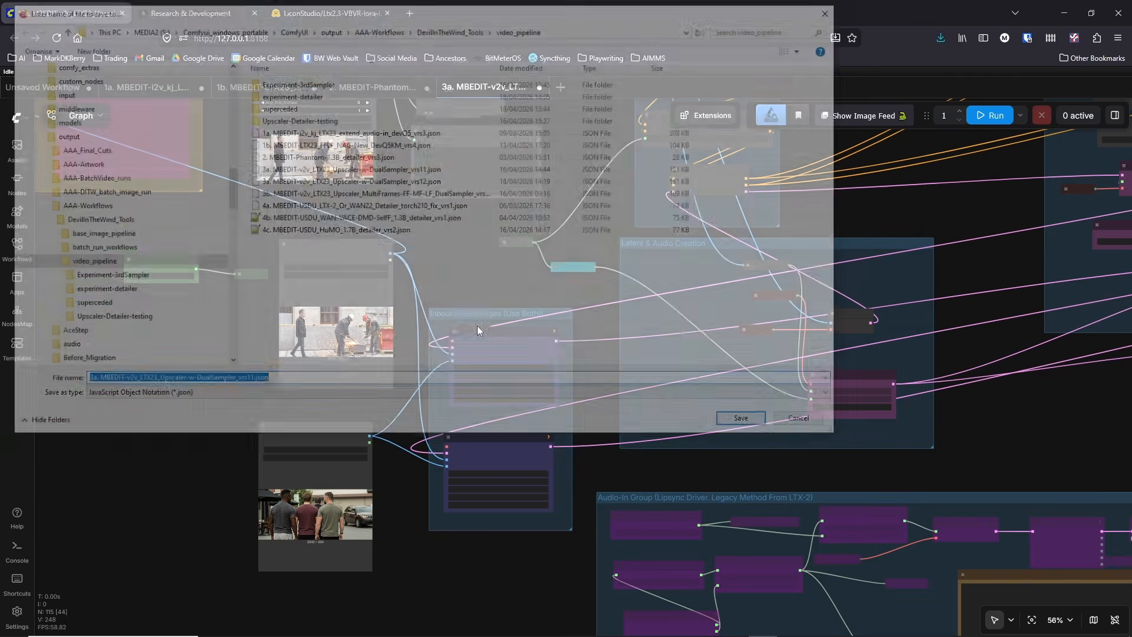
{"action": "left_click_drag", "start_coordinate": [354, 168], "coordinate": [290, 107]}
{"action": "left_click", "coordinate": [807, 423]}
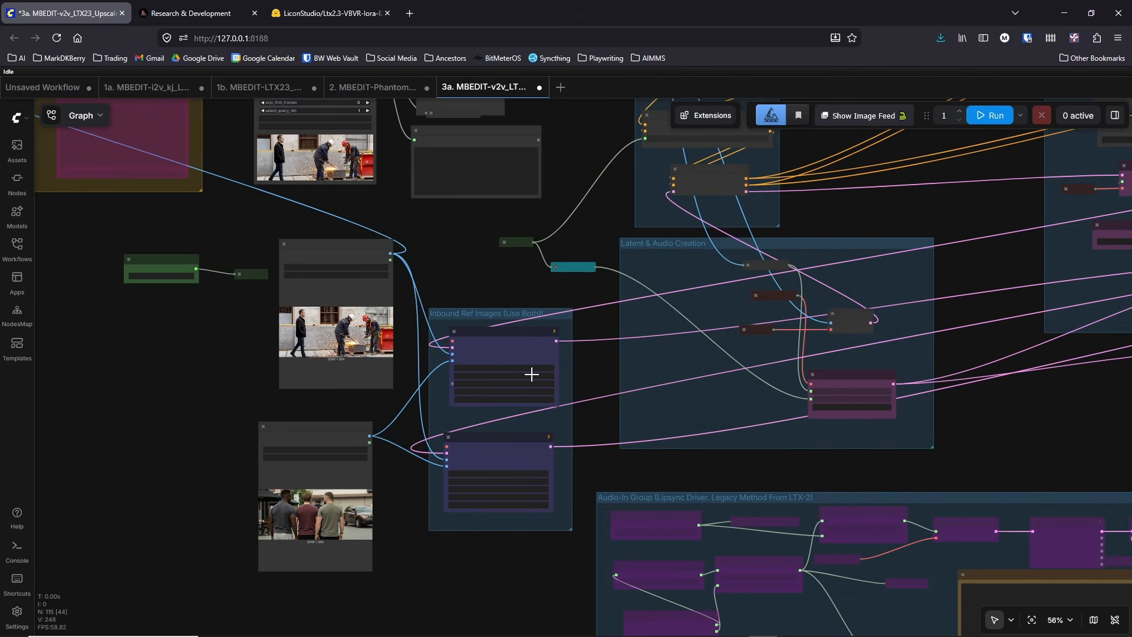
Step: Nudge both Load (High Quality FF) Ref Image nodes, and bypass the second one
{"action": "scroll", "coordinate": [486, 294], "scroll_direction": "down", "scroll_amount": 3}
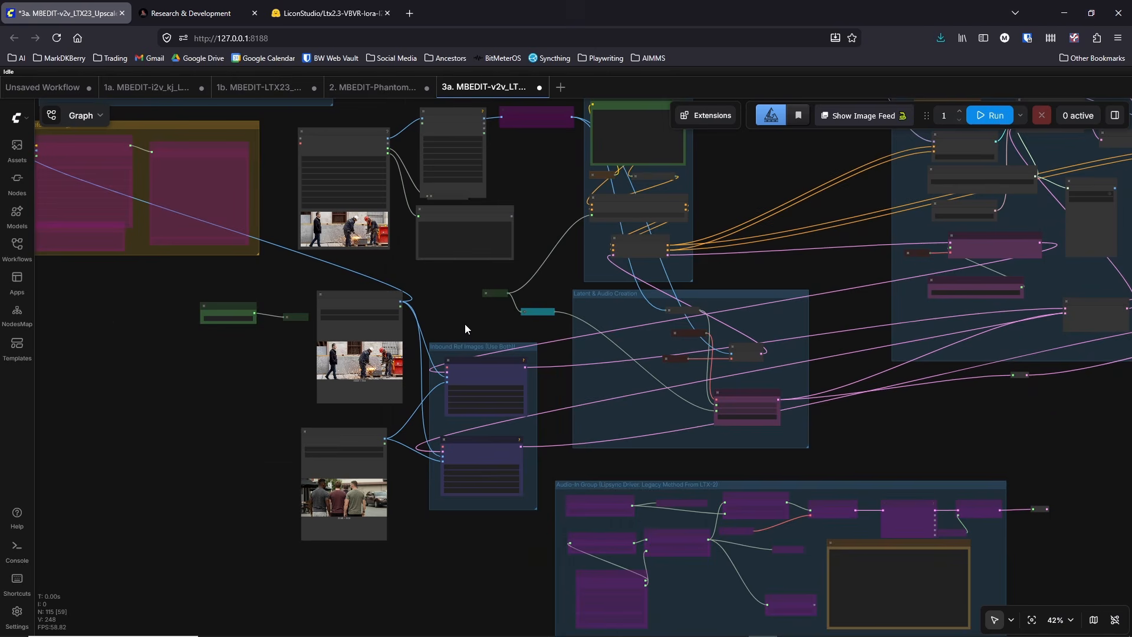
{"action": "left_click_drag", "start_coordinate": [372, 295], "coordinate": [369, 300]}
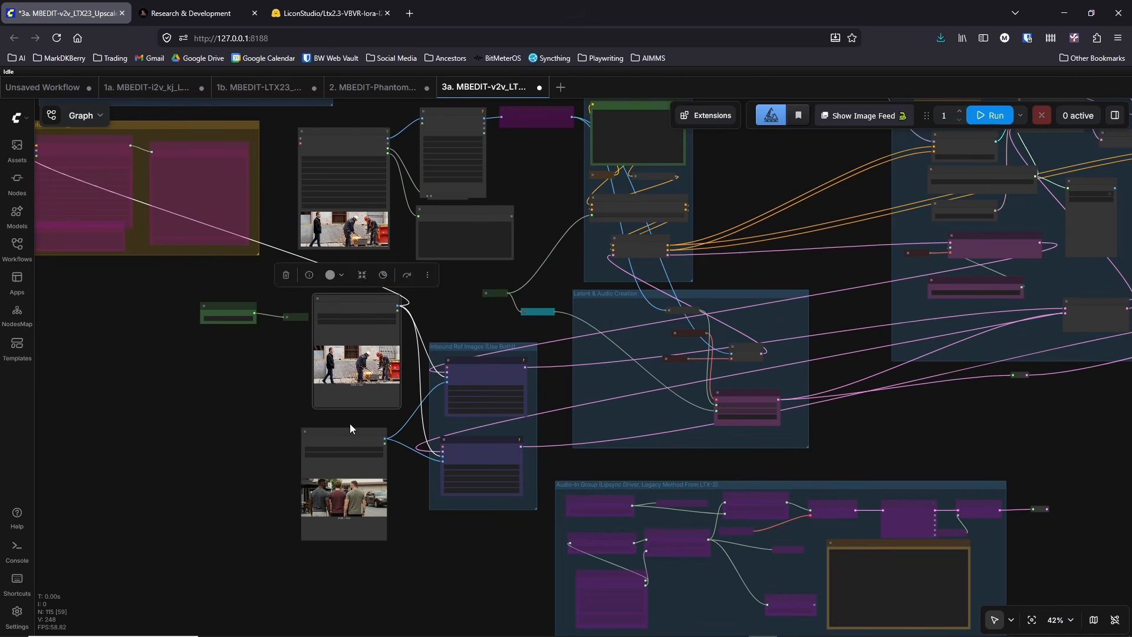
{"action": "left_click_drag", "start_coordinate": [350, 431], "coordinate": [358, 437]}
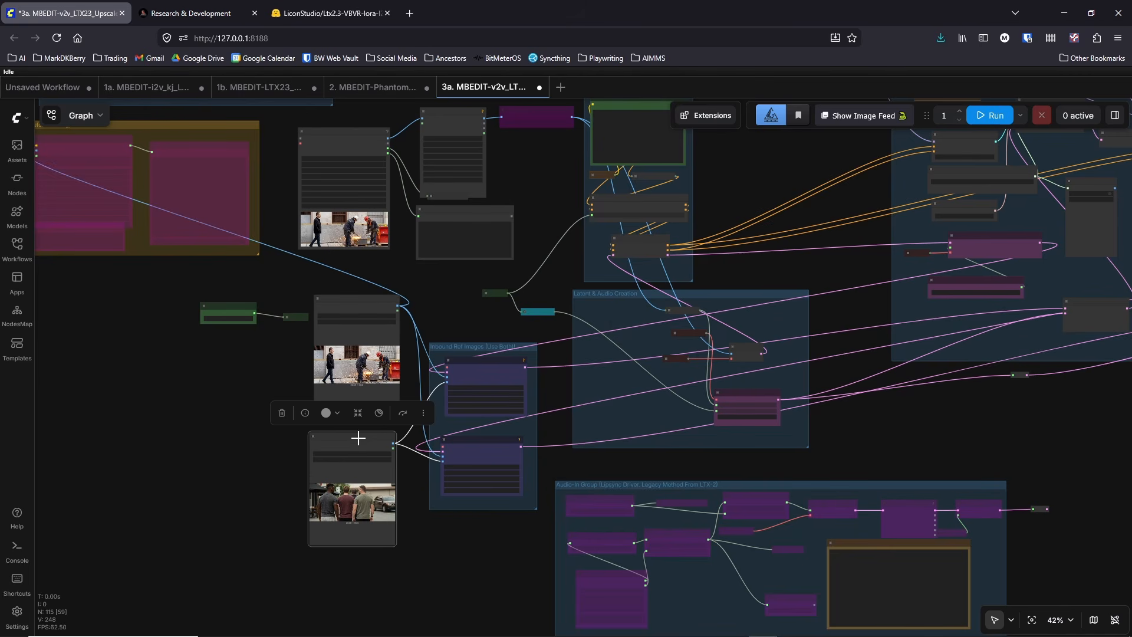
{"action": "key", "text": "ctrl+b"}
Step: Set index_2 to -1 in the upper LTXVImgToVideoInplaceKJ node
{"action": "scroll", "coordinate": [461, 475], "scroll_direction": "up", "scroll_amount": 6}
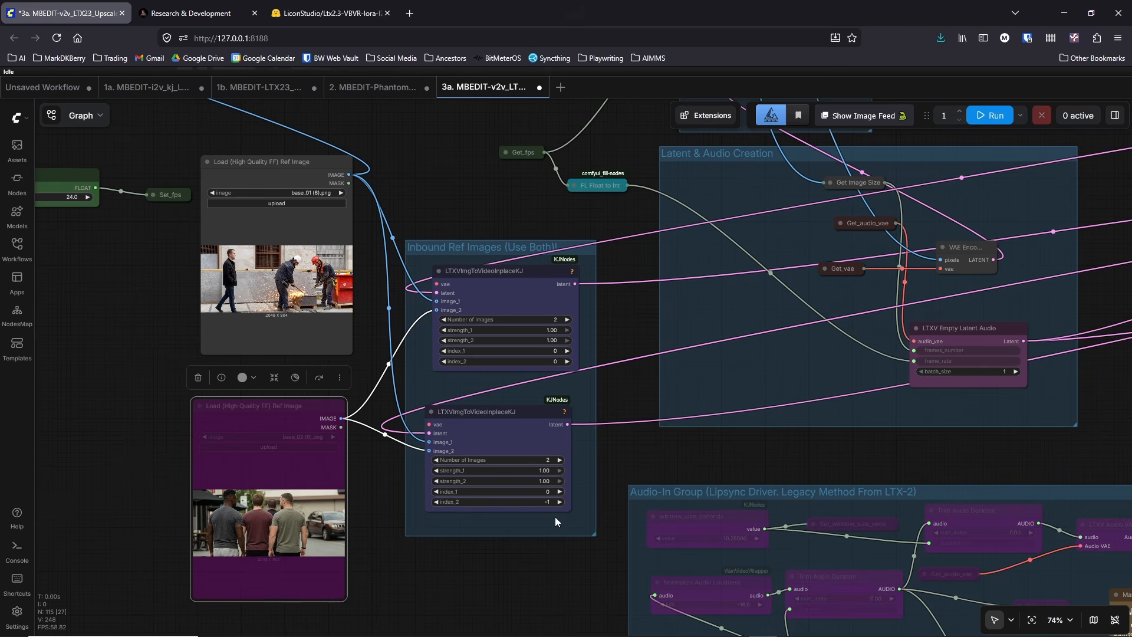
{"action": "scroll", "coordinate": [552, 491], "scroll_direction": "up", "scroll_amount": 4}
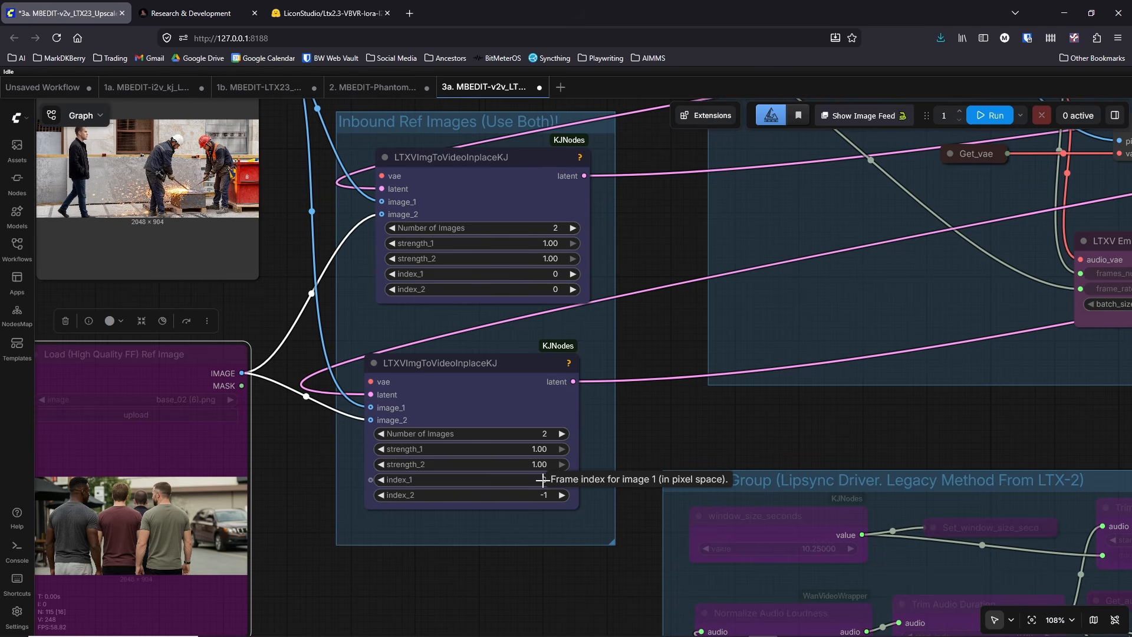
{"action": "left_click", "coordinate": [556, 289]}
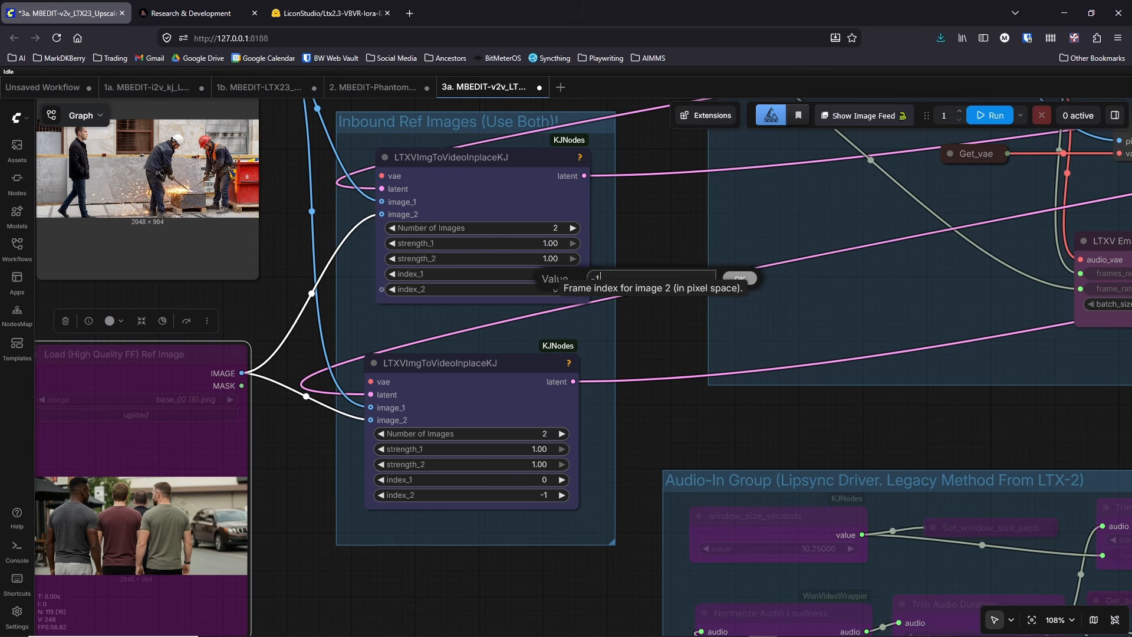
{"action": "key", "text": "Return"}
{"action": "left_click", "coordinate": [658, 241]}
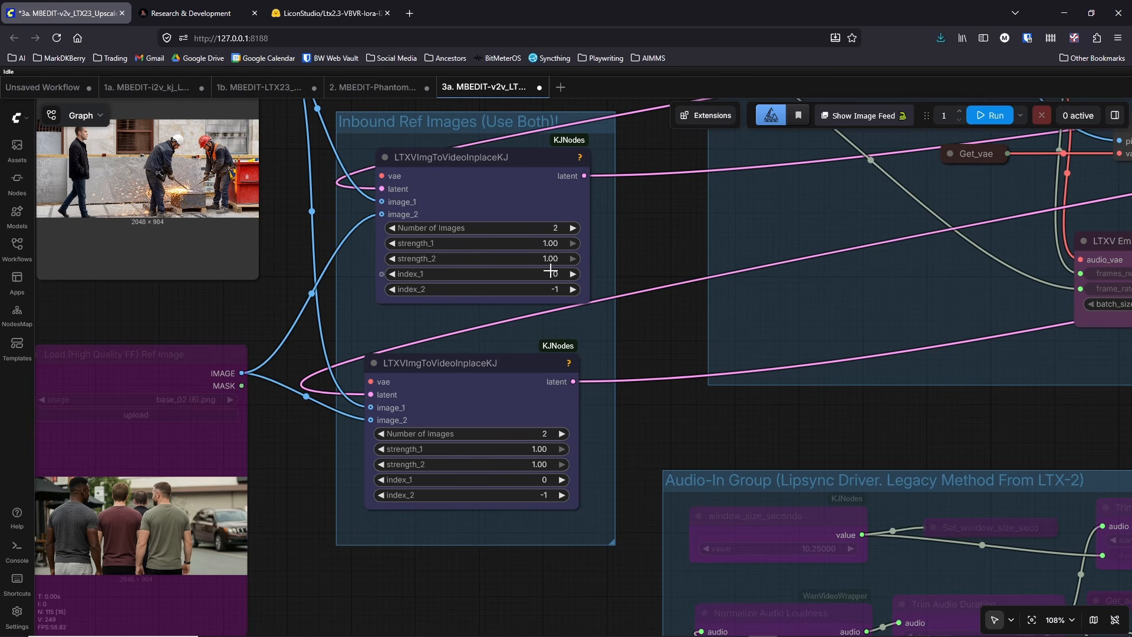
Step: Shift the lower LTXVImgToVideoInplaceKJ node slightly right to line it up under the upper one
{"action": "scroll", "coordinate": [544, 273], "scroll_direction": "down", "scroll_amount": 5}
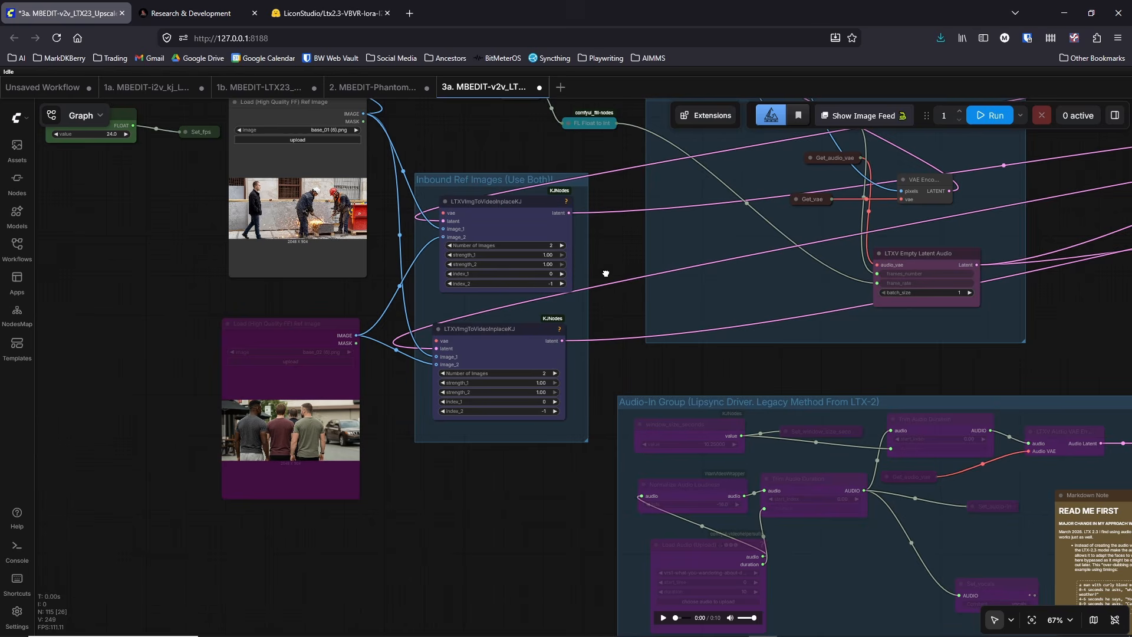
{"action": "scroll", "coordinate": [596, 277], "scroll_direction": "up", "scroll_amount": 3}
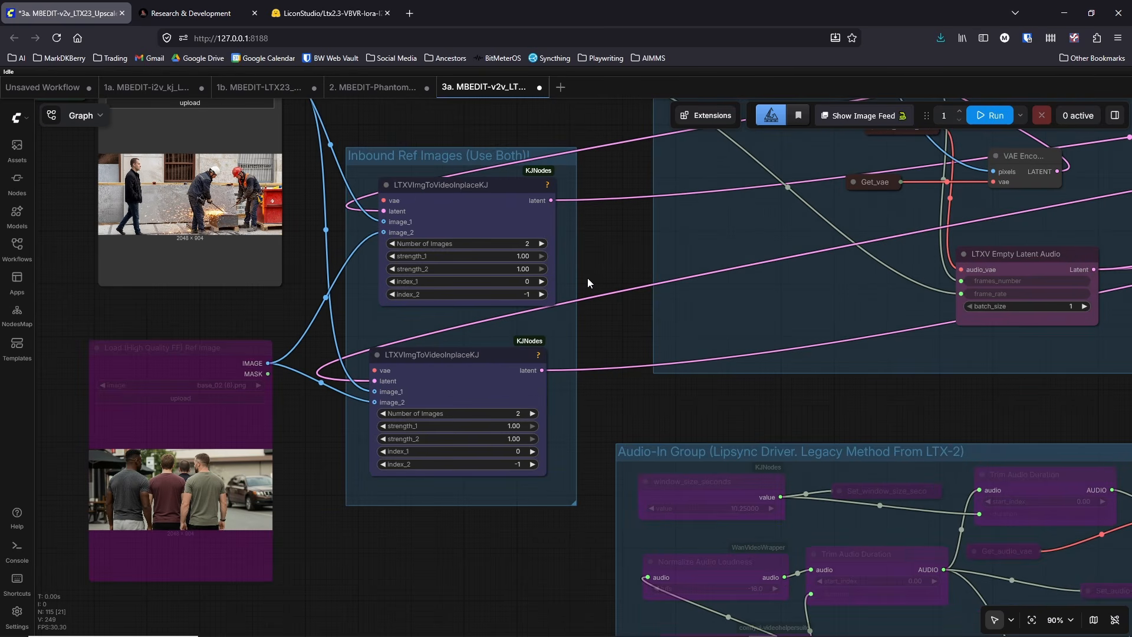
{"action": "left_click_drag", "start_coordinate": [472, 356], "coordinate": [480, 355]}
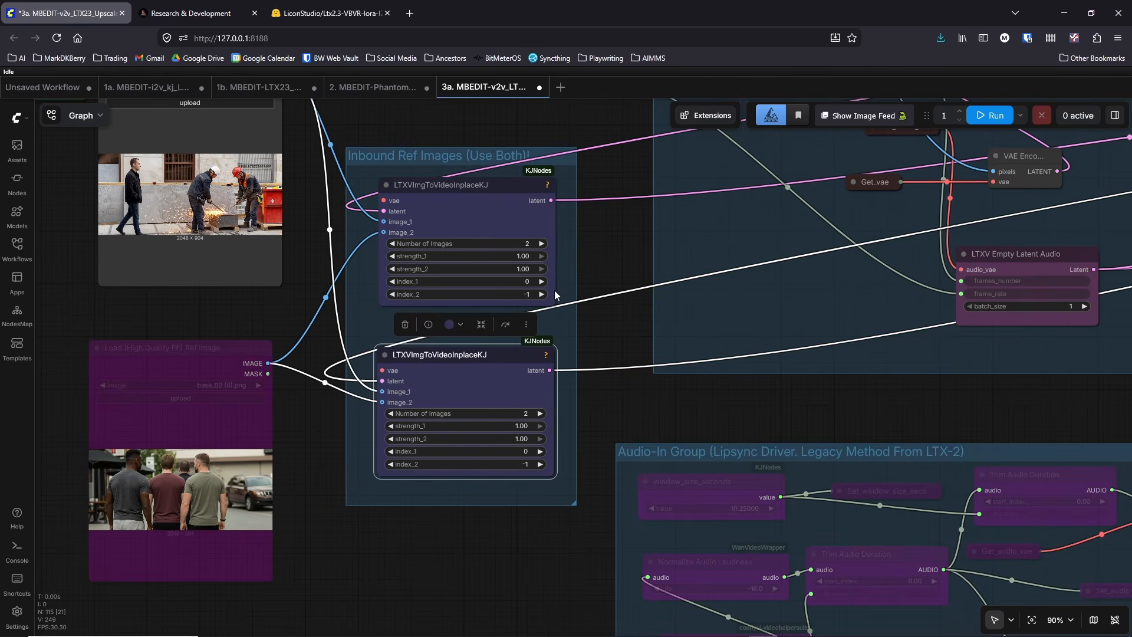
{"action": "left_click", "coordinate": [599, 256]}
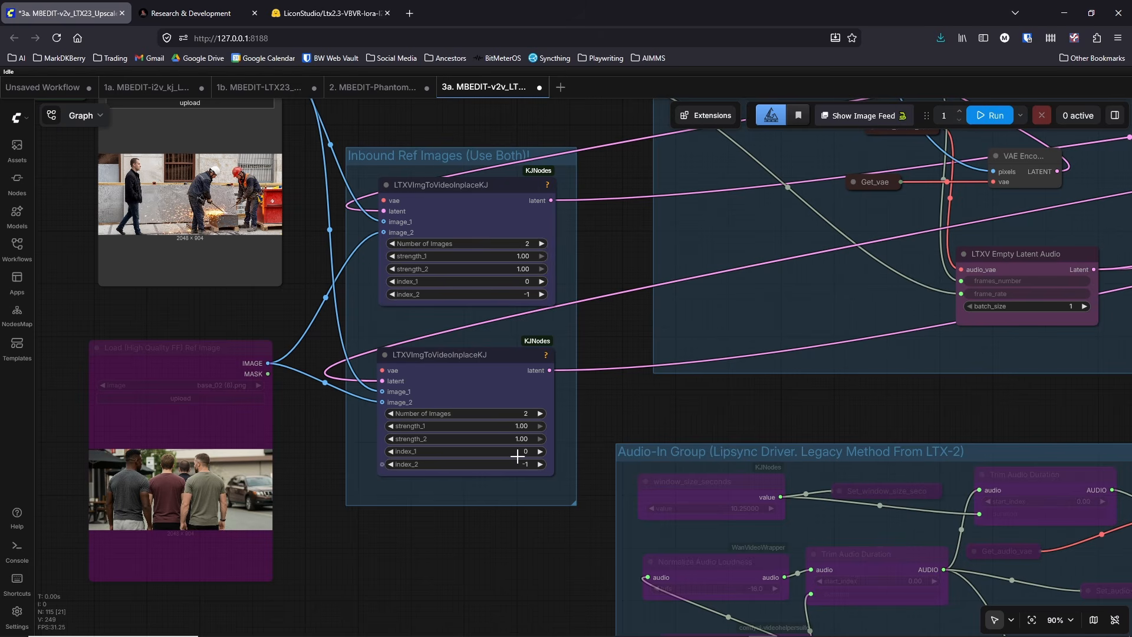
Step: Re-enable the bypassed second Load (High Quality FF) Ref Image node
{"action": "left_click_drag", "start_coordinate": [352, 258], "coordinate": [491, 352]}
{"action": "left_click", "coordinate": [352, 456]}
{"action": "key", "text": "ctrl+b"}
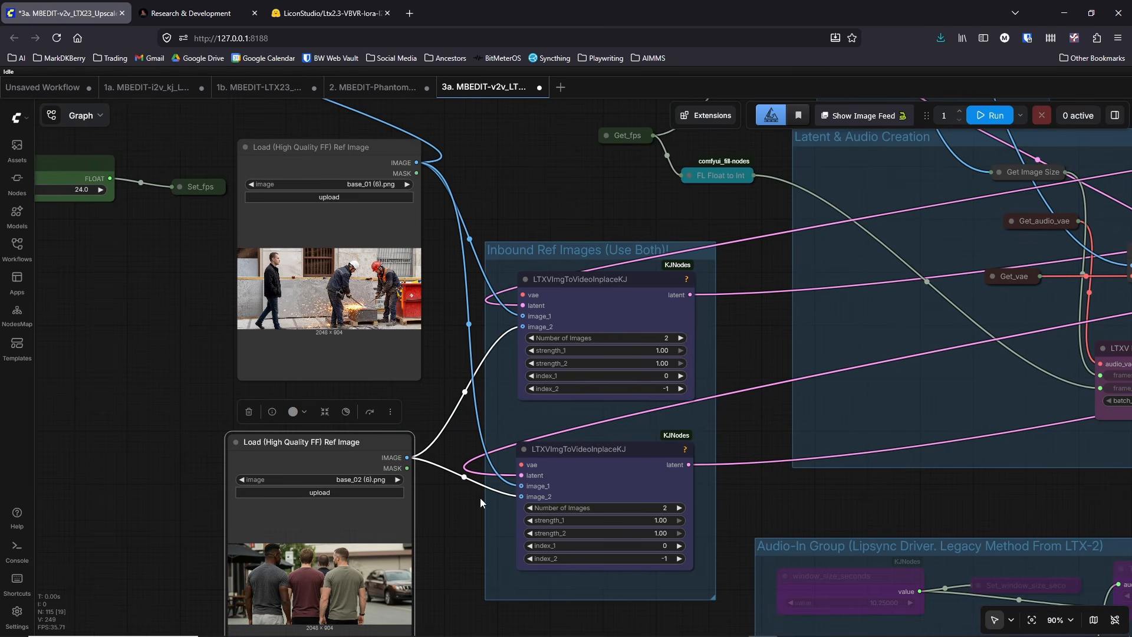
Step: Export the workflow again, replacing the existing 3a. MBEDIT-v2v_LTX23_Upscaler-w-DualSampler_vrs12.json in the video_pipeline folder
{"action": "left_click", "coordinate": [17, 118]}
{"action": "mouse_move", "coordinate": [64, 172]}
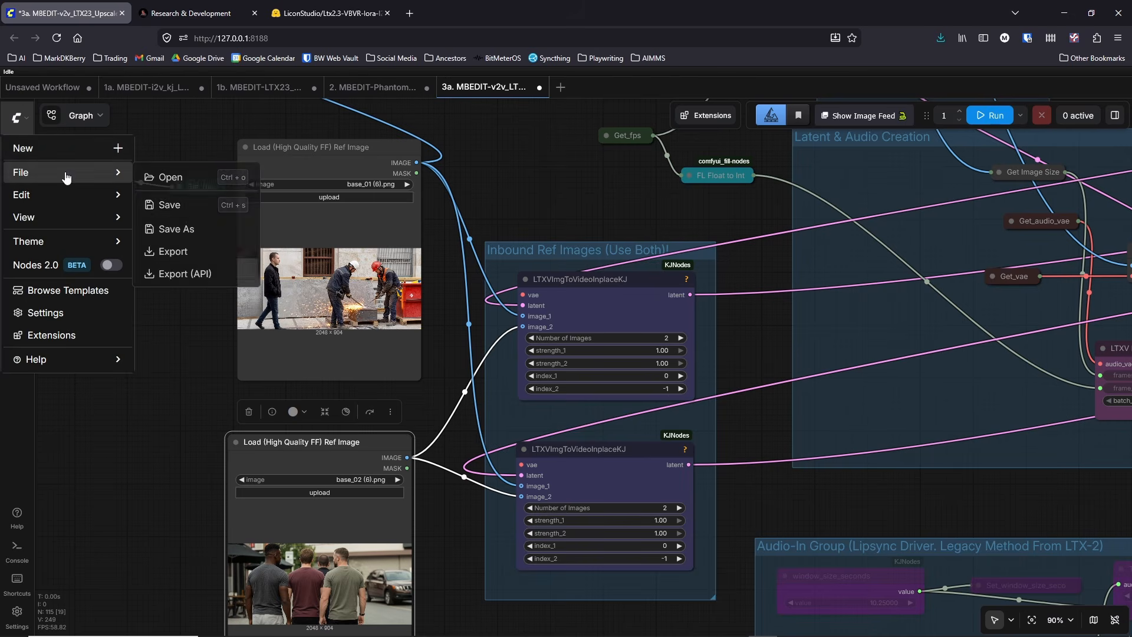
{"action": "left_click", "coordinate": [174, 251]}
{"action": "left_click", "coordinate": [560, 390]}
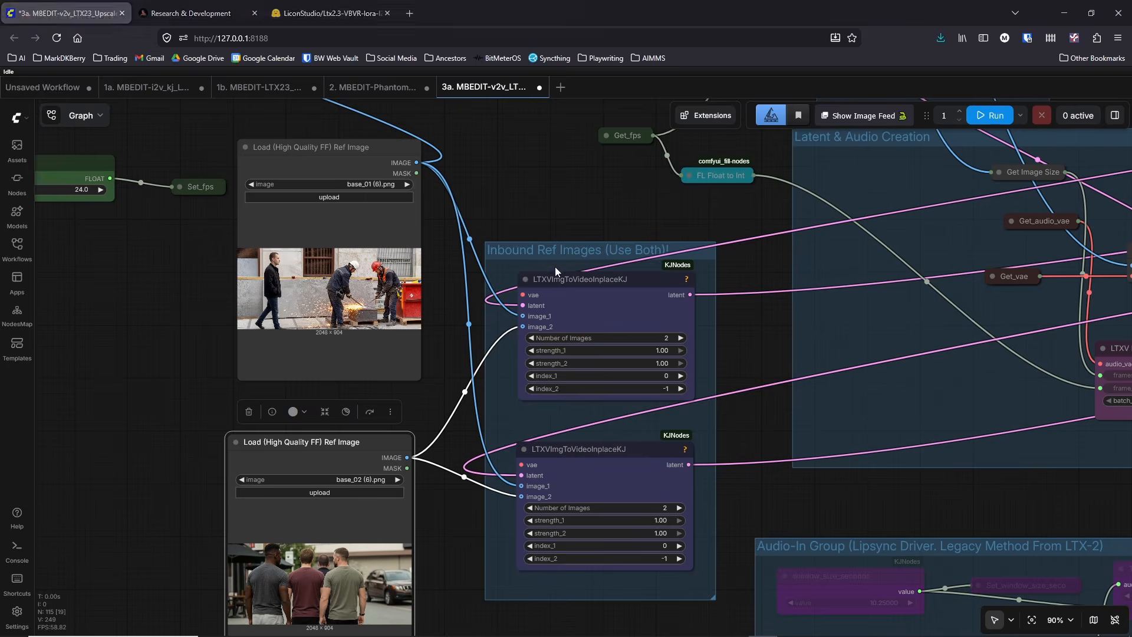
{"action": "left_click", "coordinate": [446, 170]}
{"action": "left_click", "coordinate": [751, 426]}
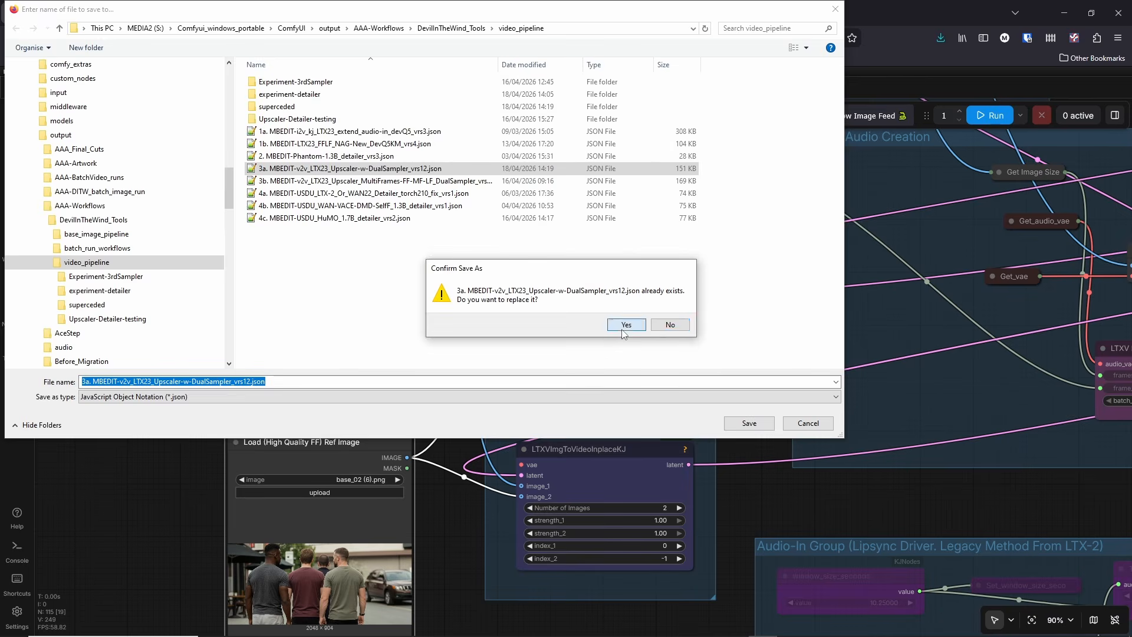
{"action": "left_click", "coordinate": [668, 324]}
{"action": "left_click_drag", "start_coordinate": [450, 385], "coordinate": [469, 313]}
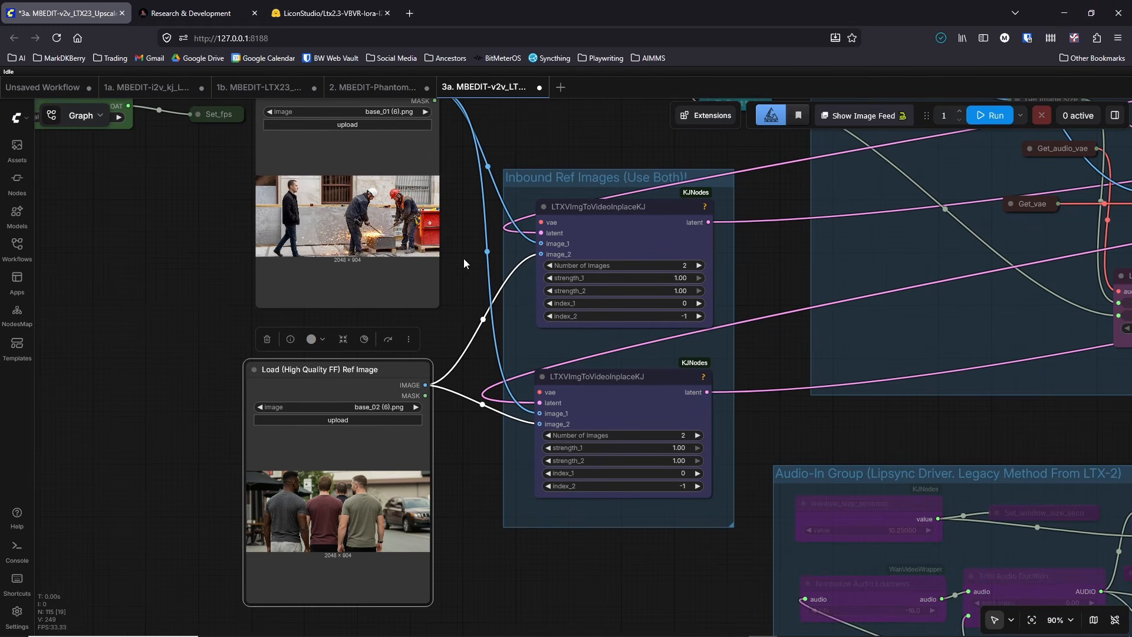
Step: Rename the lower reference image loader, which loads base_02 (6).png, to Load (High Quality LF) Ref Image
{"action": "scroll", "coordinate": [463, 258], "scroll_direction": "down", "scroll_amount": 3}
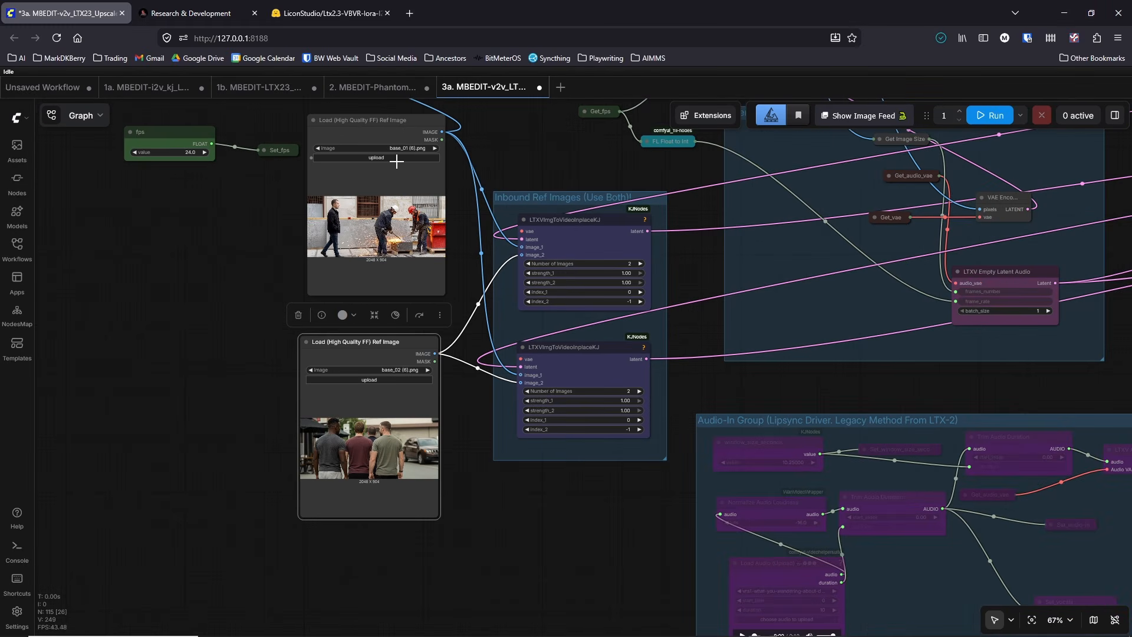
{"action": "double_click", "coordinate": [360, 343]}
{"action": "left_click", "coordinate": [357, 344]}
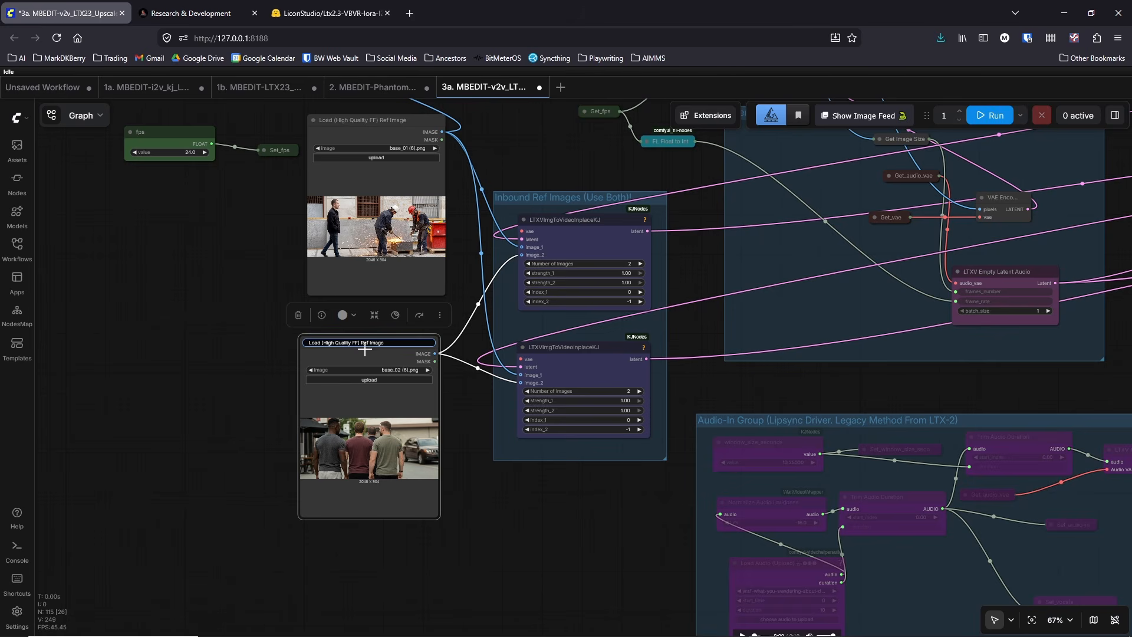
{"action": "key", "text": "BackSpace"}
{"action": "type", "text": "L"}
{"action": "key", "text": "Return"}
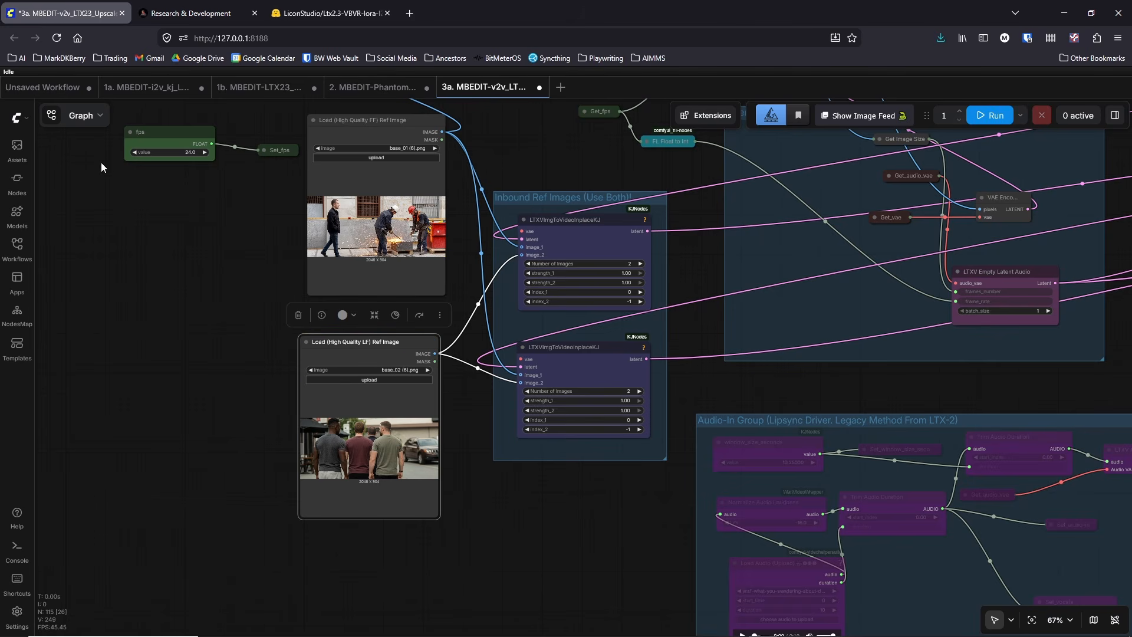
Step: Export the renamed-node workflow over the existing 3a. MBEDIT-v2v_LTX23_Upscaler-w-DualSampler_vrs12.json in the video_pipeline folder
{"action": "left_click", "coordinate": [17, 117]}
{"action": "mouse_move", "coordinate": [59, 172]}
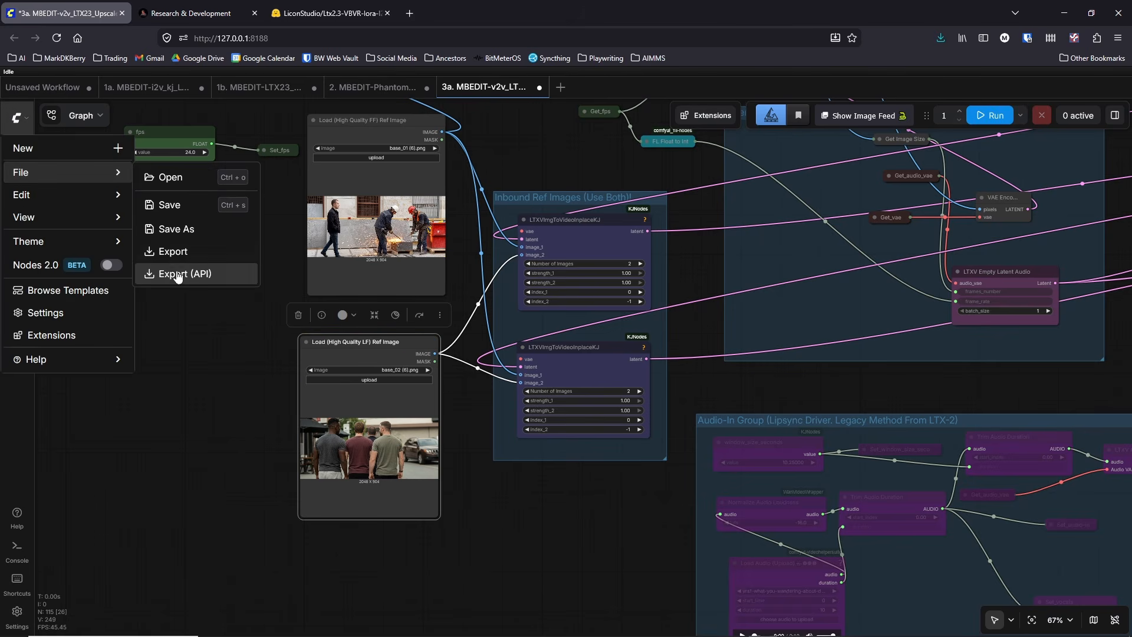
{"action": "left_click", "coordinate": [177, 253]}
{"action": "left_click", "coordinate": [561, 394]}
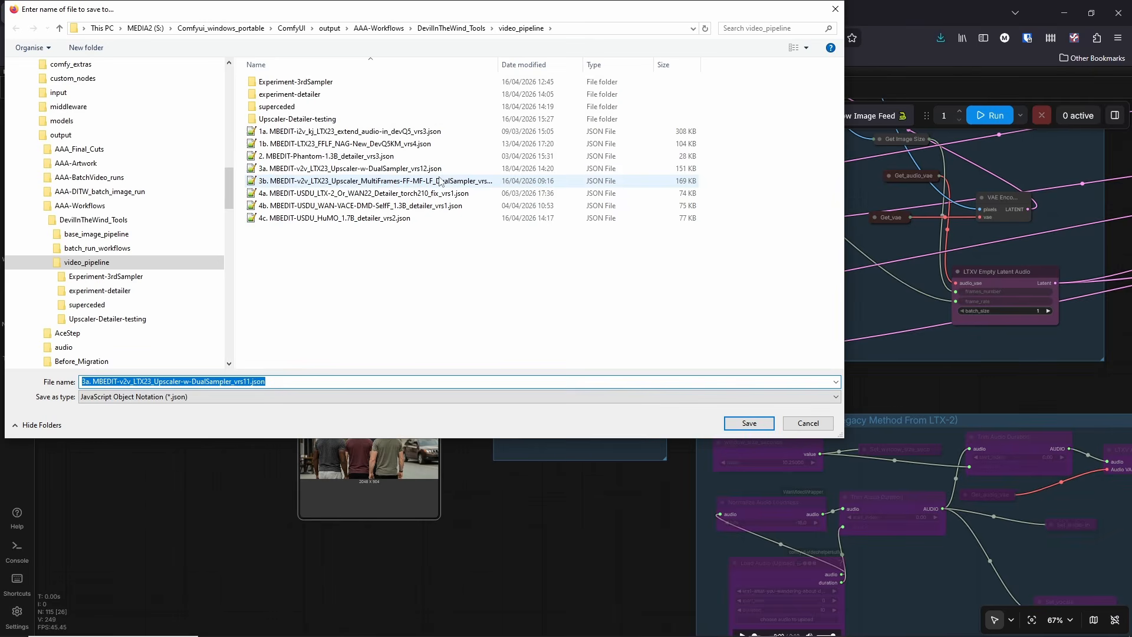
{"action": "left_click", "coordinate": [423, 168]}
{"action": "left_click", "coordinate": [733, 422]}
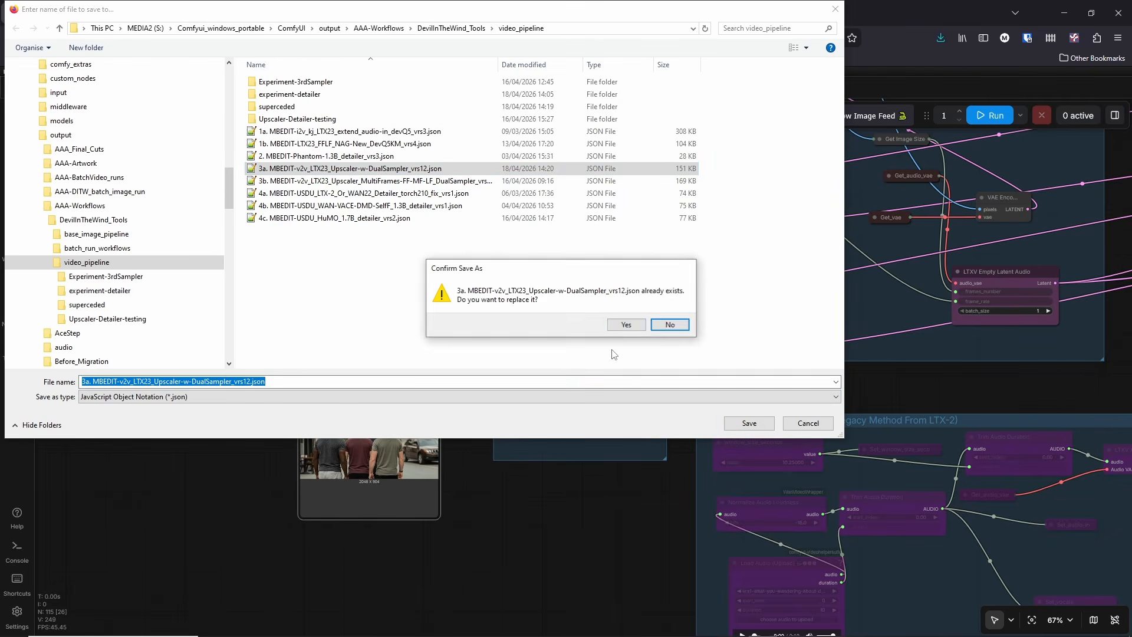
{"action": "left_click", "coordinate": [625, 327]}
Step: Move the Load (High Quality LF) Ref Image node slightly down, away from the first-frame image loader
{"action": "scroll", "coordinate": [424, 348], "scroll_direction": "up", "scroll_amount": 2}
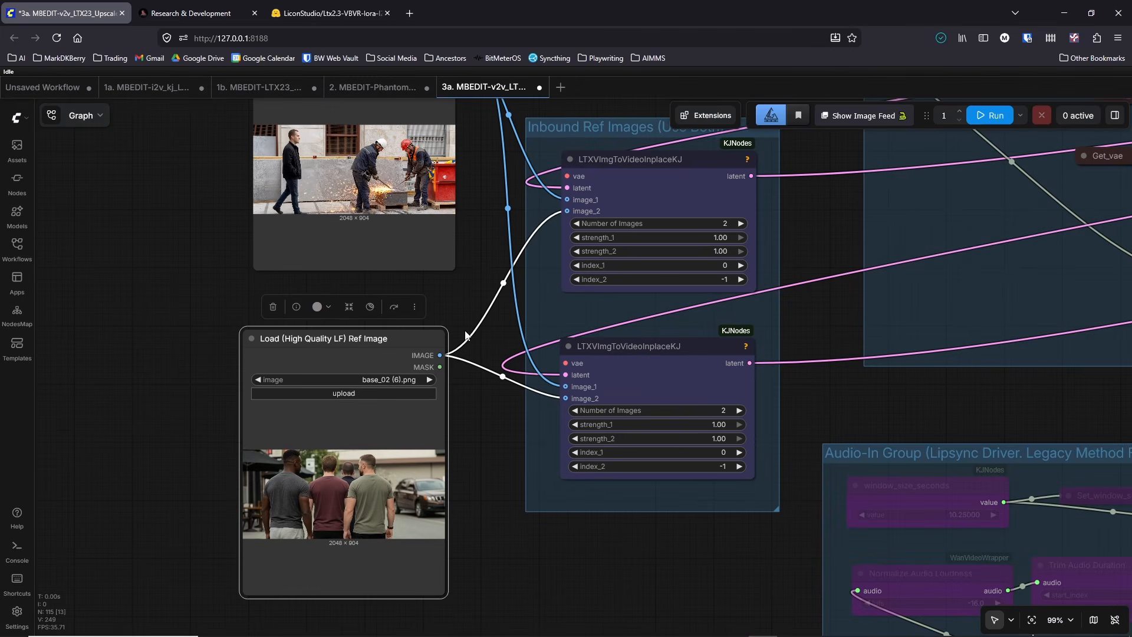
{"action": "left_click", "coordinate": [479, 260]}
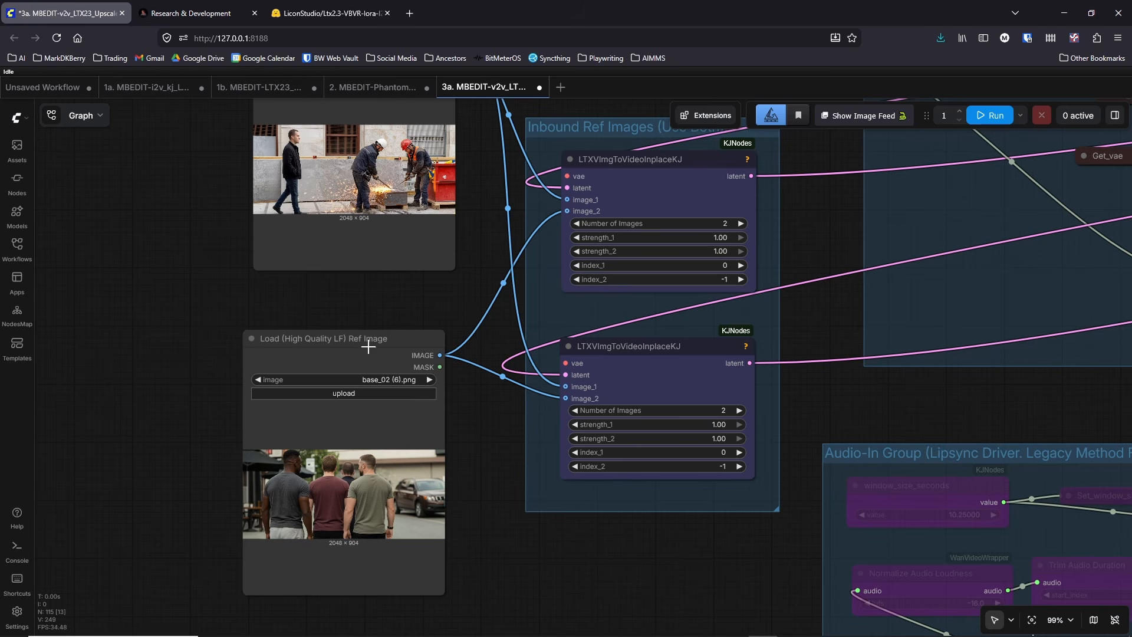
{"action": "left_click_drag", "start_coordinate": [366, 341], "coordinate": [373, 368]}
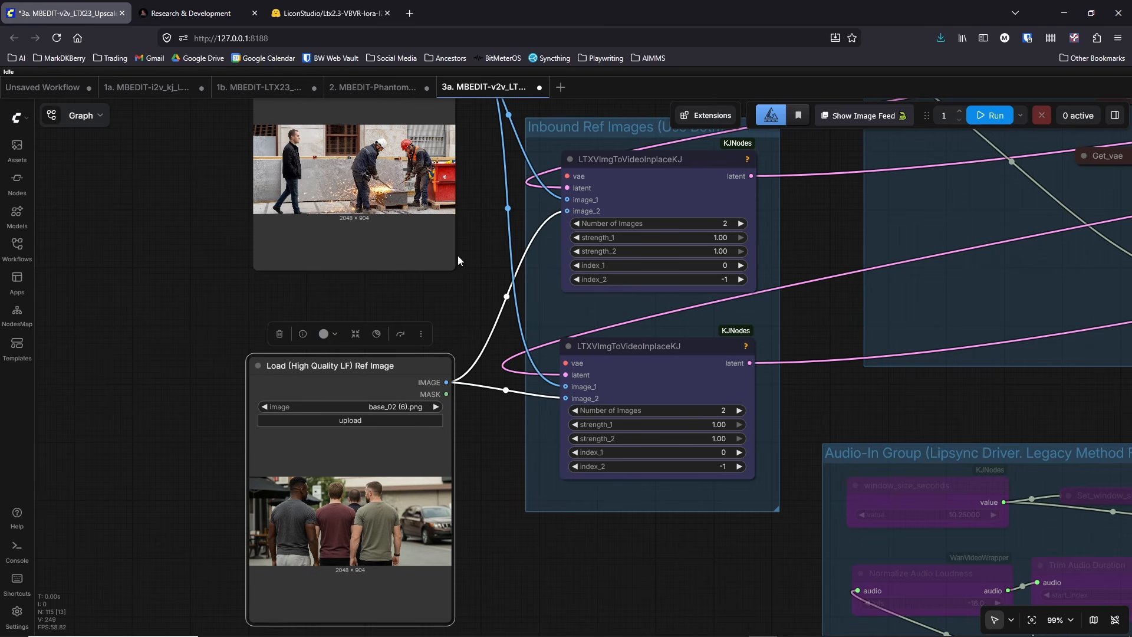
{"action": "left_click_drag", "start_coordinate": [374, 96], "coordinate": [346, 178]}
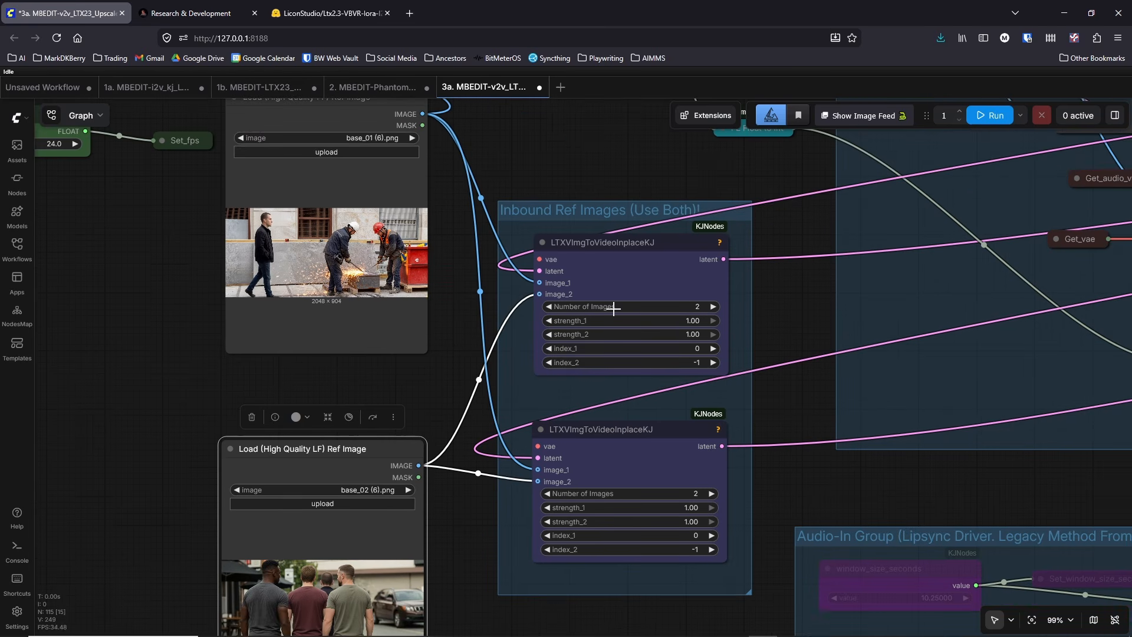
{"action": "scroll", "coordinate": [598, 389], "scroll_direction": "down", "scroll_amount": 13}
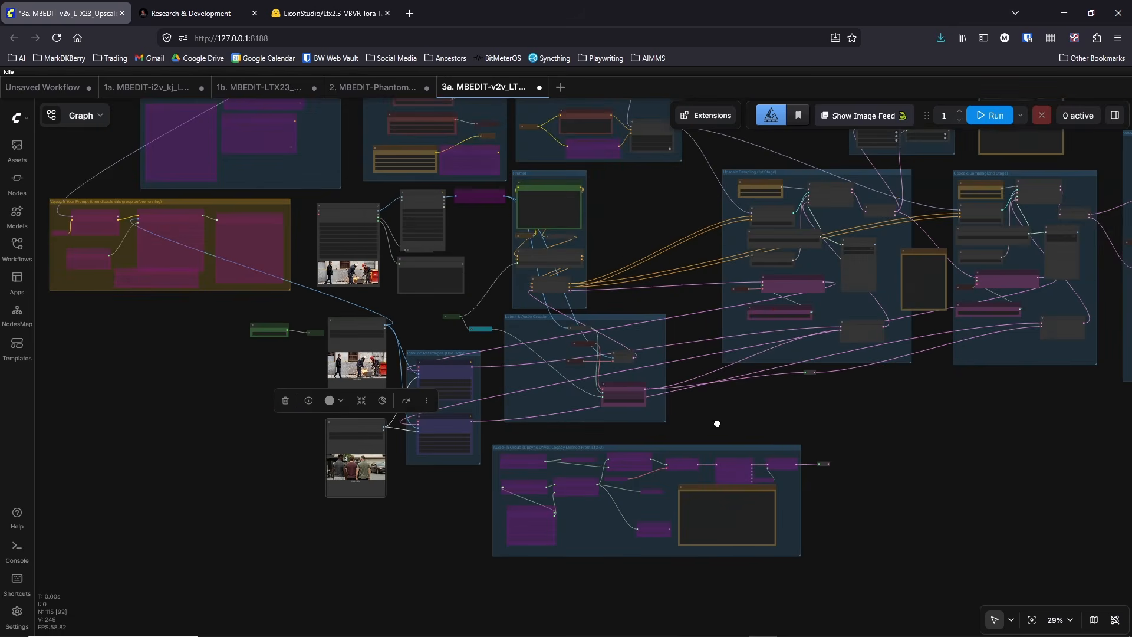
Step: Try placing the upper LTXVImgToVideoInplaceKJ node beneath the Upscale Sampling (1st Stage) group and return it to the Inbound Ref Images group
{"action": "left_click_drag", "start_coordinate": [717, 423], "coordinate": [640, 433]}
{"action": "left_click_drag", "start_coordinate": [381, 373], "coordinate": [758, 369]}
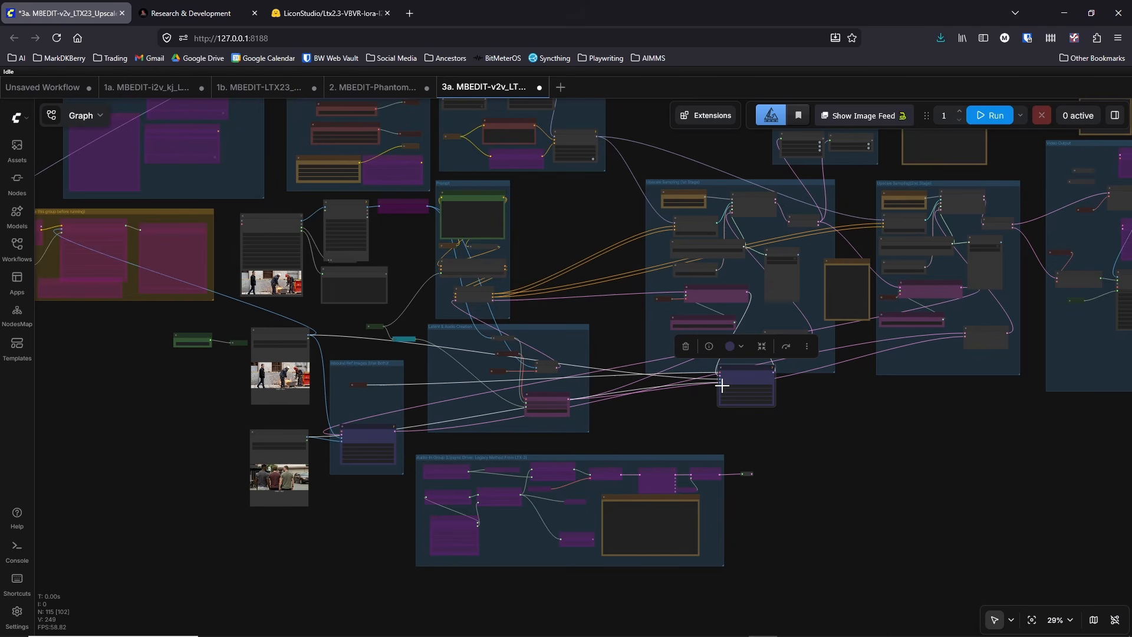
{"action": "left_click_drag", "start_coordinate": [741, 373], "coordinate": [366, 378]}
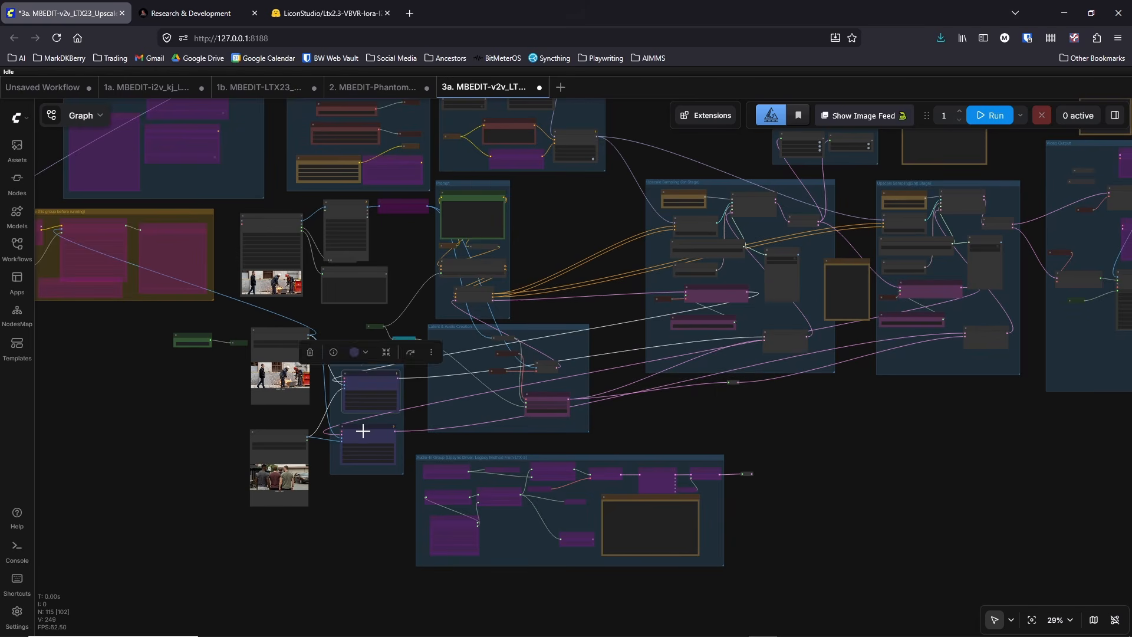
Step: Move the lower LTXVImgToVideoInplaceKJ node from the Inbound Ref Images group to just below the Upscale Sampling(2nd Stage) group
{"action": "left_click_drag", "start_coordinate": [362, 430], "coordinate": [946, 398]}
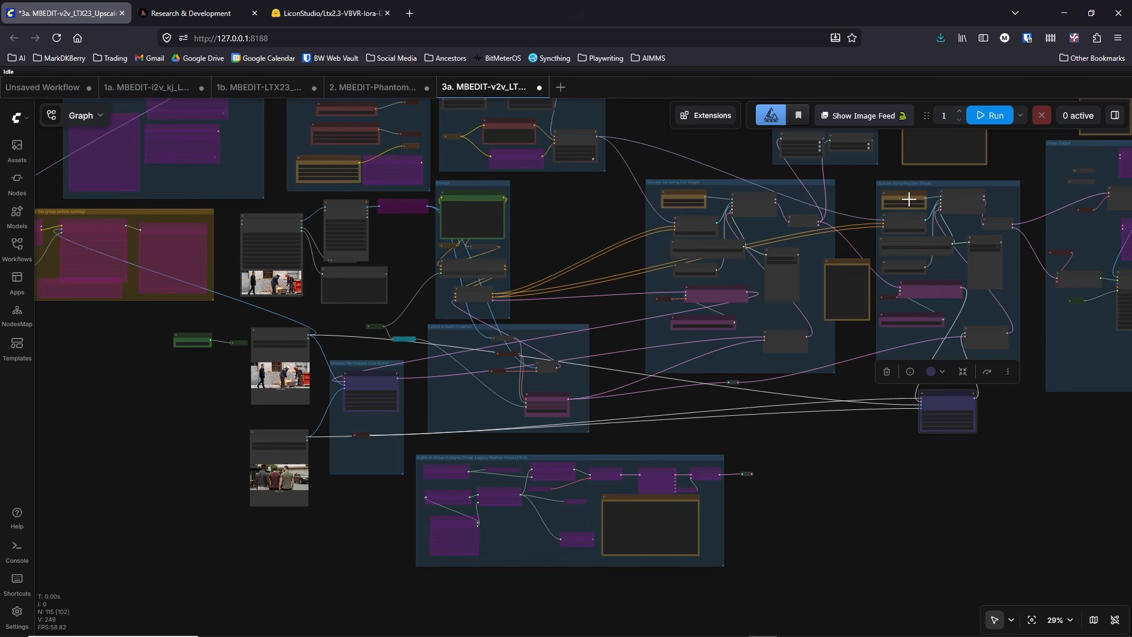
{"action": "left_click_drag", "start_coordinate": [839, 208], "coordinate": [787, 234]}
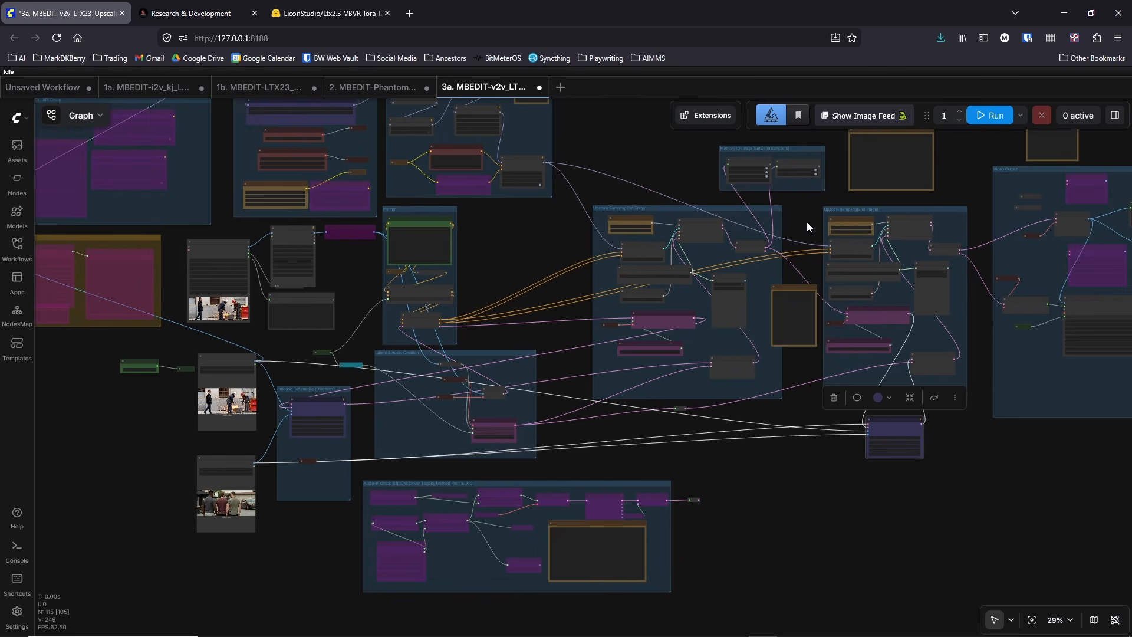
{"action": "scroll", "coordinate": [959, 298], "scroll_direction": "up", "scroll_amount": 3}
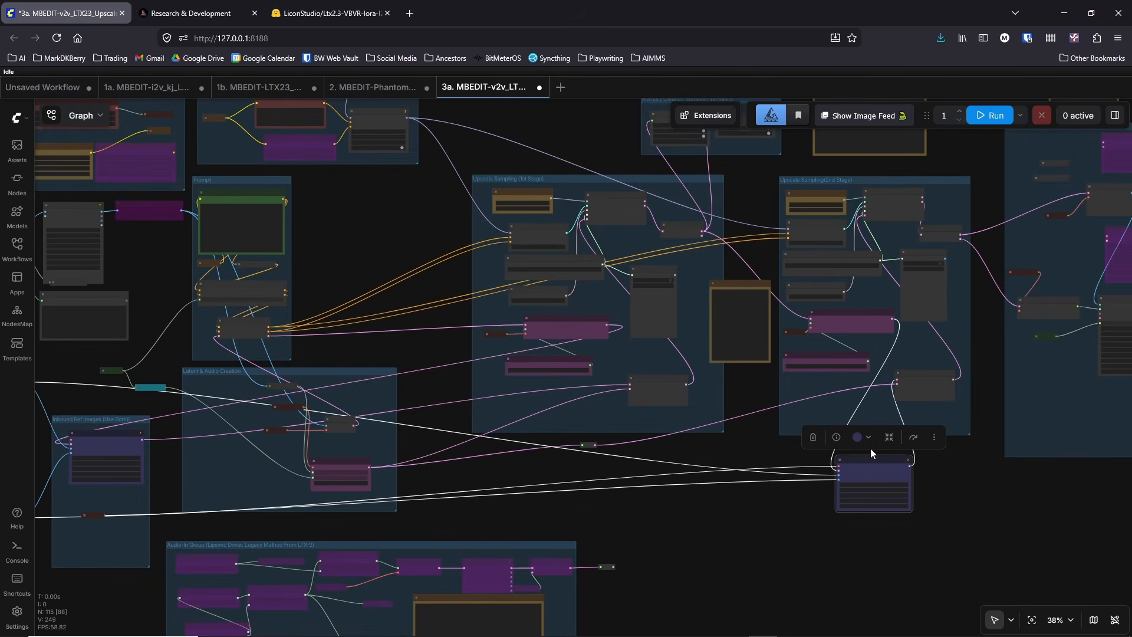
{"action": "left_click_drag", "start_coordinate": [781, 509], "coordinate": [842, 484]}
{"action": "scroll", "coordinate": [774, 461], "scroll_direction": "down", "scroll_amount": 2}
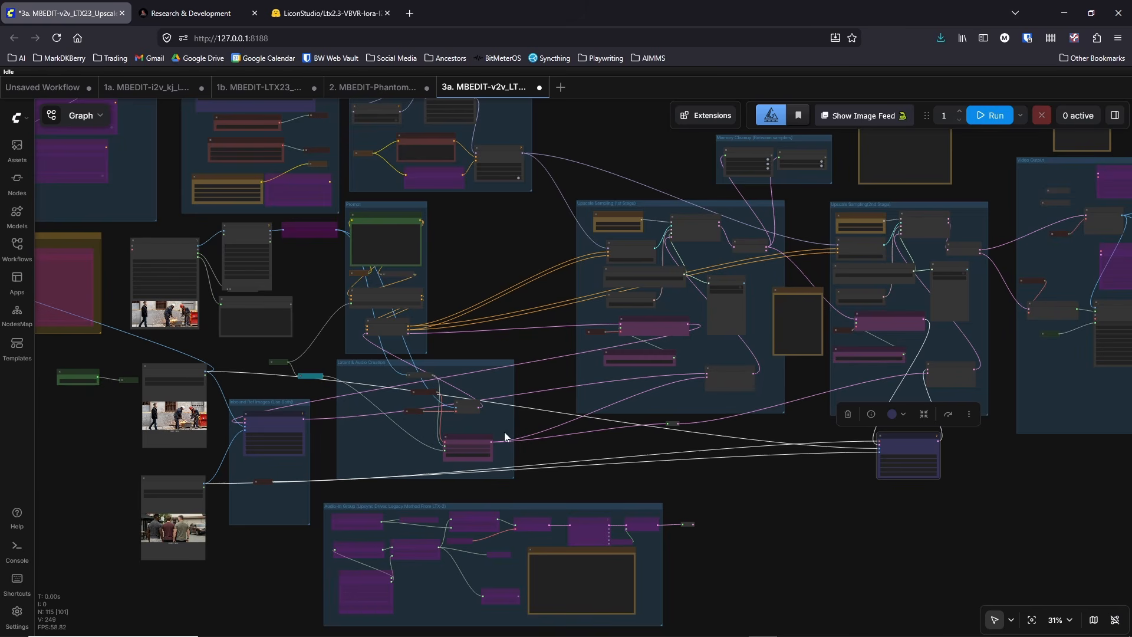
Step: Select the first-frame and last-frame reference image loaders in turn to trace their connections
{"action": "left_click", "coordinate": [172, 376]}
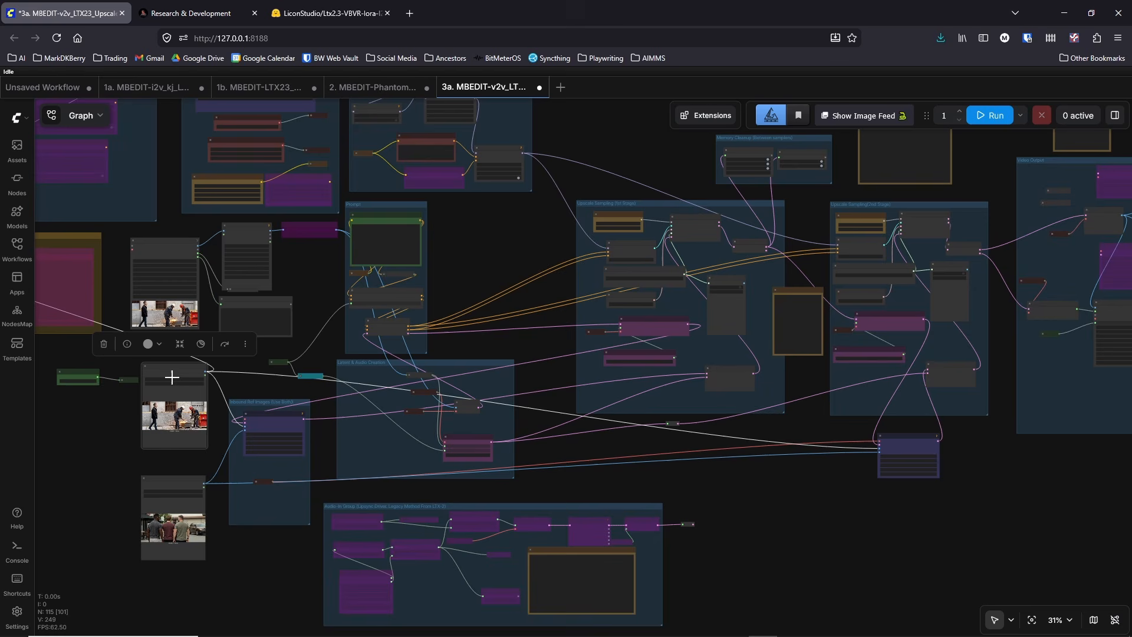
{"action": "left_click", "coordinate": [184, 483]}
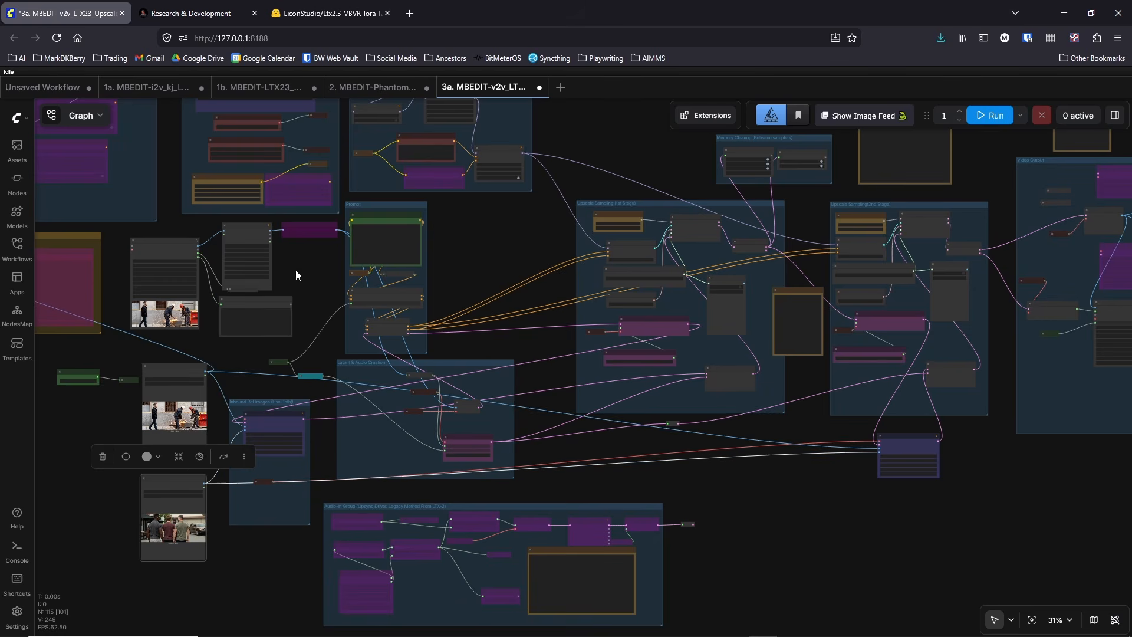
{"action": "left_click_drag", "start_coordinate": [295, 270], "coordinate": [313, 299]}
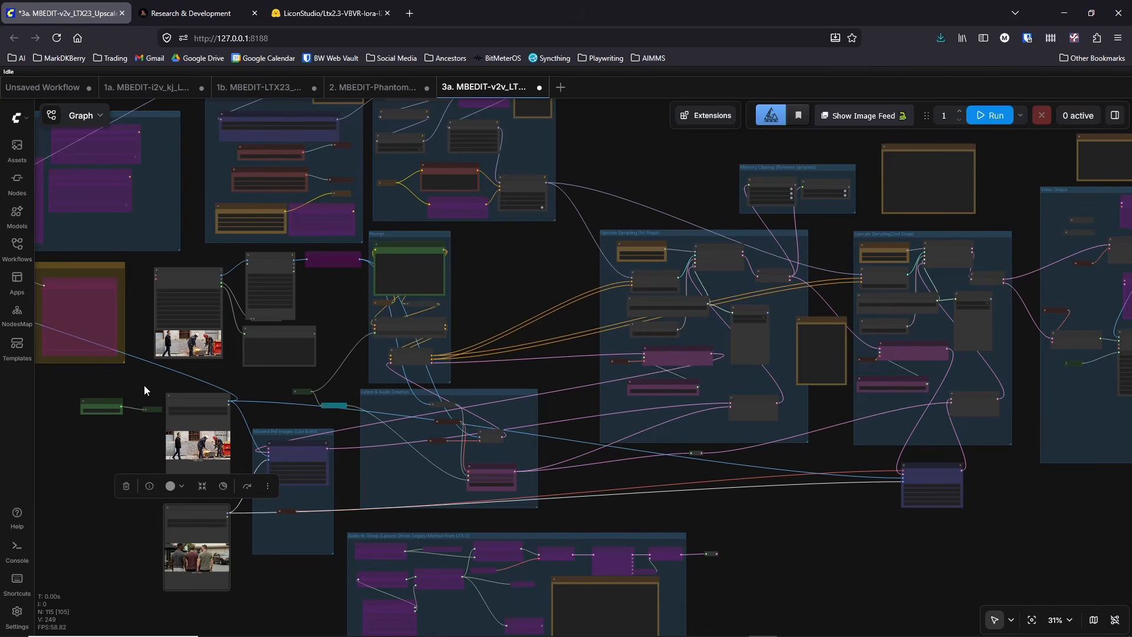
Step: Resume the construction site video preview in the Load Video (Upload) node, watch it play and pause it
{"action": "scroll", "coordinate": [158, 358], "scroll_direction": "up", "scroll_amount": 12}
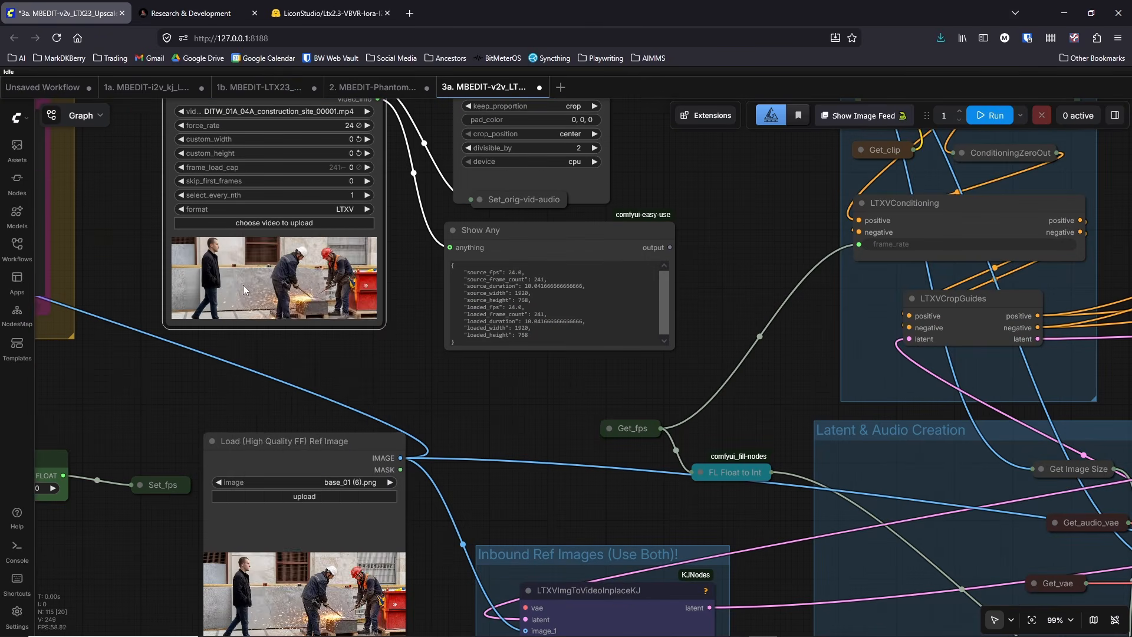
{"action": "right_click", "coordinate": [243, 284]}
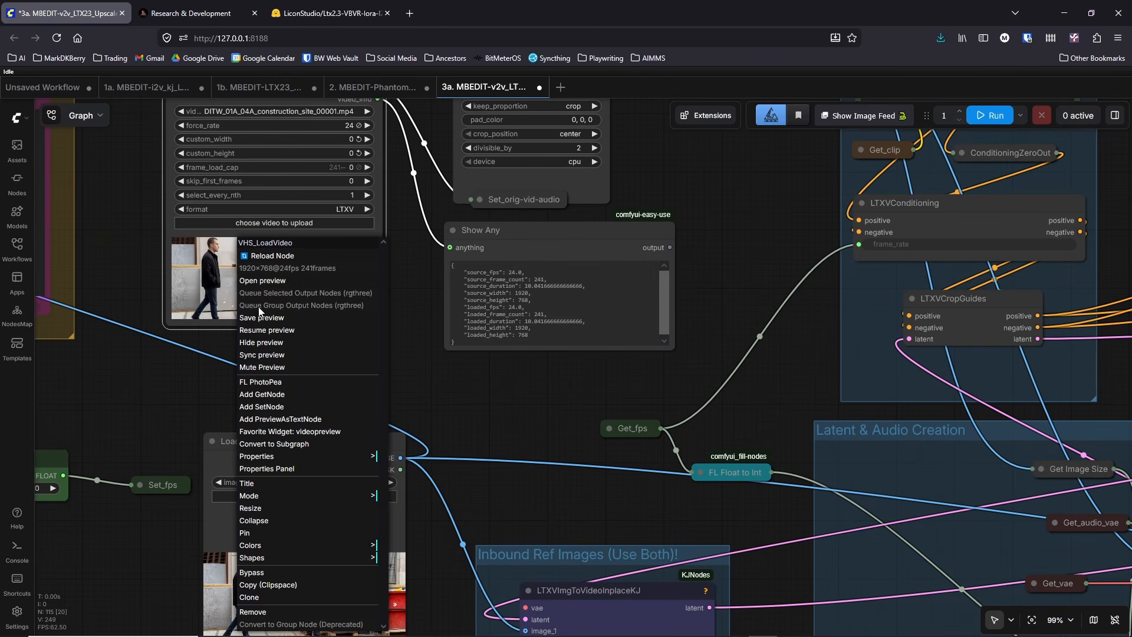
{"action": "left_click", "coordinate": [260, 330]}
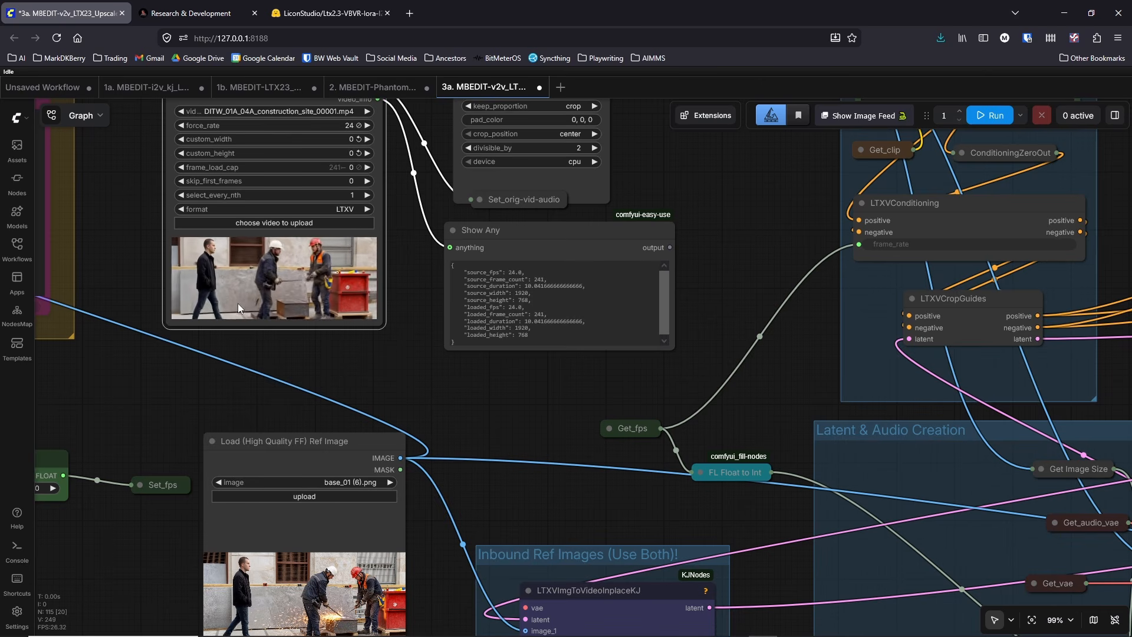
{"action": "left_click_drag", "start_coordinate": [435, 325], "coordinate": [415, 385]}
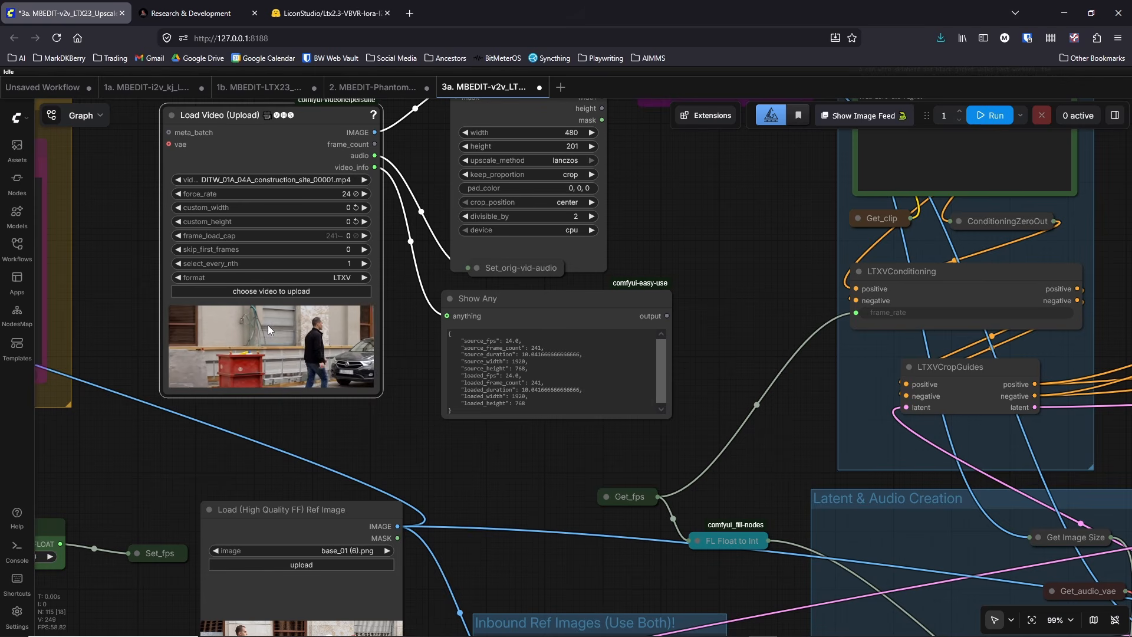
{"action": "right_click", "coordinate": [268, 324]}
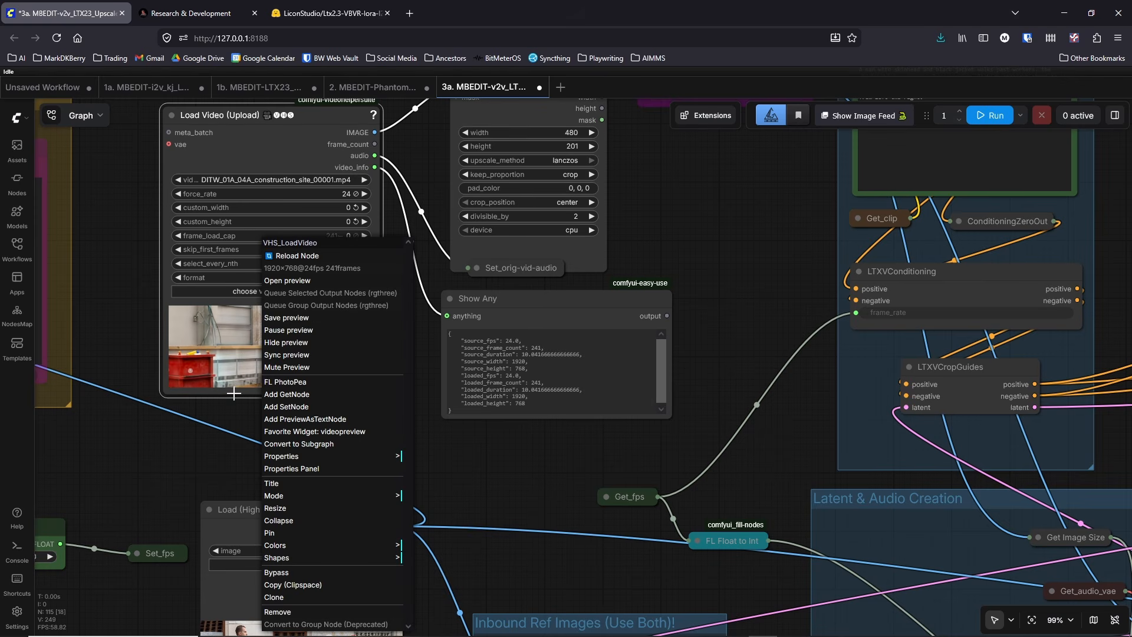
{"action": "left_click", "coordinate": [282, 336]}
Step: Examine how the input video, reference images, prompt and MEM & NAG group feed into the first upscale sampling stage
{"action": "left_click_drag", "start_coordinate": [418, 311], "coordinate": [351, 377]}
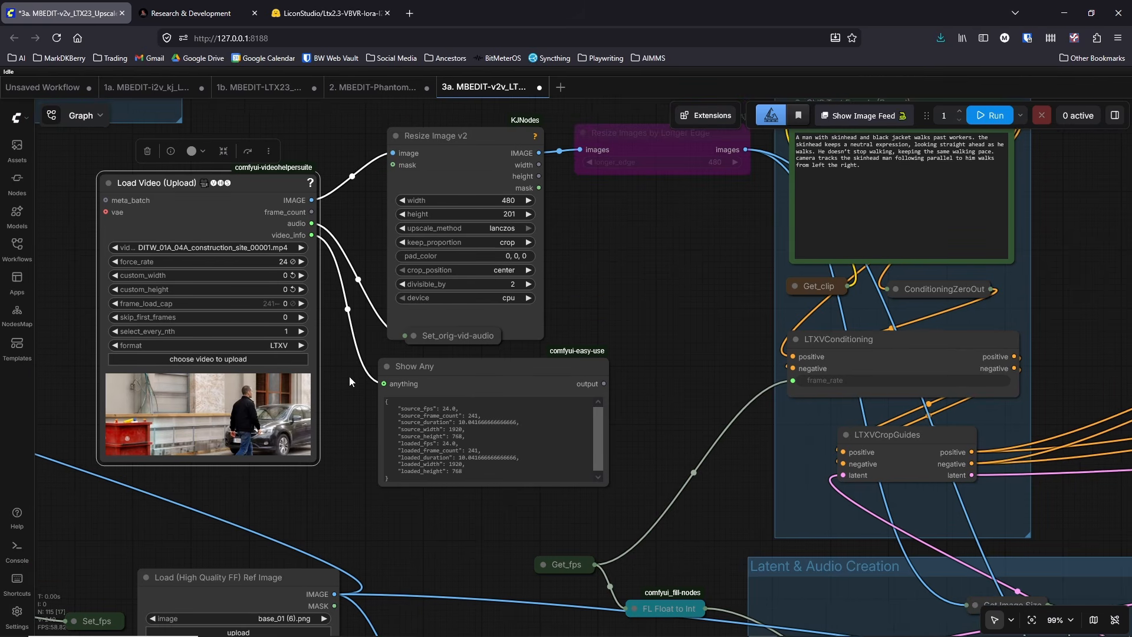
{"action": "left_click_drag", "start_coordinate": [650, 407], "coordinate": [575, 349]}
{"action": "scroll", "coordinate": [575, 349], "scroll_direction": "down", "scroll_amount": 2}
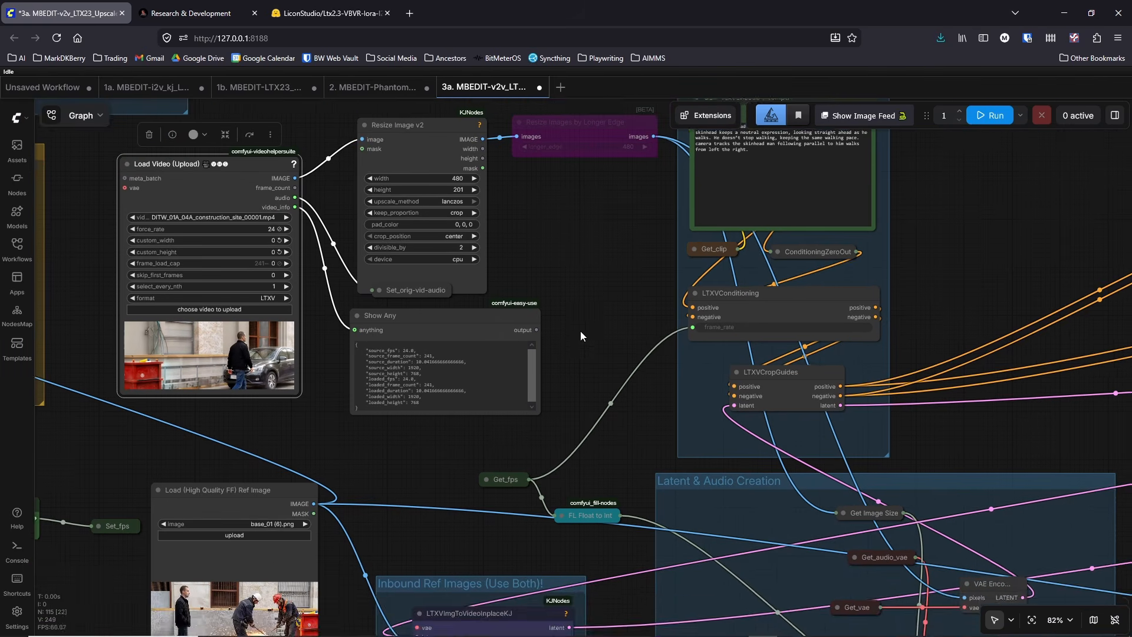
{"action": "left_click_drag", "start_coordinate": [596, 290], "coordinate": [602, 331]}
{"action": "left_click_drag", "start_coordinate": [462, 491], "coordinate": [613, 298]}
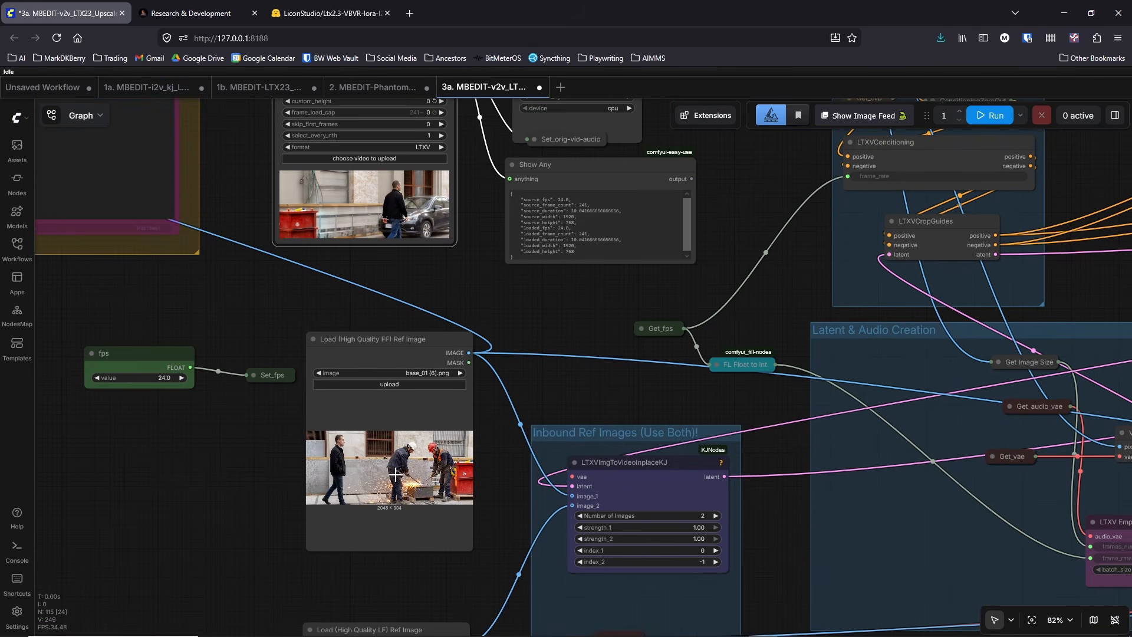
{"action": "left_click_drag", "start_coordinate": [238, 512], "coordinate": [172, 587]}
{"action": "left_click_drag", "start_coordinate": [518, 371], "coordinate": [305, 485]}
{"action": "scroll", "coordinate": [306, 486], "scroll_direction": "down", "scroll_amount": 3}
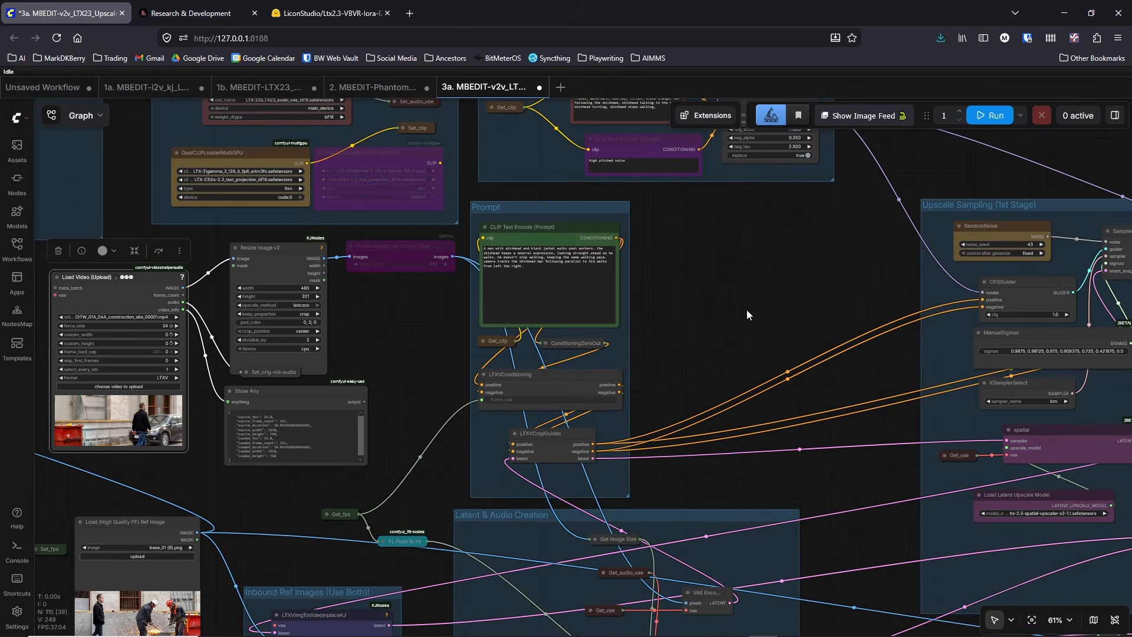
{"action": "left_click_drag", "start_coordinate": [670, 357], "coordinate": [505, 569]}
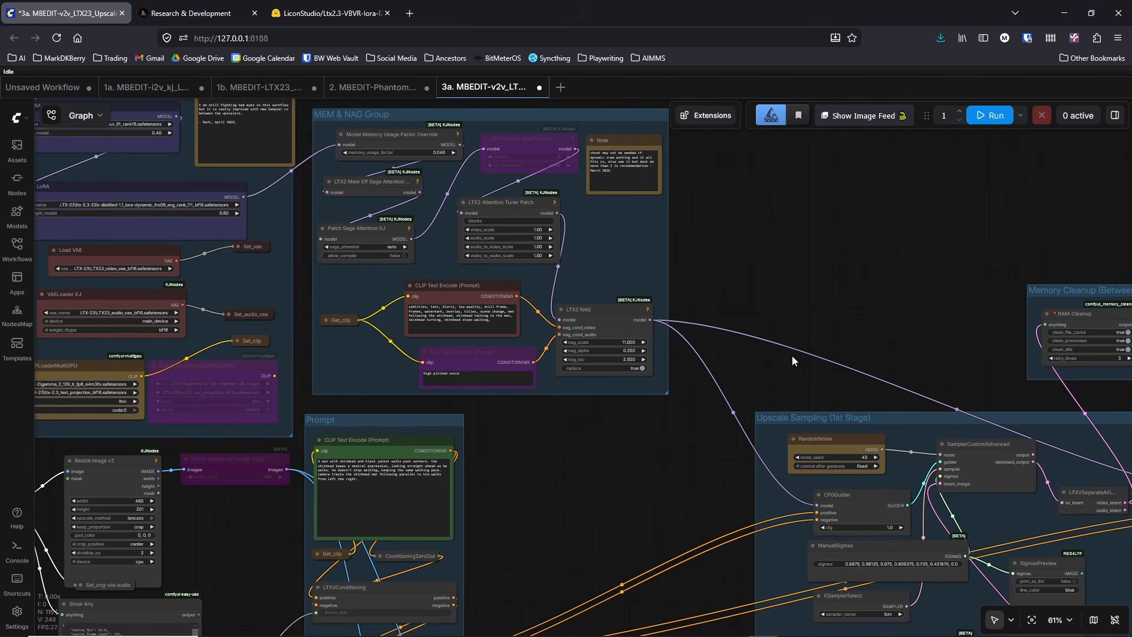
{"action": "left_click_drag", "start_coordinate": [665, 512], "coordinate": [336, 324]}
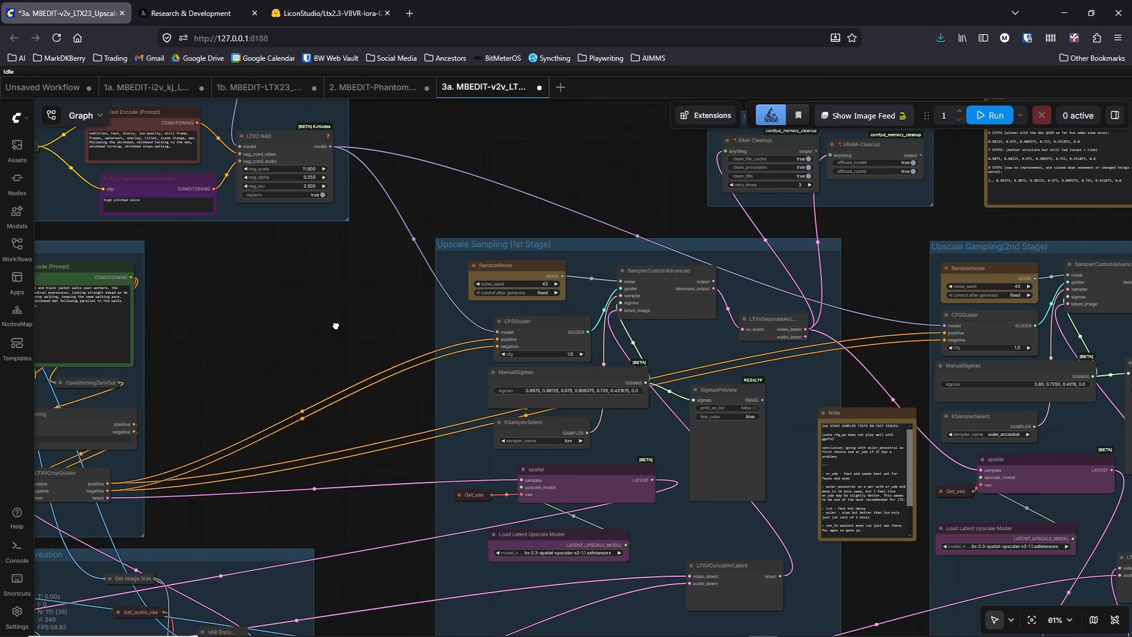
{"action": "left_click_drag", "start_coordinate": [336, 326], "coordinate": [709, 284]}
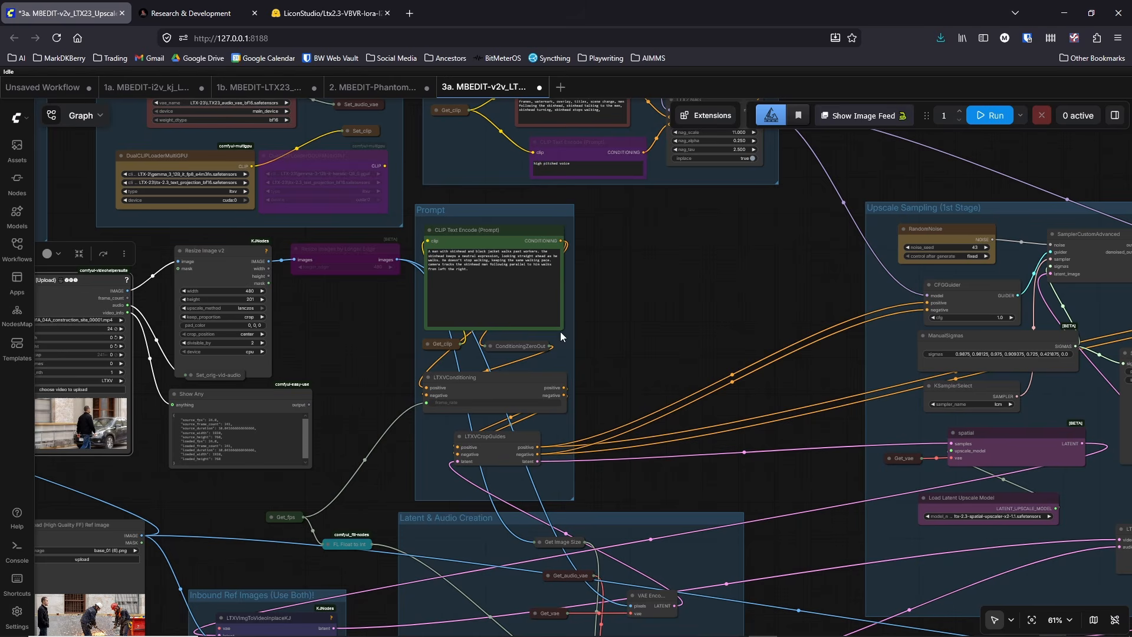
Step: Set noise_seed to 42 in the RandomNoise node of the Upscale Sampling (1st Stage) group
{"action": "left_click_drag", "start_coordinate": [706, 302], "coordinate": [508, 324]}
{"action": "scroll", "coordinate": [653, 319], "scroll_direction": "up", "scroll_amount": 2}
{"action": "scroll", "coordinate": [653, 320], "scroll_direction": "down", "scroll_amount": 3}
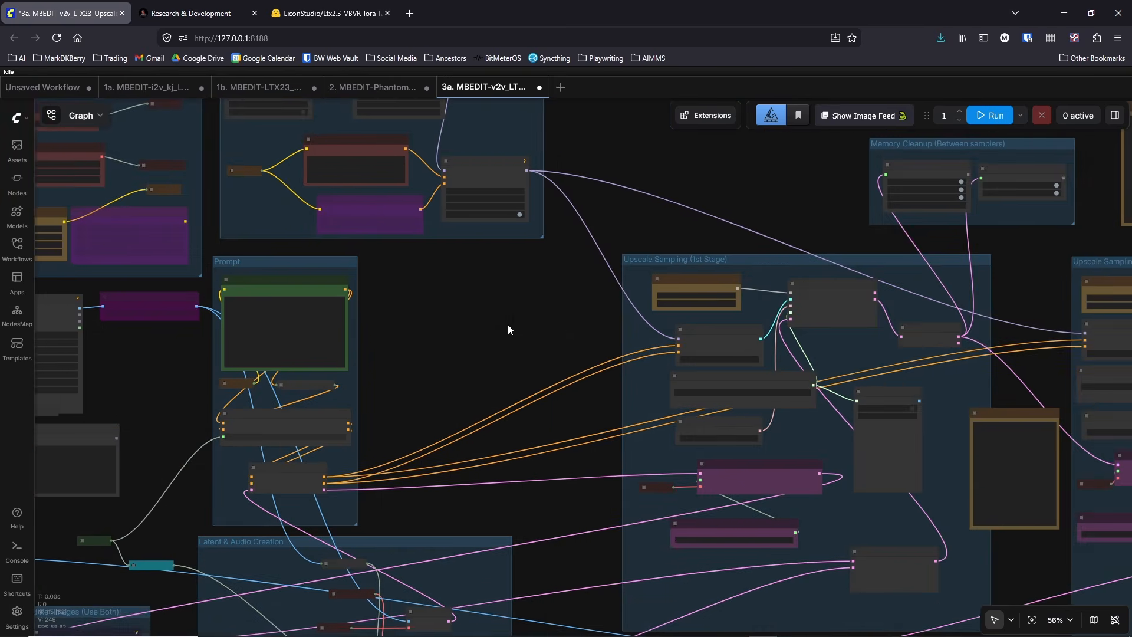
{"action": "scroll", "coordinate": [656, 297], "scroll_direction": "up", "scroll_amount": 7}
{"action": "left_click", "coordinate": [784, 281]}
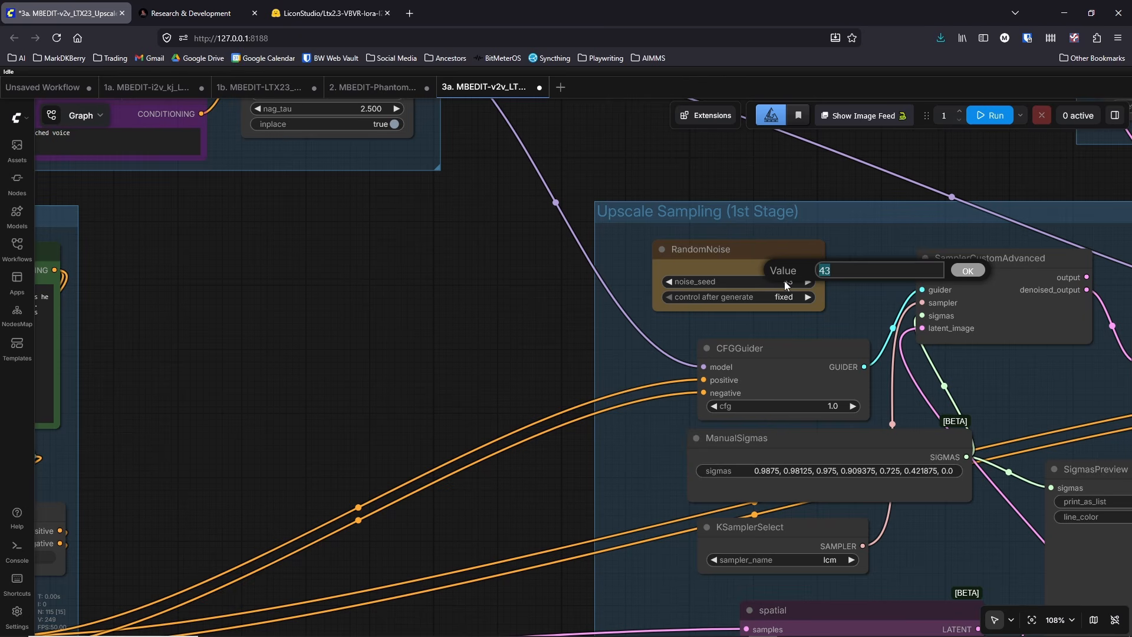
{"action": "type", "text": "42"}
{"action": "key", "text": "Return"}
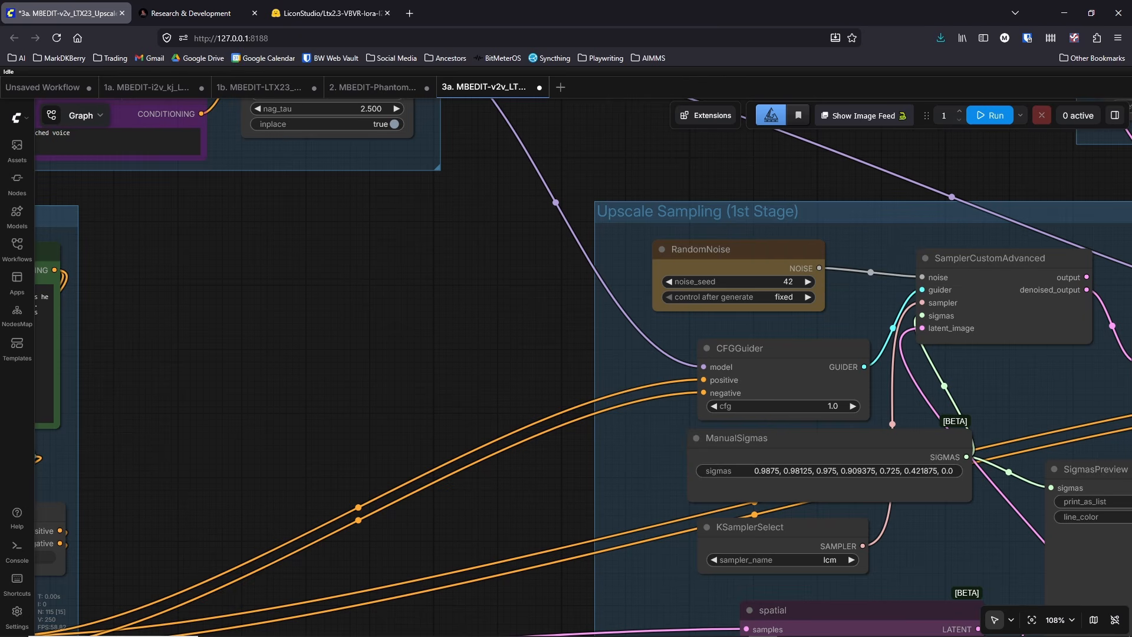
Step: Change the first-stage RandomNoise node's noise_seed to 44
{"action": "left_click", "coordinate": [787, 281]}
{"action": "type", "text": "44"}
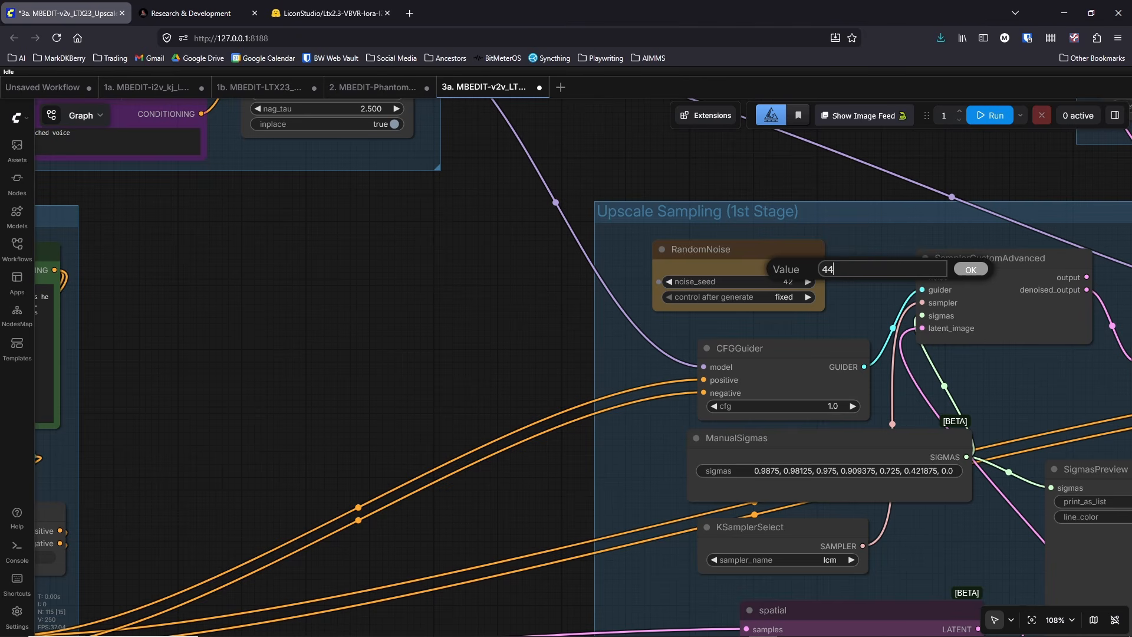
{"action": "key", "text": "Return"}
Step: Set noise_seed to 44 in the RandomNoise node of the Upscale Sampling (2nd Stage) group
{"action": "scroll", "coordinate": [549, 307], "scroll_direction": "down", "scroll_amount": 8}
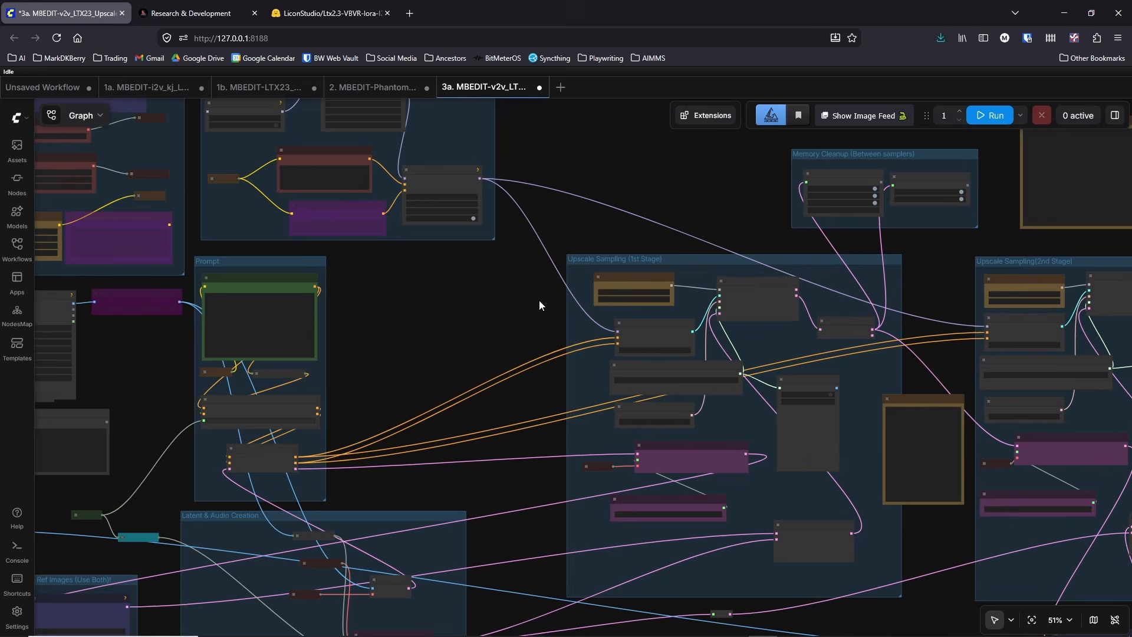
{"action": "left_click_drag", "start_coordinate": [947, 280], "coordinate": [738, 314]}
{"action": "scroll", "coordinate": [961, 326], "scroll_direction": "up", "scroll_amount": 4}
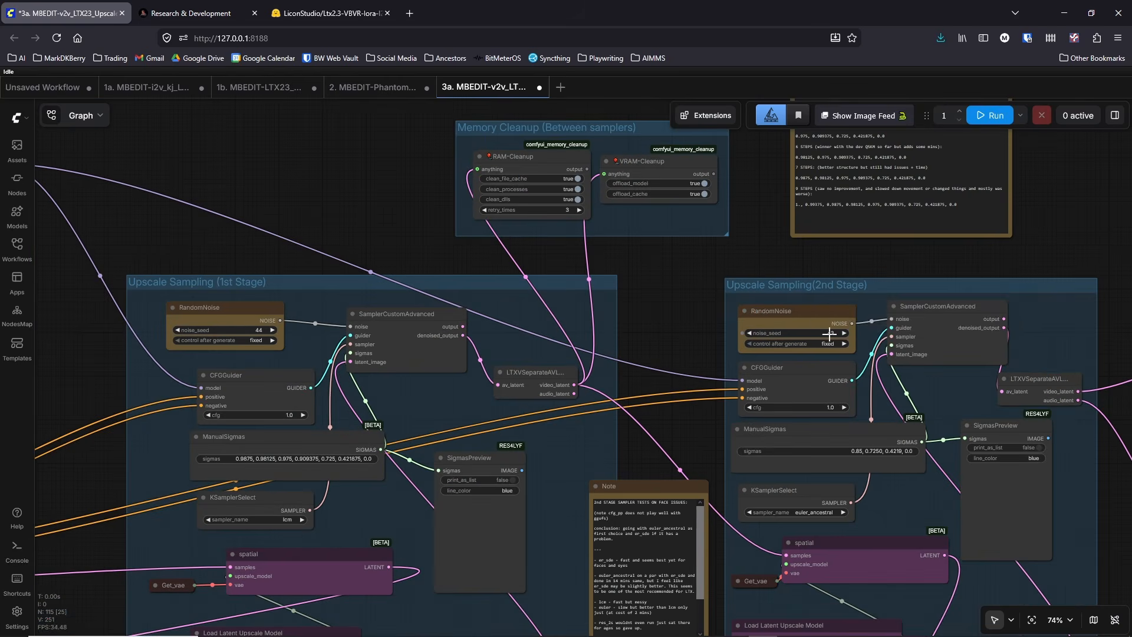
{"action": "left_click", "coordinate": [829, 334]}
{"action": "type", "text": "44"}
{"action": "key", "text": "Return"}
{"action": "scroll", "coordinate": [707, 398], "scroll_direction": "down", "scroll_amount": 5}
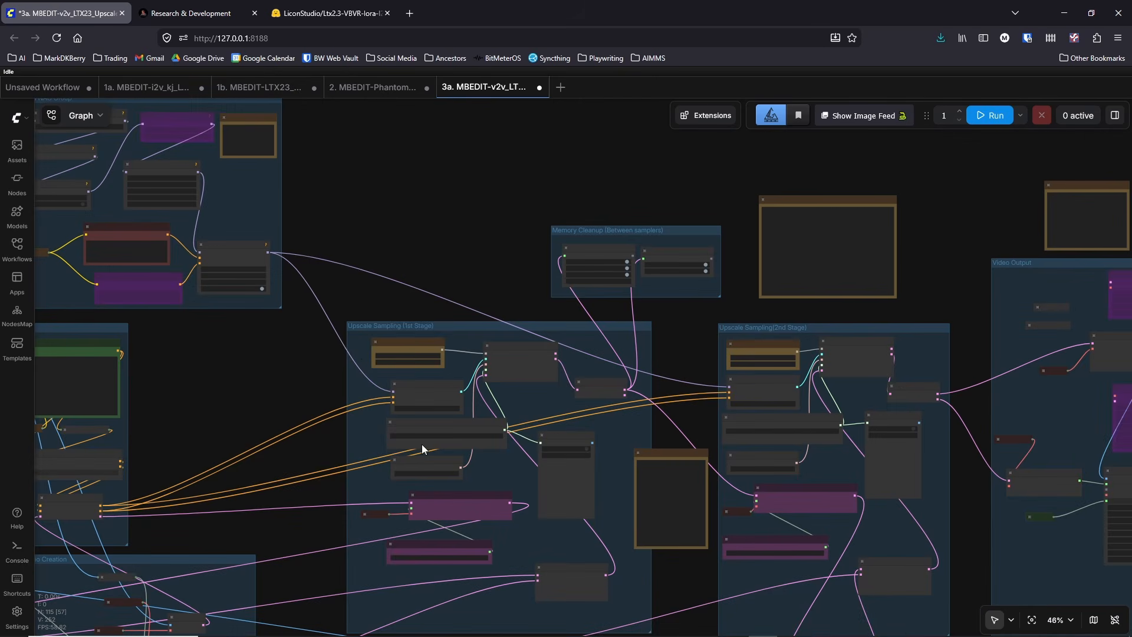
{"action": "scroll", "coordinate": [711, 386], "scroll_direction": "up", "scroll_amount": 4}
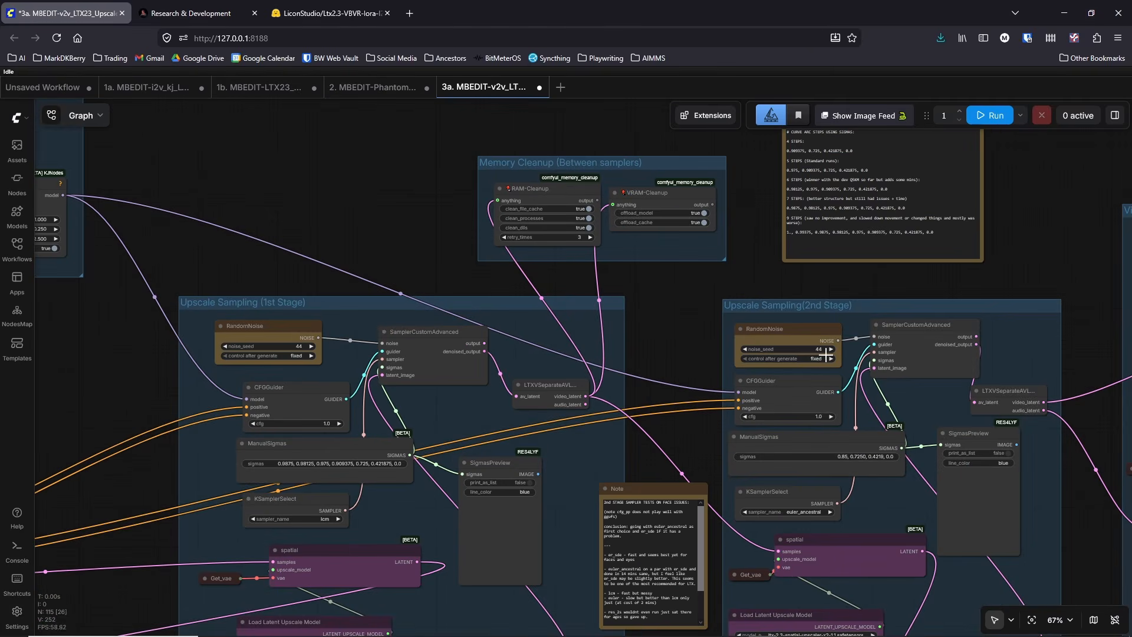
{"action": "left_click_drag", "start_coordinate": [146, 391], "coordinate": [398, 318]}
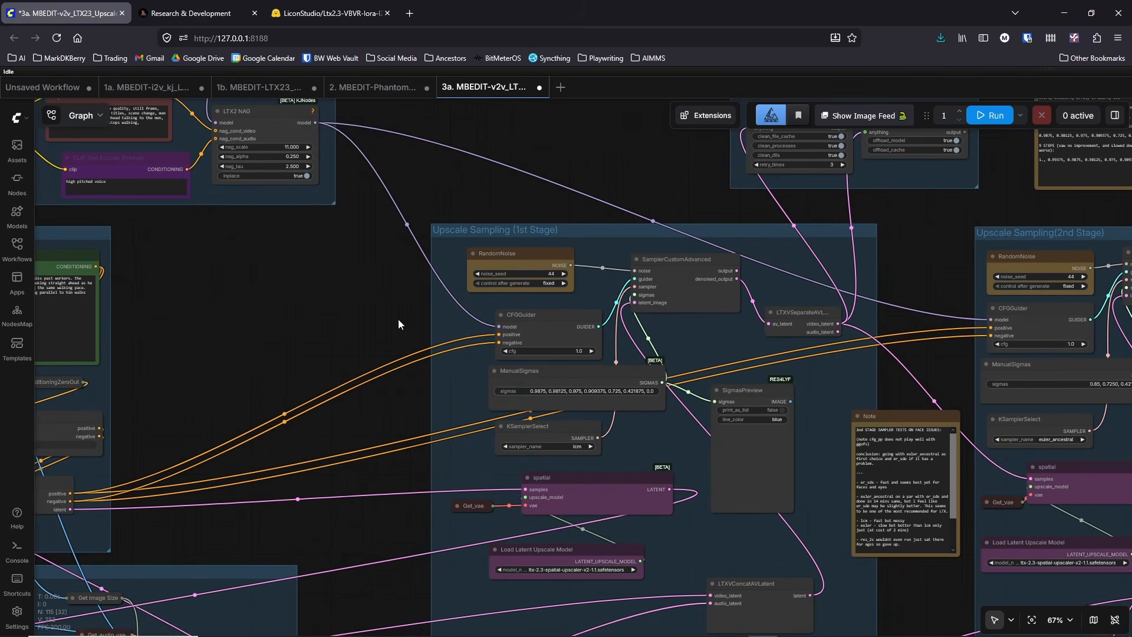
Step: Switch to AIMMS Storyboard Manager, browse the shots in the video storyboard, and return to the ComfyUI workflow
{"action": "mouse_move", "coordinate": [936, 624]}
{"action": "left_click", "coordinate": [1023, 581]}
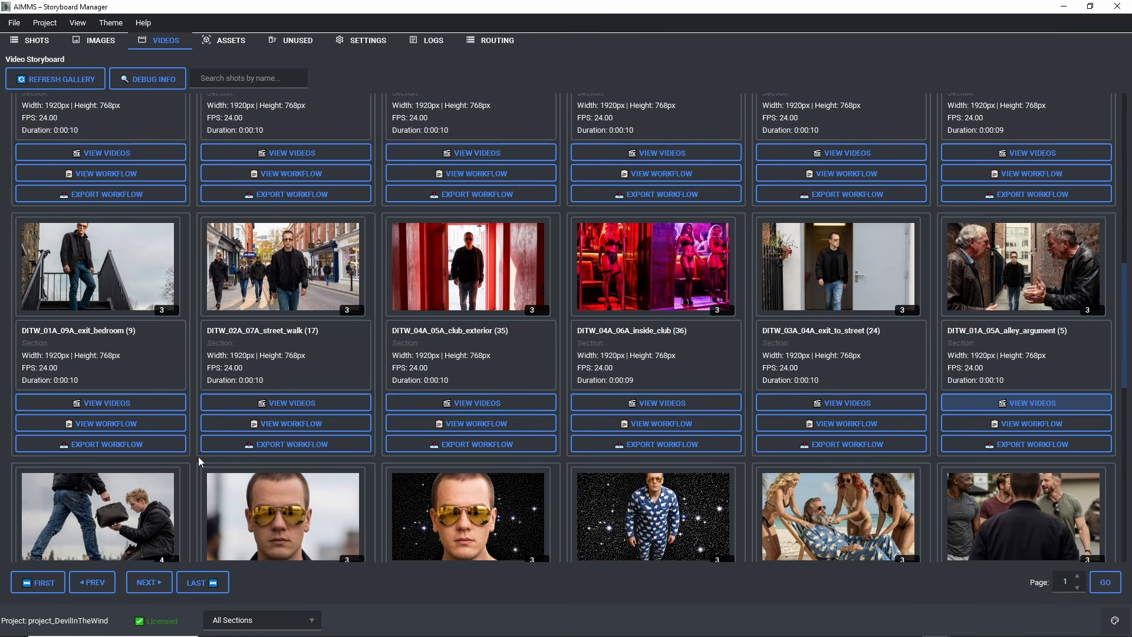
{"action": "scroll", "coordinate": [197, 456], "scroll_direction": "up", "scroll_amount": 10}
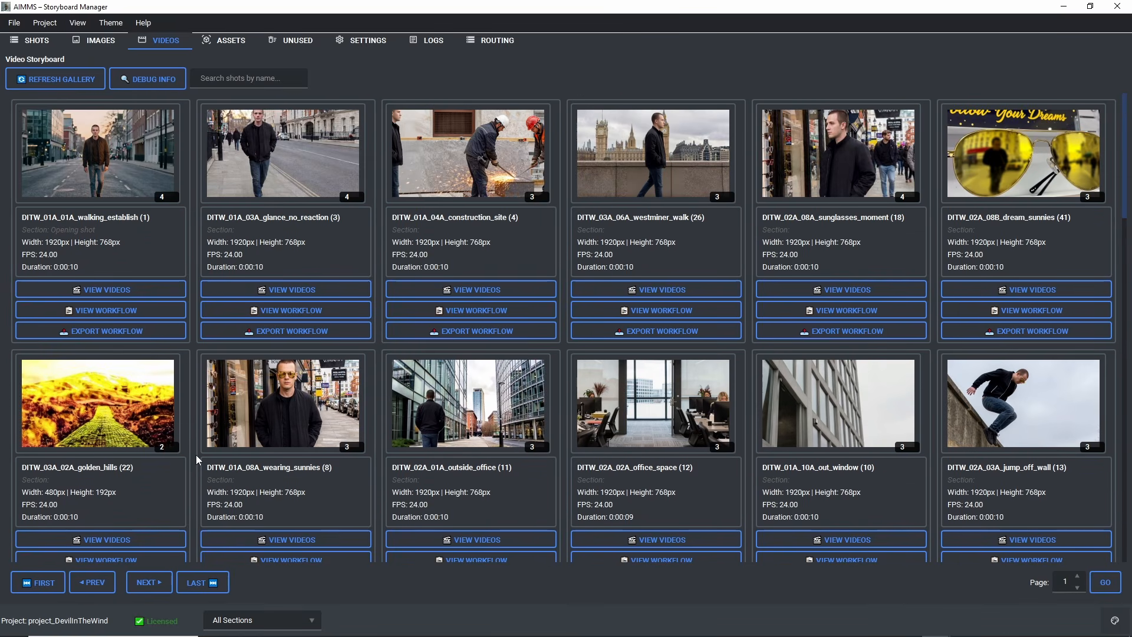
{"action": "scroll", "coordinate": [195, 455], "scroll_direction": "down", "scroll_amount": 5}
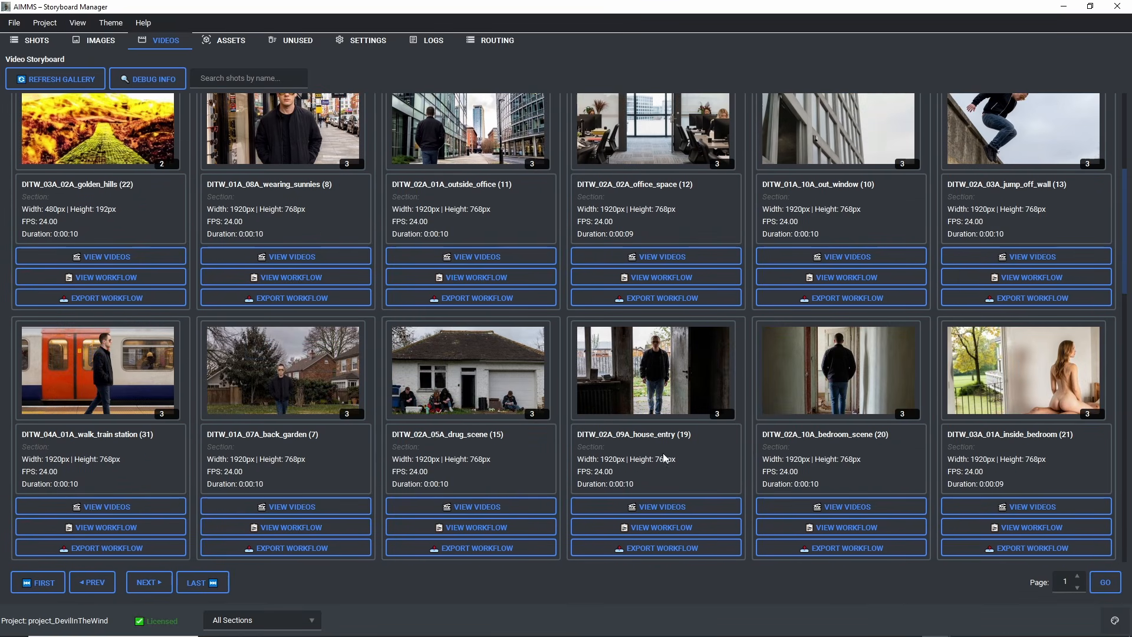
{"action": "left_click", "coordinate": [1063, 6]}
Step: Review the first-stage sampling seed, the prompt, the CLIP loaders and the Load Video (Upload) input section
{"action": "left_click_drag", "start_coordinate": [320, 353], "coordinate": [667, 255]}
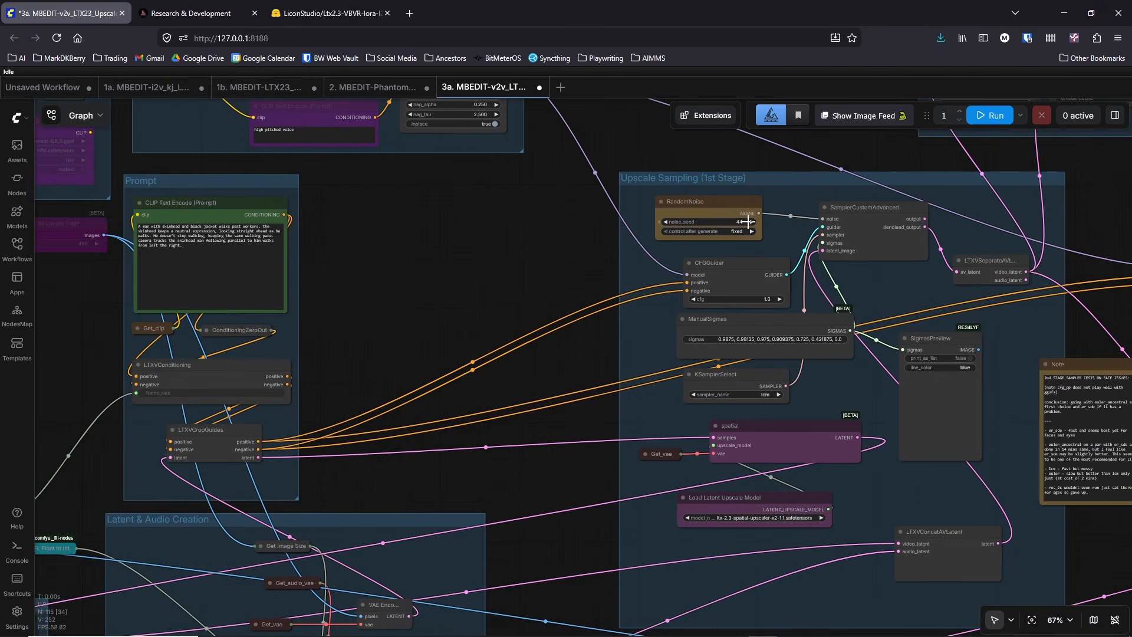
{"action": "left_click_drag", "start_coordinate": [430, 291], "coordinate": [700, 308]}
{"action": "scroll", "coordinate": [700, 308], "scroll_direction": "down", "scroll_amount": 4}
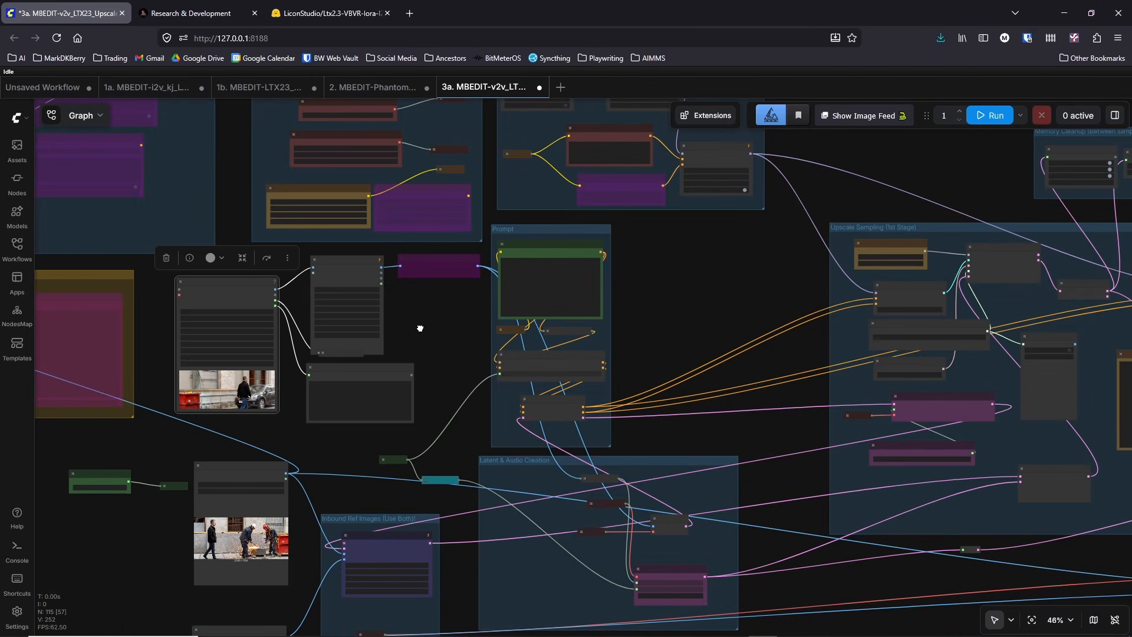
{"action": "left_click_drag", "start_coordinate": [419, 328], "coordinate": [492, 331]}
{"action": "scroll", "coordinate": [501, 336], "scroll_direction": "up", "scroll_amount": 5}
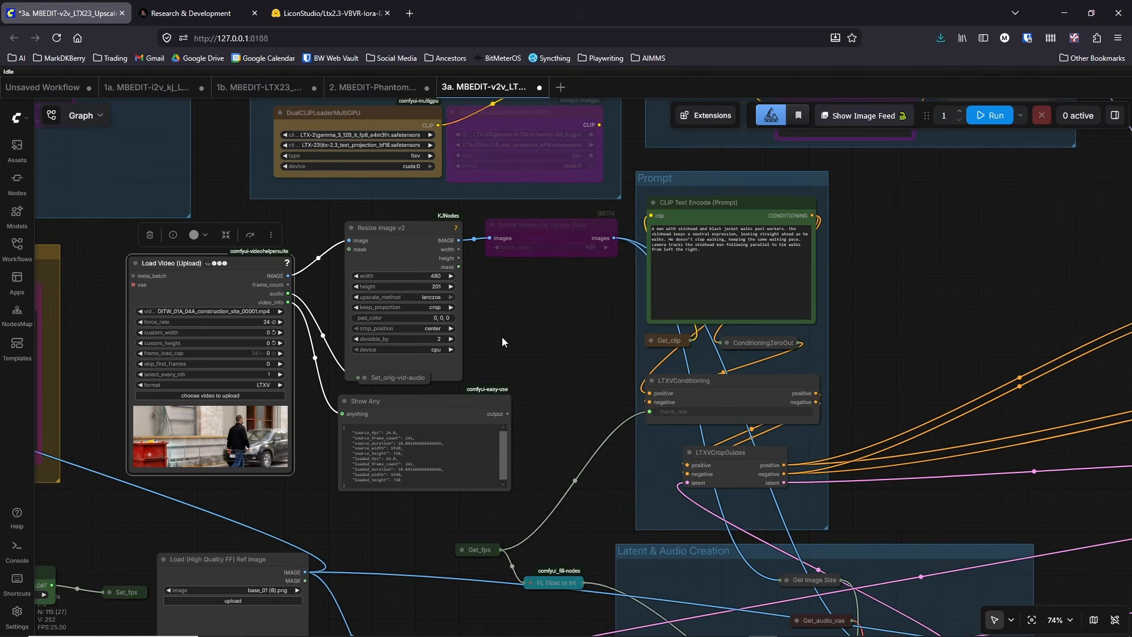
{"action": "left_click_drag", "start_coordinate": [502, 340], "coordinate": [564, 489]}
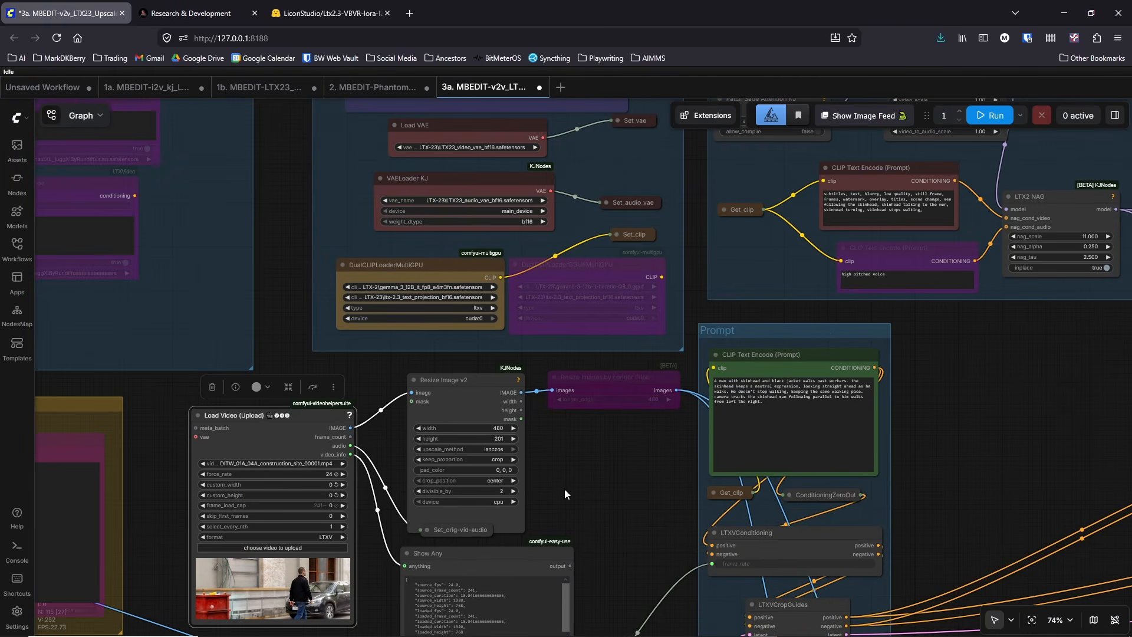
{"action": "left_click_drag", "start_coordinate": [307, 251], "coordinate": [484, 223]}
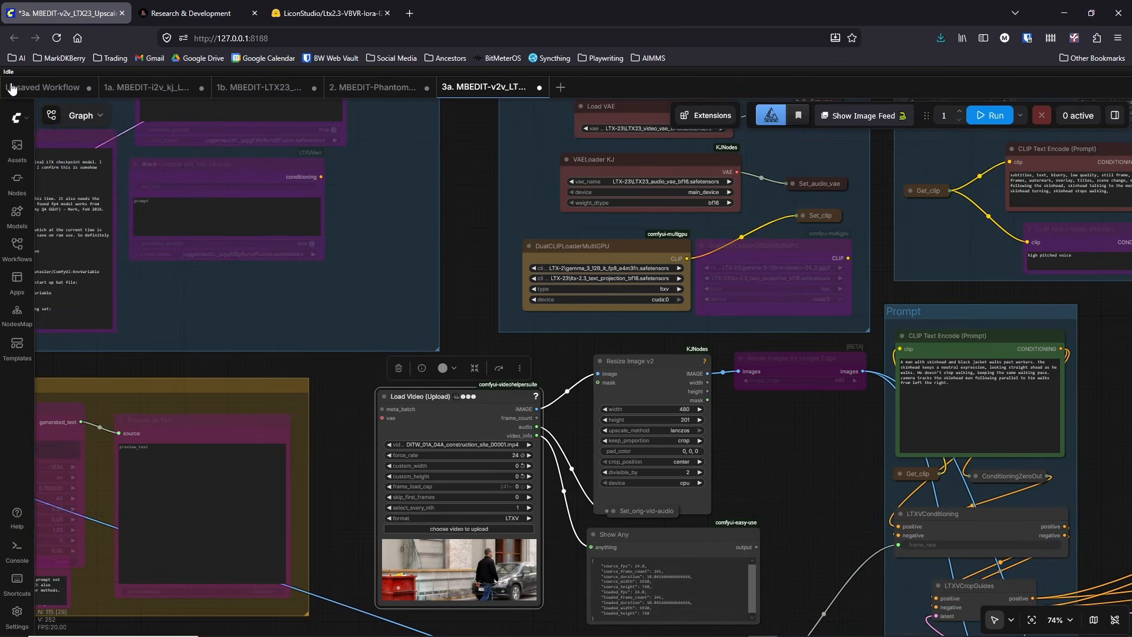
{"action": "scroll", "coordinate": [339, 402], "scroll_direction": "down", "scroll_amount": 4}
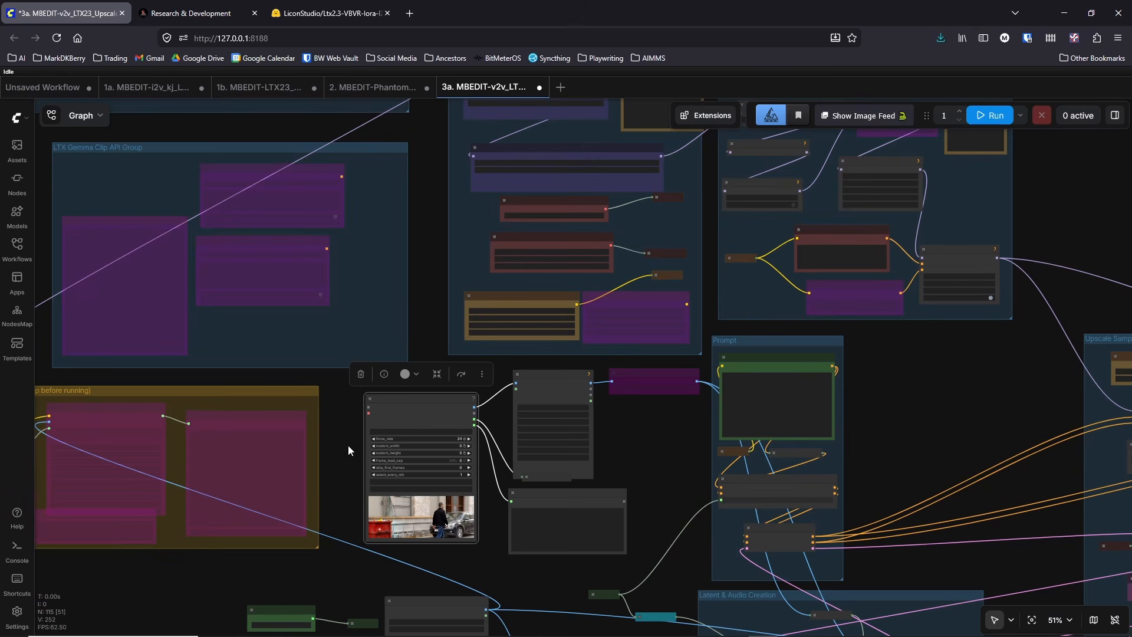
{"action": "left_click_drag", "start_coordinate": [348, 445], "coordinate": [324, 280]}
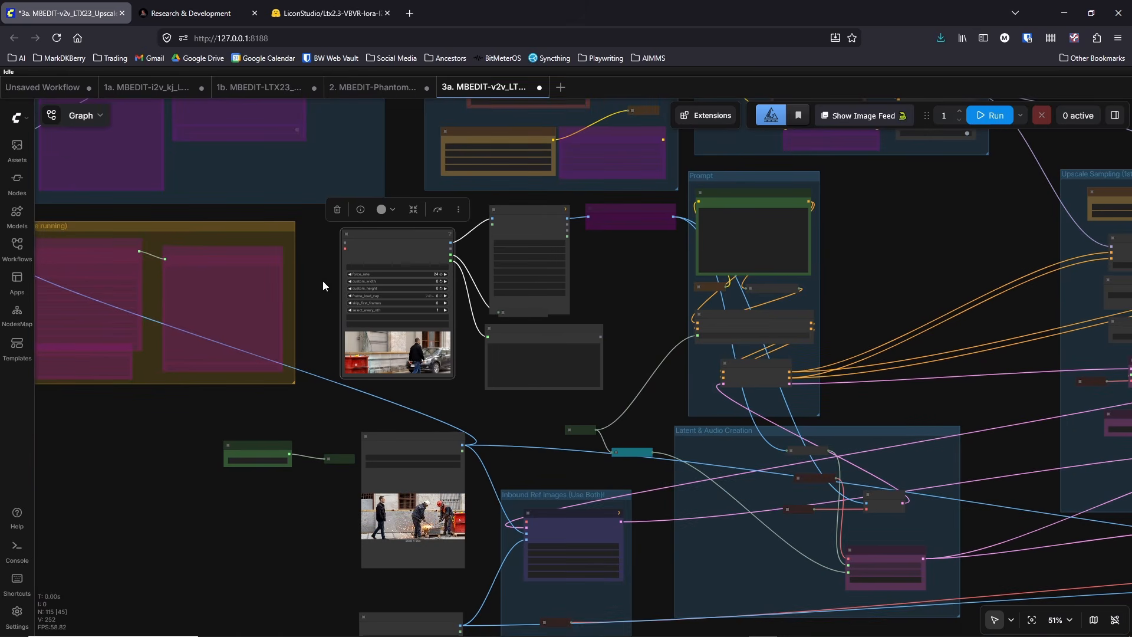
Step: Export the workflow over the existing file 3a. MBEDIT-v2v_LTX23_Upscaler-w-DualSampler_vrs12.json in the video_pipeline folder
{"action": "left_click", "coordinate": [15, 116]}
{"action": "mouse_move", "coordinate": [54, 172]}
{"action": "left_click", "coordinate": [191, 253]}
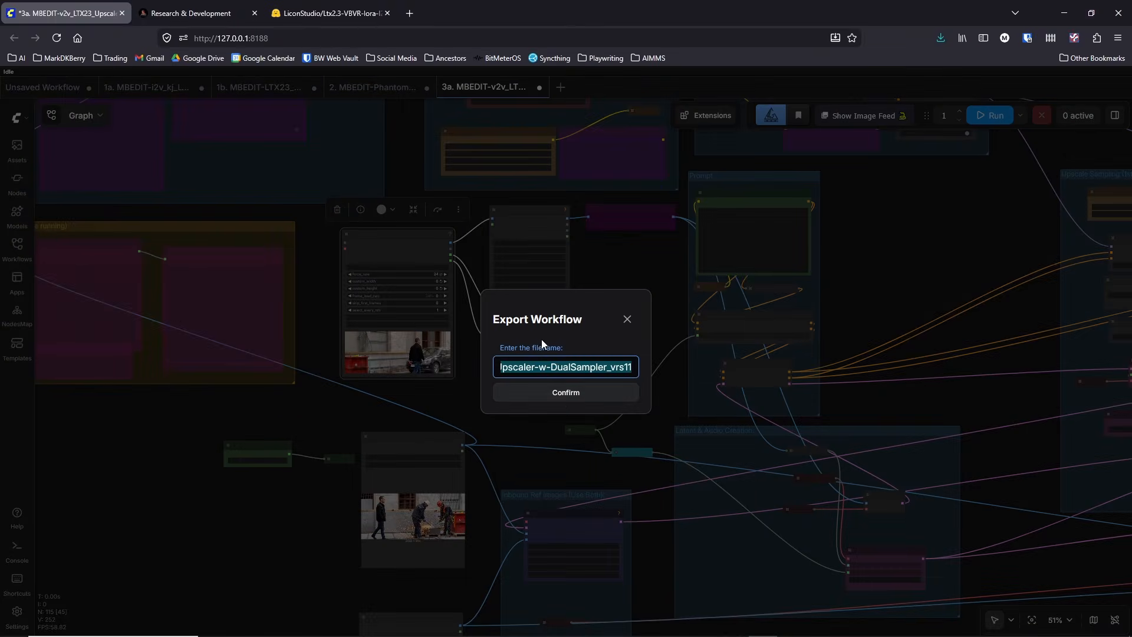
{"action": "left_click", "coordinate": [565, 394]}
{"action": "left_click", "coordinate": [354, 169]}
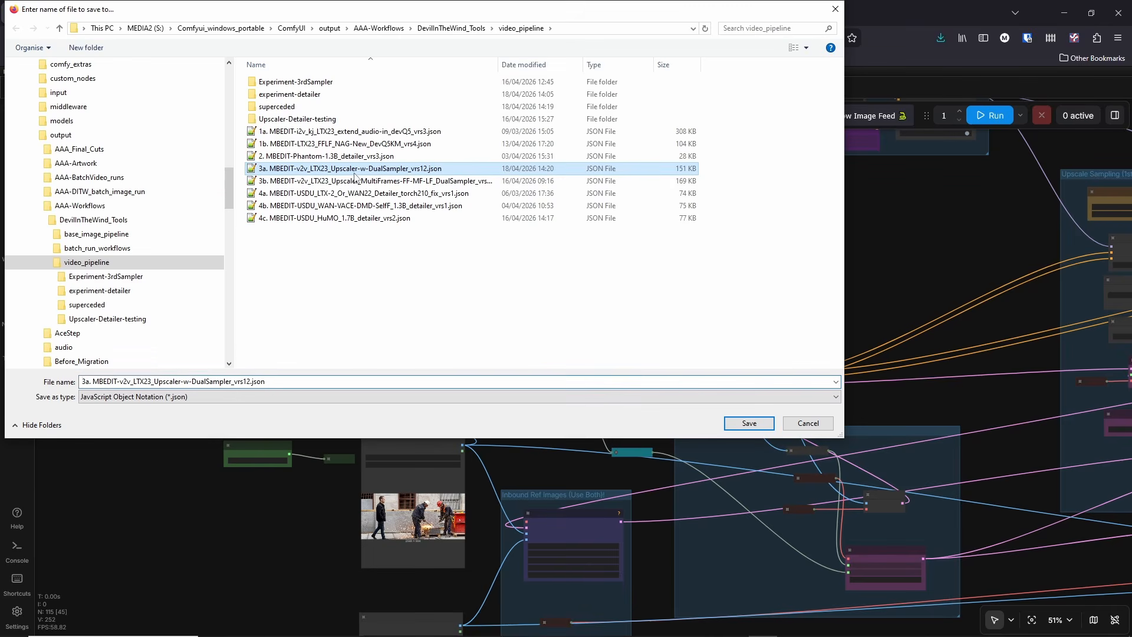
{"action": "left_click", "coordinate": [743, 424]}
{"action": "left_click", "coordinate": [626, 325]}
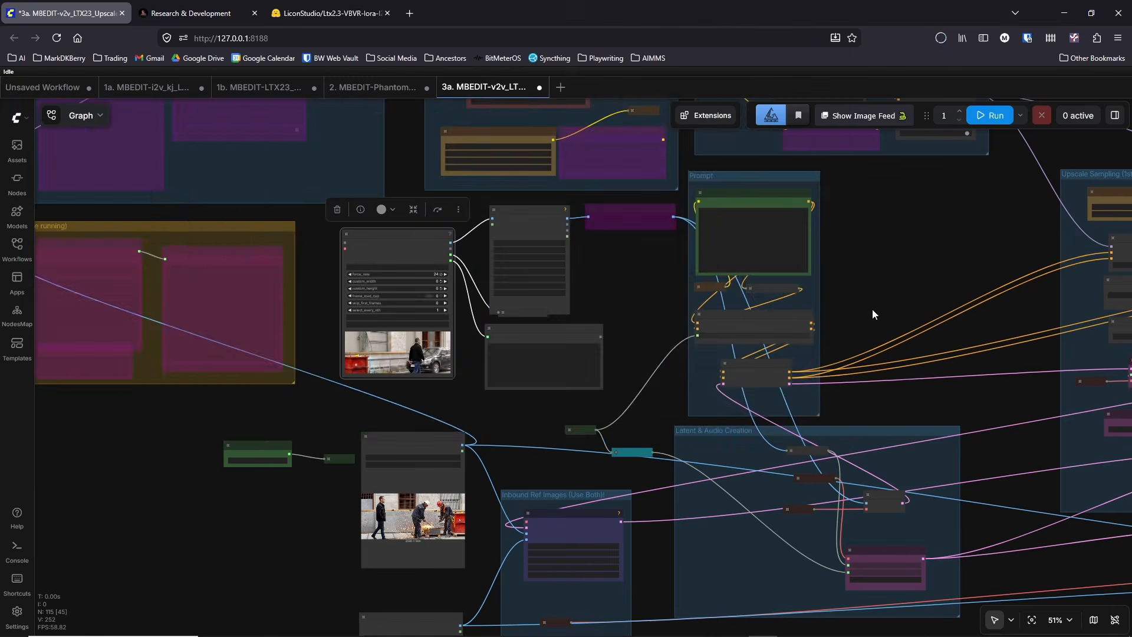
Step: Examine the prompt, the MEM & NAG group and the bypassed DualCLIPLoaderGGUFMultiGPU node
{"action": "scroll", "coordinate": [730, 290], "scroll_direction": "up", "scroll_amount": 7}
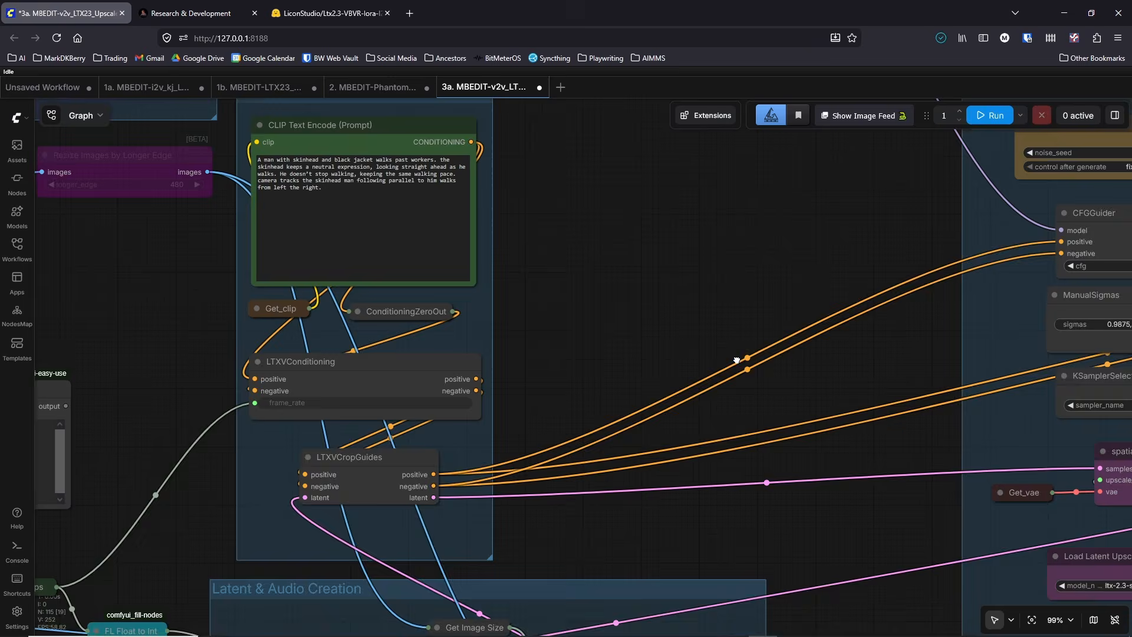
{"action": "left_click_drag", "start_coordinate": [736, 360], "coordinate": [996, 572]}
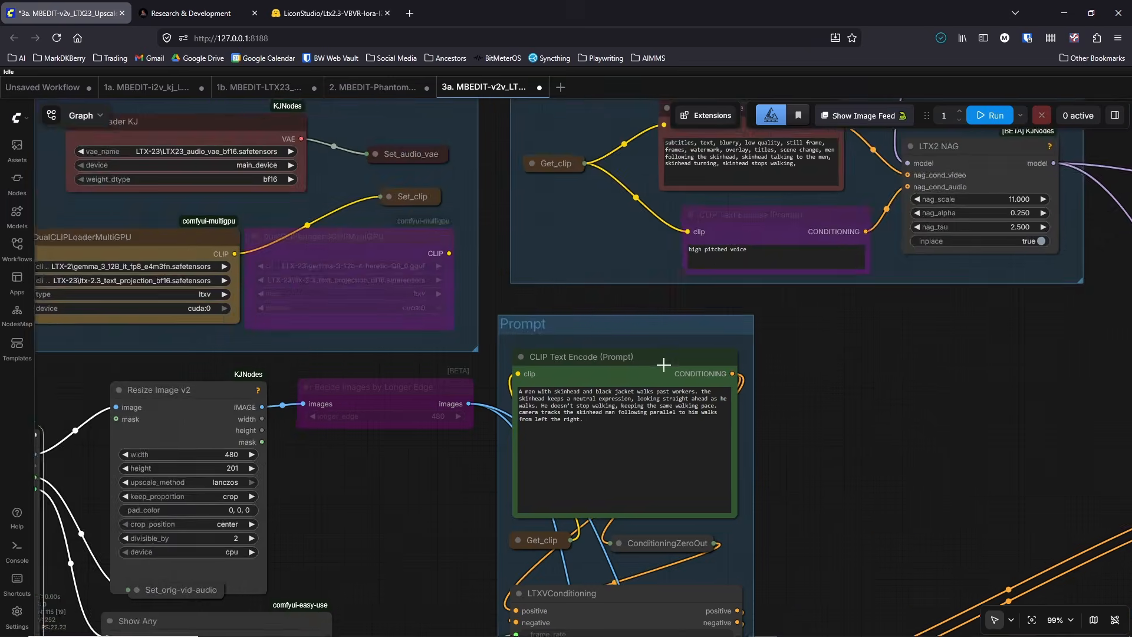
{"action": "scroll", "coordinate": [661, 364], "scroll_direction": "down", "scroll_amount": 3}
{"action": "left_click_drag", "start_coordinate": [542, 201], "coordinate": [437, 423]}
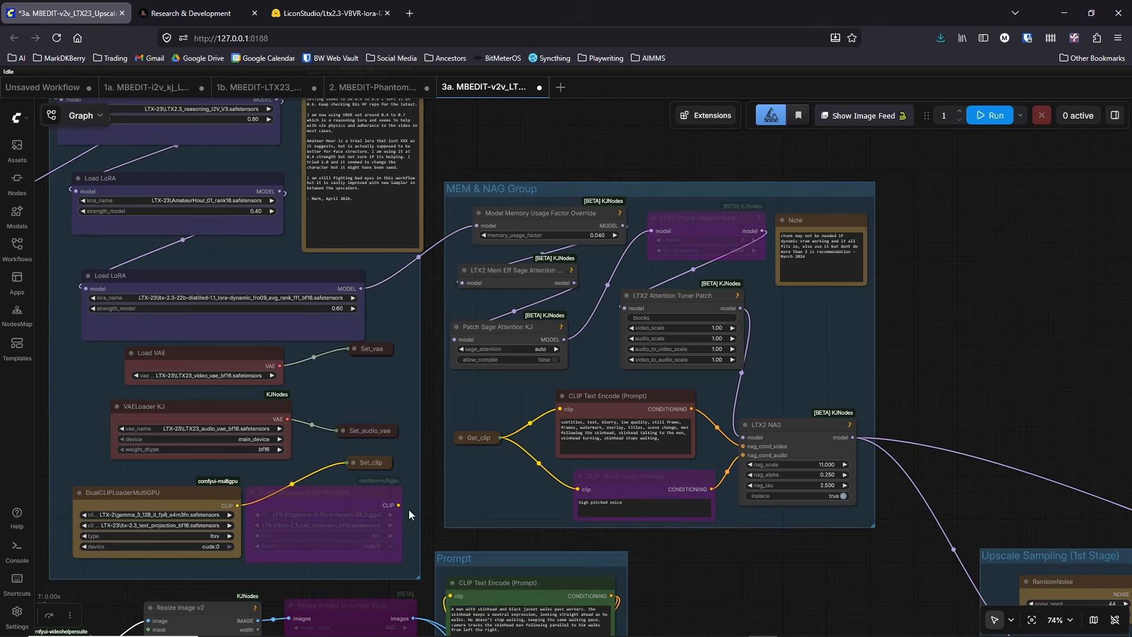
{"action": "scroll", "coordinate": [371, 534], "scroll_direction": "up", "scroll_amount": 6}
{"action": "left_click", "coordinate": [316, 469]}
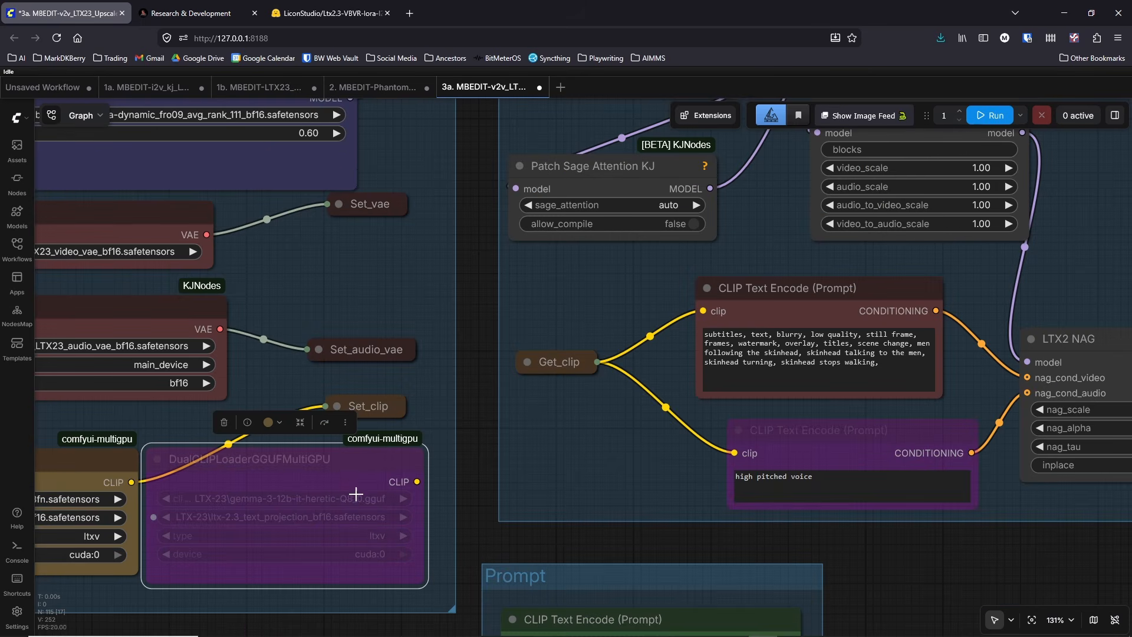
{"action": "left_click_drag", "start_coordinate": [327, 472], "coordinate": [354, 476]}
{"action": "scroll", "coordinate": [283, 498], "scroll_direction": "down", "scroll_amount": 2}
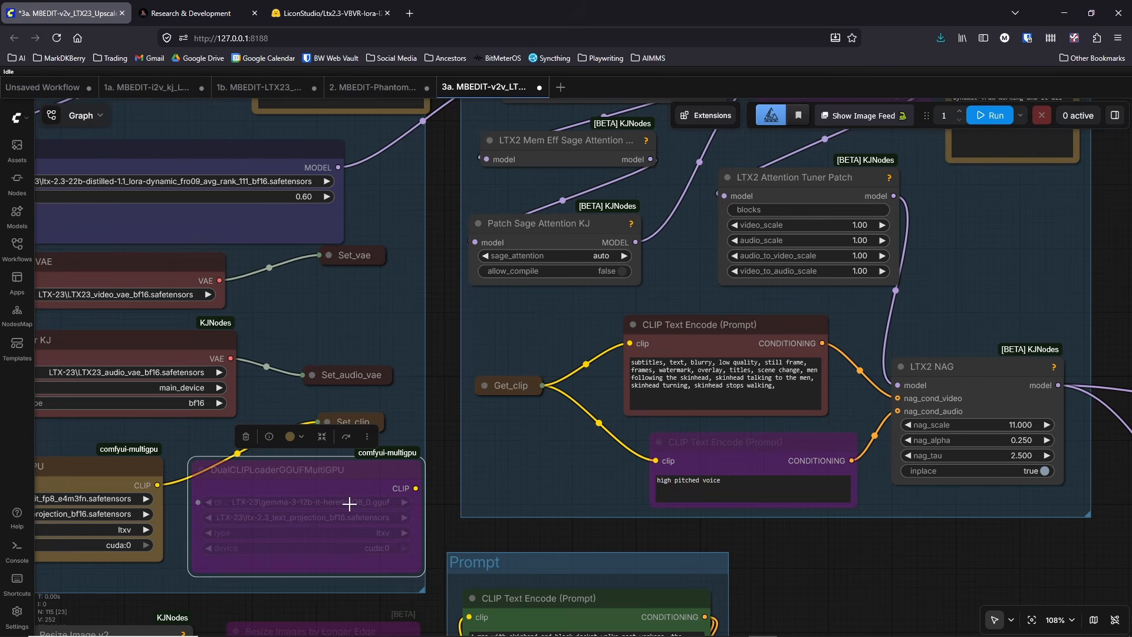
{"action": "scroll", "coordinate": [302, 482], "scroll_direction": "down", "scroll_amount": 3}
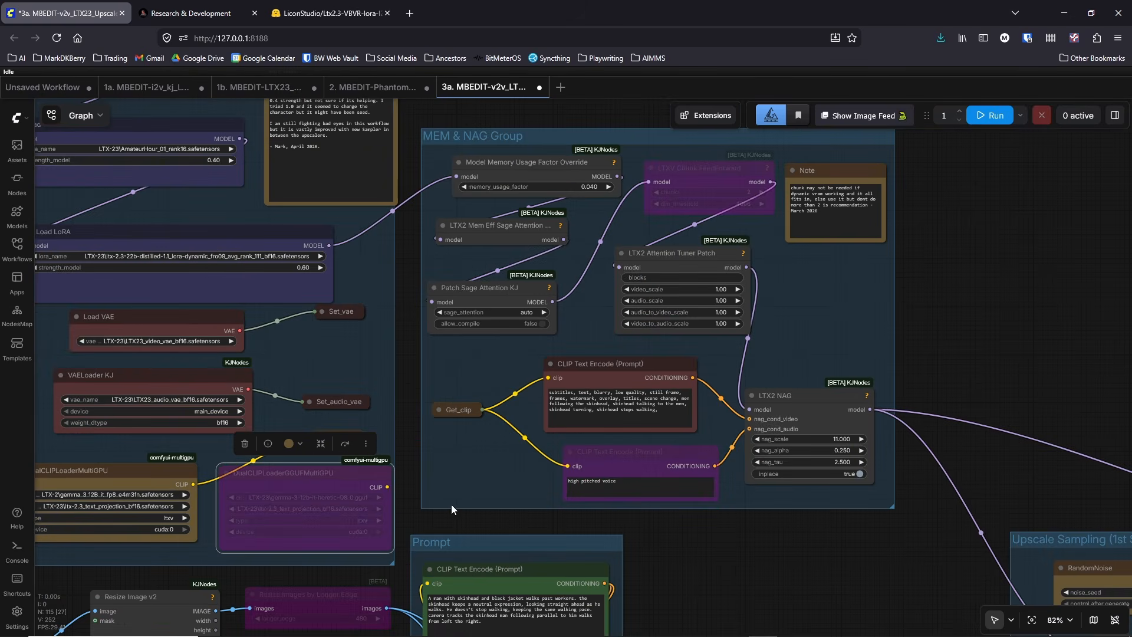
Step: Examine the negative prompt text feeding LTX2 NAG in the MEM & NAG group, and compare it with the main Prompt group
{"action": "scroll", "coordinate": [667, 493], "scroll_direction": "up", "scroll_amount": 4}
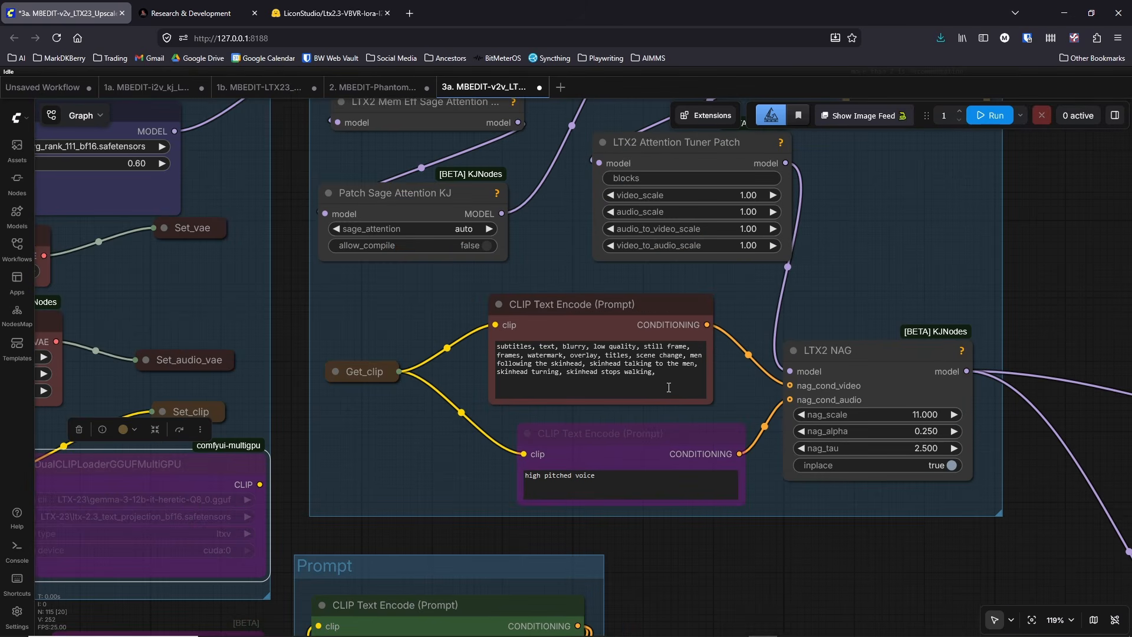
{"action": "left_click_drag", "start_coordinate": [648, 375], "coordinate": [437, 310]}
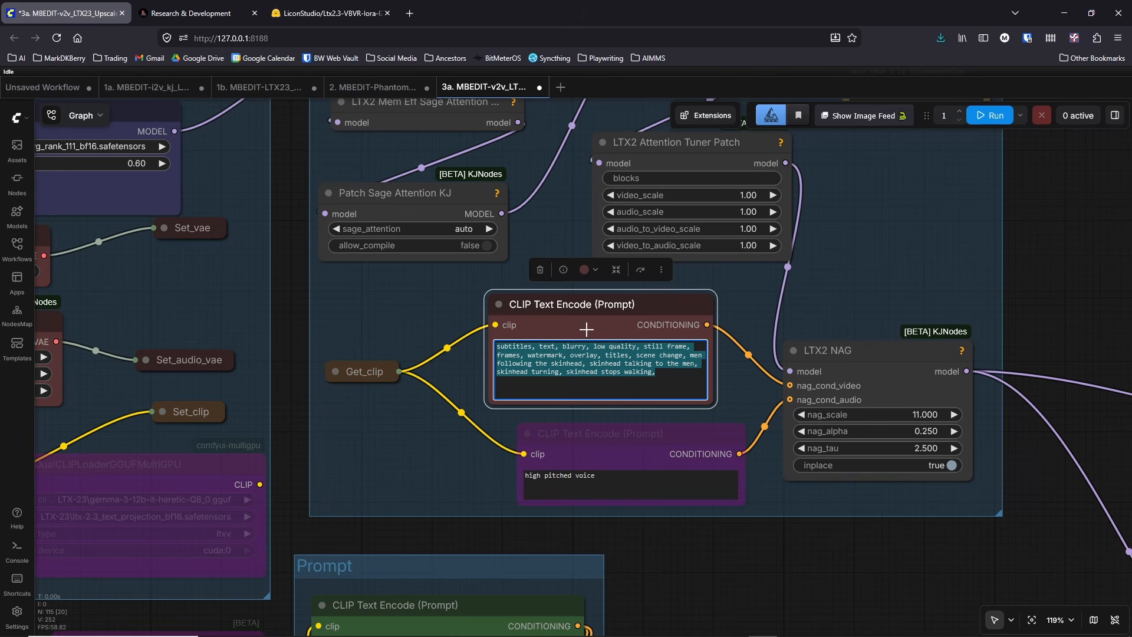
{"action": "scroll", "coordinate": [649, 434], "scroll_direction": "down", "scroll_amount": 2}
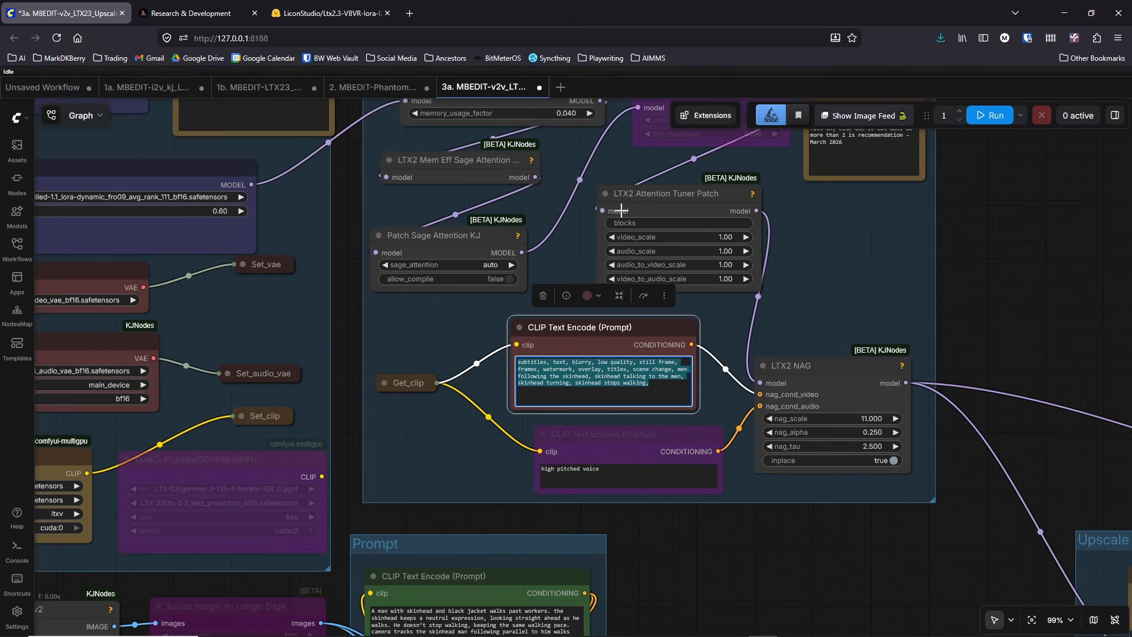
{"action": "left_click", "coordinate": [736, 569]}
{"action": "left_click_drag", "start_coordinate": [735, 575], "coordinate": [721, 455]}
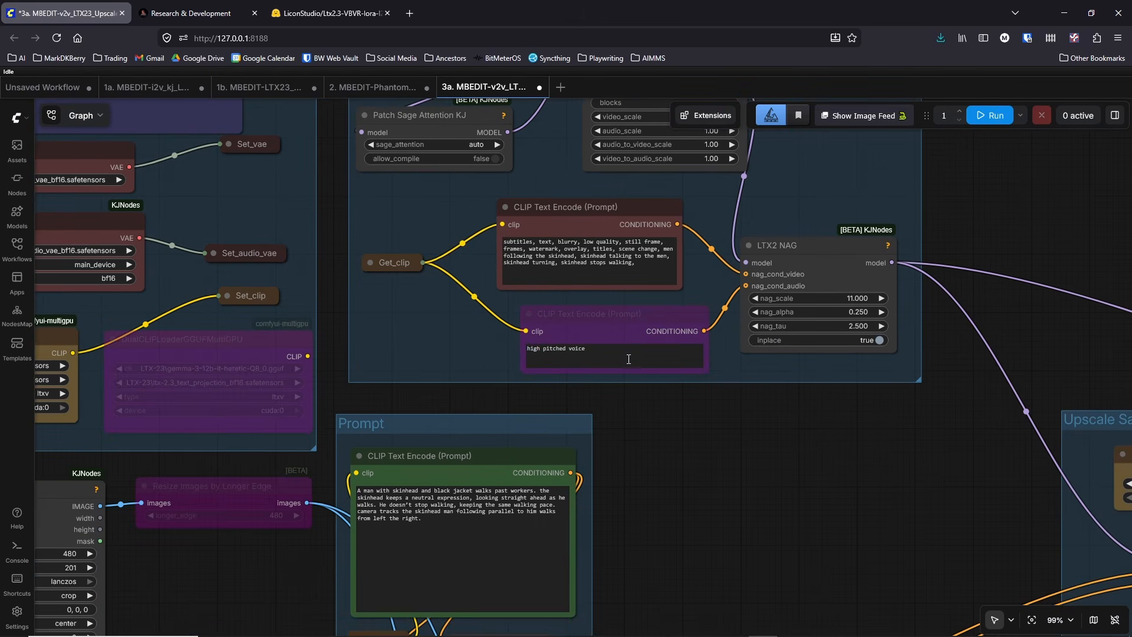
{"action": "scroll", "coordinate": [632, 447], "scroll_direction": "down", "scroll_amount": 2}
{"action": "left_click_drag", "start_coordinate": [762, 395], "coordinate": [942, 191]}
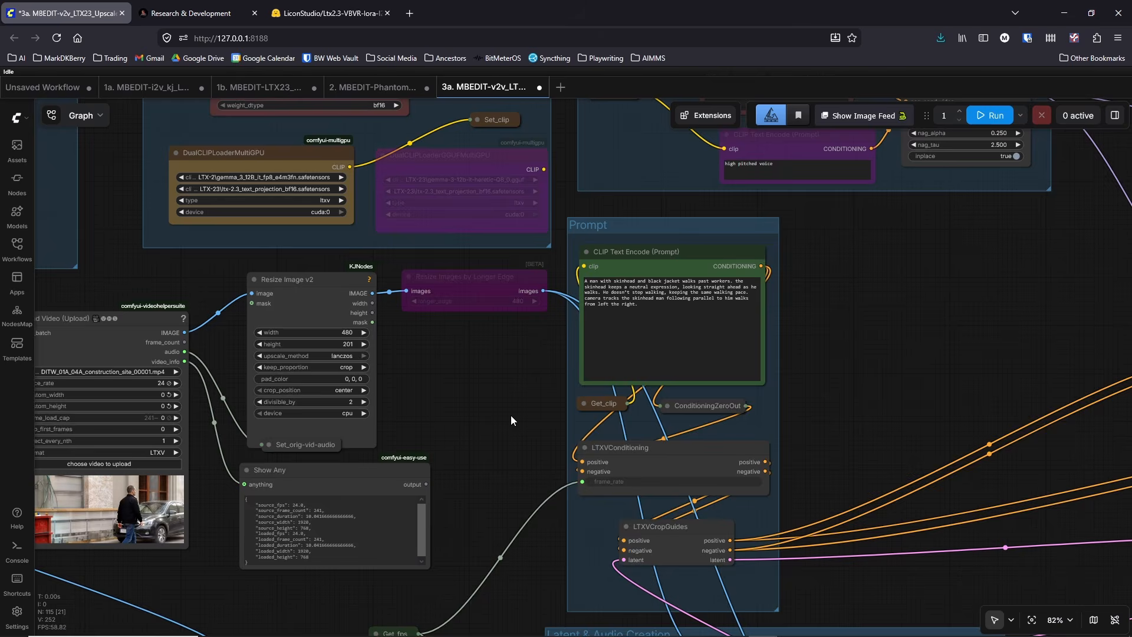
{"action": "scroll", "coordinate": [510, 415], "scroll_direction": "down", "scroll_amount": 3}
{"action": "left_click_drag", "start_coordinate": [513, 418], "coordinate": [492, 425]}
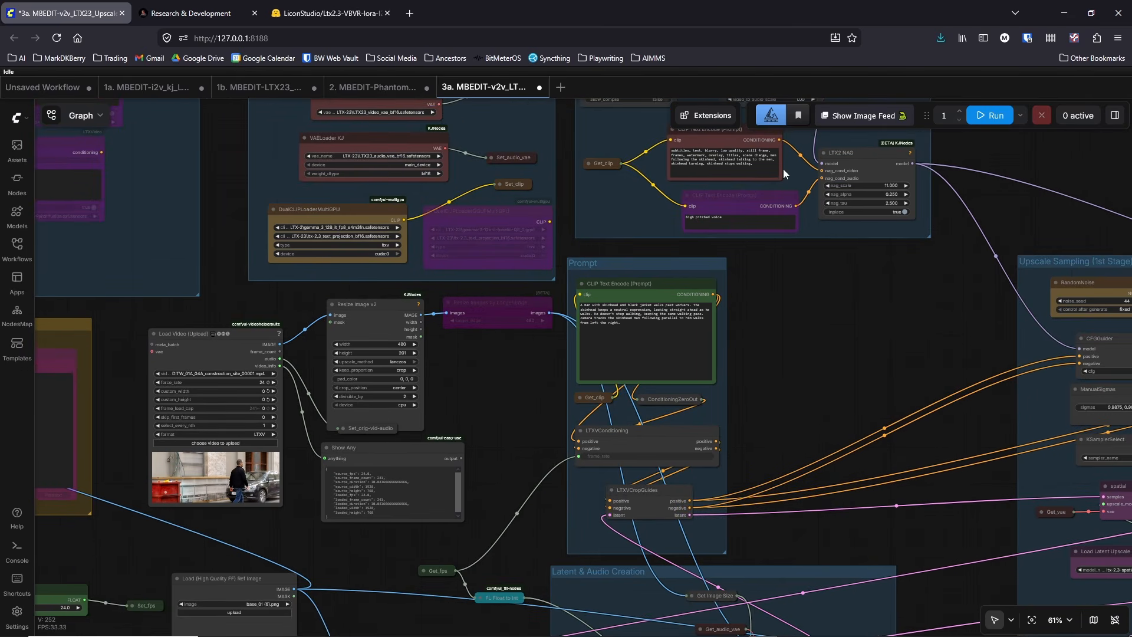
Step: Move the second LTXVImgToVideoInplaceKJ node into the Inbound Ref Images group, below the existing node
{"action": "left_click_drag", "start_coordinate": [925, 358], "coordinate": [758, 176]}
{"action": "left_click_drag", "start_coordinate": [425, 497], "coordinate": [702, 236]}
{"action": "scroll", "coordinate": [463, 425], "scroll_direction": "down", "scroll_amount": 3}
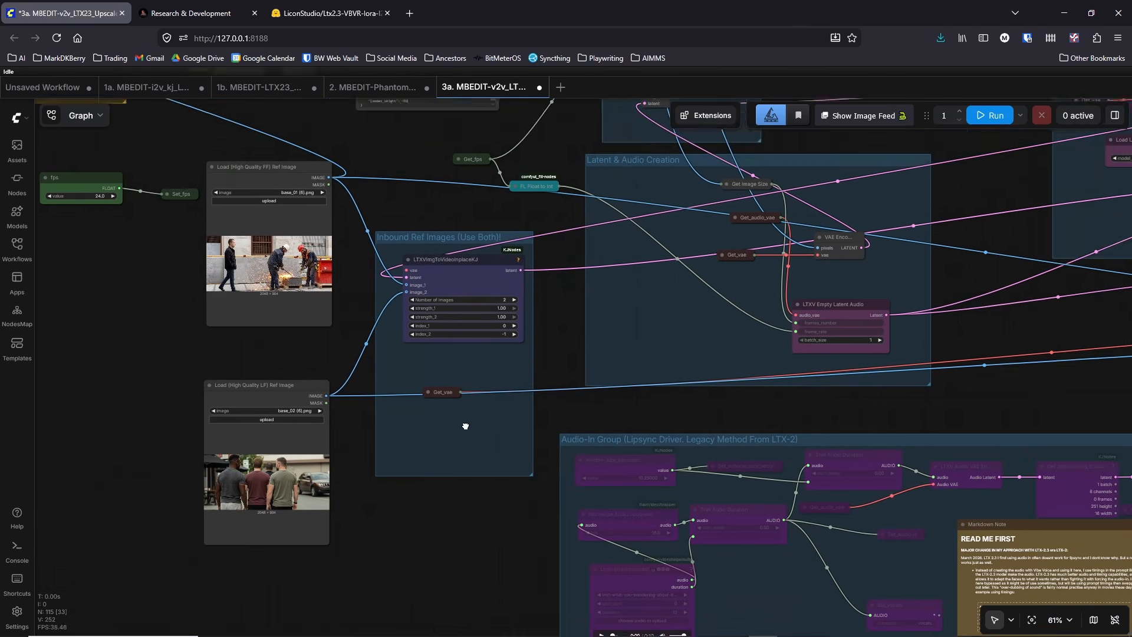
{"action": "scroll", "coordinate": [904, 415], "scroll_direction": "down", "scroll_amount": 6}
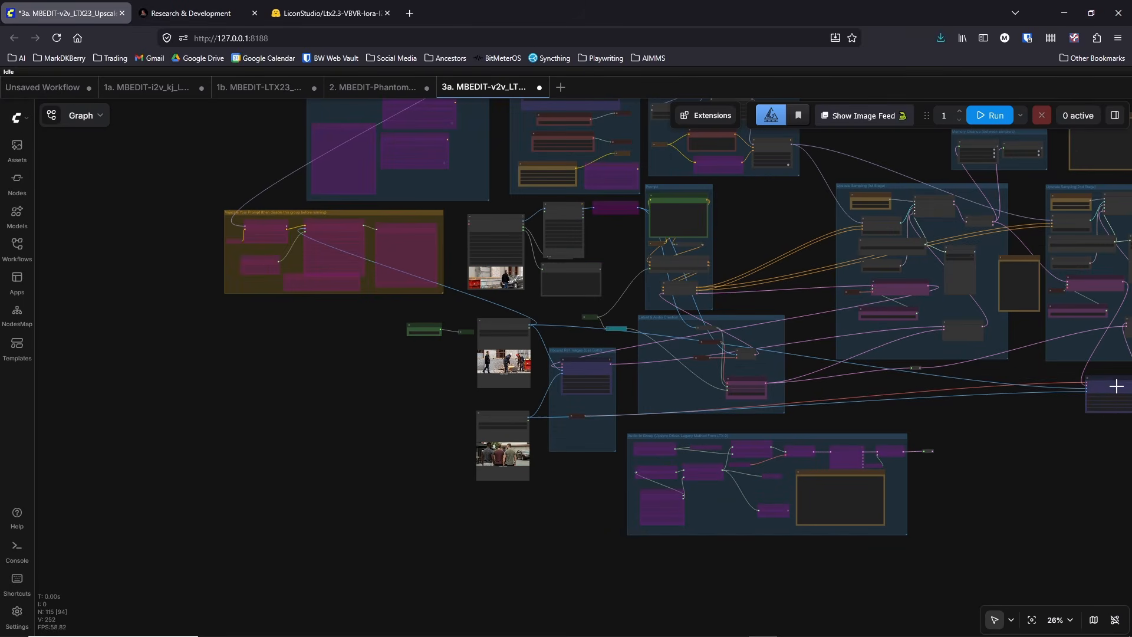
{"action": "left_click_drag", "start_coordinate": [1112, 387], "coordinate": [590, 413]}
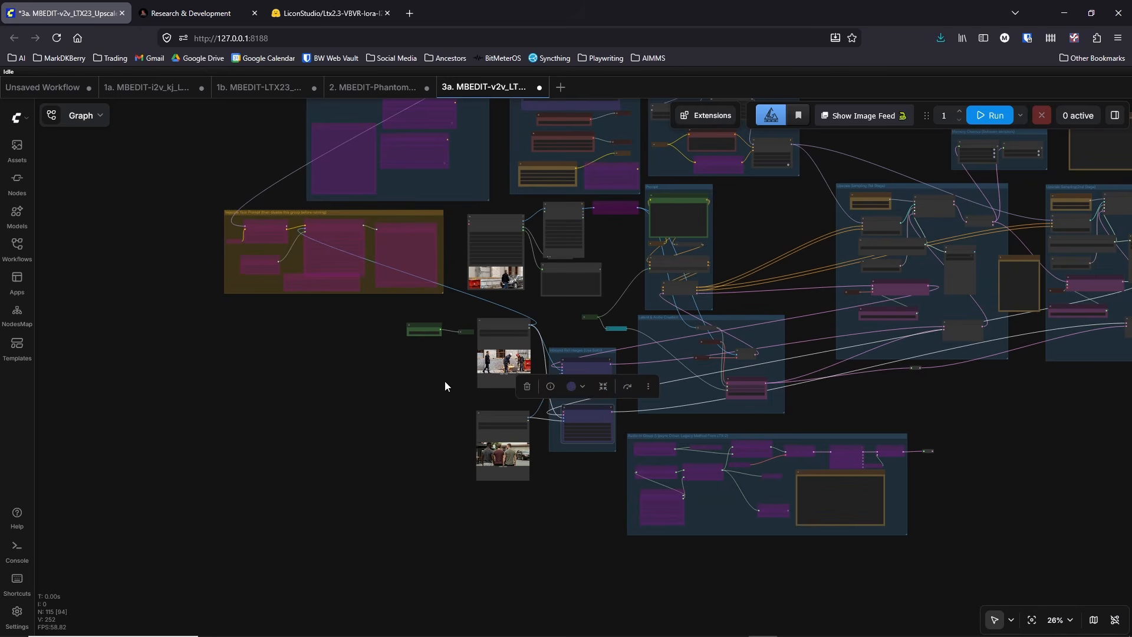
{"action": "left_click", "coordinate": [388, 381]}
{"action": "scroll", "coordinate": [872, 528], "scroll_direction": "up", "scroll_amount": 7}
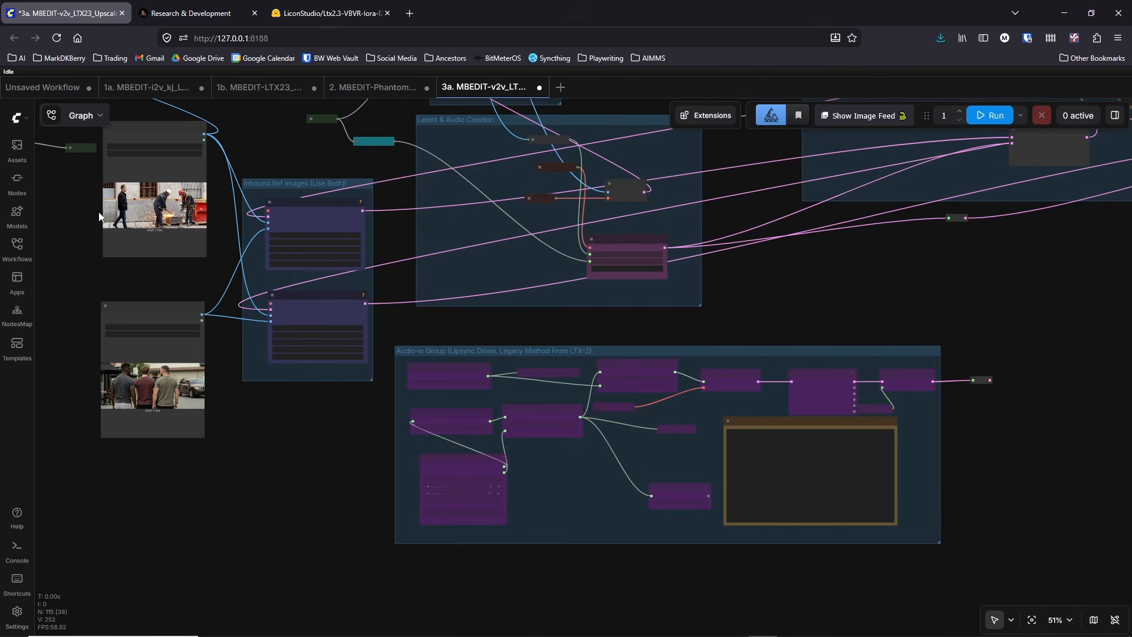
{"action": "left_click_drag", "start_coordinate": [72, 206], "coordinate": [90, 217]}
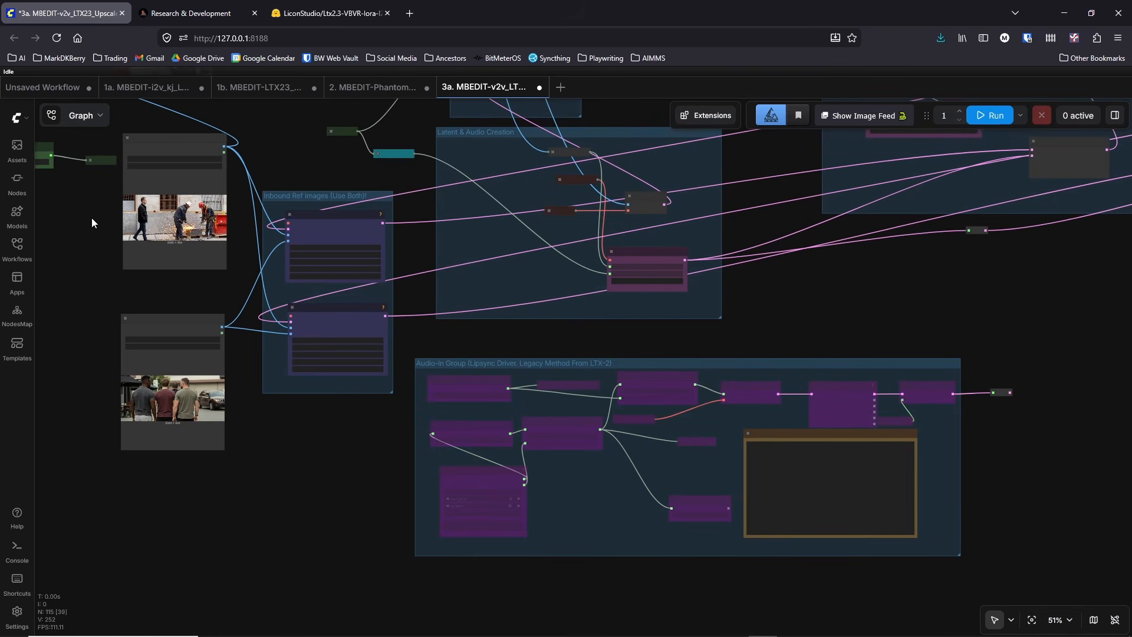
Step: Export the updated workflow to the video_pipeline folder, replacing the existing file 3a. MBEDIT-v2v_LTX23_Upscaler-w-DualSampler_vrs12.json
{"action": "left_click", "coordinate": [17, 117]}
{"action": "mouse_move", "coordinate": [46, 164]}
{"action": "left_click", "coordinate": [172, 251]}
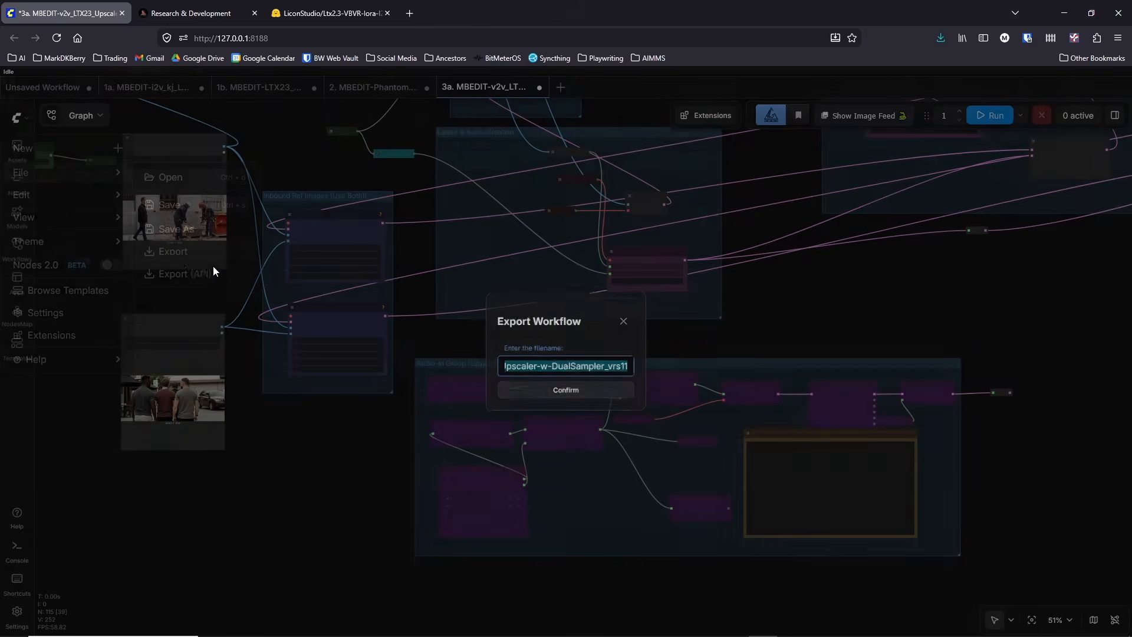
{"action": "left_click", "coordinate": [545, 393]}
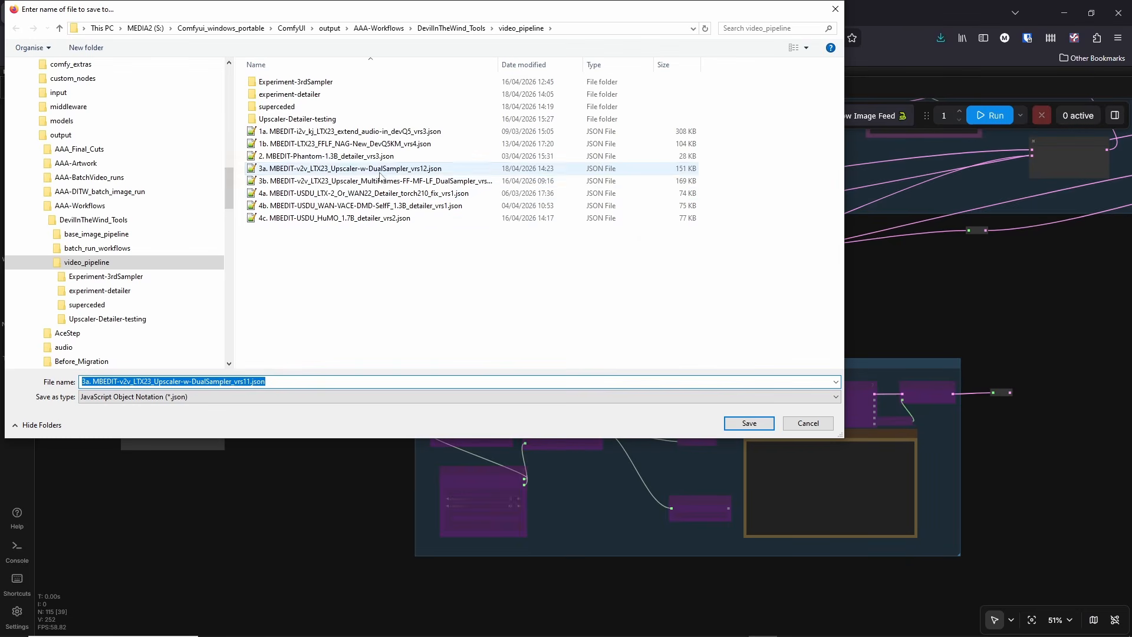
{"action": "left_click", "coordinate": [378, 169]}
{"action": "left_click", "coordinate": [749, 423]}
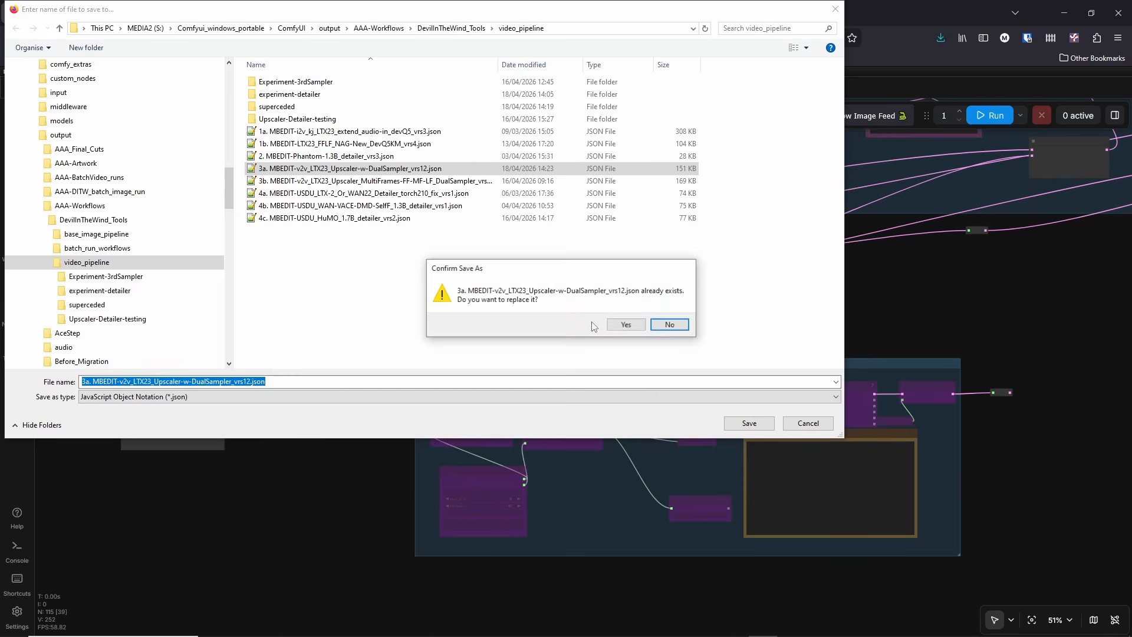
{"action": "left_click", "coordinate": [626, 326]}
Step: Examine the sampler settings in the 1st and 2nd Stage Upscale Sampling groups and the sampler test Note between them
{"action": "left_click_drag", "start_coordinate": [841, 313], "coordinate": [395, 437]}
{"action": "scroll", "coordinate": [397, 436], "scroll_direction": "down", "scroll_amount": 4}
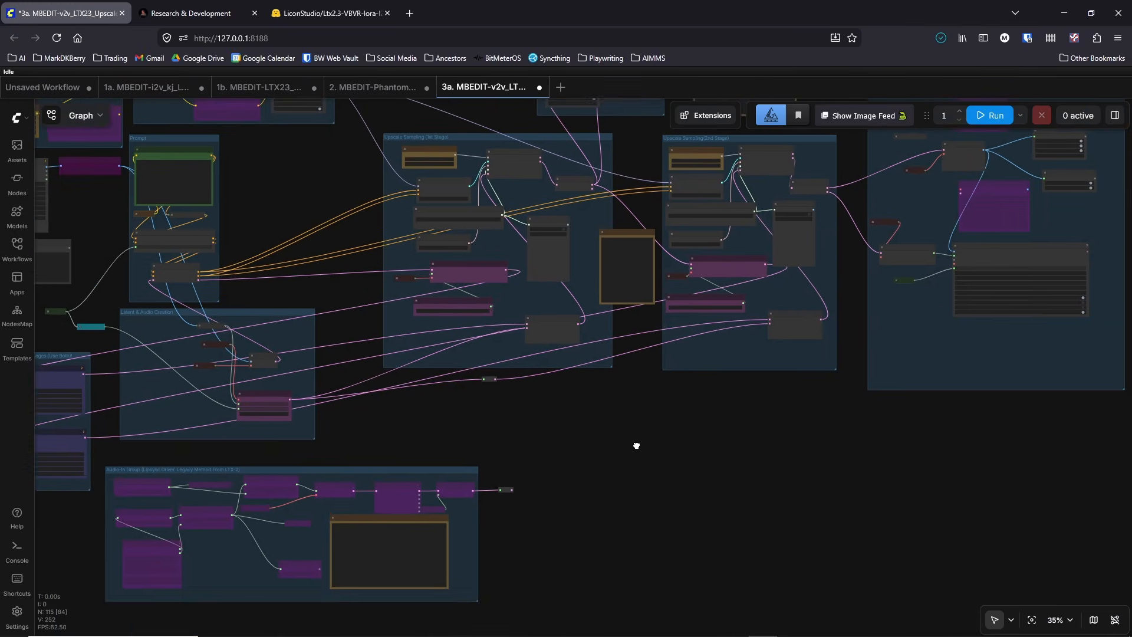
{"action": "left_click_drag", "start_coordinate": [636, 446], "coordinate": [690, 517]}
{"action": "scroll", "coordinate": [691, 517], "scroll_direction": "up", "scroll_amount": 6}
{"action": "left_click_drag", "start_coordinate": [641, 344], "coordinate": [660, 492]}
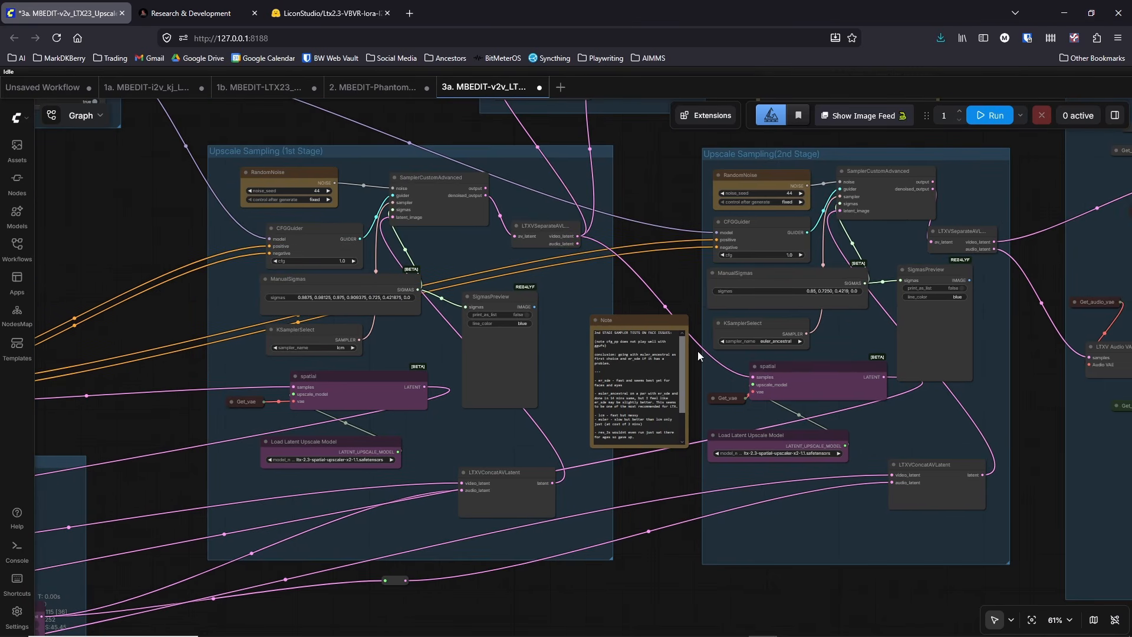
{"action": "scroll", "coordinate": [682, 401], "scroll_direction": "up", "scroll_amount": 3}
{"action": "mouse_move", "coordinate": [682, 400]}
{"action": "left_mouse_down"}
{"action": "mouse_move", "coordinate": [681, 440]}
{"action": "mouse_move", "coordinate": [673, 392]}
{"action": "left_mouse_up"}
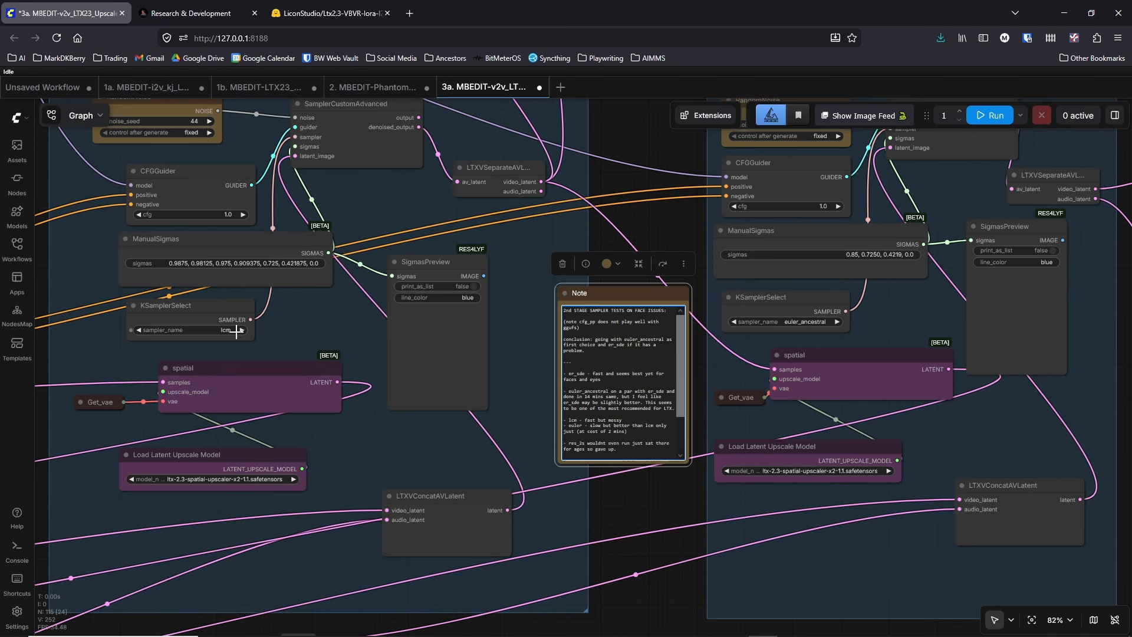
{"action": "left_click_drag", "start_coordinate": [673, 241], "coordinate": [735, 279]}
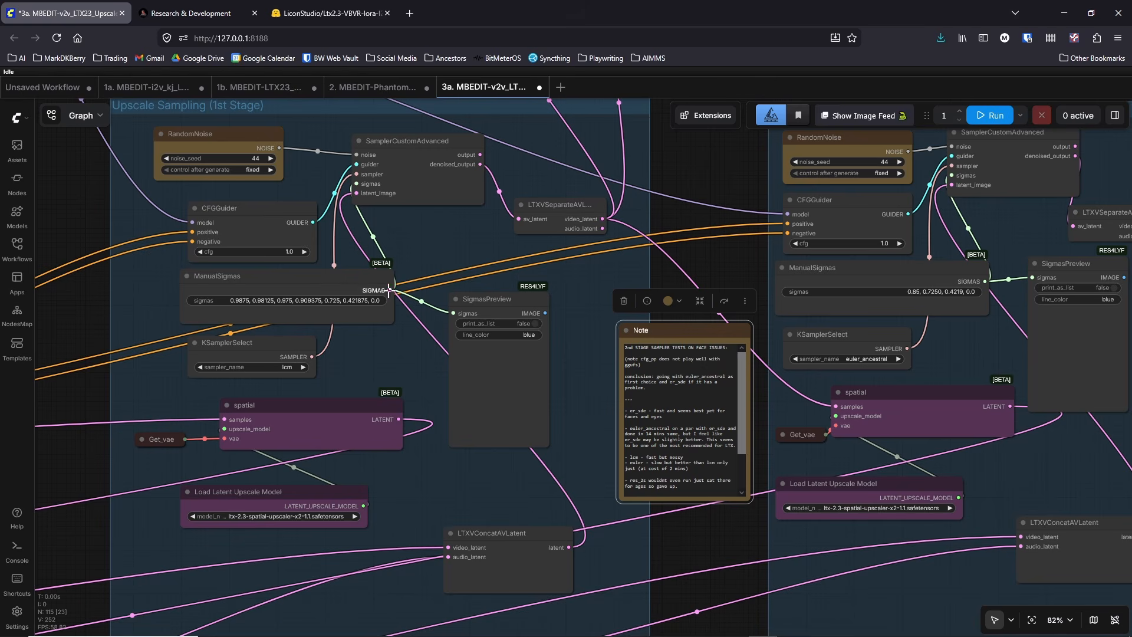
Step: Widen the Load Latent Upscale Model node in the Upscale Sampling (1st Stage) group until its model_name label fits
{"action": "left_click", "coordinate": [678, 219]}
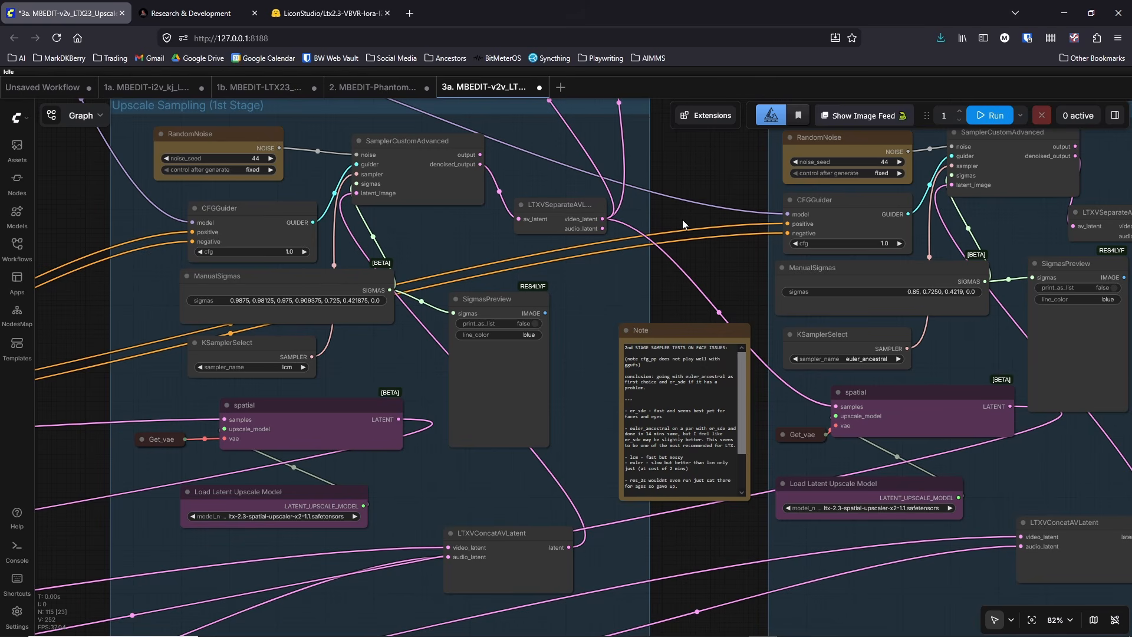
{"action": "left_click_drag", "start_coordinate": [681, 219], "coordinate": [668, 209]}
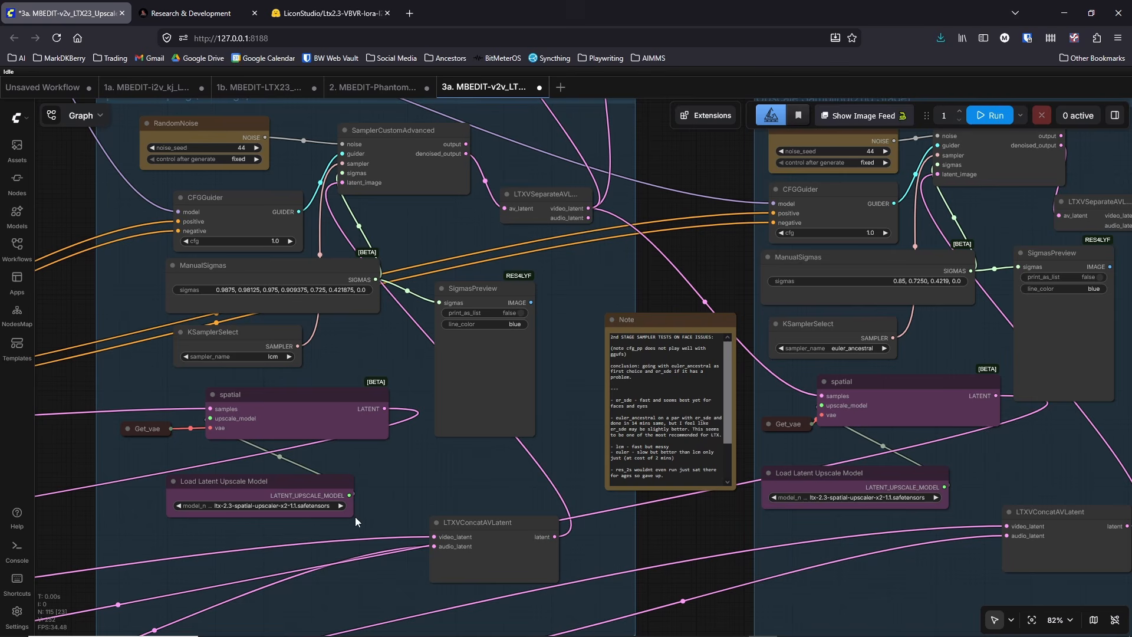
{"action": "left_click_drag", "start_coordinate": [352, 515], "coordinate": [374, 517]}
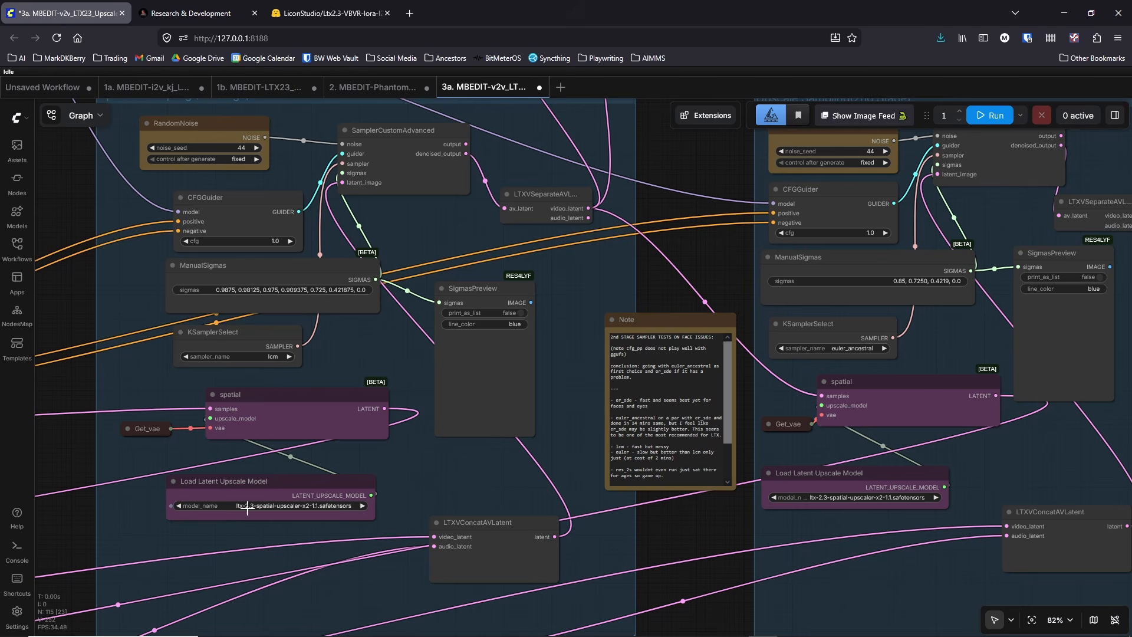
Step: Examine the ManualSigmas and KSamplerSelect settings in the Upscale Sampling (2nd Stage) group
{"action": "left_click_drag", "start_coordinate": [716, 261], "coordinate": [462, 259]}
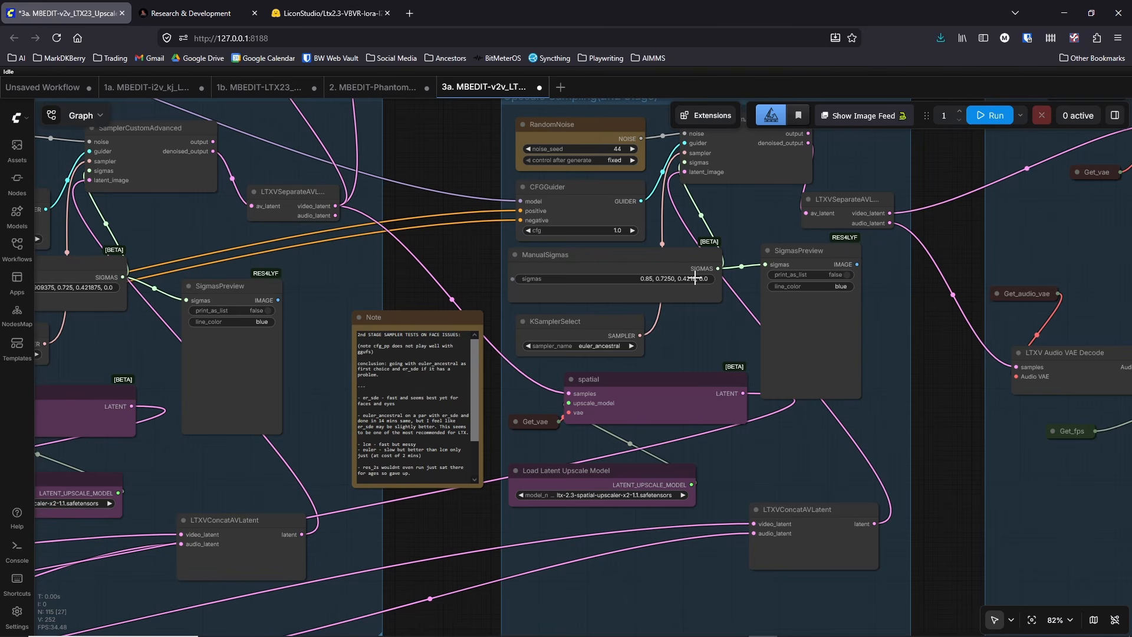
{"action": "left_click_drag", "start_coordinate": [486, 255], "coordinate": [483, 295]}
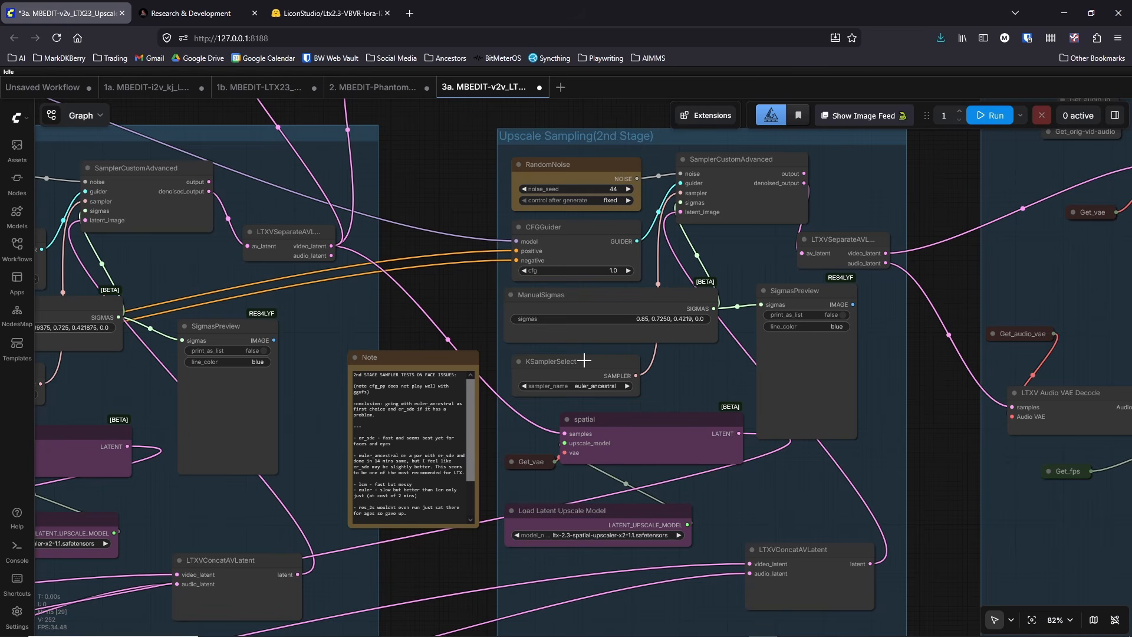
{"action": "left_click_drag", "start_coordinate": [476, 290], "coordinate": [568, 266]}
{"action": "scroll", "coordinate": [565, 266], "scroll_direction": "down", "scroll_amount": 2}
{"action": "left_click_drag", "start_coordinate": [564, 266], "coordinate": [889, 309]}
{"action": "scroll", "coordinate": [351, 323], "scroll_direction": "down", "scroll_amount": 4}
{"action": "left_click_drag", "start_coordinate": [351, 323], "coordinate": [279, 361]}
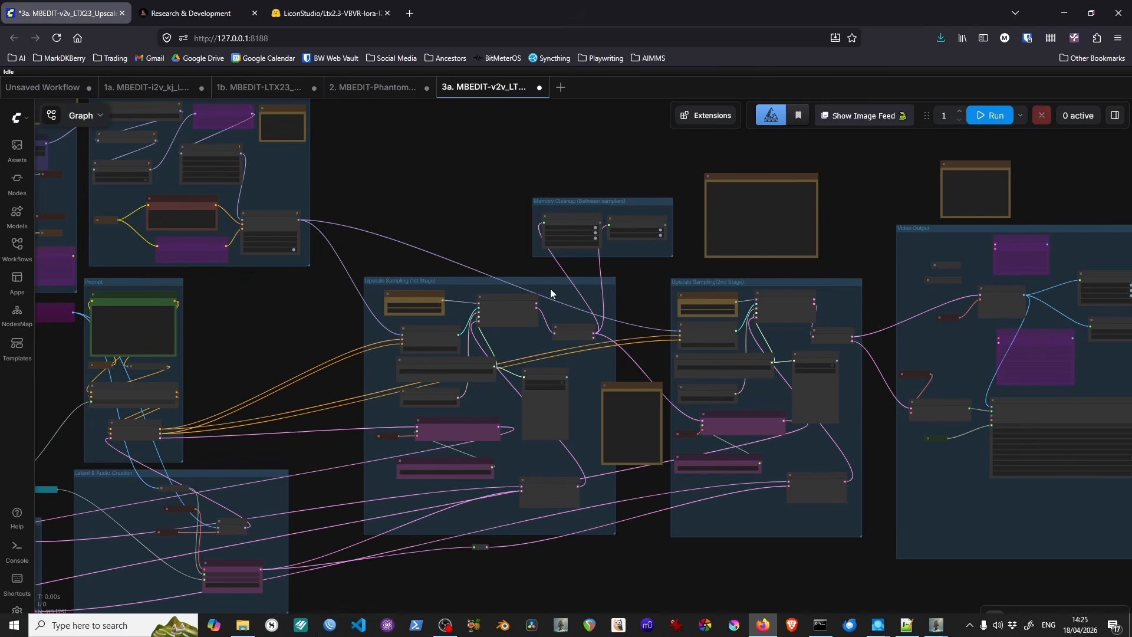
Step: Examine the RAM-Cleanup and VRAM-Cleanup nodes in the Memory Cleanup group and their links from the 1st Stage sampler output
{"action": "scroll", "coordinate": [652, 236], "scroll_direction": "up", "scroll_amount": 1}
{"action": "scroll", "coordinate": [652, 236], "scroll_direction": "up", "scroll_amount": 6}
{"action": "left_click_drag", "start_coordinate": [630, 326], "coordinate": [655, 399]}
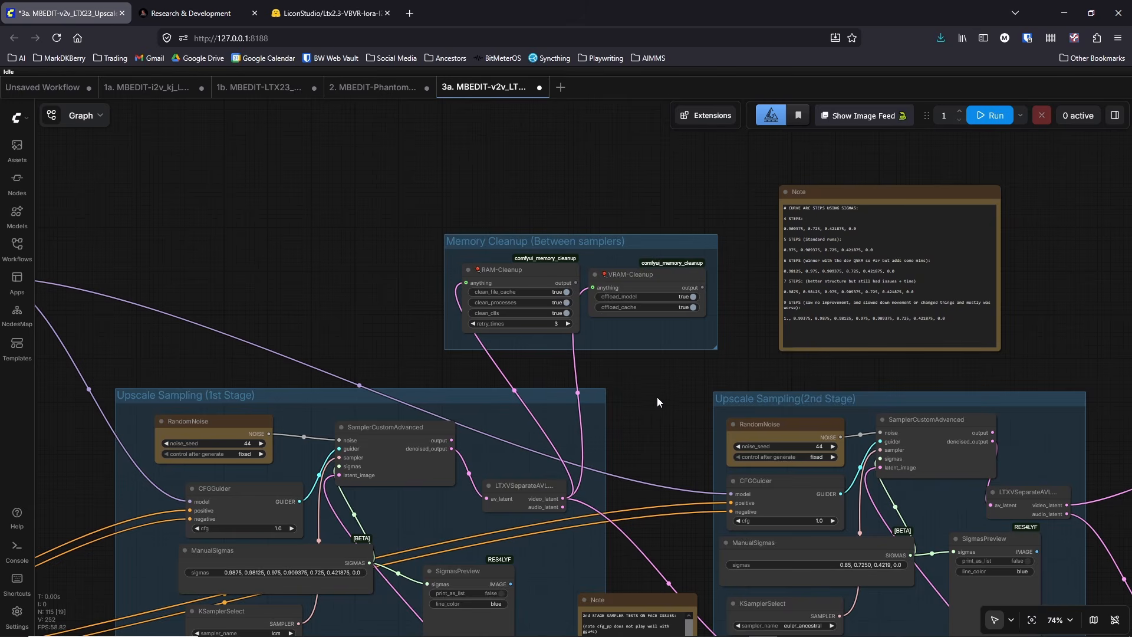
{"action": "scroll", "coordinate": [653, 395], "scroll_direction": "up", "scroll_amount": 2}
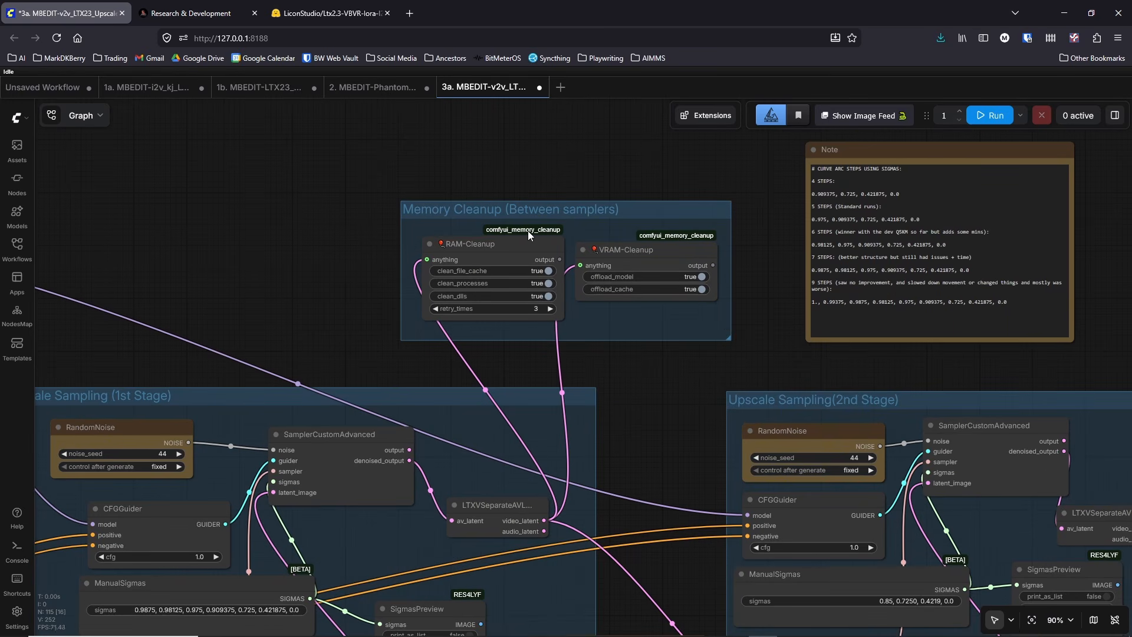
{"action": "scroll", "coordinate": [538, 233], "scroll_direction": "up", "scroll_amount": 2}
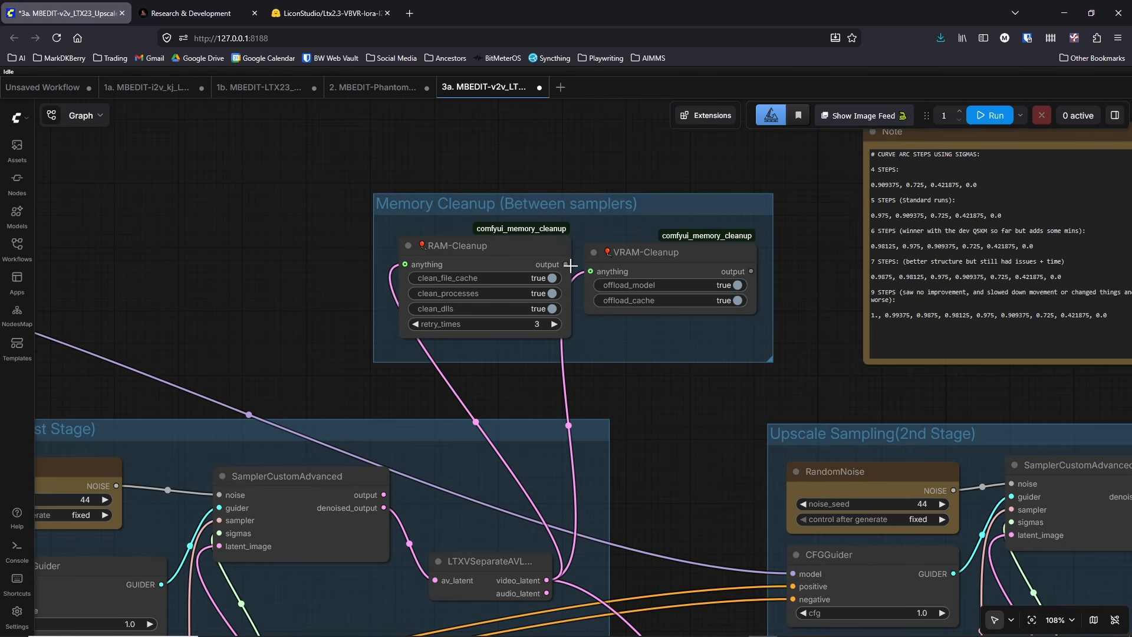
{"action": "left_click_drag", "start_coordinate": [687, 330], "coordinate": [689, 195]}
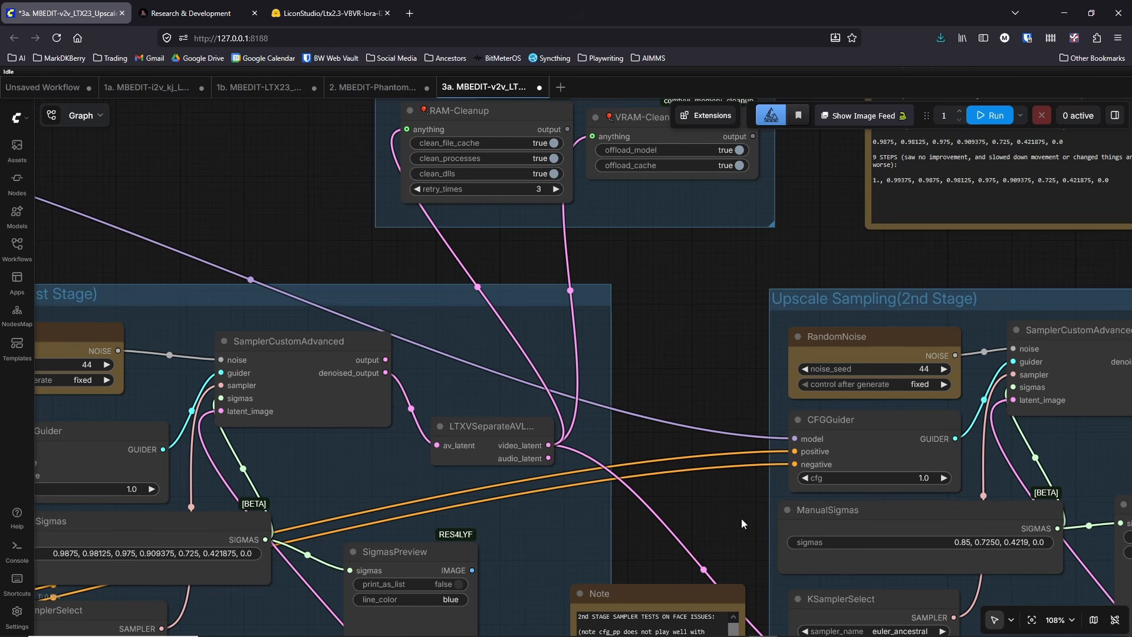
Step: Examine the Video Output group, including VAE Decode, the bypassed tiled decoders, the cleanup nodes and Video Combine
{"action": "left_click_drag", "start_coordinate": [751, 511], "coordinate": [544, 284]}
{"action": "scroll", "coordinate": [545, 285], "scroll_direction": "down", "scroll_amount": 2}
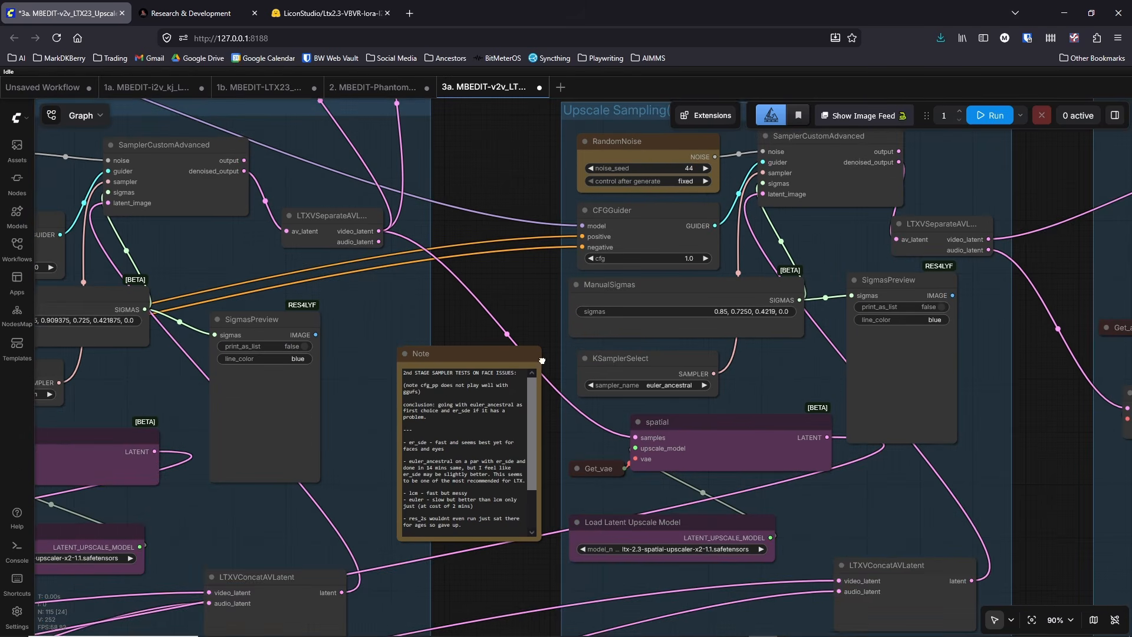
{"action": "left_click_drag", "start_coordinate": [542, 360], "coordinate": [138, 390]}
{"action": "left_click_drag", "start_coordinate": [778, 220], "coordinate": [188, 395]}
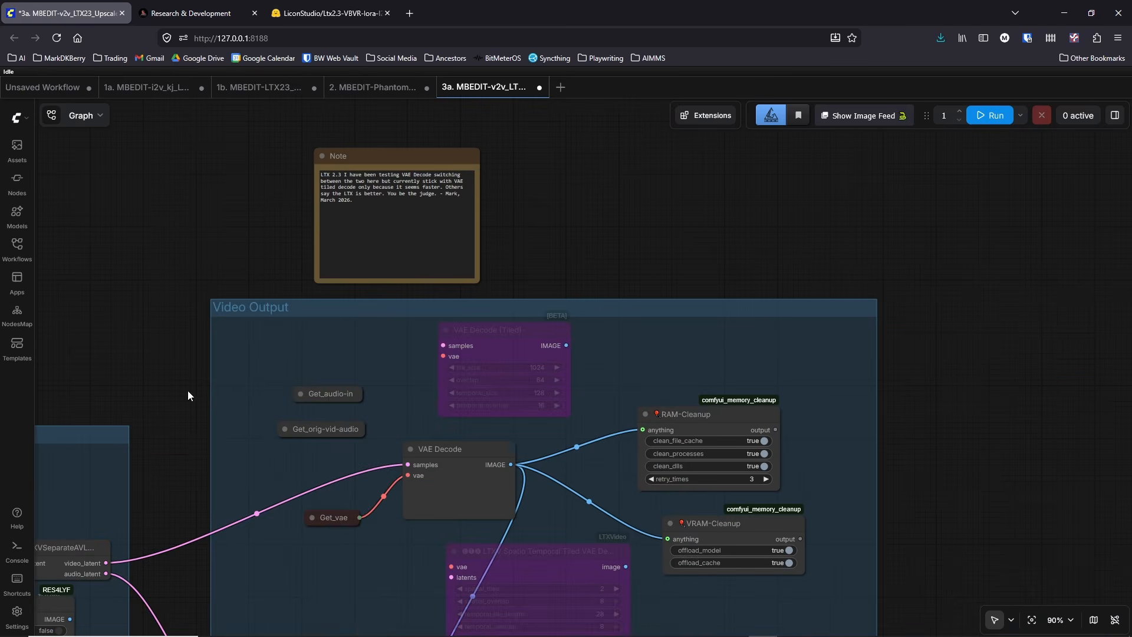
{"action": "left_click_drag", "start_coordinate": [1003, 501], "coordinate": [973, 234]}
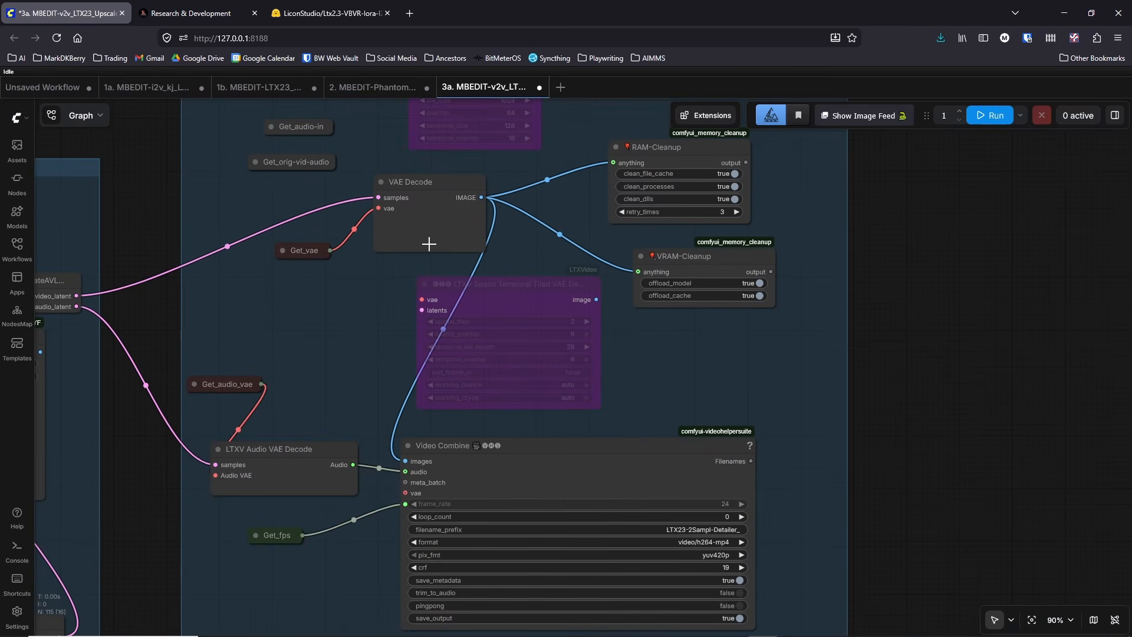
{"action": "scroll", "coordinate": [826, 330], "scroll_direction": "down", "scroll_amount": 2}
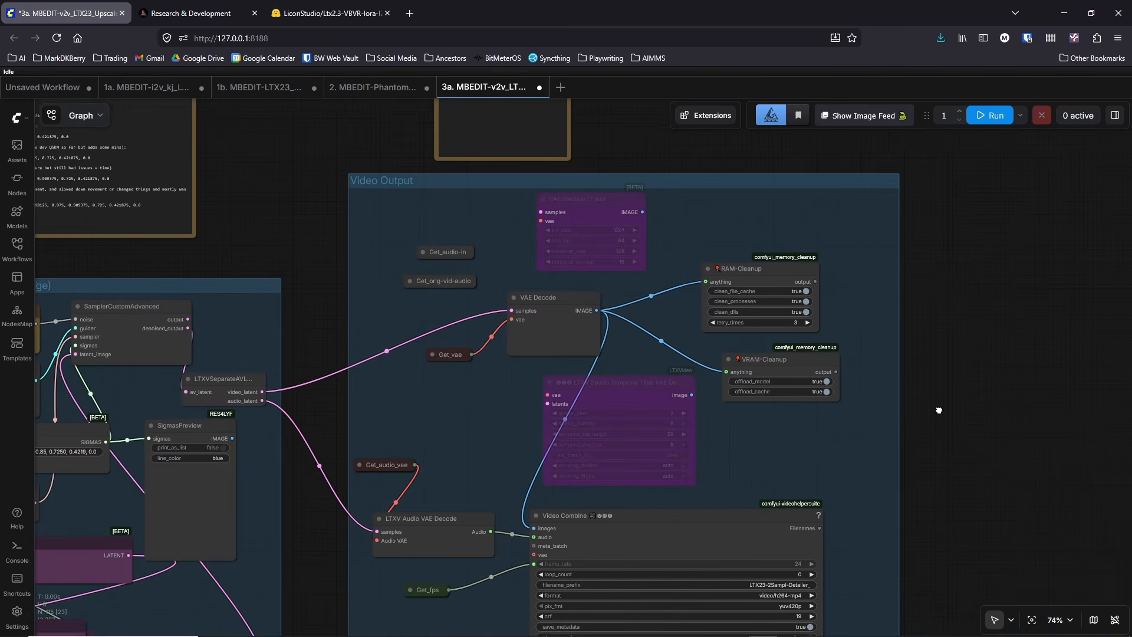
{"action": "left_click_drag", "start_coordinate": [853, 291], "coordinate": [911, 393]}
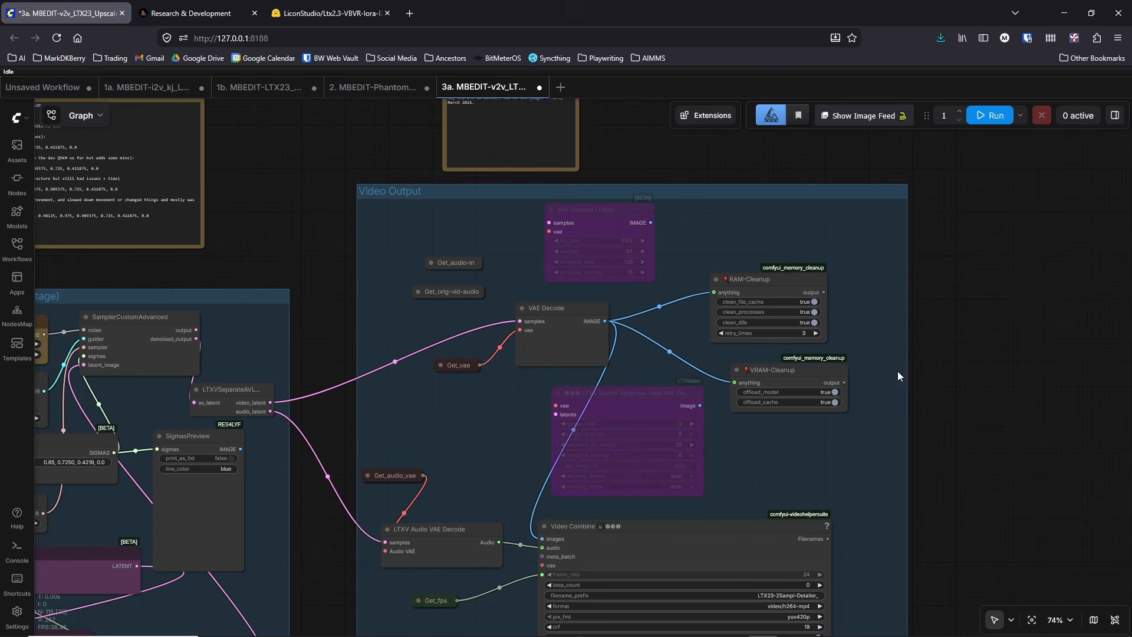
{"action": "left_click_drag", "start_coordinate": [297, 207], "coordinate": [423, 203]}
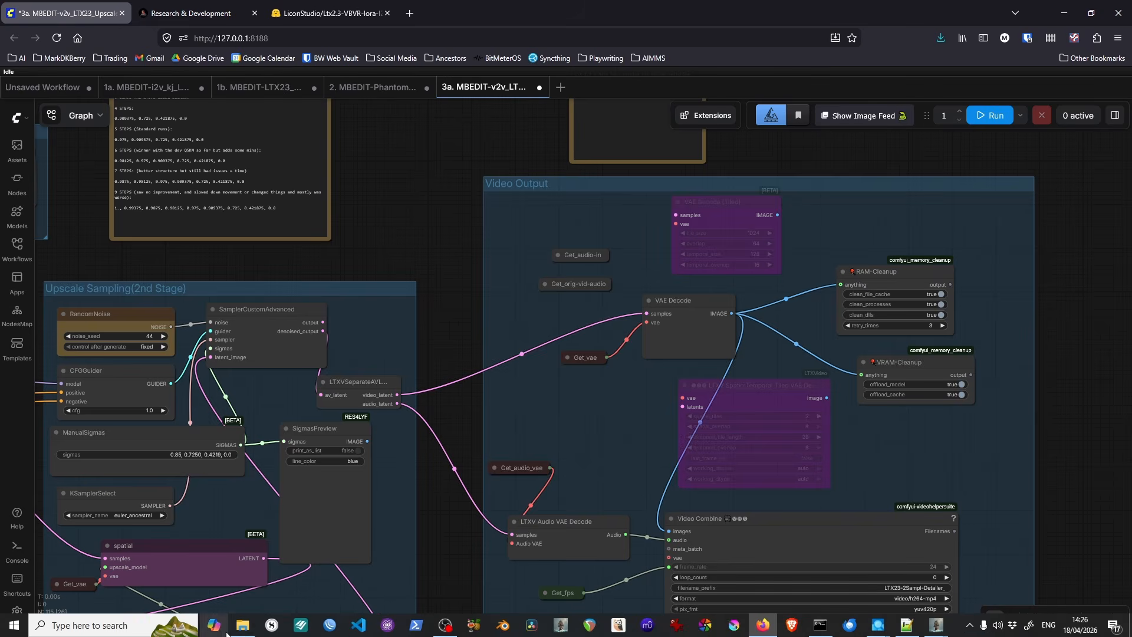
Step: Highlight the --lowvram, --disable-smart-memory and --disable-pinned-memory switches on the Research & Development page, and return to the ComfyUI workflow
{"action": "left_click", "coordinate": [216, 624]}
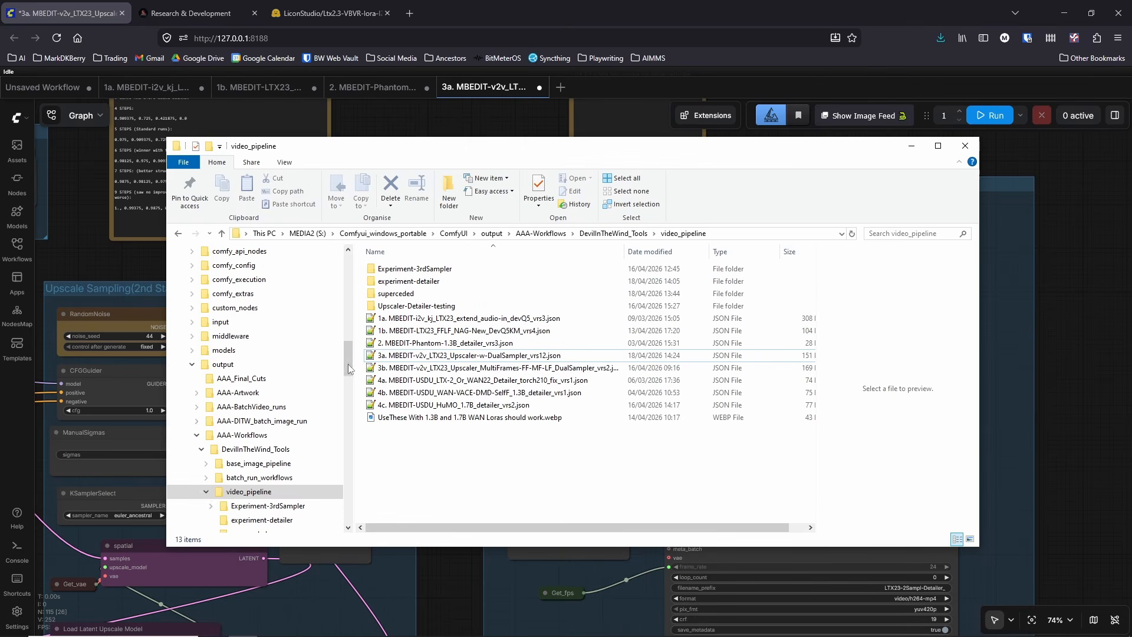
{"action": "left_click_drag", "start_coordinate": [349, 367], "coordinate": [347, 262]}
{"action": "left_click", "coordinate": [189, 13]}
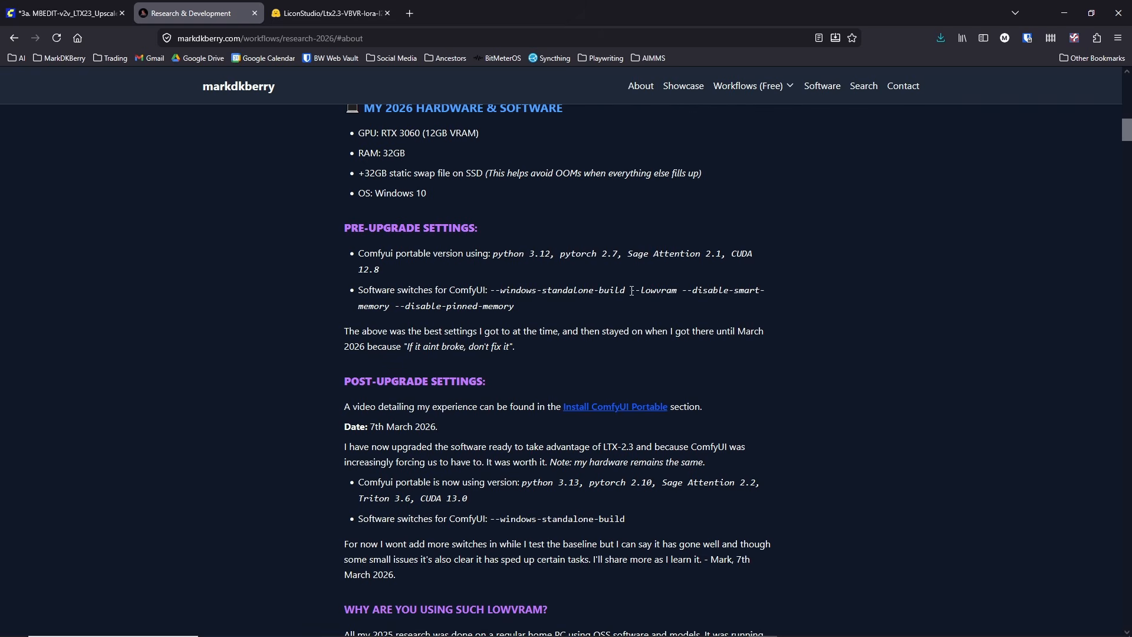
{"action": "left_click_drag", "start_coordinate": [631, 290], "coordinate": [510, 316]}
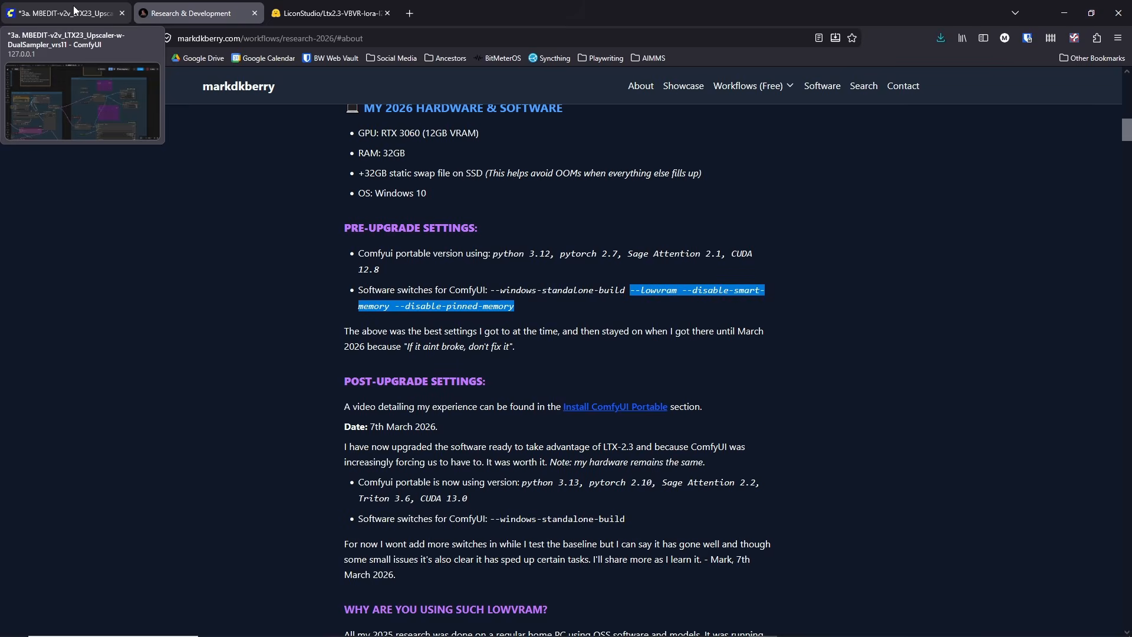
{"action": "left_click", "coordinate": [75, 10]}
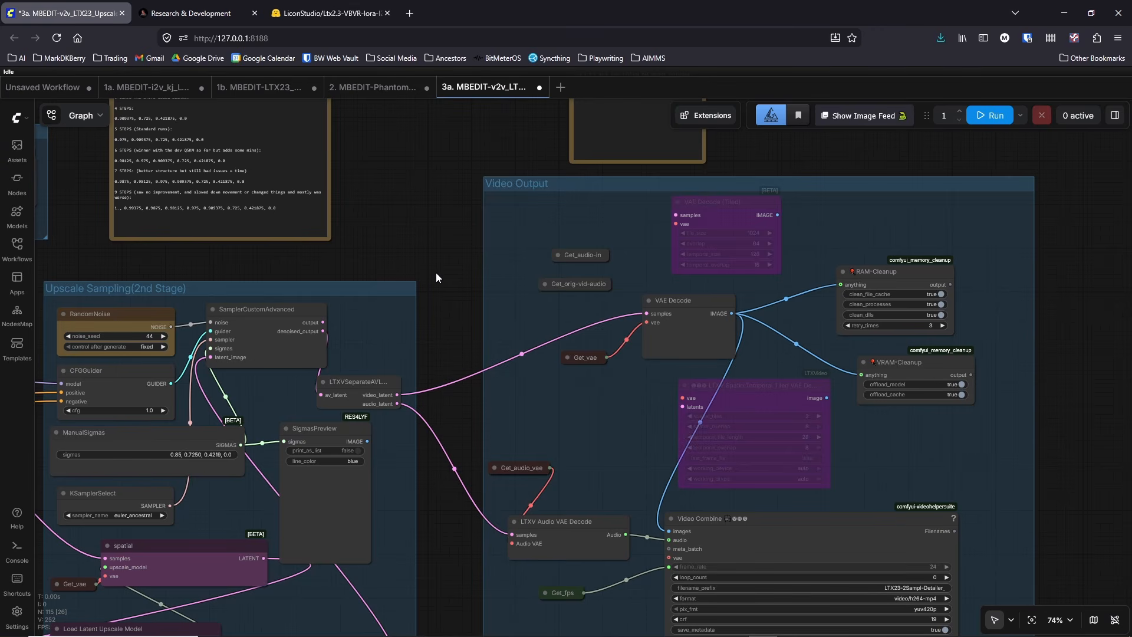
Step: Review the overall layout from the Prompt group through both upscale sampling stages to the Video Output group
{"action": "left_click_drag", "start_coordinate": [436, 274], "coordinate": [433, 229]}
{"action": "scroll", "coordinate": [437, 228], "scroll_direction": "down", "scroll_amount": 6}
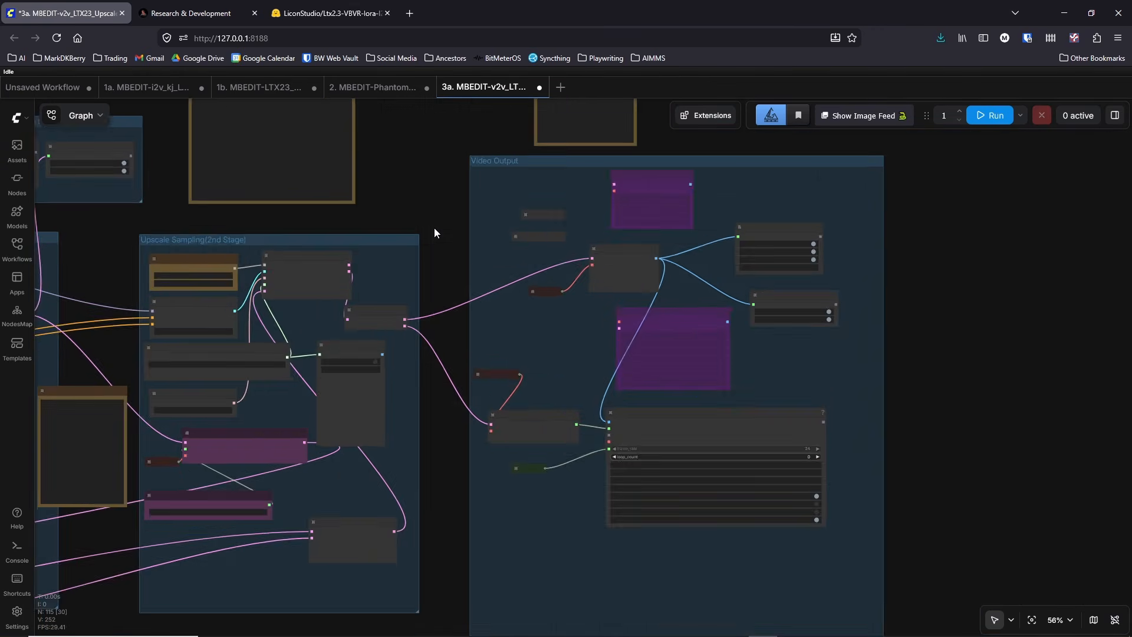
{"action": "left_click_drag", "start_coordinate": [399, 564], "coordinate": [691, 548]}
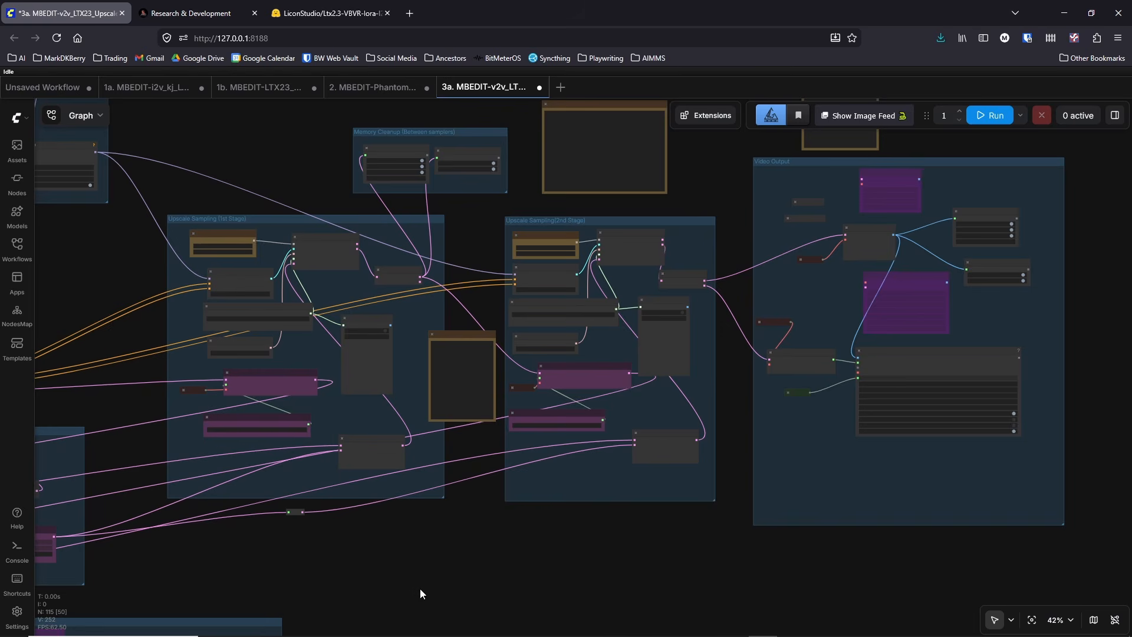
{"action": "left_click_drag", "start_coordinate": [420, 593], "coordinate": [516, 581]}
{"action": "left_click_drag", "start_coordinate": [206, 229], "coordinate": [309, 247]}
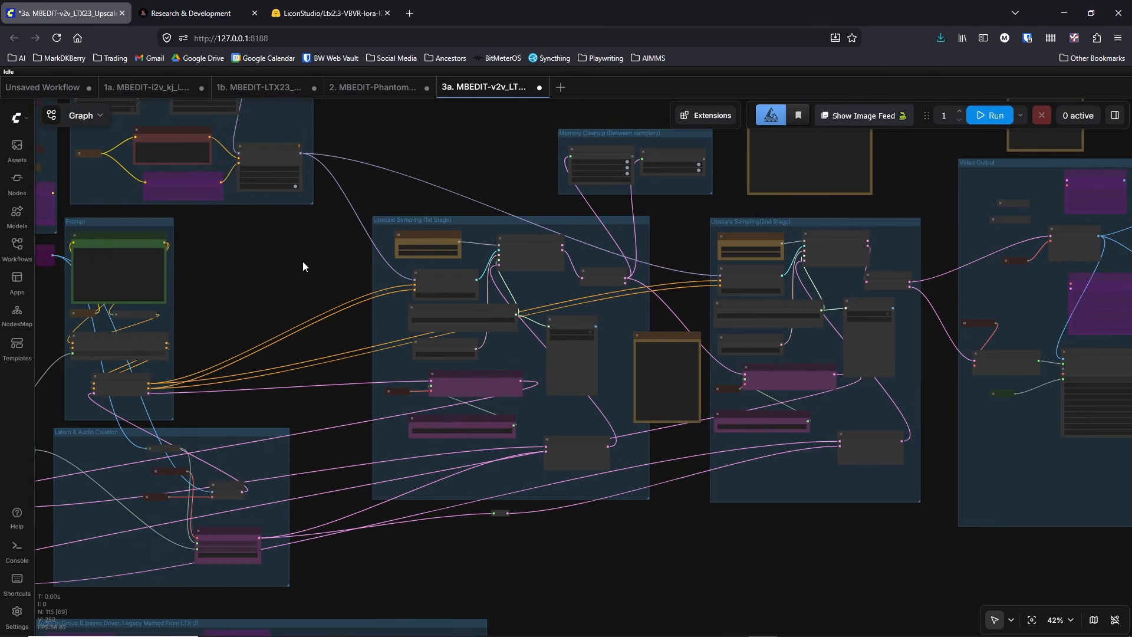
{"action": "left_click_drag", "start_coordinate": [302, 261], "coordinate": [217, 309]}
{"action": "left_click_drag", "start_coordinate": [399, 180], "coordinate": [399, 146]}
{"action": "scroll", "coordinate": [364, 144], "scroll_direction": "up", "scroll_amount": 4}
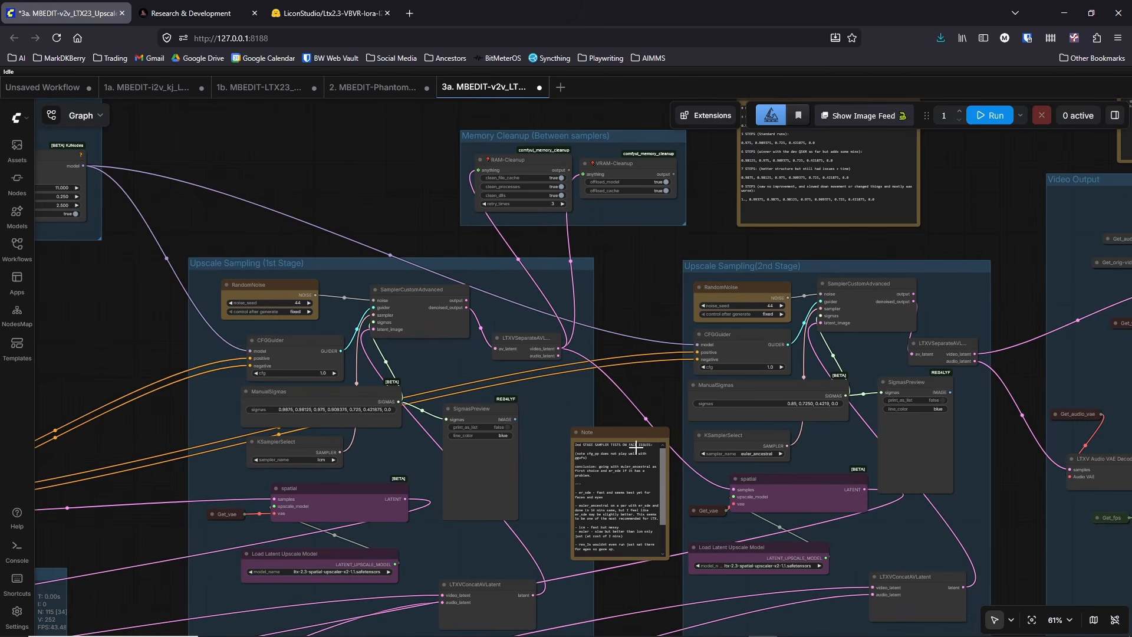
Step: Switch to the ComfyUI console, highlight the startup lines from DynamicVRAM support to the frontend version, and minimize the console
{"action": "left_click", "coordinate": [819, 624]}
{"action": "scroll", "coordinate": [578, 224], "scroll_direction": "up", "scroll_amount": 15}
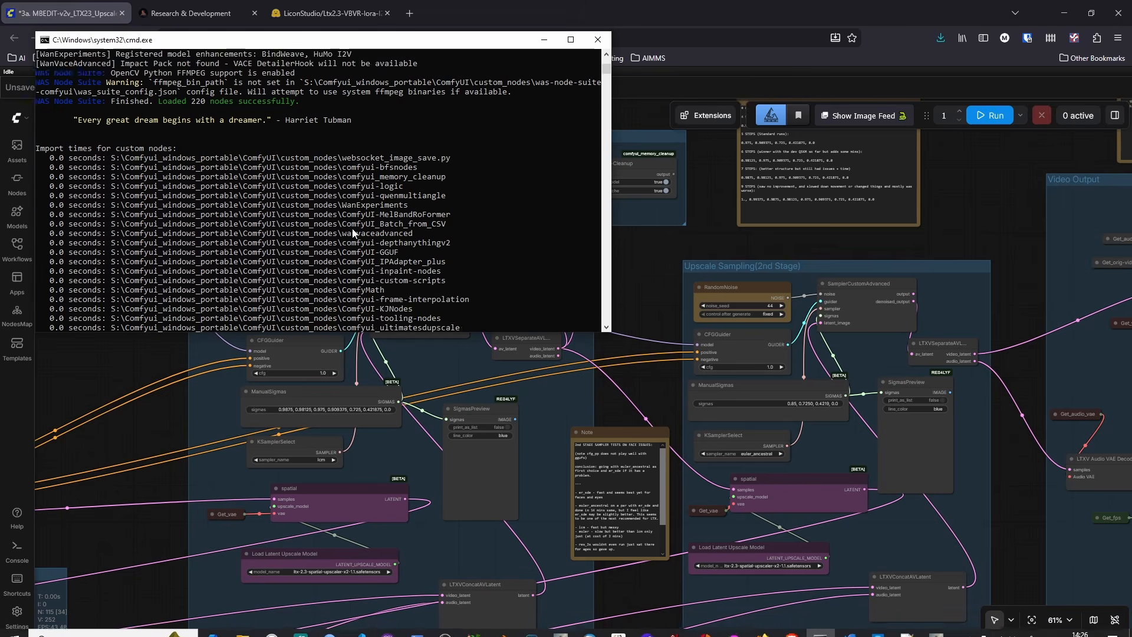
{"action": "left_click", "coordinate": [606, 54]}
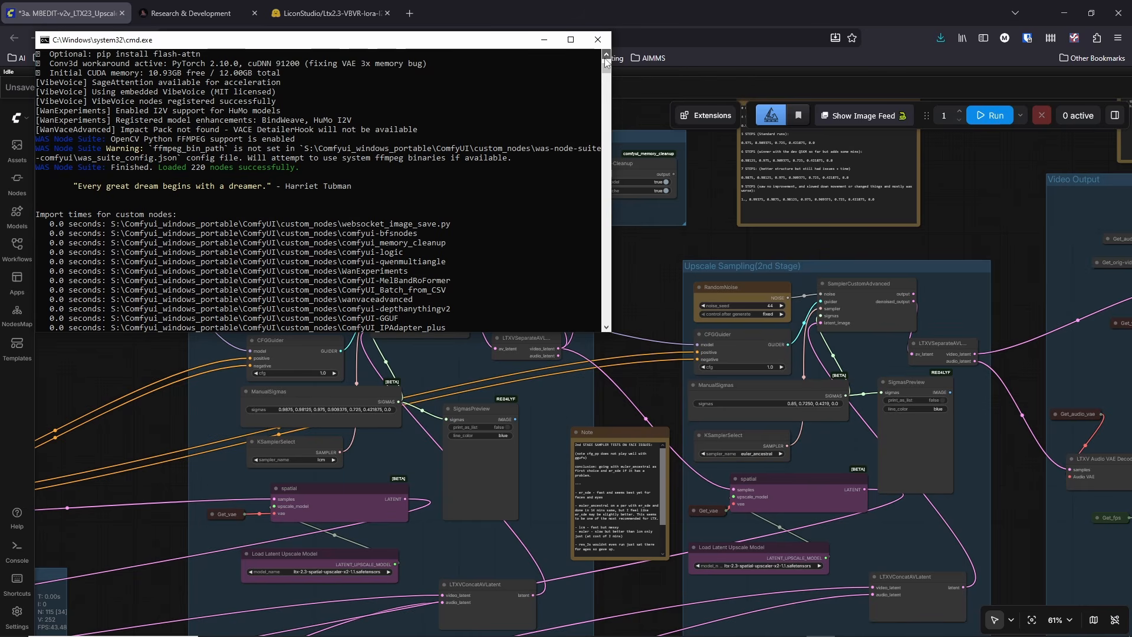
{"action": "scroll", "coordinate": [209, 121], "scroll_direction": "up", "scroll_amount": 10}
{"action": "scroll", "coordinate": [209, 124], "scroll_direction": "up", "scroll_amount": 15}
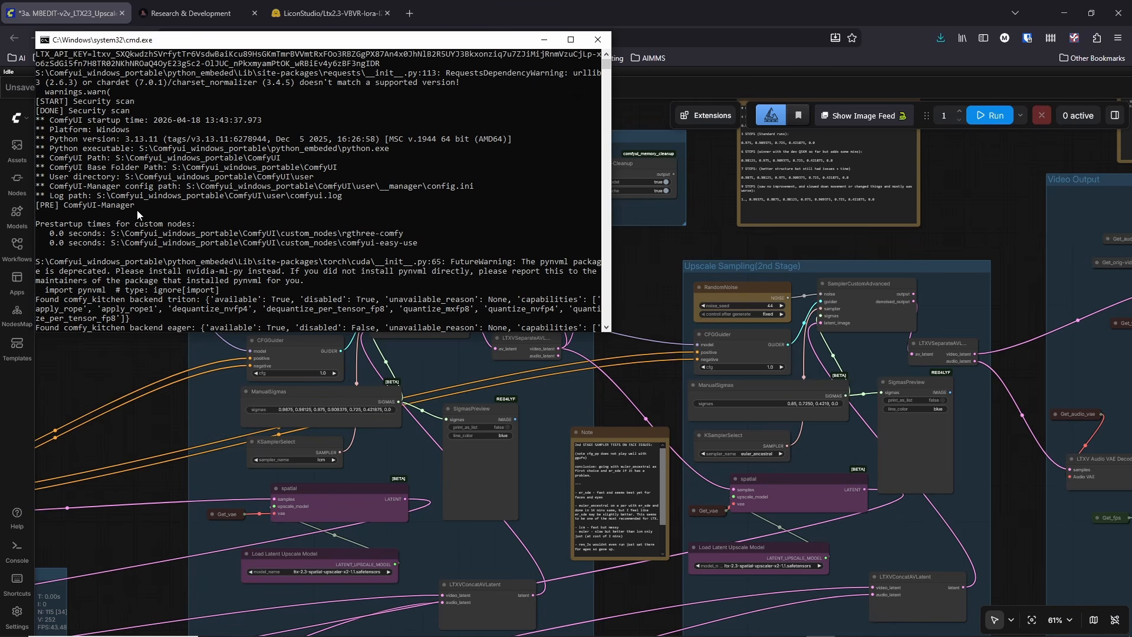
{"action": "scroll", "coordinate": [141, 210], "scroll_direction": "down", "scroll_amount": 10}
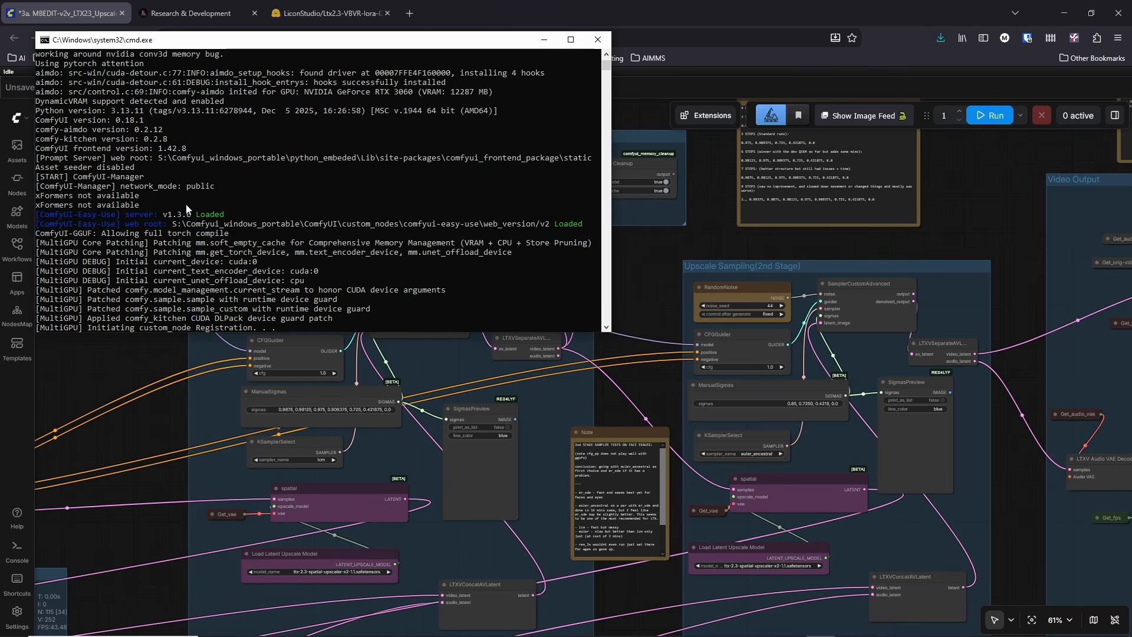
{"action": "left_click_drag", "start_coordinate": [206, 149], "coordinate": [37, 102]}
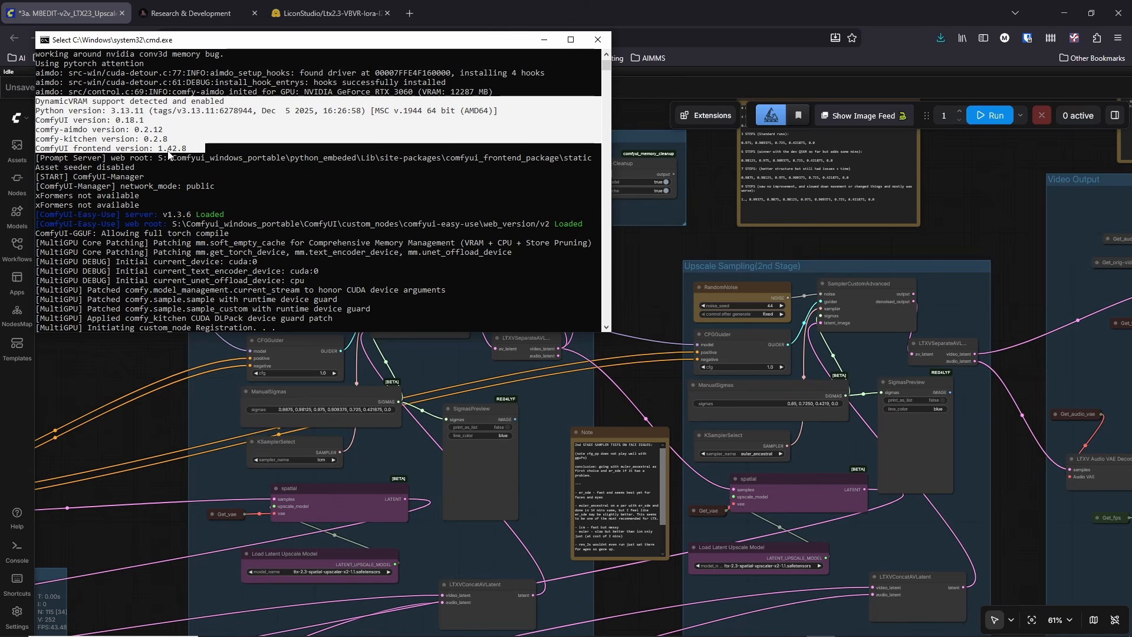
{"action": "left_click", "coordinate": [544, 40]}
Step: Close the browser page for the LiconStudio Ltx2.3-VBVR LoRA
{"action": "scroll", "coordinate": [694, 237], "scroll_direction": "down", "scroll_amount": 2}
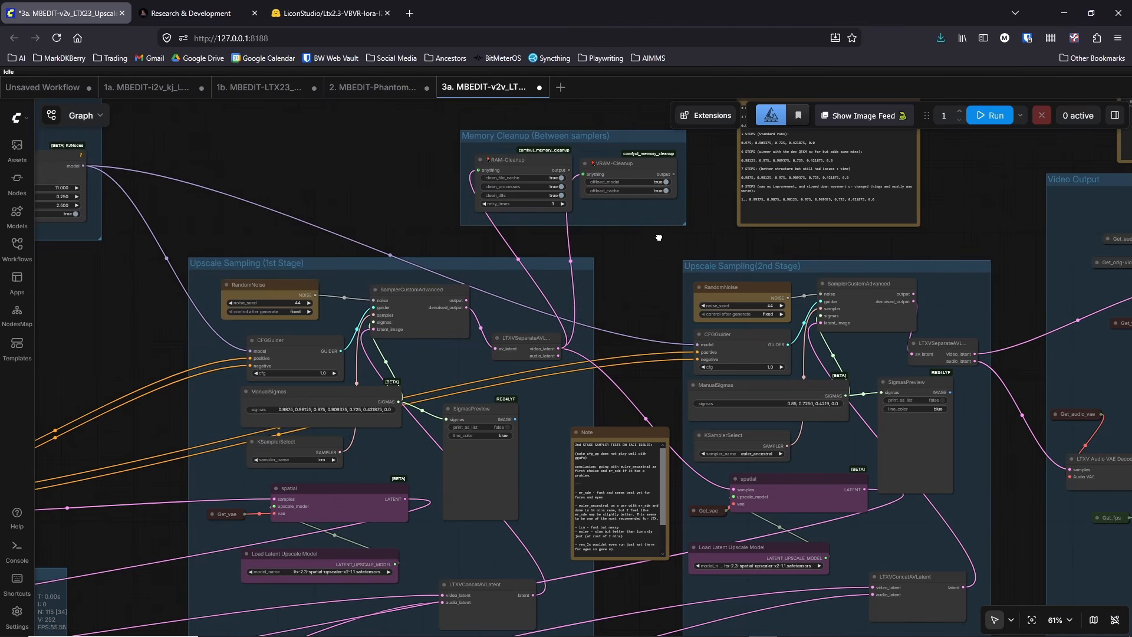
{"action": "scroll", "coordinate": [519, 288], "scroll_direction": "up", "scroll_amount": 4}
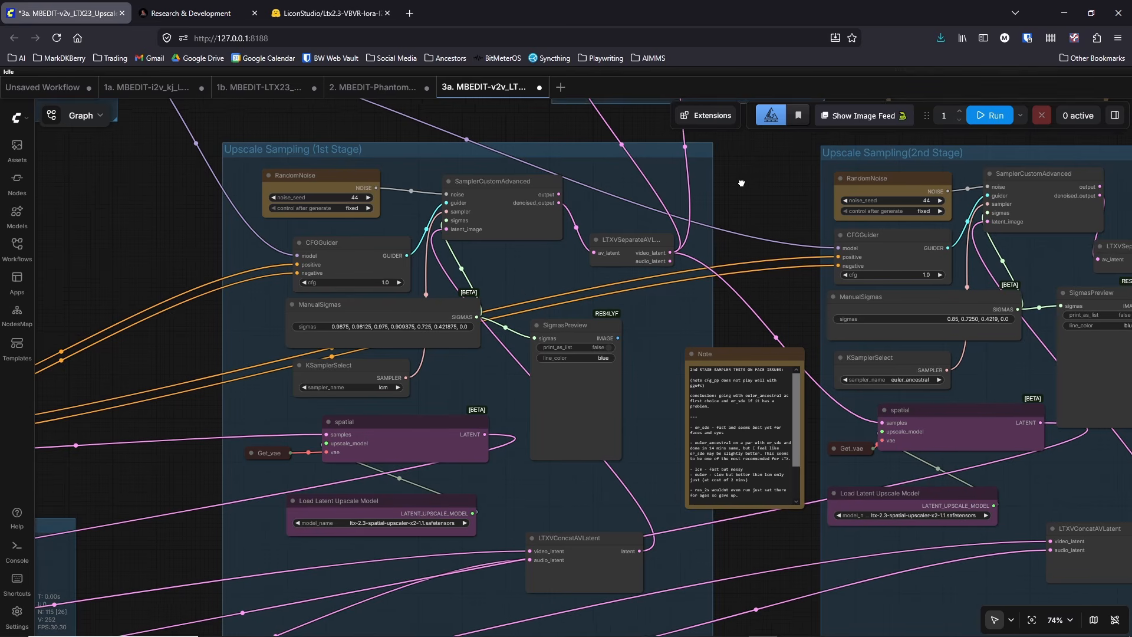
{"action": "left_click_drag", "start_coordinate": [753, 180], "coordinate": [604, 180]}
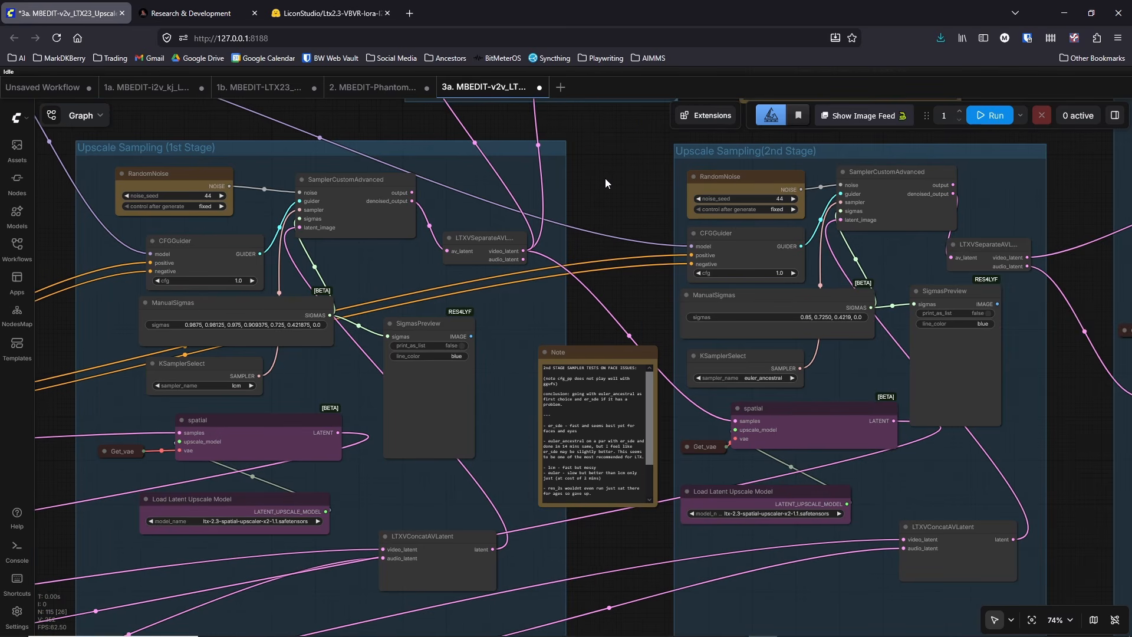
{"action": "scroll", "coordinate": [605, 176], "scroll_direction": "down", "scroll_amount": 2}
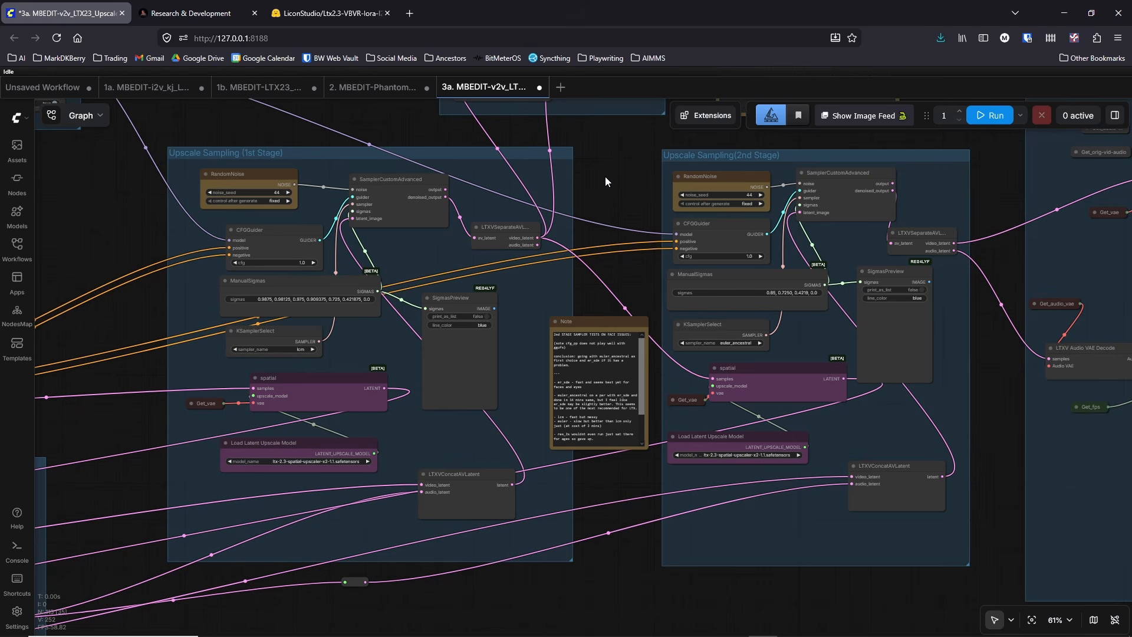
{"action": "left_click", "coordinate": [387, 13]}
Step: Return to the Memory Cleanup (Between samplers) group and inspect its cleanup nodes up close
{"action": "left_click_drag", "start_coordinate": [635, 272], "coordinate": [570, 275]}
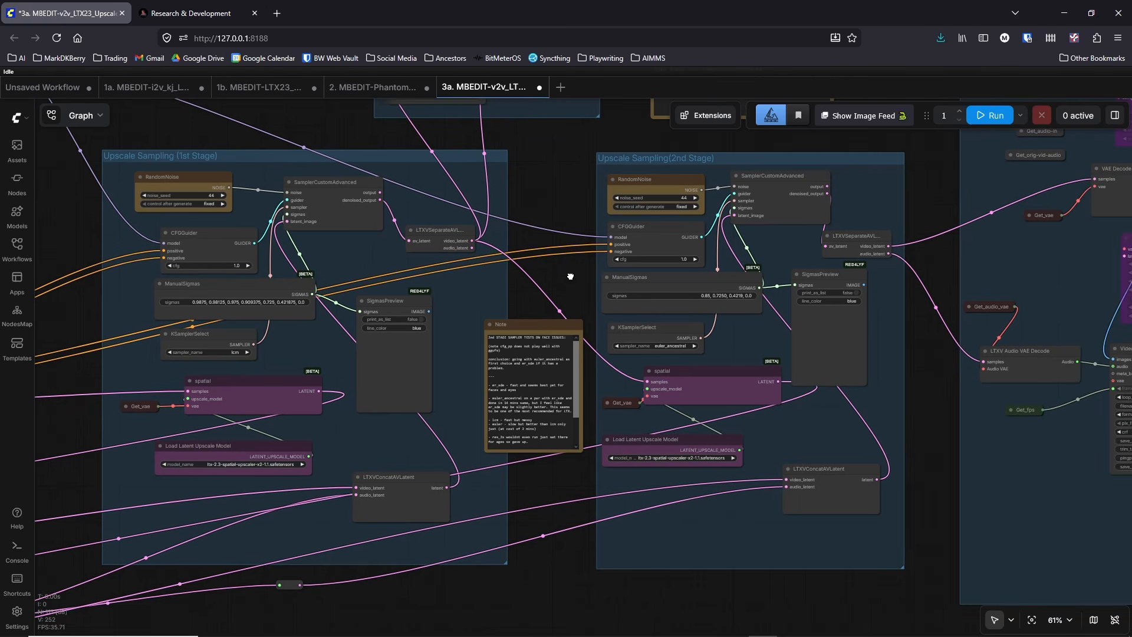
{"action": "left_click_drag", "start_coordinate": [920, 286], "coordinate": [912, 456]}
{"action": "scroll", "coordinate": [407, 164], "scroll_direction": "up", "scroll_amount": 3}
{"action": "scroll", "coordinate": [407, 168], "scroll_direction": "up", "scroll_amount": 4}
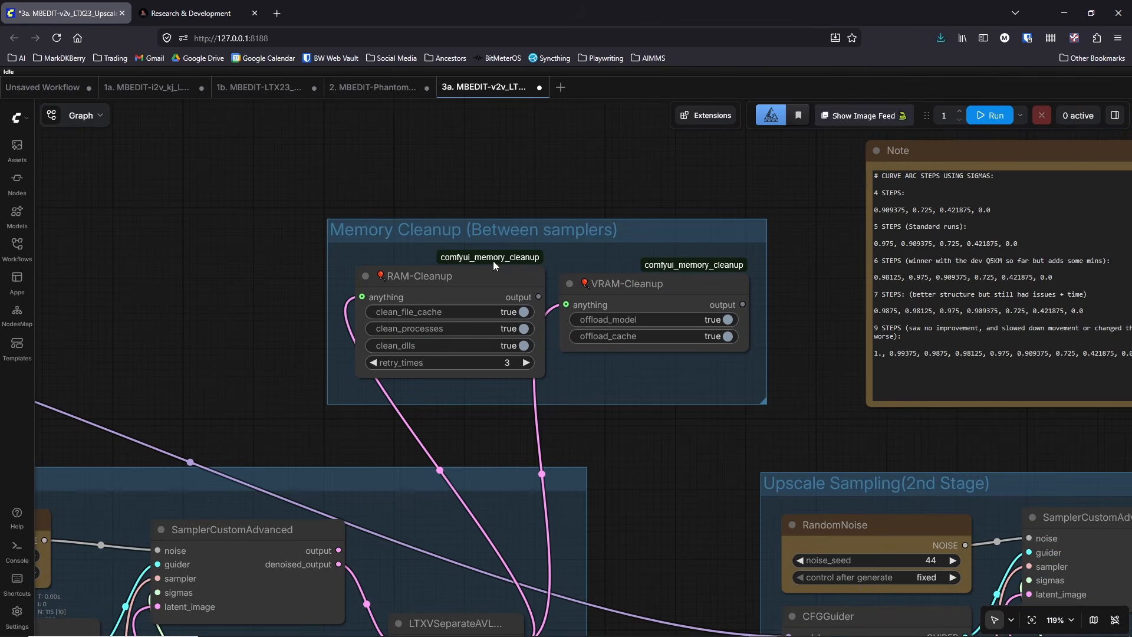
Step: Nudge the RAM-Cleanup and VRAM-Cleanup nodes slightly within the Memory Cleanup (Between samplers) group
{"action": "left_click_drag", "start_coordinate": [476, 290], "coordinate": [474, 288]}
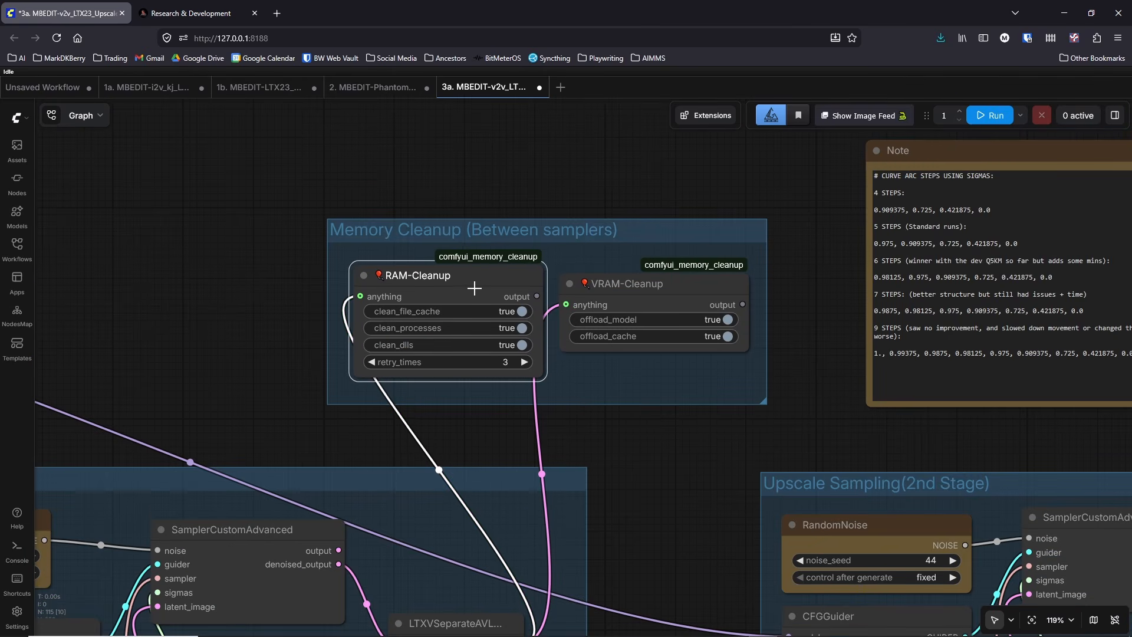
{"action": "left_click_drag", "start_coordinate": [660, 286], "coordinate": [671, 285]}
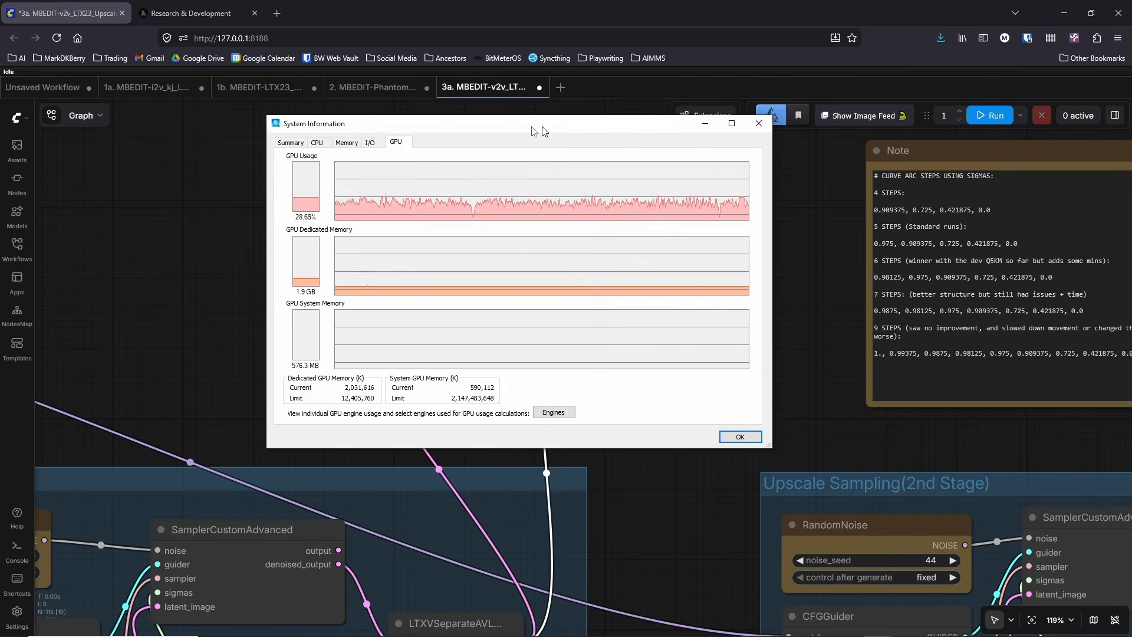
Step: Move the System Information window over the Memory Cleanup group, view its GPU graphs, and return to the ComfyUI workflow
{"action": "left_click_drag", "start_coordinate": [537, 127], "coordinate": [538, 188]}
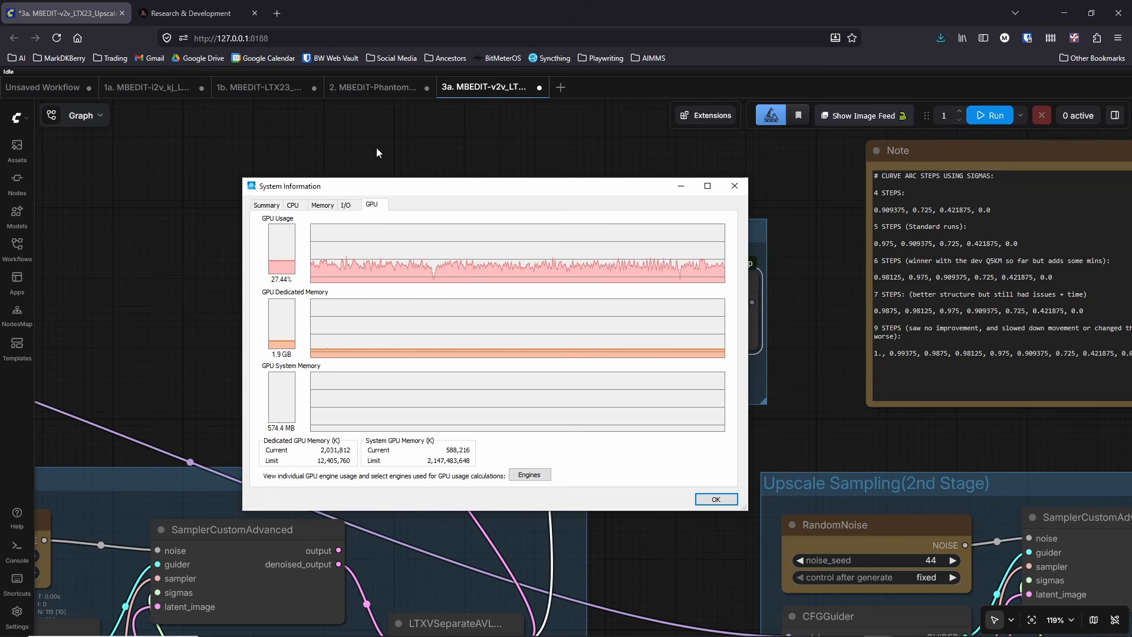
{"action": "left_click", "coordinate": [192, 12]}
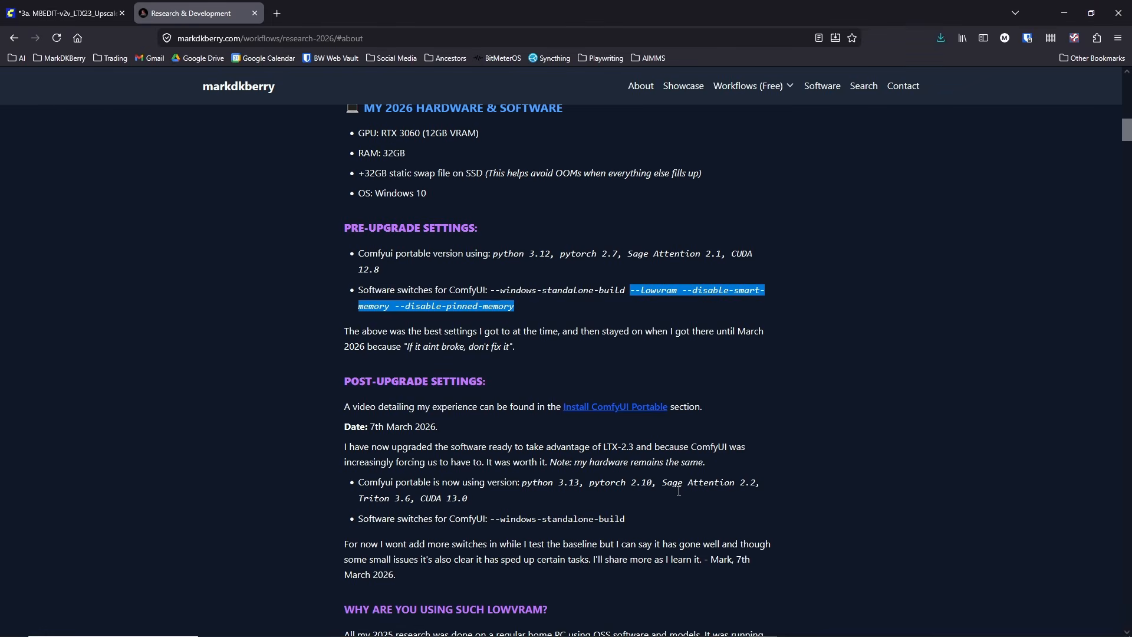
{"action": "left_click", "coordinate": [60, 14]}
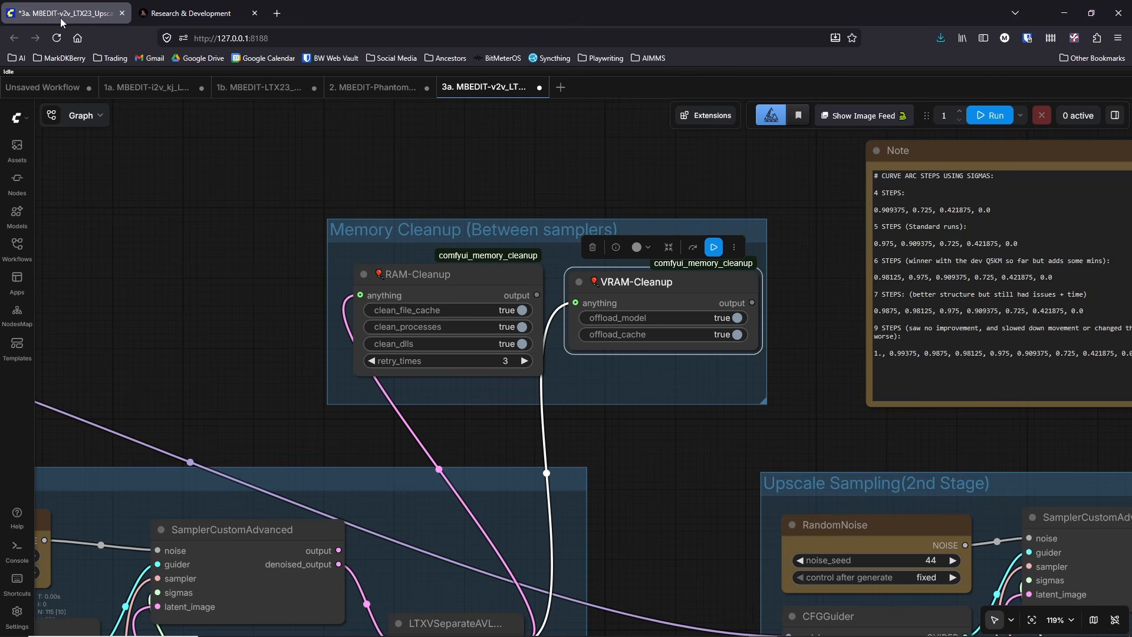
{"action": "left_click", "coordinate": [1072, 8]}
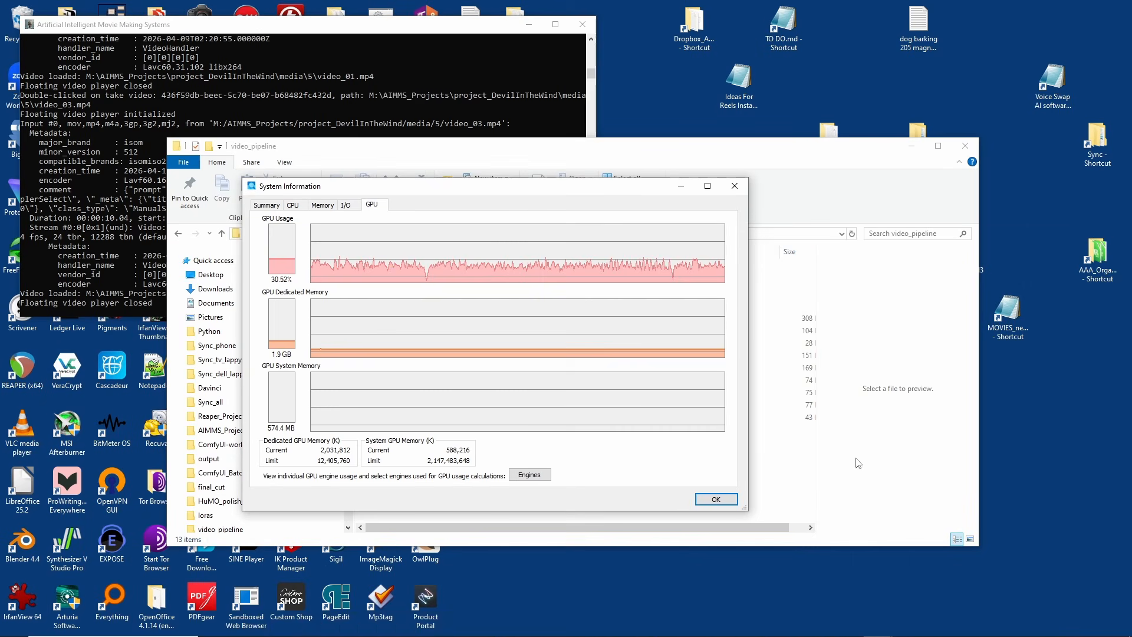
{"action": "left_click", "coordinate": [763, 626]}
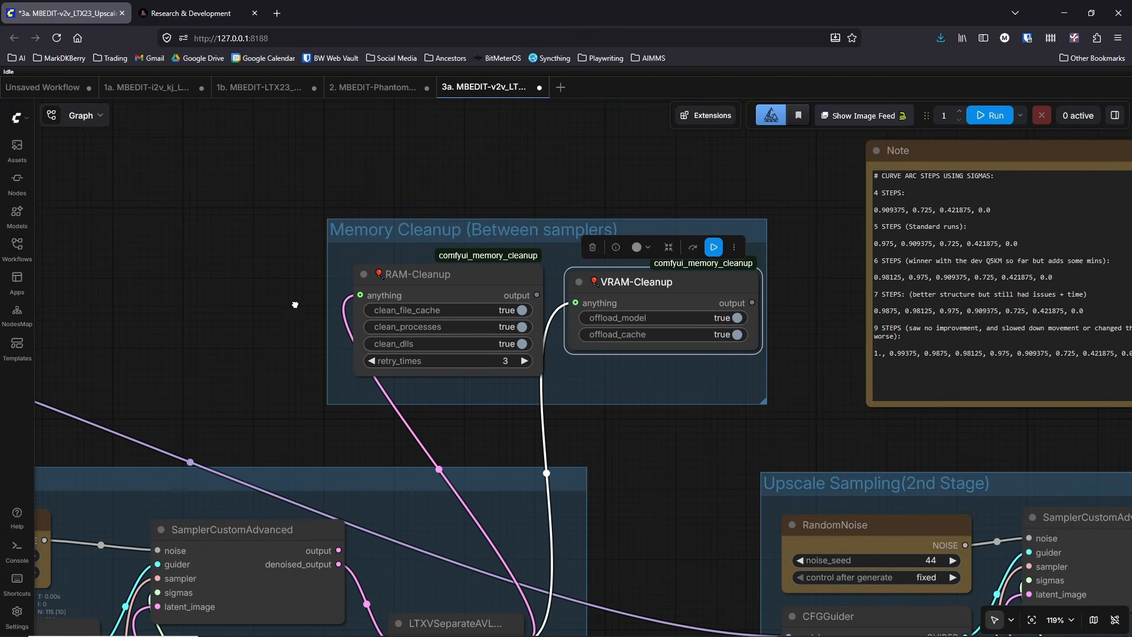
Step: Go to the Research & Development page and clear the text selection in the pre-upgrade software switches
{"action": "left_click_drag", "start_coordinate": [295, 305], "coordinate": [541, 372]}
{"action": "scroll", "coordinate": [459, 290], "scroll_direction": "down", "scroll_amount": 3}
{"action": "left_click_drag", "start_coordinate": [406, 342], "coordinate": [442, 403]}
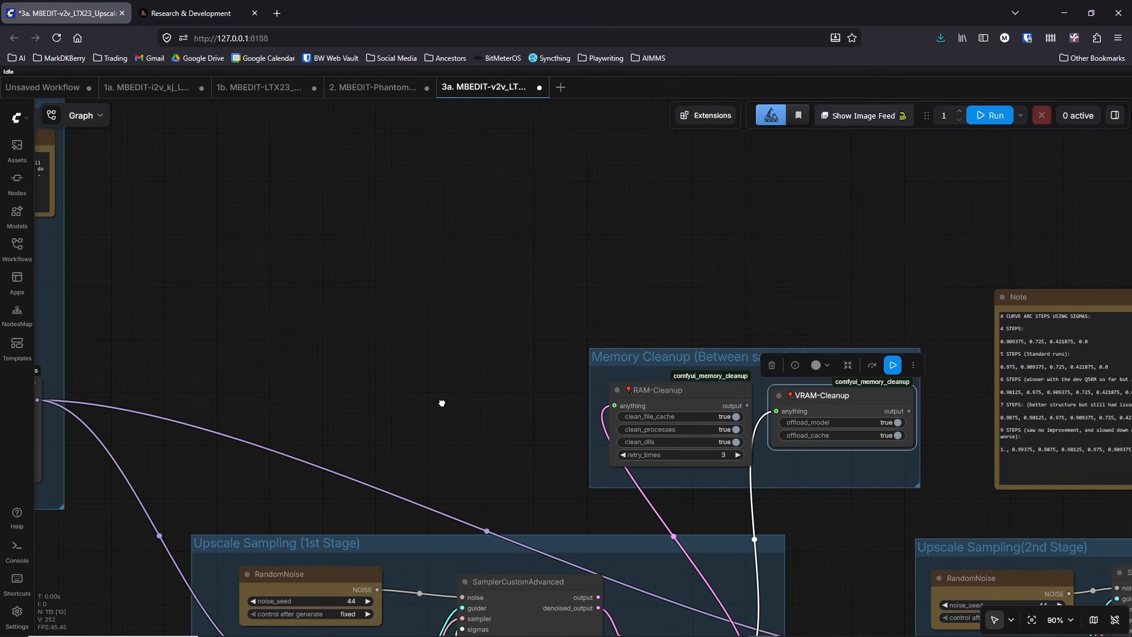
{"action": "left_click", "coordinate": [187, 14]}
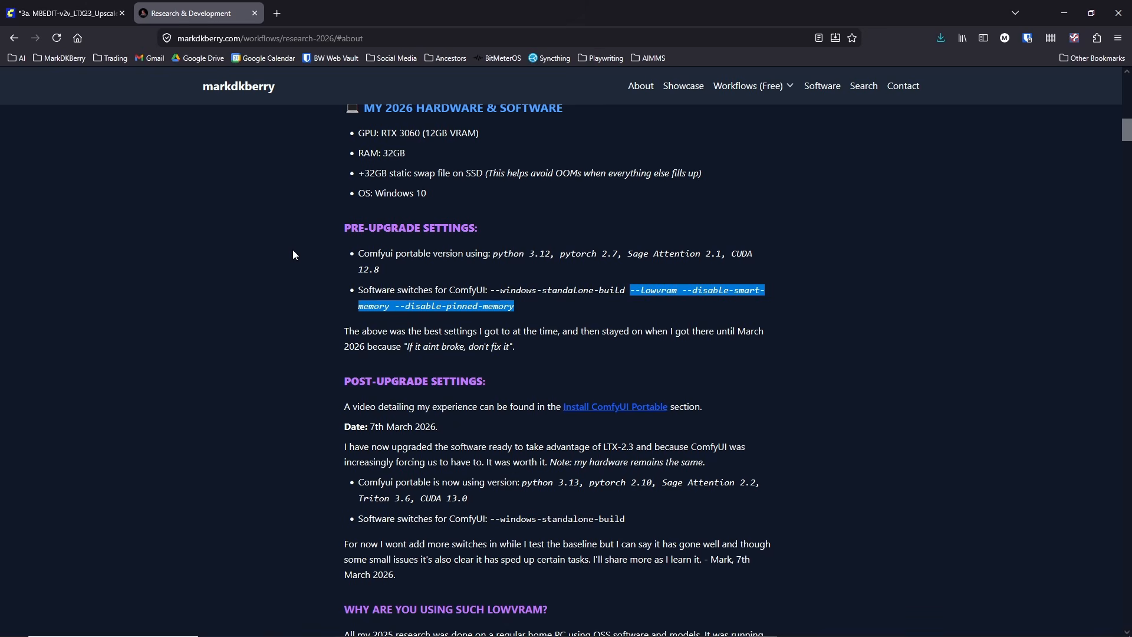
{"action": "left_click", "coordinate": [305, 266]}
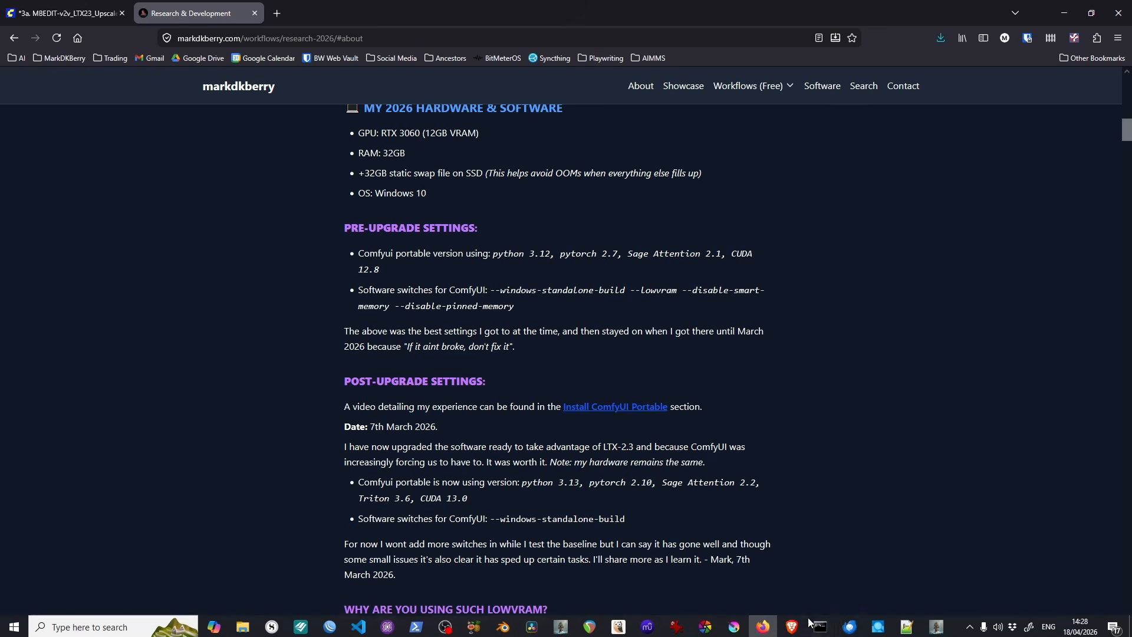
Step: Bring up the System Information window with its GPU graphs over the Research & Development page
{"action": "mouse_move", "coordinate": [878, 625]}
{"action": "left_click", "coordinate": [929, 573]}
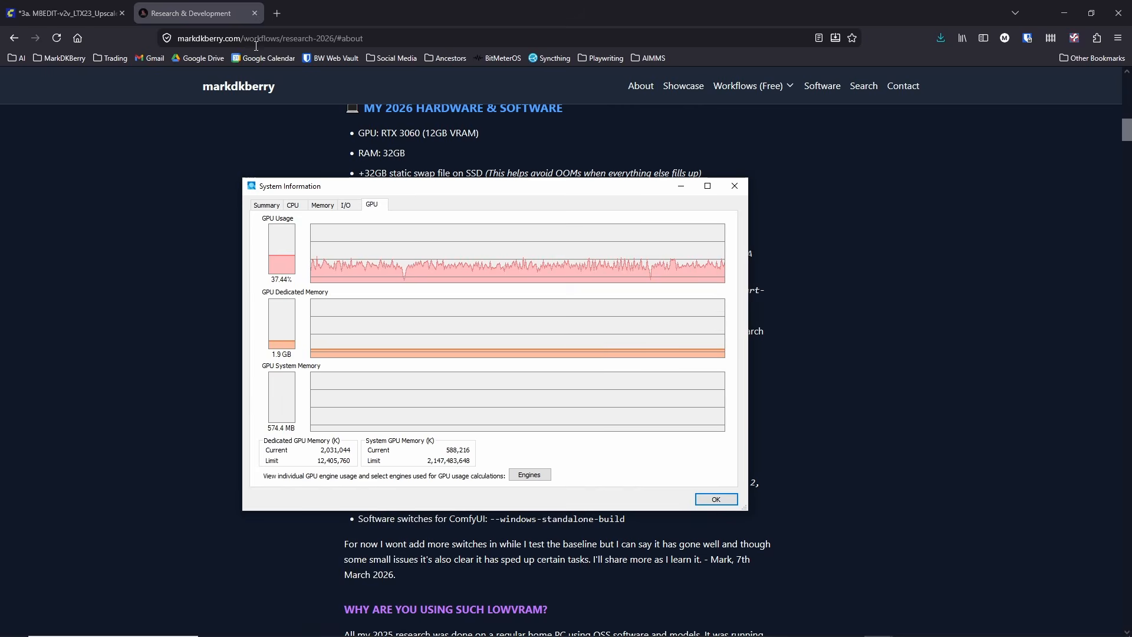
{"action": "left_click", "coordinate": [65, 13]}
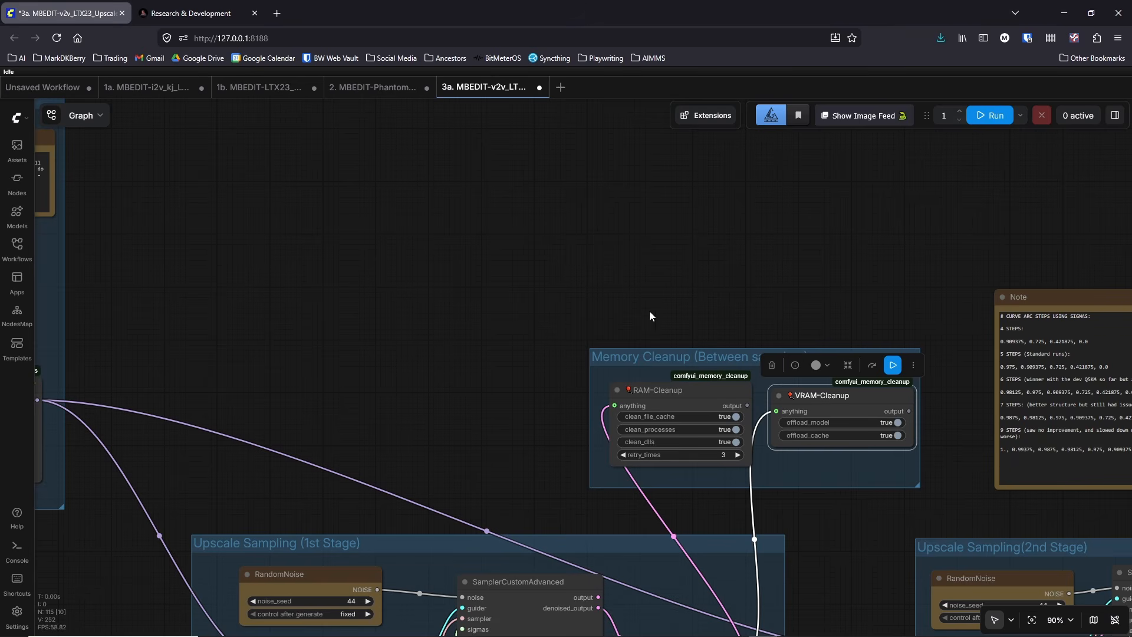
{"action": "left_click", "coordinate": [196, 13]}
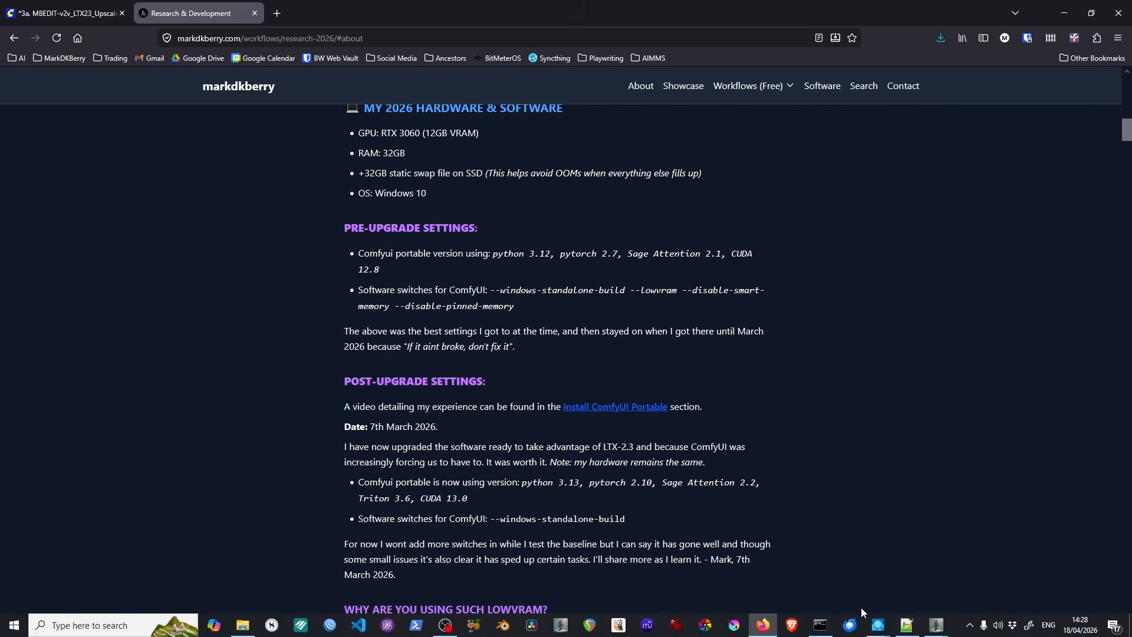
{"action": "mouse_move", "coordinate": [877, 623]}
{"action": "left_click", "coordinate": [931, 556]}
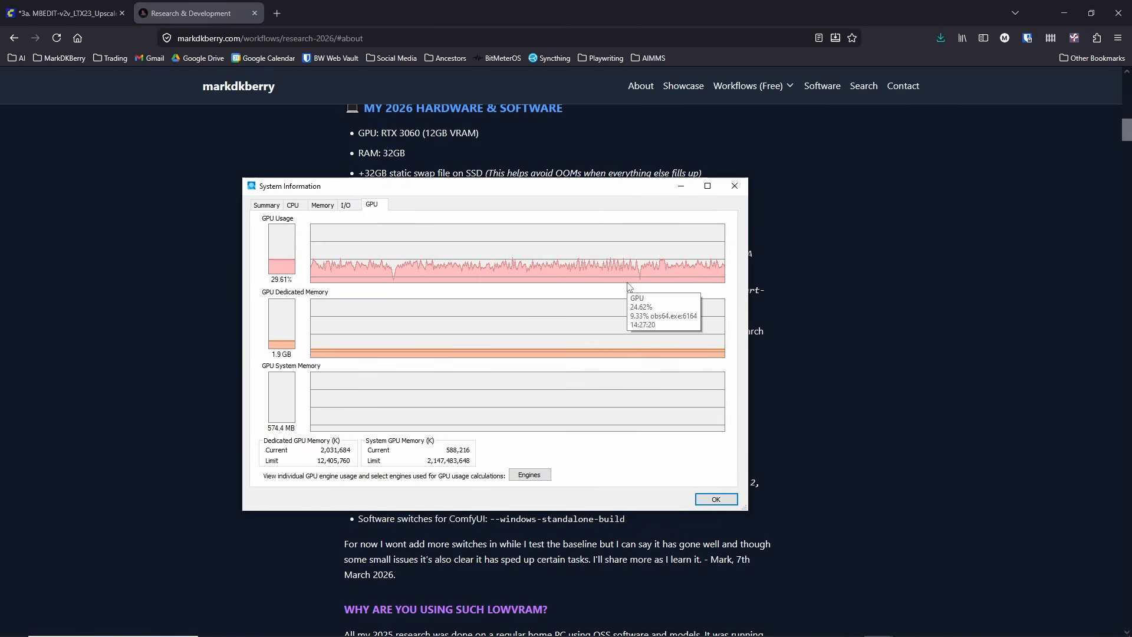
Step: Compare the physical memory graphs with the GPU memory graphs in System Information
{"action": "mouse_move", "coordinate": [536, 340]}
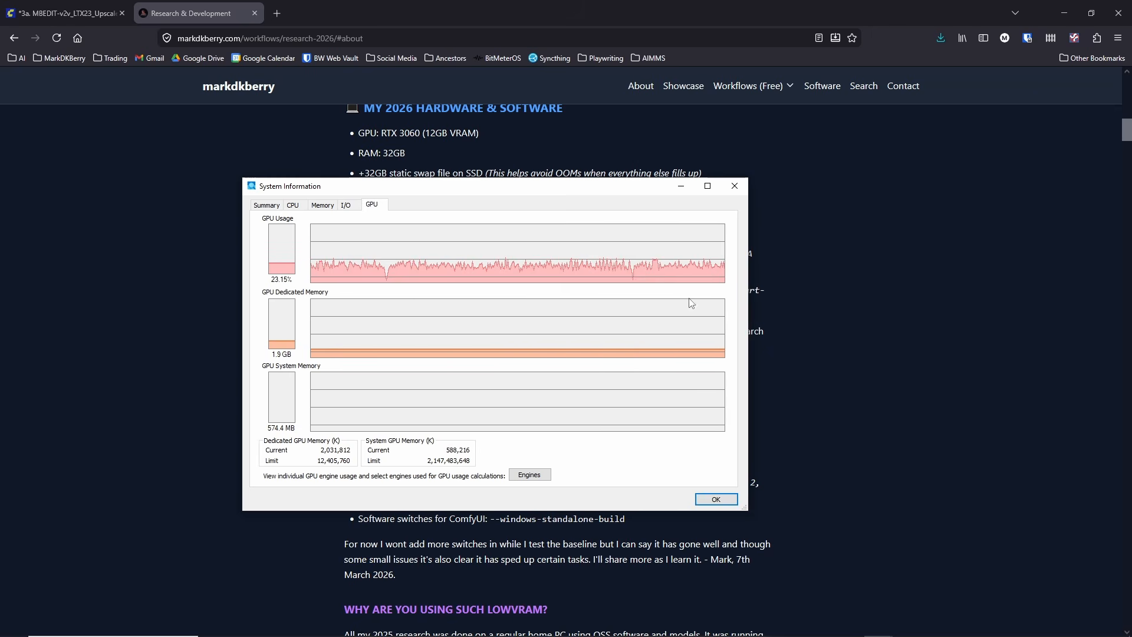
{"action": "left_click", "coordinate": [323, 204]}
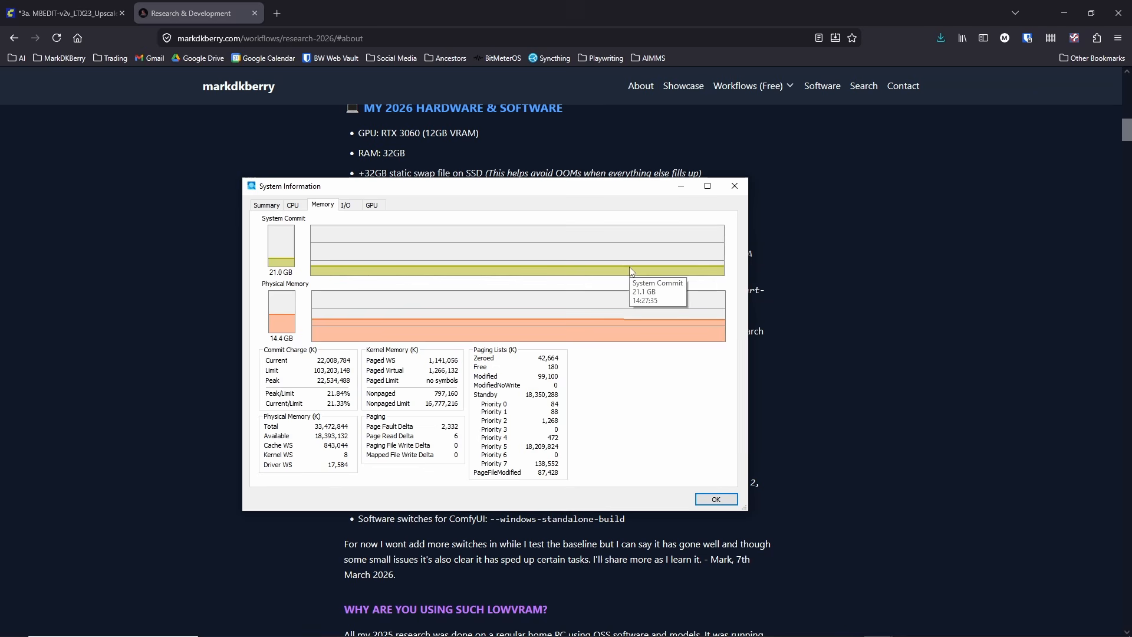
{"action": "left_click", "coordinate": [371, 205]}
{"action": "mouse_move", "coordinate": [503, 334]}
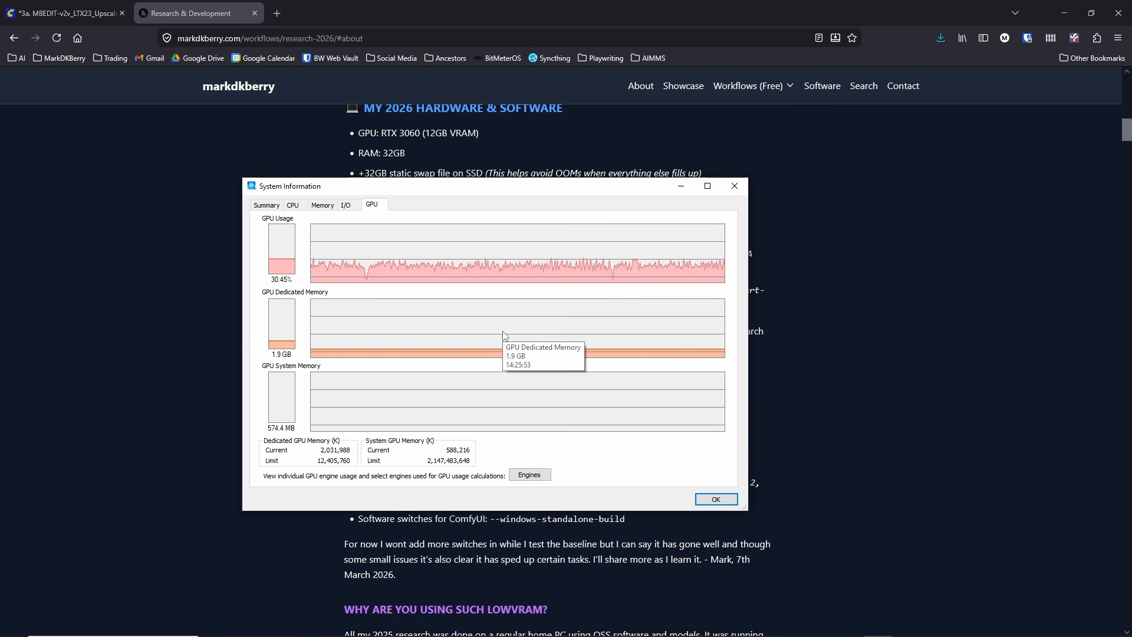
{"action": "left_click", "coordinate": [332, 208]}
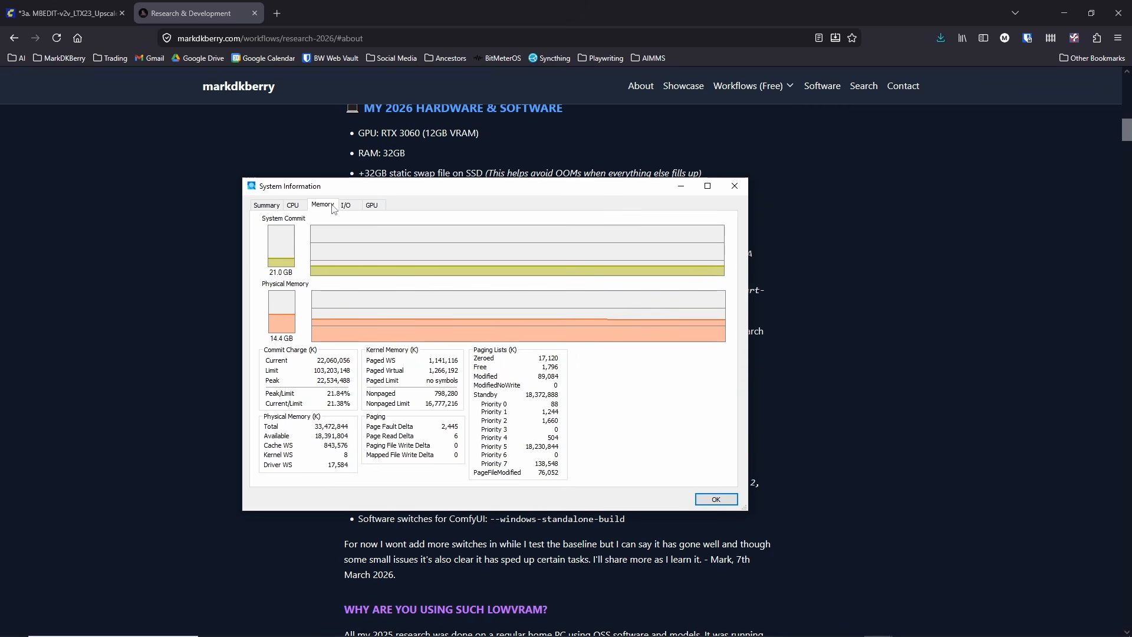
{"action": "left_click", "coordinate": [374, 207]}
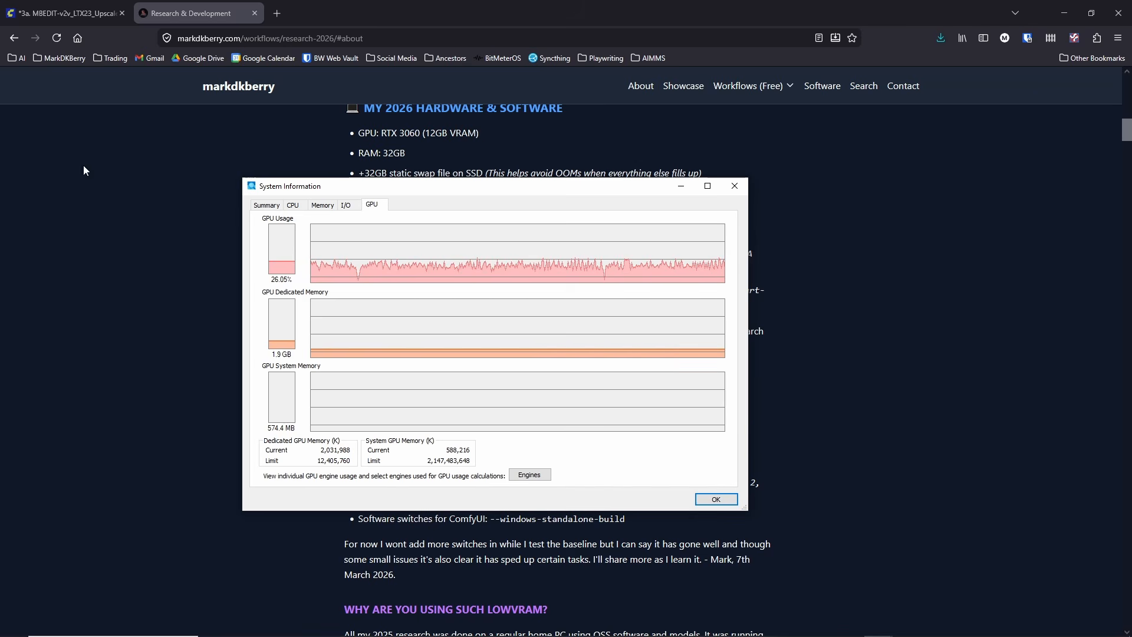
Step: Highlight --lowvram --disable-smart-memory --disable-pinned-memory in the Pre-Upgrade Settings and move the System Information window off the page
{"action": "left_click_drag", "start_coordinate": [641, 189], "coordinate": [701, 456]}
{"action": "left_click_drag", "start_coordinate": [628, 290], "coordinate": [631, 314]}
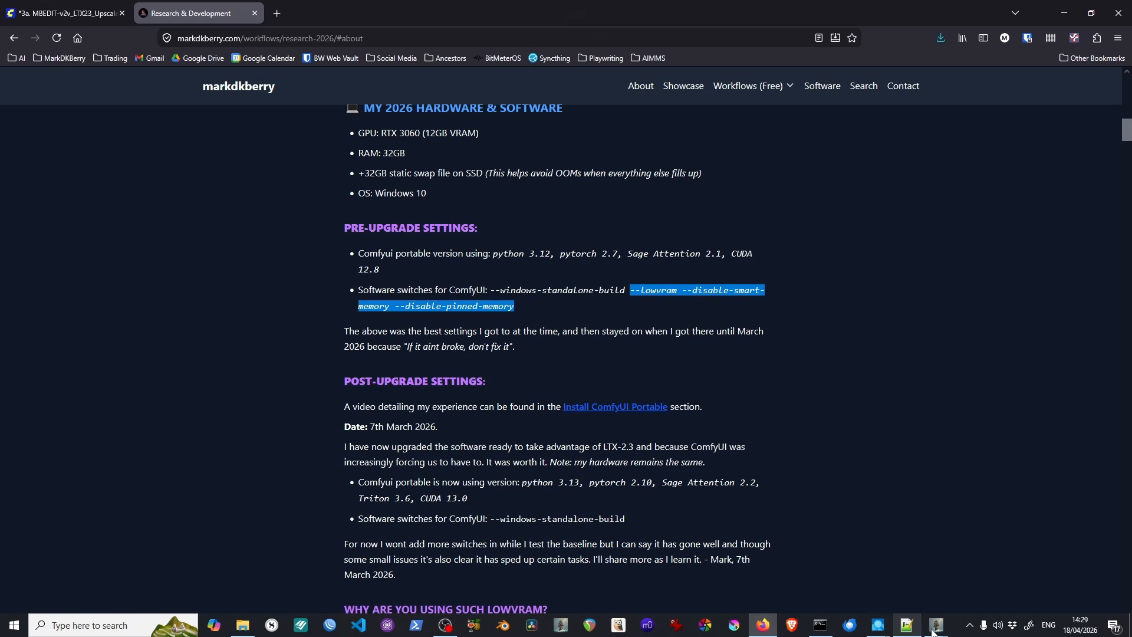
{"action": "left_click", "coordinate": [883, 627]}
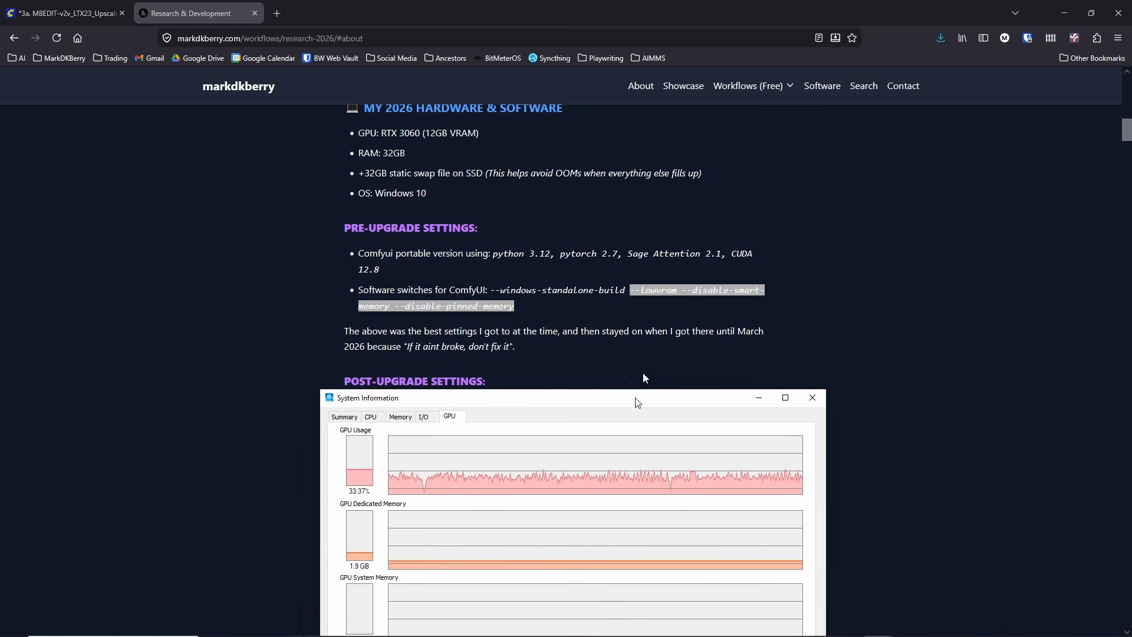
{"action": "left_click_drag", "start_coordinate": [678, 341], "coordinate": [629, 215]}
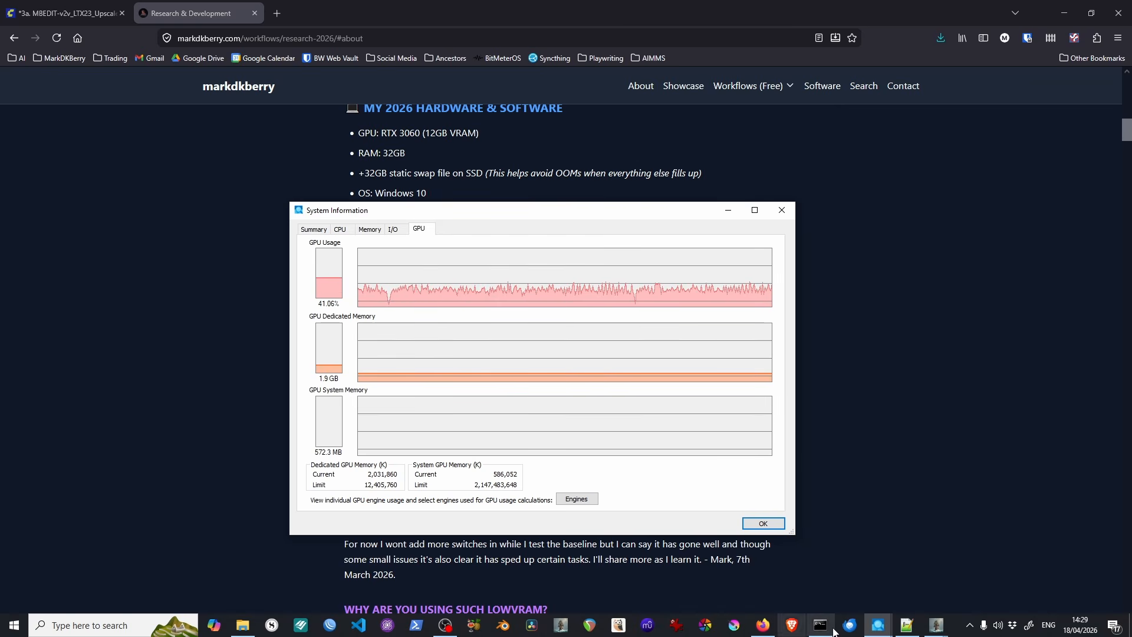
{"action": "left_click_drag", "start_coordinate": [610, 213], "coordinate": [1131, 248]}
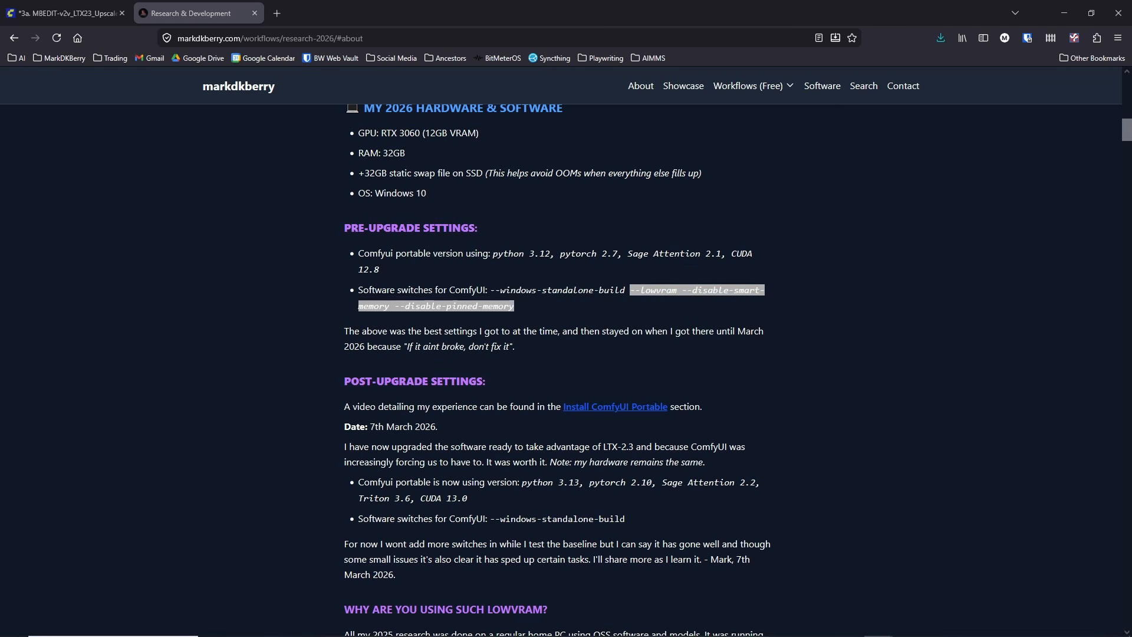
Step: Return to the ComfyUI workflow and examine the VAE Decode, memory cleanup and Video Combine nodes in the Video Output group
{"action": "left_click", "coordinate": [67, 19]}
{"action": "scroll", "coordinate": [493, 312], "scroll_direction": "down", "scroll_amount": 3}
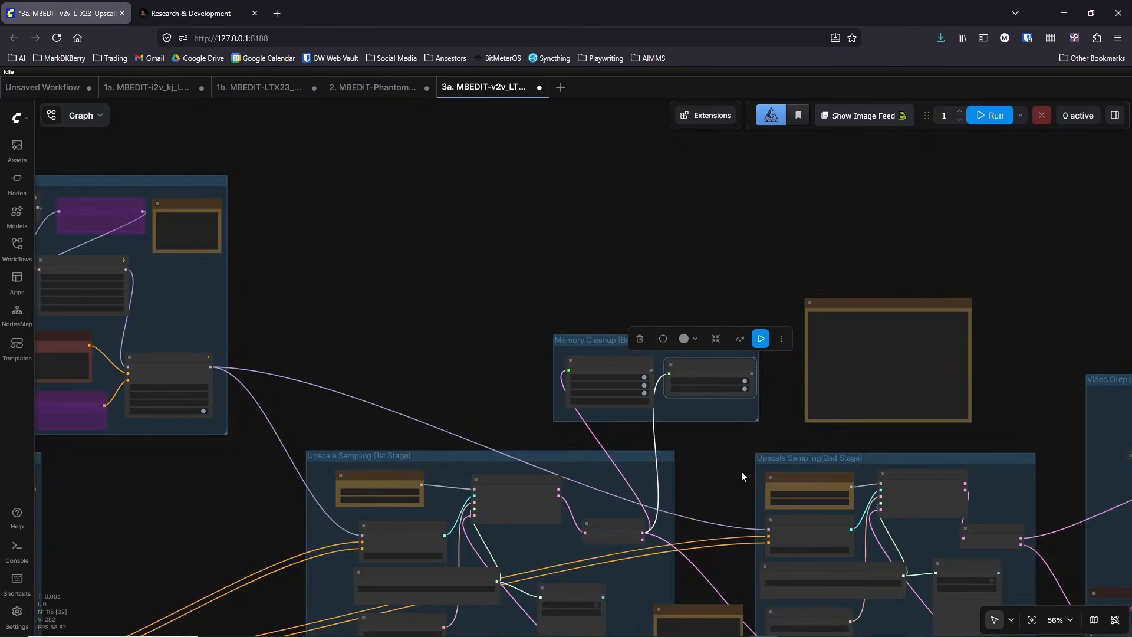
{"action": "left_click_drag", "start_coordinate": [741, 471], "coordinate": [458, 227]}
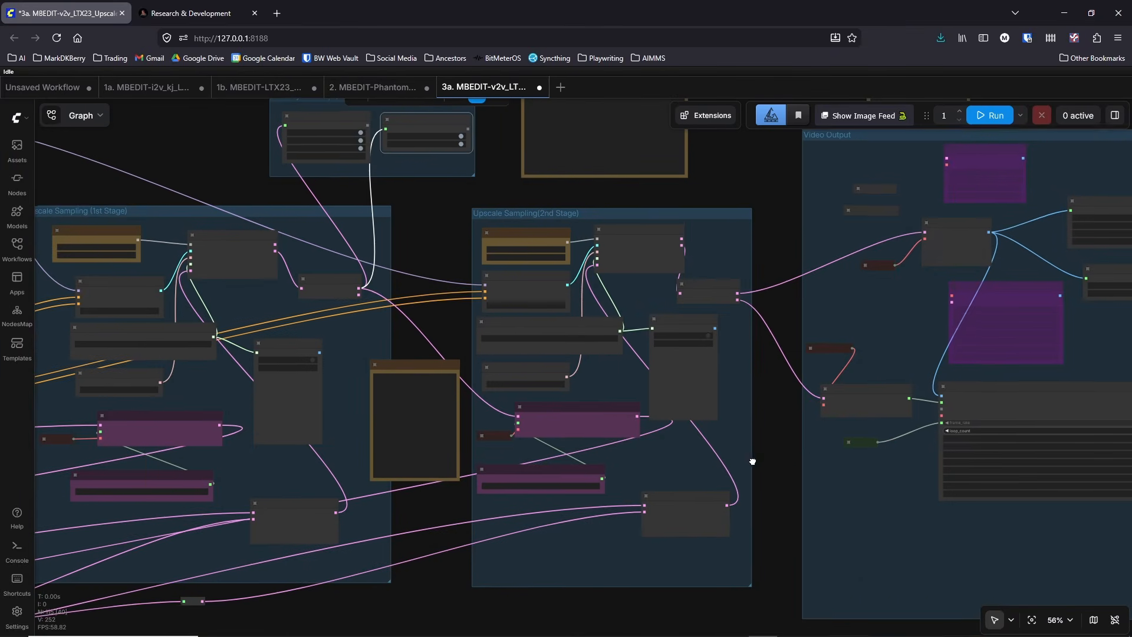
{"action": "left_click_drag", "start_coordinate": [753, 460], "coordinate": [386, 493]}
{"action": "scroll", "coordinate": [684, 281], "scroll_direction": "up", "scroll_amount": 6}
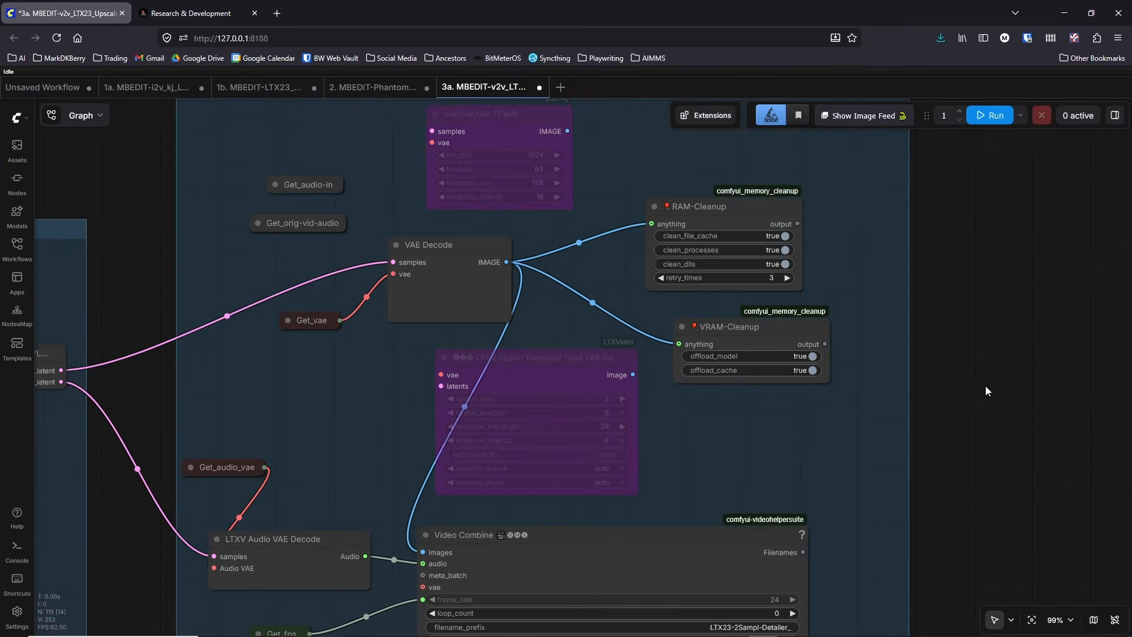
{"action": "scroll", "coordinate": [981, 306], "scroll_direction": "down", "scroll_amount": 2}
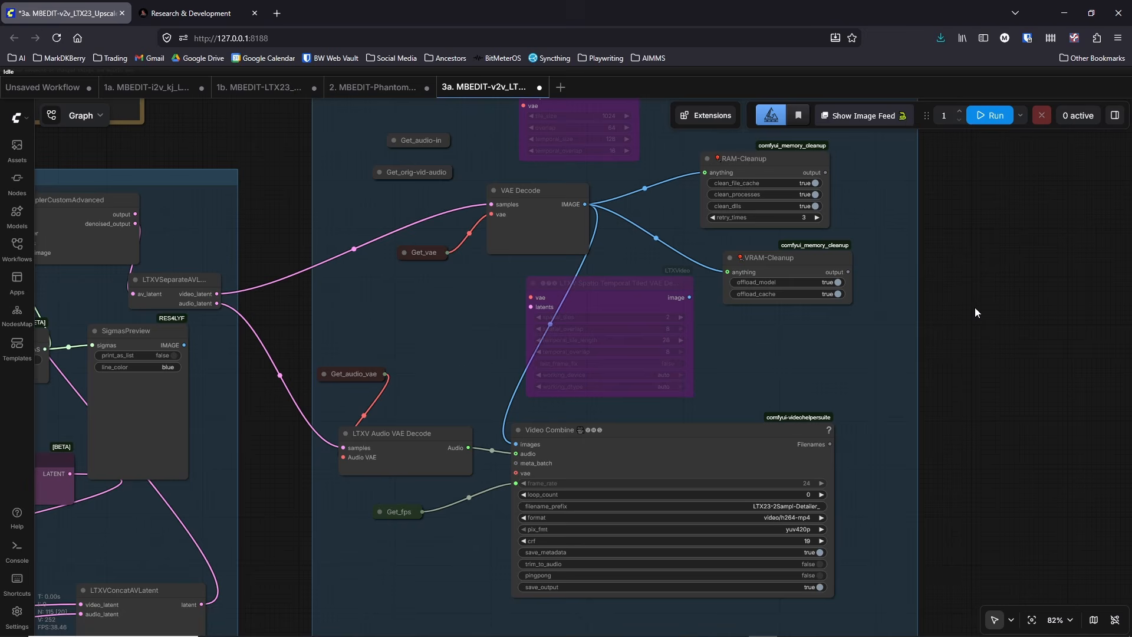
{"action": "left_click_drag", "start_coordinate": [975, 313], "coordinate": [962, 337]}
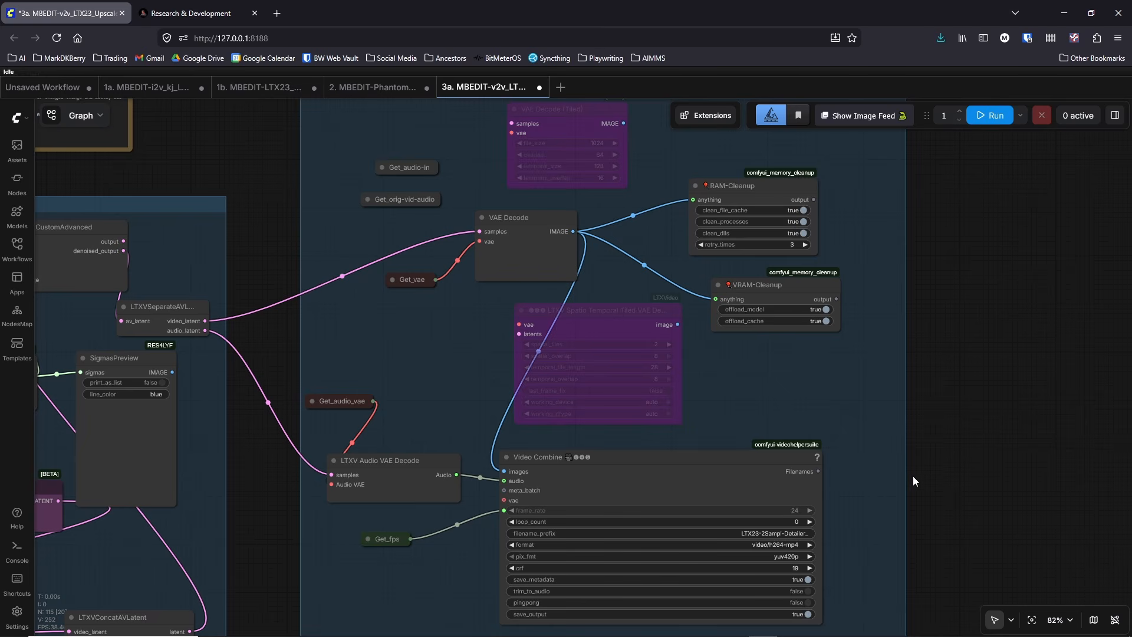
{"action": "scroll", "coordinate": [921, 455], "scroll_direction": "down", "scroll_amount": 1}
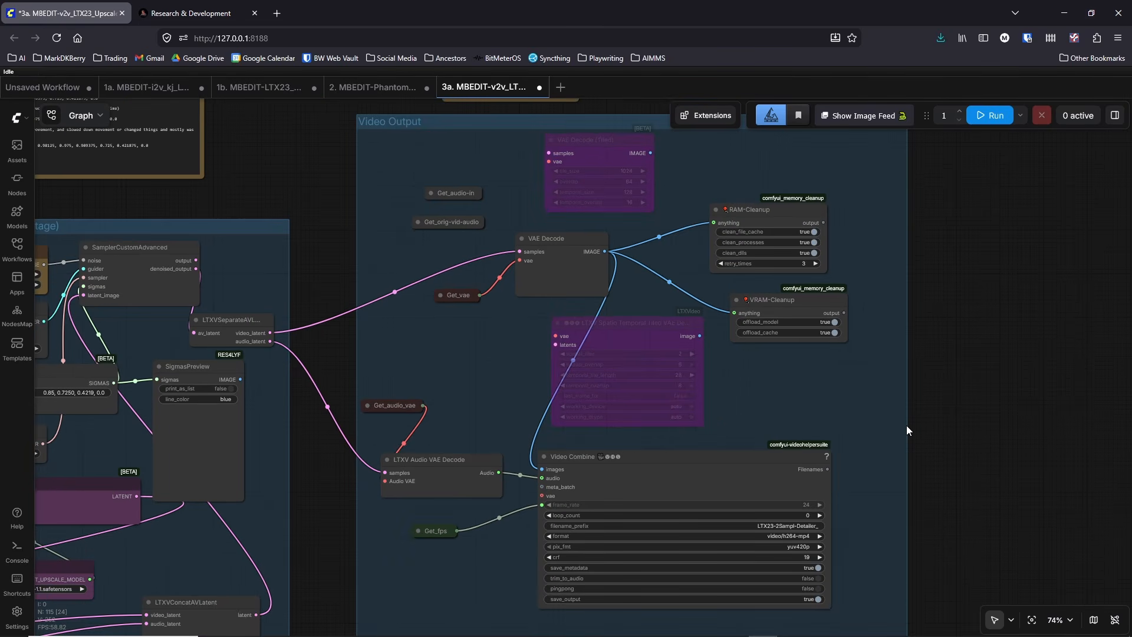
{"action": "scroll", "coordinate": [964, 319], "scroll_direction": "down", "scroll_amount": 1}
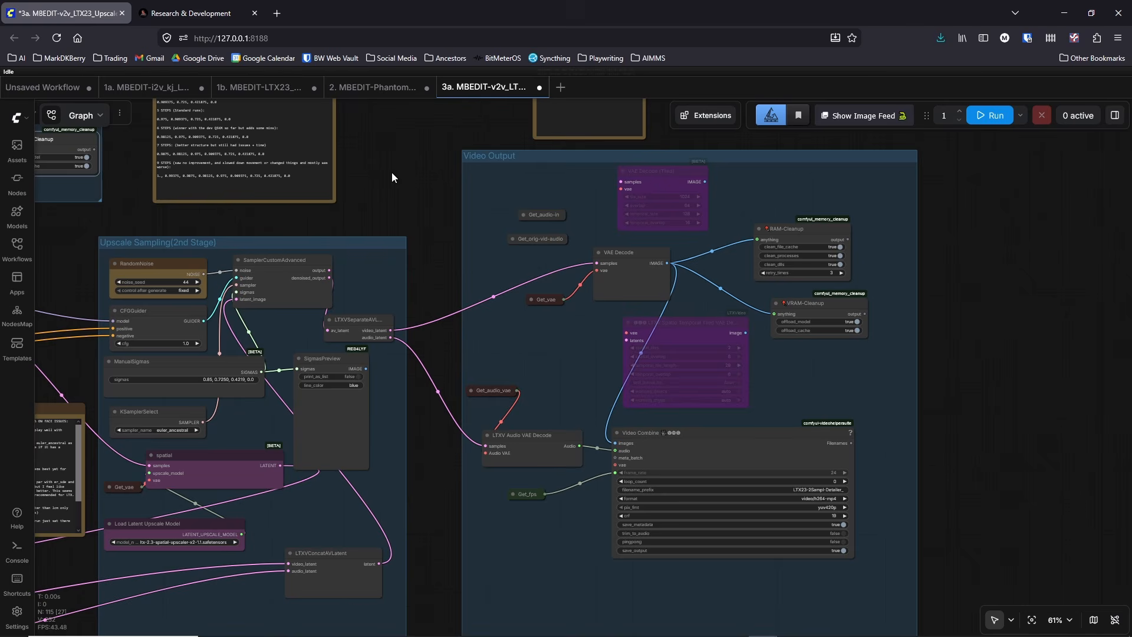
Step: Review how the Memory Cleanup, Upscale Sampling(2nd Stage) and Video Output groups connect to each other
{"action": "left_click_drag", "start_coordinate": [394, 178], "coordinate": [496, 178]}
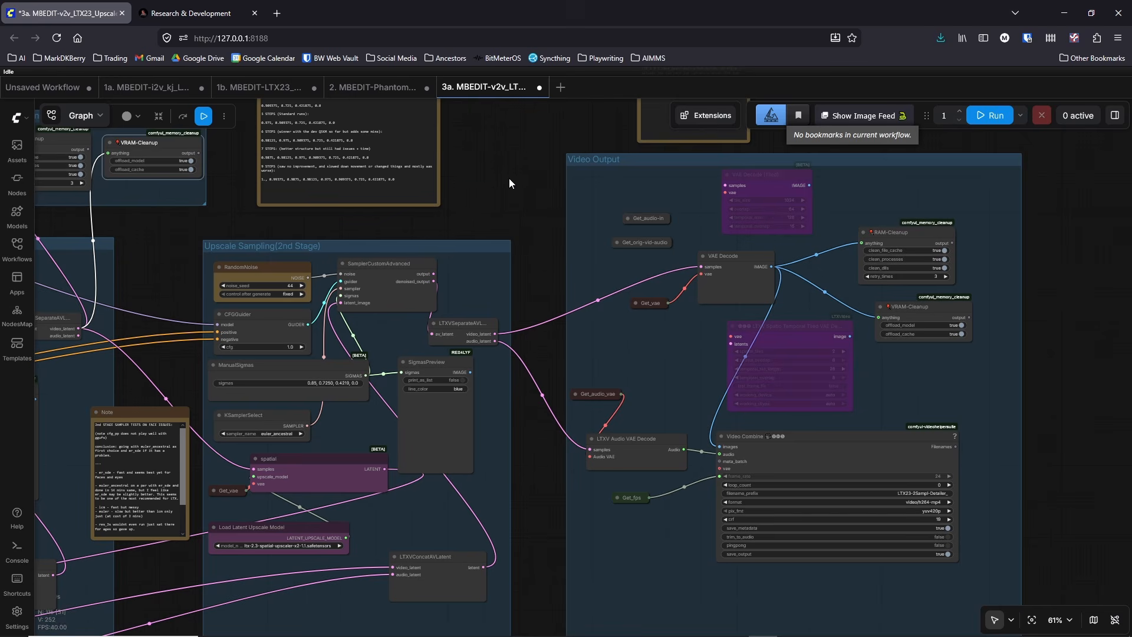
{"action": "left_click_drag", "start_coordinate": [509, 180], "coordinate": [598, 181]}
{"action": "scroll", "coordinate": [610, 142], "scroll_direction": "down", "scroll_amount": 1}
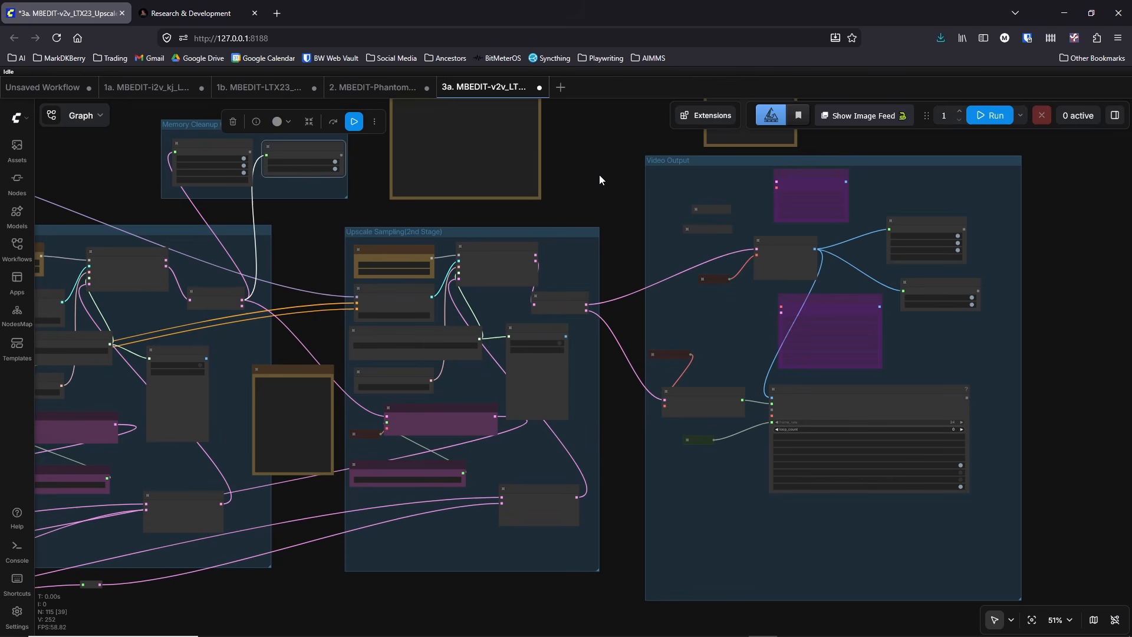
{"action": "left_click_drag", "start_coordinate": [597, 174], "coordinate": [613, 167]}
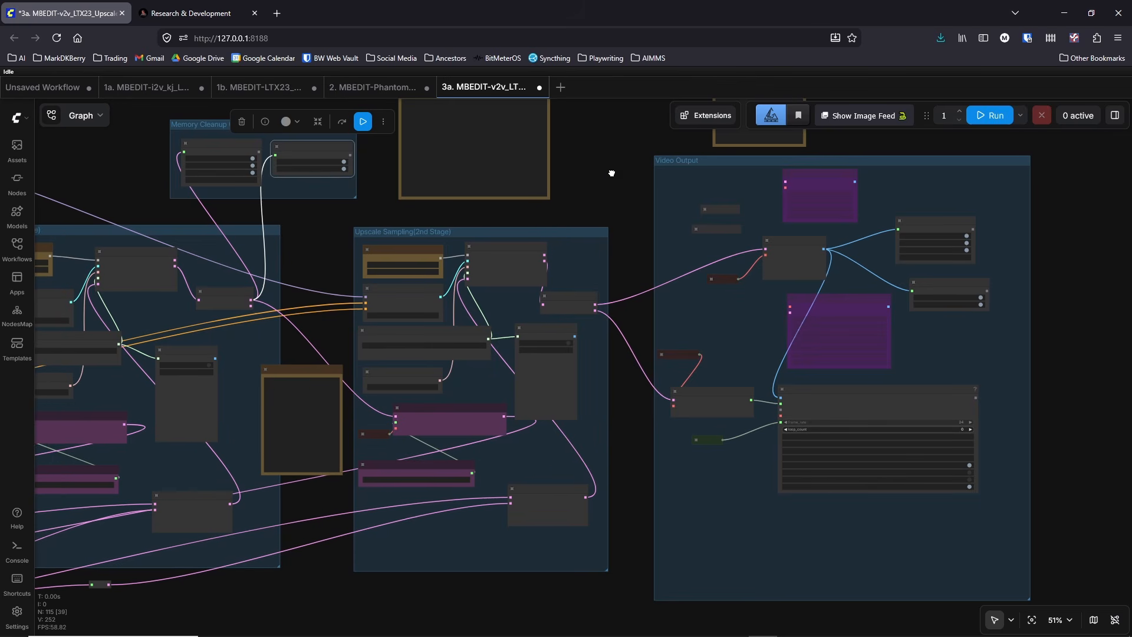
{"action": "scroll", "coordinate": [614, 167], "scroll_direction": "down", "scroll_amount": 3}
Step: Go back to the model loading section and inspect the LoRA loaders and the MEM & NAG Group up close
{"action": "left_click_drag", "start_coordinate": [433, 516], "coordinate": [833, 506]}
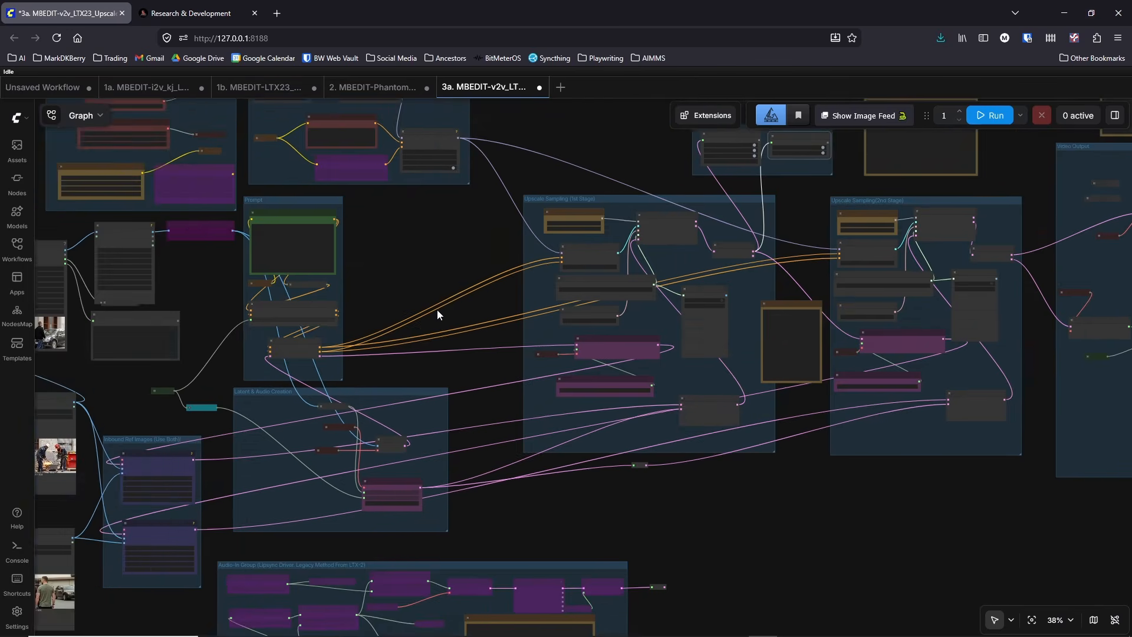
{"action": "left_click_drag", "start_coordinate": [425, 289], "coordinate": [865, 349]}
{"action": "scroll", "coordinate": [814, 319], "scroll_direction": "up", "scroll_amount": 4}
{"action": "left_click_drag", "start_coordinate": [810, 319], "coordinate": [656, 505]}
{"action": "left_click_drag", "start_coordinate": [827, 289], "coordinate": [945, 413]}
{"action": "left_click_drag", "start_coordinate": [667, 197], "coordinate": [632, 160]}
{"action": "scroll", "coordinate": [823, 282], "scroll_direction": "up", "scroll_amount": 5}
{"action": "scroll", "coordinate": [823, 281], "scroll_direction": "down", "scroll_amount": 2}
{"action": "left_click_drag", "start_coordinate": [1023, 389], "coordinate": [1022, 281]}
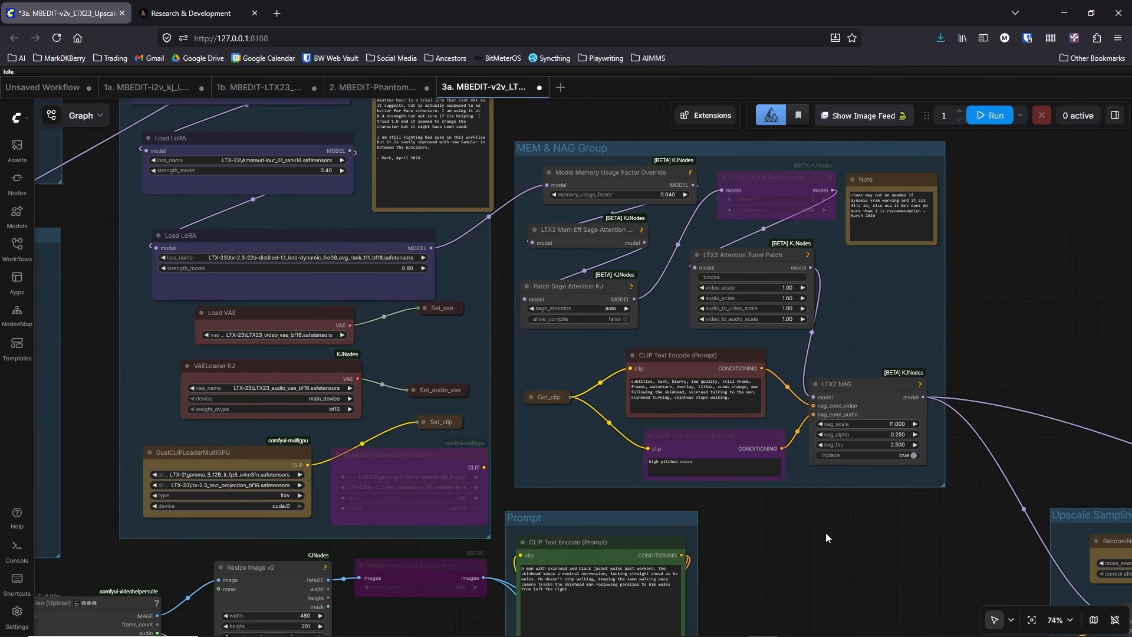
Step: Select cuda:0 as the device of the DualCLIPLoaderMultiGPU node in the model loading group
{"action": "left_click_drag", "start_coordinate": [827, 541], "coordinate": [1024, 317]}
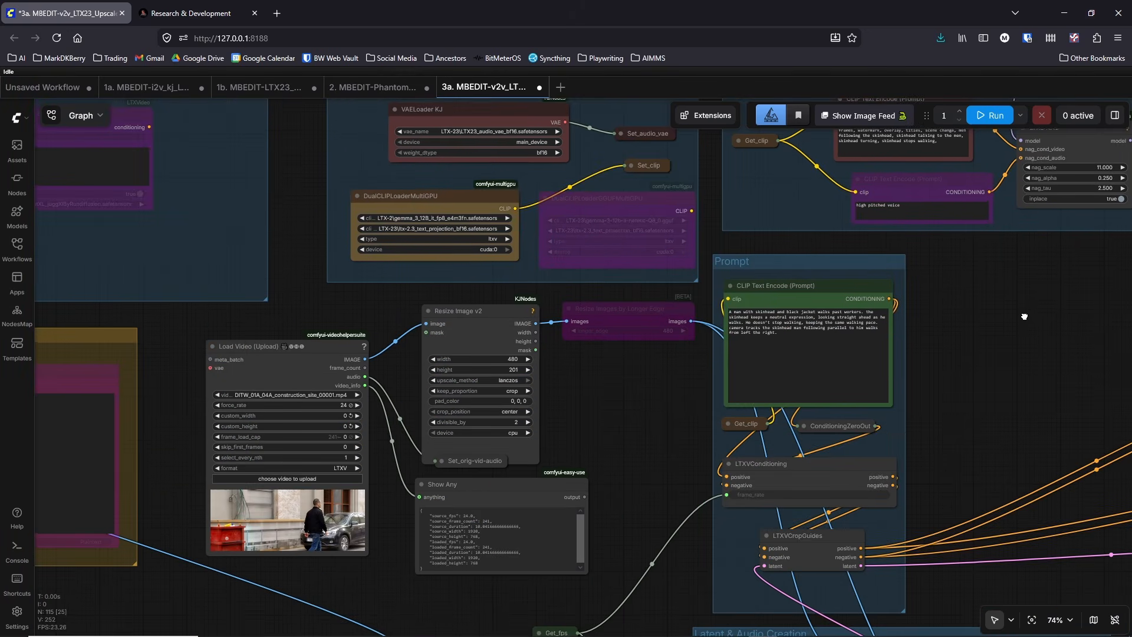
{"action": "left_click", "coordinate": [479, 249]}
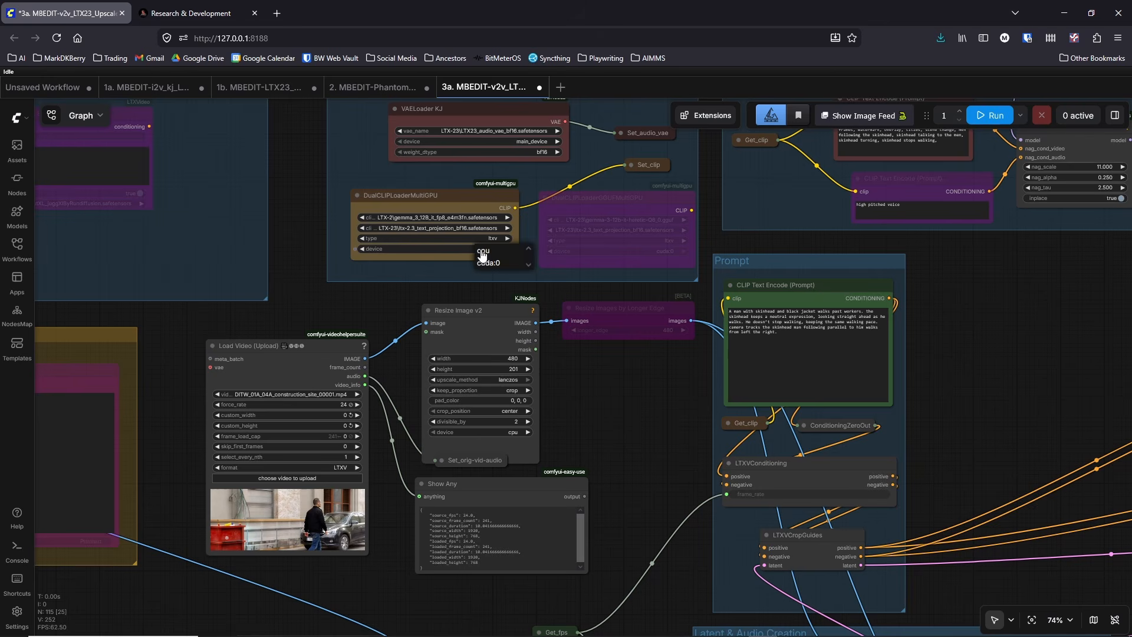
{"action": "left_click", "coordinate": [489, 264]}
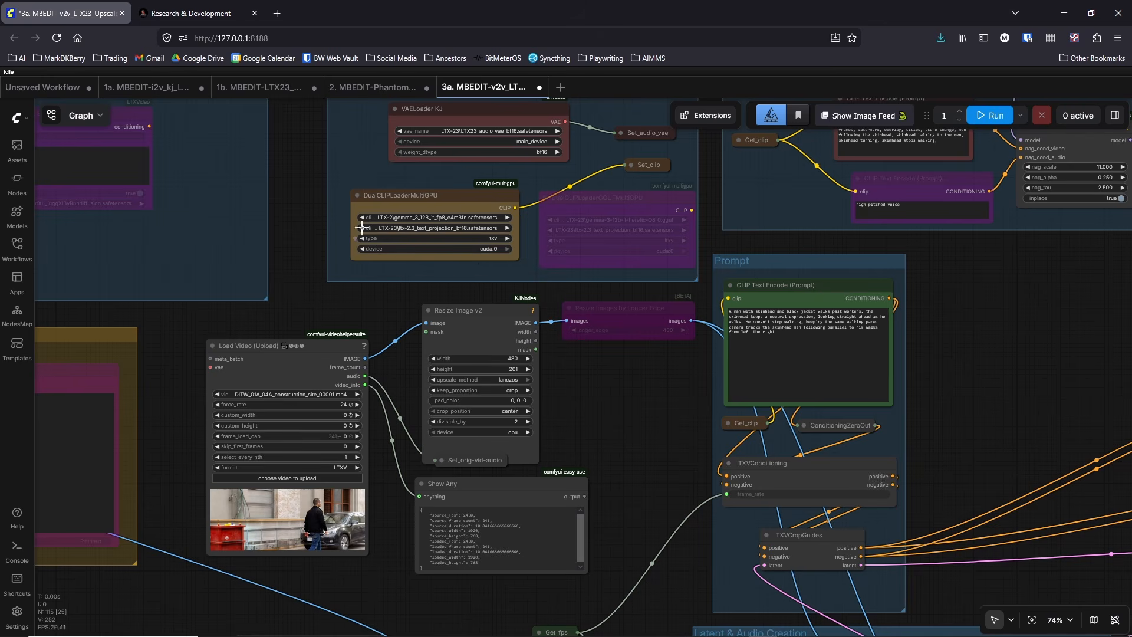
{"action": "scroll", "coordinate": [354, 227], "scroll_direction": "up", "scroll_amount": 4}
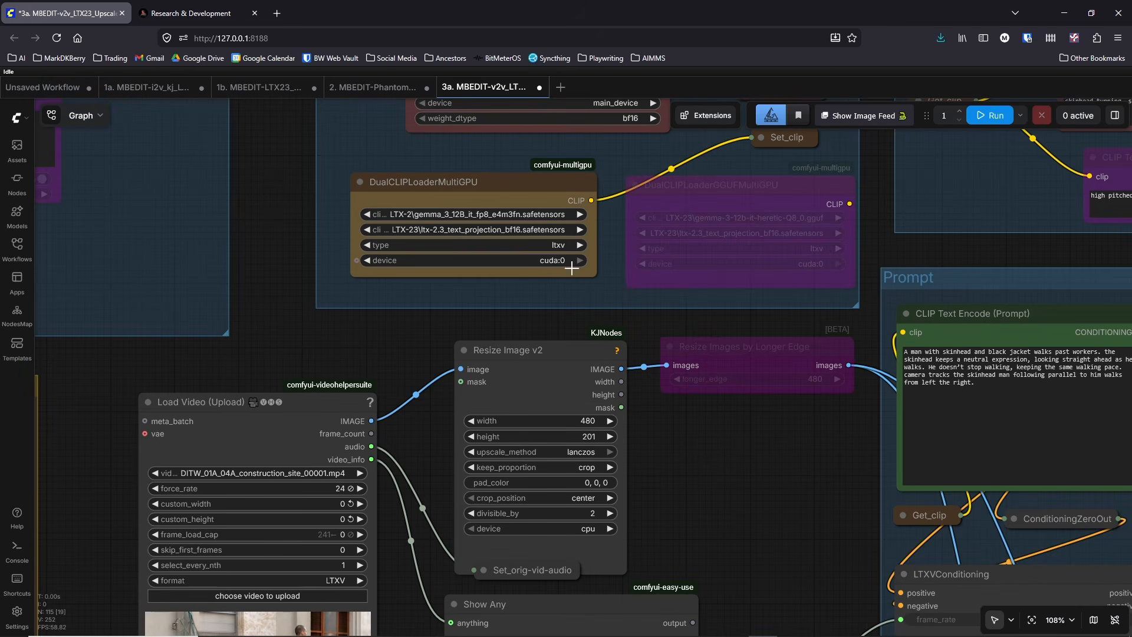
Step: Bring the System Information window over the workflow, check its GPU and memory graphs, and minimise it
{"action": "left_click_drag", "start_coordinate": [1131, 121], "coordinate": [485, 169]}
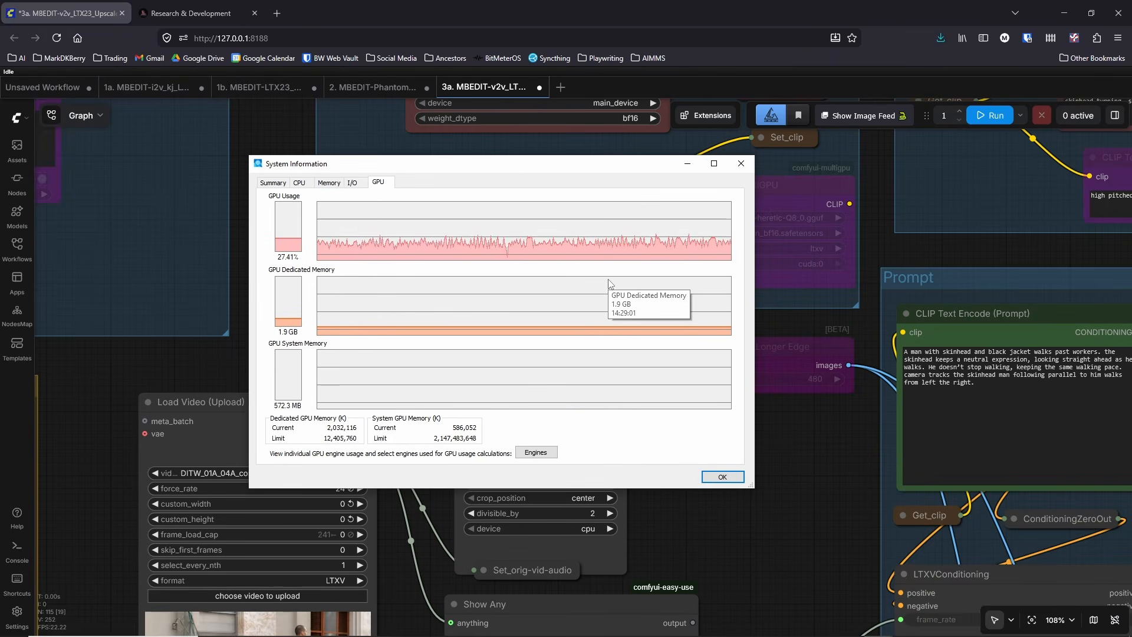
{"action": "left_click", "coordinate": [333, 184]}
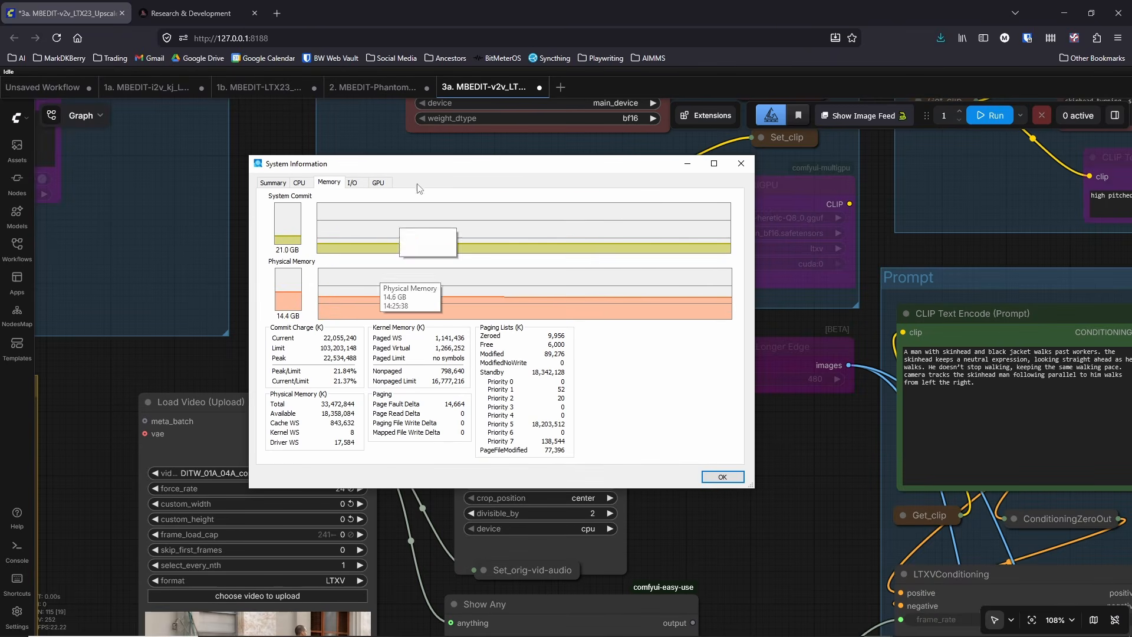
{"action": "left_click", "coordinate": [687, 164]}
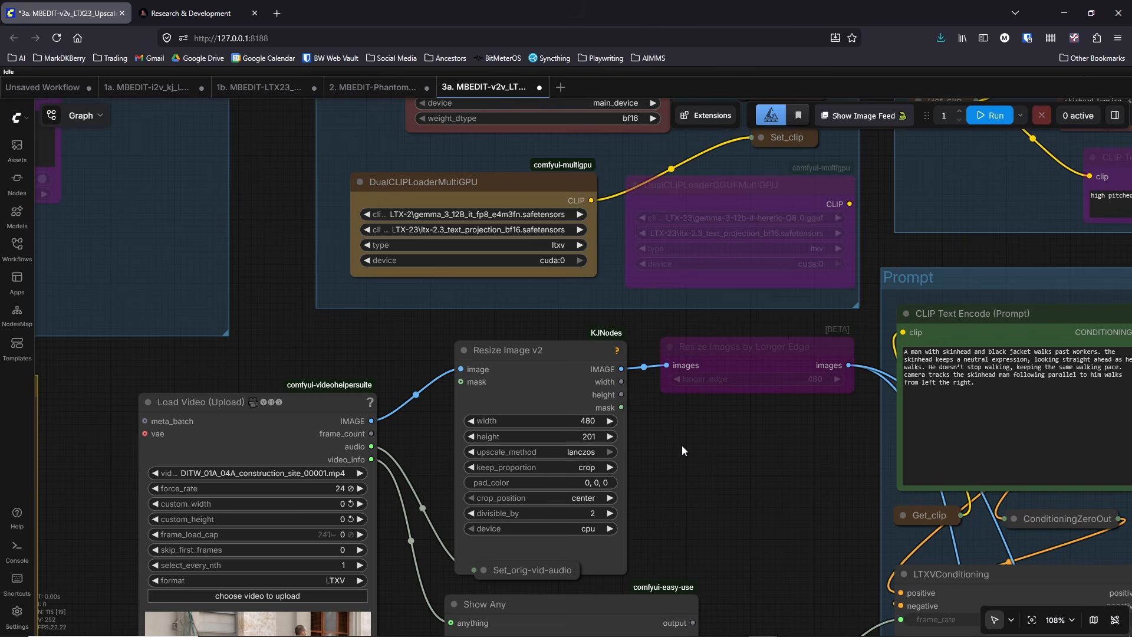
Step: Examine the Load Video and Resize Image v2 nodes, the Inbound Ref Images group and the Latent & Audio Creation group
{"action": "scroll", "coordinate": [751, 424], "scroll_direction": "down", "scroll_amount": 3}
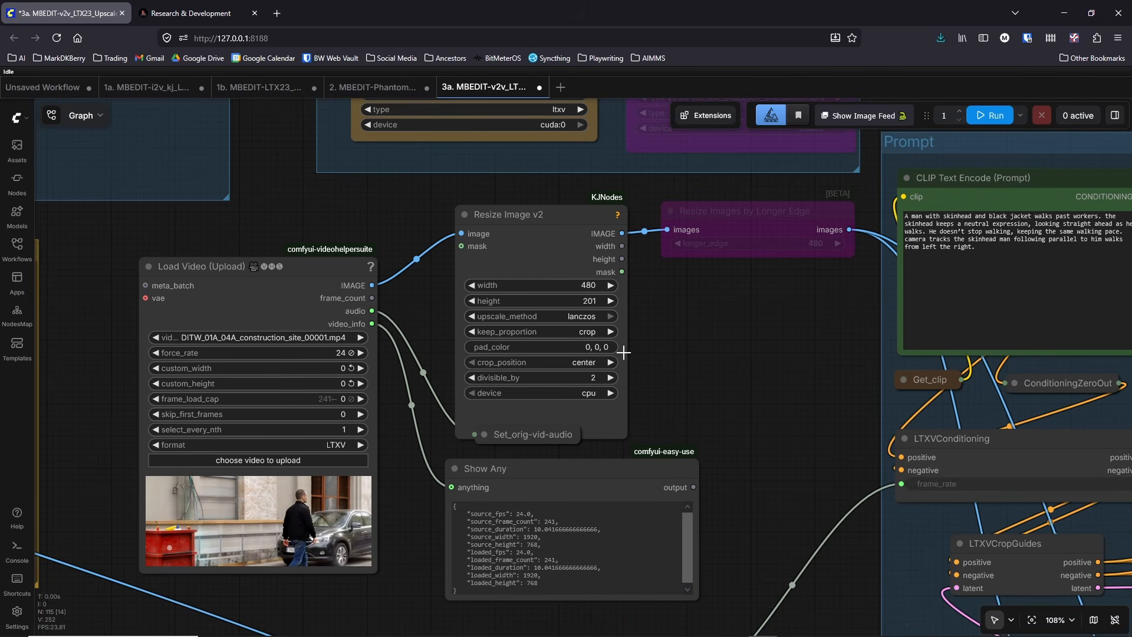
{"action": "left_click_drag", "start_coordinate": [756, 418], "coordinate": [676, 278]}
{"action": "scroll", "coordinate": [751, 375], "scroll_direction": "down", "scroll_amount": 2}
{"action": "left_click_drag", "start_coordinate": [473, 482], "coordinate": [283, 218]}
{"action": "scroll", "coordinate": [474, 367], "scroll_direction": "down", "scroll_amount": 2}
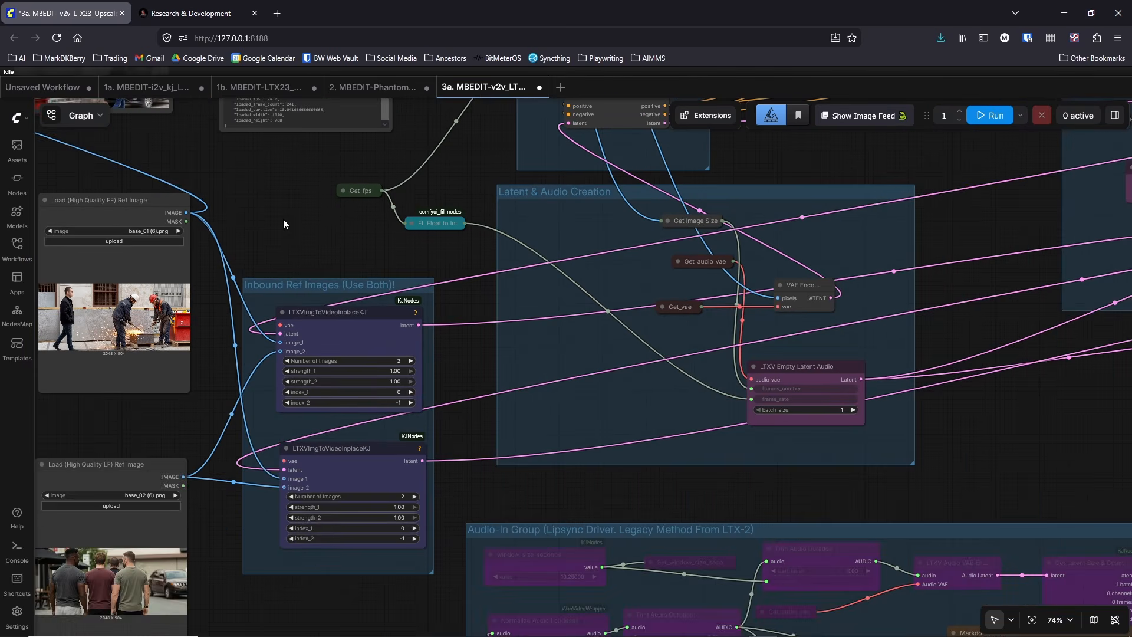
{"action": "scroll", "coordinate": [283, 218], "scroll_direction": "down", "scroll_amount": 2}
{"action": "left_click_drag", "start_coordinate": [830, 352], "coordinate": [624, 529]}
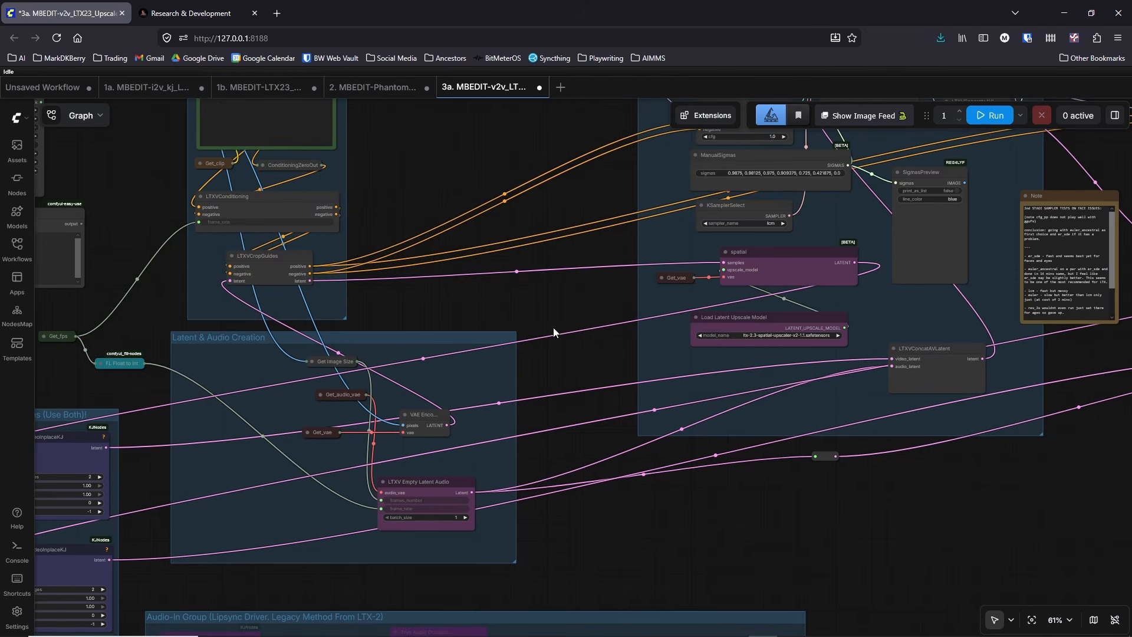
Step: Follow the two Upscale Sampling stages through to the Video Output group and return to the Prompt group
{"action": "left_click_drag", "start_coordinate": [603, 282], "coordinate": [187, 397]}
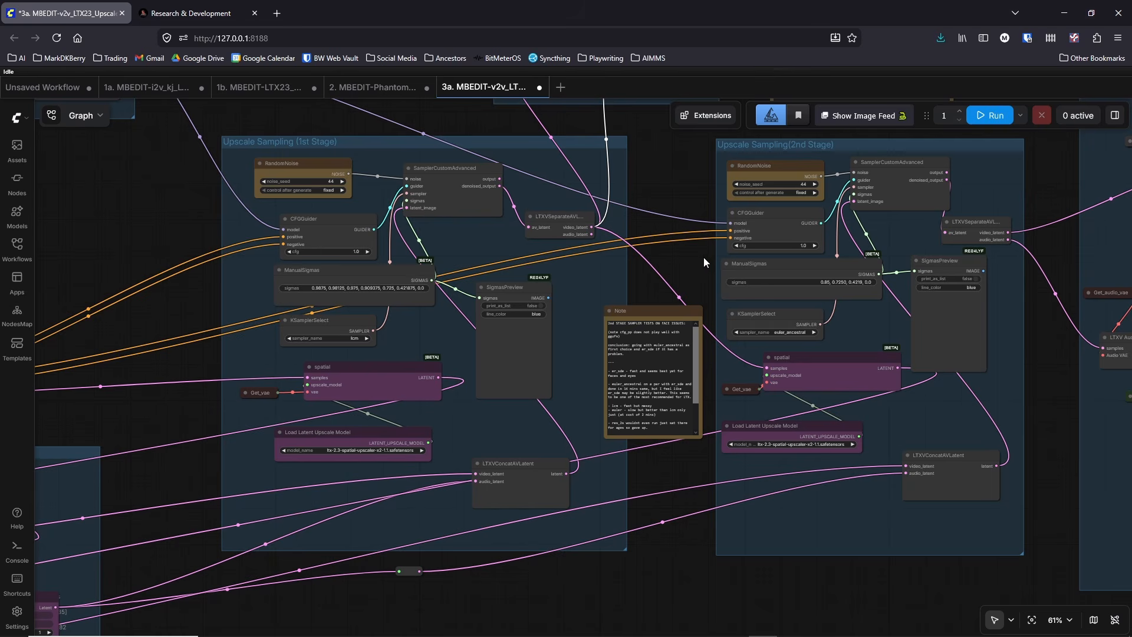
{"action": "left_click_drag", "start_coordinate": [703, 258], "coordinate": [175, 301]}
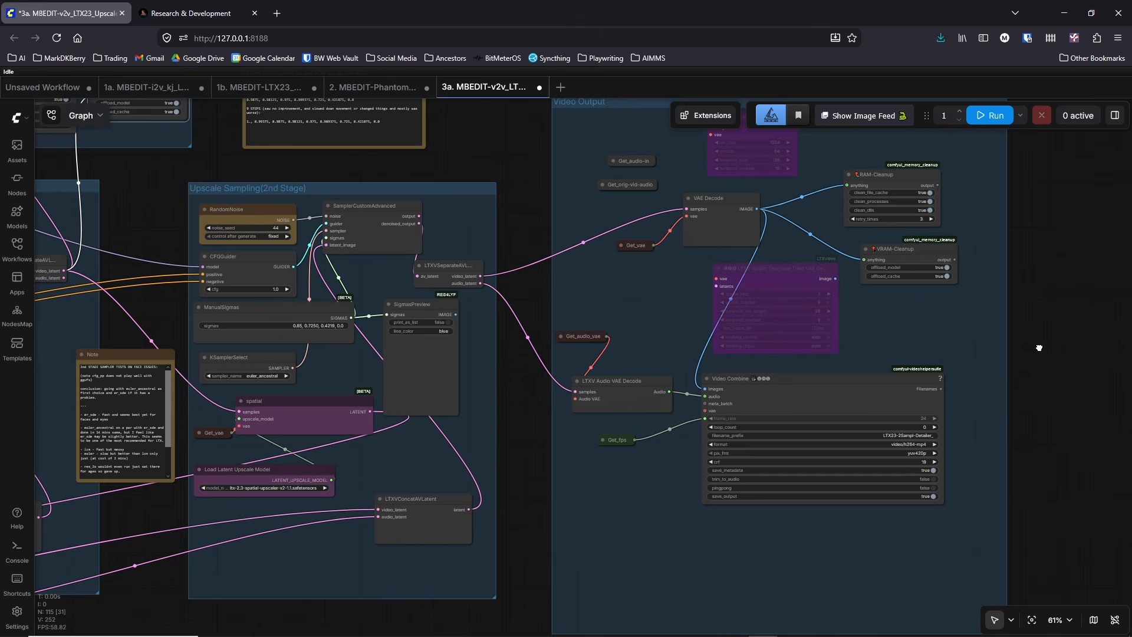
{"action": "left_click_drag", "start_coordinate": [1040, 347], "coordinate": [1056, 267]}
{"action": "left_click_drag", "start_coordinate": [552, 433], "coordinate": [879, 450]}
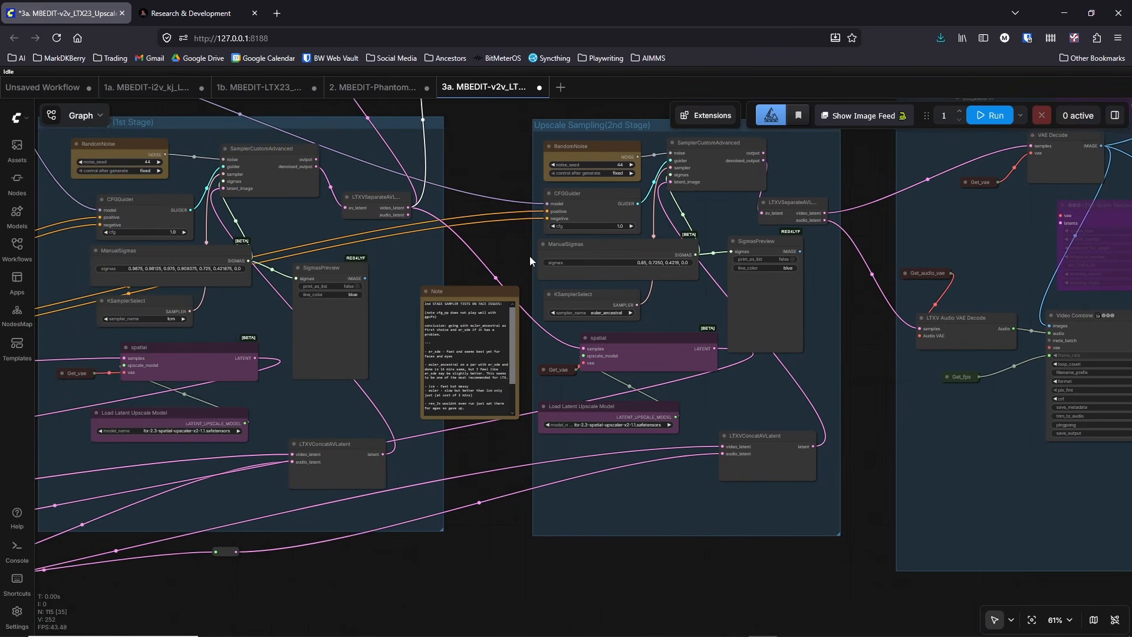
{"action": "left_click_drag", "start_coordinate": [529, 255], "coordinate": [935, 298]}
{"action": "left_click_drag", "start_coordinate": [239, 272], "coordinate": [497, 308]}
{"action": "scroll", "coordinate": [353, 270], "scroll_direction": "down", "scroll_amount": 2}
{"action": "scroll", "coordinate": [483, 309], "scroll_direction": "up", "scroll_amount": 3}
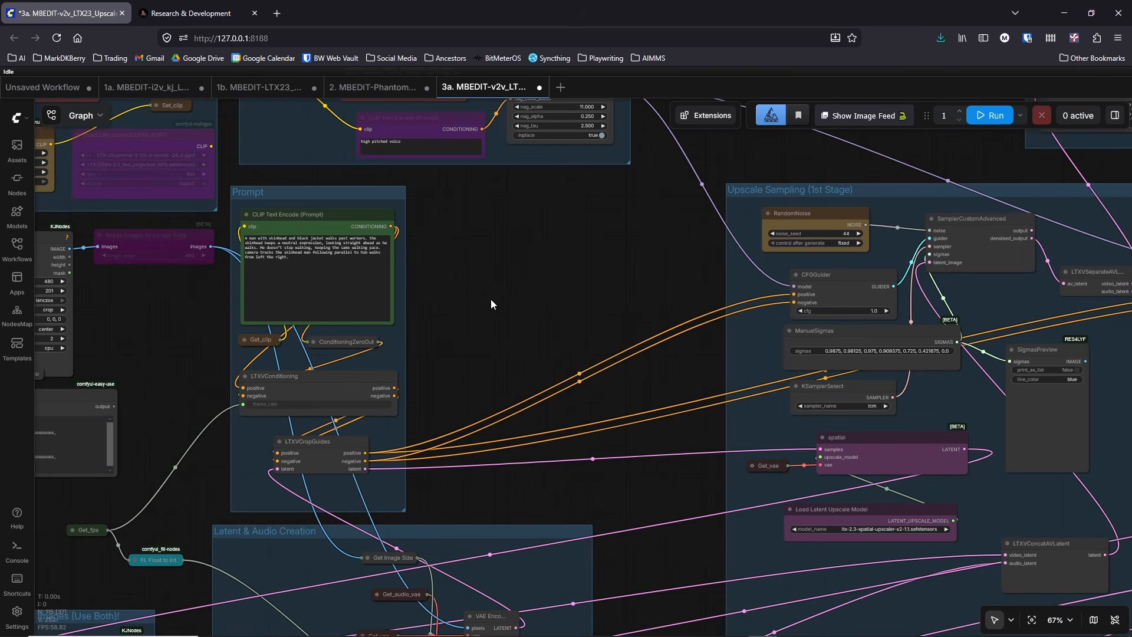
Step: Survey the 3a workflow's overall layout, from the reference images and audio group through both sampling stages to the output
{"action": "scroll", "coordinate": [491, 303], "scroll_direction": "down", "scroll_amount": 5}
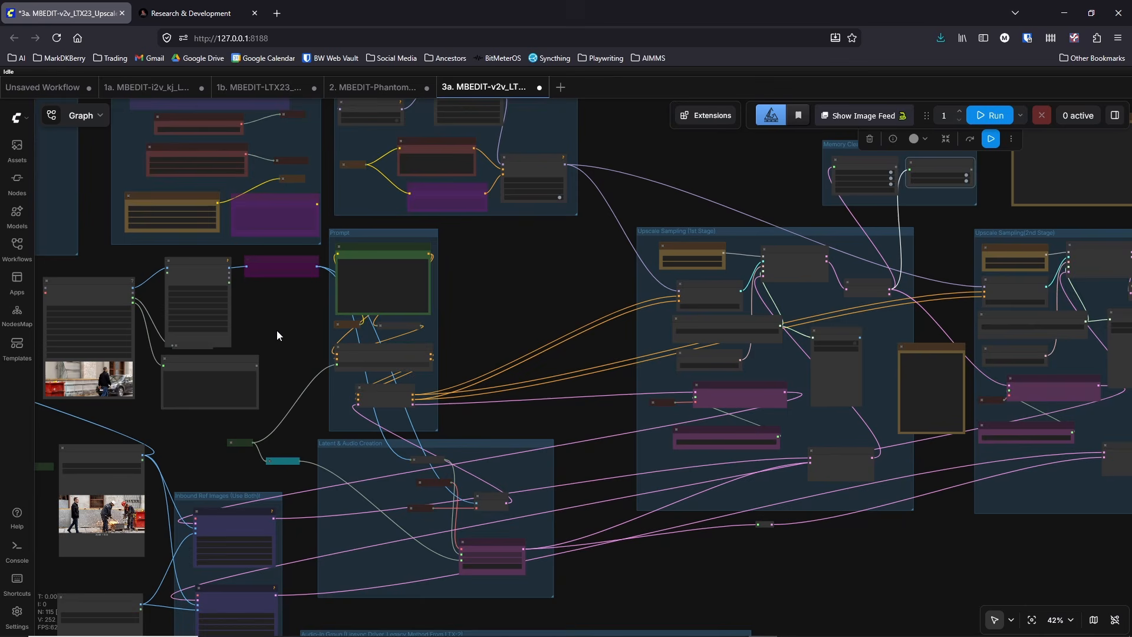
{"action": "left_click_drag", "start_coordinate": [277, 330], "coordinate": [394, 336]}
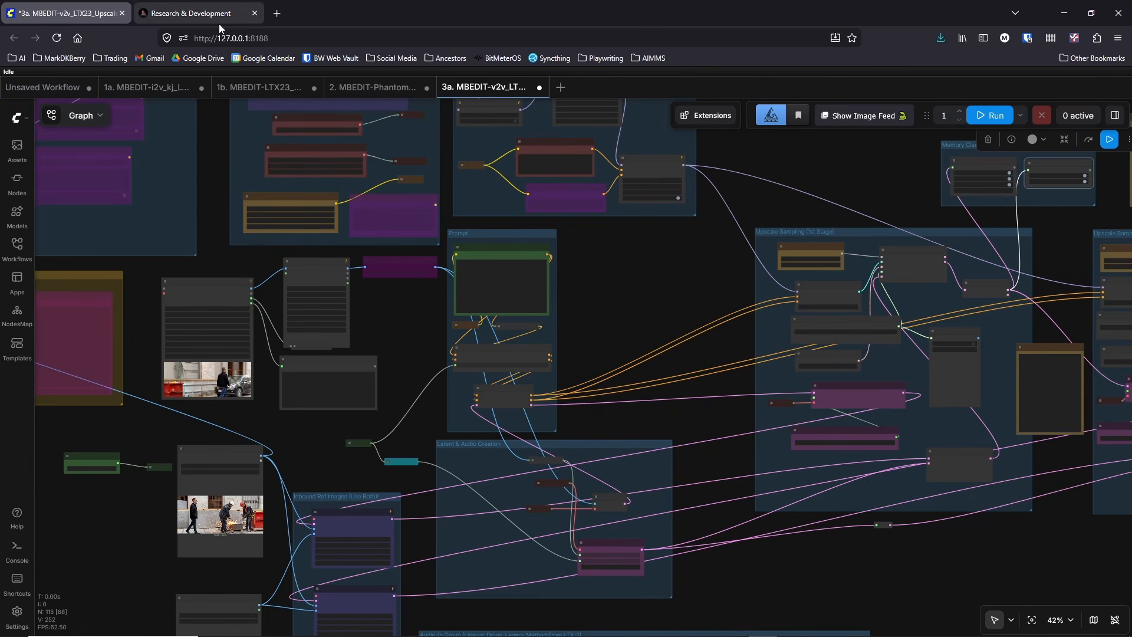
{"action": "left_click_drag", "start_coordinate": [661, 323], "coordinate": [660, 317]}
{"action": "scroll", "coordinate": [652, 293], "scroll_direction": "down", "scroll_amount": 2}
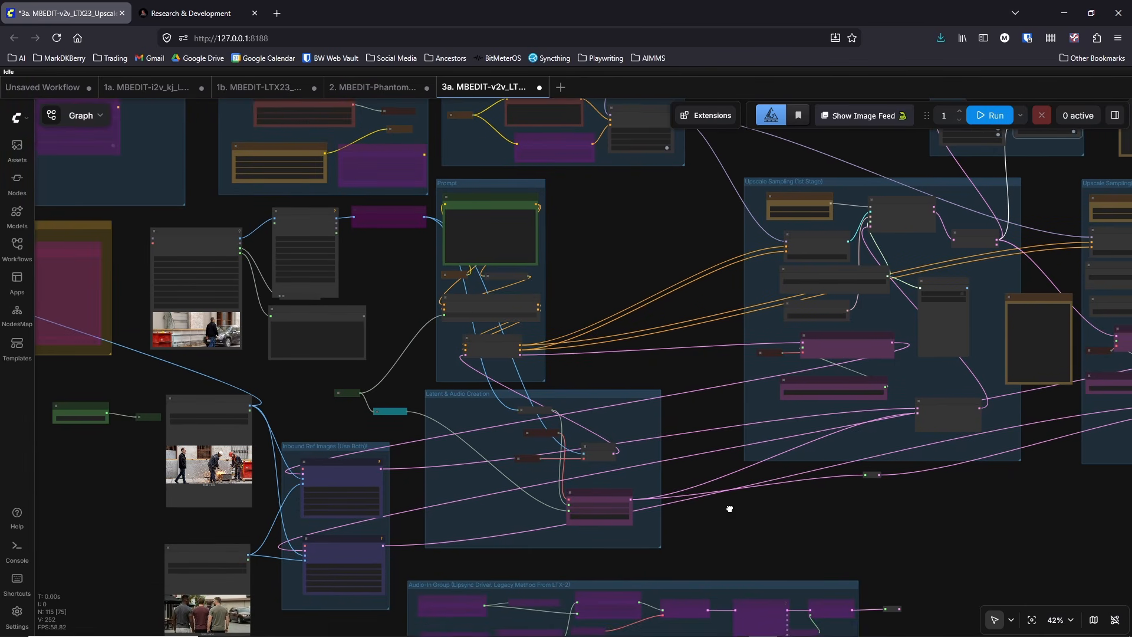
{"action": "scroll", "coordinate": [707, 460], "scroll_direction": "down", "scroll_amount": 3}
{"action": "left_click_drag", "start_coordinate": [975, 454], "coordinate": [478, 480]}
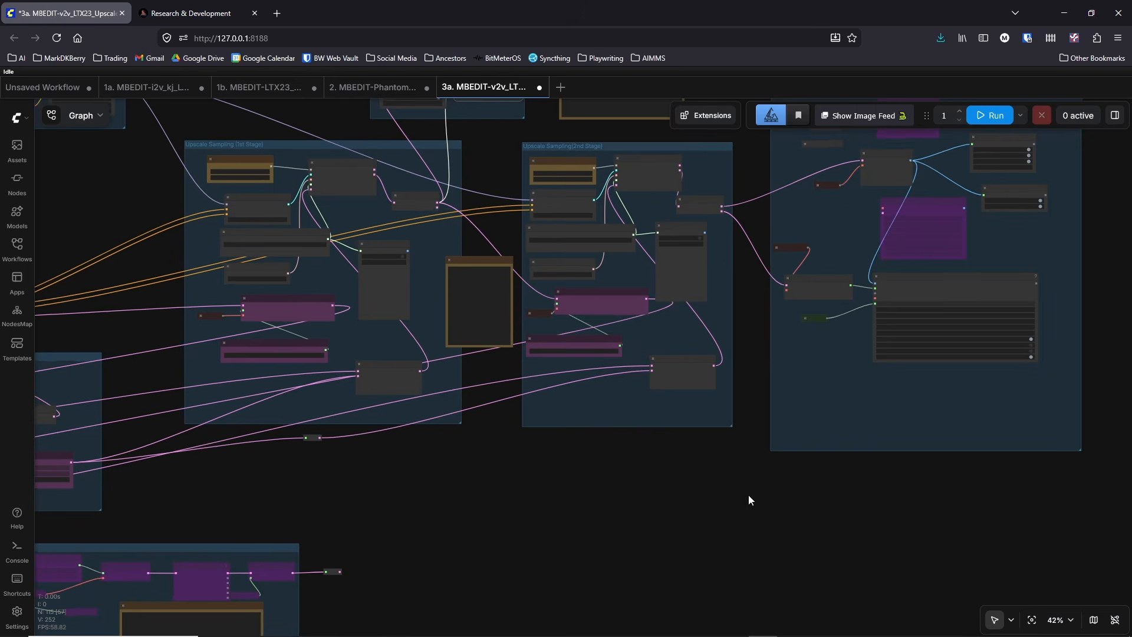
{"action": "left_click_drag", "start_coordinate": [748, 497], "coordinate": [1011, 447]}
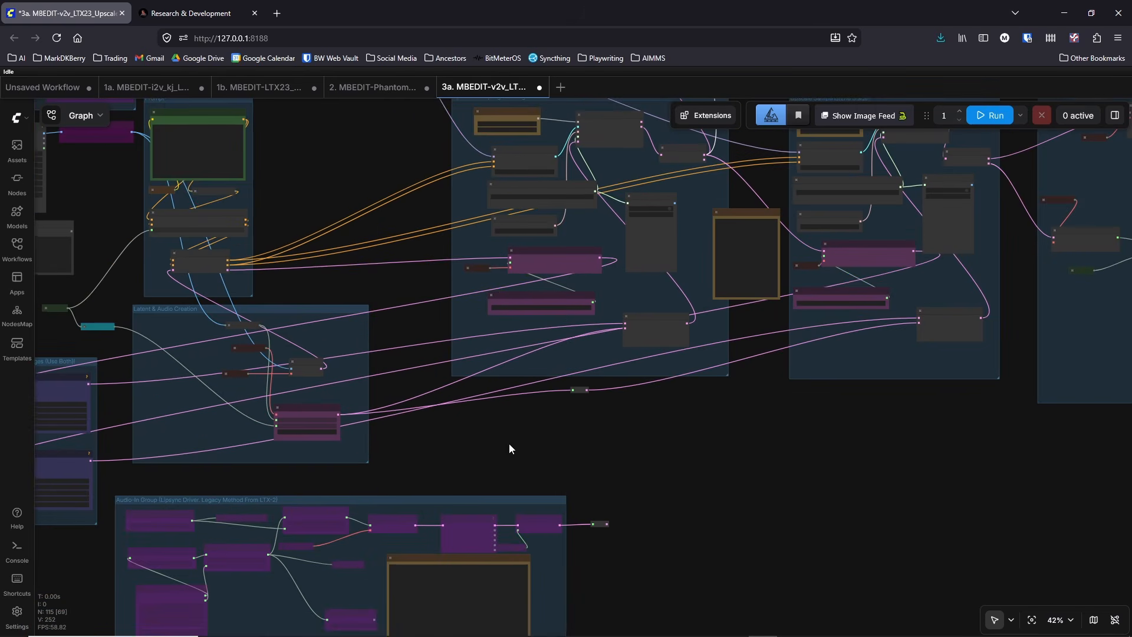
{"action": "left_click_drag", "start_coordinate": [510, 450], "coordinate": [765, 443]}
{"action": "mouse_move", "coordinate": [845, 602]}
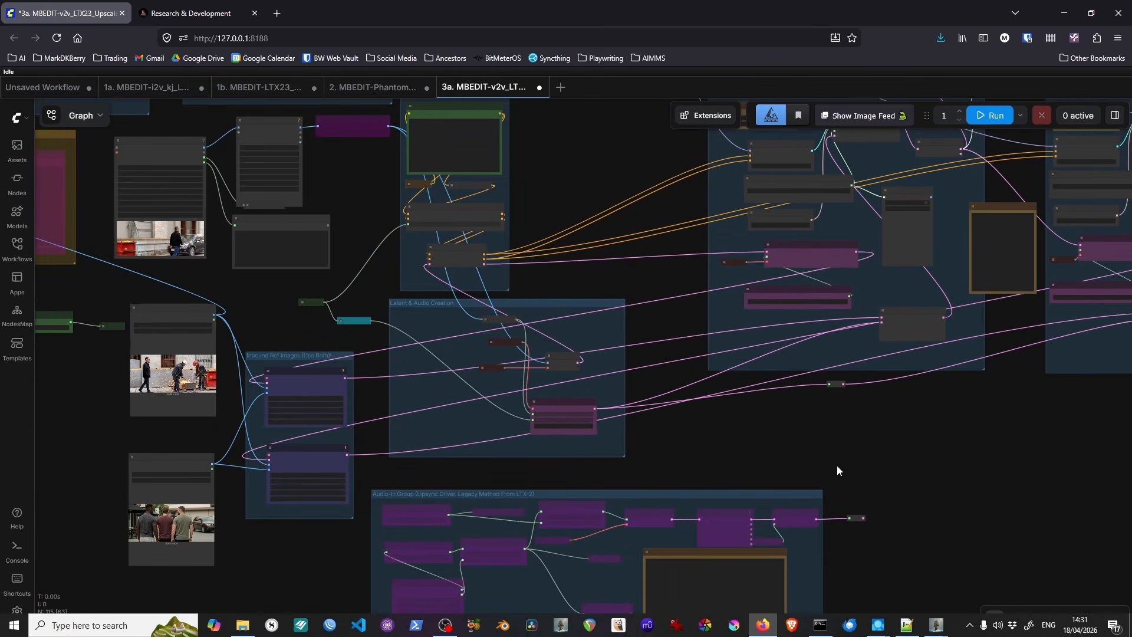
{"action": "left_click_drag", "start_coordinate": [692, 431], "coordinate": [761, 474]}
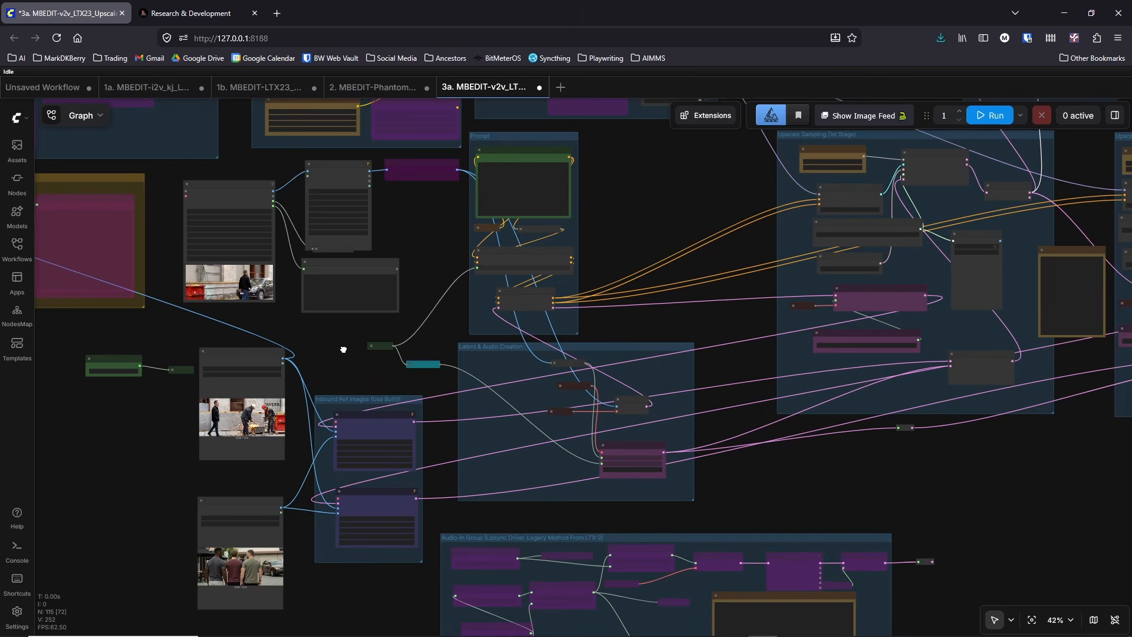
{"action": "left_click_drag", "start_coordinate": [343, 350], "coordinate": [371, 351]}
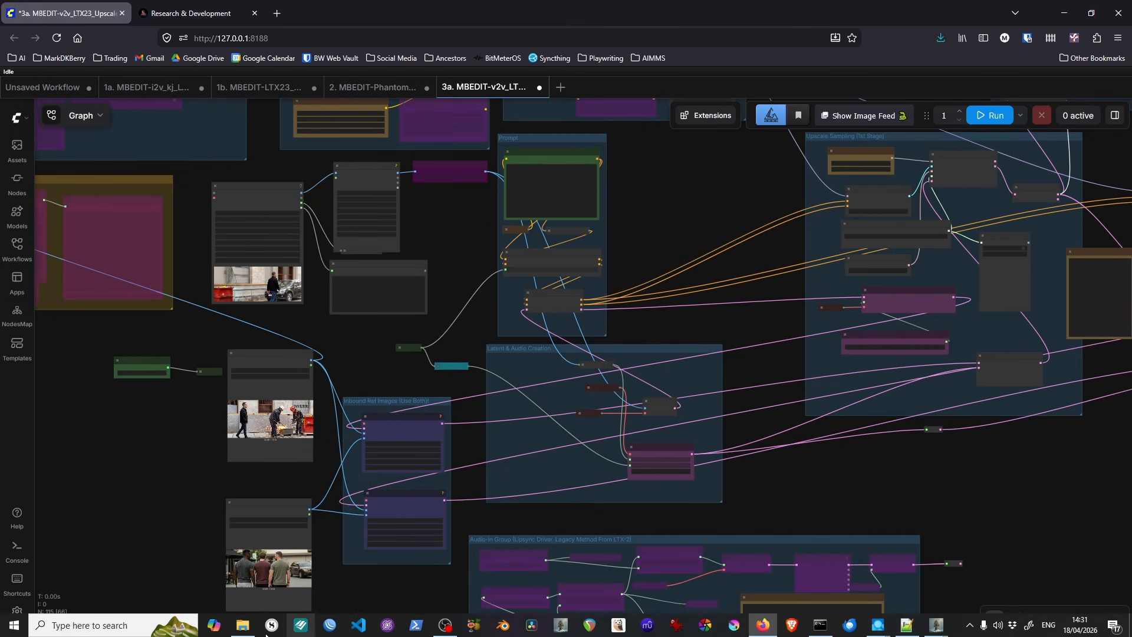
Step: Load the 3b MBEDIT-v2v_LTX23_Upscaler_MultiFrames-FF-MF-LF_DualSampler_vrs2 workflow from the video_pipeline folder onto the canvas
{"action": "left_click", "coordinate": [242, 625]}
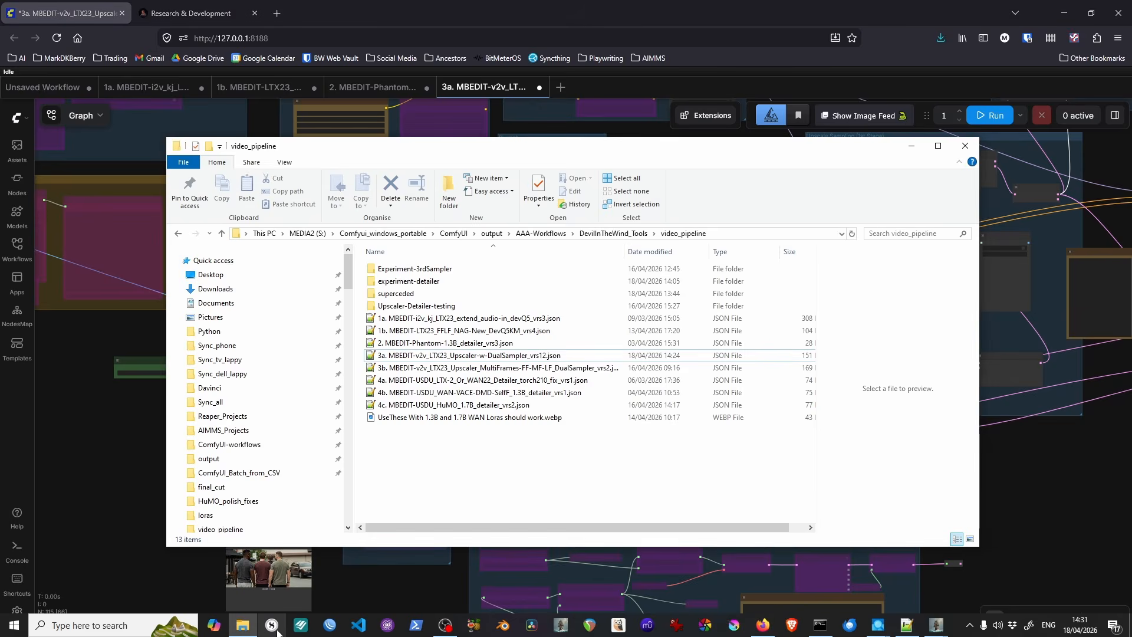
{"action": "left_click", "coordinate": [478, 368]}
{"action": "left_click_drag", "start_coordinate": [477, 368], "coordinate": [134, 400]}
{"action": "left_click", "coordinate": [106, 333]}
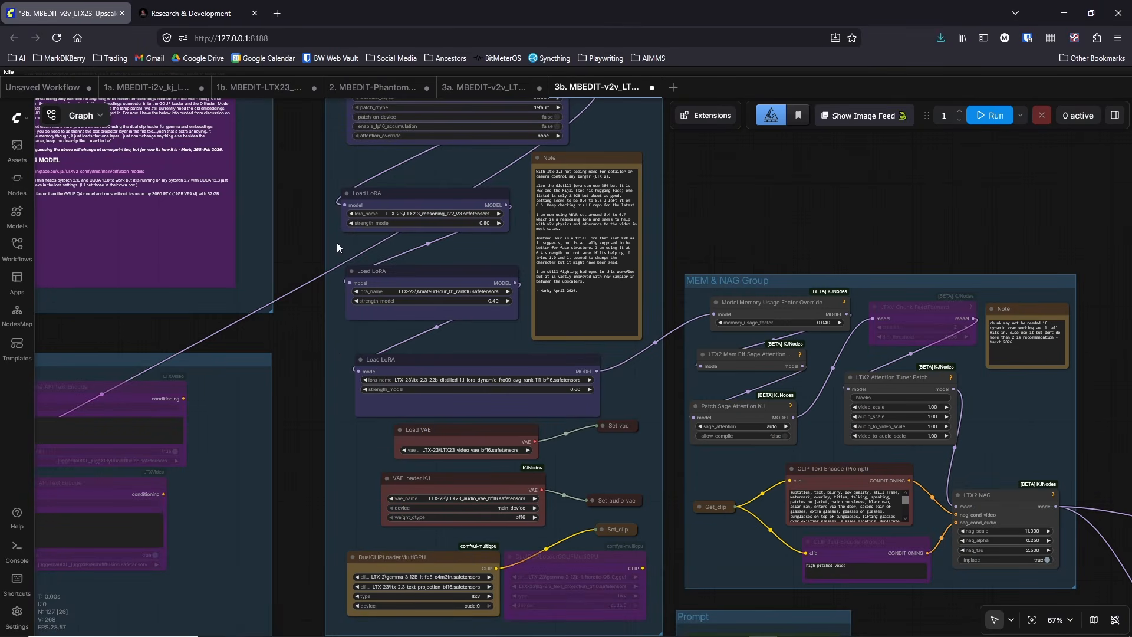
Step: Examine the 3b workflow's reference image loaders and how they feed the Multi Frames (FF MF LF) group
{"action": "left_click_drag", "start_coordinate": [317, 451], "coordinate": [345, 261]}
{"action": "scroll", "coordinate": [345, 263], "scroll_direction": "down", "scroll_amount": 3}
{"action": "left_click_drag", "start_coordinate": [334, 321], "coordinate": [371, 120]}
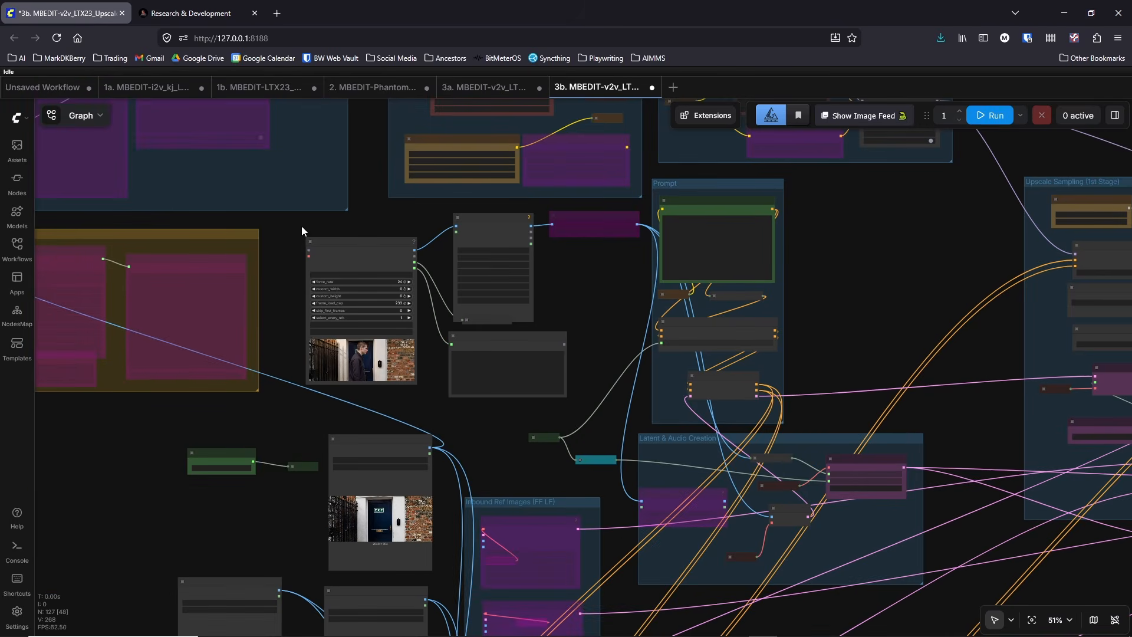
{"action": "left_click_drag", "start_coordinate": [257, 518], "coordinate": [333, 208]}
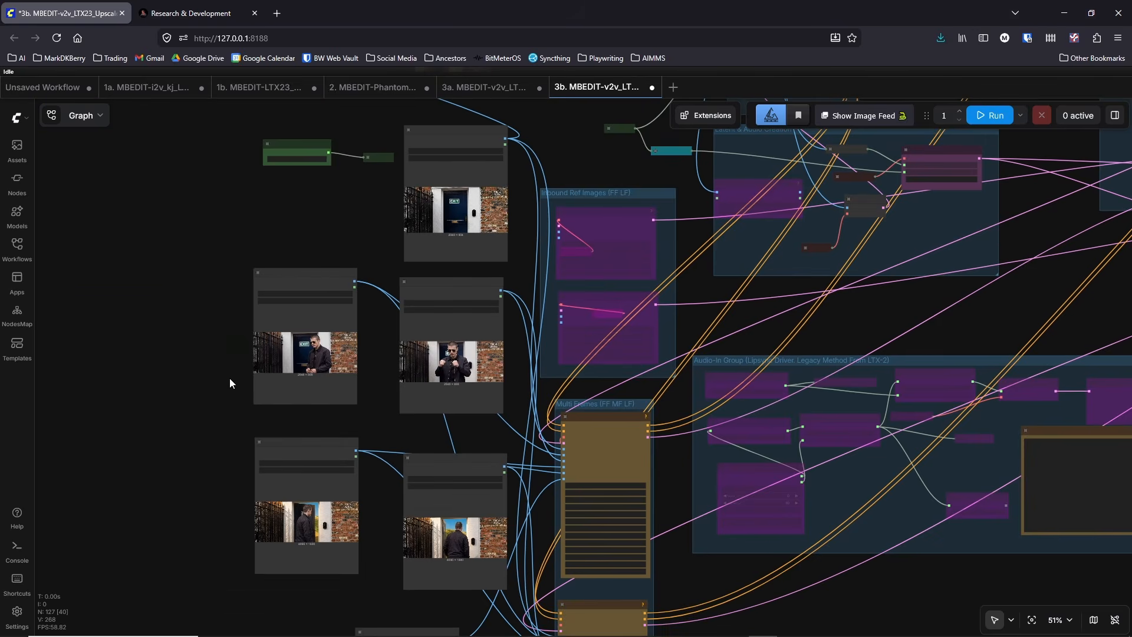
{"action": "scroll", "coordinate": [229, 377], "scroll_direction": "down", "scroll_amount": 2}
{"action": "left_click_drag", "start_coordinate": [223, 435], "coordinate": [187, 306]}
{"action": "scroll", "coordinate": [610, 369], "scroll_direction": "up", "scroll_amount": 7}
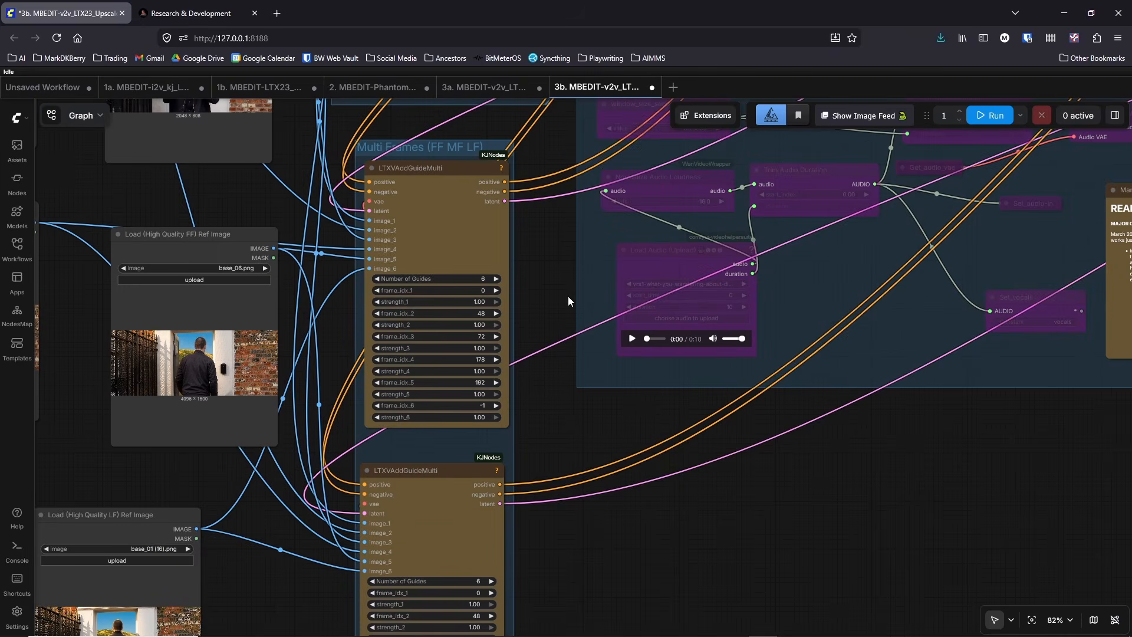
Step: Inspect the frame index and strength settings of the LTXVAddGuideMulti node alongside the reference images
{"action": "left_click_drag", "start_coordinate": [565, 297], "coordinate": [639, 310]}
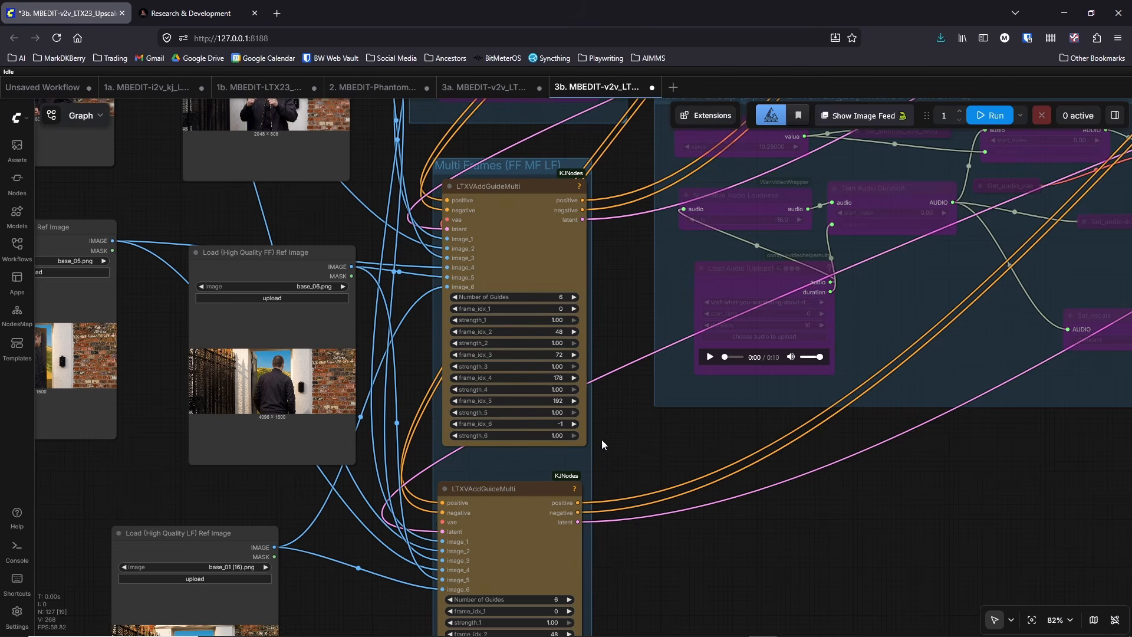
{"action": "scroll", "coordinate": [603, 437], "scroll_direction": "up", "scroll_amount": 3}
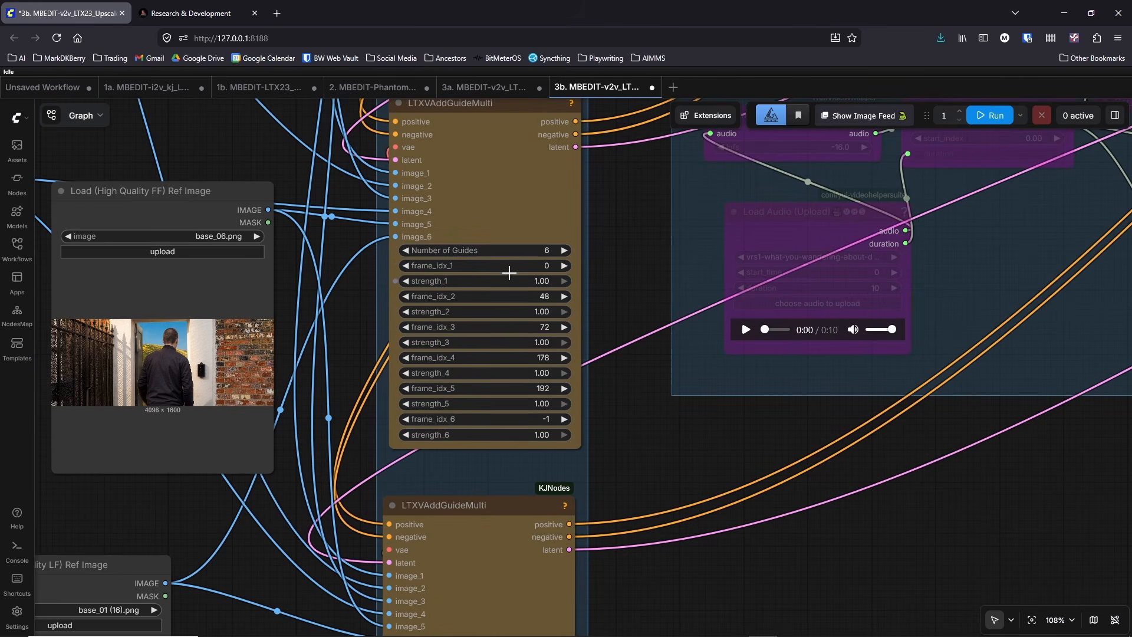
{"action": "scroll", "coordinate": [330, 260], "scroll_direction": "down", "scroll_amount": 2}
{"action": "scroll", "coordinate": [385, 313], "scroll_direction": "down", "scroll_amount": 4}
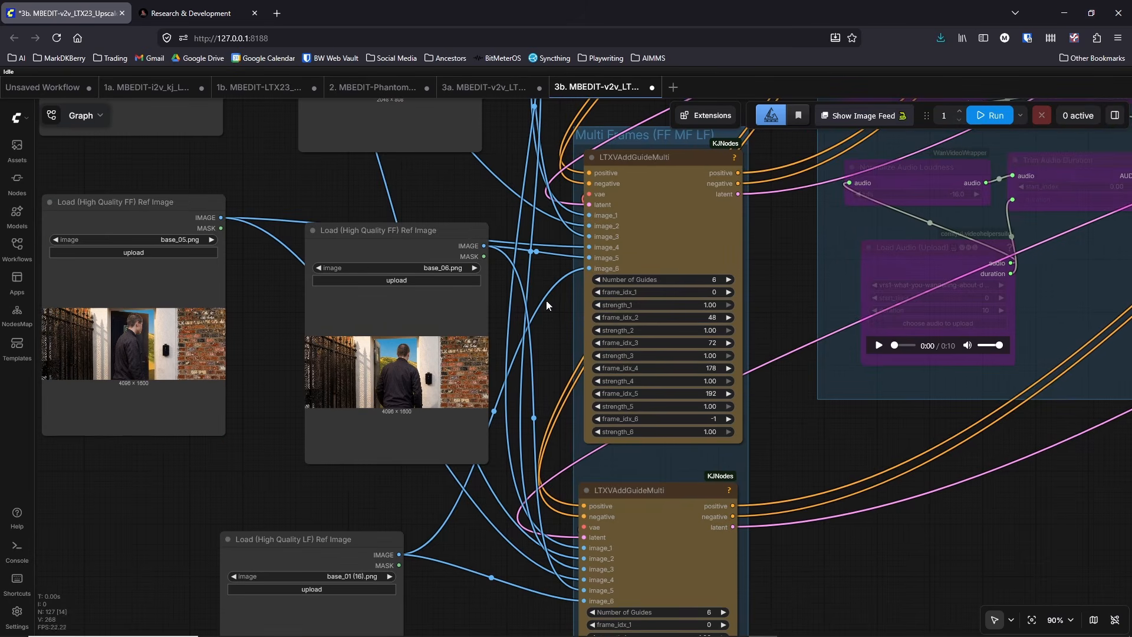
{"action": "scroll", "coordinate": [300, 472], "scroll_direction": "down", "scroll_amount": 4}
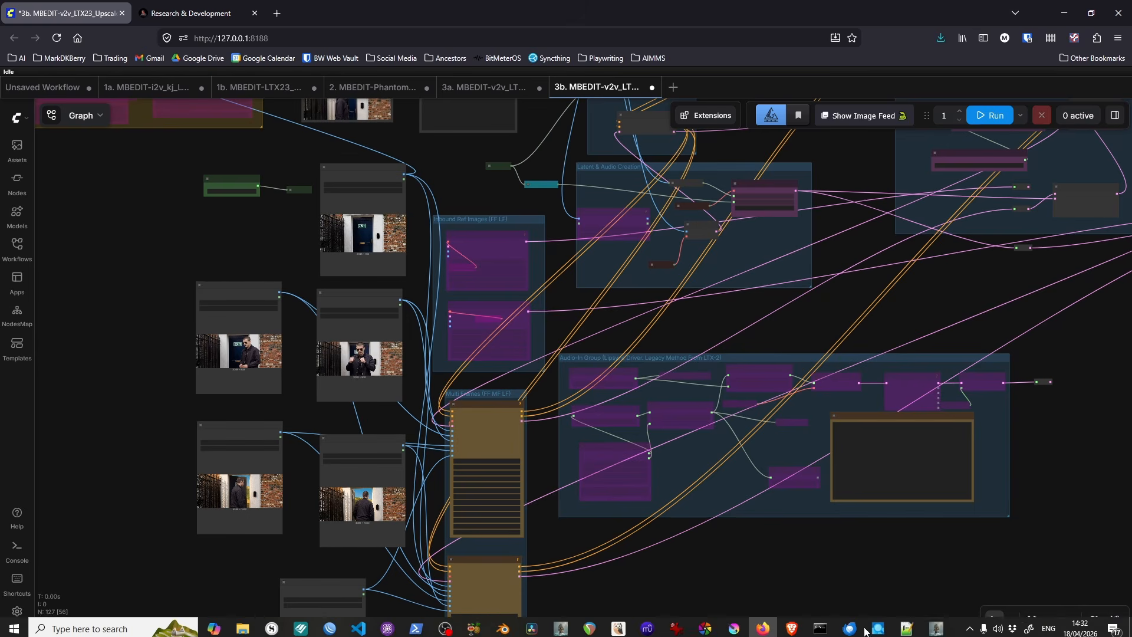
Step: Switch to AIMMS Storyboard Manager, play video_03.mp4 of the DITW_04A_02A_kicked_in_door shot, and close the player and video list
{"action": "mouse_move", "coordinate": [936, 625]}
{"action": "left_click", "coordinate": [978, 561]}
{"action": "scroll", "coordinate": [647, 306], "scroll_direction": "down", "scroll_amount": 10}
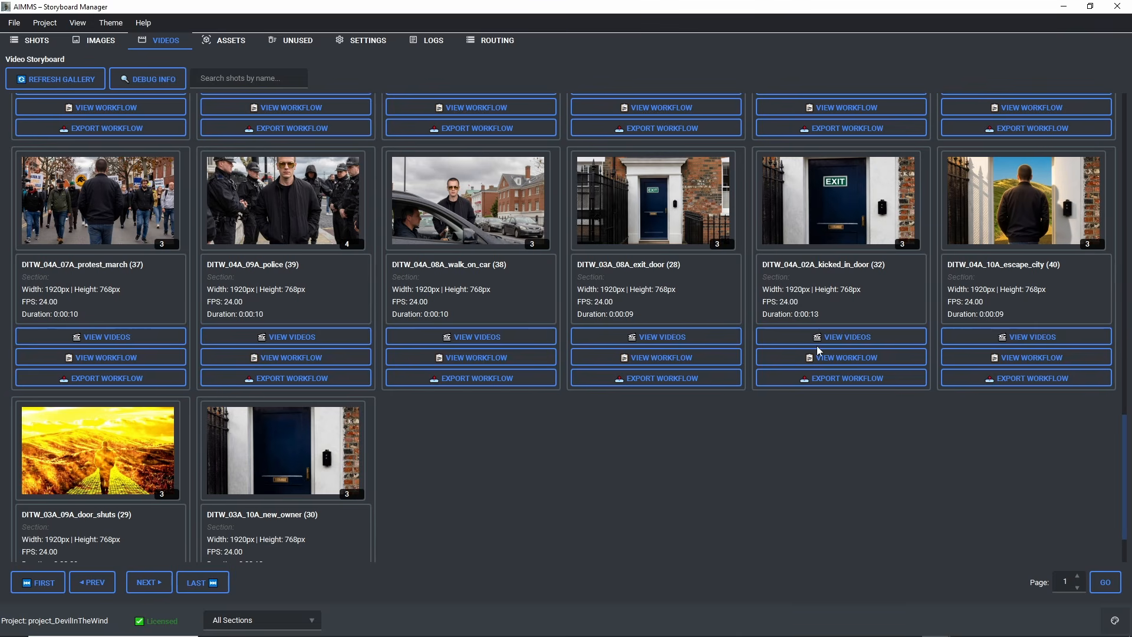
{"action": "left_click", "coordinate": [815, 341]}
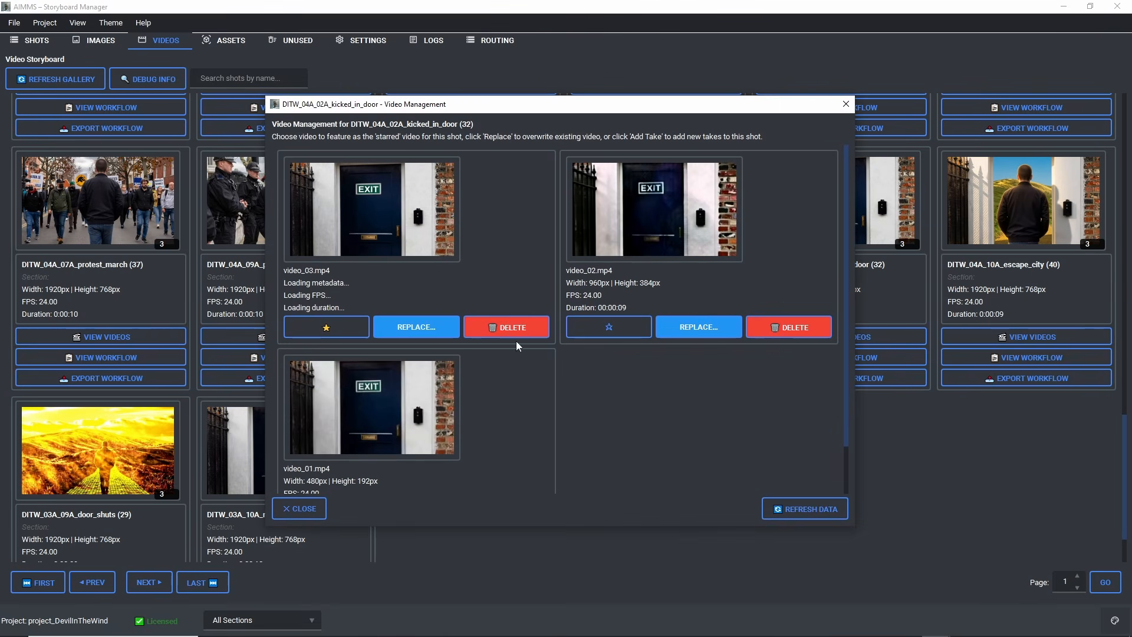
{"action": "left_click", "coordinate": [374, 236]}
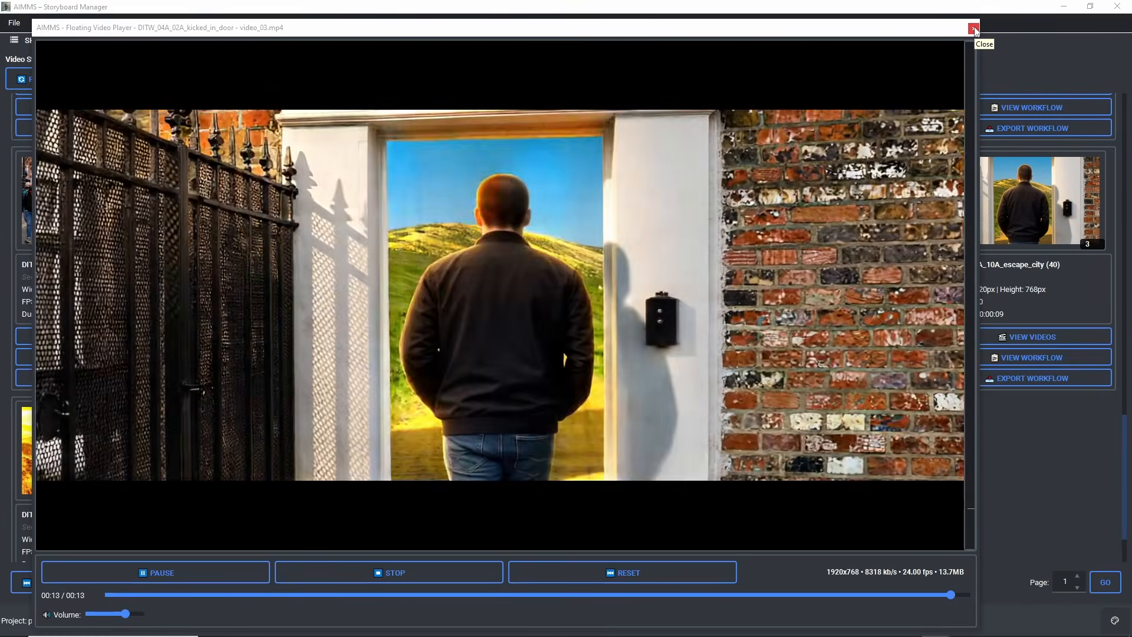
{"action": "left_click", "coordinate": [973, 28]}
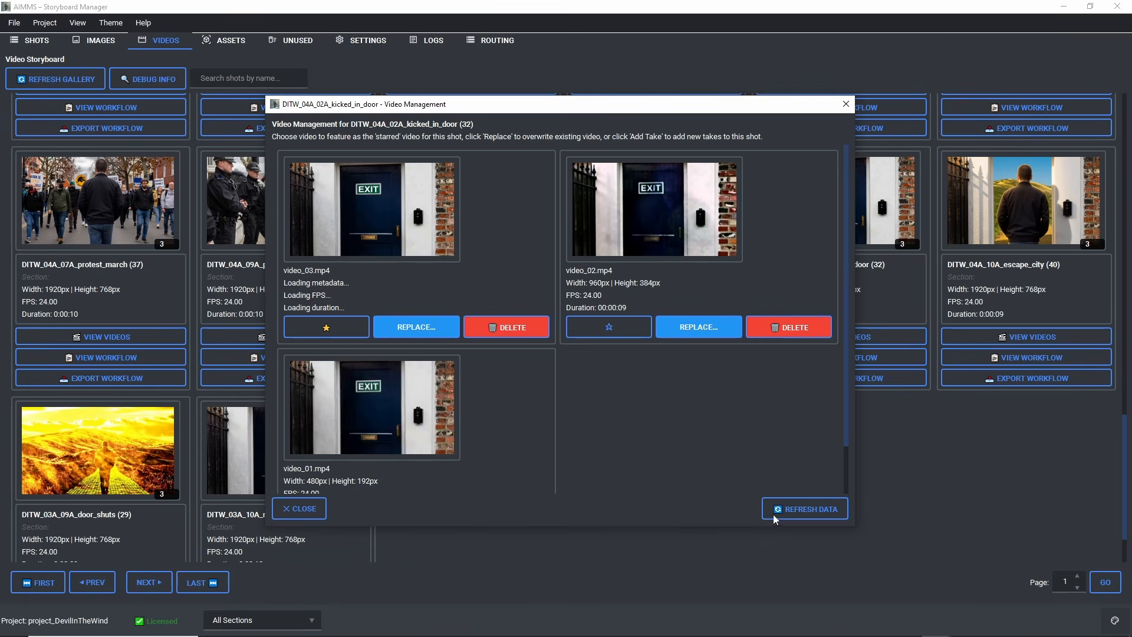
{"action": "left_click", "coordinate": [849, 105]}
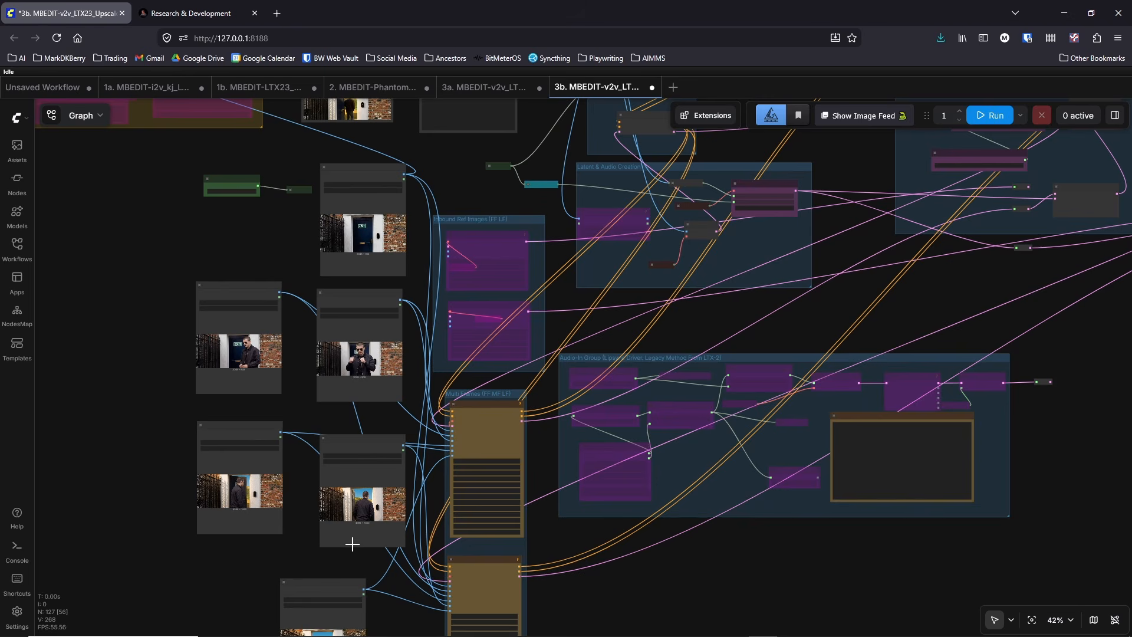
Step: Inspect the two LTXVAddGuideMulti nodes in the Multi Frames (FF MF LF) group and their frame index values
{"action": "scroll", "coordinate": [699, 465], "scroll_direction": "up", "scroll_amount": 5}
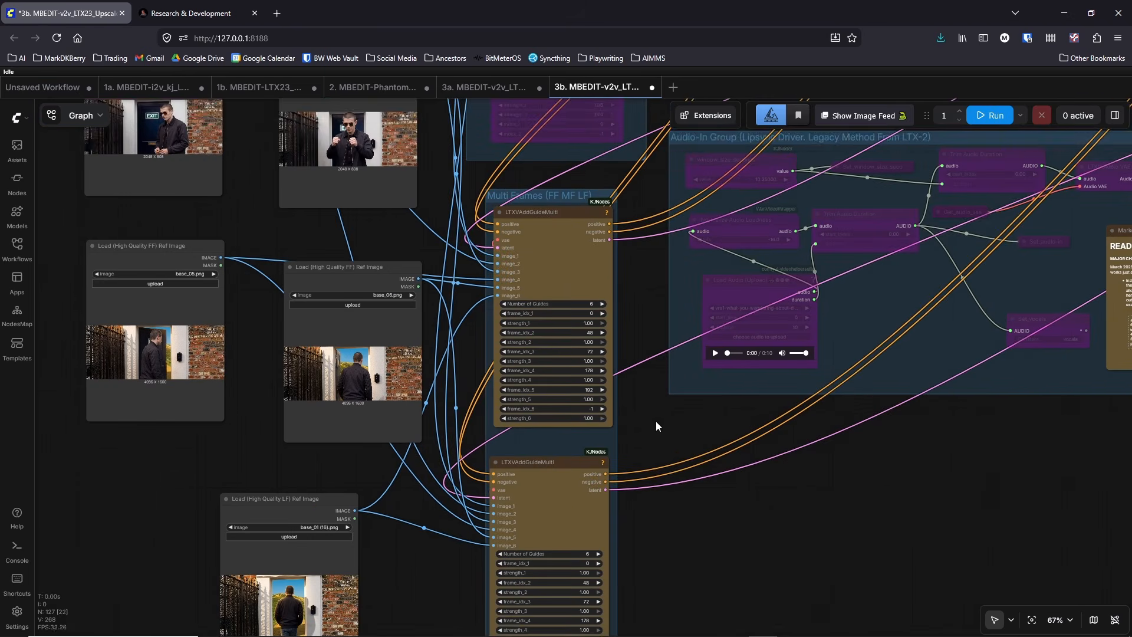
{"action": "left_click_drag", "start_coordinate": [656, 426], "coordinate": [651, 403]}
{"action": "left_click_drag", "start_coordinate": [653, 450], "coordinate": [643, 370]}
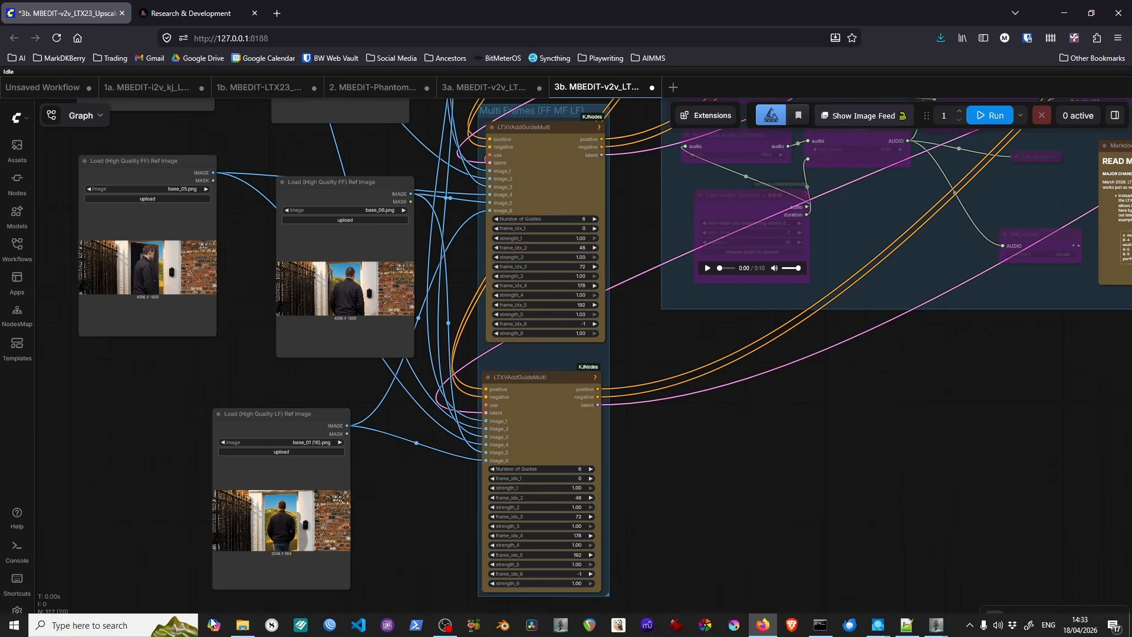
Step: Point out the 3b MultiFrames-FF-MF-LF workflow file in the video_pipeline folder in File Explorer, and return to the graph
{"action": "left_click", "coordinate": [242, 624]}
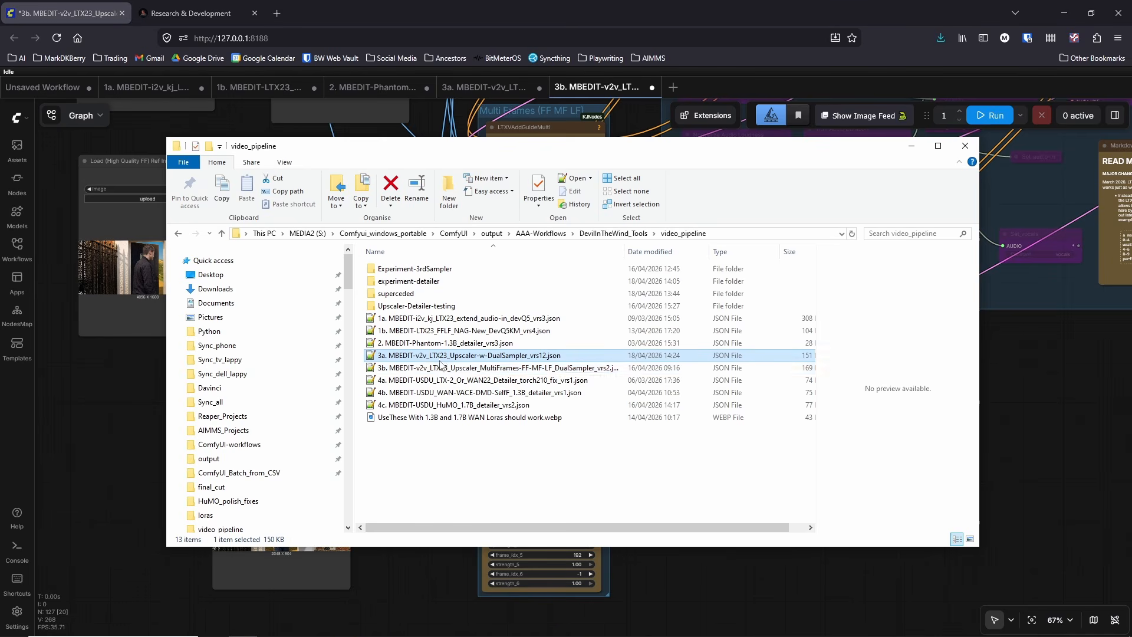
{"action": "left_click", "coordinate": [501, 368]}
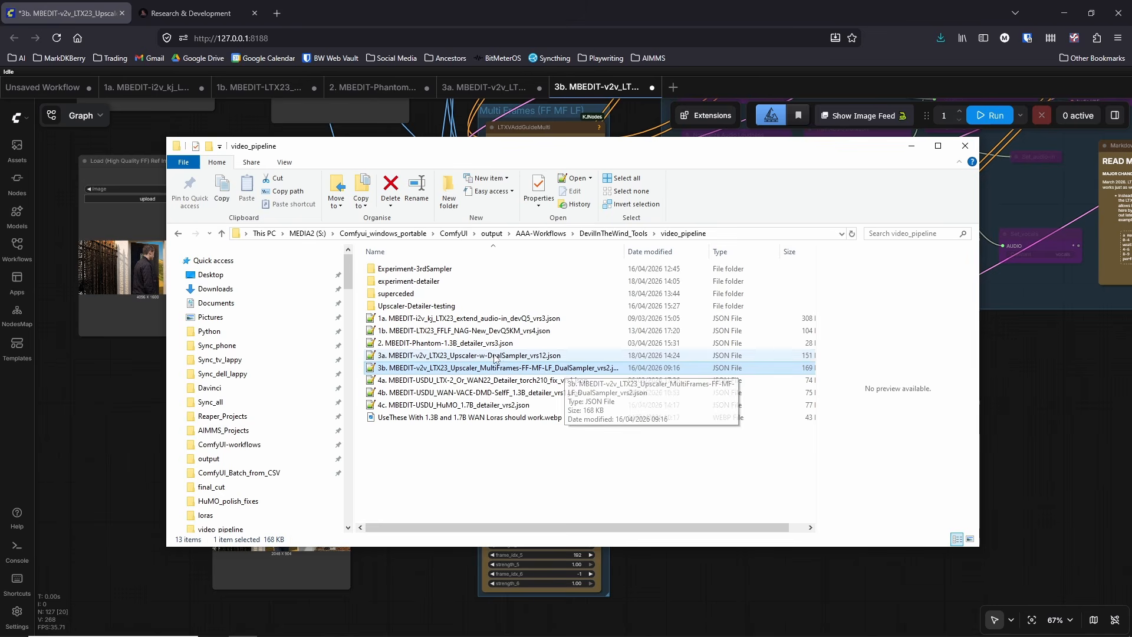
{"action": "left_click", "coordinate": [673, 573]}
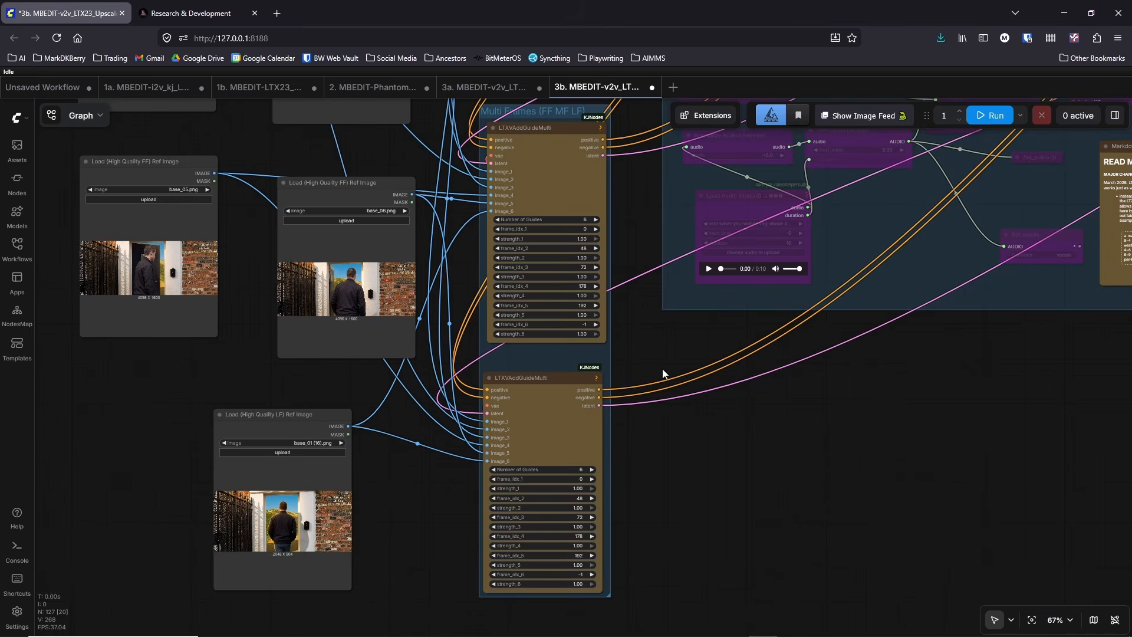
Step: Launch Shotcut to show the video editor for finding frame positions, and close it again
{"action": "scroll", "coordinate": [663, 369], "scroll_direction": "up", "scroll_amount": 6}
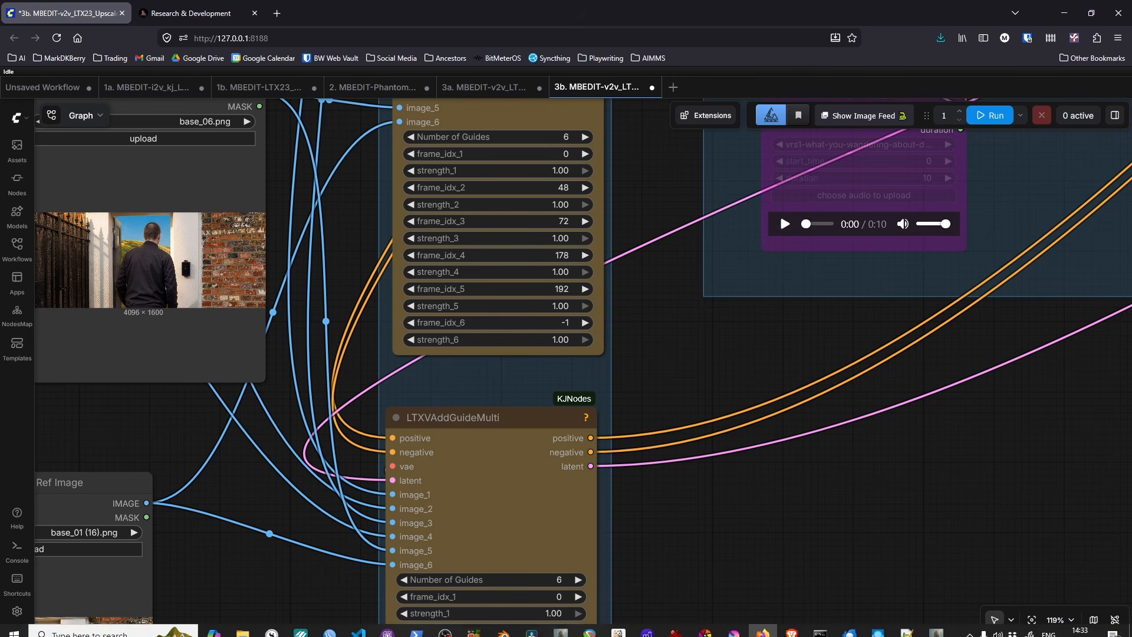
{"action": "left_click", "coordinate": [117, 623]}
{"action": "type", "text": "shotcut"}
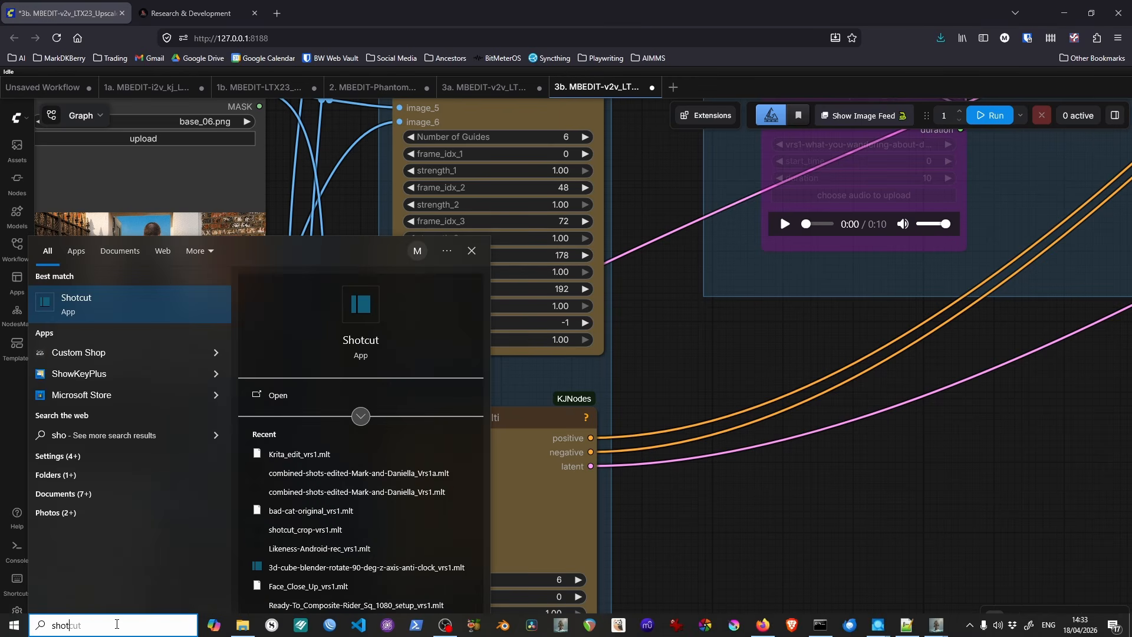
{"action": "left_click", "coordinate": [111, 308]}
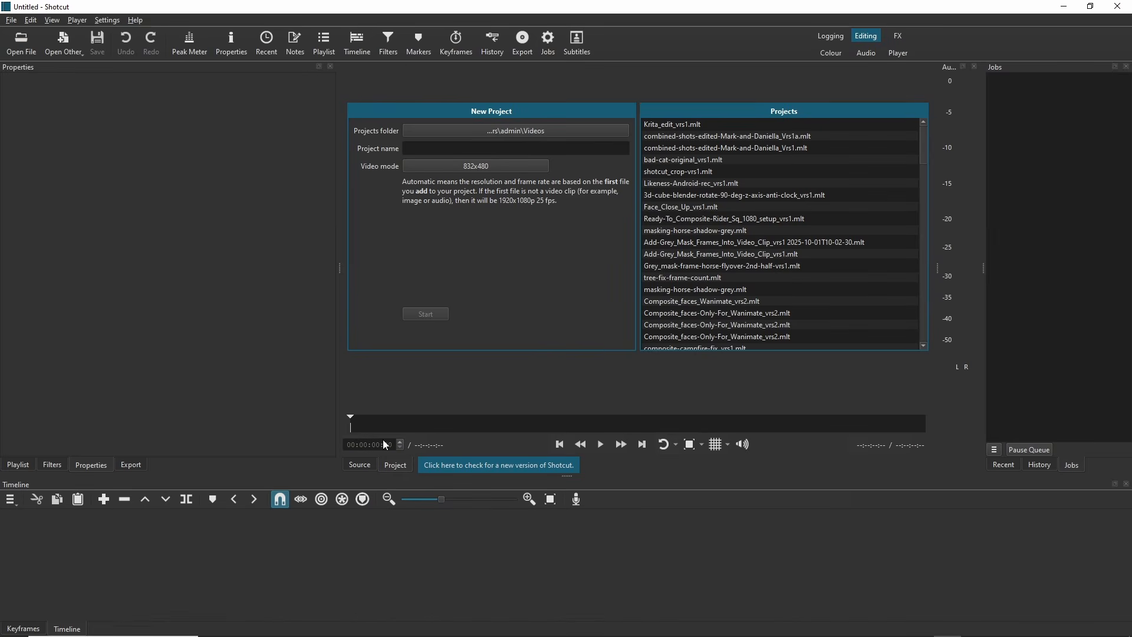
{"action": "left_click", "coordinate": [1118, 6]}
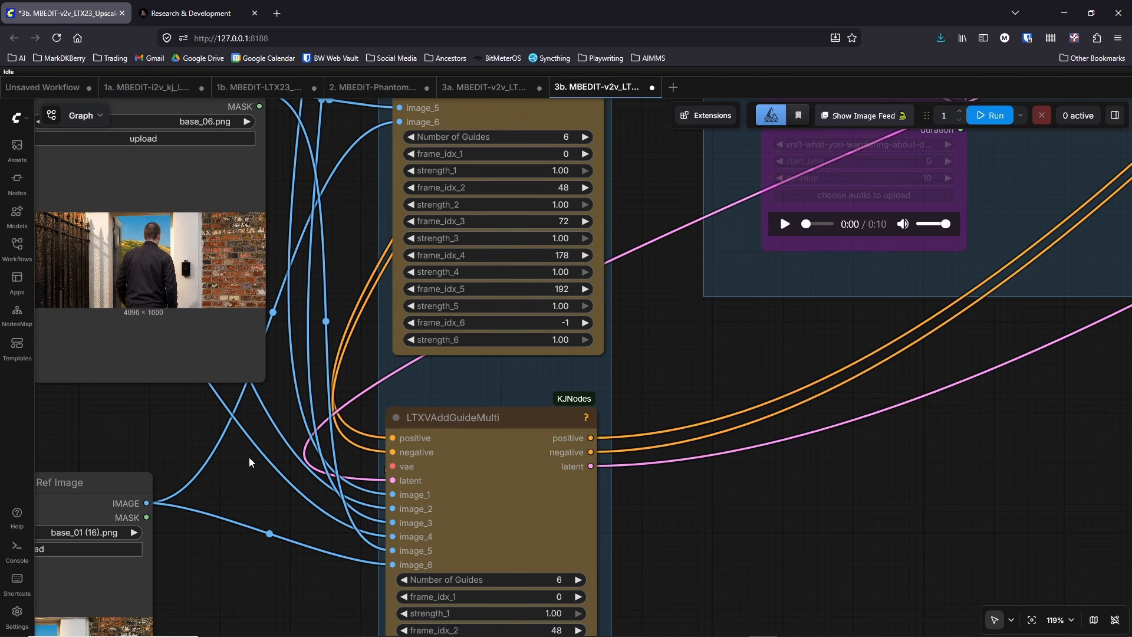
Step: Examine the high-quality reference image loaders alongside the guide frame settings they feed in the Multi Frames group
{"action": "scroll", "coordinate": [242, 457], "scroll_direction": "down", "scroll_amount": 5}
{"action": "left_click_drag", "start_coordinate": [204, 436], "coordinate": [538, 475]}
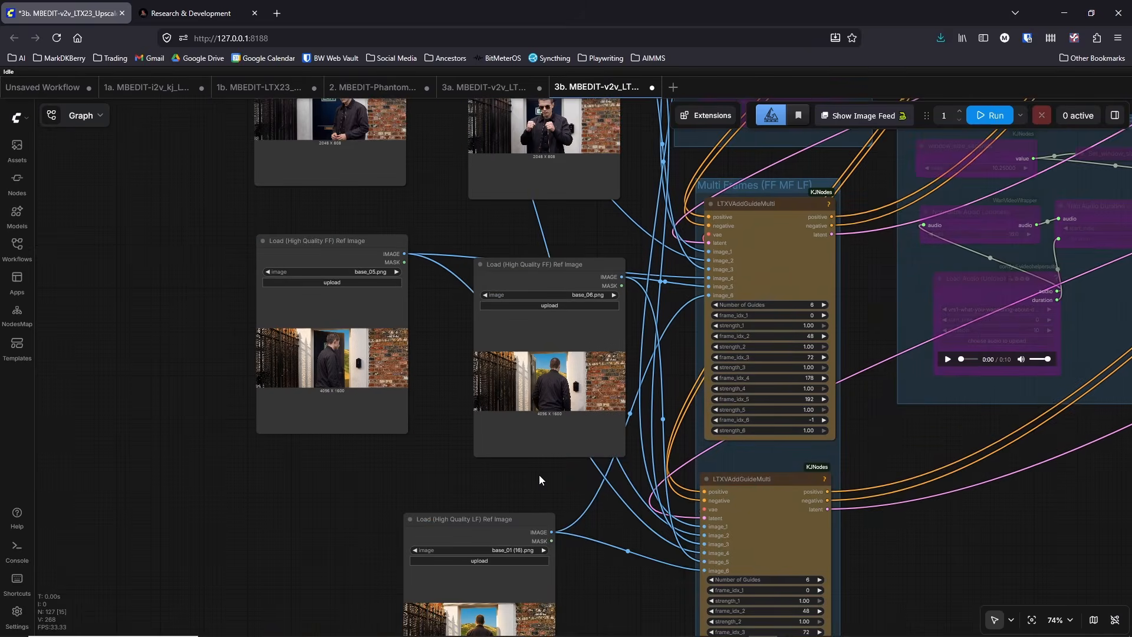
{"action": "scroll", "coordinate": [539, 475], "scroll_direction": "down", "scroll_amount": 4}
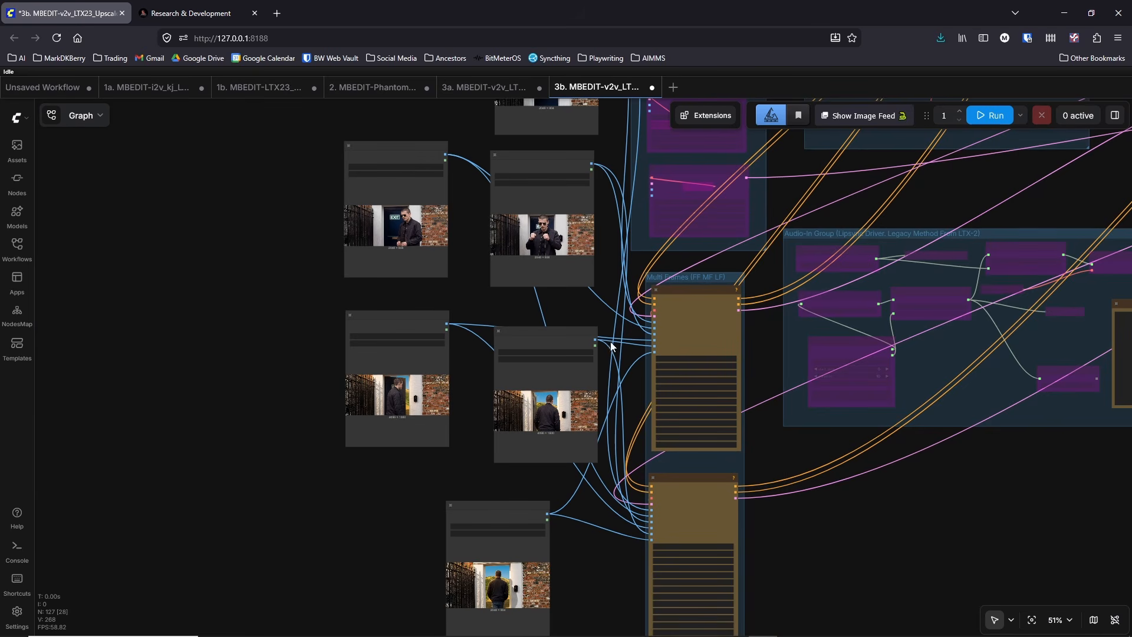
{"action": "scroll", "coordinate": [579, 315], "scroll_direction": "down", "scroll_amount": 3}
{"action": "left_click_drag", "start_coordinate": [432, 462], "coordinate": [219, 501]}
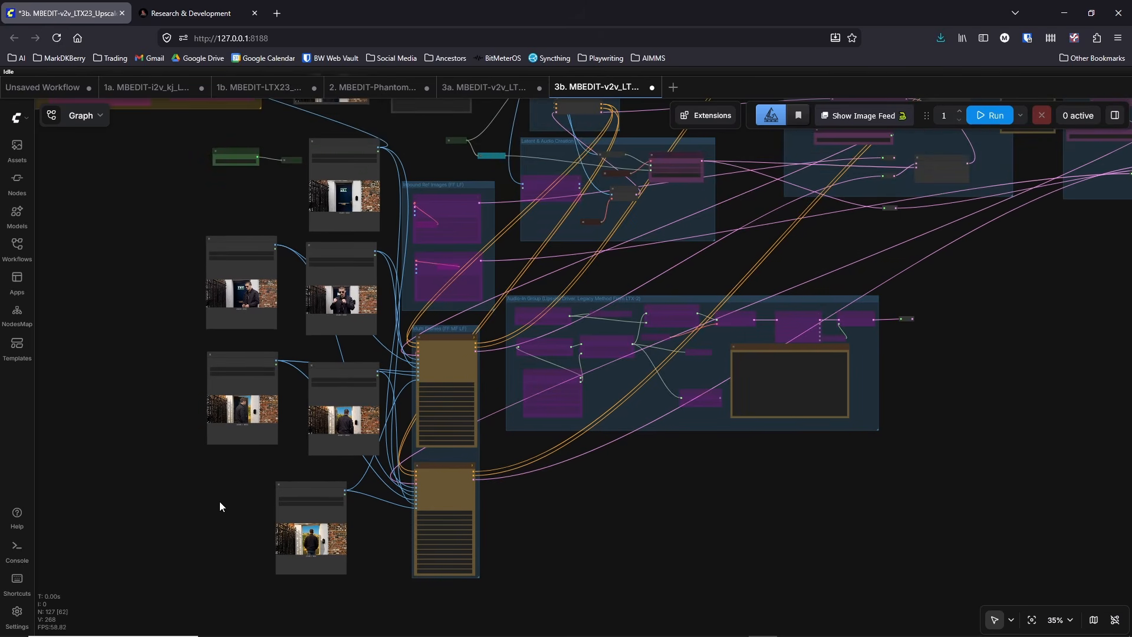
{"action": "scroll", "coordinate": [464, 391], "scroll_direction": "up", "scroll_amount": 10}
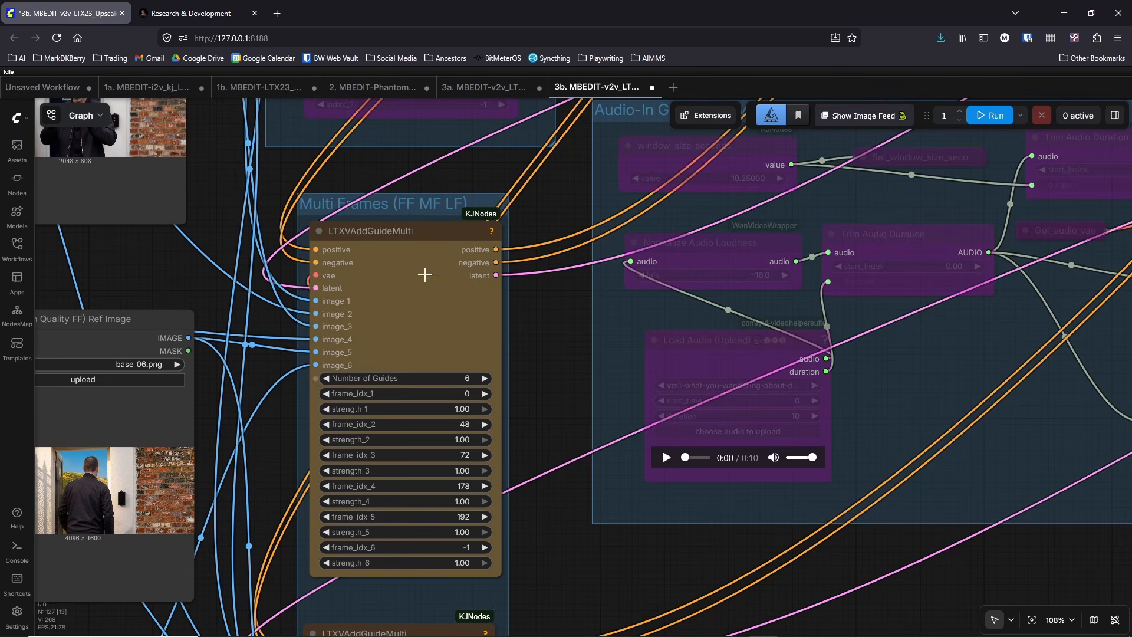
{"action": "scroll", "coordinate": [521, 317], "scroll_direction": "down", "scroll_amount": 7}
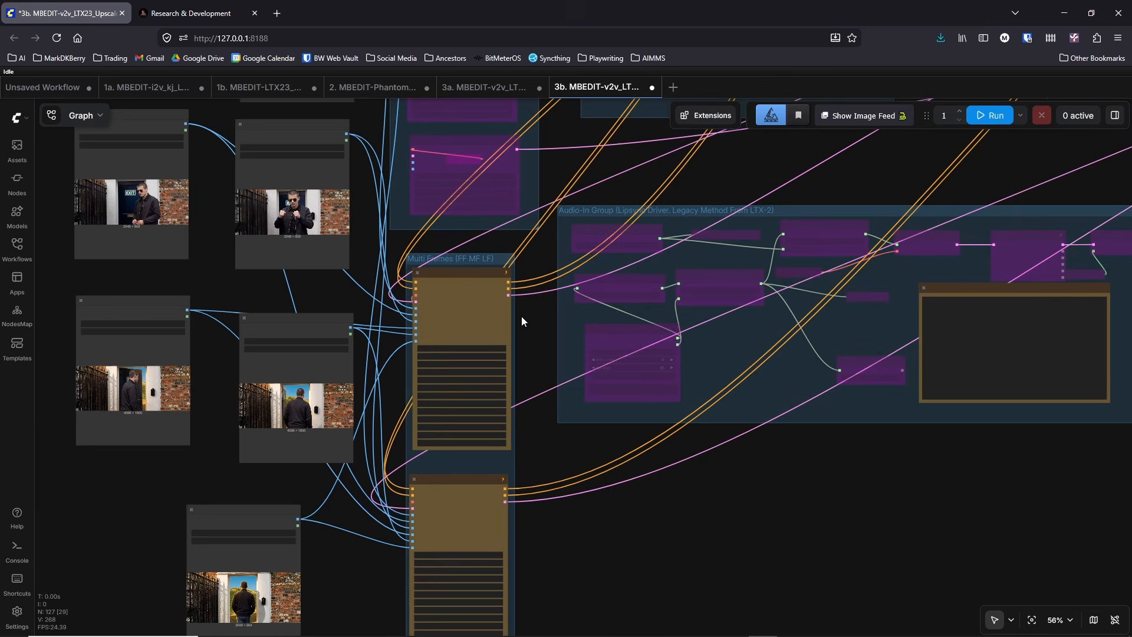
Step: Trace the links from the Multi Frames group across to the 1st and 2nd stage Upscale Sampling groups
{"action": "left_click_drag", "start_coordinate": [737, 183], "coordinate": [641, 365]}
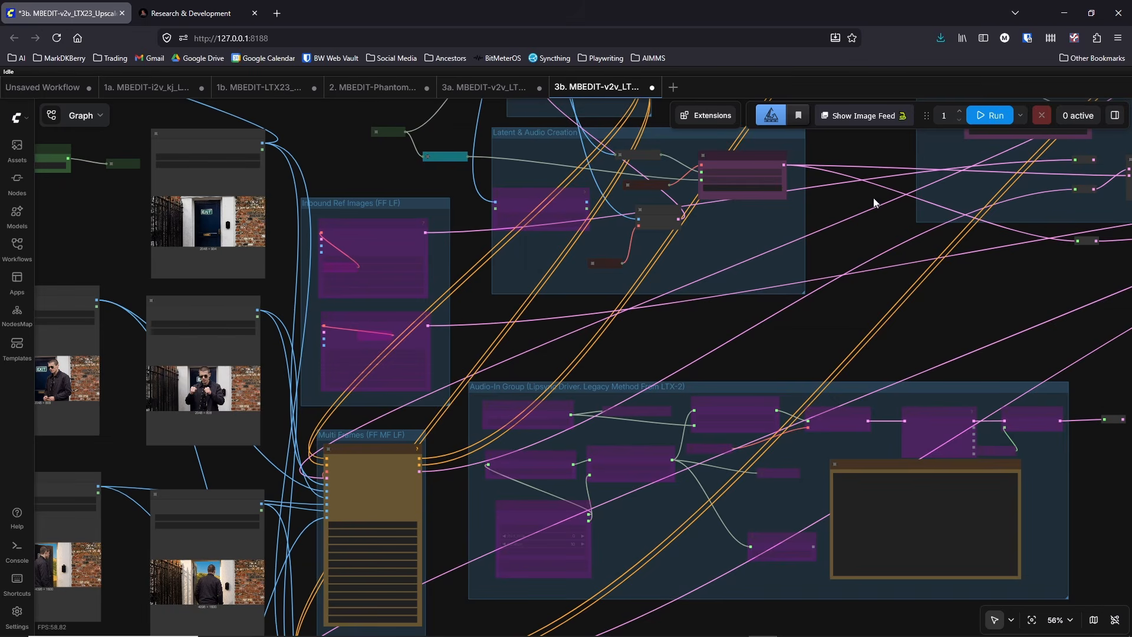
{"action": "left_click_drag", "start_coordinate": [801, 236], "coordinate": [607, 394]}
{"action": "scroll", "coordinate": [639, 353], "scroll_direction": "down", "scroll_amount": 5}
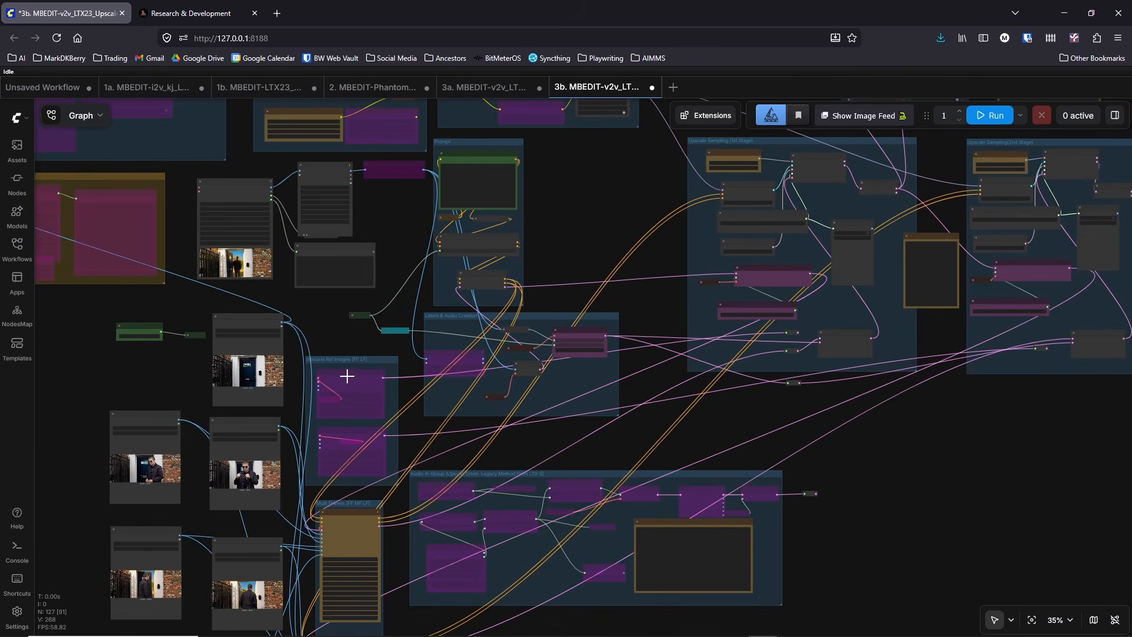
{"action": "left_click_drag", "start_coordinate": [344, 360], "coordinate": [349, 353]}
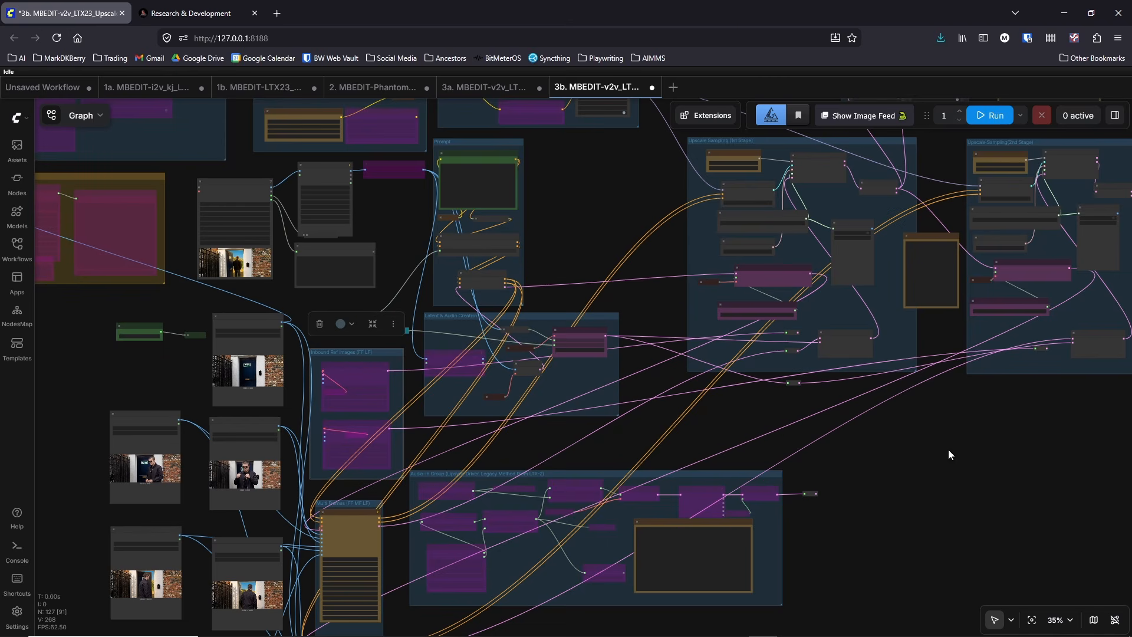
{"action": "left_click_drag", "start_coordinate": [887, 428], "coordinate": [844, 411]}
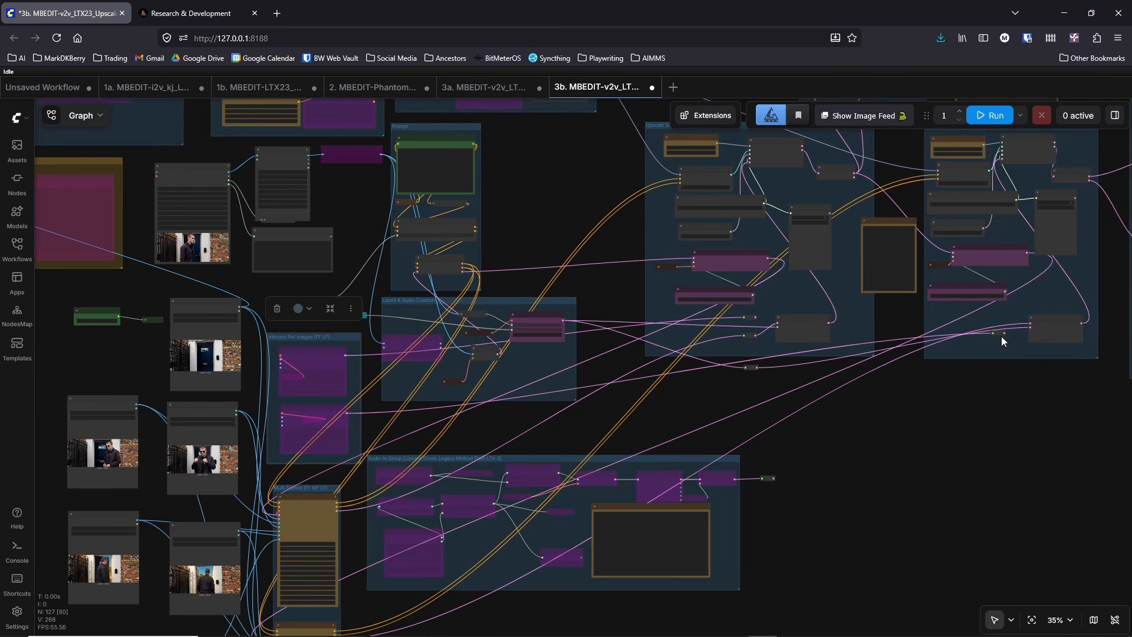
{"action": "left_click_drag", "start_coordinate": [964, 415], "coordinate": [847, 480]}
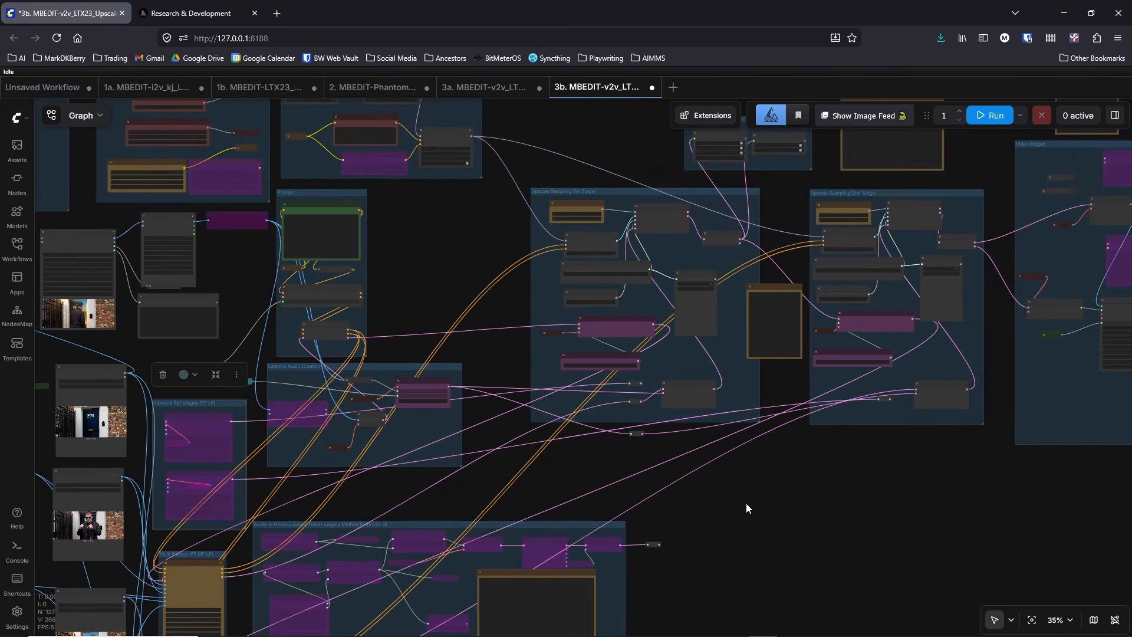
{"action": "scroll", "coordinate": [742, 503], "scroll_direction": "down", "scroll_amount": 3}
{"action": "mouse_move", "coordinate": [678, 525]}
{"action": "left_mouse_down"}
{"action": "mouse_move", "coordinate": [794, 468]}
{"action": "mouse_move", "coordinate": [685, 546]}
{"action": "mouse_move", "coordinate": [687, 531]}
{"action": "left_mouse_up"}
{"action": "scroll", "coordinate": [737, 518], "scroll_direction": "up", "scroll_amount": 5}
{"action": "left_click_drag", "start_coordinate": [732, 484], "coordinate": [973, 407]}
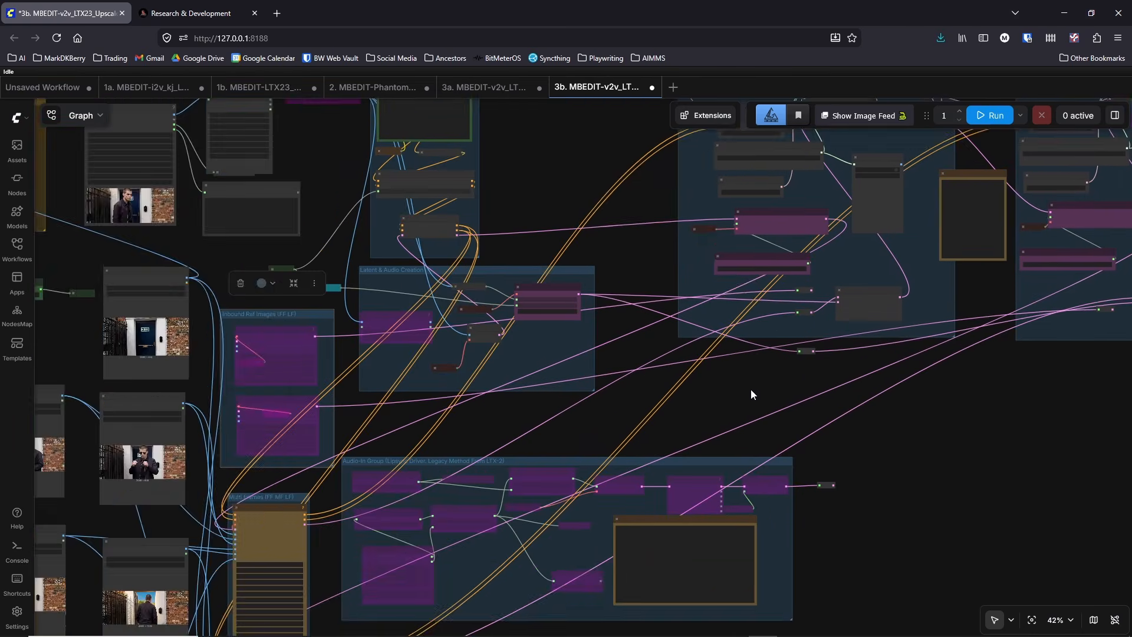
Step: Highlight the whole positive prompt text in the CLIP Text Encode node of the Prompt group
{"action": "scroll", "coordinate": [751, 388], "scroll_direction": "down", "scroll_amount": 5}
{"action": "left_click_drag", "start_coordinate": [622, 255], "coordinate": [782, 415]}
{"action": "scroll", "coordinate": [731, 371], "scroll_direction": "up", "scroll_amount": 5}
{"action": "scroll", "coordinate": [731, 370], "scroll_direction": "up", "scroll_amount": 5}
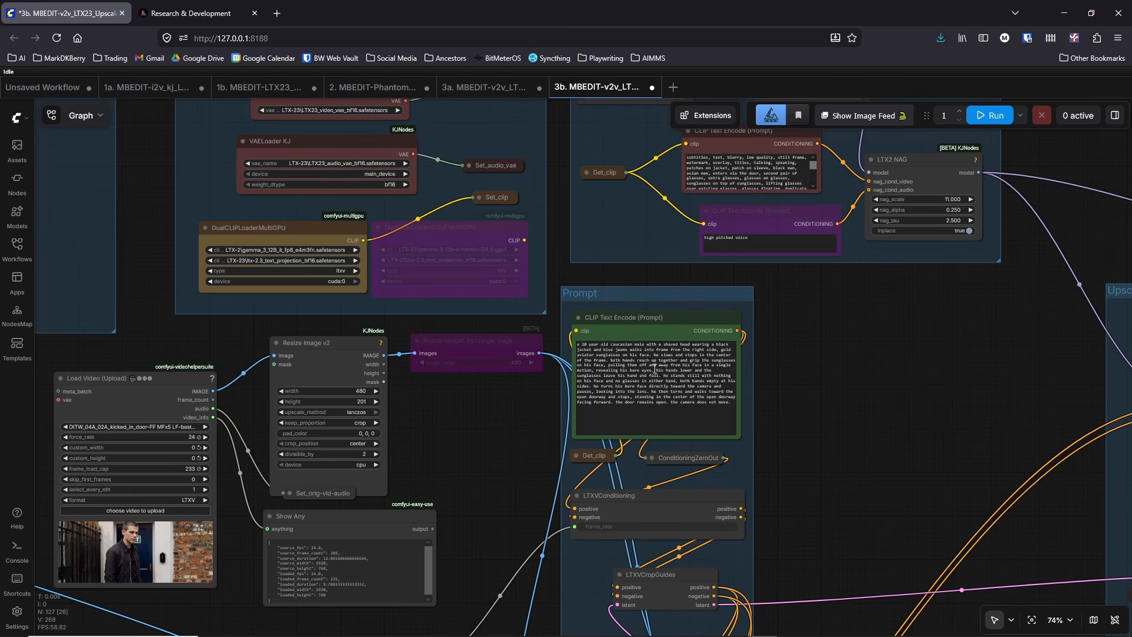
{"action": "left_click", "coordinate": [654, 369]}
{"action": "key", "text": "ctrl+a"}
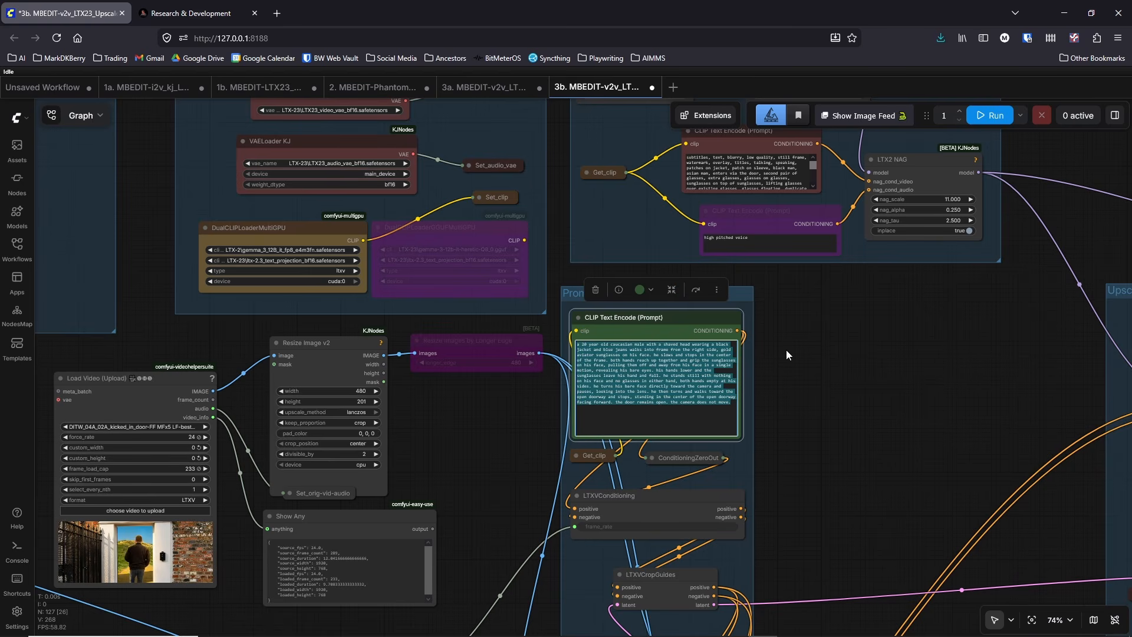
Step: Reset the frame_load_cap of the Load Video node to 0
{"action": "scroll", "coordinate": [786, 348], "scroll_direction": "down", "scroll_amount": 3}
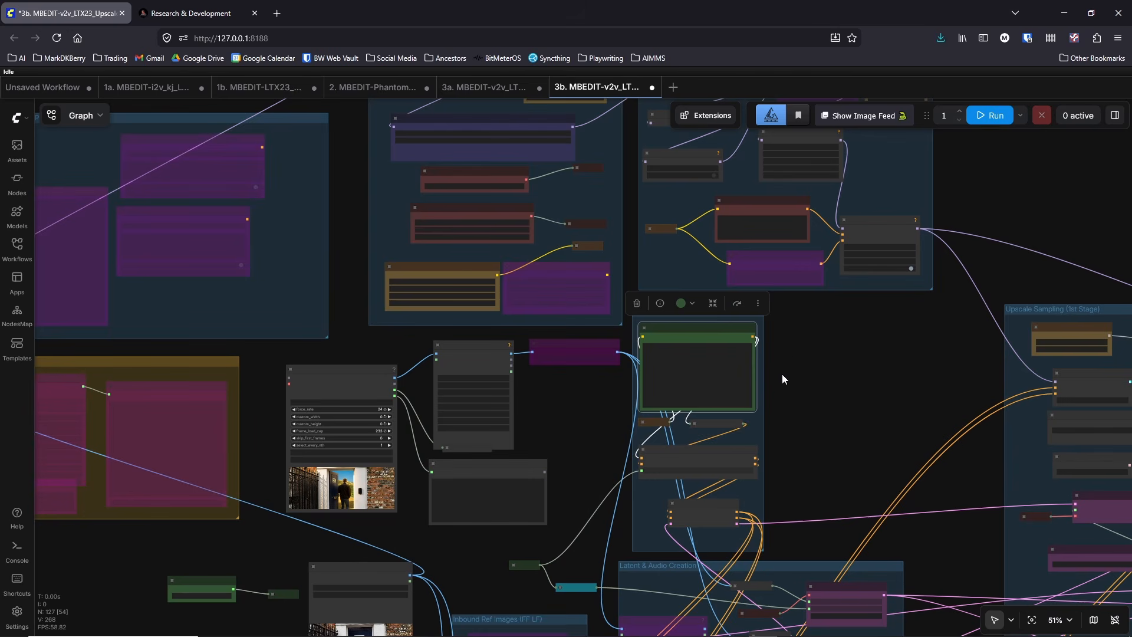
{"action": "scroll", "coordinate": [532, 407], "scroll_direction": "down", "scroll_amount": 2}
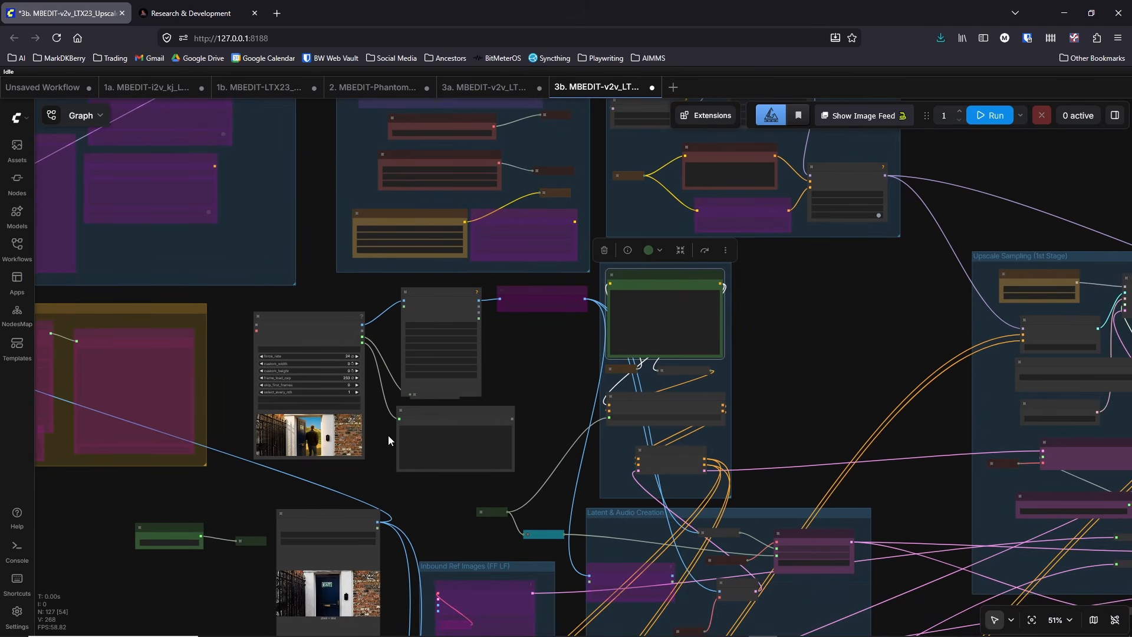
{"action": "scroll", "coordinate": [388, 435], "scroll_direction": "up", "scroll_amount": 3}
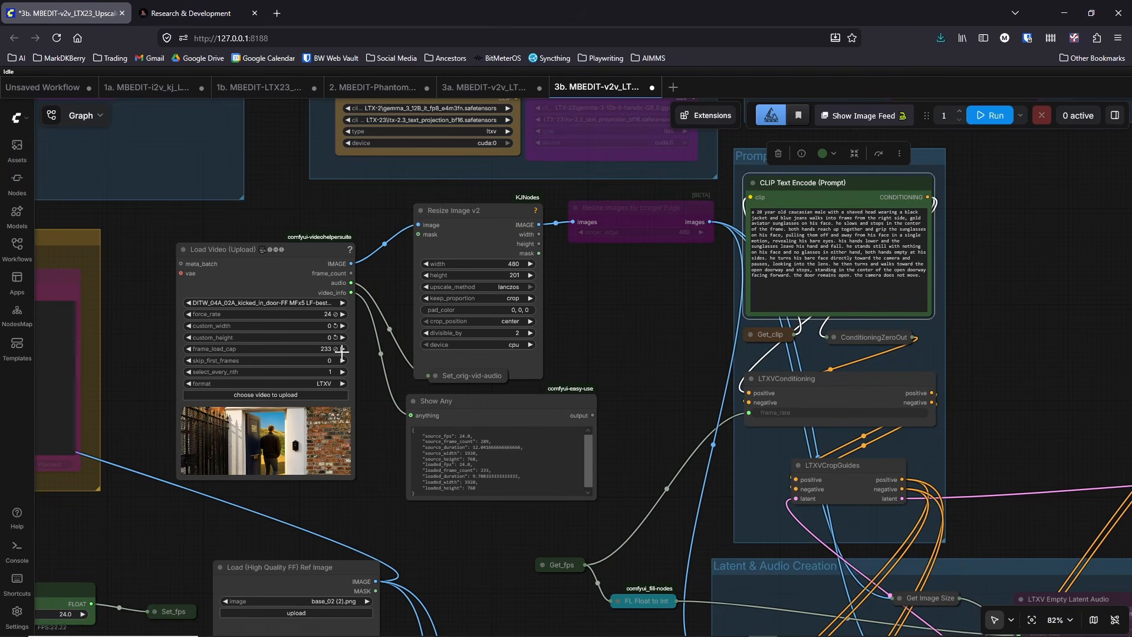
{"action": "left_click", "coordinate": [313, 348]}
{"action": "left_click", "coordinate": [335, 349]}
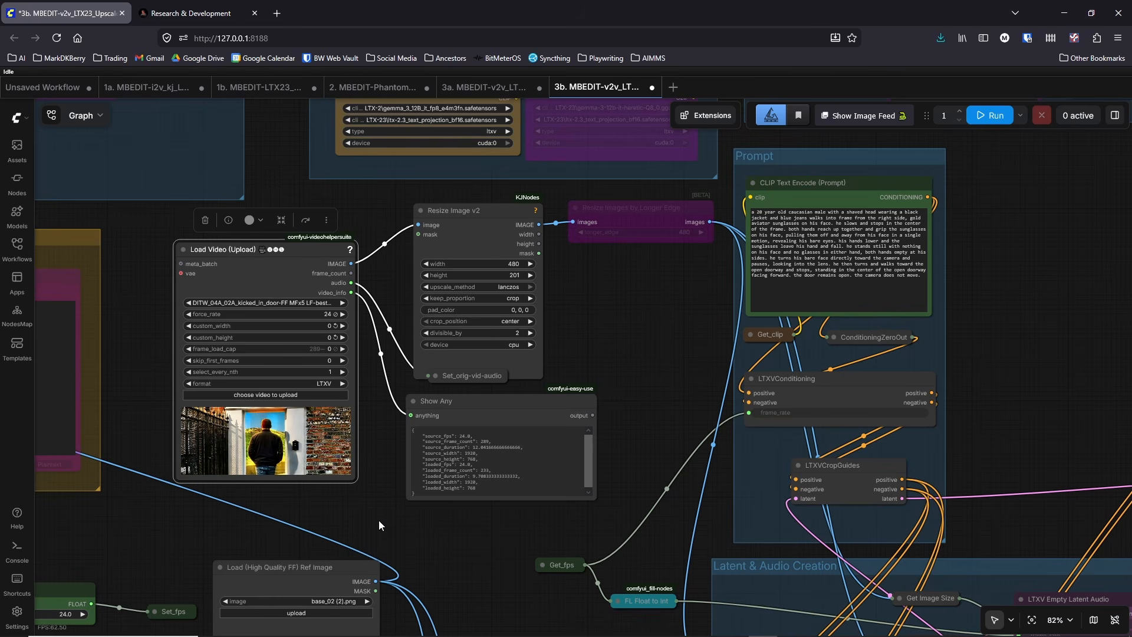
{"action": "left_click", "coordinate": [325, 349]}
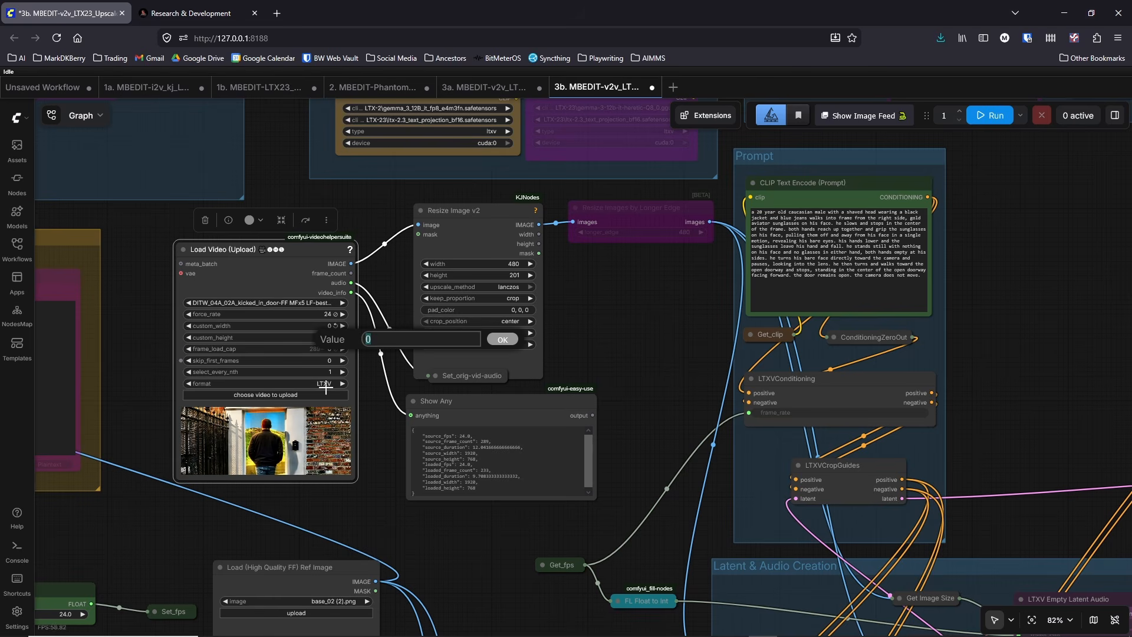
{"action": "left_click", "coordinate": [372, 407]}
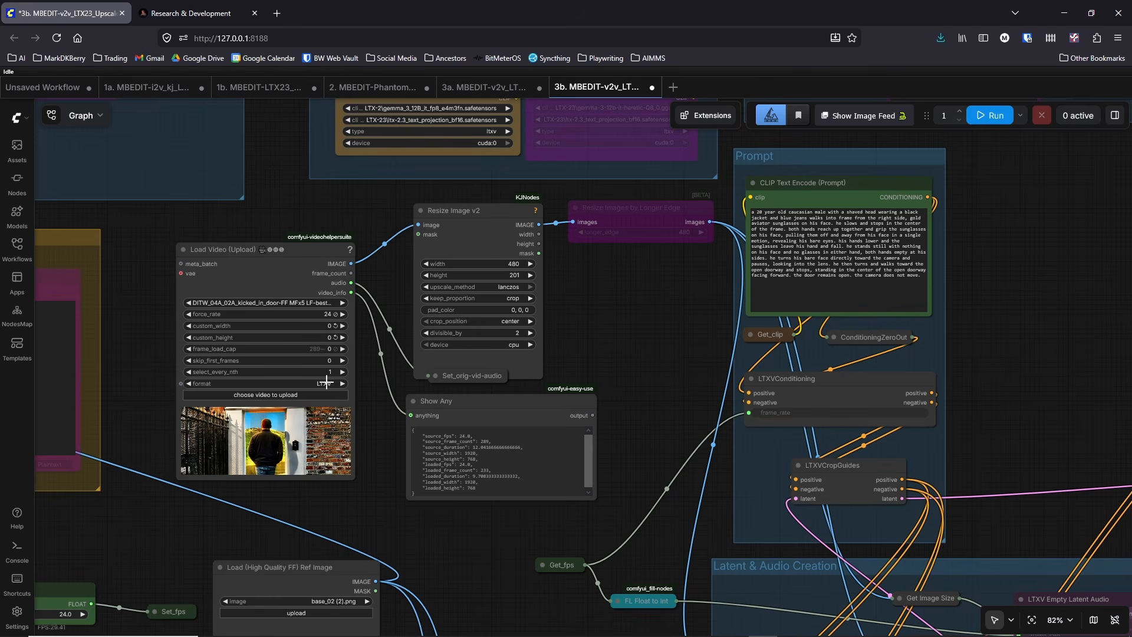
Step: Set the Load Video node's frame_load_cap to 257
{"action": "left_click", "coordinate": [325, 349]}
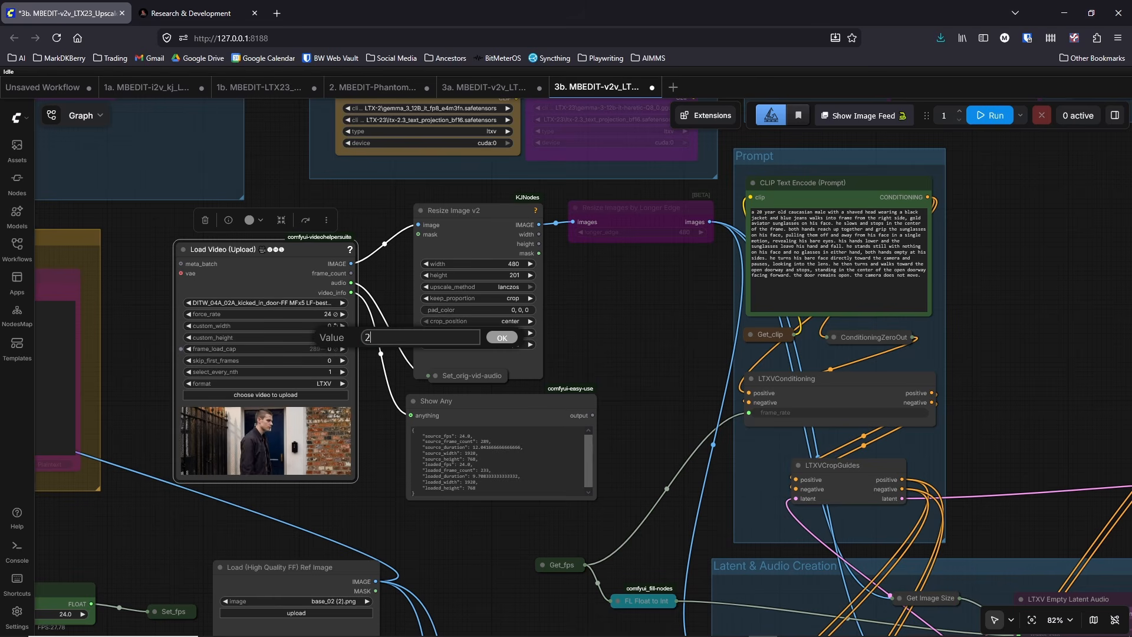
{"action": "type", "text": "257"}
{"action": "key", "text": "Return"}
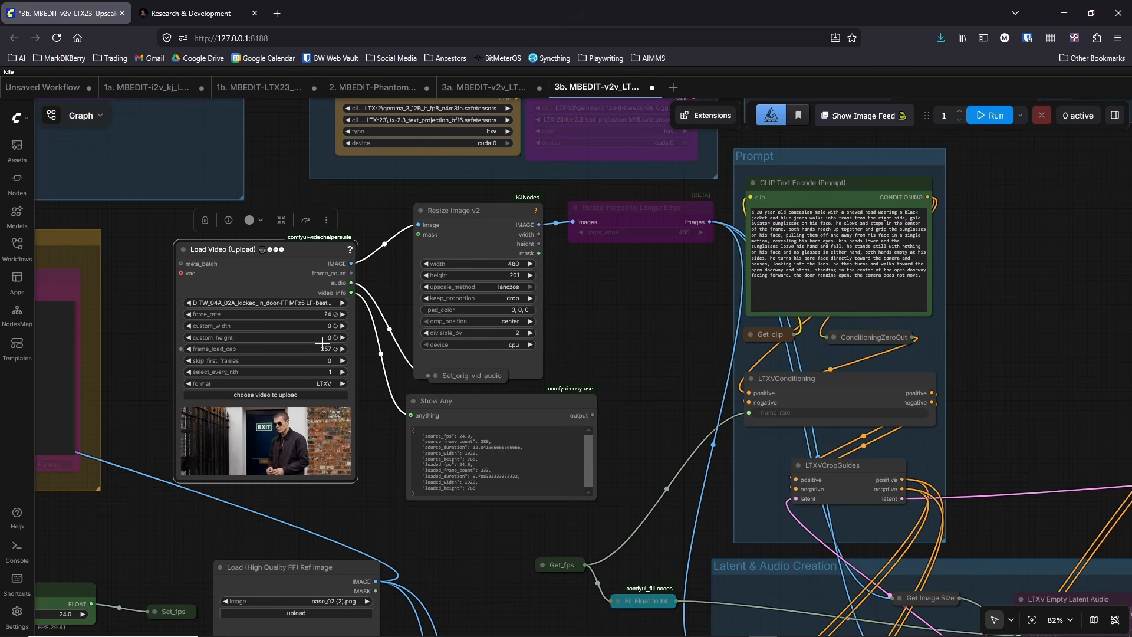
Step: Bring up the ComfyUI console window, browse its log output, and dismiss it
{"action": "left_click", "coordinate": [819, 625]}
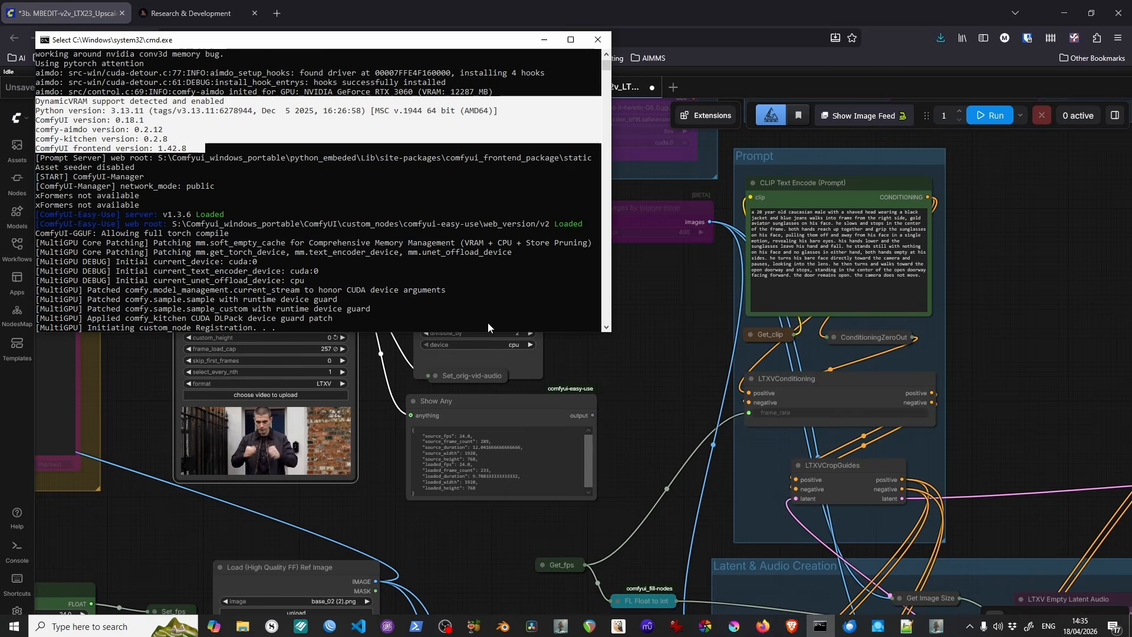
{"action": "left_click", "coordinate": [507, 156]}
{"action": "scroll", "coordinate": [507, 155], "scroll_direction": "down", "scroll_amount": 10}
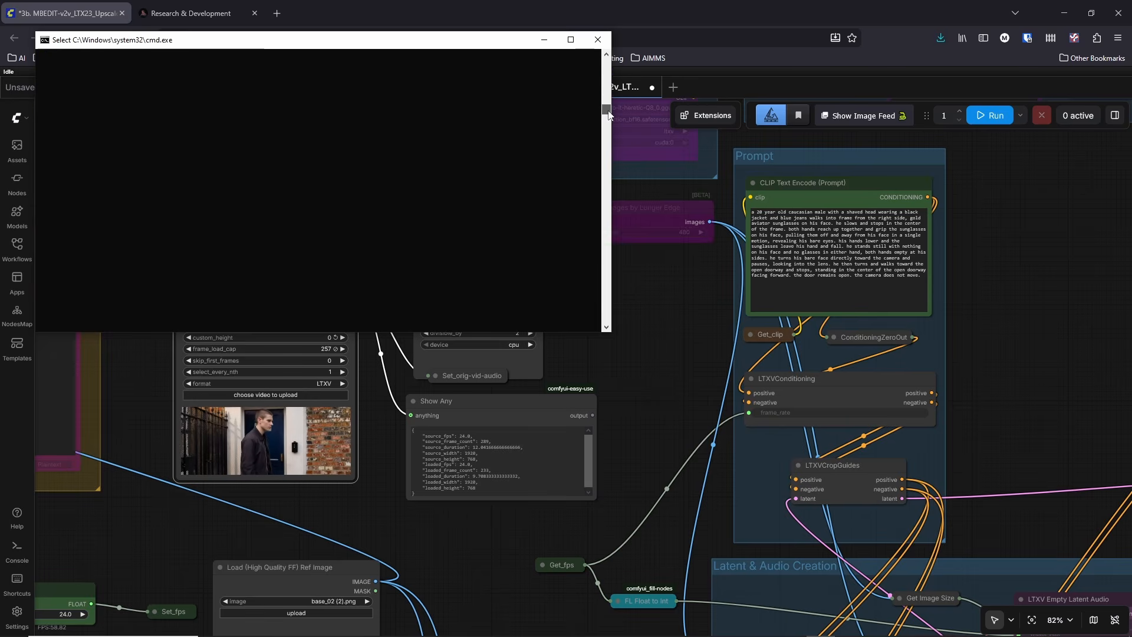
{"action": "left_click", "coordinate": [598, 39]}
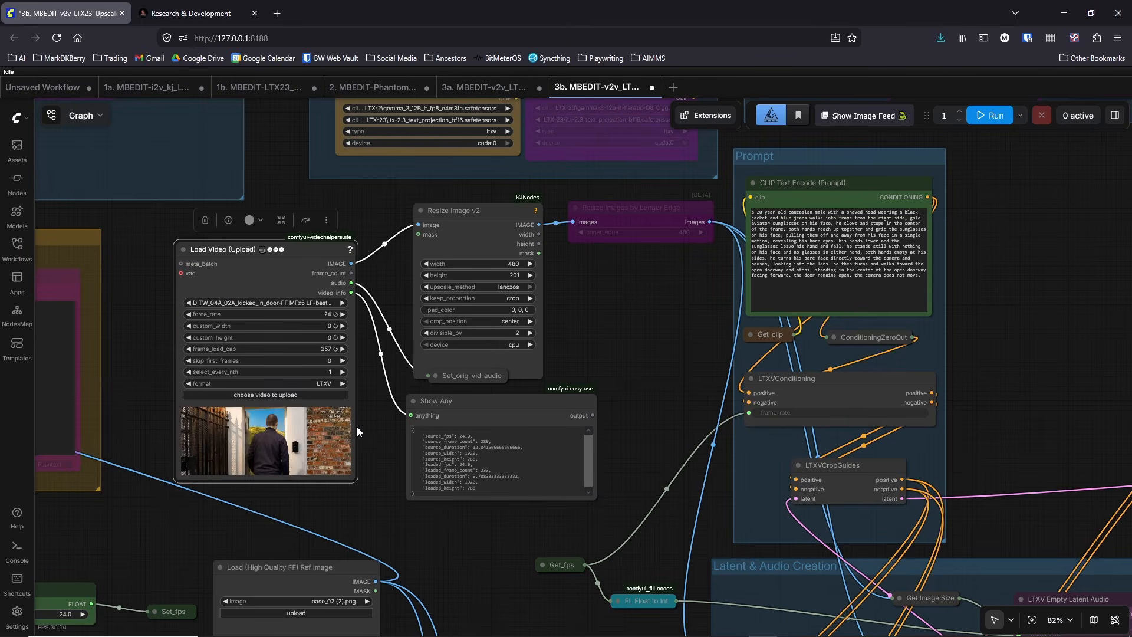
Step: Set the Load Video node's frame_load_cap back to 0 and check the clip against the Show Any video info
{"action": "left_click", "coordinate": [314, 349]}
{"action": "type", "text": "0"}
{"action": "key", "text": "Return"}
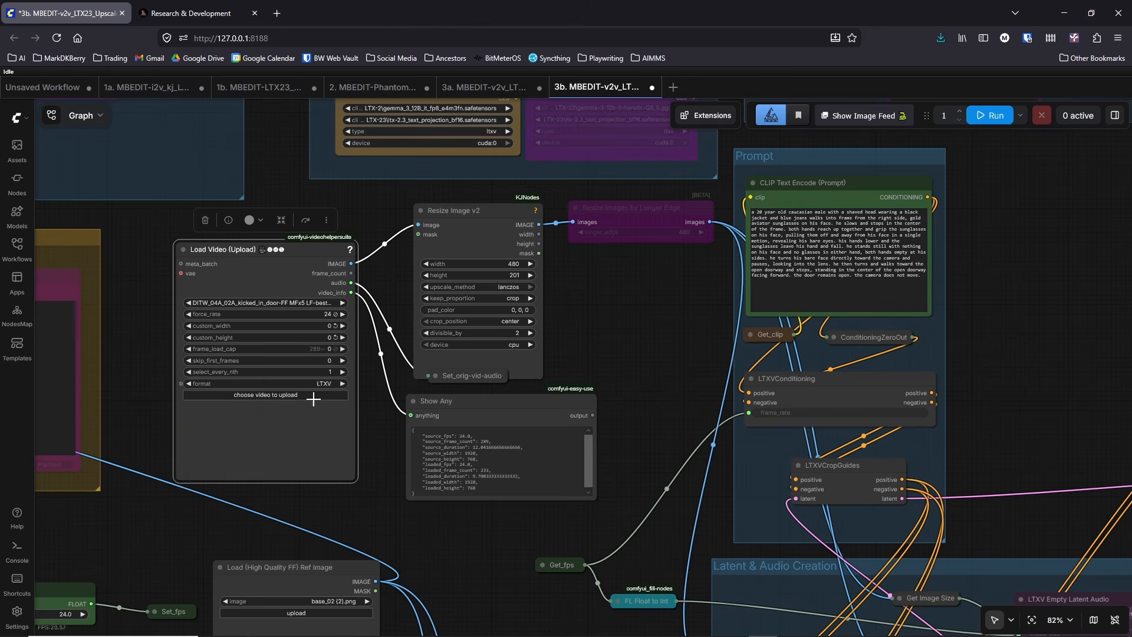
{"action": "scroll", "coordinate": [262, 483], "scroll_direction": "up", "scroll_amount": 6}
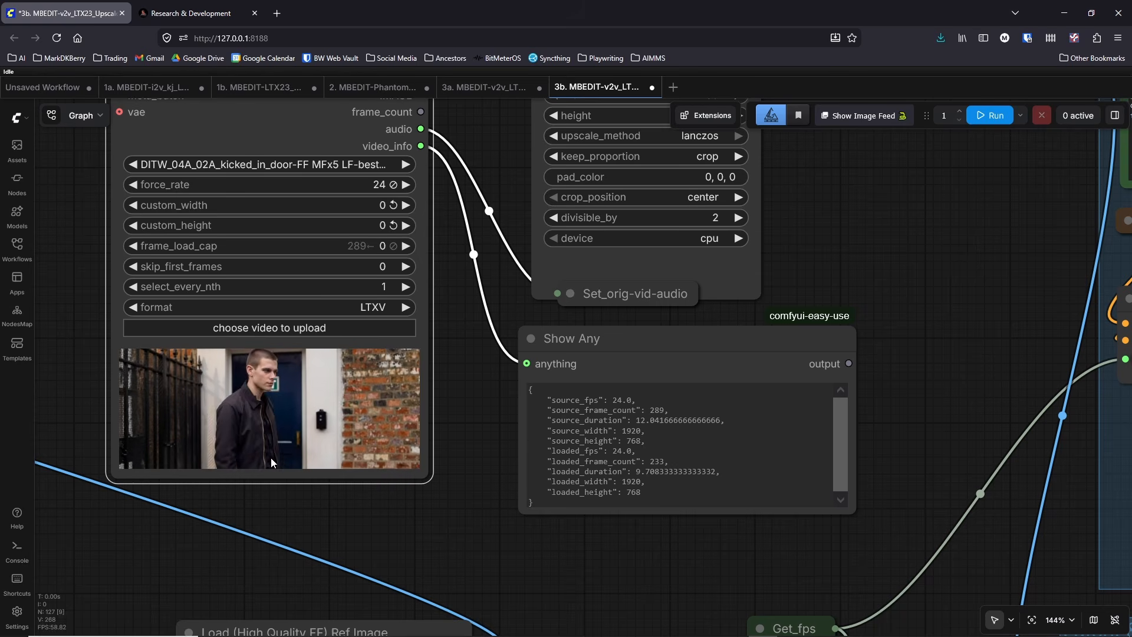
Step: Set the frame_load_cap of the Load Video node to 233
{"action": "scroll", "coordinate": [326, 521], "scroll_direction": "down", "scroll_amount": 1}
{"action": "scroll", "coordinate": [324, 521], "scroll_direction": "down", "scroll_amount": 5}
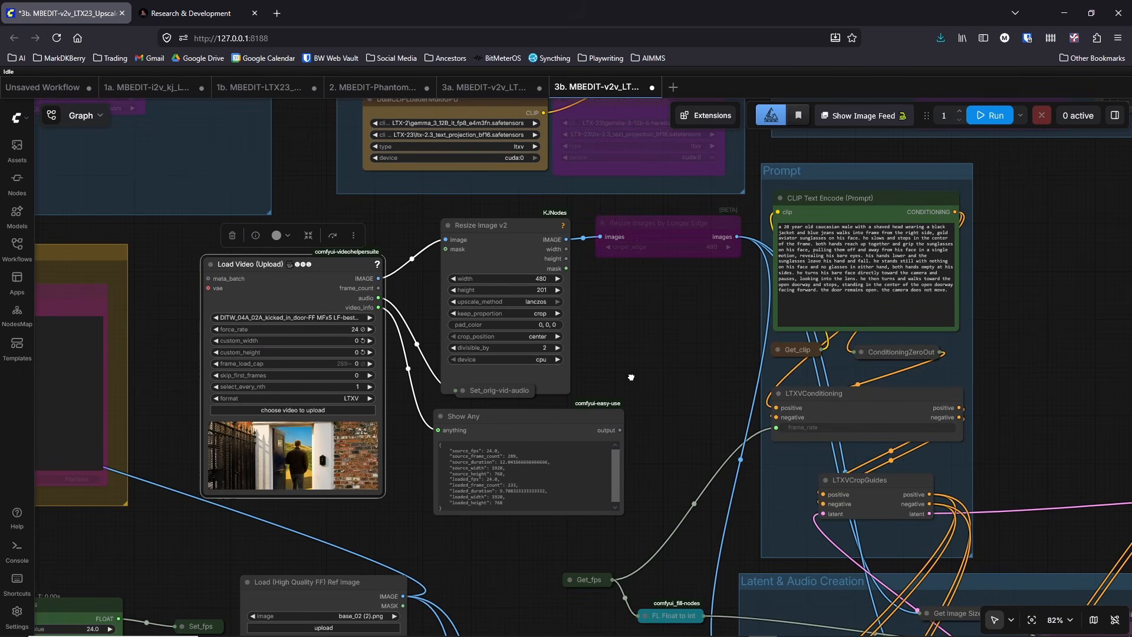
{"action": "left_click_drag", "start_coordinate": [631, 377], "coordinate": [663, 358]}
{"action": "left_click_drag", "start_coordinate": [419, 541], "coordinate": [356, 440]}
{"action": "scroll", "coordinate": [356, 441], "scroll_direction": "up", "scroll_amount": 4}
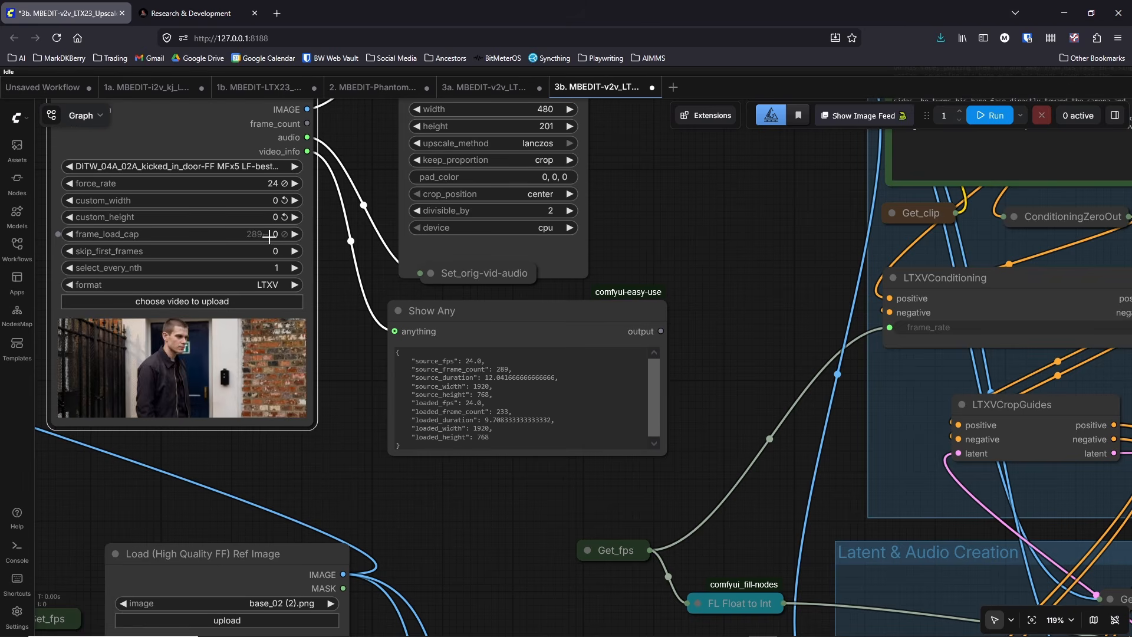
{"action": "left_click", "coordinate": [270, 238]}
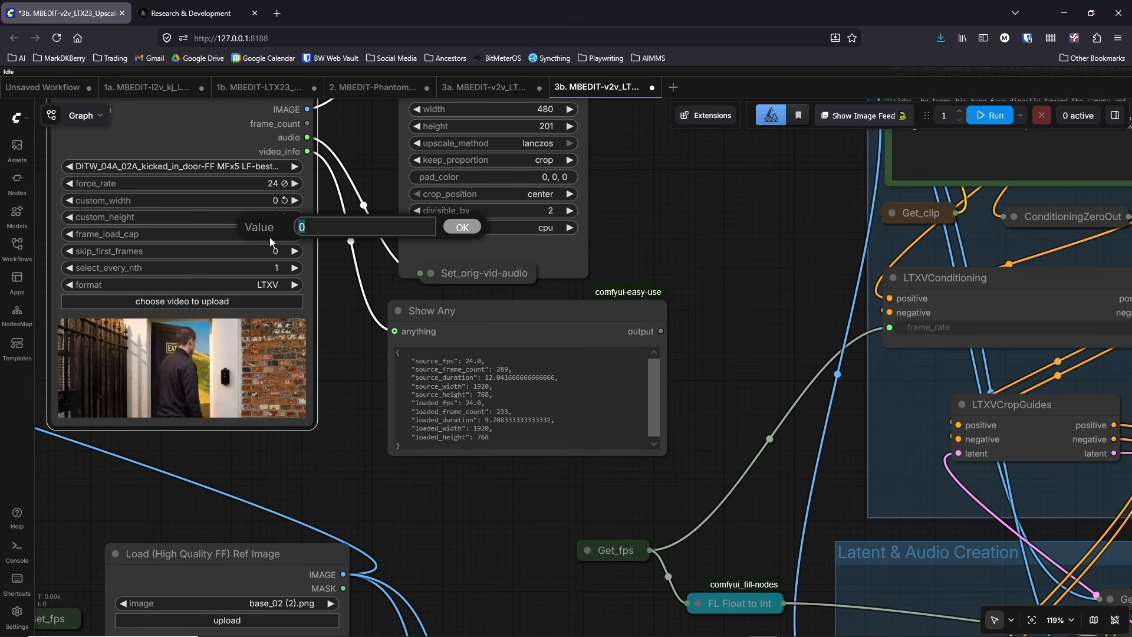
{"action": "type", "text": "233"}
{"action": "key", "text": "Return"}
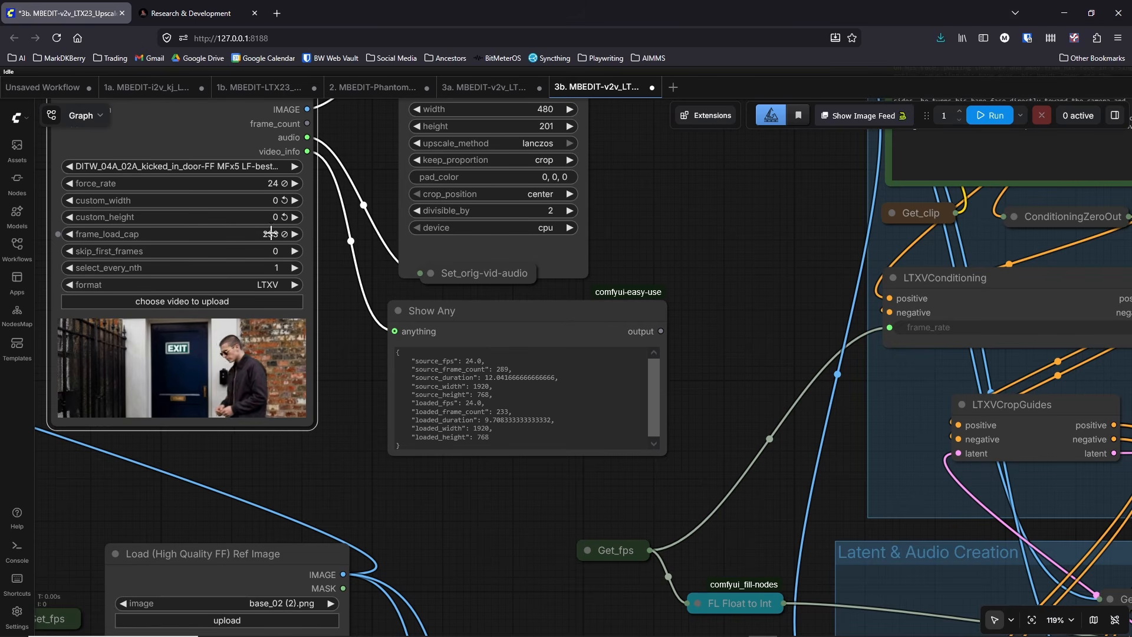
Step: Load the workflow file 4c. MBEDIT-USDU_HuMO_1.7B_detailer_vrs2.json from the video_pipeline folder into the canvas
{"action": "scroll", "coordinate": [355, 416], "scroll_direction": "down", "scroll_amount": 2}
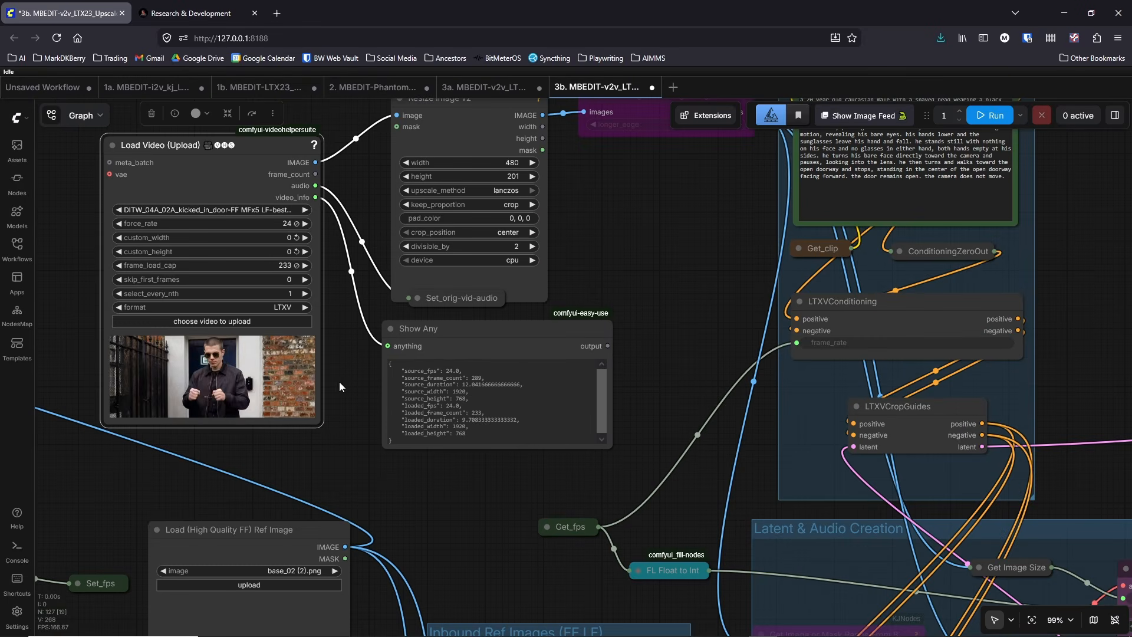
{"action": "scroll", "coordinate": [590, 468], "scroll_direction": "down", "scroll_amount": 4}
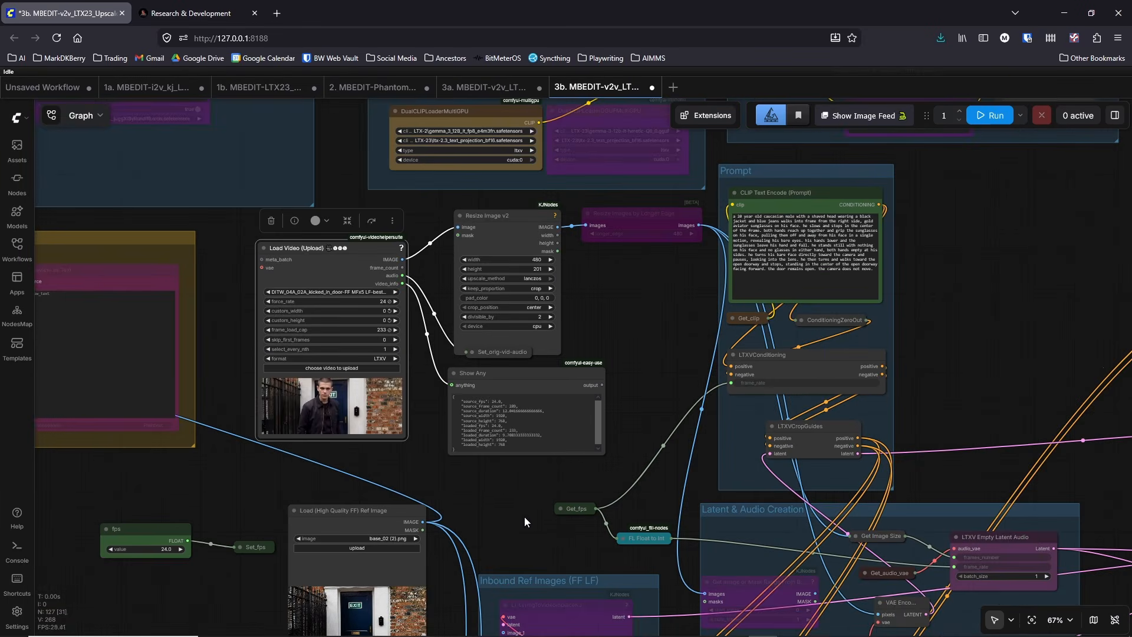
{"action": "left_click_drag", "start_coordinate": [525, 515], "coordinate": [377, 175]}
{"action": "scroll", "coordinate": [377, 175], "scroll_direction": "down", "scroll_amount": 6}
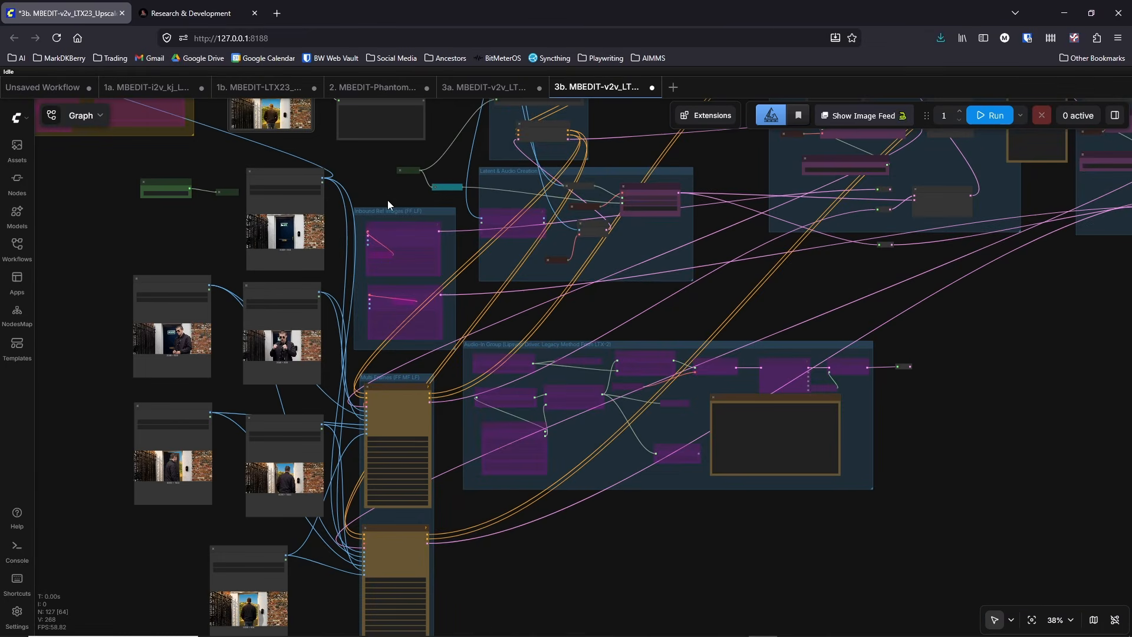
{"action": "left_click_drag", "start_coordinate": [653, 324], "coordinate": [726, 322]}
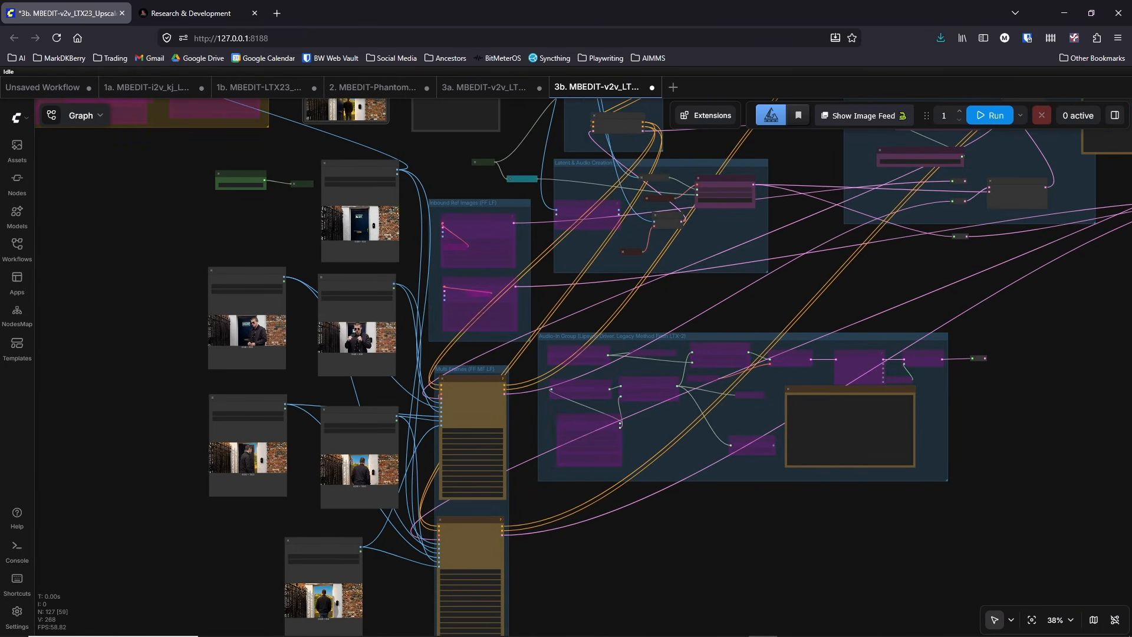
{"action": "left_click", "coordinate": [243, 625]}
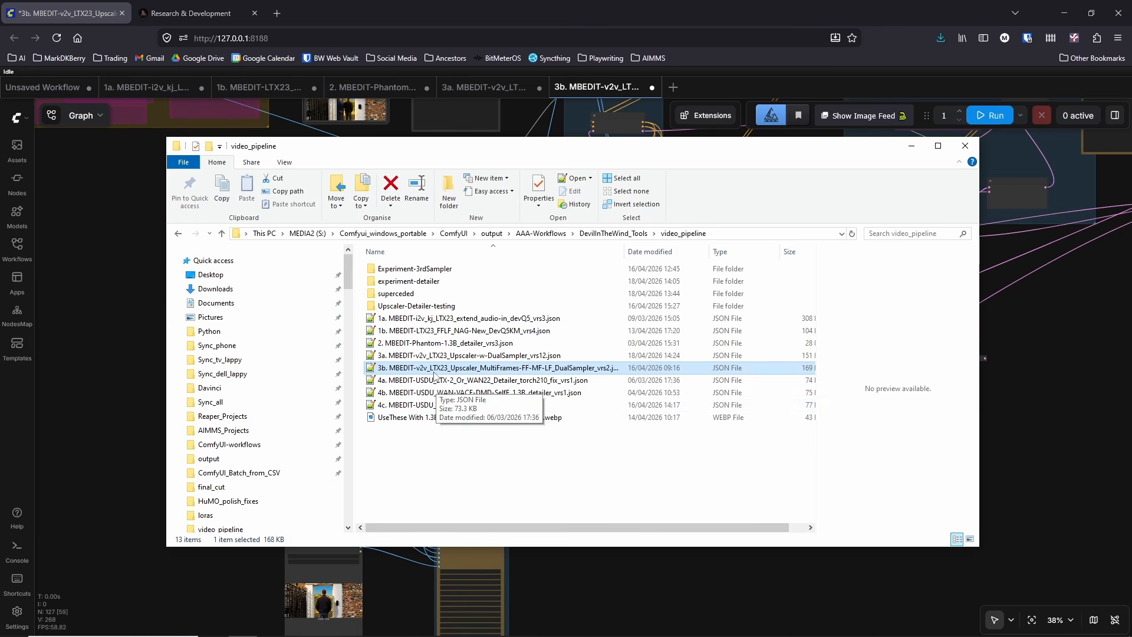
{"action": "left_click", "coordinate": [457, 406]}
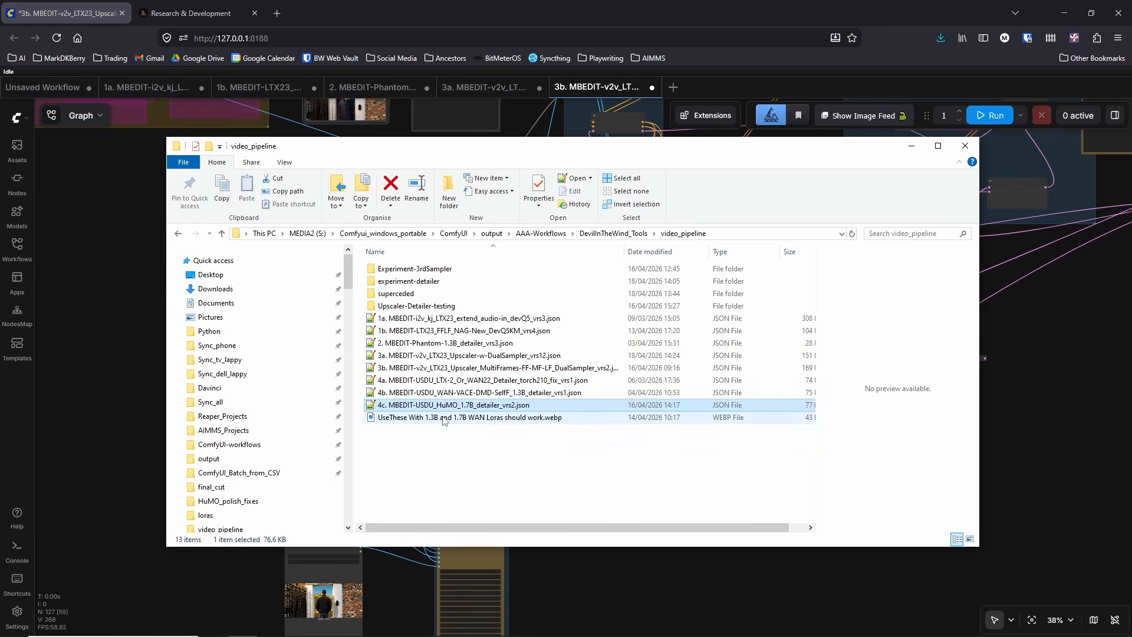
{"action": "left_click", "coordinate": [436, 382]}
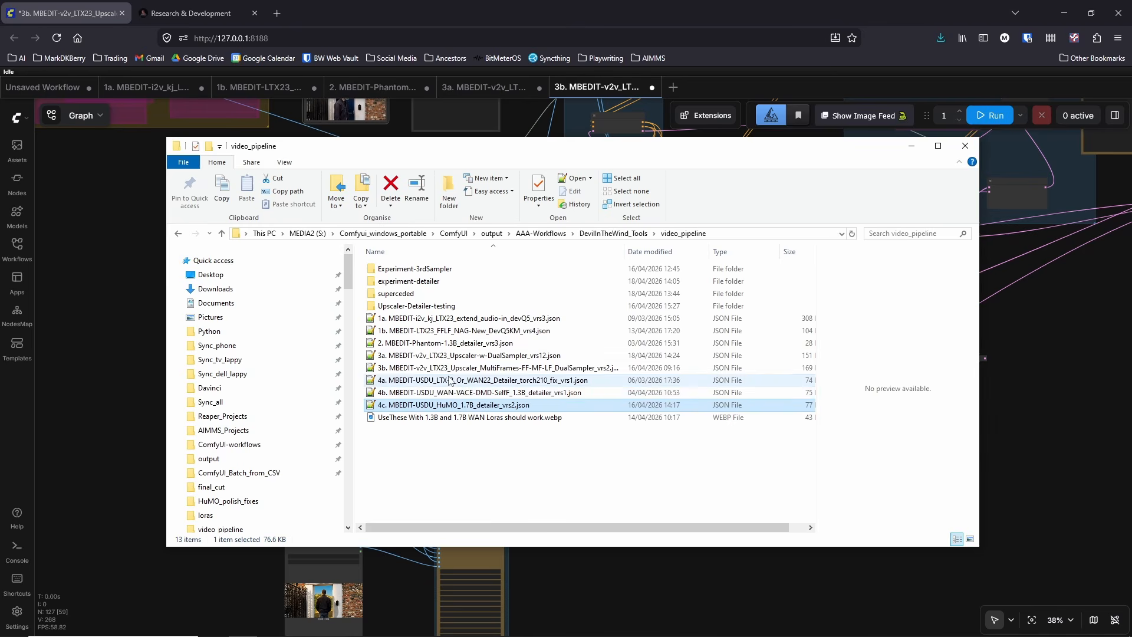
{"action": "left_click", "coordinate": [450, 380]}
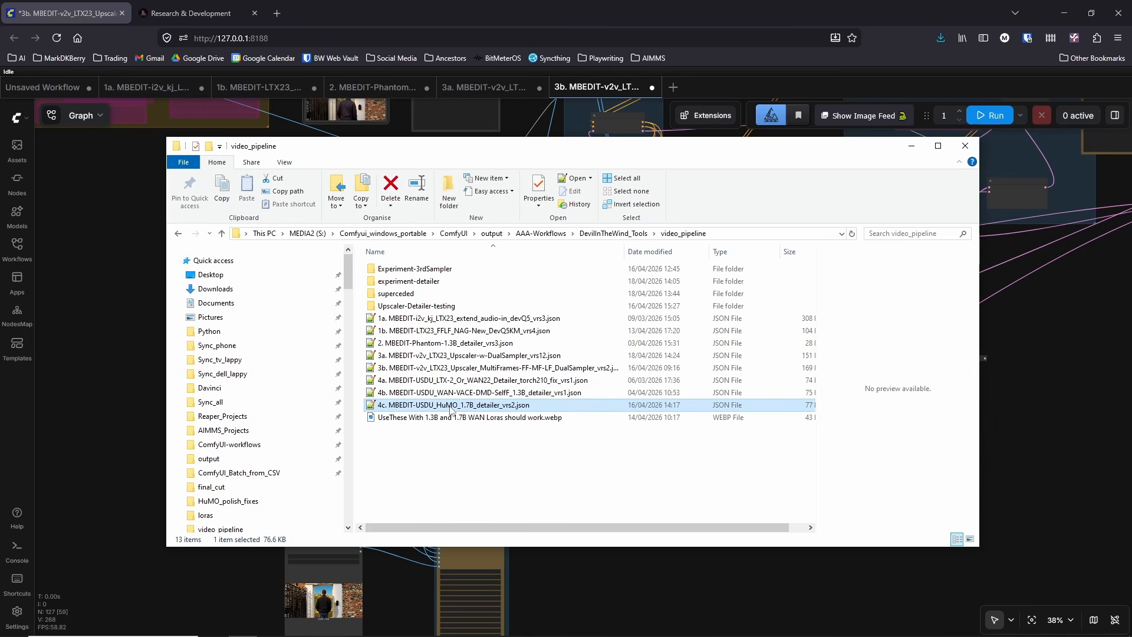
{"action": "left_click_drag", "start_coordinate": [146, 354], "coordinate": [116, 345]}
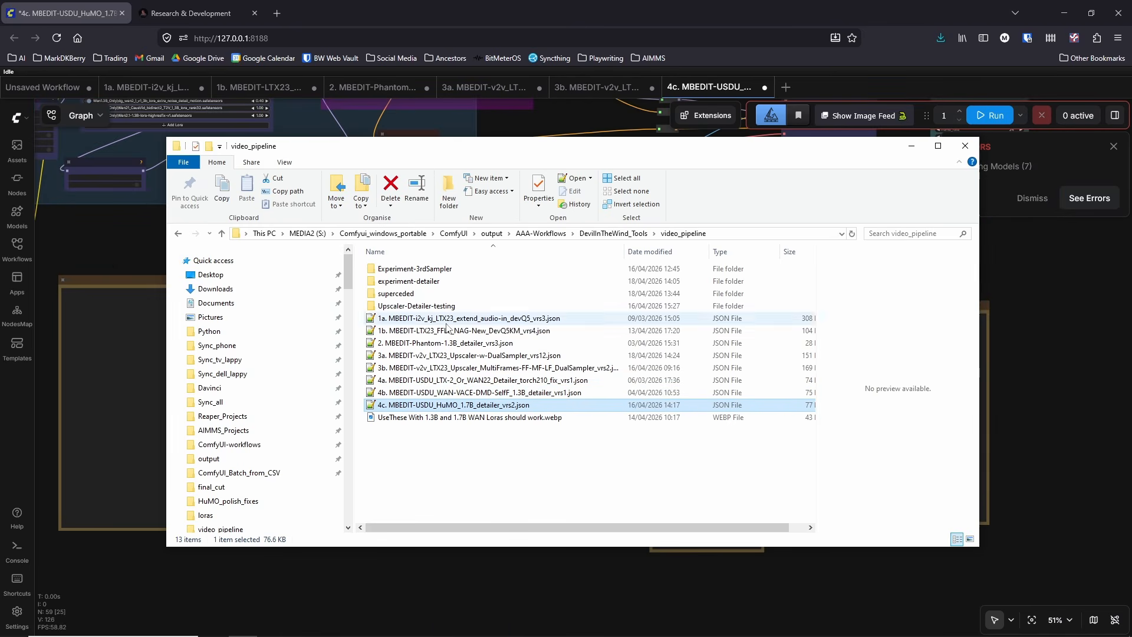
Step: Examine the HuMO detailer workflow's Load Video node, video info, notes and Wan Model Group with its loras
{"action": "left_click", "coordinate": [135, 231]}
{"action": "left_click_drag", "start_coordinate": [138, 233], "coordinate": [317, 279]}
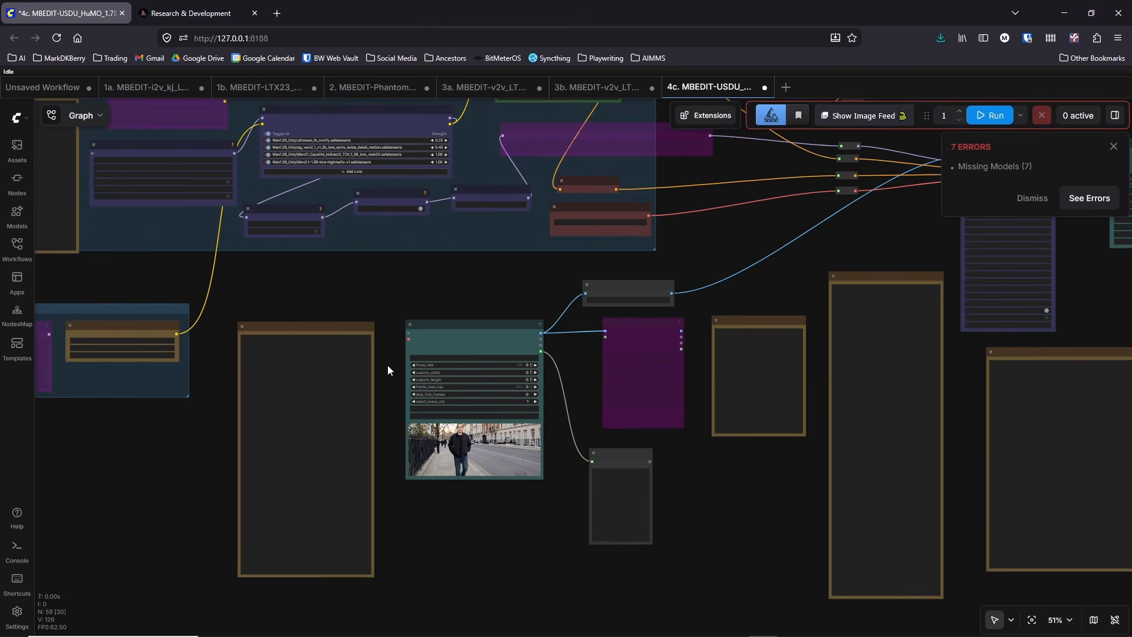
{"action": "scroll", "coordinate": [441, 493], "scroll_direction": "up", "scroll_amount": 2}
{"action": "scroll", "coordinate": [441, 493], "scroll_direction": "up", "scroll_amount": 15}
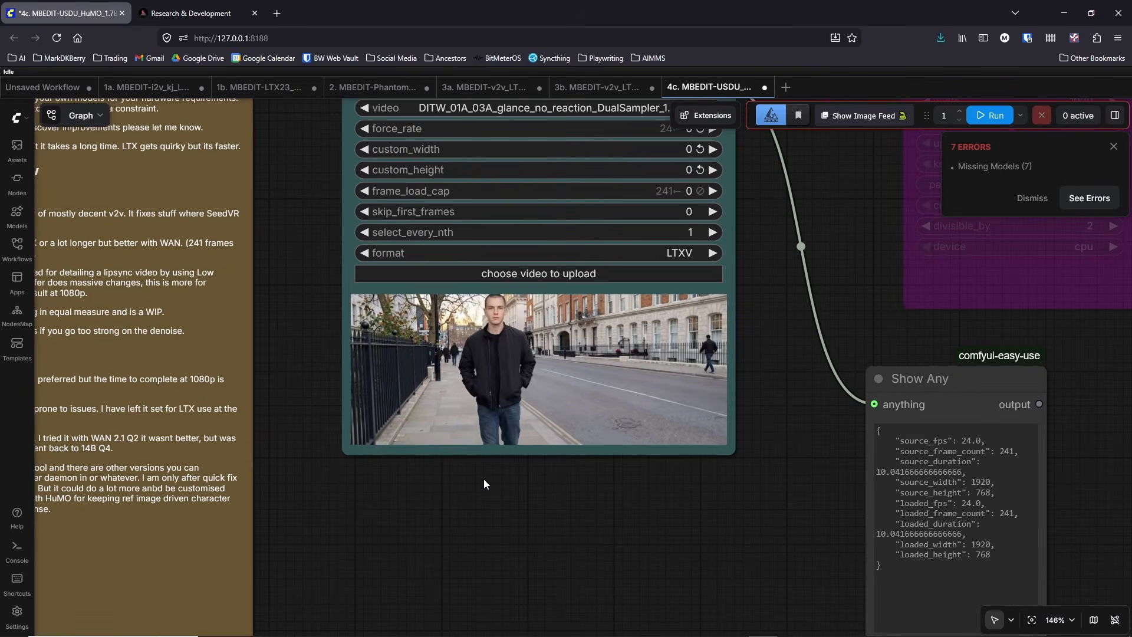
{"action": "scroll", "coordinate": [483, 479], "scroll_direction": "down", "scroll_amount": 11}
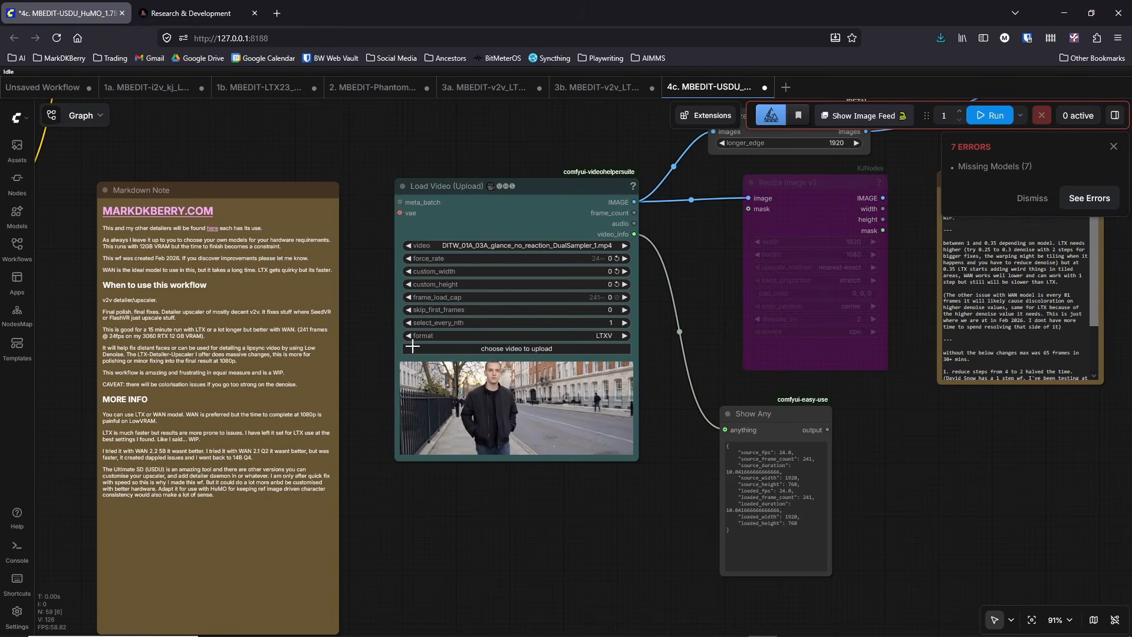
{"action": "left_click_drag", "start_coordinate": [372, 198], "coordinate": [406, 334]}
{"action": "left_click_drag", "start_coordinate": [312, 207], "coordinate": [512, 401]}
{"action": "scroll", "coordinate": [513, 405], "scroll_direction": "down", "scroll_amount": 4}
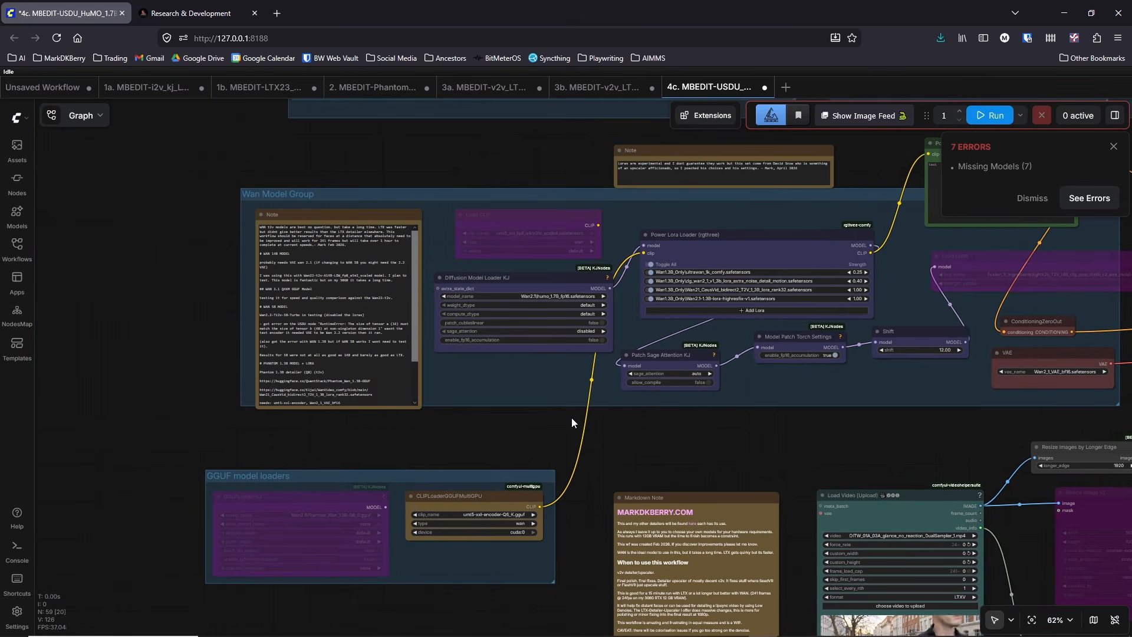
{"action": "left_click_drag", "start_coordinate": [616, 431], "coordinate": [454, 527]}
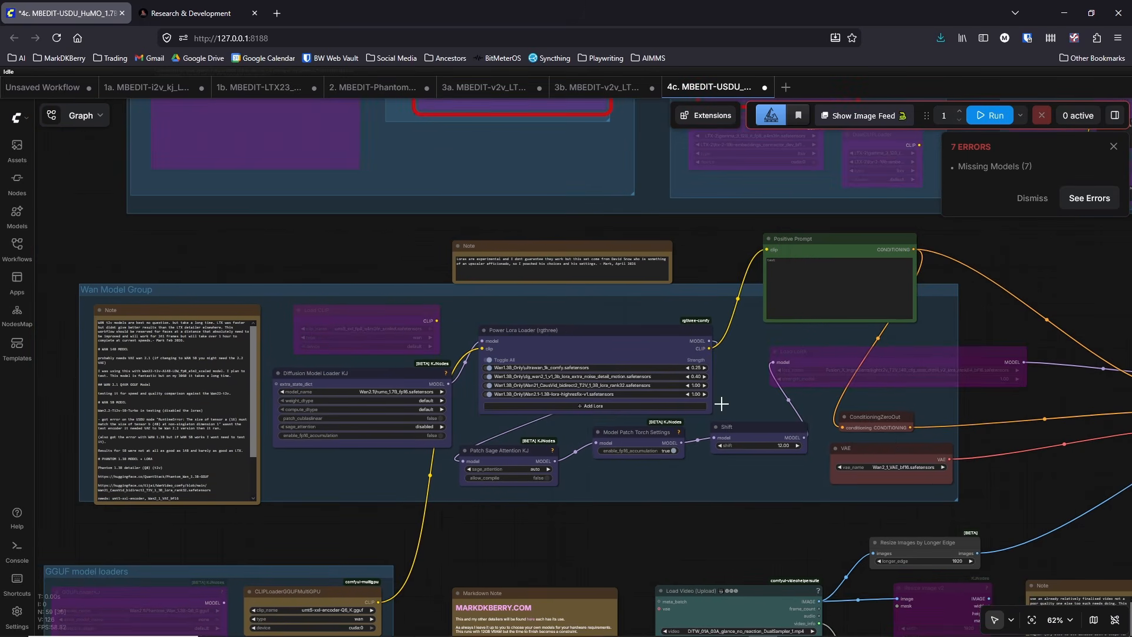
Step: Switch to the AIMMS Storyboard Manager and play take video_03.mp4 of the DITW_01A_01A_walking_establish shot
{"action": "mouse_move", "coordinate": [942, 626]}
{"action": "left_click", "coordinate": [979, 580]}
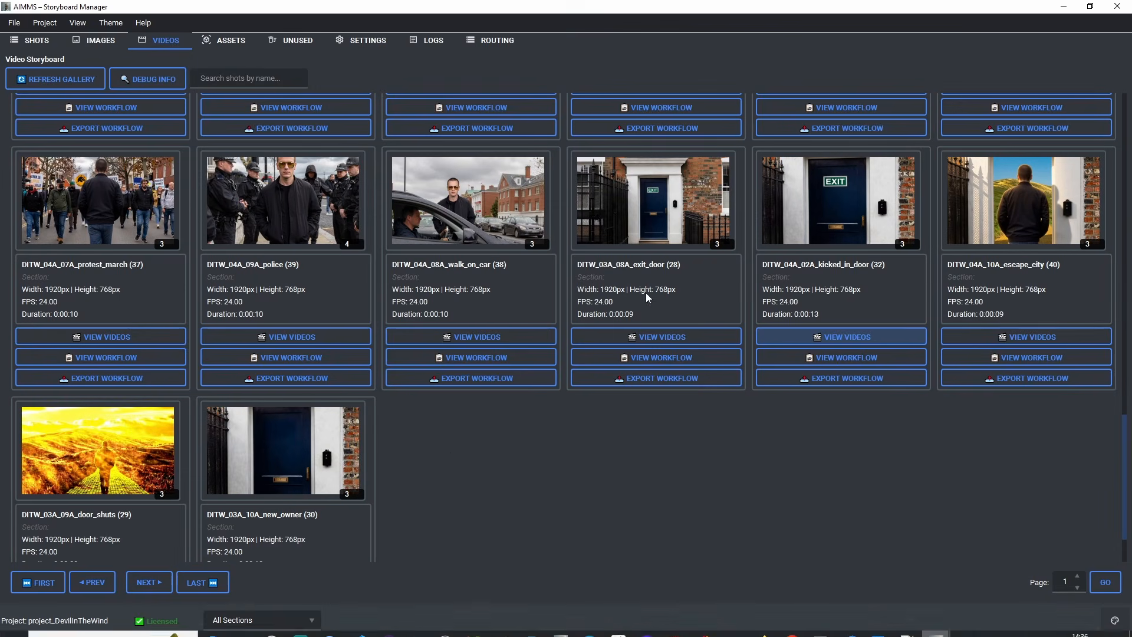
{"action": "scroll", "coordinate": [442, 458], "scroll_direction": "up", "scroll_amount": 15}
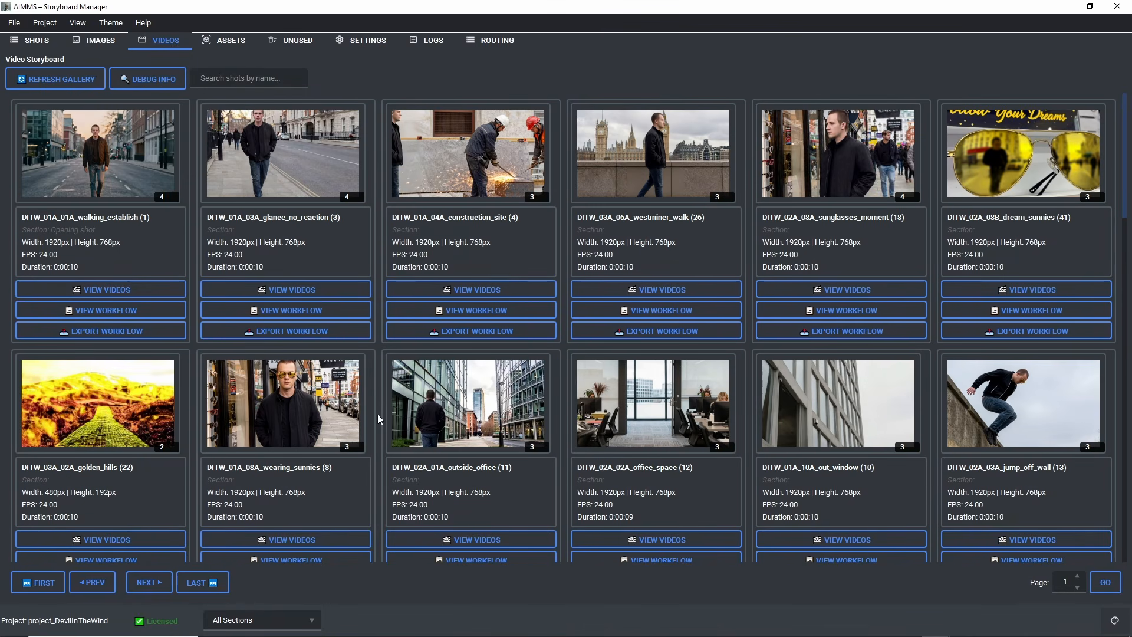
{"action": "left_click", "coordinate": [109, 289]}
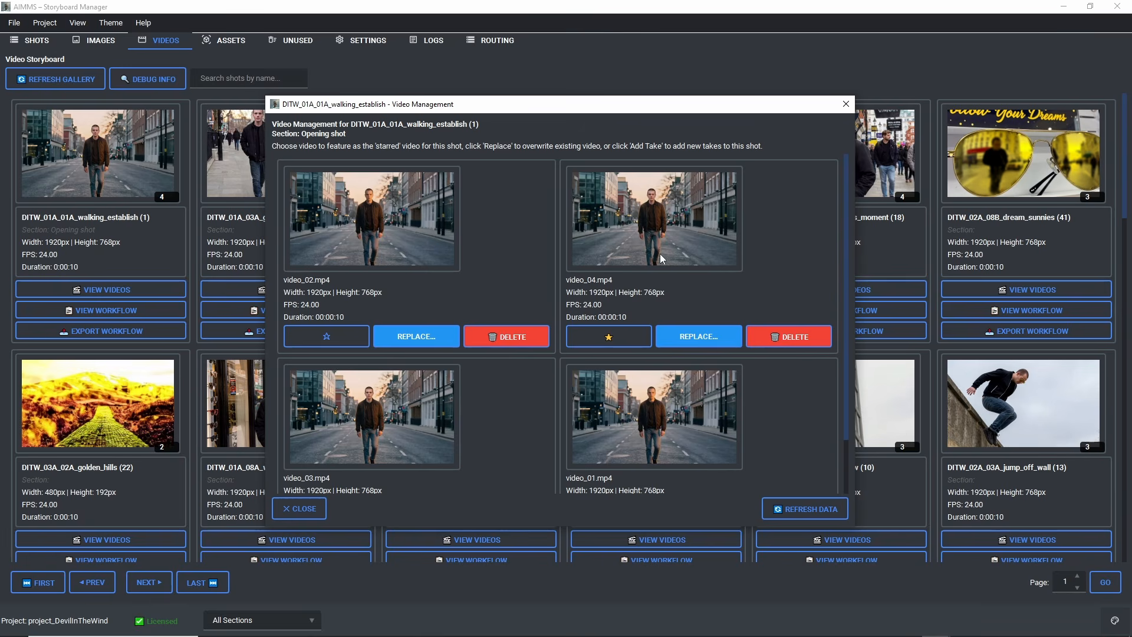
{"action": "left_click", "coordinate": [368, 448]}
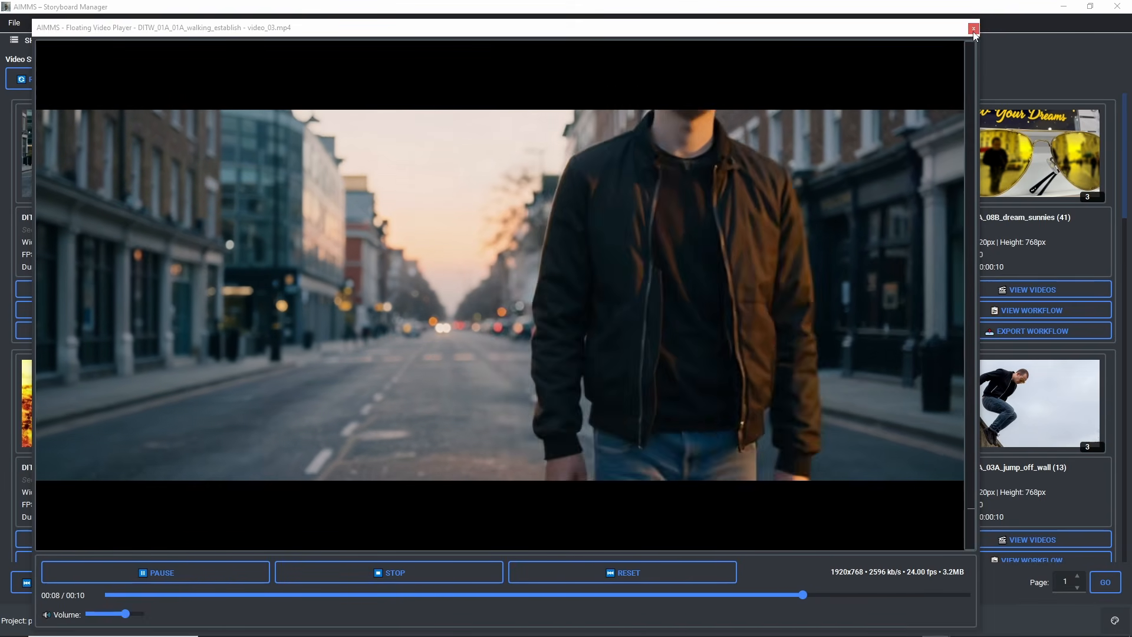
{"action": "left_click", "coordinate": [972, 29]}
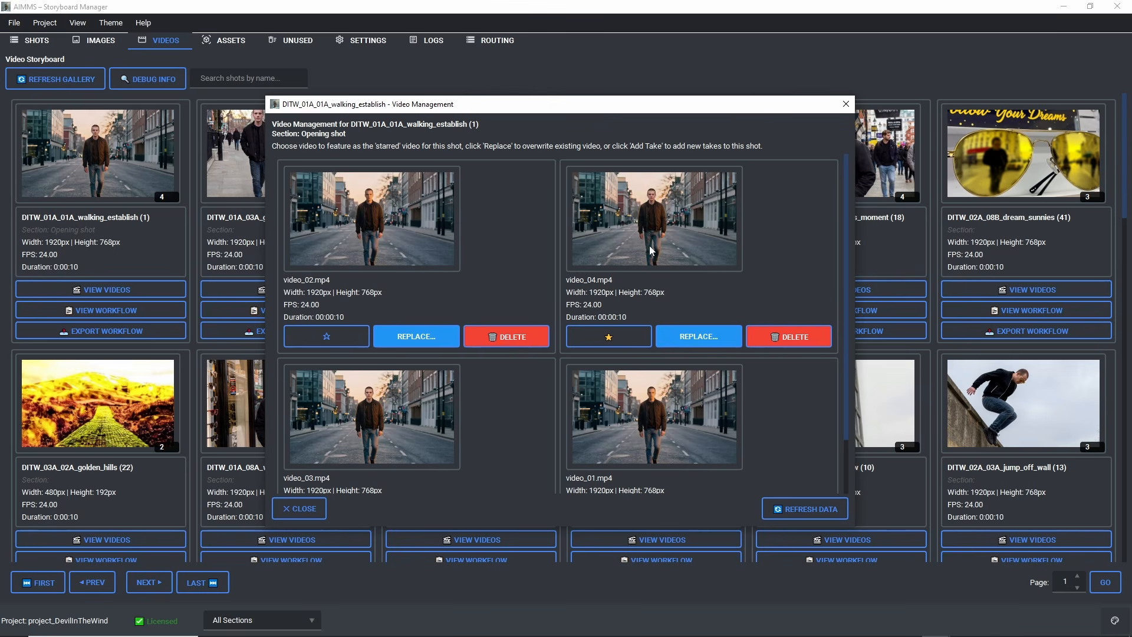
Step: Play take video_02.mp4 of the walking_establish shot, then close that shot's video management
{"action": "left_click", "coordinate": [389, 246]}
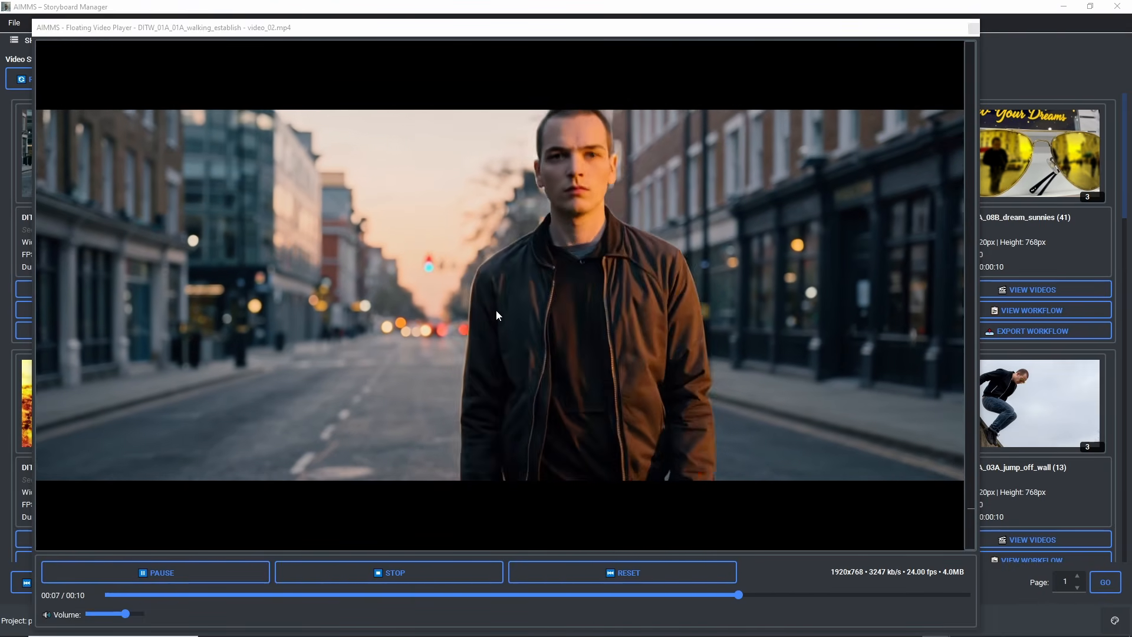
{"action": "left_click", "coordinate": [973, 28]}
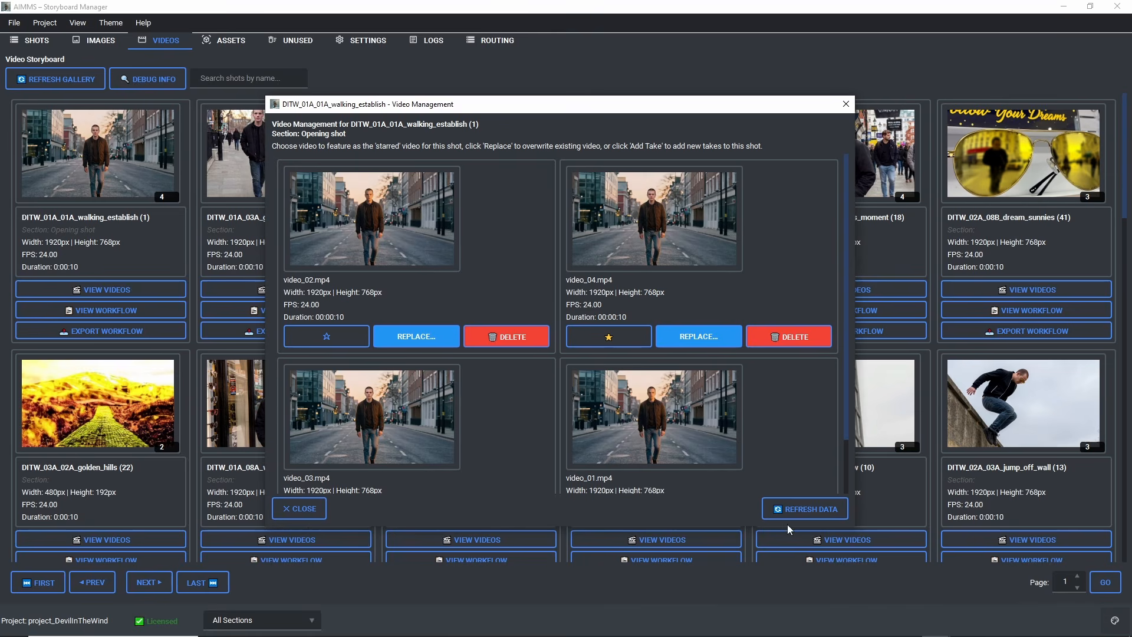
{"action": "left_click", "coordinate": [301, 509]}
Step: Open the videos of the DITW_01A_03A_glance_no_reaction shot and view takes video_03.mp4 and video_02.mp4
{"action": "left_click", "coordinate": [273, 290]}
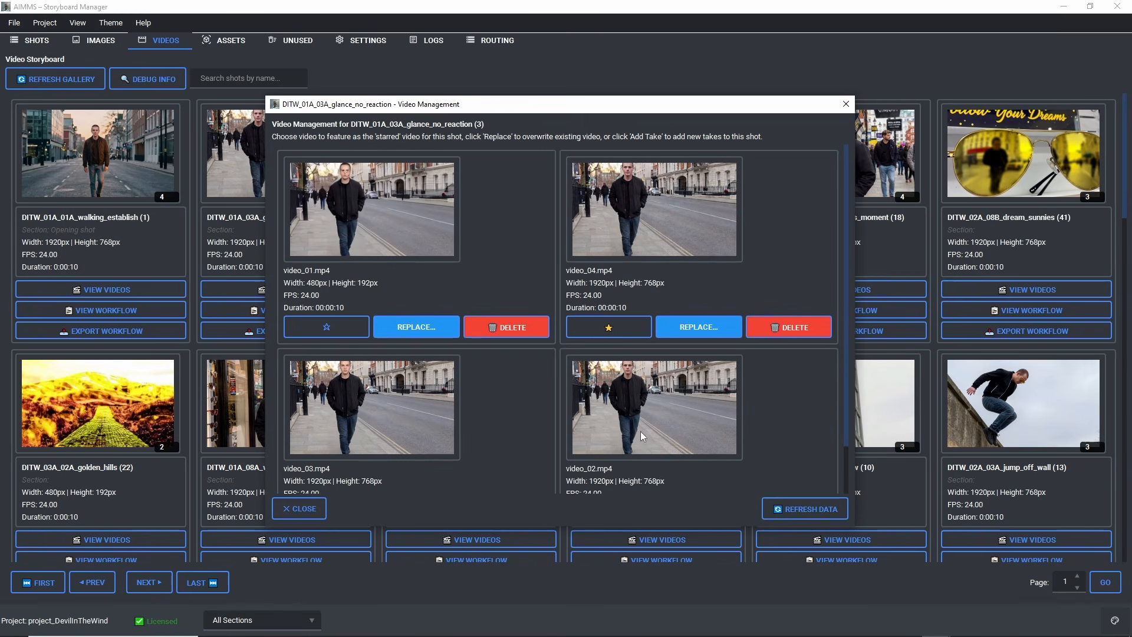
{"action": "left_click", "coordinate": [379, 421]}
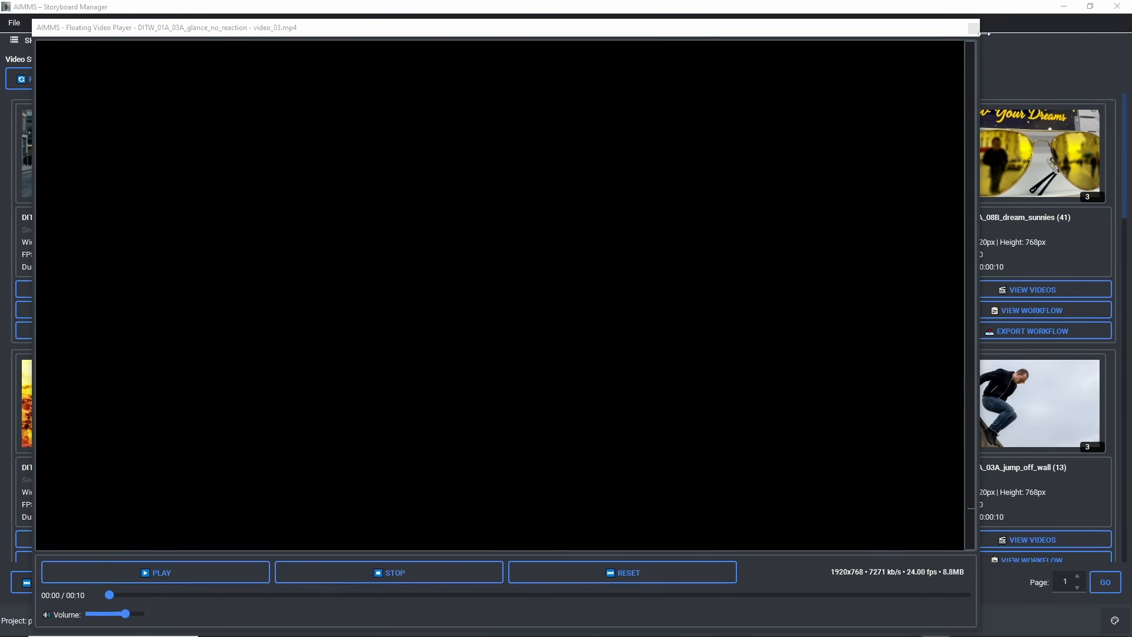
{"action": "left_click", "coordinate": [973, 29]}
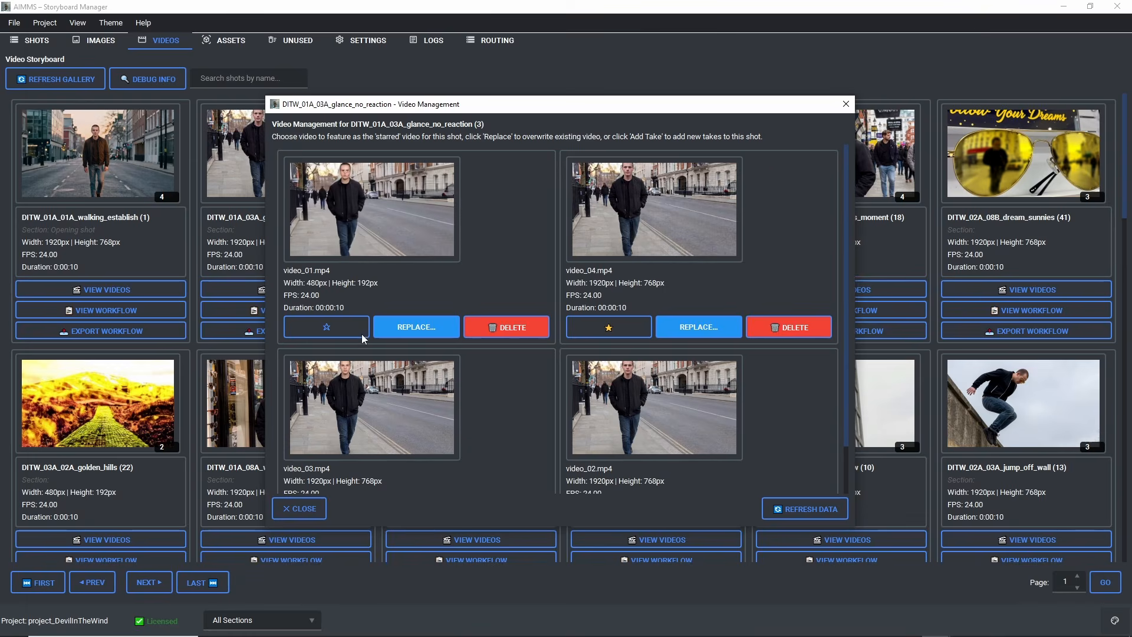
{"action": "left_click", "coordinate": [635, 417]}
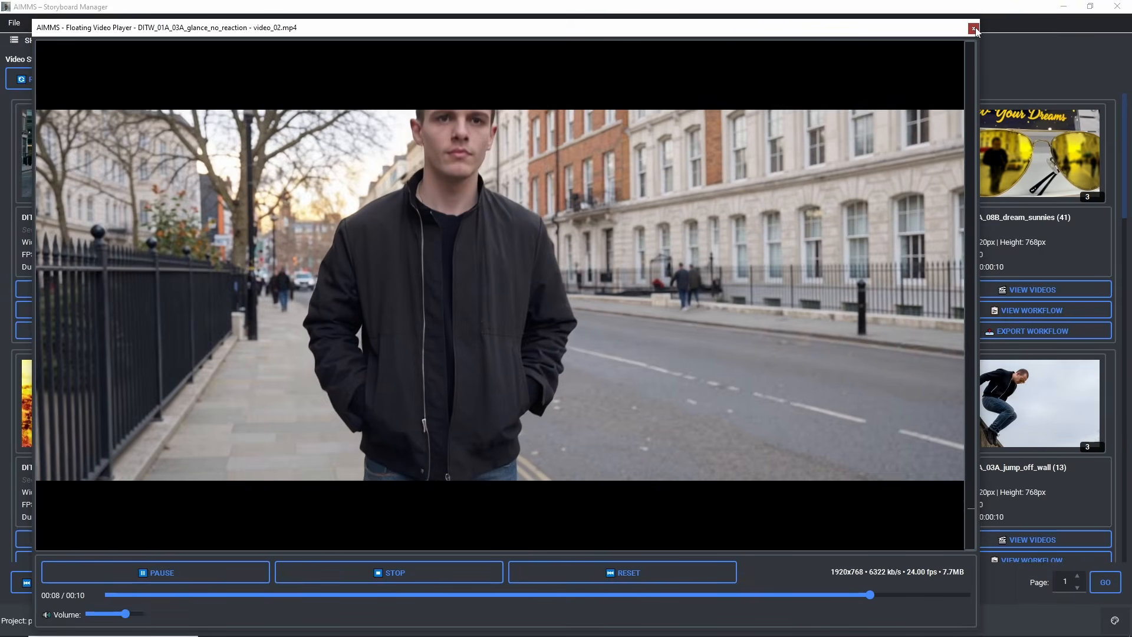
{"action": "left_click", "coordinate": [974, 28]}
Step: Play the starred take video_04.mp4 of the glance_no_reaction shot, then close its video management
{"action": "left_click", "coordinate": [613, 229]}
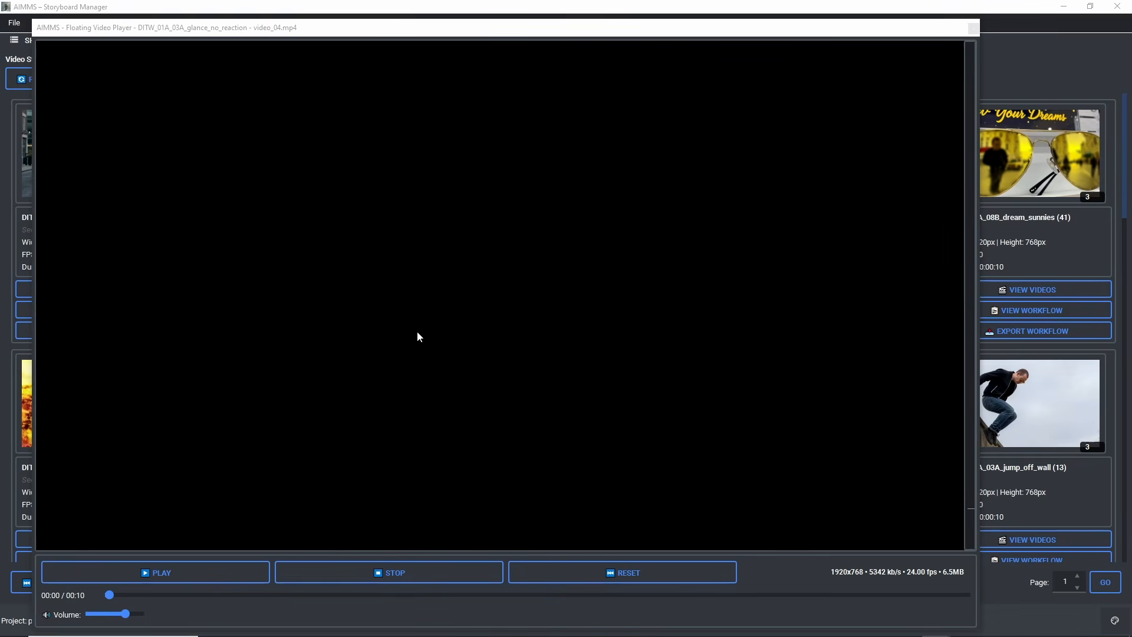
{"action": "left_click", "coordinate": [165, 577]}
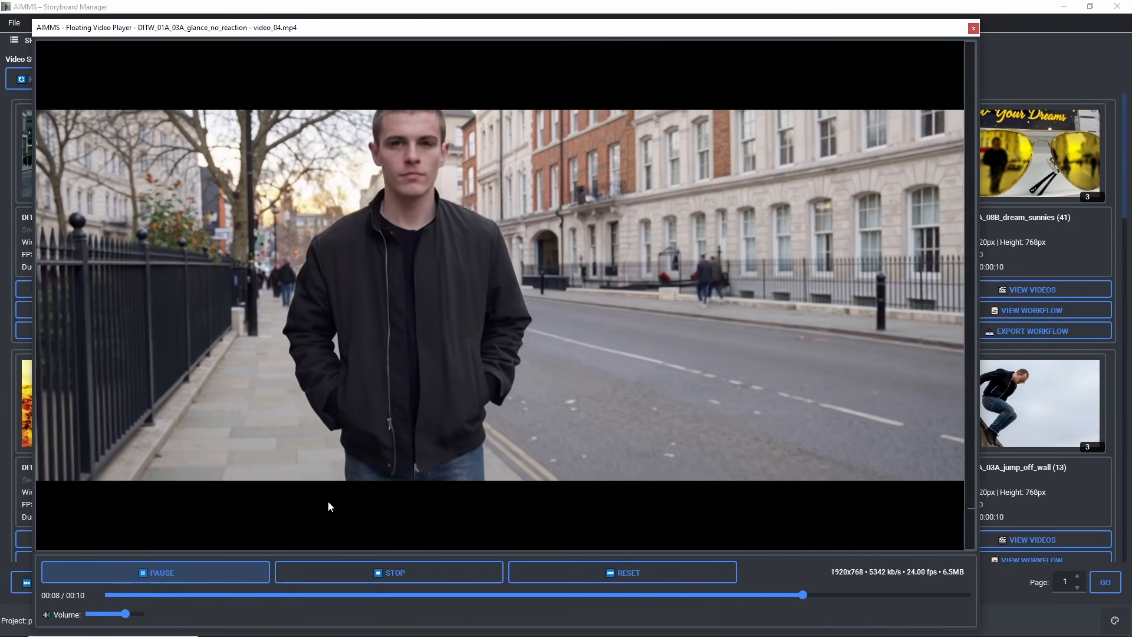
{"action": "left_click", "coordinate": [973, 29]}
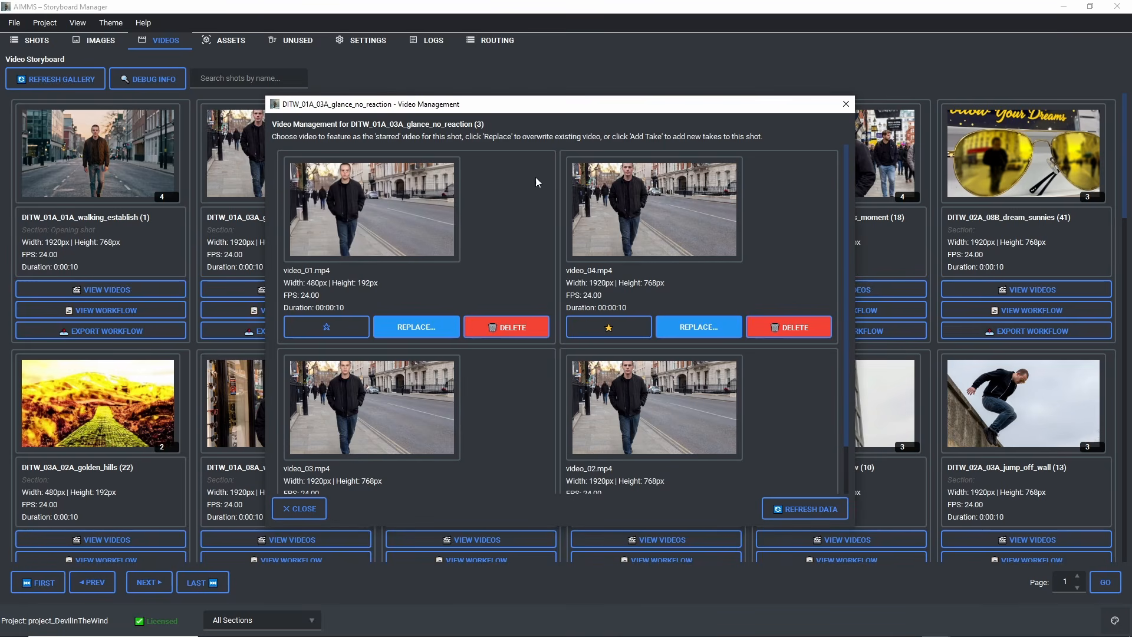
{"action": "left_click", "coordinate": [321, 507]}
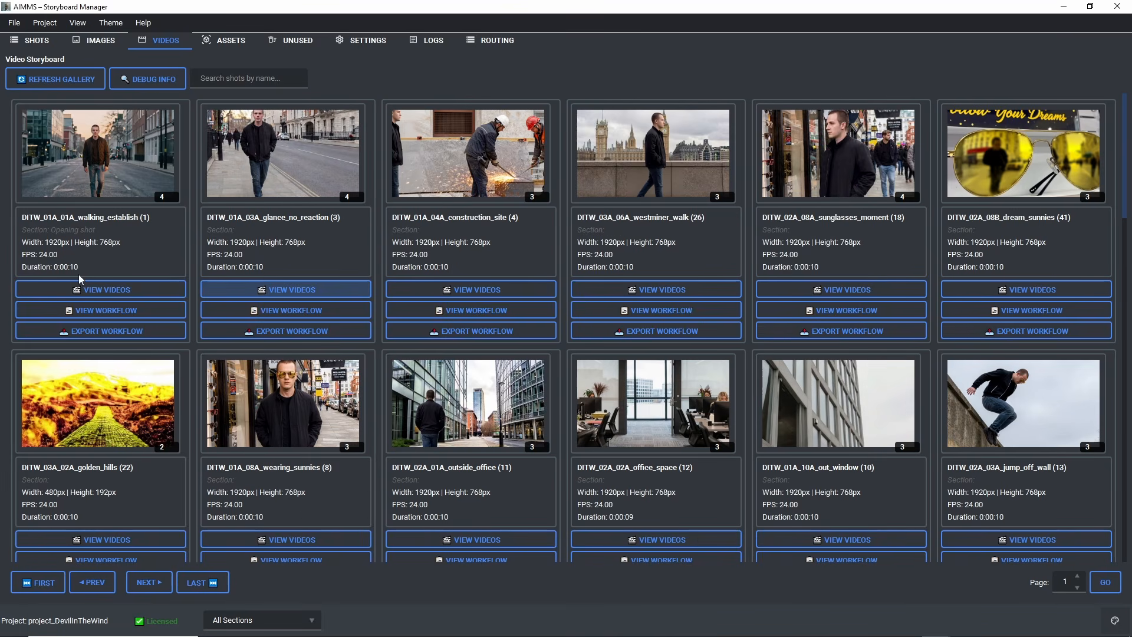
Step: Open the videos of the DITW_01A_01A_walking_establish shot and play take video_02.mp4
{"action": "left_click", "coordinate": [87, 290]}
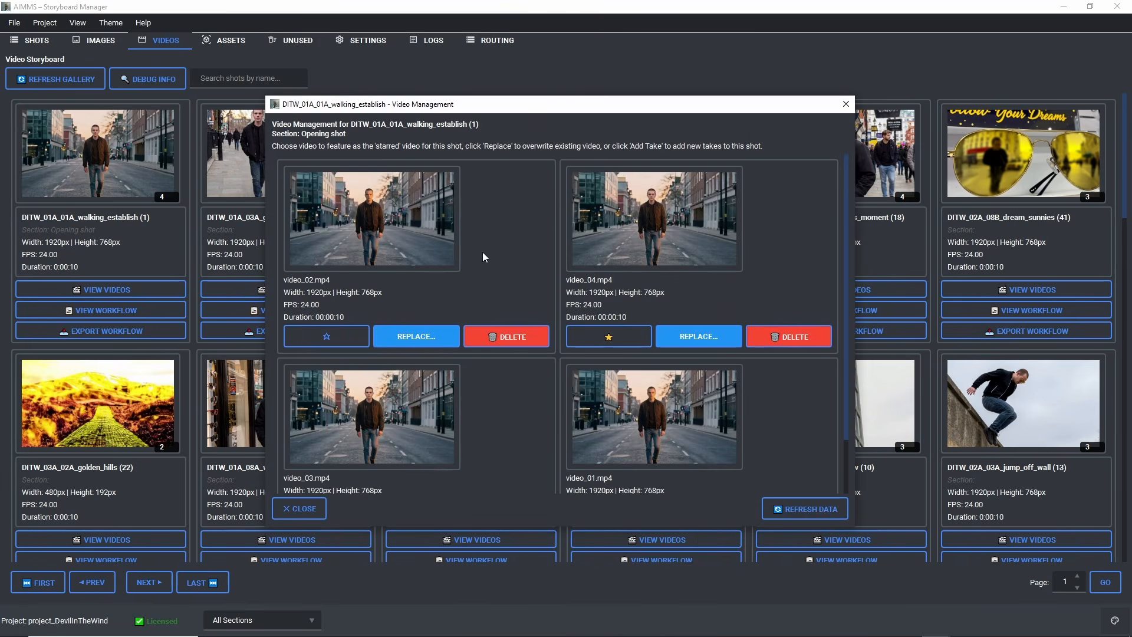
{"action": "left_click", "coordinate": [390, 250]}
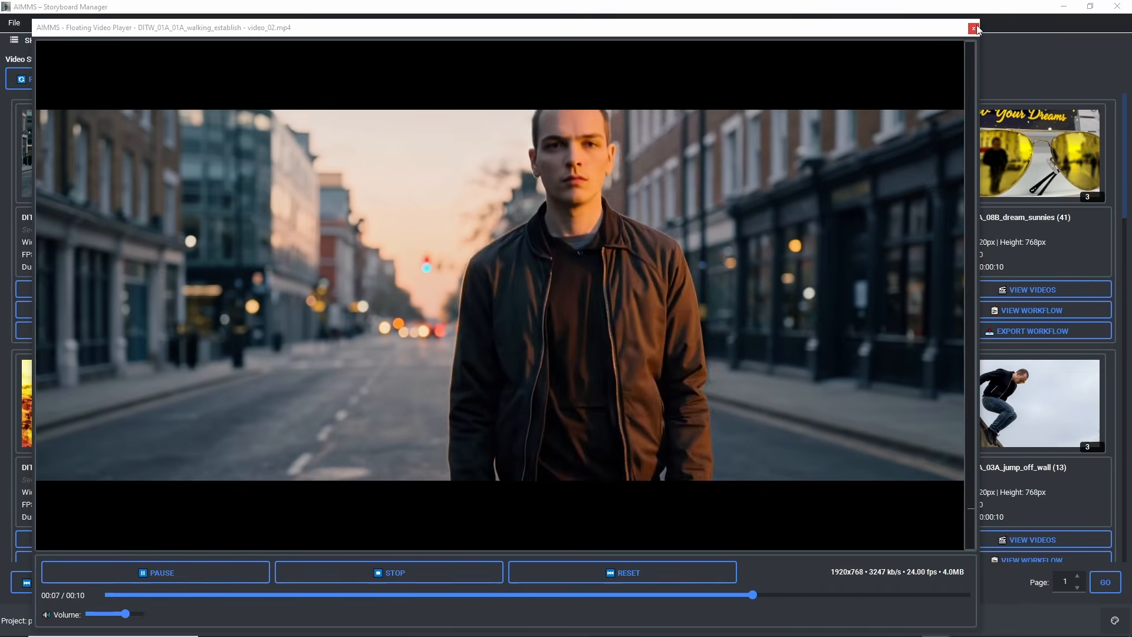
{"action": "left_click", "coordinate": [974, 29]}
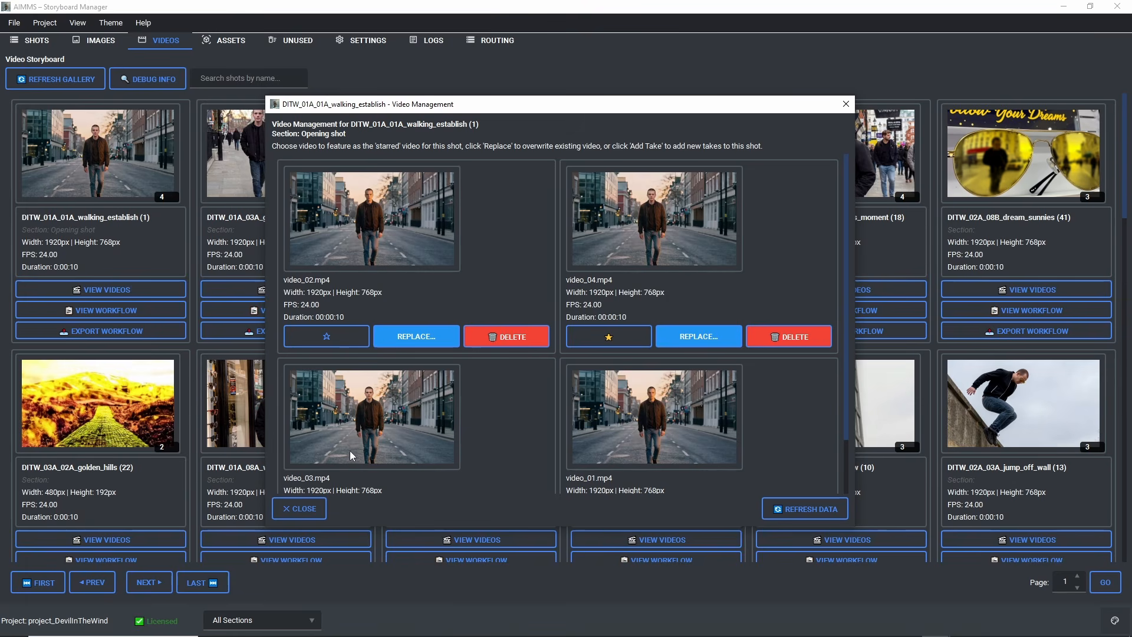
Step: Play take video_03.mp4 of the walking_establish shot, followed by the starred take video_04.mp4
{"action": "left_click", "coordinate": [366, 453]}
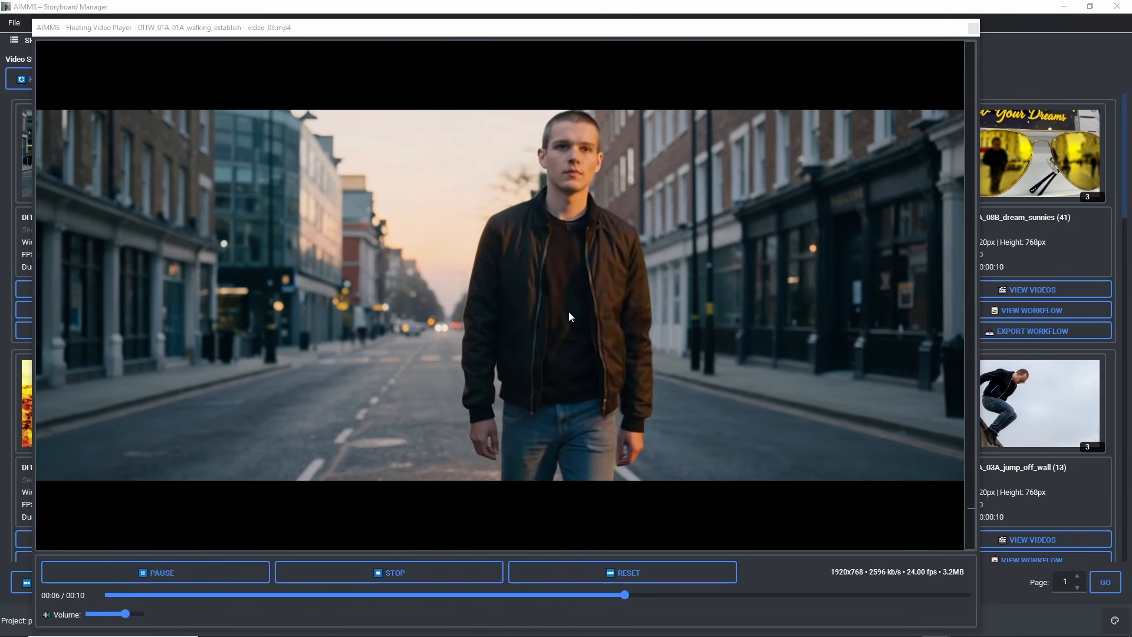
{"action": "left_click", "coordinate": [973, 29]}
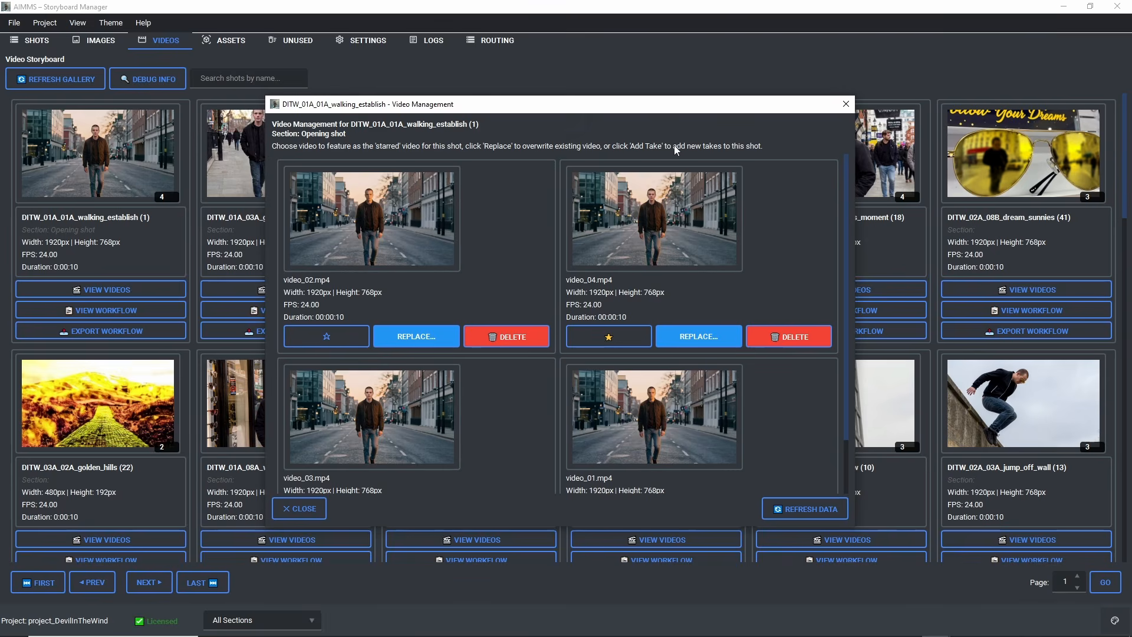
{"action": "left_click", "coordinate": [637, 228]}
Step: Switch to the 4c HuMO workflow in ComfyUI and dismiss the missing-models error notice
{"action": "left_click", "coordinate": [762, 626]}
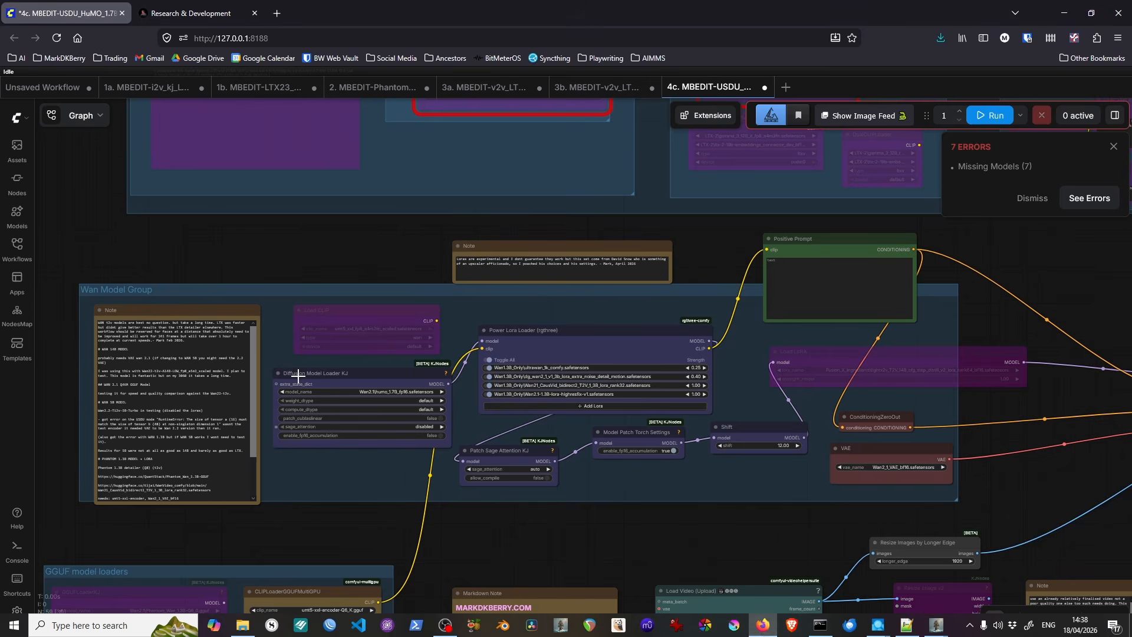
{"action": "left_click_drag", "start_coordinate": [316, 481], "coordinate": [385, 356]}
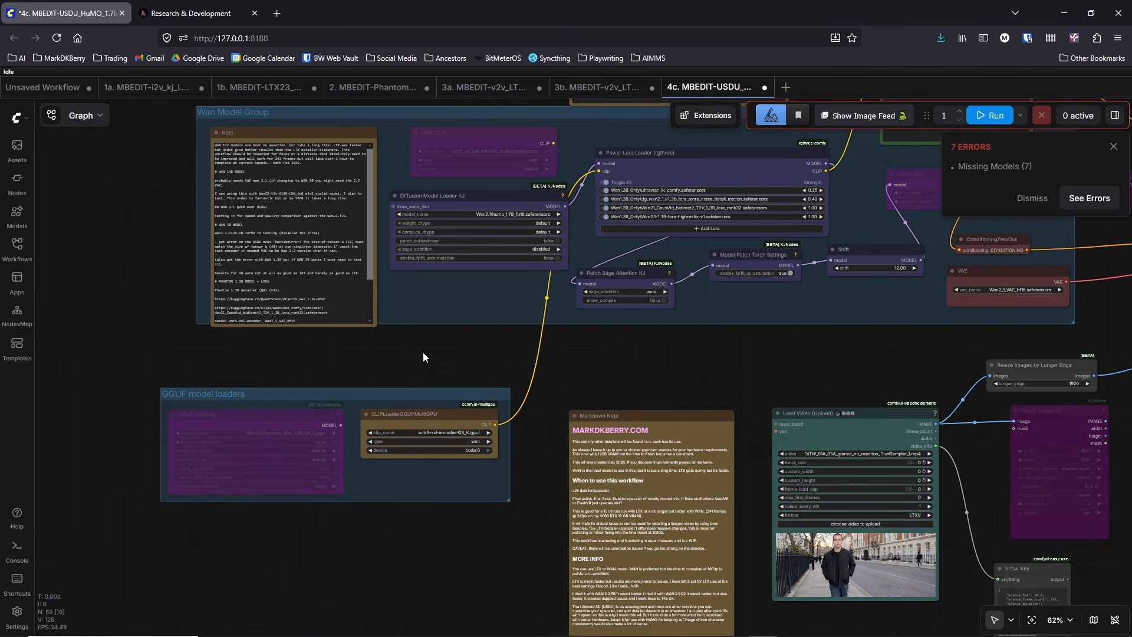
{"action": "scroll", "coordinate": [420, 352], "scroll_direction": "up", "scroll_amount": 3}
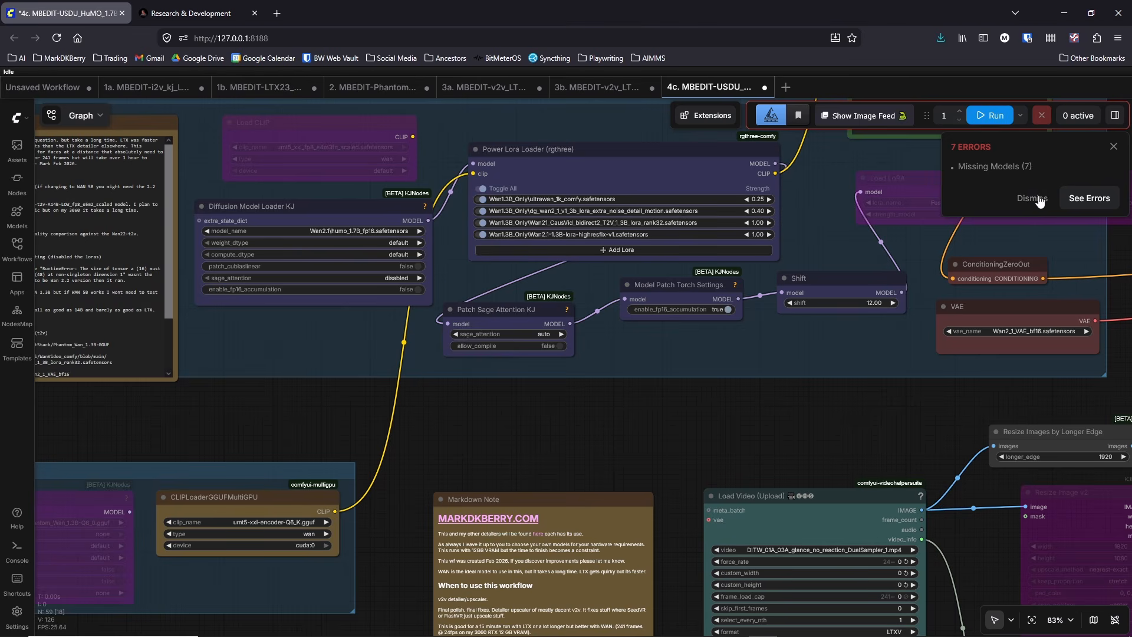
{"action": "left_click", "coordinate": [1032, 198]}
{"action": "left_click_drag", "start_coordinate": [586, 431], "coordinate": [476, 466]}
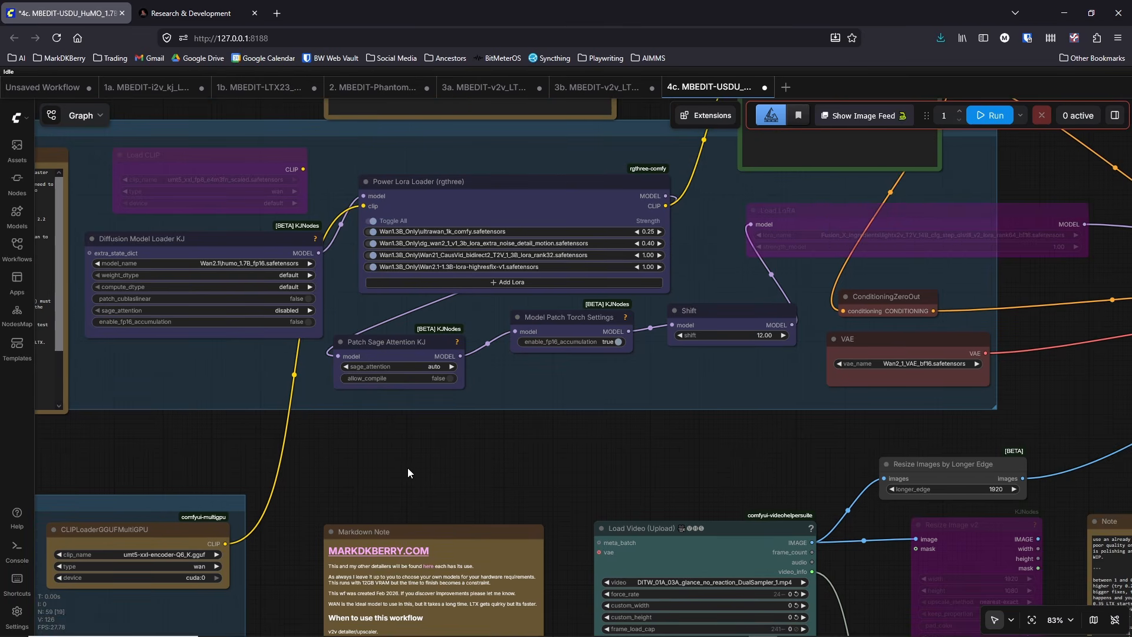
Step: Follow the graph from the Wan Model Group to the Ultimate SD Upscale (No Upscale) node and examine its connections and settings
{"action": "scroll", "coordinate": [675, 458], "scroll_direction": "down", "scroll_amount": 5}
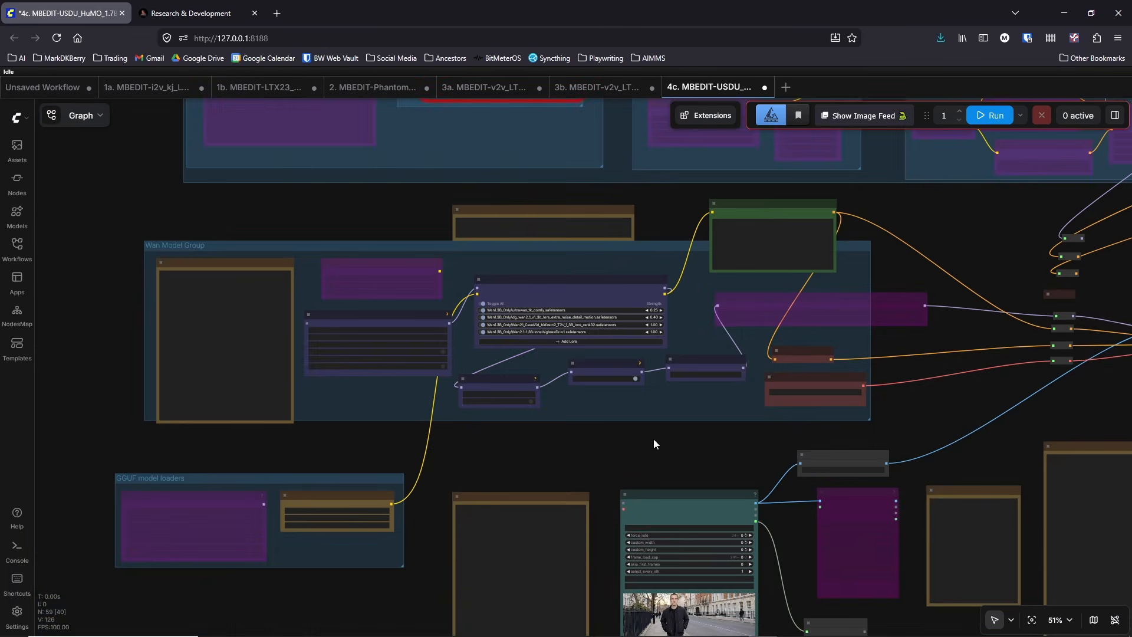
{"action": "left_click_drag", "start_coordinate": [932, 411], "coordinate": [459, 390]}
{"action": "left_click_drag", "start_coordinate": [616, 399], "coordinate": [684, 393]}
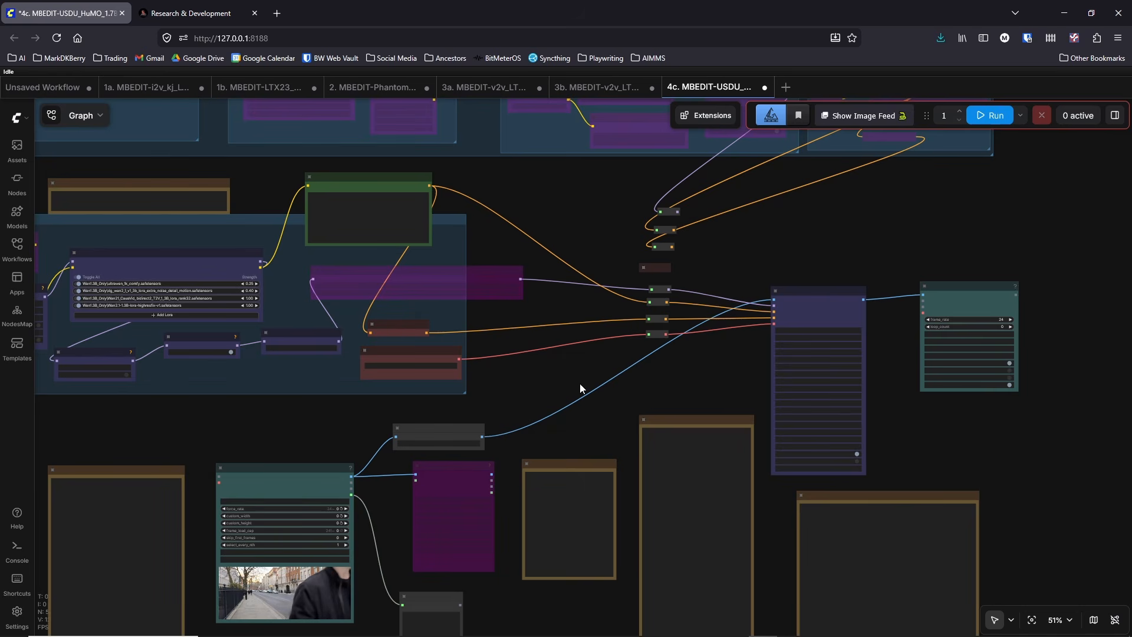
{"action": "left_click_drag", "start_coordinate": [579, 383], "coordinate": [692, 379]}
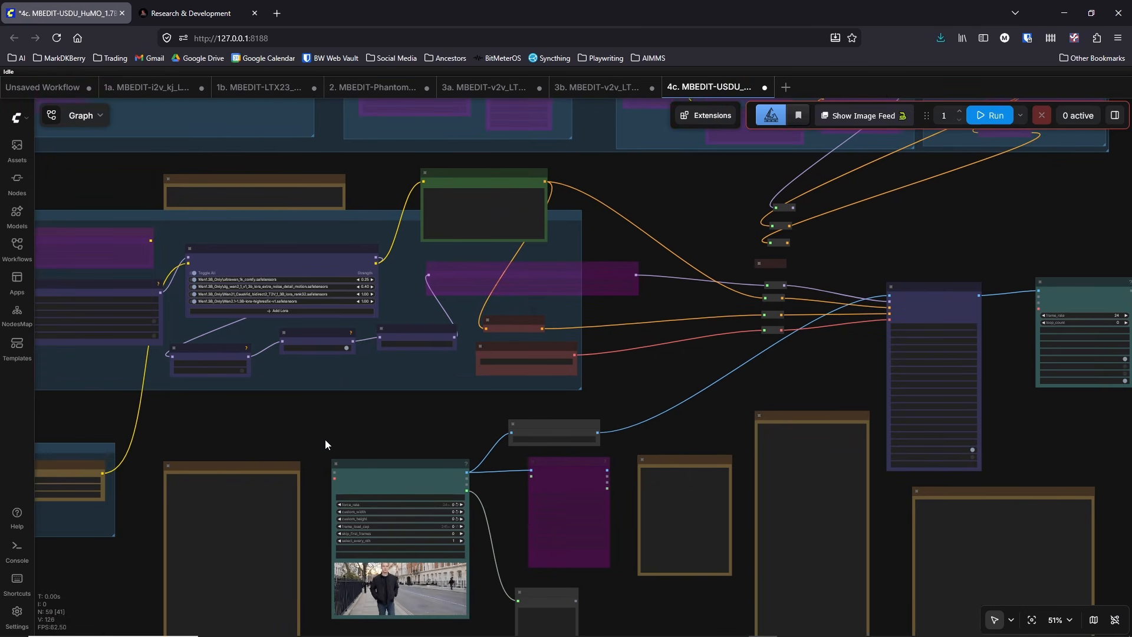
{"action": "scroll", "coordinate": [324, 434], "scroll_direction": "up", "scroll_amount": 4}
{"action": "left_click_drag", "start_coordinate": [353, 421], "coordinate": [236, 405]}
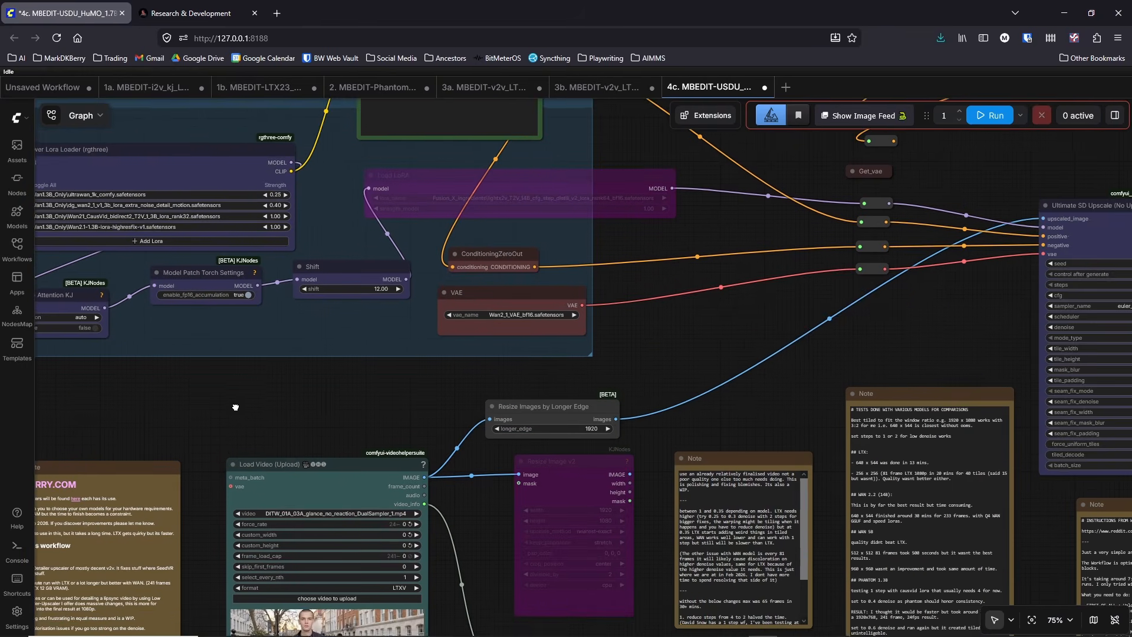
{"action": "left_click_drag", "start_coordinate": [891, 341], "coordinate": [718, 340]}
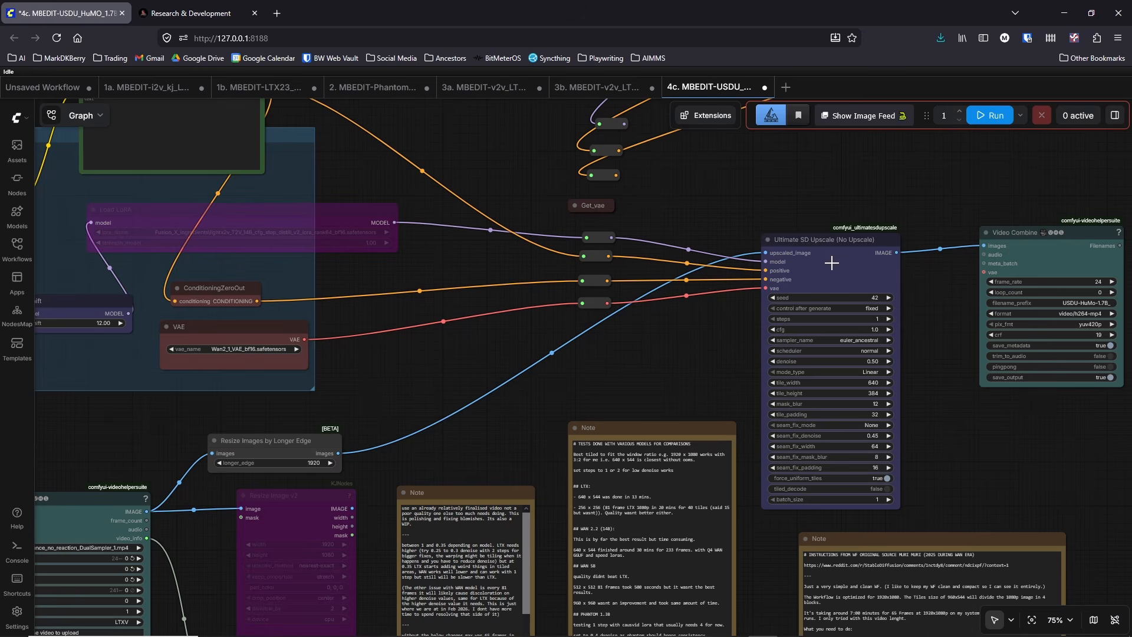
{"action": "scroll", "coordinate": [884, 253], "scroll_direction": "up", "scroll_amount": 4}
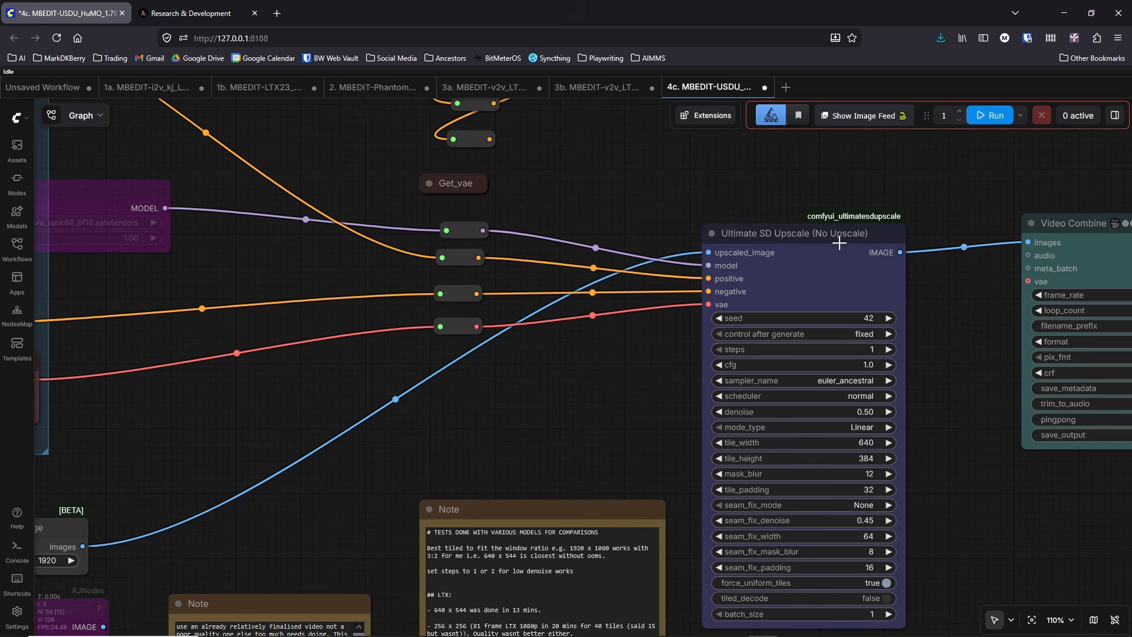
{"action": "scroll", "coordinate": [832, 242], "scroll_direction": "down", "scroll_amount": 2}
Step: Examine the LoRAs and strengths in the Power Lora Loader and the model chosen in the Diffusion Model Loader KJ
{"action": "left_click_drag", "start_coordinate": [660, 396], "coordinate": [817, 389]}
{"action": "scroll", "coordinate": [560, 382], "scroll_direction": "down", "scroll_amount": 4}
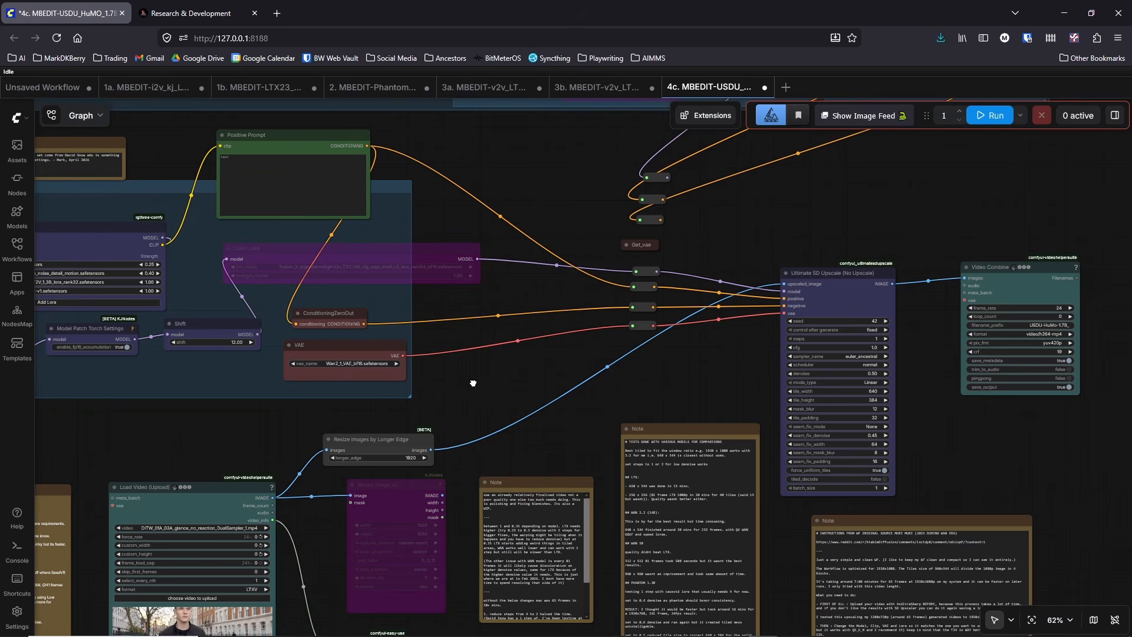
{"action": "left_click_drag", "start_coordinate": [473, 384], "coordinate": [649, 377]}
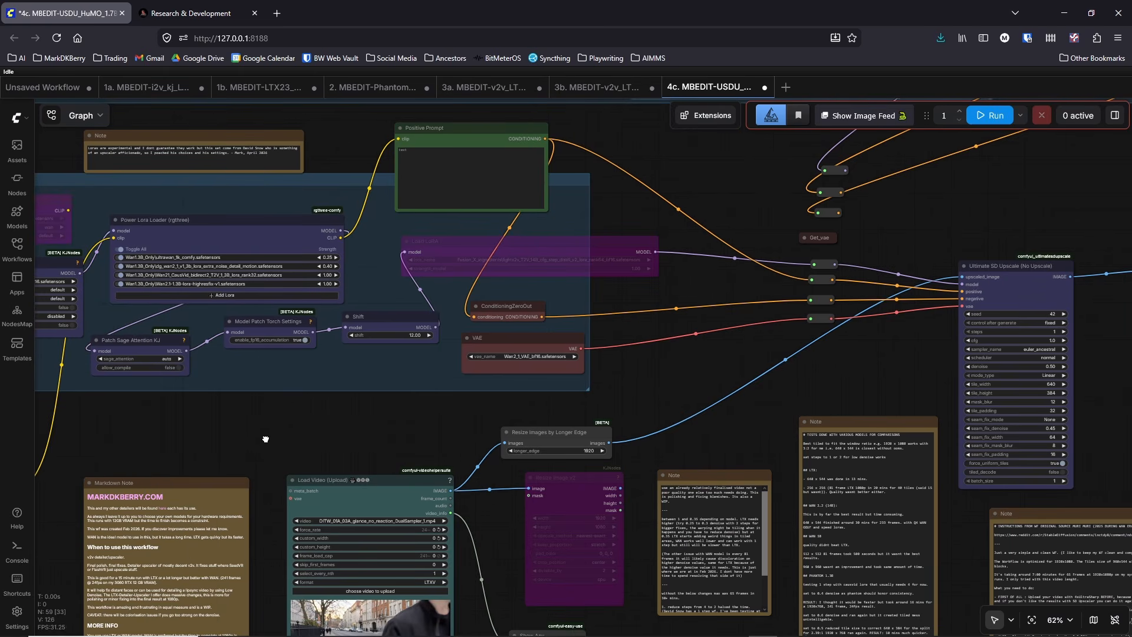
{"action": "left_click_drag", "start_coordinate": [265, 440], "coordinate": [292, 445]}
{"action": "scroll", "coordinate": [230, 289], "scroll_direction": "up", "scroll_amount": 6}
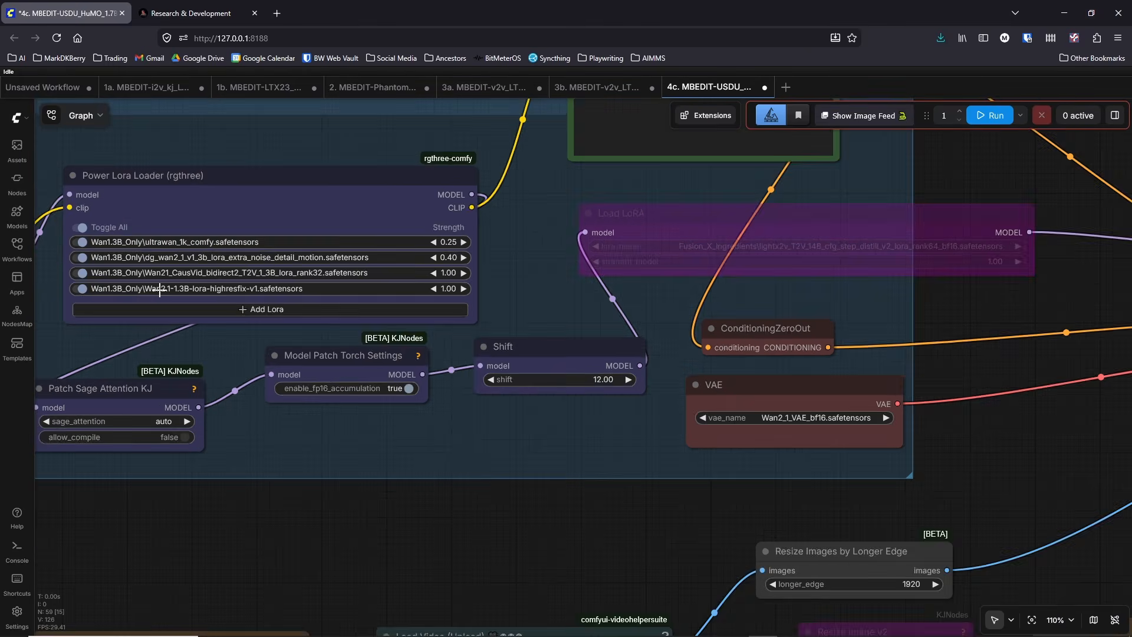
{"action": "scroll", "coordinate": [160, 290], "scroll_direction": "up", "scroll_amount": 2}
{"action": "left_click_drag", "start_coordinate": [275, 544], "coordinate": [536, 556]}
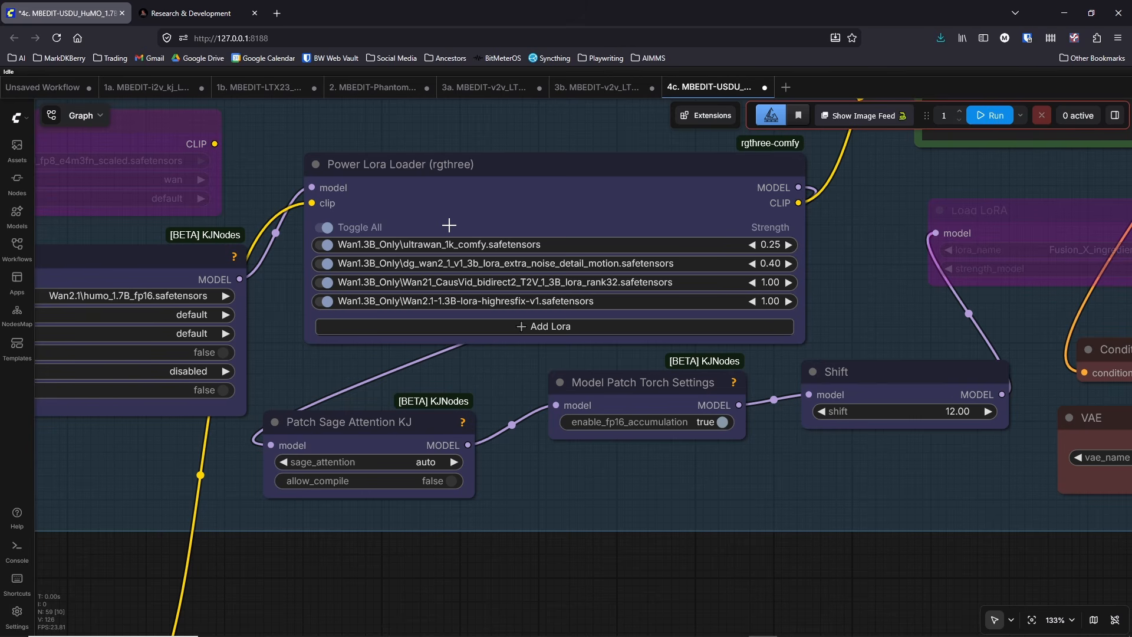
{"action": "scroll", "coordinate": [424, 293], "scroll_direction": "down", "scroll_amount": 4}
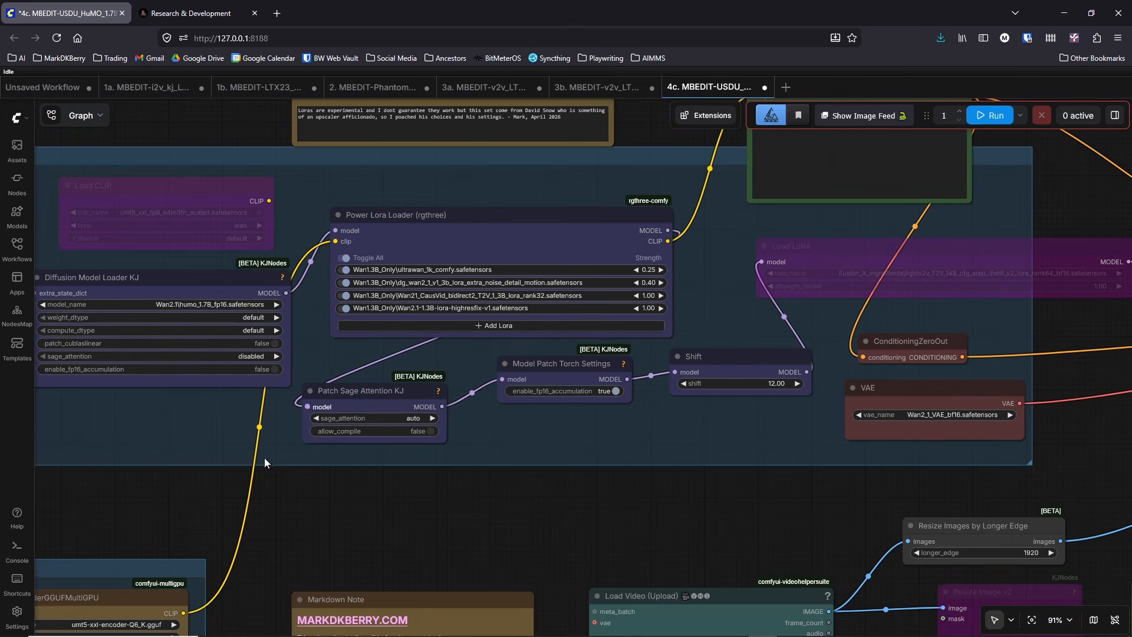
{"action": "left_click_drag", "start_coordinate": [374, 530], "coordinate": [488, 537]}
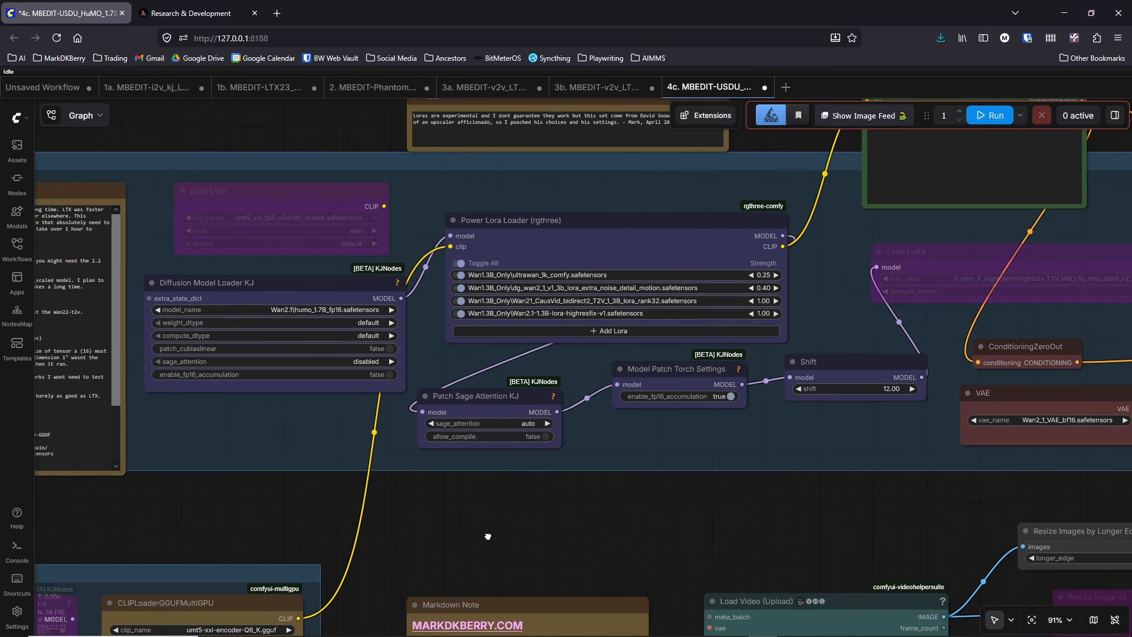
{"action": "scroll", "coordinate": [604, 522], "scroll_direction": "down", "scroll_amount": 4}
{"action": "scroll", "coordinate": [478, 438], "scroll_direction": "up", "scroll_amount": 3}
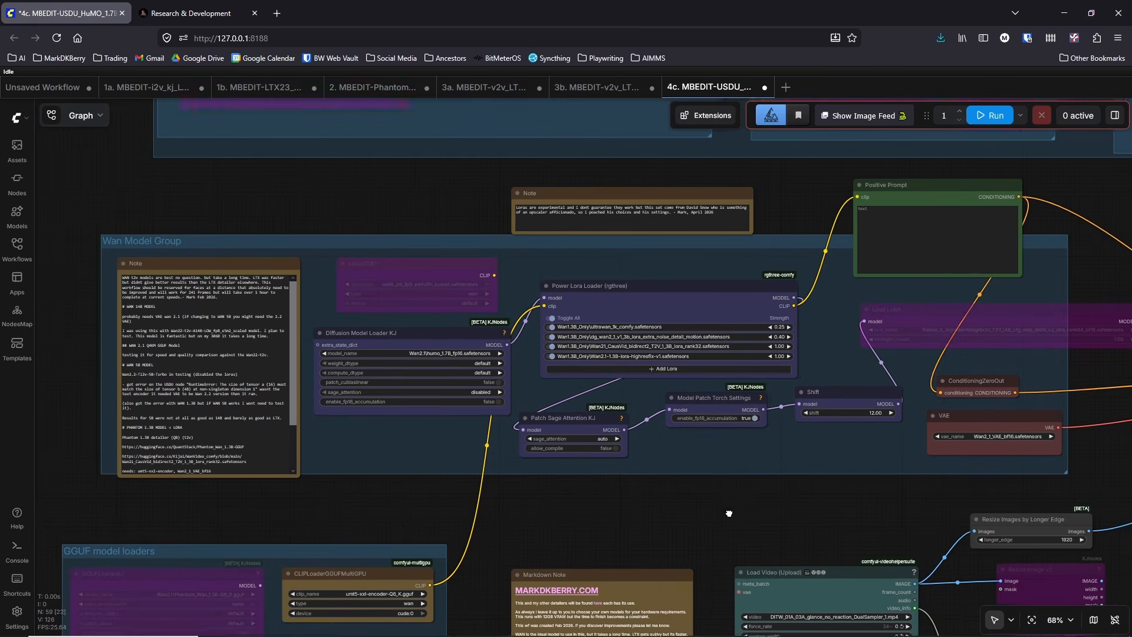
{"action": "scroll", "coordinate": [465, 438], "scroll_direction": "up", "scroll_amount": 5}
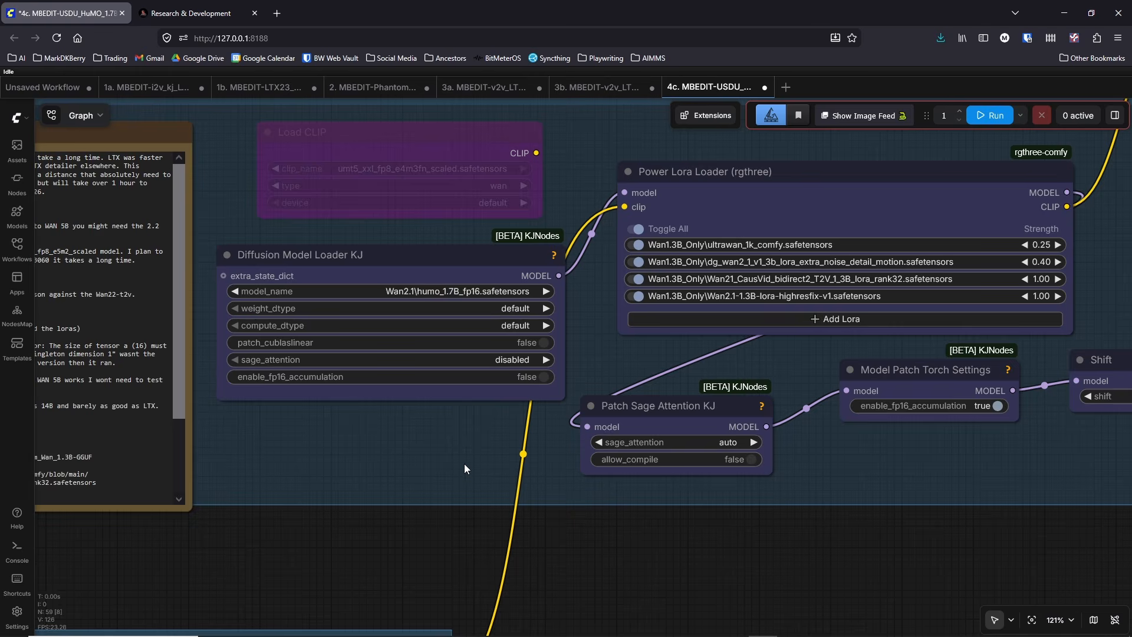
Step: Examine the Load Video node's input settings and the Resize Images by Longer Edge node it feeds
{"action": "scroll", "coordinate": [465, 463], "scroll_direction": "down", "scroll_amount": 2}
{"action": "mouse_move", "coordinate": [637, 550]}
{"action": "left_mouse_down"}
{"action": "mouse_move", "coordinate": [516, 472]}
{"action": "mouse_move", "coordinate": [544, 411]}
{"action": "mouse_move", "coordinate": [473, 387]}
{"action": "left_mouse_up"}
{"action": "scroll", "coordinate": [515, 463], "scroll_direction": "down", "scroll_amount": 2}
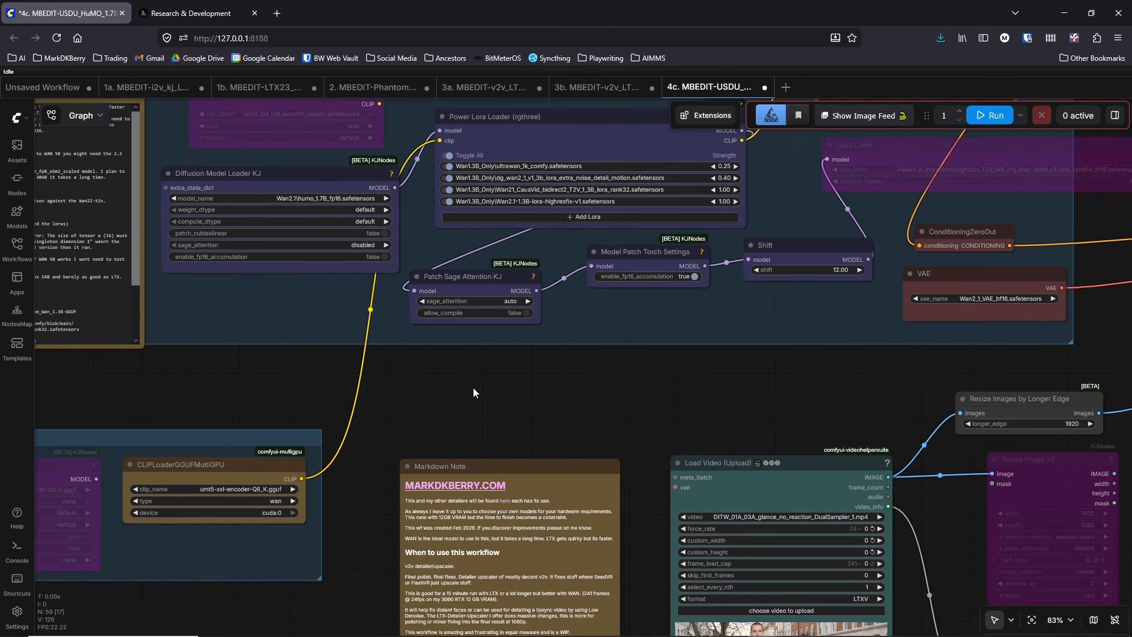
{"action": "left_click_drag", "start_coordinate": [684, 418], "coordinate": [571, 356]}
{"action": "left_click_drag", "start_coordinate": [670, 343], "coordinate": [529, 279]}
{"action": "scroll", "coordinate": [657, 458], "scroll_direction": "up", "scroll_amount": 4}
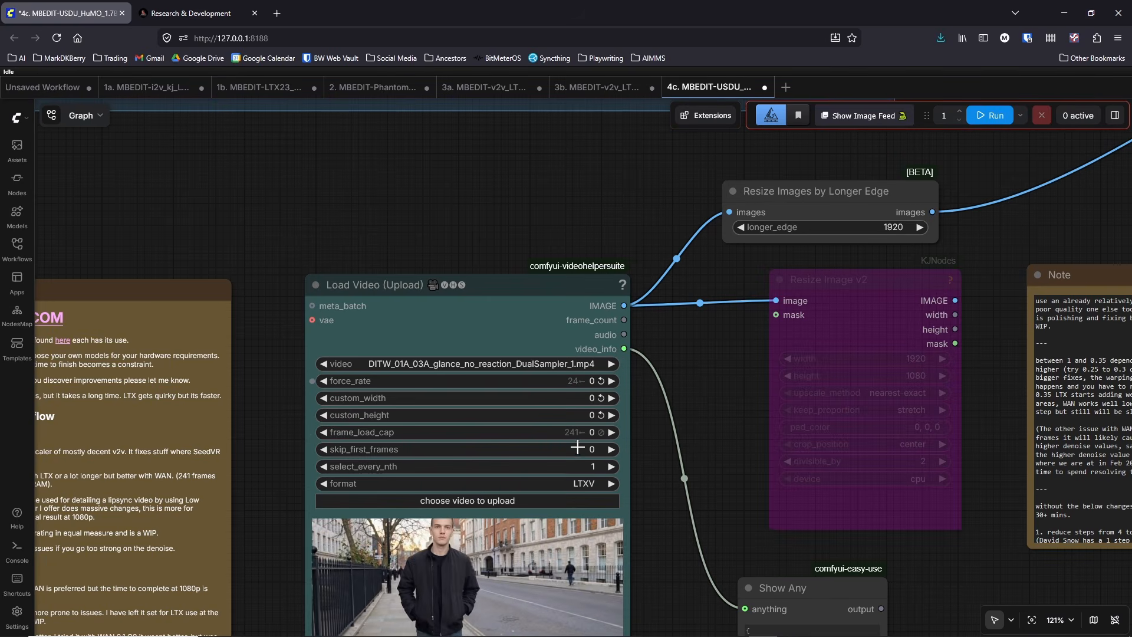
{"action": "left_click_drag", "start_coordinate": [684, 426], "coordinate": [486, 484]}
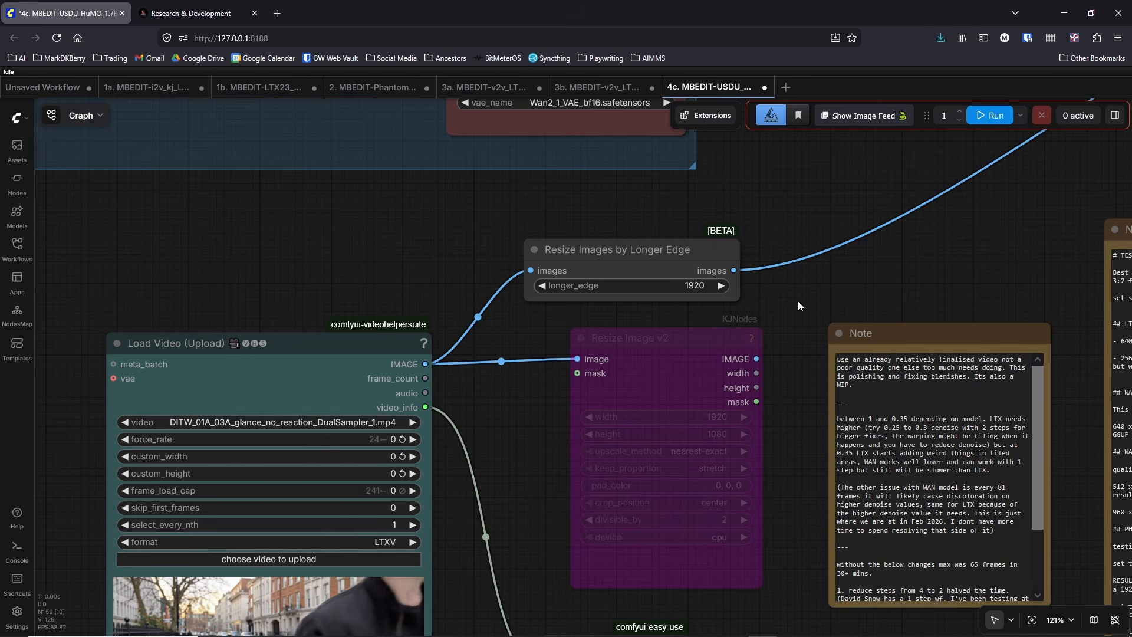
{"action": "left_click_drag", "start_coordinate": [808, 305], "coordinate": [586, 297]}
Step: Examine the Video Combine output settings and the denoise and tile-size settings of the Ultimate SD Upscale node
{"action": "scroll", "coordinate": [586, 297], "scroll_direction": "down", "scroll_amount": 2}
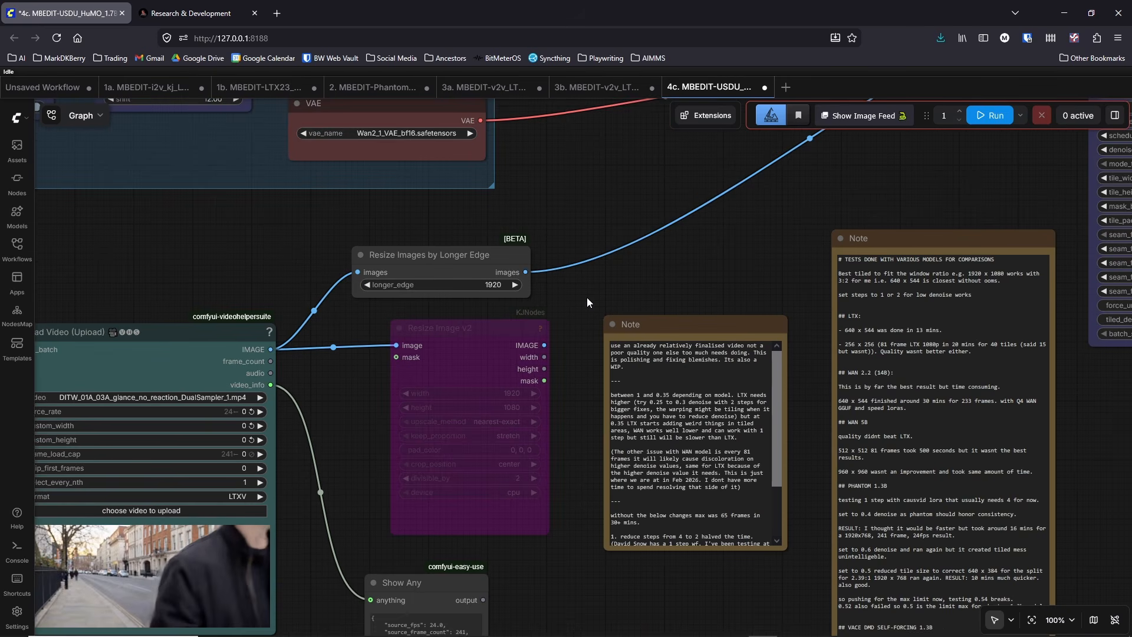
{"action": "left_click_drag", "start_coordinate": [595, 356], "coordinate": [400, 429]}
{"action": "left_click_drag", "start_coordinate": [570, 348], "coordinate": [295, 411]}
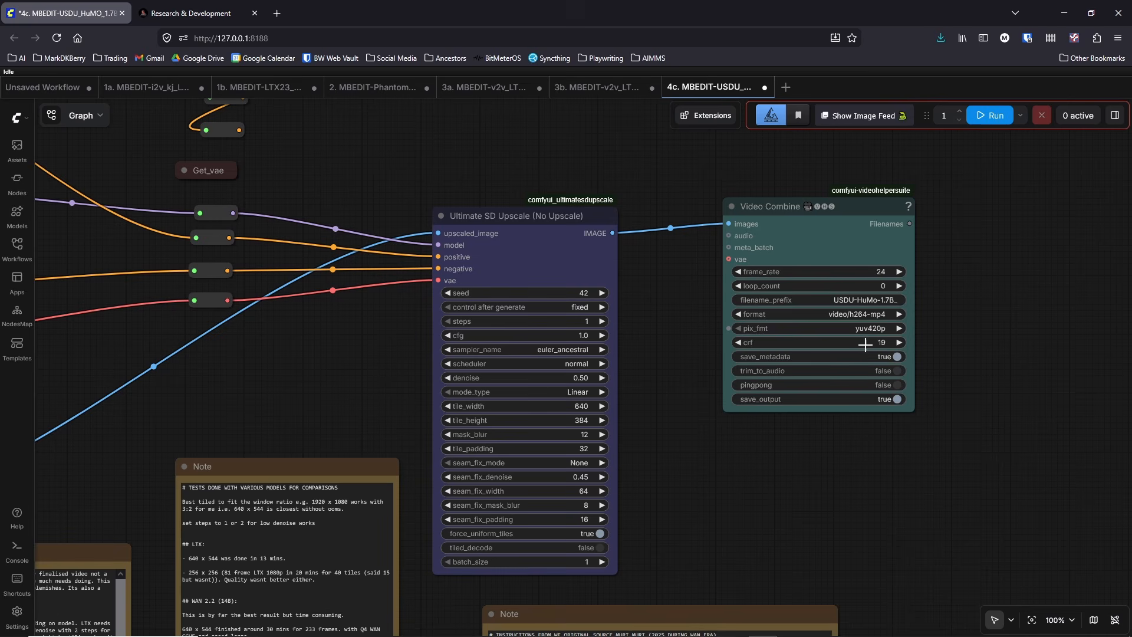
{"action": "left_click_drag", "start_coordinate": [752, 483], "coordinate": [950, 413]}
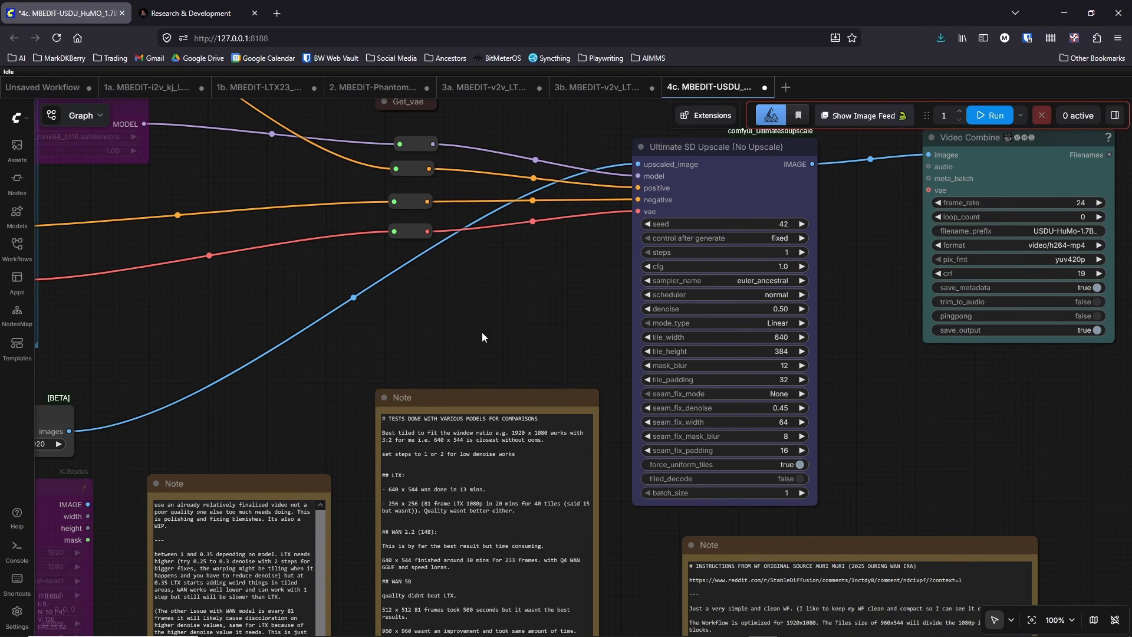
{"action": "scroll", "coordinate": [482, 331], "scroll_direction": "down", "scroll_amount": 3}
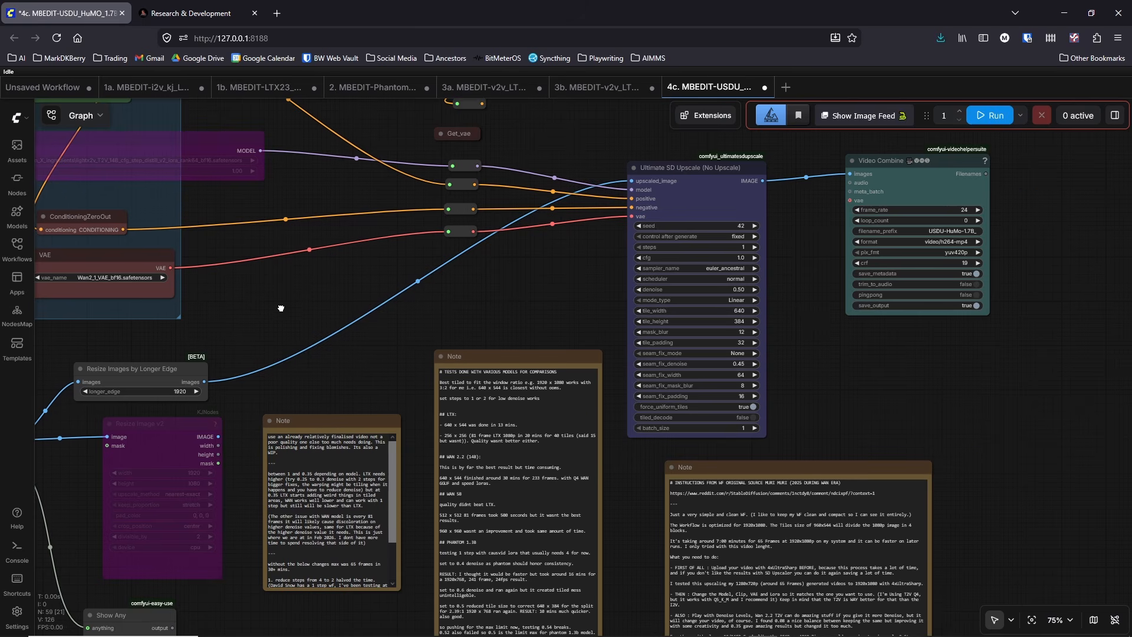
{"action": "left_click_drag", "start_coordinate": [281, 308], "coordinate": [362, 375]}
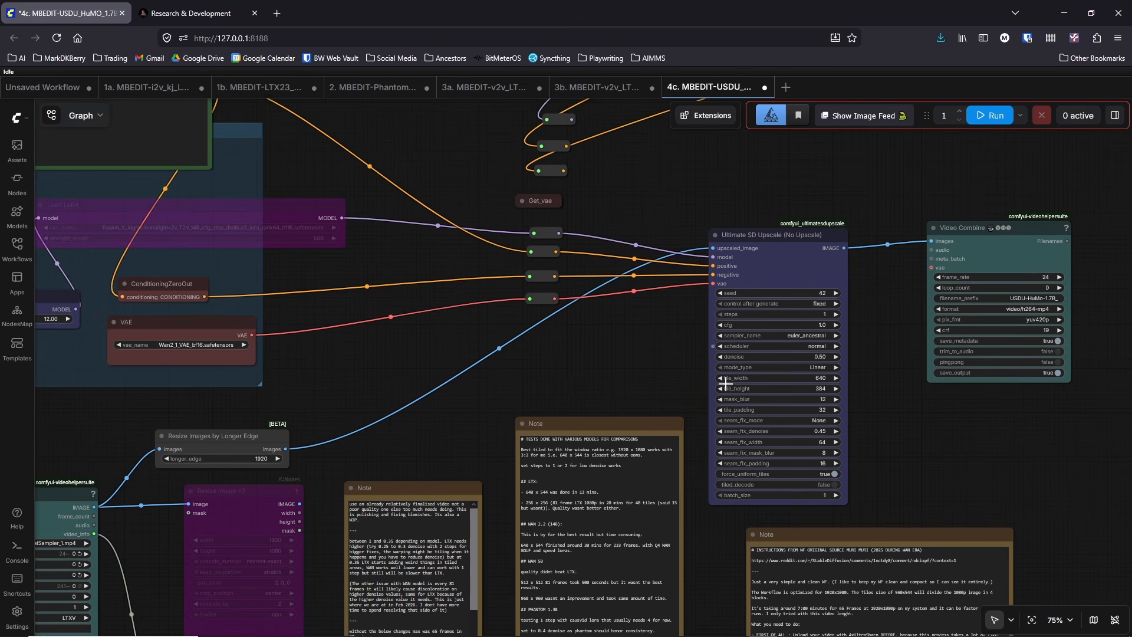
{"action": "scroll", "coordinate": [666, 367], "scroll_direction": "up", "scroll_amount": 4}
{"action": "left_click_drag", "start_coordinate": [667, 367], "coordinate": [498, 343]}
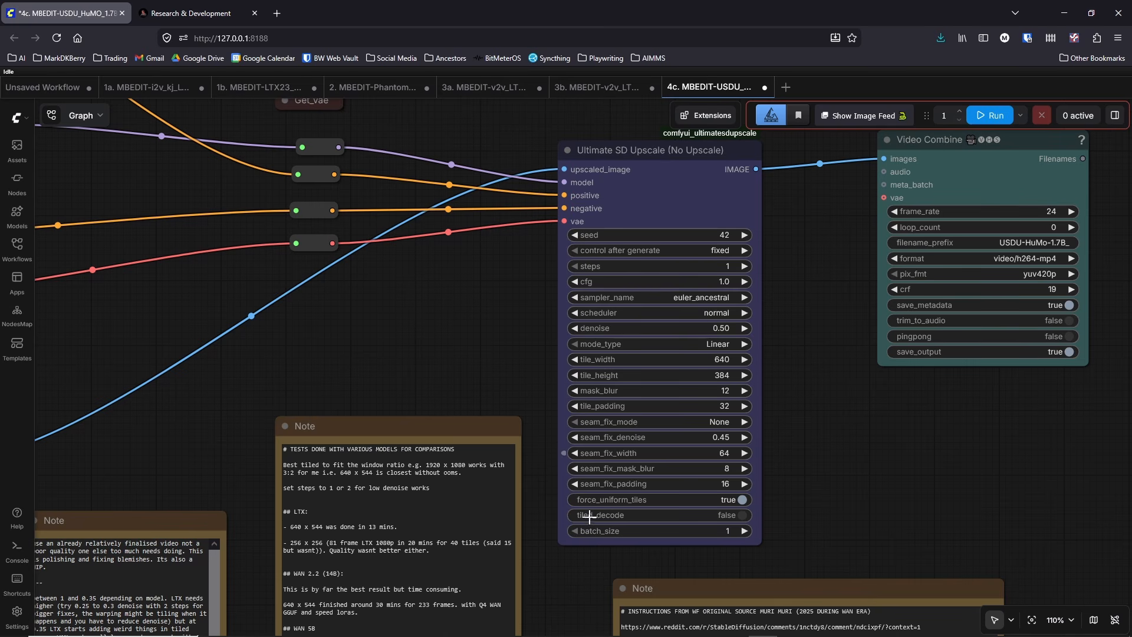
{"action": "left_click_drag", "start_coordinate": [573, 610], "coordinate": [526, 588]}
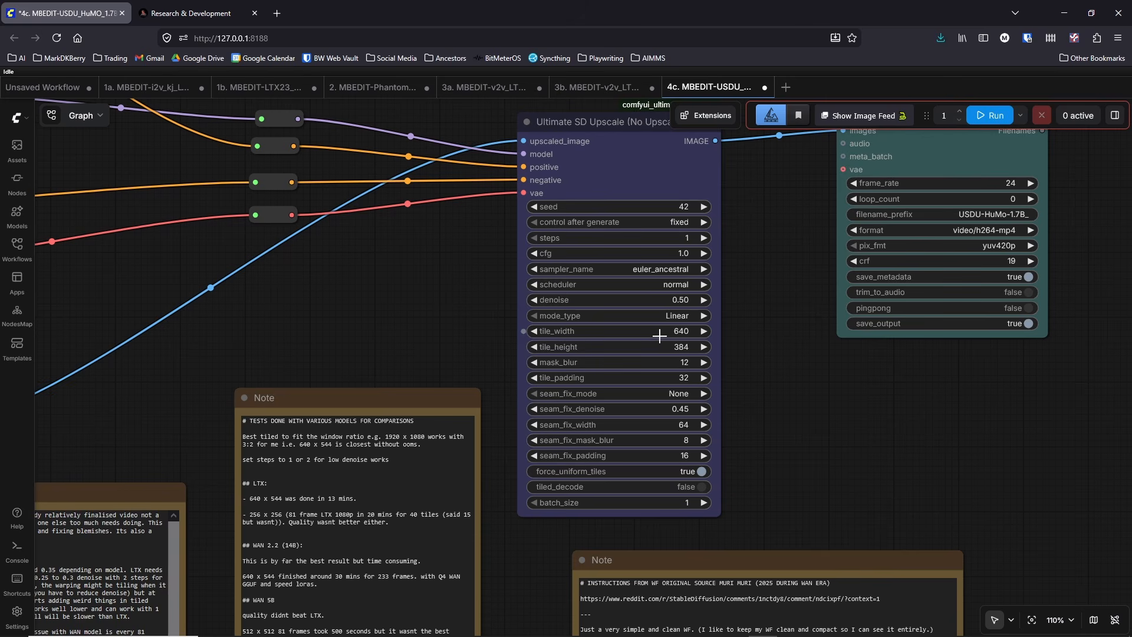
Step: Trace the video input from Load Video through Resize Images by Longer Edge and examine the Ultimate SD Upscale tile and seam-fix settings
{"action": "left_click_drag", "start_coordinate": [201, 379], "coordinate": [778, 238]}
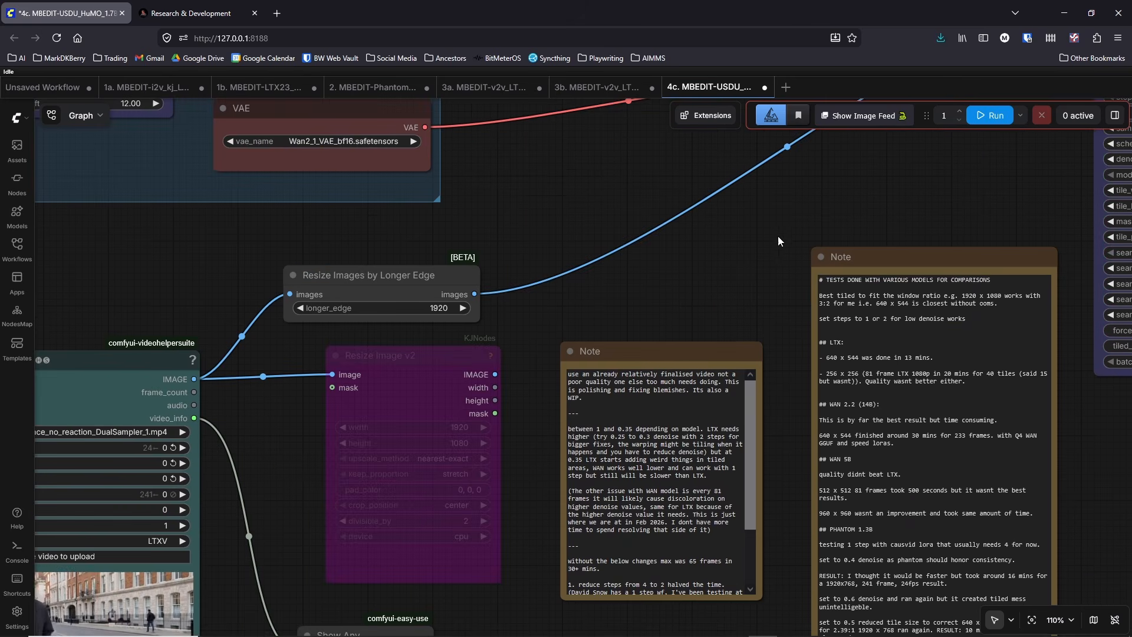
{"action": "left_click_drag", "start_coordinate": [257, 468], "coordinate": [429, 395]}
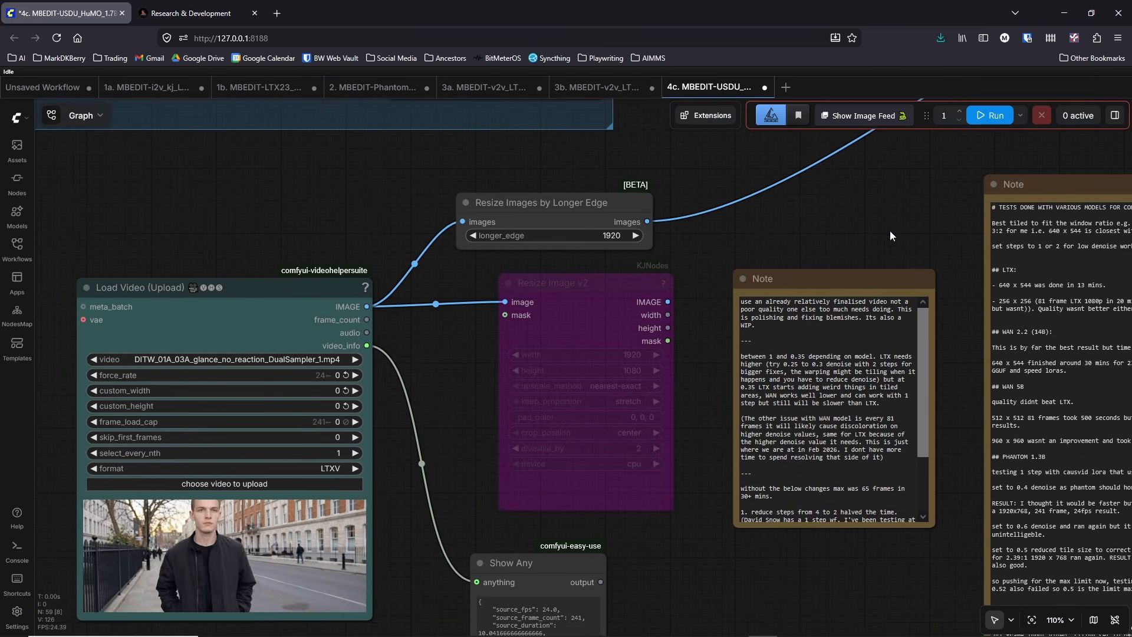
{"action": "left_click_drag", "start_coordinate": [890, 236], "coordinate": [536, 315]}
{"action": "left_click_drag", "start_coordinate": [892, 291], "coordinate": [522, 361]}
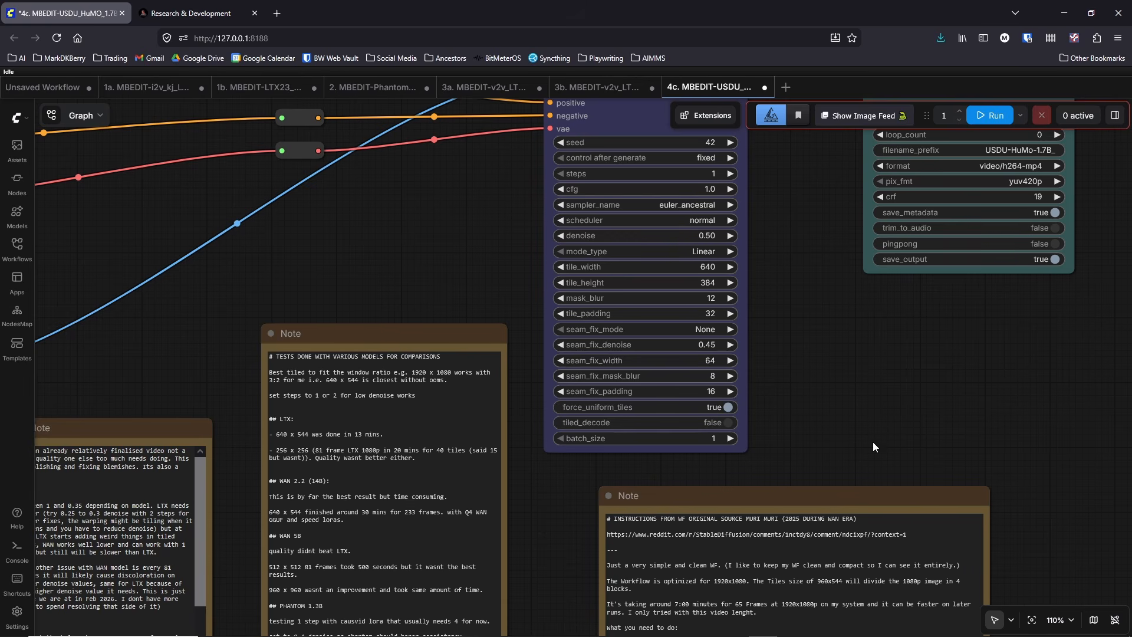
{"action": "left_click_drag", "start_coordinate": [873, 442], "coordinate": [859, 434]}
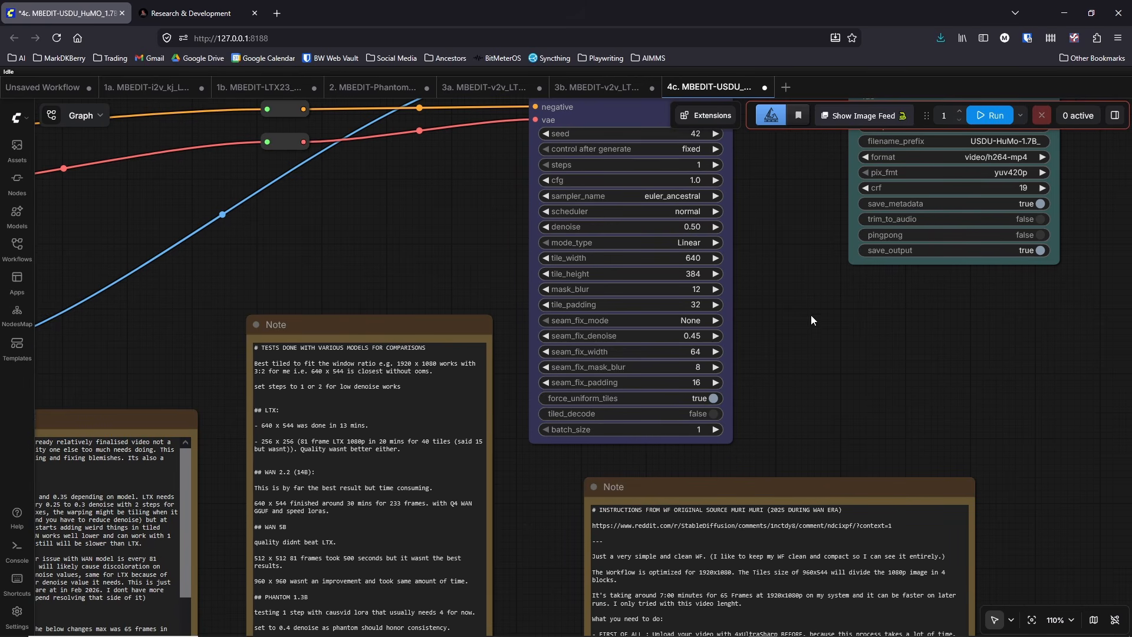
{"action": "scroll", "coordinate": [845, 390], "scroll_direction": "down", "scroll_amount": 2}
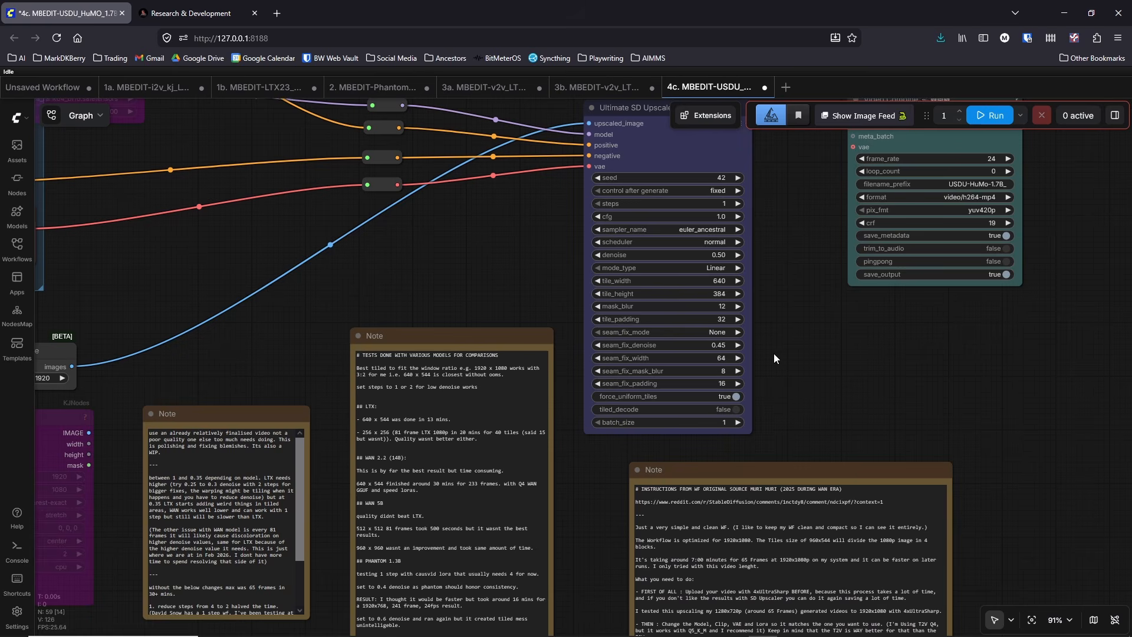
{"action": "scroll", "coordinate": [773, 357], "scroll_direction": "up", "scroll_amount": 5}
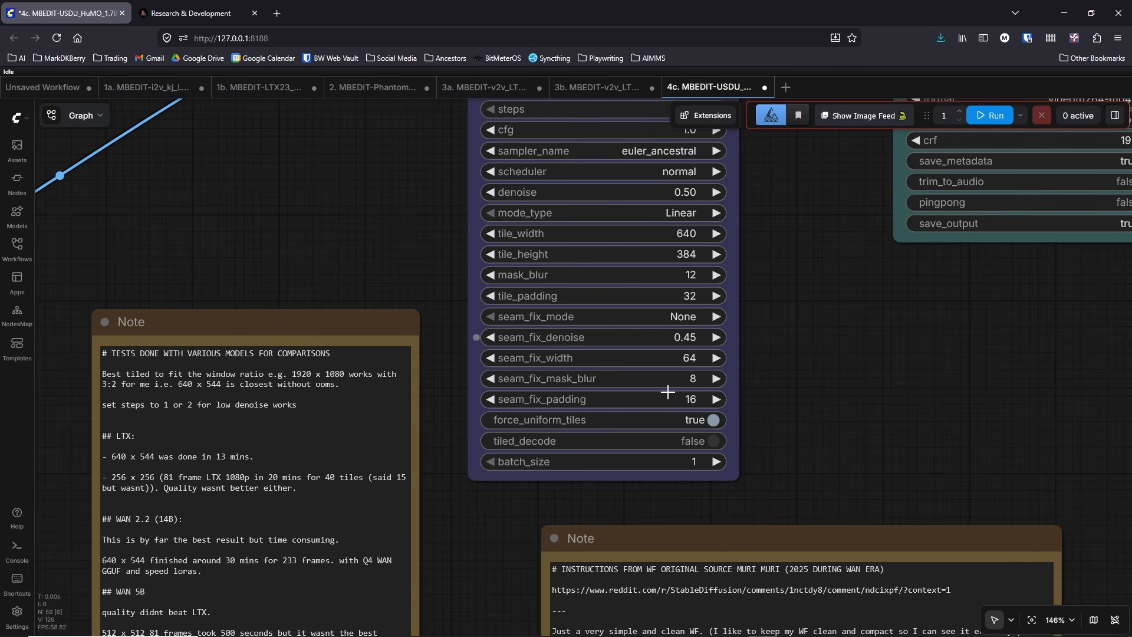
{"action": "scroll", "coordinate": [687, 302], "scroll_direction": "down", "scroll_amount": 3}
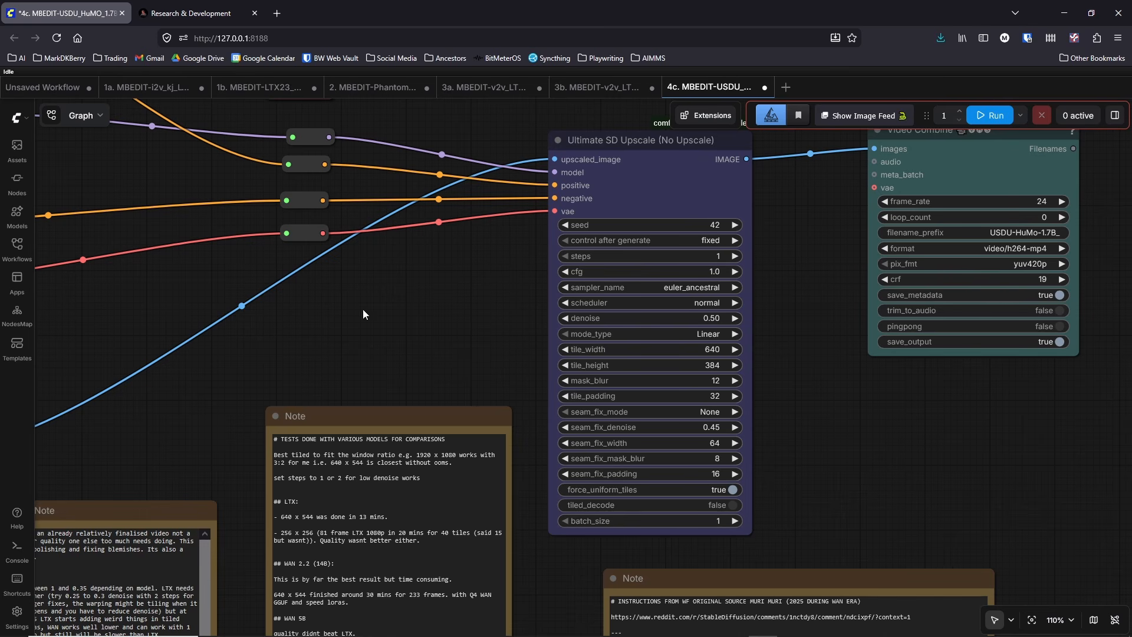
Step: Examine the Wan Model Group's Power Lora Loader, attention patch, Shift and VAE nodes
{"action": "left_click_drag", "start_coordinate": [363, 309], "coordinate": [597, 284]}
{"action": "scroll", "coordinate": [566, 292], "scroll_direction": "down", "scroll_amount": 1}
{"action": "scroll", "coordinate": [562, 295], "scroll_direction": "down", "scroll_amount": 1}
{"action": "left_click_drag", "start_coordinate": [244, 341], "coordinate": [763, 371]}
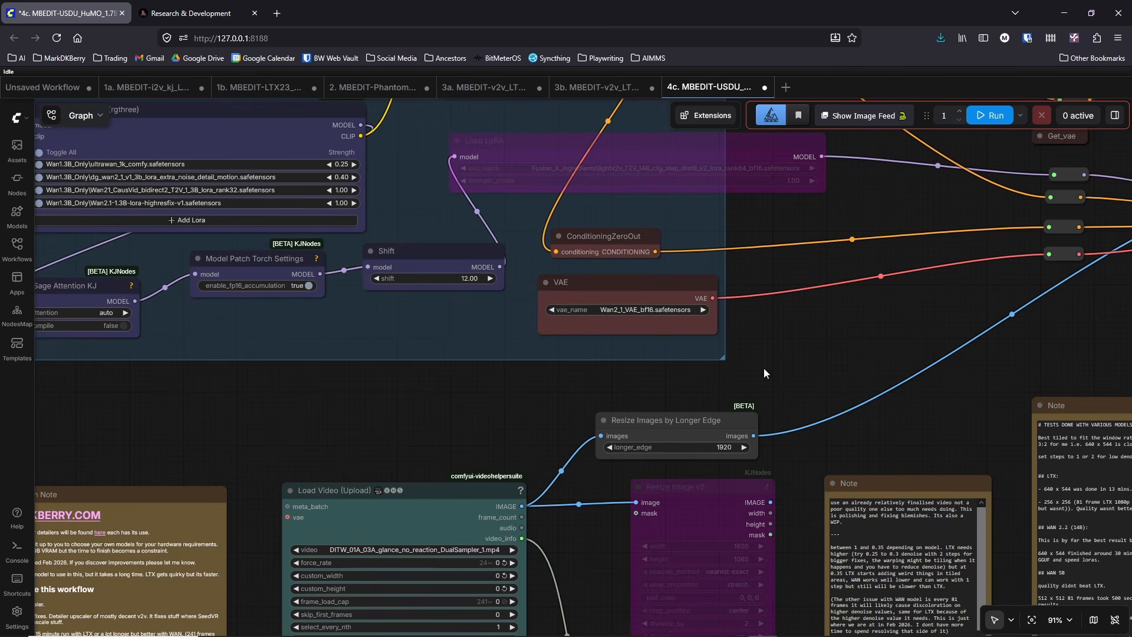
{"action": "left_click_drag", "start_coordinate": [494, 413], "coordinate": [676, 552]}
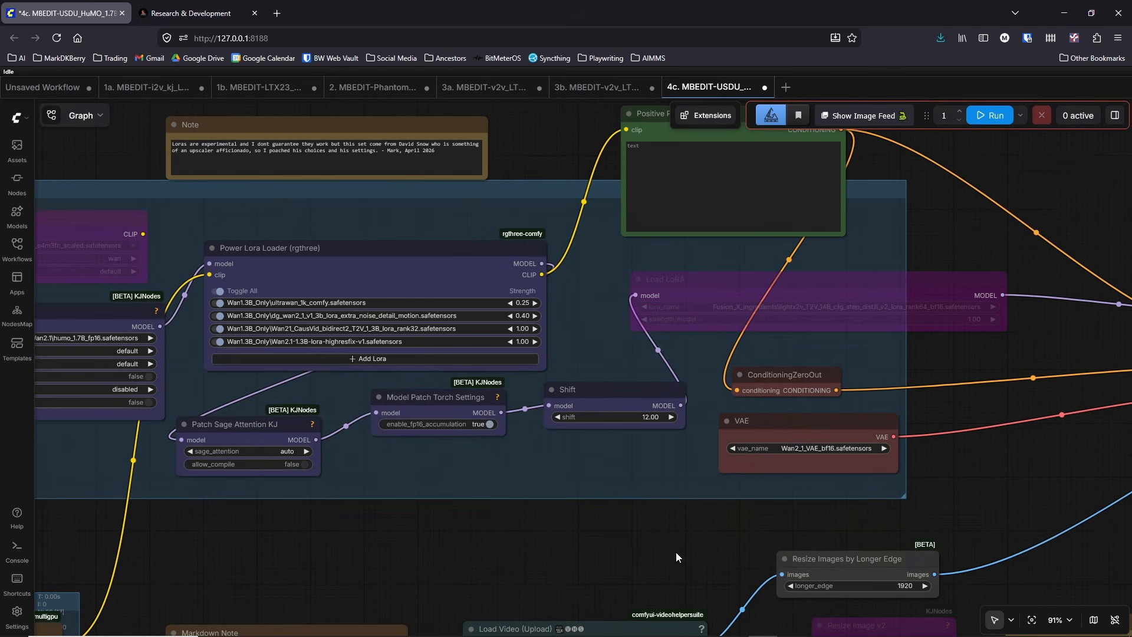
{"action": "left_click_drag", "start_coordinate": [525, 208], "coordinate": [573, 267]}
Step: Examine the model, LoRA and VAE loaders in the bypassed LTX Group above the Wan Model Group
{"action": "scroll", "coordinate": [571, 265], "scroll_direction": "down", "scroll_amount": 3}
{"action": "scroll", "coordinate": [571, 265], "scroll_direction": "down", "scroll_amount": 4}
{"action": "left_click_drag", "start_coordinate": [890, 253], "coordinate": [876, 556]}
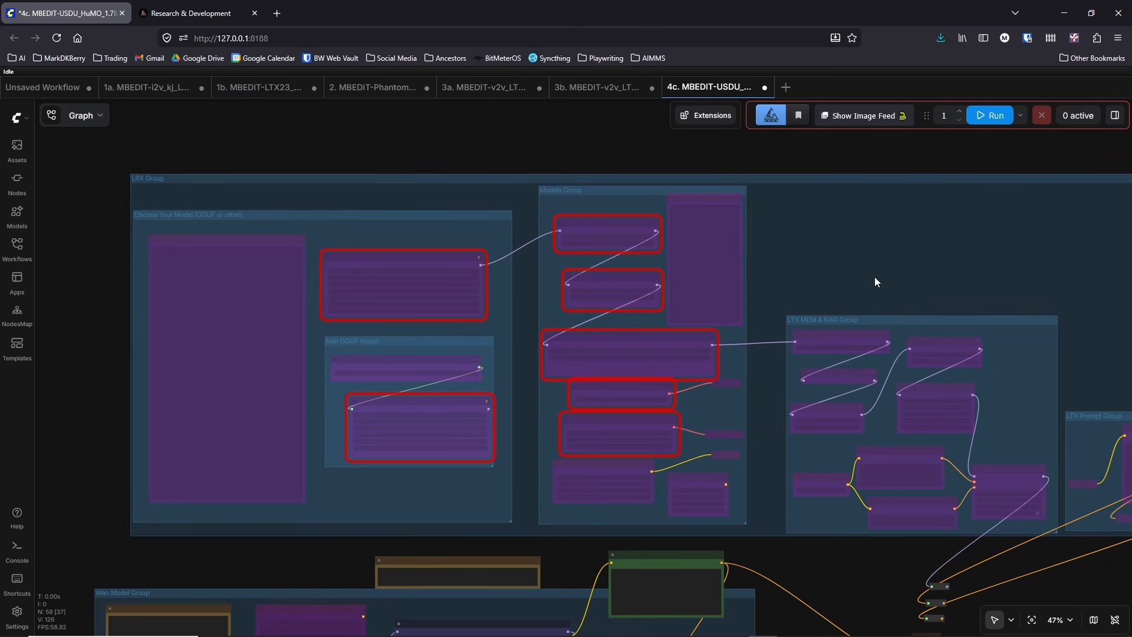
{"action": "scroll", "coordinate": [633, 339], "scroll_direction": "up", "scroll_amount": 9}
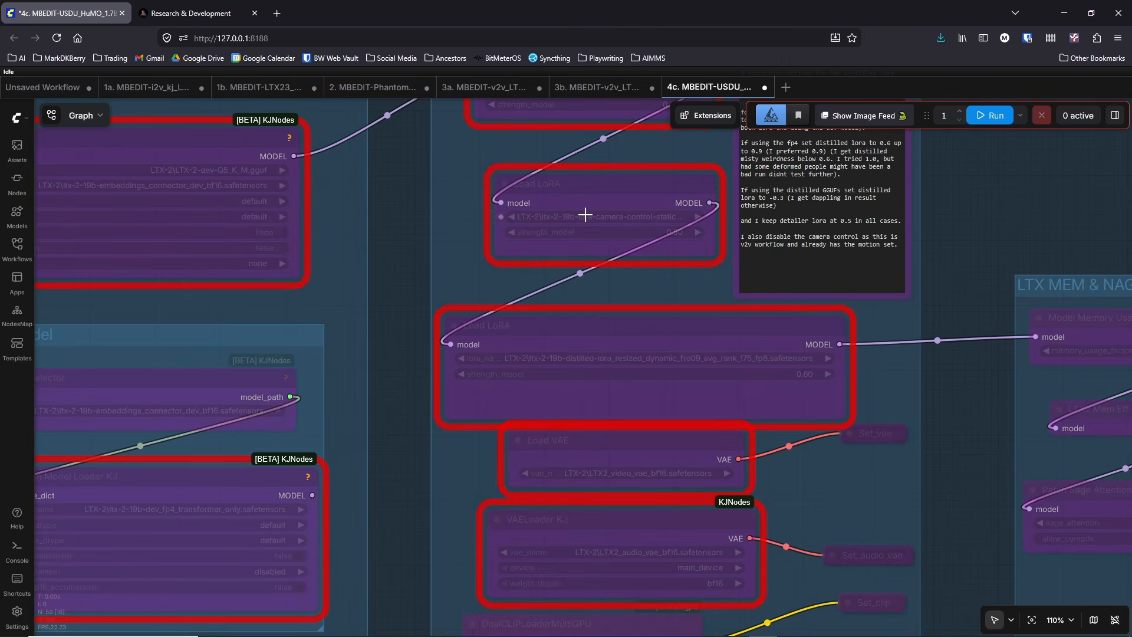
{"action": "scroll", "coordinate": [402, 185], "scroll_direction": "down", "scroll_amount": 7}
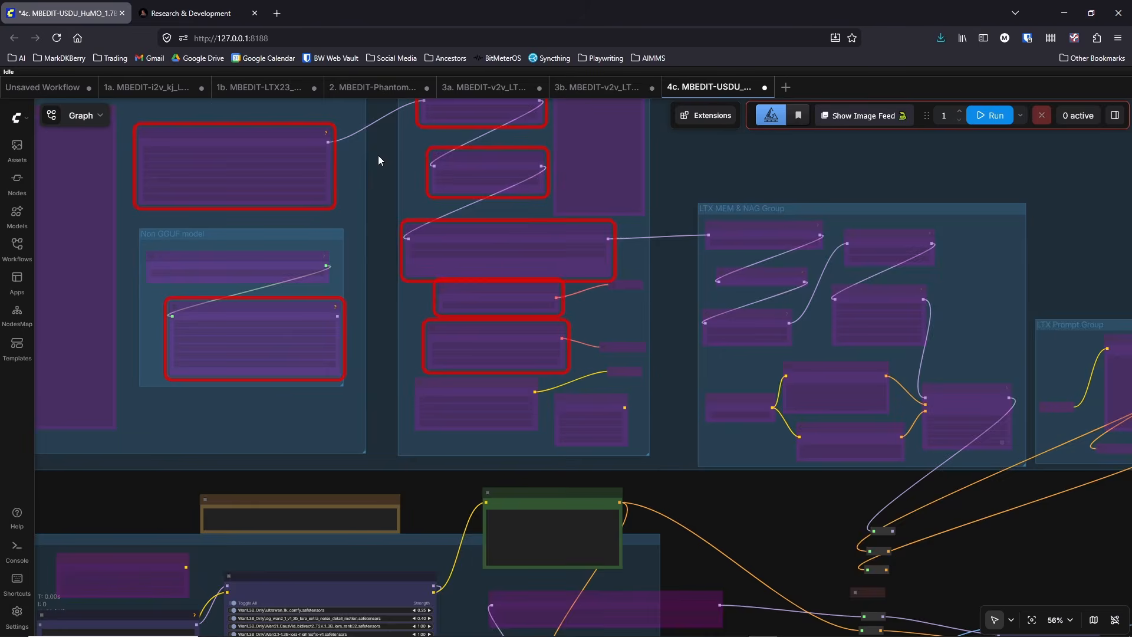
{"action": "scroll", "coordinate": [378, 159], "scroll_direction": "down", "scroll_amount": 5}
Step: Compare the LTX and Wan groups and follow their connections toward the Ultimate SD Upscale node
{"action": "left_click_drag", "start_coordinate": [763, 419], "coordinate": [719, 331]}
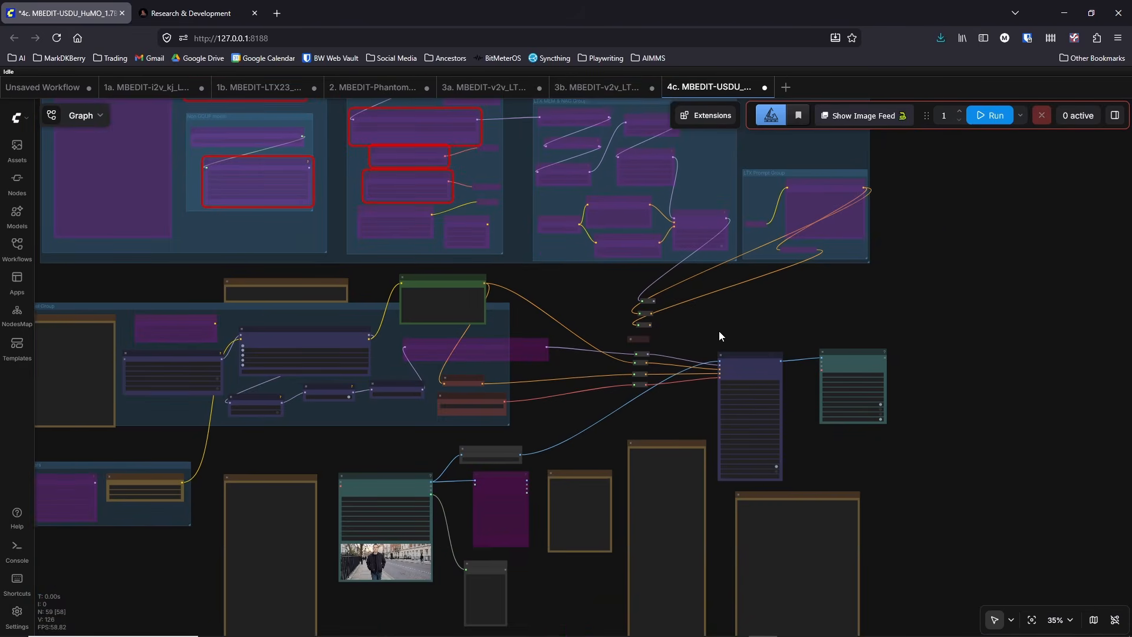
{"action": "scroll", "coordinate": [719, 331], "scroll_direction": "up", "scroll_amount": 6}
{"action": "left_click_drag", "start_coordinate": [599, 252], "coordinate": [642, 249]}
{"action": "scroll", "coordinate": [636, 244], "scroll_direction": "down", "scroll_amount": 5}
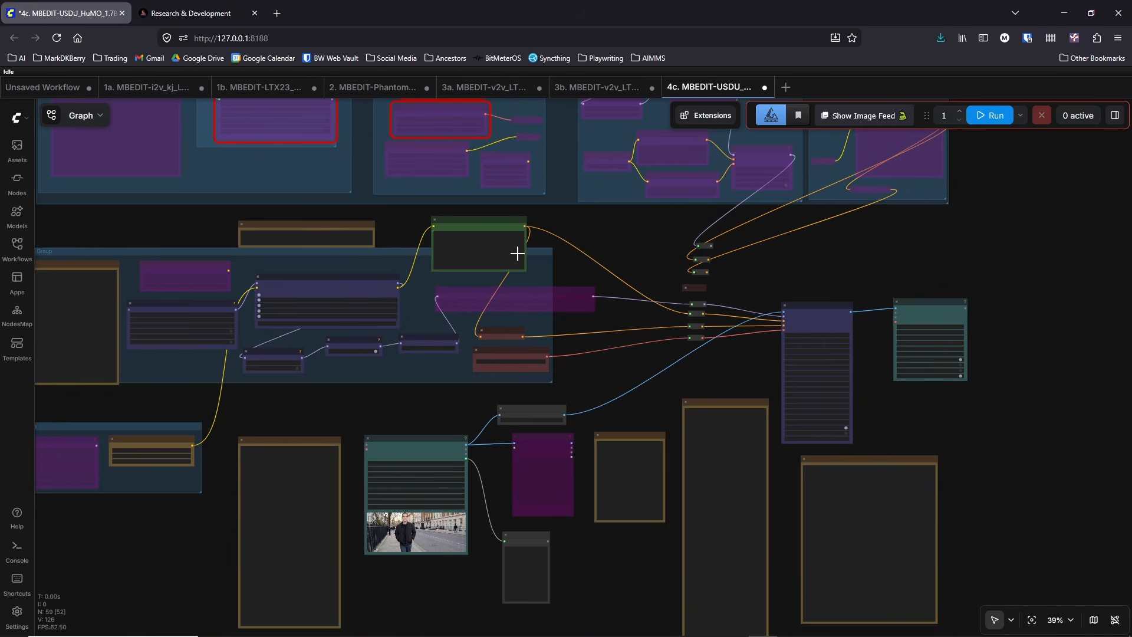
{"action": "left_click_drag", "start_coordinate": [641, 297], "coordinate": [655, 528]}
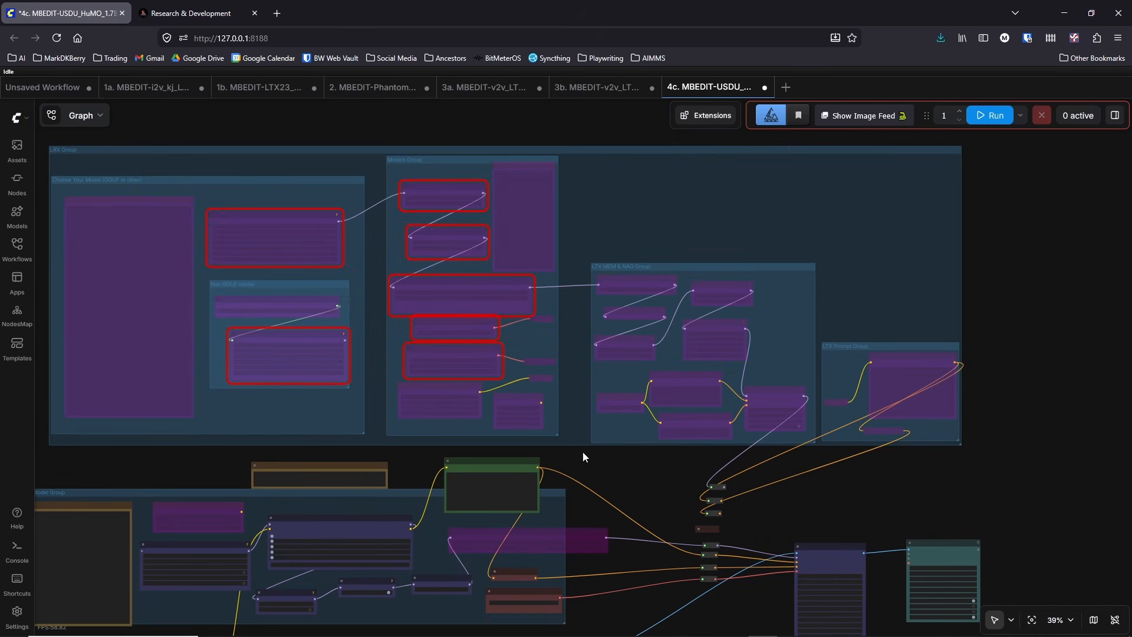
{"action": "left_click_drag", "start_coordinate": [784, 459], "coordinate": [649, 235]}
{"action": "scroll", "coordinate": [649, 236], "scroll_direction": "up", "scroll_amount": 8}
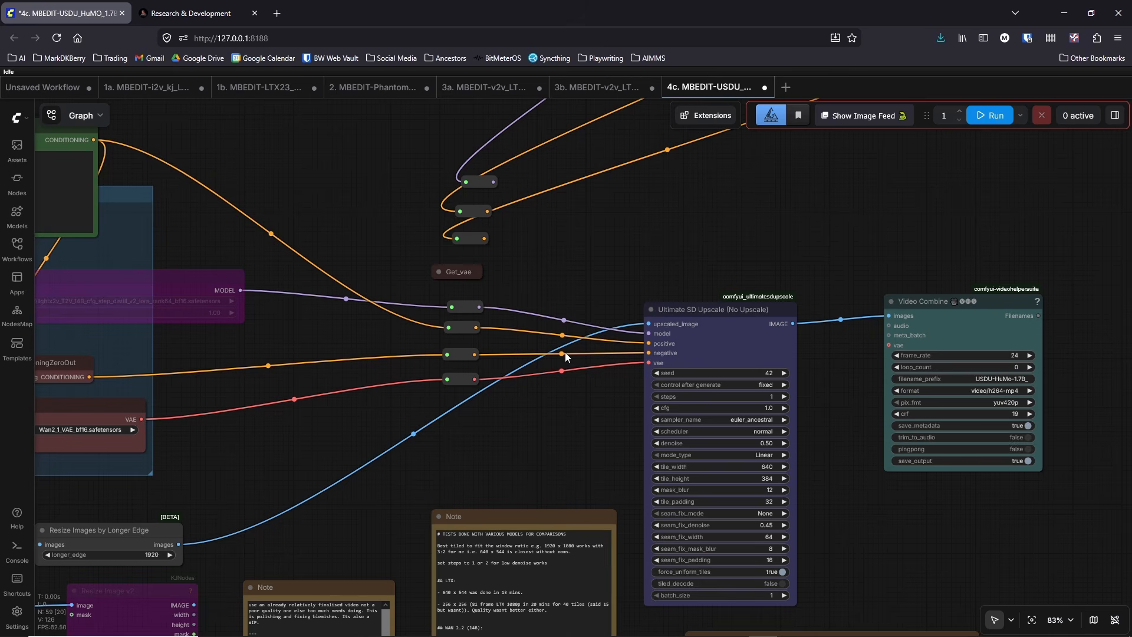
Step: Examine the Load Video node, the resize nodes and the neighbouring notes on denoise and model tests
{"action": "left_click_drag", "start_coordinate": [635, 435], "coordinate": [820, 284]}
{"action": "left_click_drag", "start_coordinate": [555, 373], "coordinate": [666, 293]}
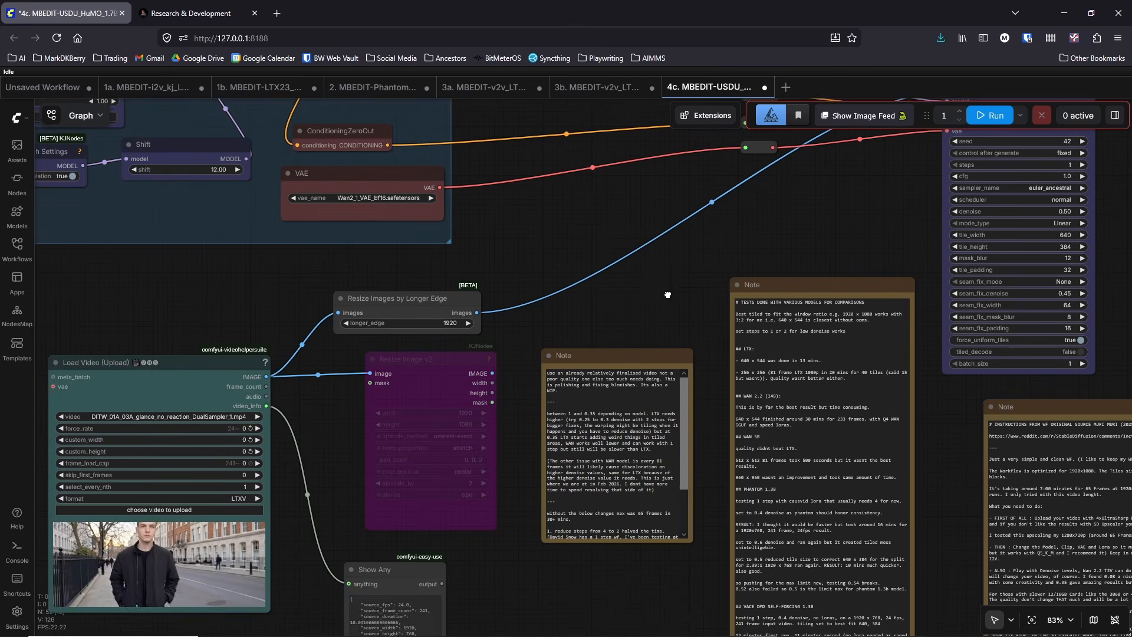
{"action": "scroll", "coordinate": [660, 292], "scroll_direction": "down", "scroll_amount": 2}
{"action": "left_click_drag", "start_coordinate": [647, 159], "coordinate": [652, 150]}
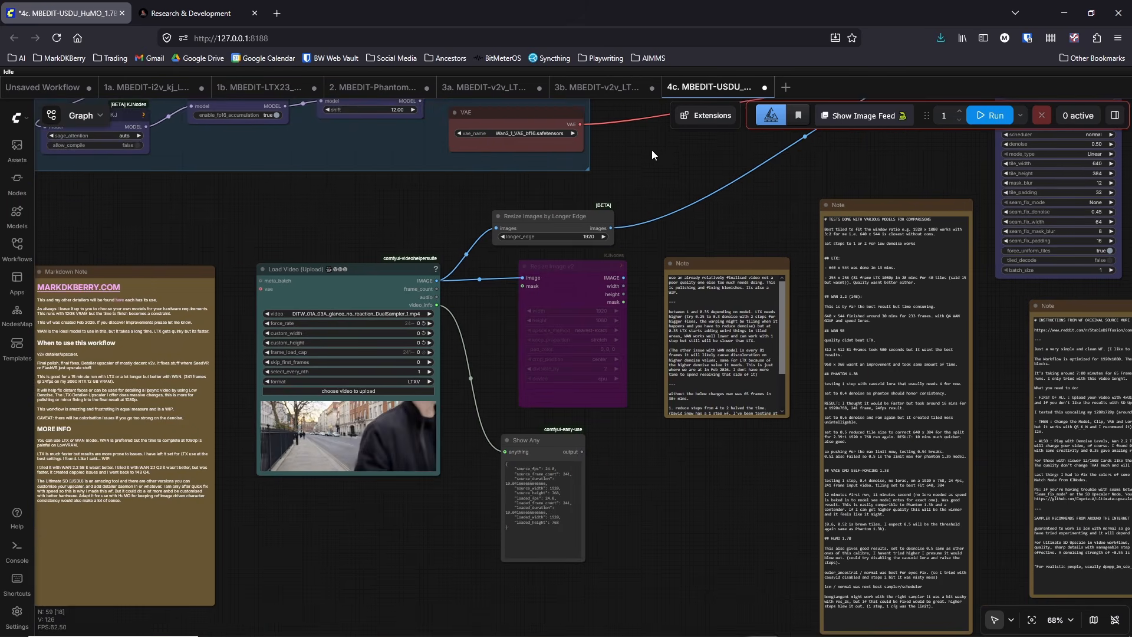
{"action": "scroll", "coordinate": [652, 150], "scroll_direction": "down", "scroll_amount": 3}
Step: Switch to File Explorer to review the workflow files in the video_pipeline folder, and return to the 4c graph
{"action": "left_click", "coordinate": [241, 626]}
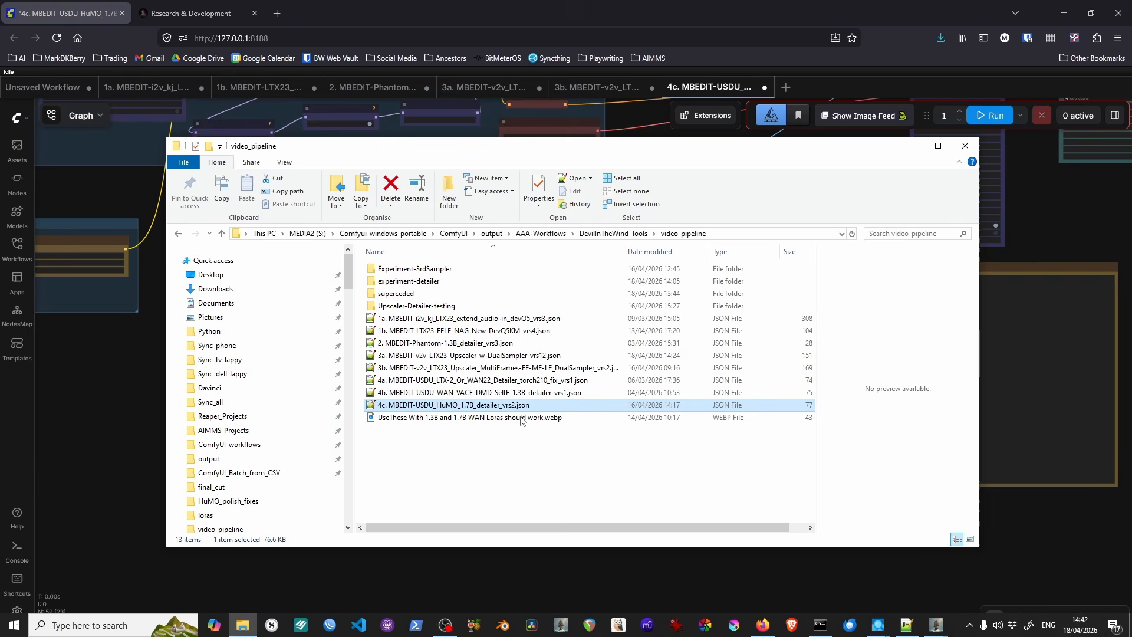
{"action": "left_click", "coordinate": [459, 442]}
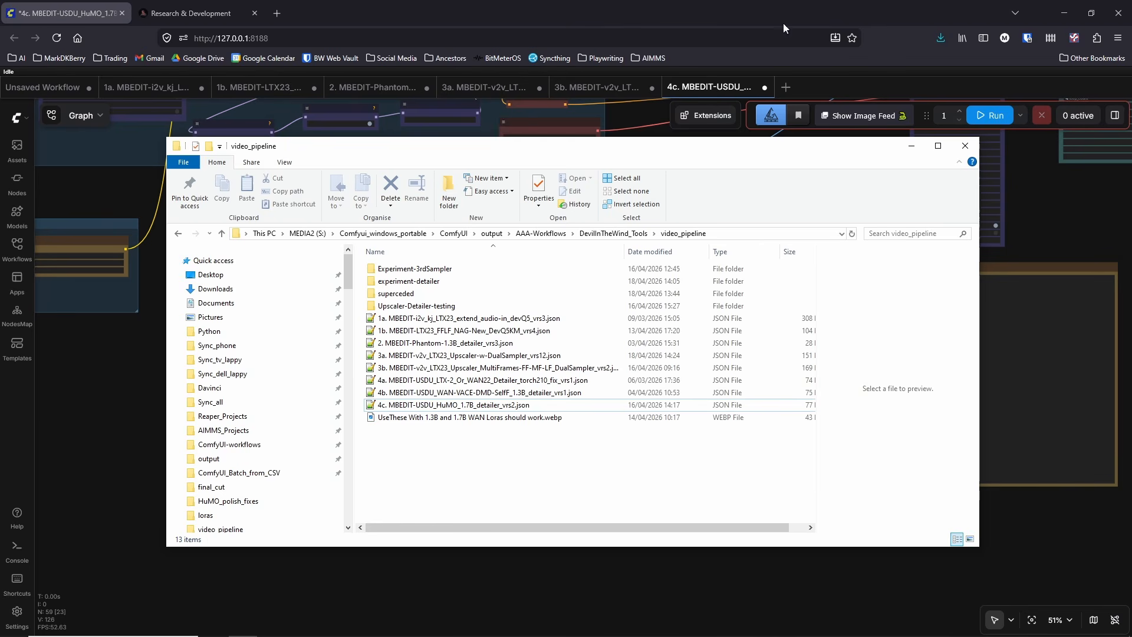
{"action": "left_click", "coordinate": [910, 148]}
Step: Examine the Markdown Note on when to use the workflow and the Load Video node beside it
{"action": "scroll", "coordinate": [521, 468], "scroll_direction": "up", "scroll_amount": 6}
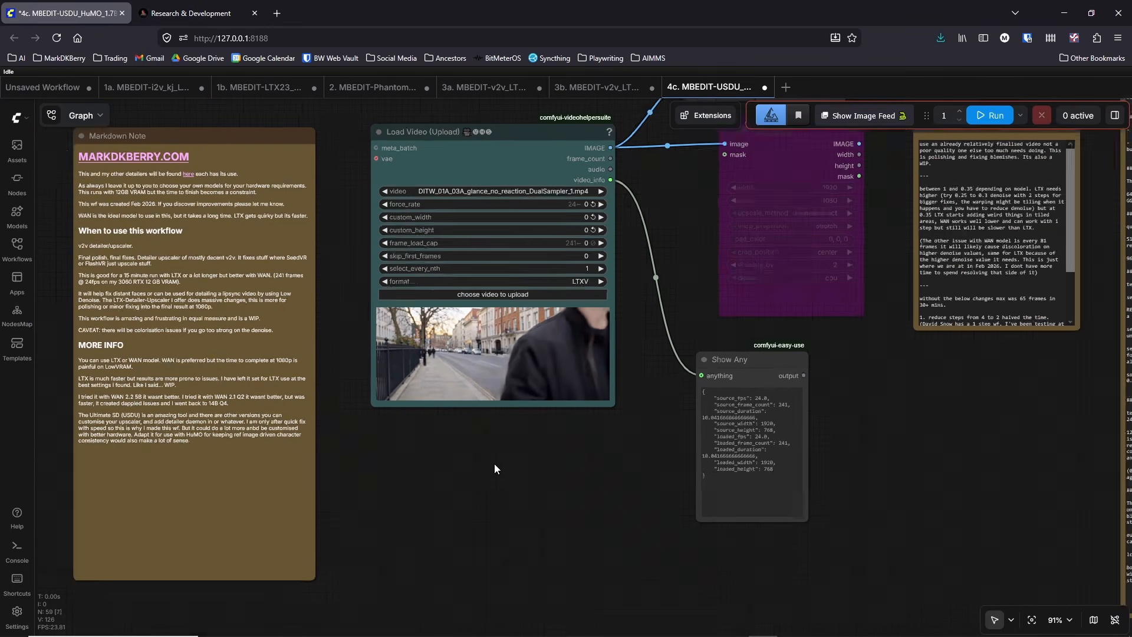
{"action": "scroll", "coordinate": [494, 464], "scroll_direction": "up", "scroll_amount": 1}
{"action": "left_click_drag", "start_coordinate": [494, 465], "coordinate": [547, 538]}
{"action": "left_click_drag", "start_coordinate": [390, 128], "coordinate": [380, 215]}
{"action": "scroll", "coordinate": [378, 215], "scroll_direction": "down", "scroll_amount": 1}
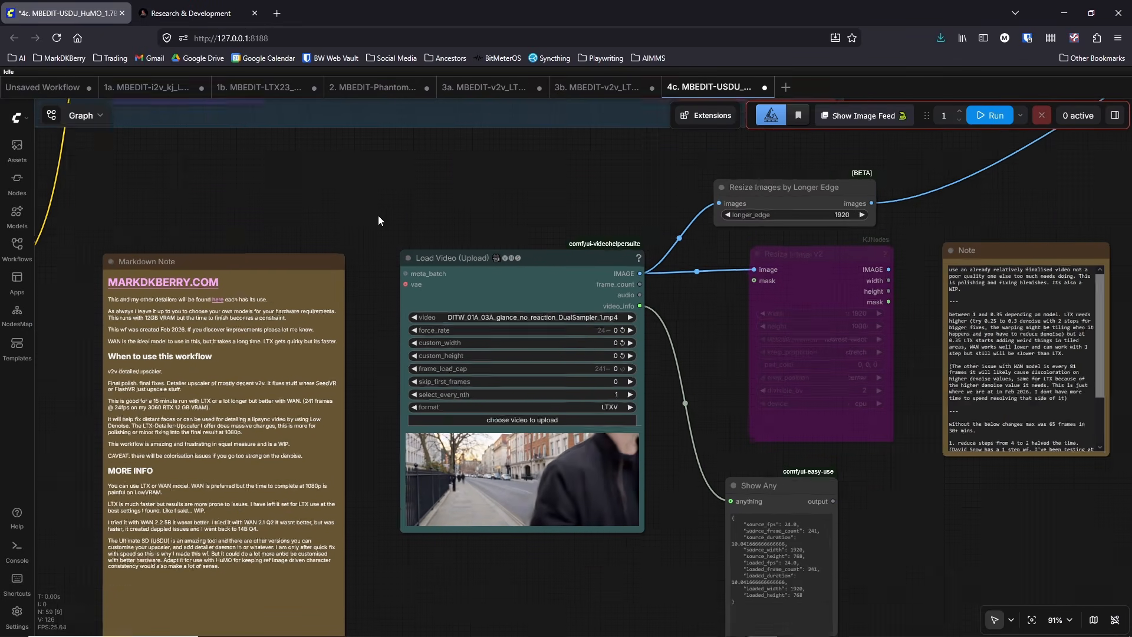
{"action": "scroll", "coordinate": [406, 274], "scroll_direction": "down", "scroll_amount": 3}
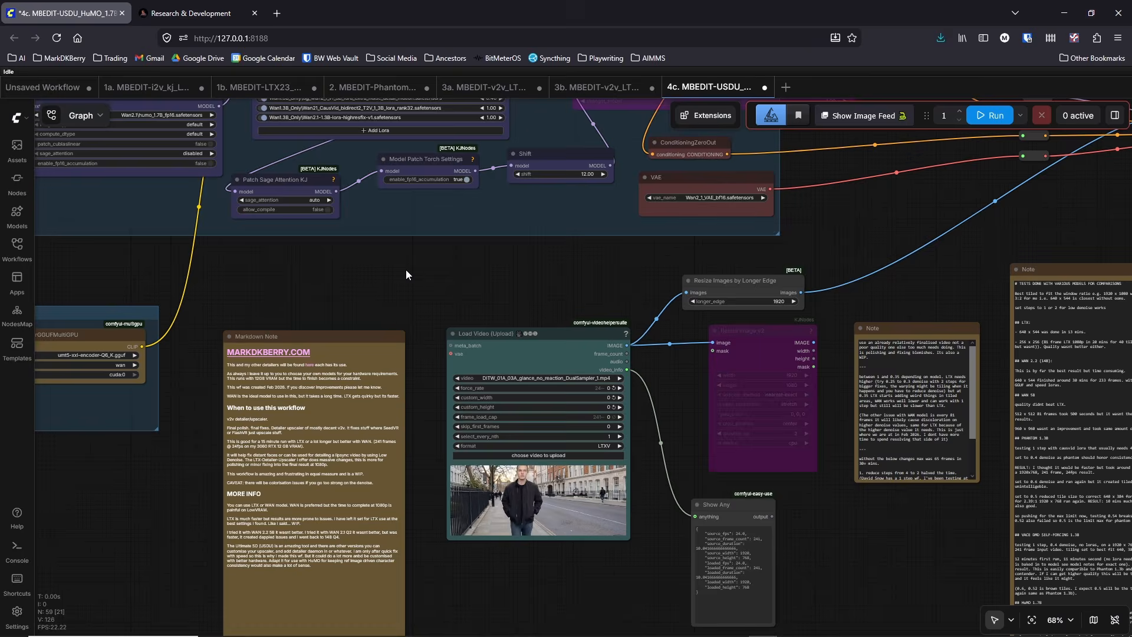
{"action": "scroll", "coordinate": [406, 274], "scroll_direction": "down", "scroll_amount": 5}
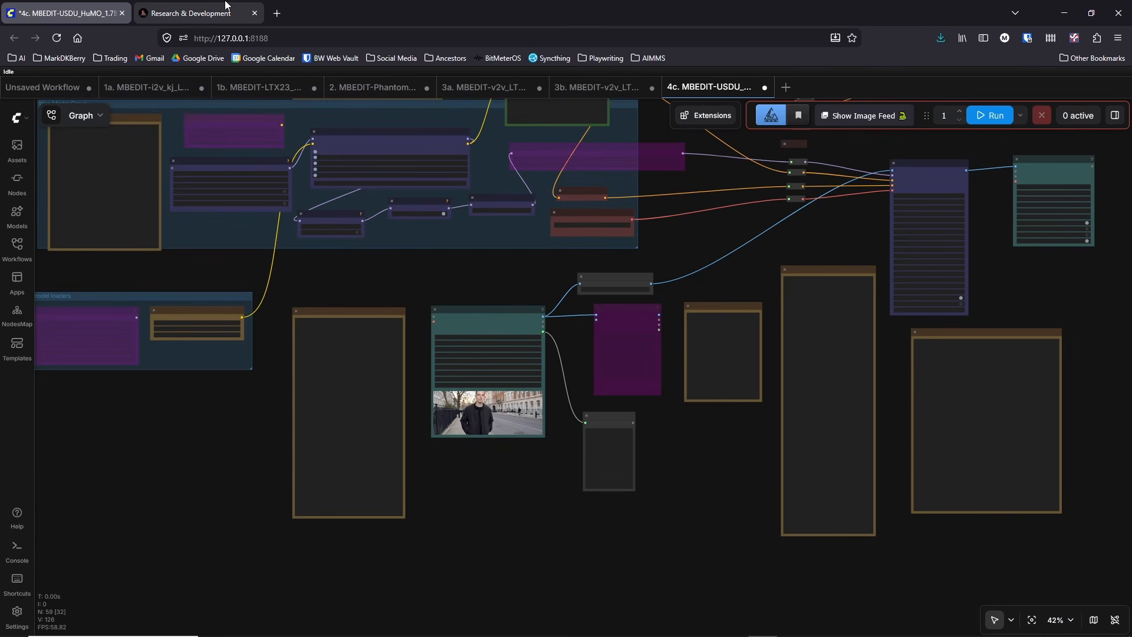
Step: Survey the whole 4c graph, from the LTX Group and Wan Model Group to the video input and output nodes
{"action": "left_click_drag", "start_coordinate": [377, 300], "coordinate": [450, 487]}
{"action": "scroll", "coordinate": [152, 271], "scroll_direction": "down", "scroll_amount": 3}
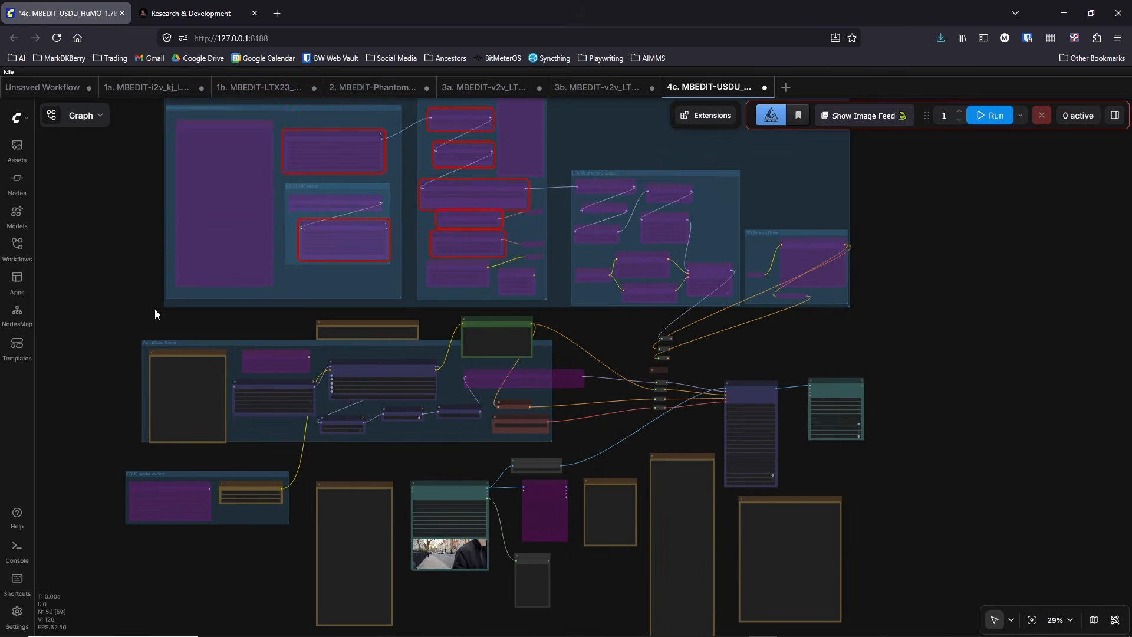
{"action": "left_click_drag", "start_coordinate": [637, 453], "coordinate": [617, 348]}
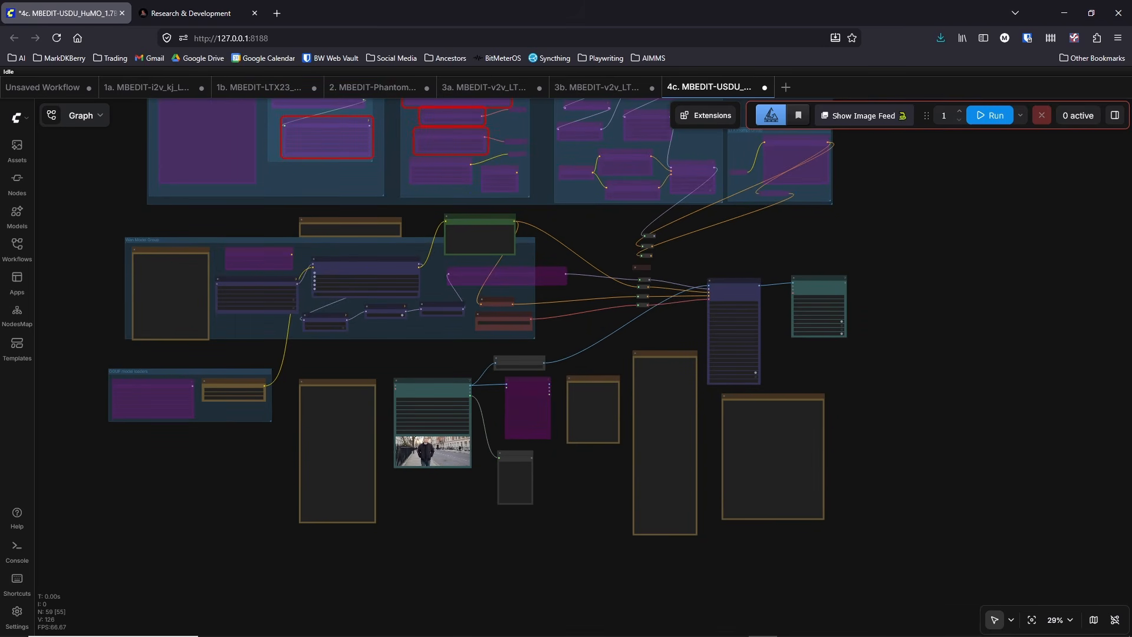
{"action": "left_click_drag", "start_coordinate": [583, 348], "coordinate": [590, 382]}
{"action": "scroll", "coordinate": [582, 381], "scroll_direction": "up", "scroll_amount": 6}
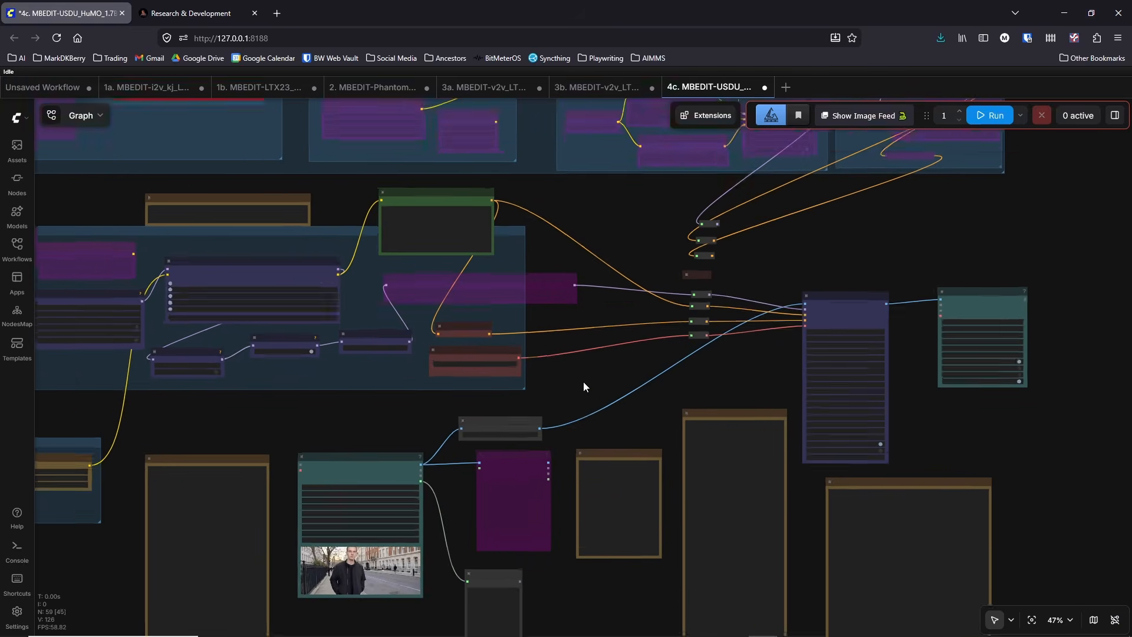
{"action": "scroll", "coordinate": [746, 359], "scroll_direction": "up", "scroll_amount": 3}
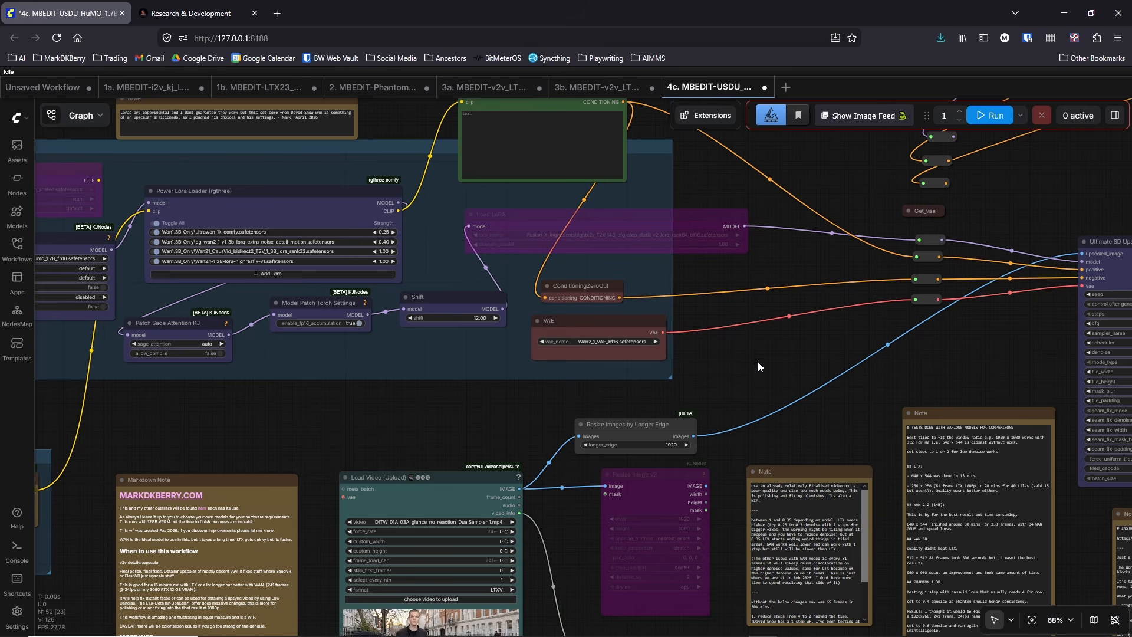
{"action": "scroll", "coordinate": [749, 359], "scroll_direction": "down", "scroll_amount": 2}
{"action": "scroll", "coordinate": [720, 335], "scroll_direction": "down", "scroll_amount": 1}
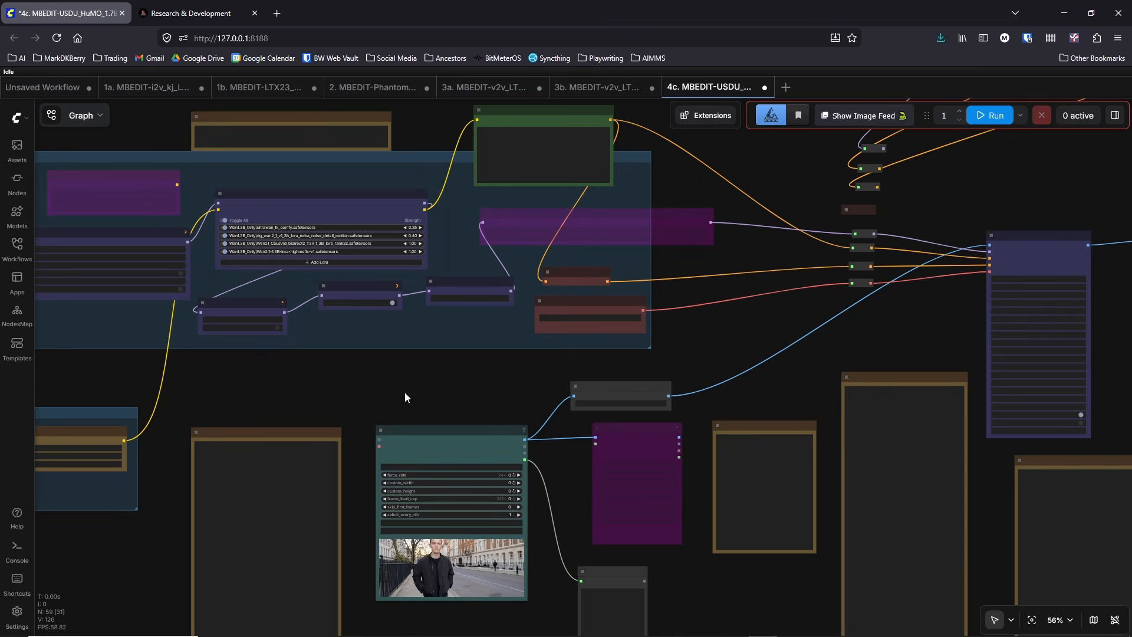
{"action": "left_click_drag", "start_coordinate": [404, 391], "coordinate": [462, 399]}
{"action": "scroll", "coordinate": [455, 408], "scroll_direction": "up", "scroll_amount": 5}
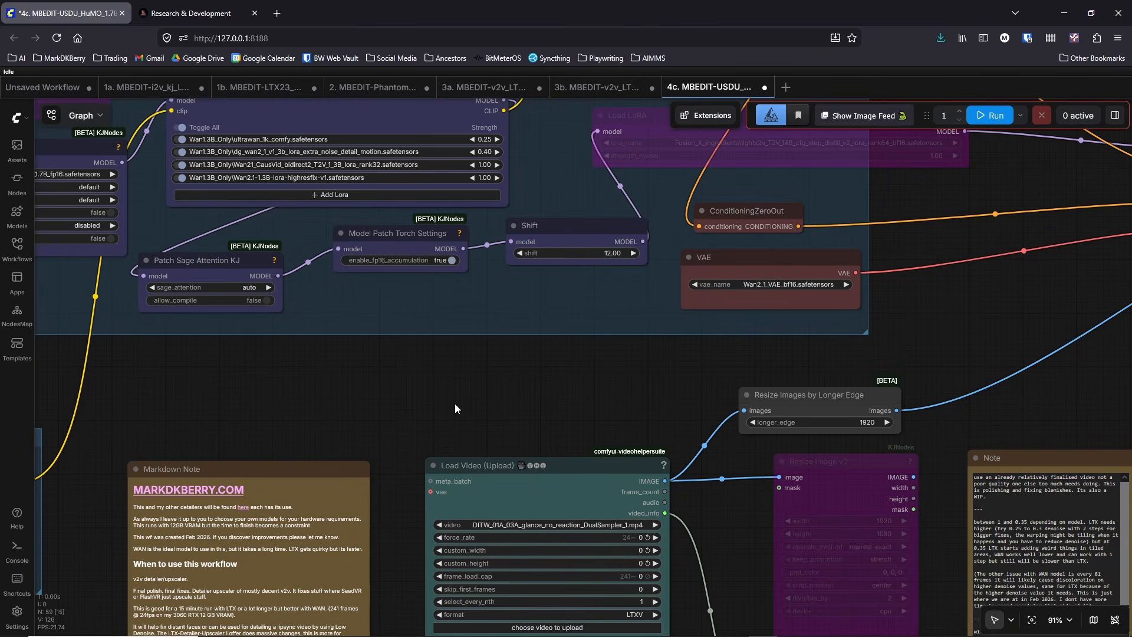
Step: Look through the 1b LTX23 FFLF workflow's MEM & NAG and configuration groups and the 2 Phantom workflow
{"action": "left_click", "coordinate": [260, 87]}
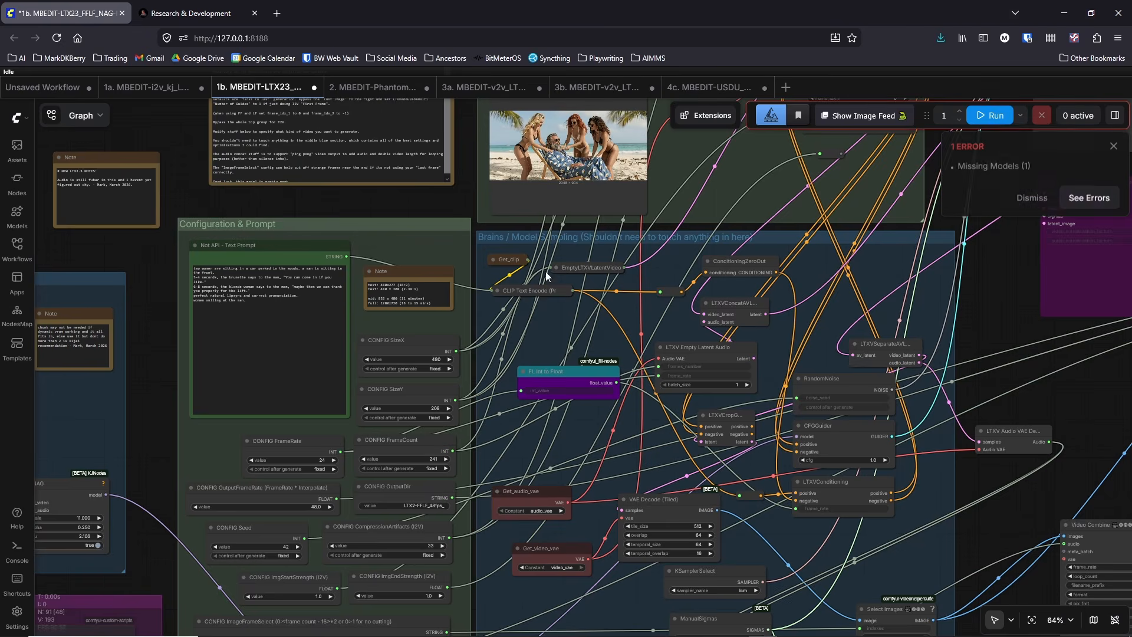
{"action": "left_click_drag", "start_coordinate": [371, 207], "coordinate": [871, 227]}
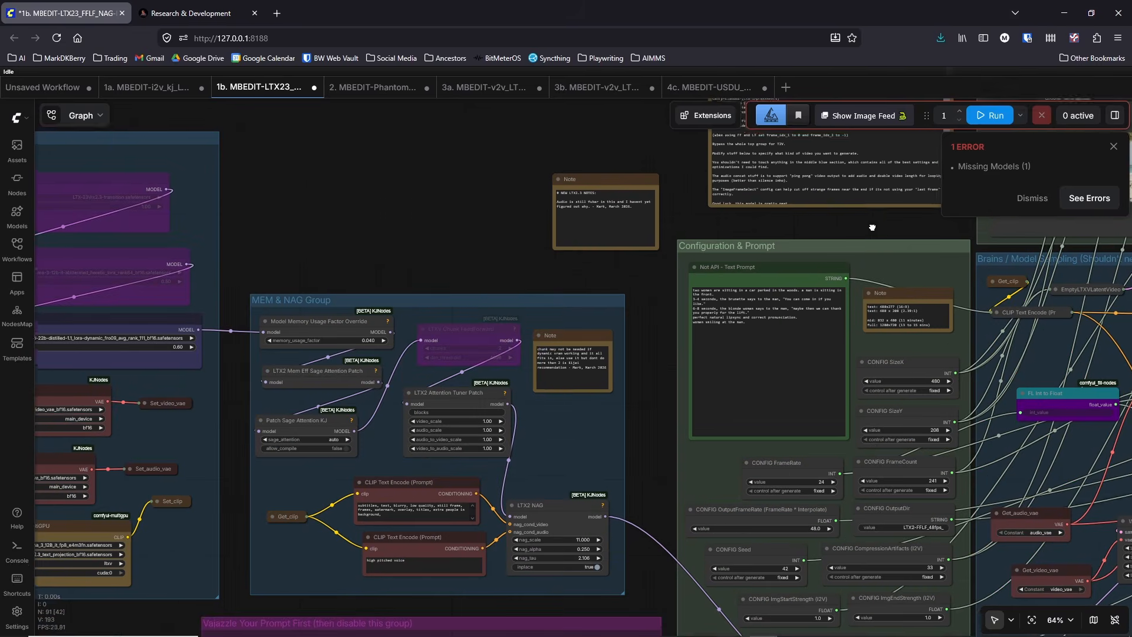
{"action": "left_click", "coordinate": [372, 88]}
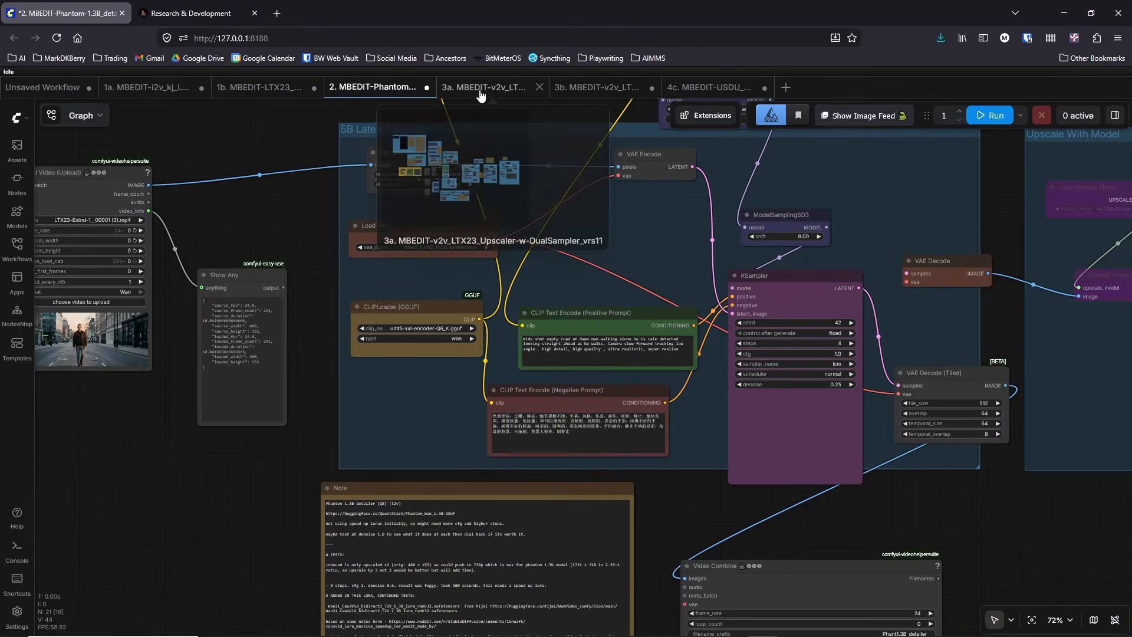
Step: Switch to the 3a upscaler workflow and examine the LoRAs, strengths and note in its Models Group
{"action": "left_click", "coordinate": [481, 88]}
{"action": "scroll", "coordinate": [466, 232], "scroll_direction": "up", "scroll_amount": 3}
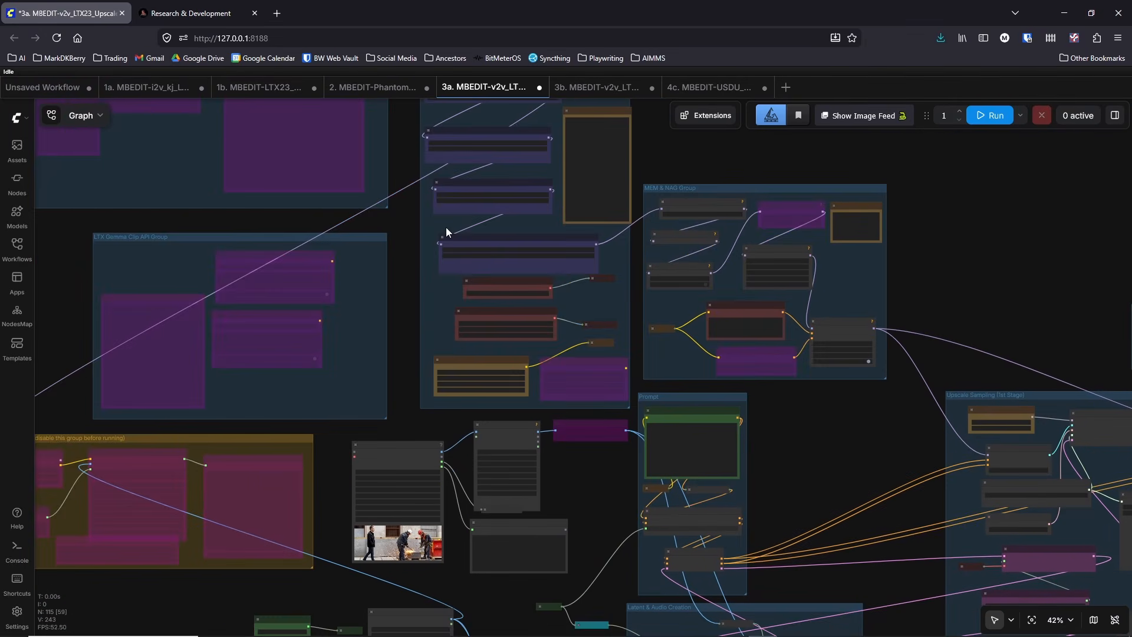
{"action": "scroll", "coordinate": [445, 227], "scroll_direction": "up", "scroll_amount": 9}
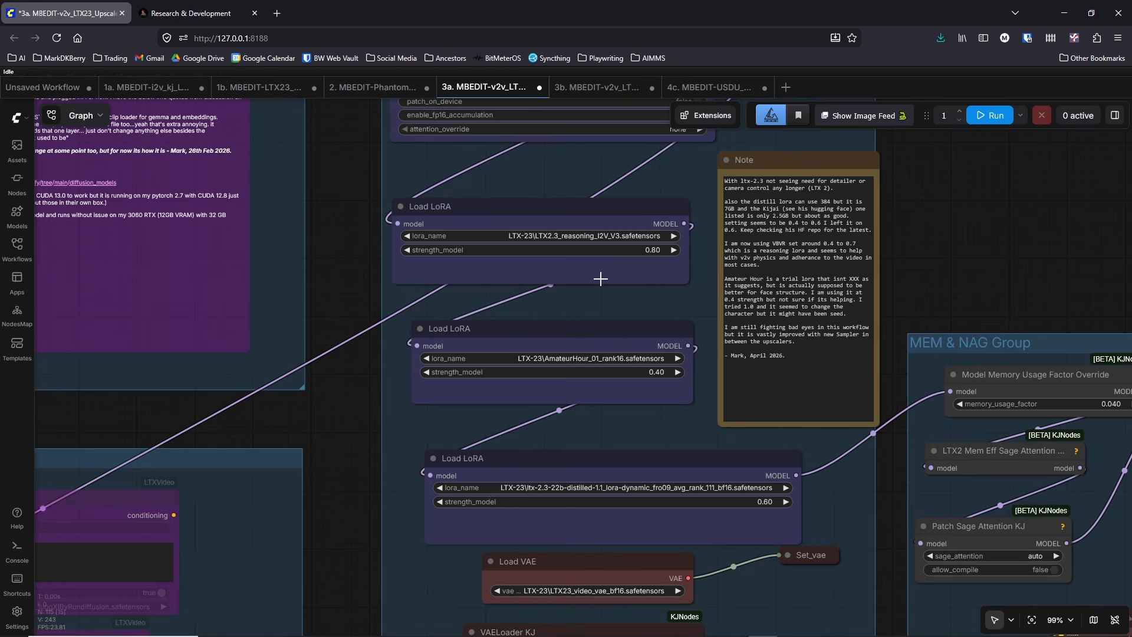
{"action": "left_click", "coordinate": [589, 236]}
{"action": "left_click", "coordinate": [337, 263]}
{"action": "scroll", "coordinate": [337, 263], "scroll_direction": "down", "scroll_amount": 6}
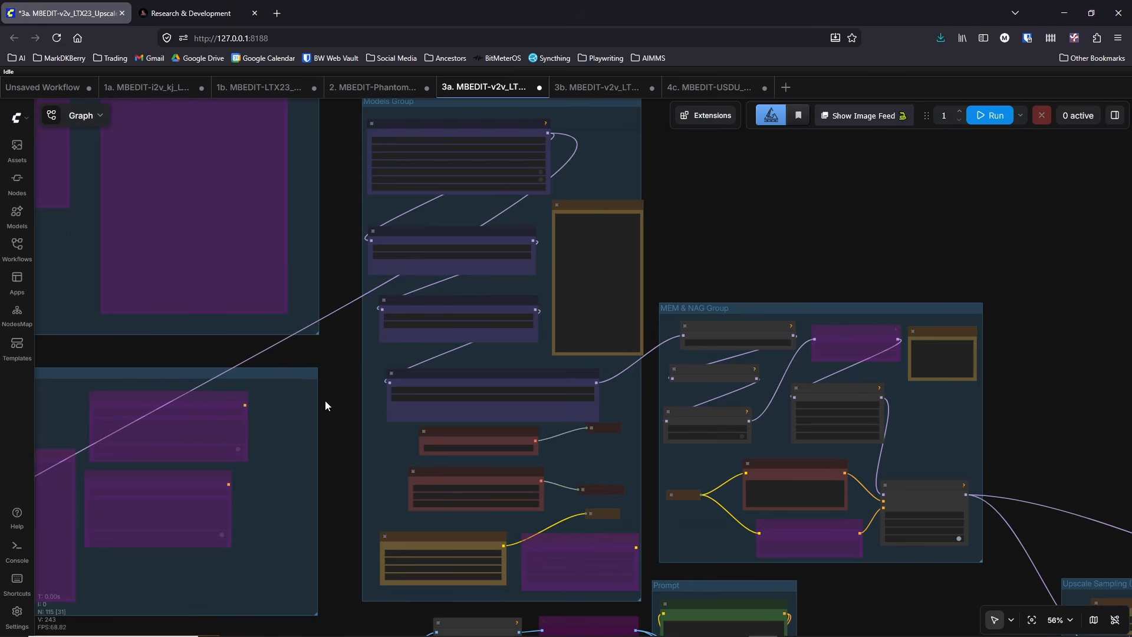
{"action": "scroll", "coordinate": [325, 405], "scroll_direction": "down", "scroll_amount": 5}
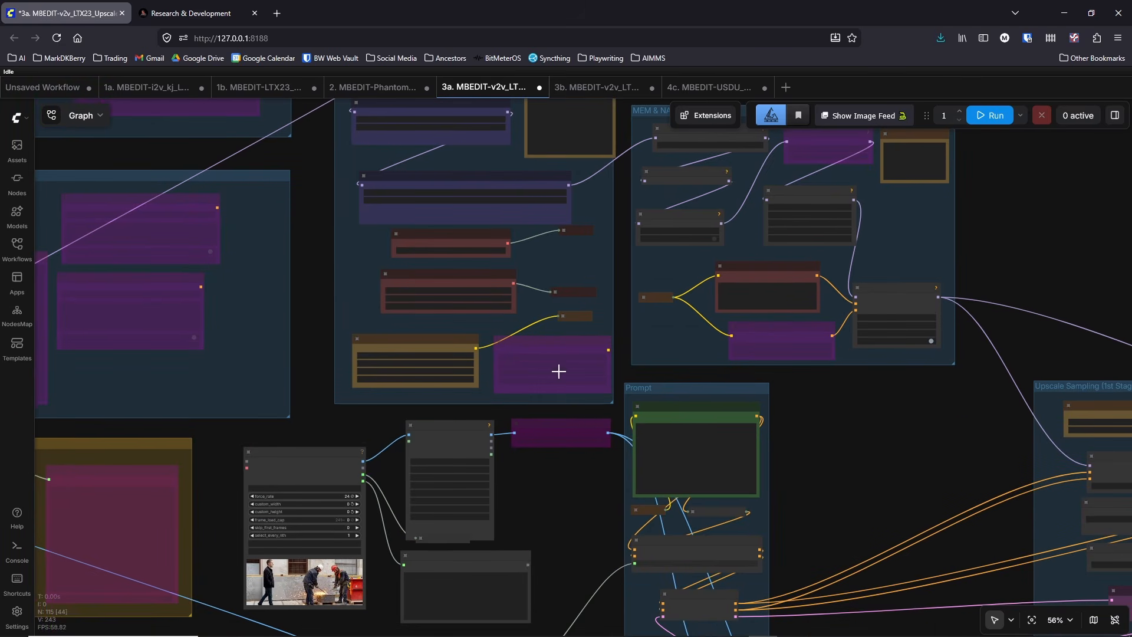